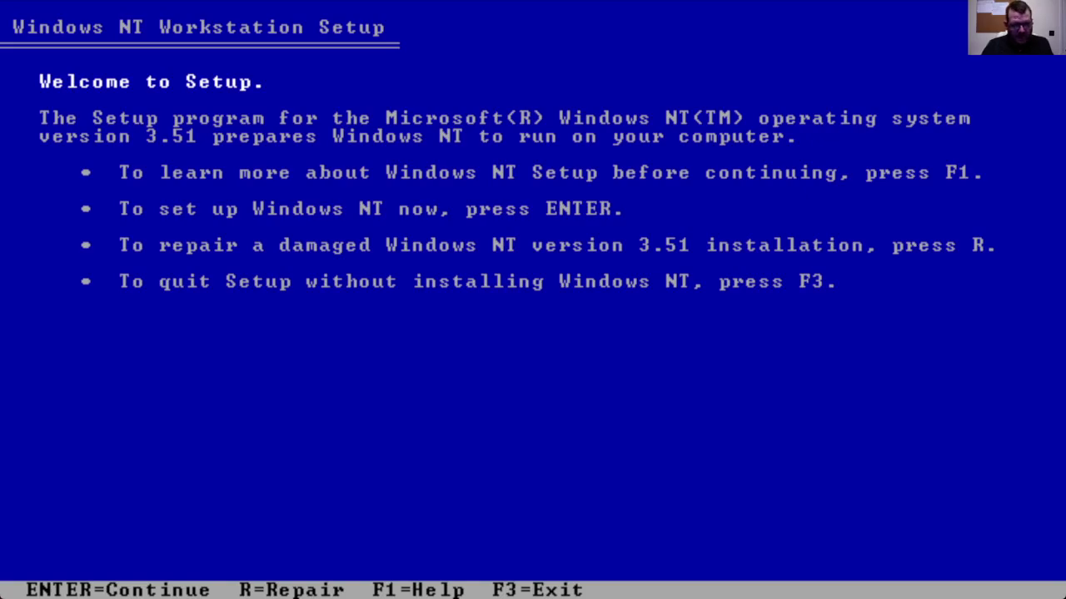
Step: Start a Custom Setup and accept the detected BusLogic Standard SCSI Host Adapters from Disk #3
key("Return")
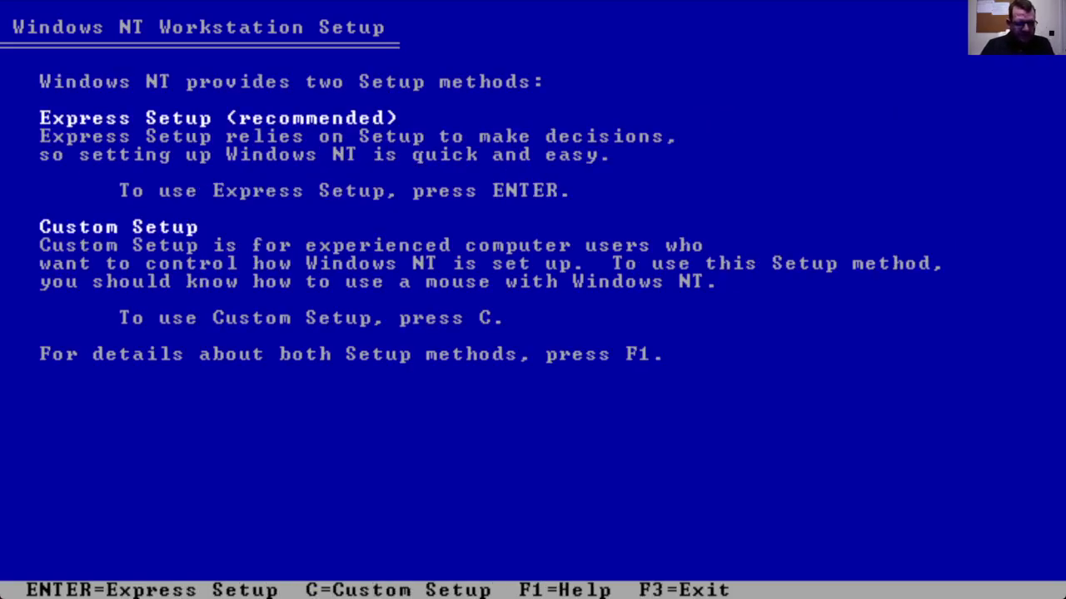
key("c")
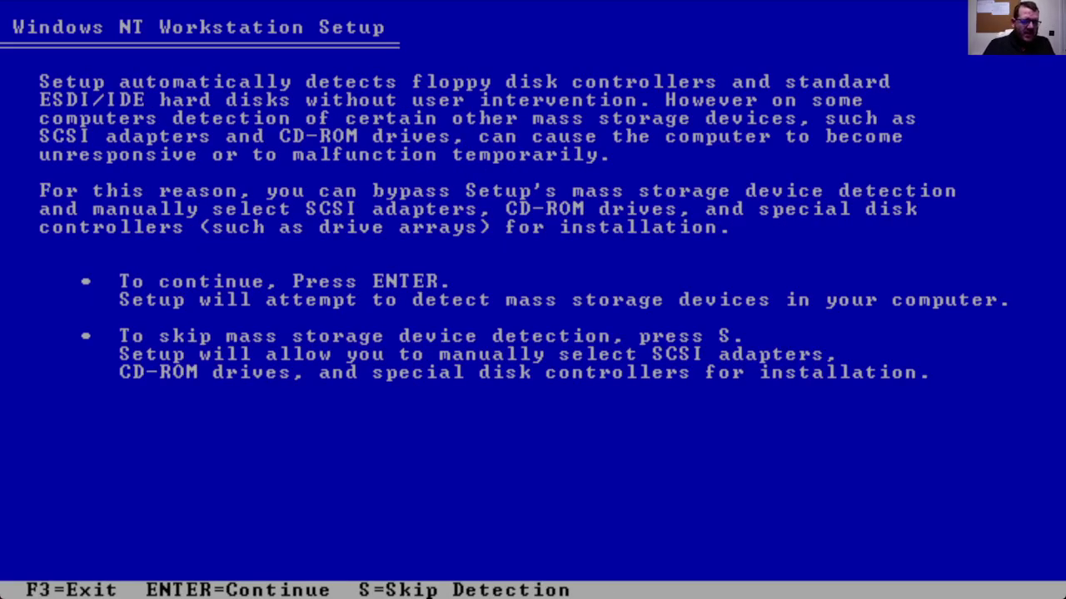
key("Return")
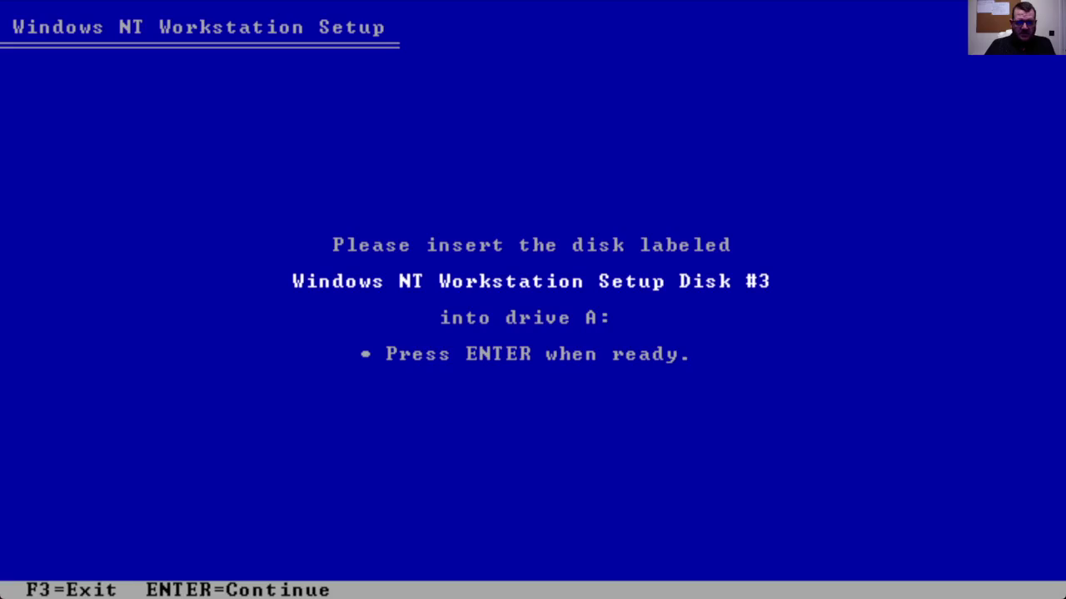
key("Return")
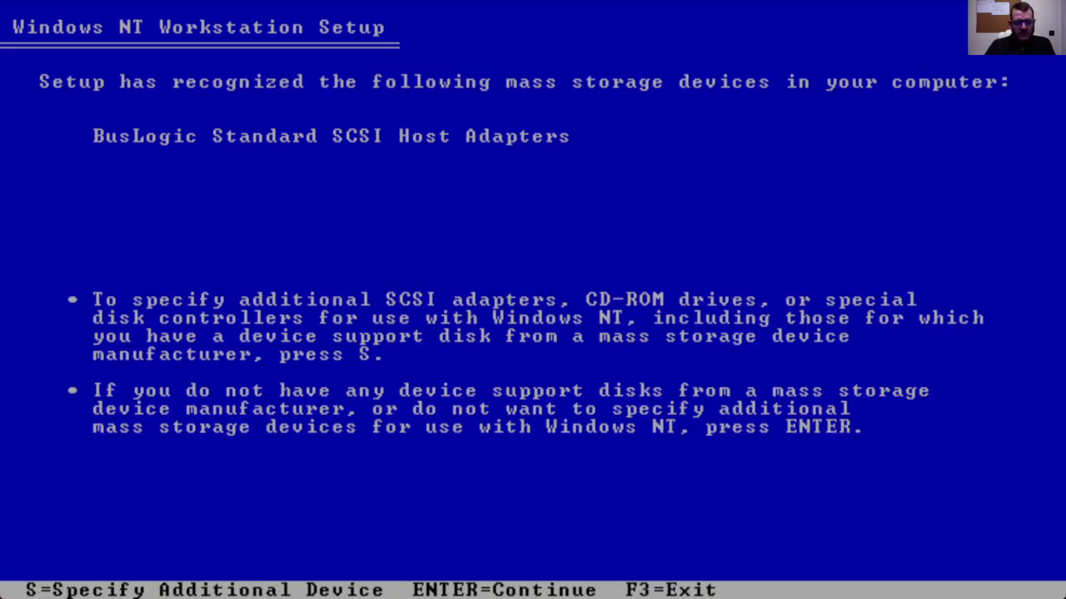
key("Return")
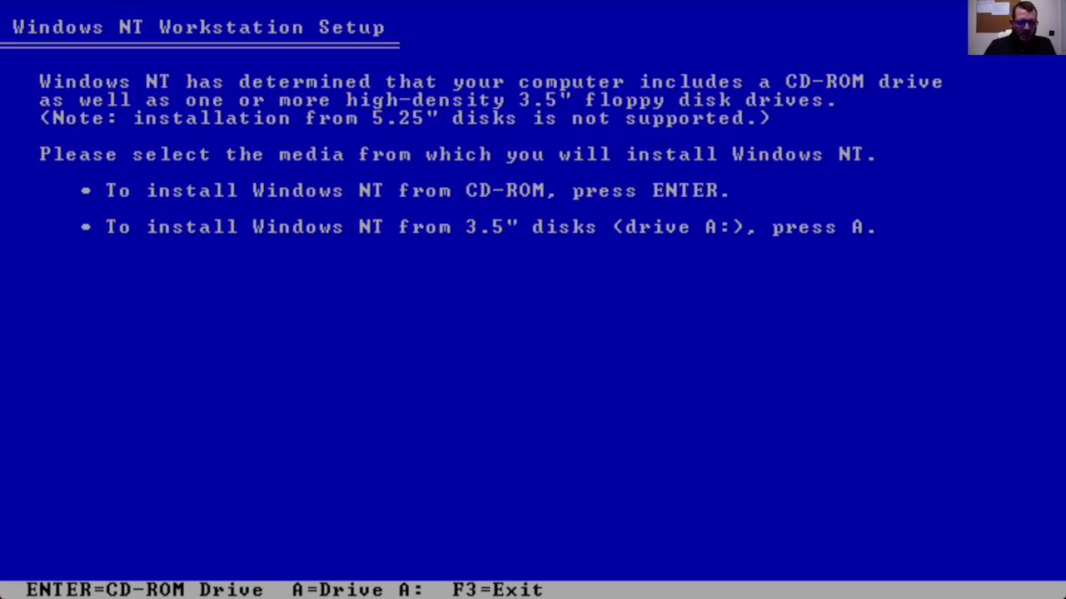
Step: Choose a fresh install from CD-ROM with the United Kingdom keyboard layout, confirming the hardware list
key("Return")
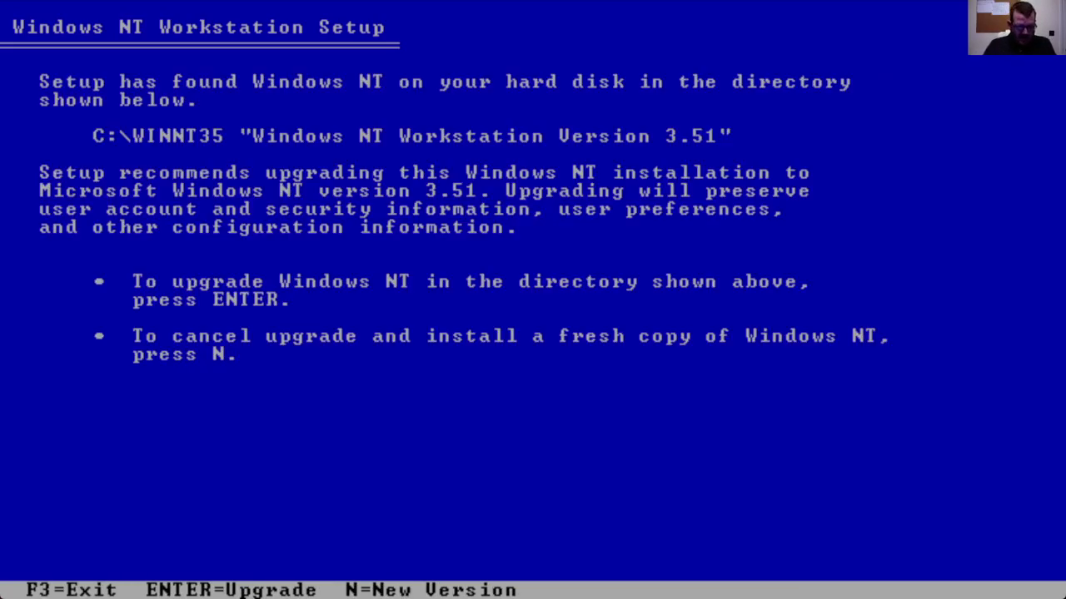
key("n")
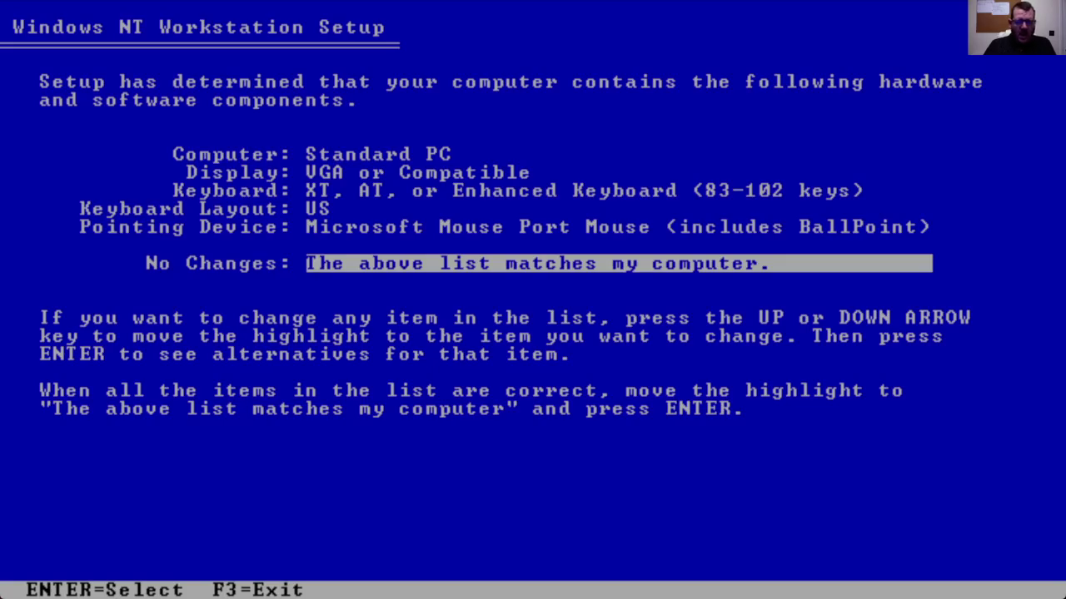
key("Up")
key("Up")
key("Return")
key("Up")
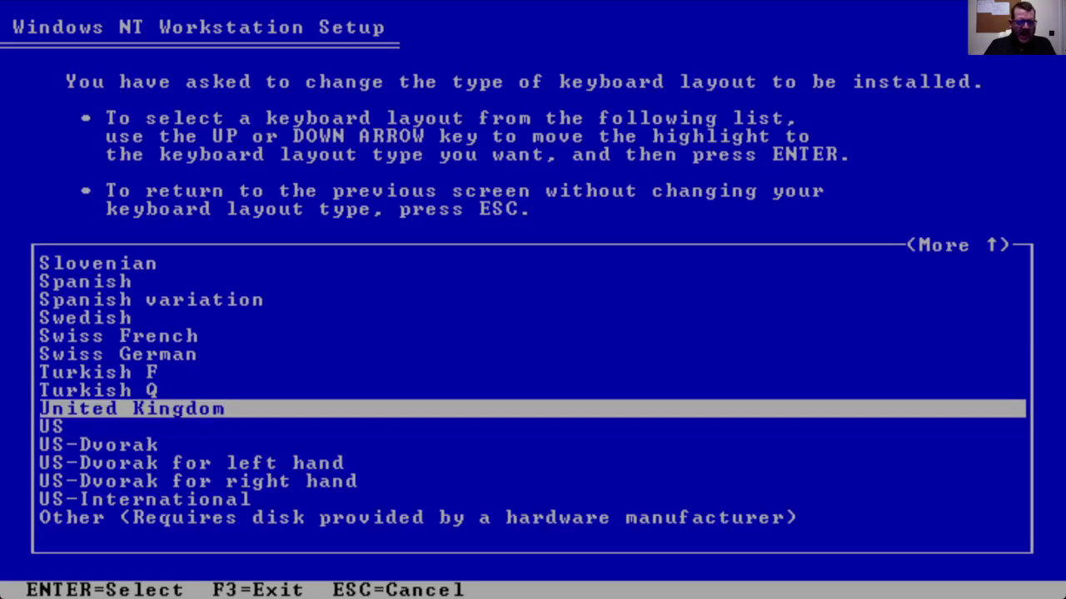
key("Return")
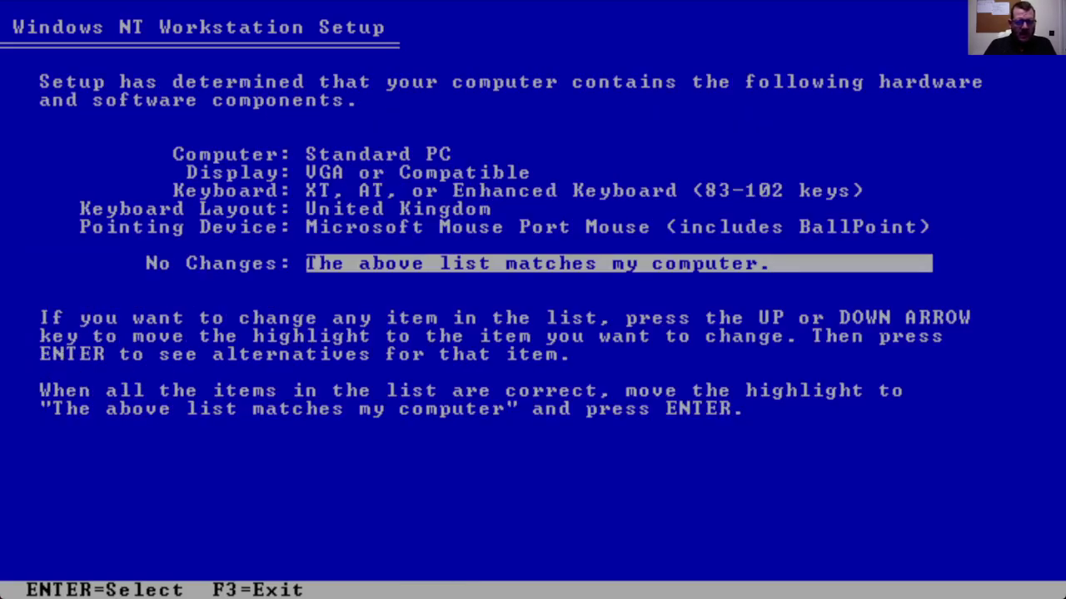
key("Up")
key("Up")
key("Up")
key("Up")
key("Up")
key("Down")
key("Down")
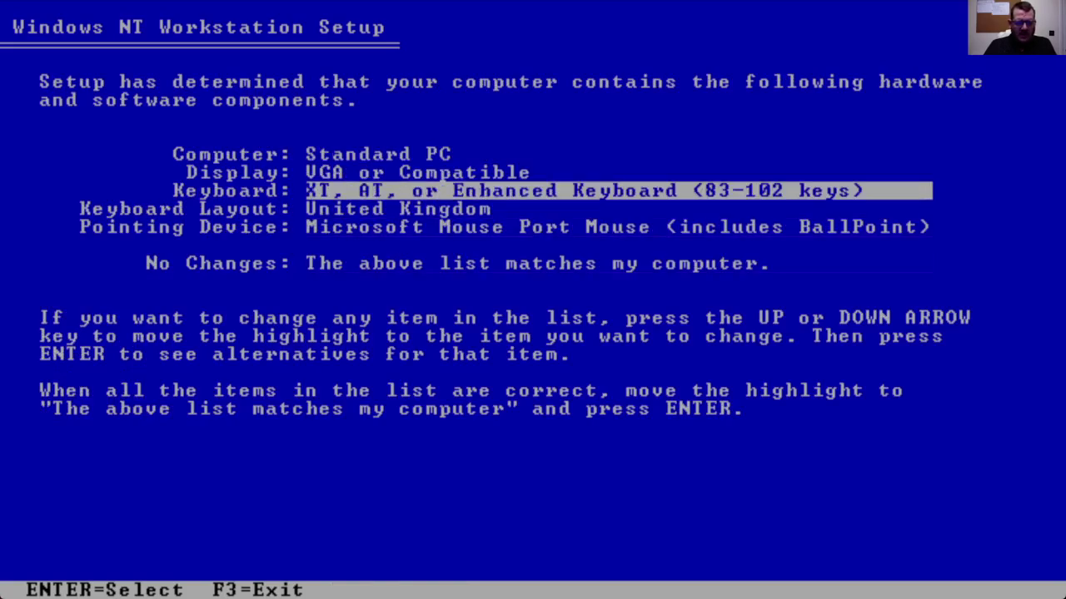
key("Down")
key("Down")
key("Down")
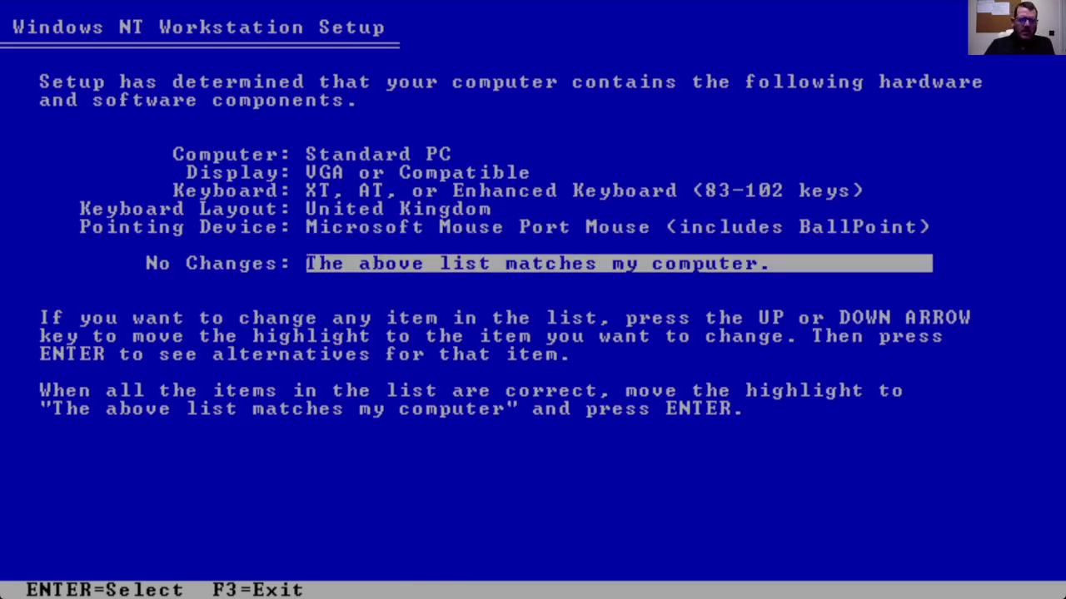
key("Return")
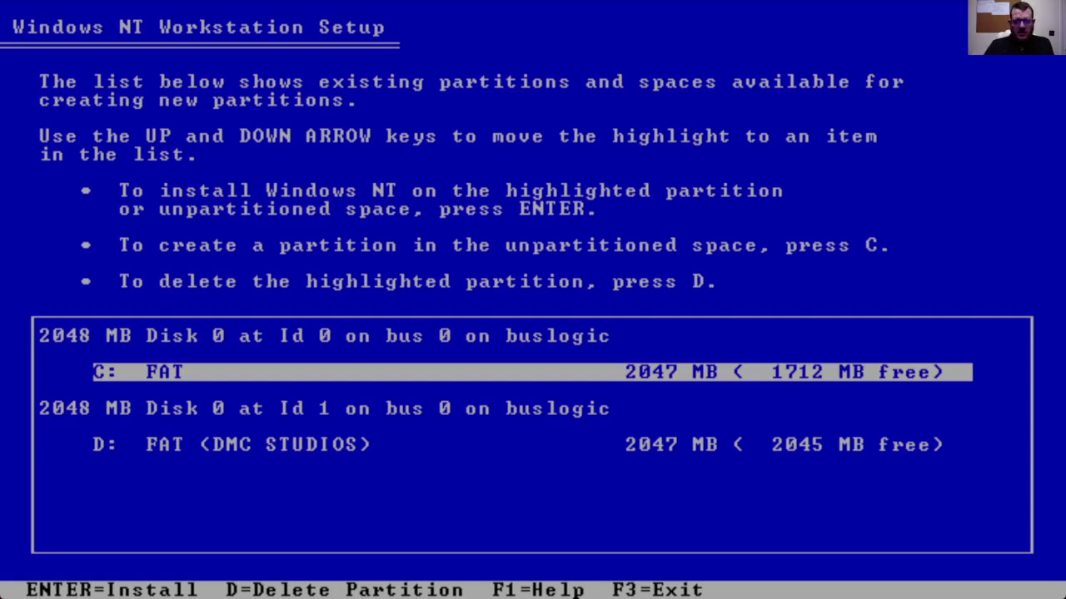
Step: Install onto partition C: and format it with the FAT file system
key("Return")
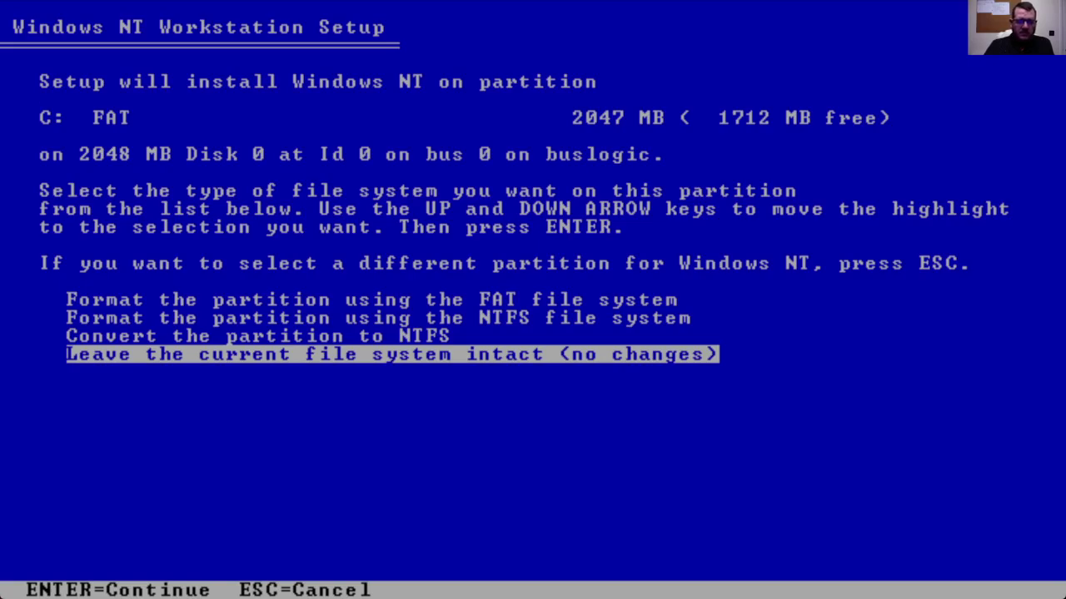
key("Up")
key("Up")
key("Up")
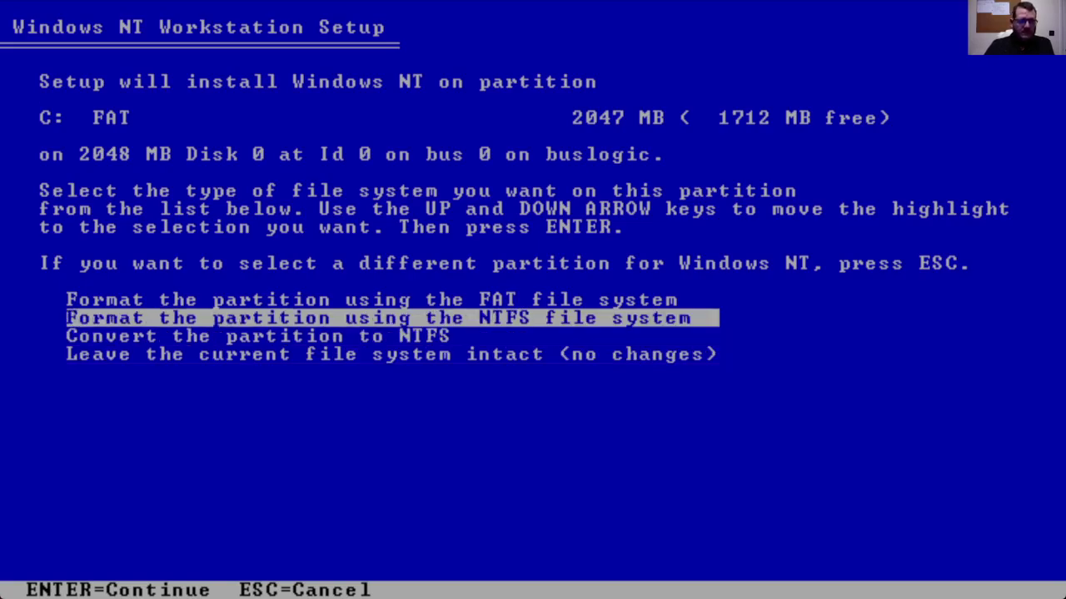
key("Down")
key("Down")
key("Down")
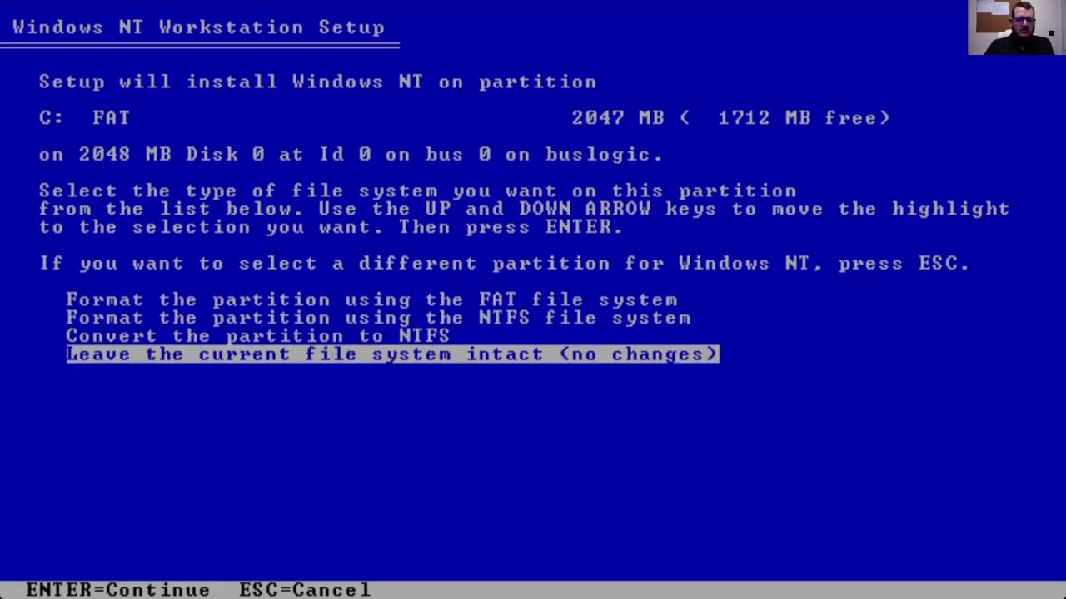
key("Up")
key("Up")
key("Up")
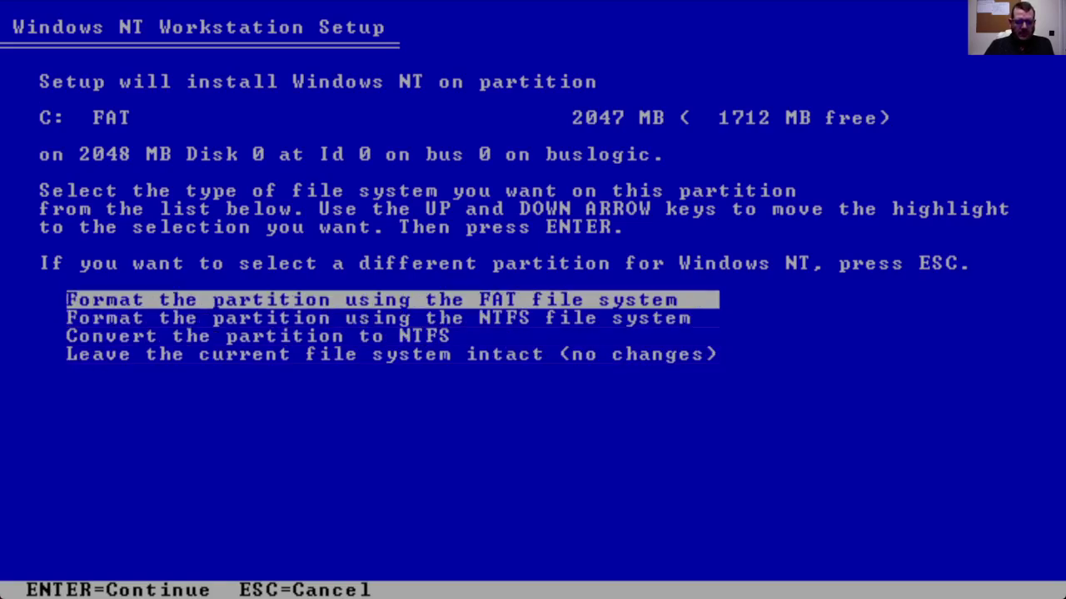
key("Return")
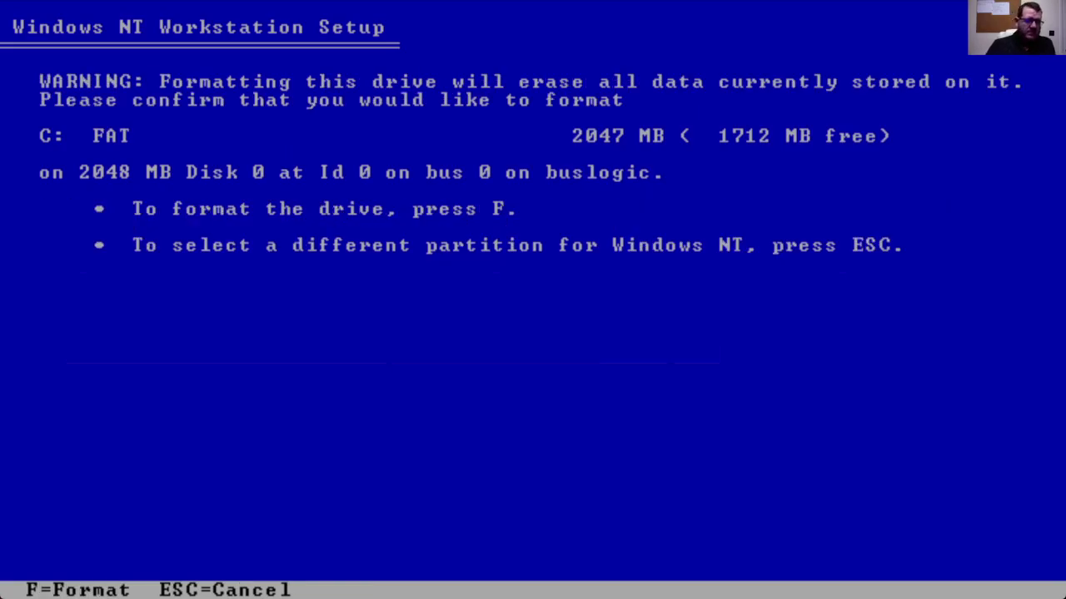
key("f")
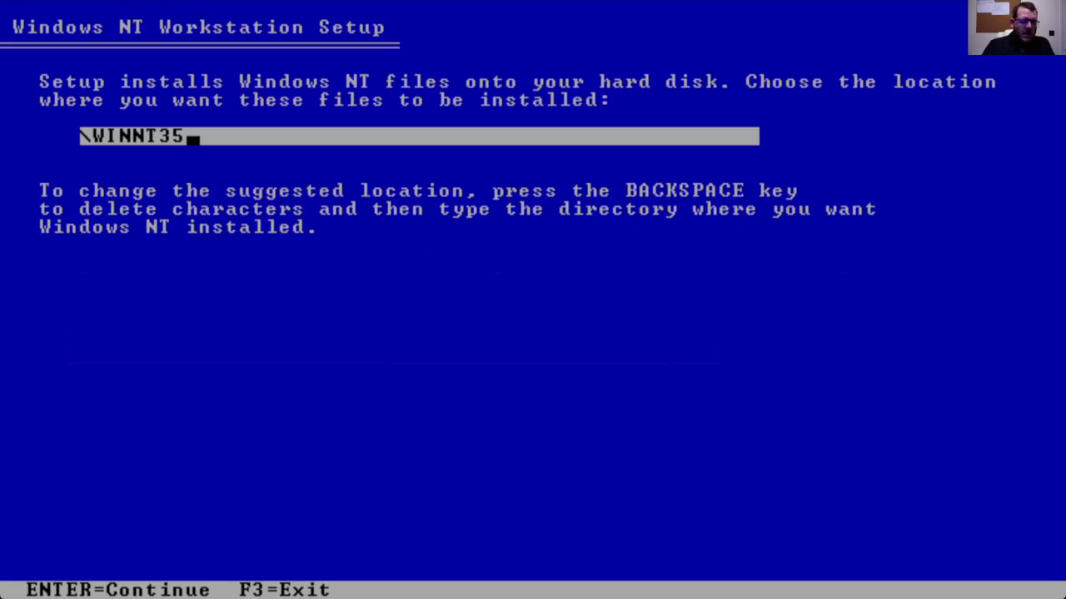
Step: Accept \WINNT35, allow the exhaustive disk examination, and restart into the graphical setup
key("Return")
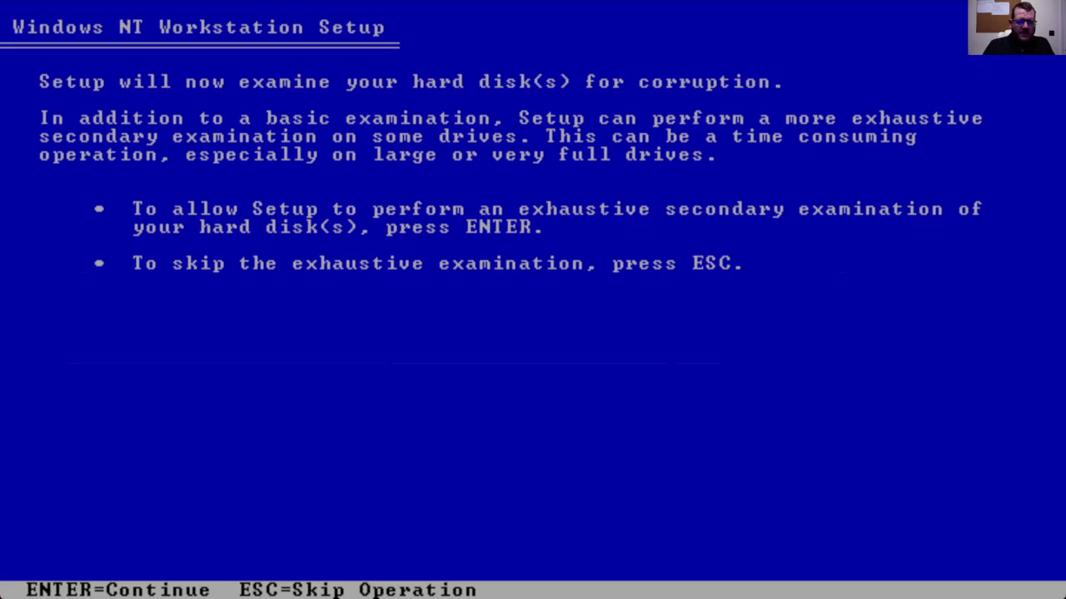
key("Return")
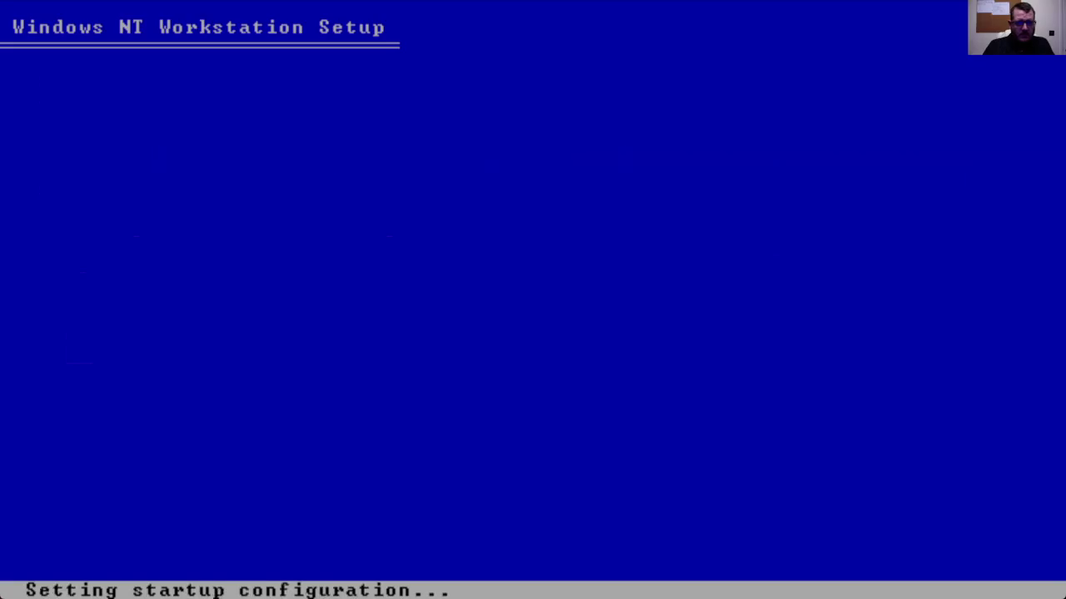
key("Return")
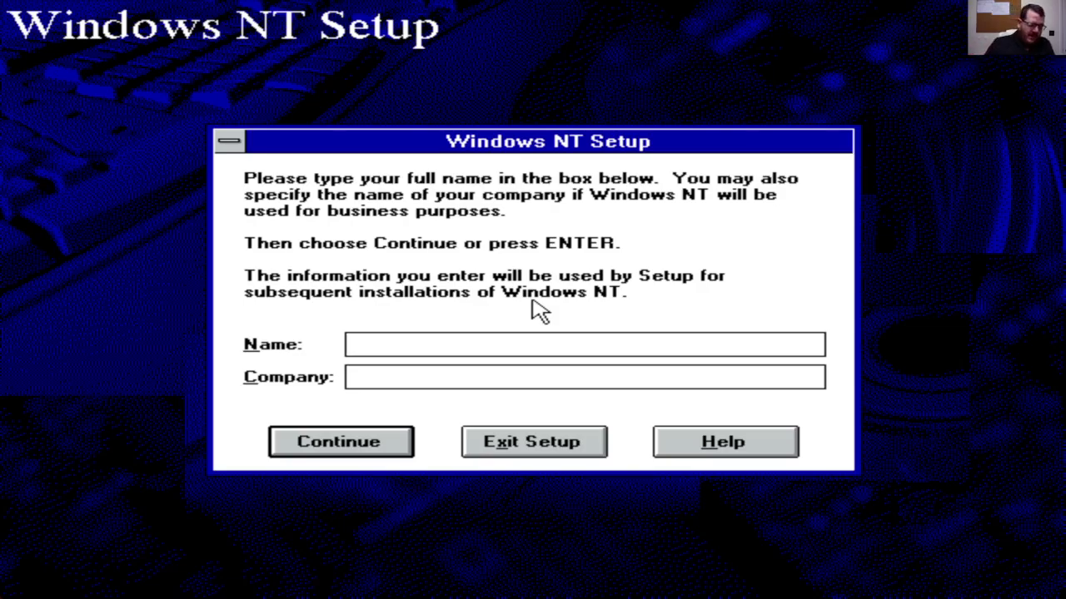
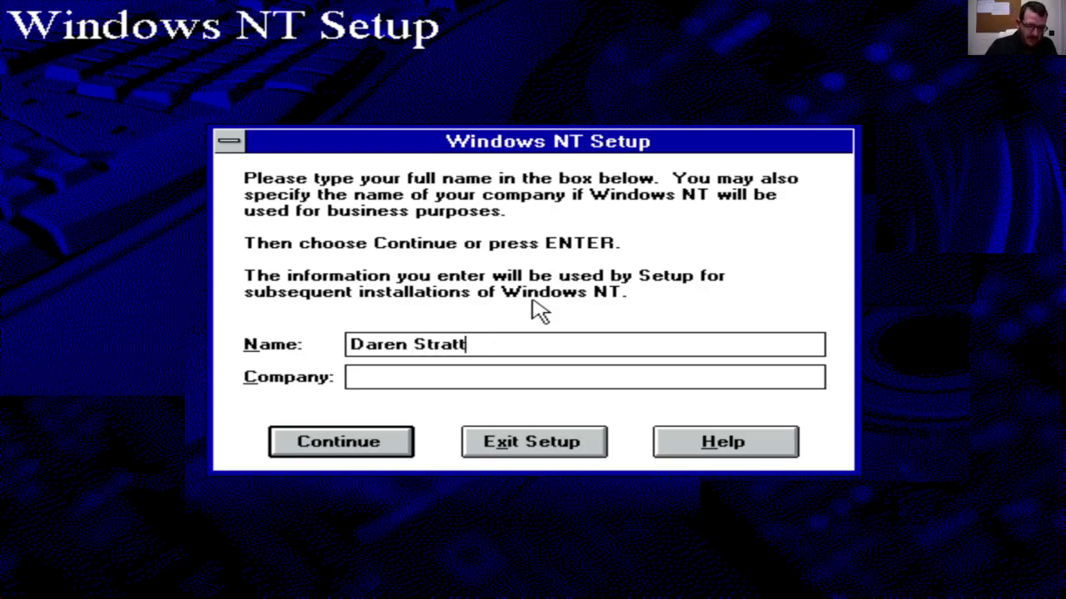
Step: Enter the owner's full name, correcting the typos in it
key("Tab")
Step: Enter the company name and confirm the owner details are correct
type("Daren")
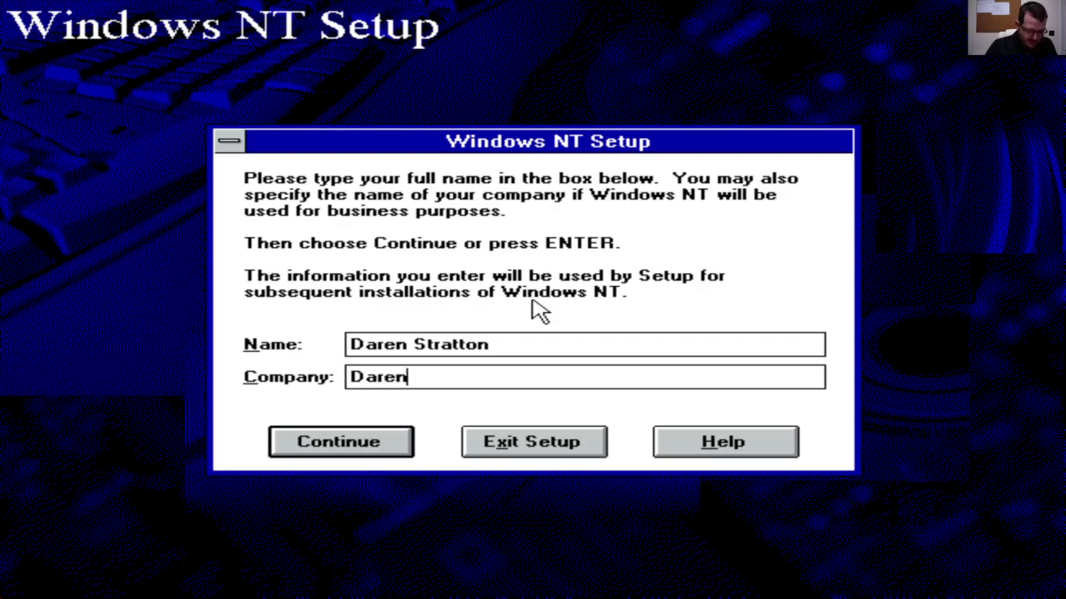
type("'s Computi")
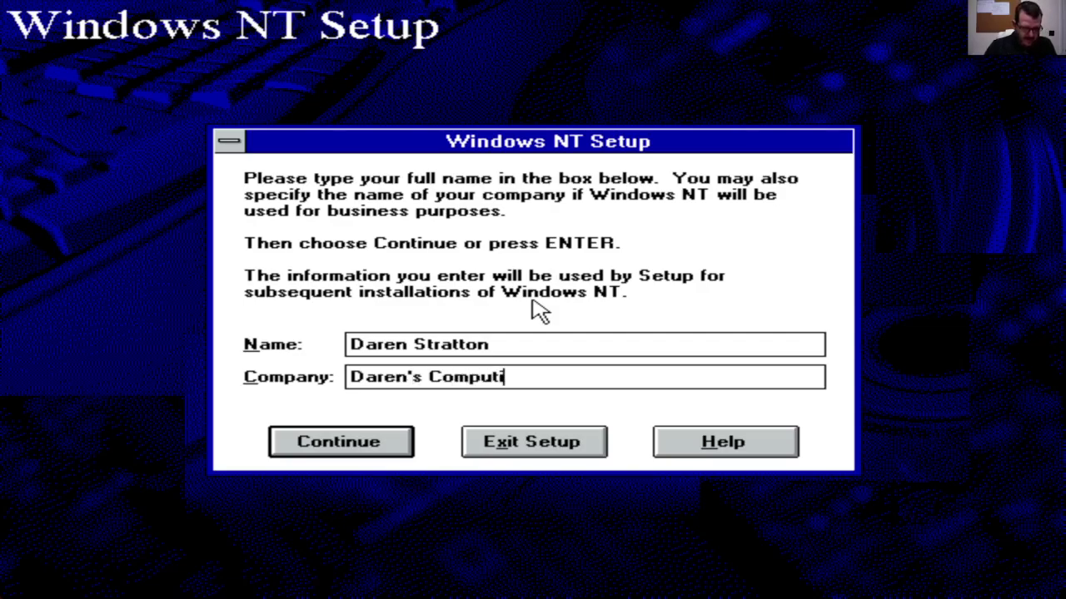
type("ng Corner")
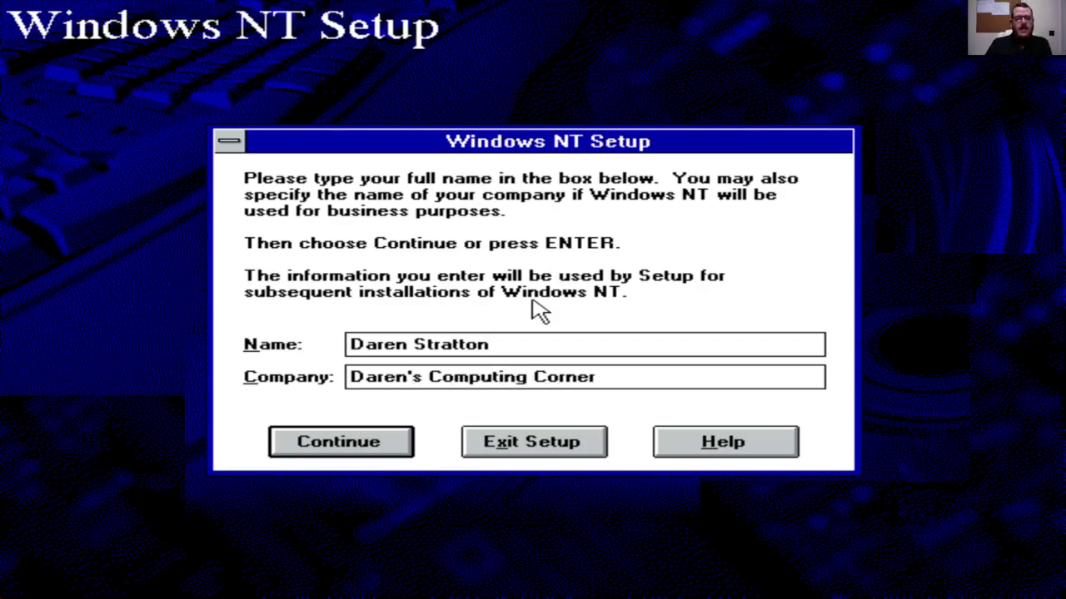
left_click(374, 455)
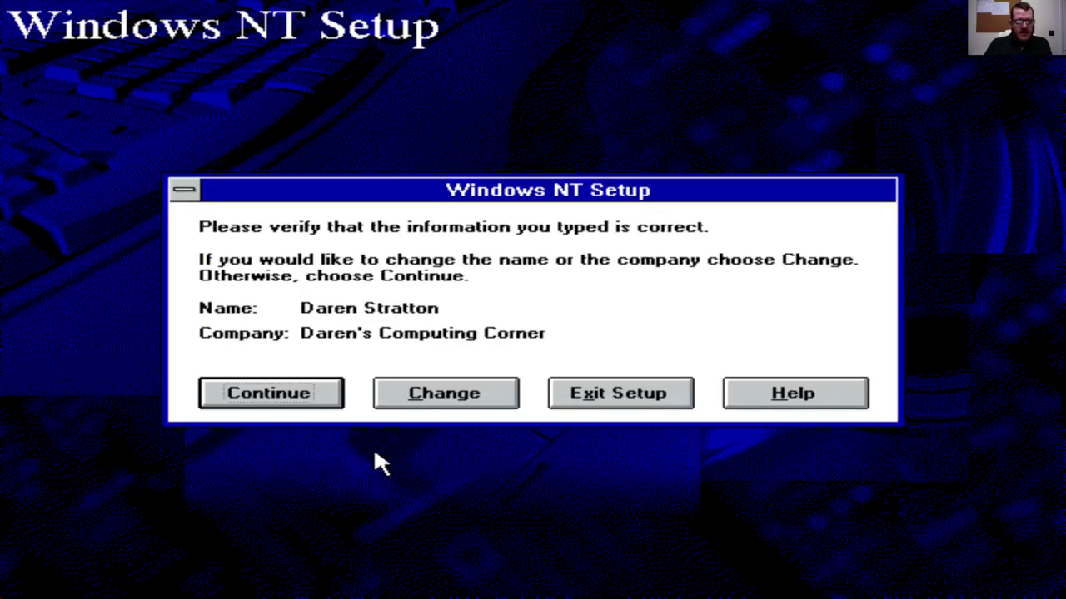
left_click(261, 399)
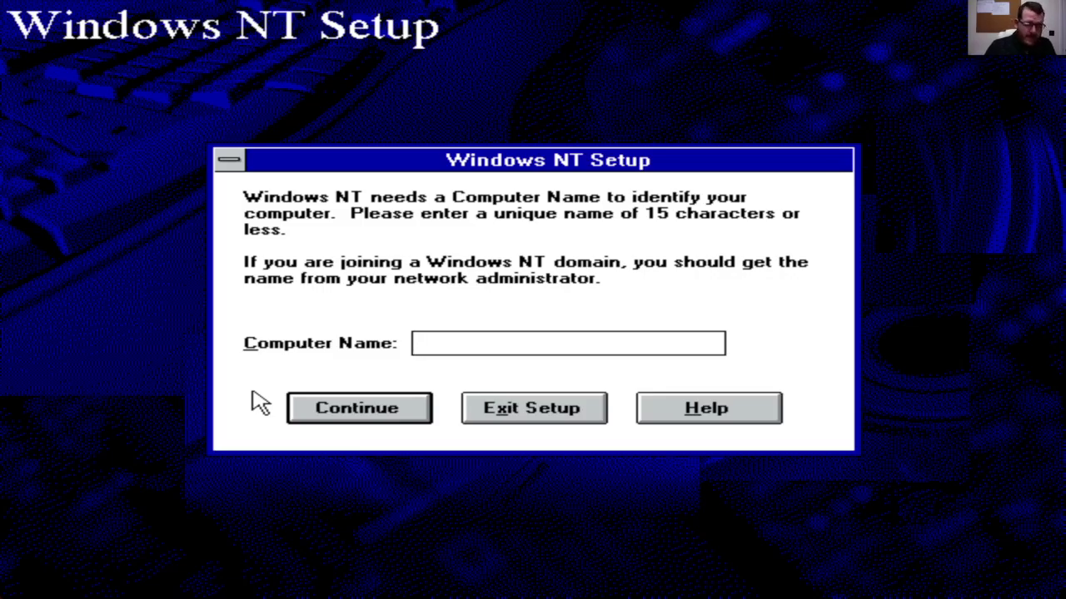
Step: Name the computer NT351TEST and confirm it
type("T")
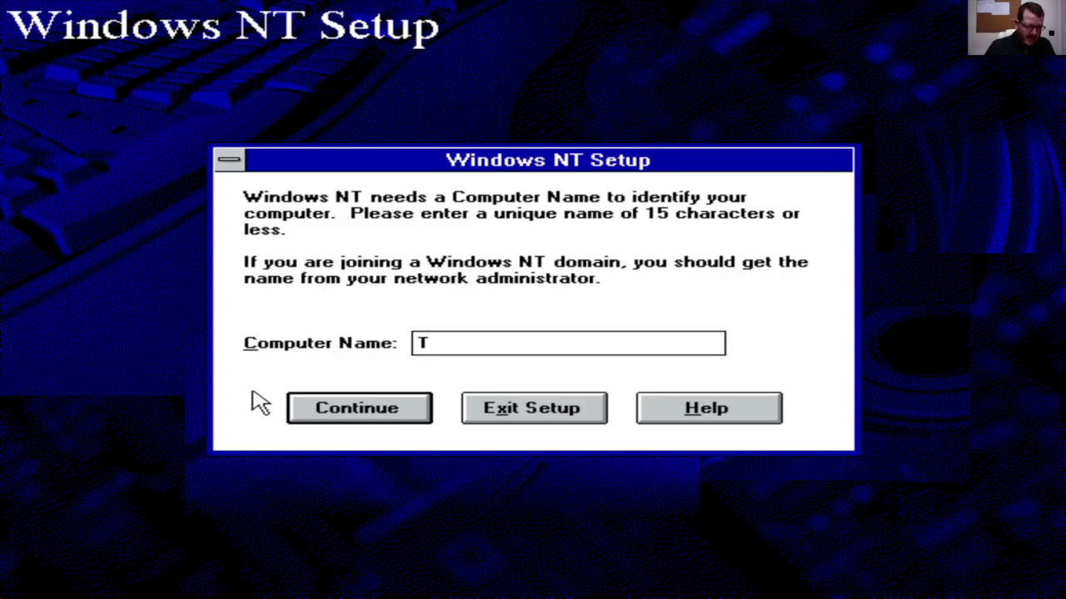
key("BackSpace")
type("NT3")
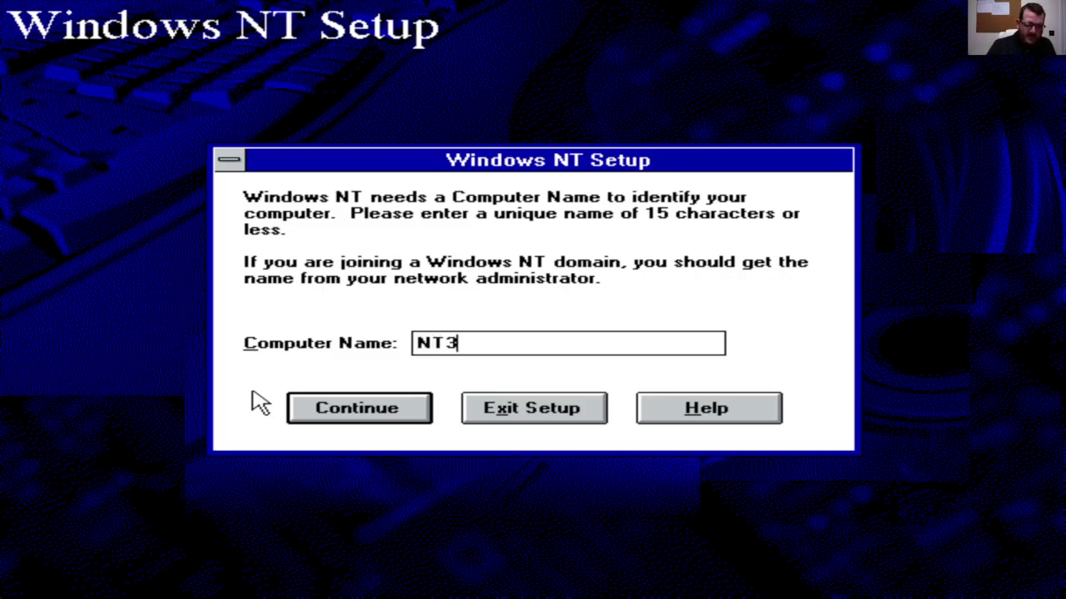
type("51TEST")
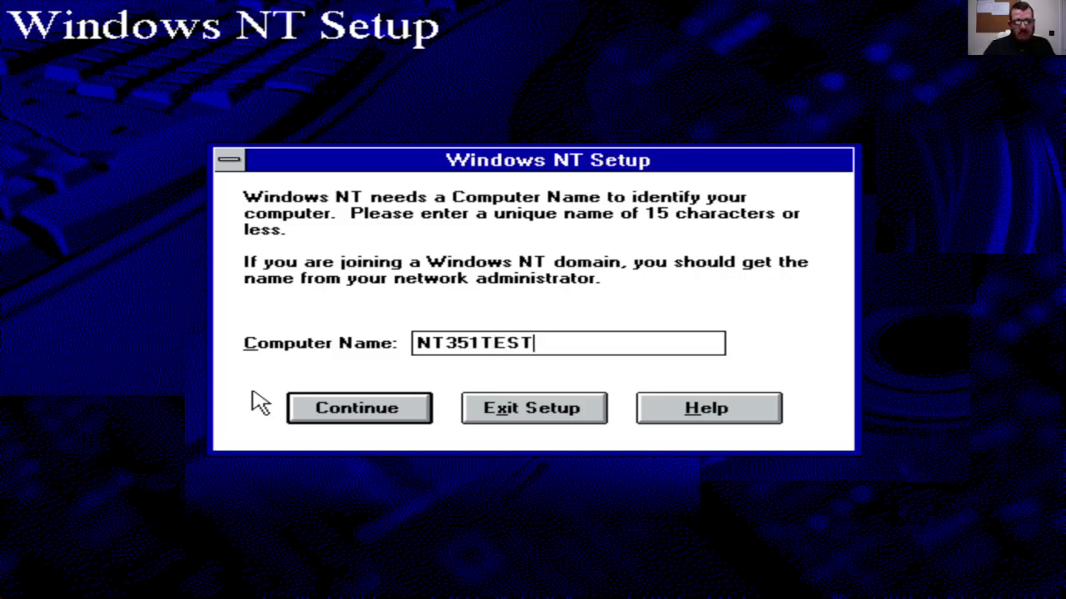
key("Return")
left_click(255, 391)
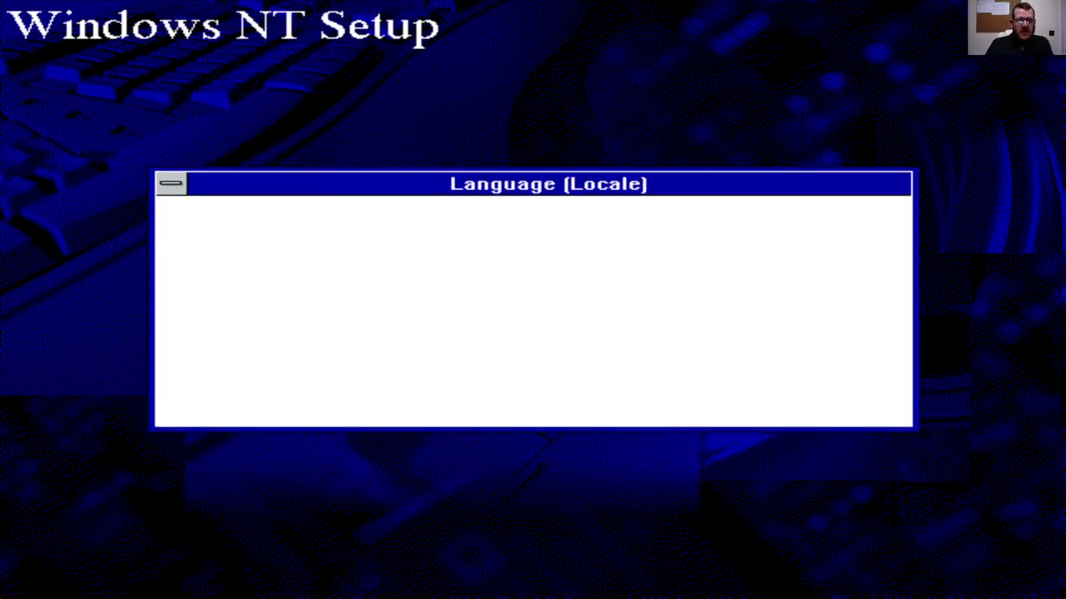
Step: Set the locale to English (United Kingdom)
left_click(340, 337)
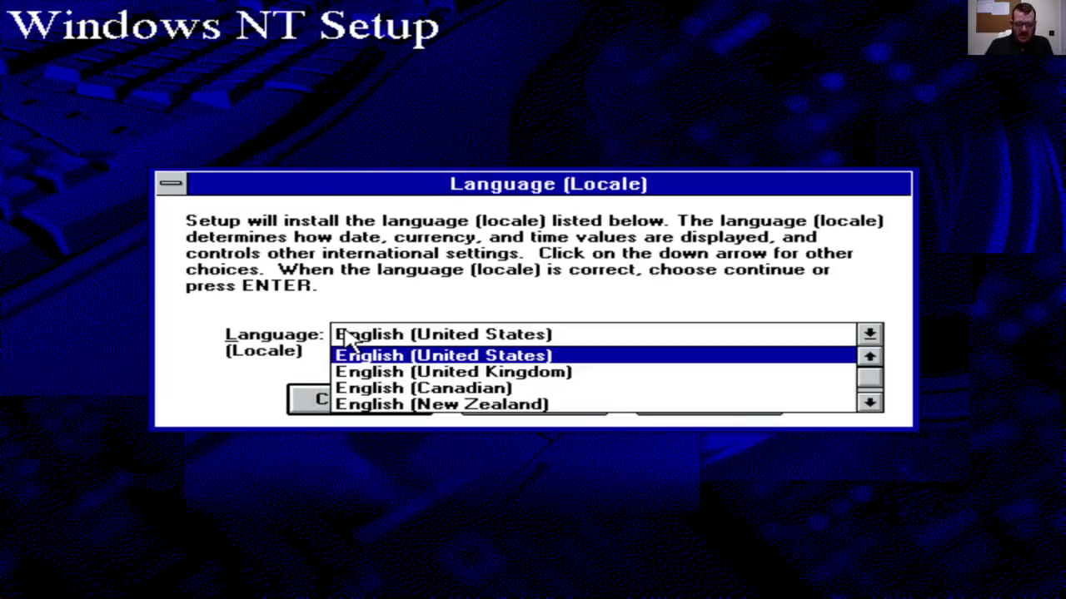
key("Down")
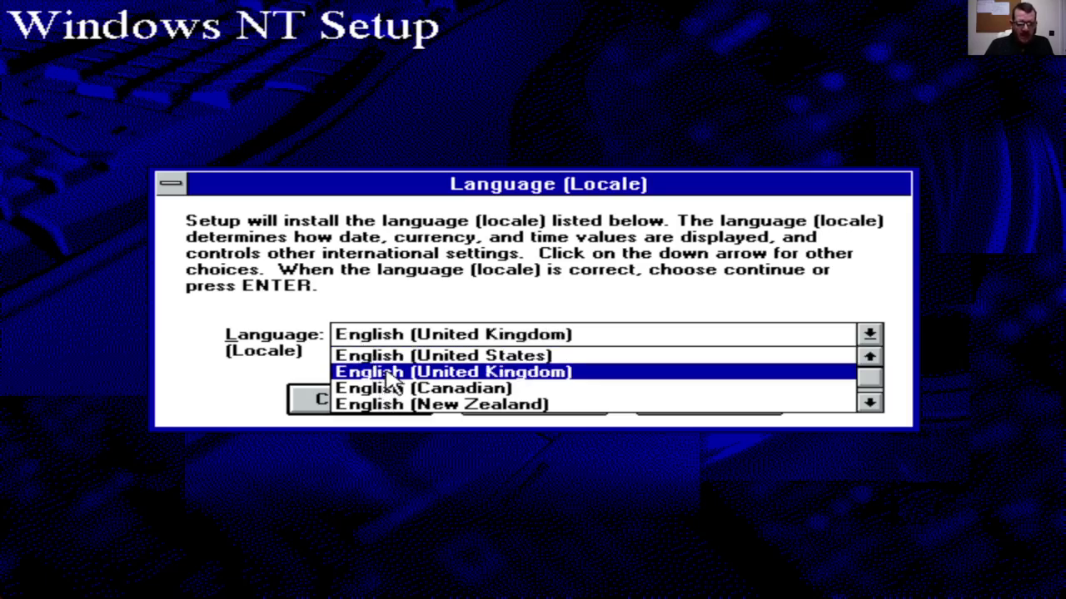
left_click(385, 373)
left_click(371, 405)
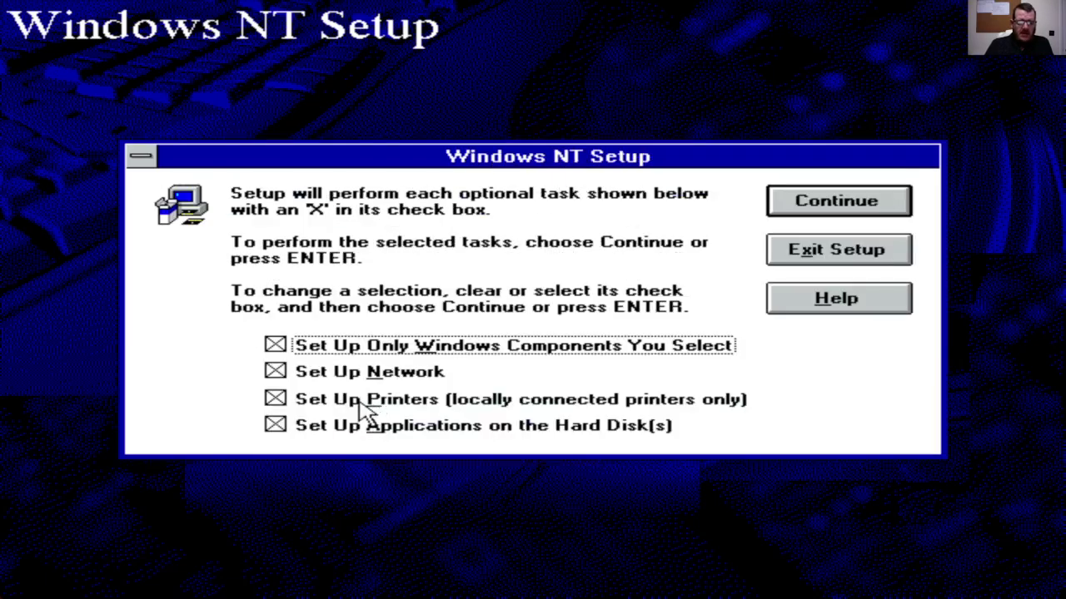
Step: Keep all optional setup tasks and leave Readme Files and every other component included
left_click(880, 201)
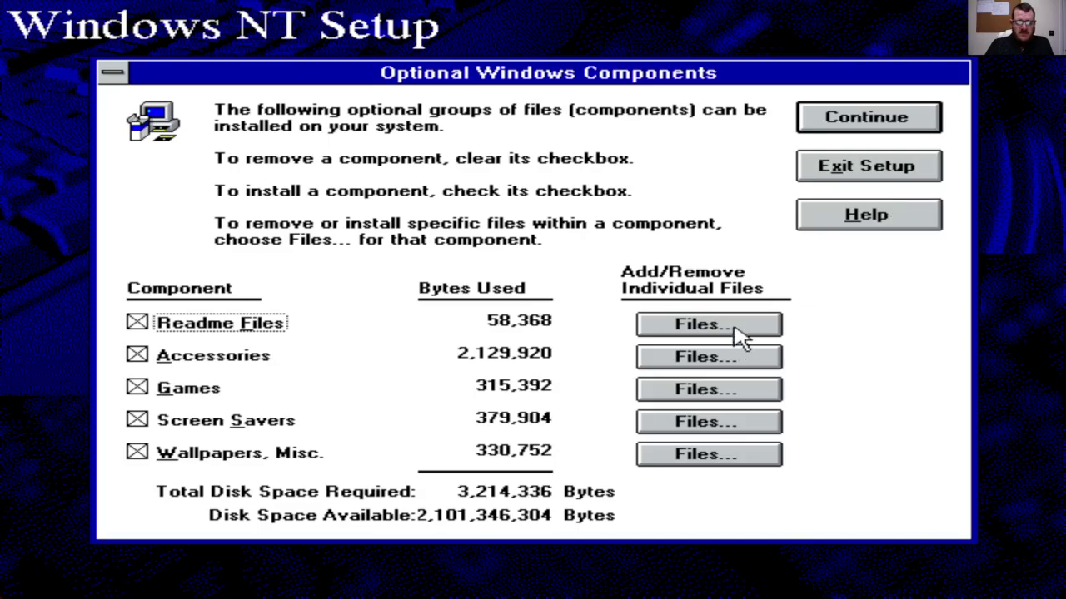
left_click(732, 330)
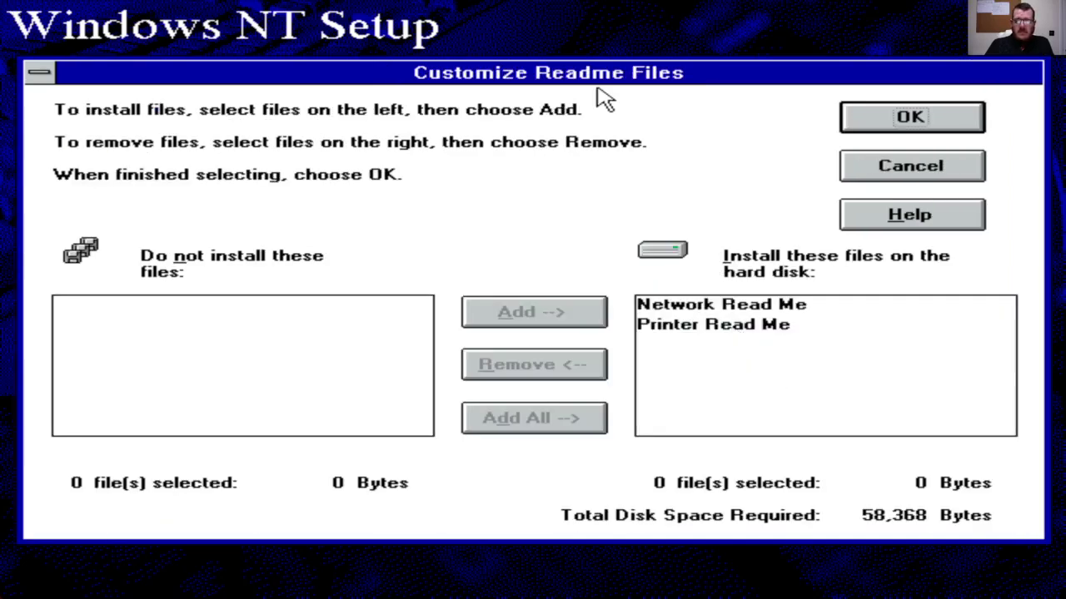
left_click(970, 123)
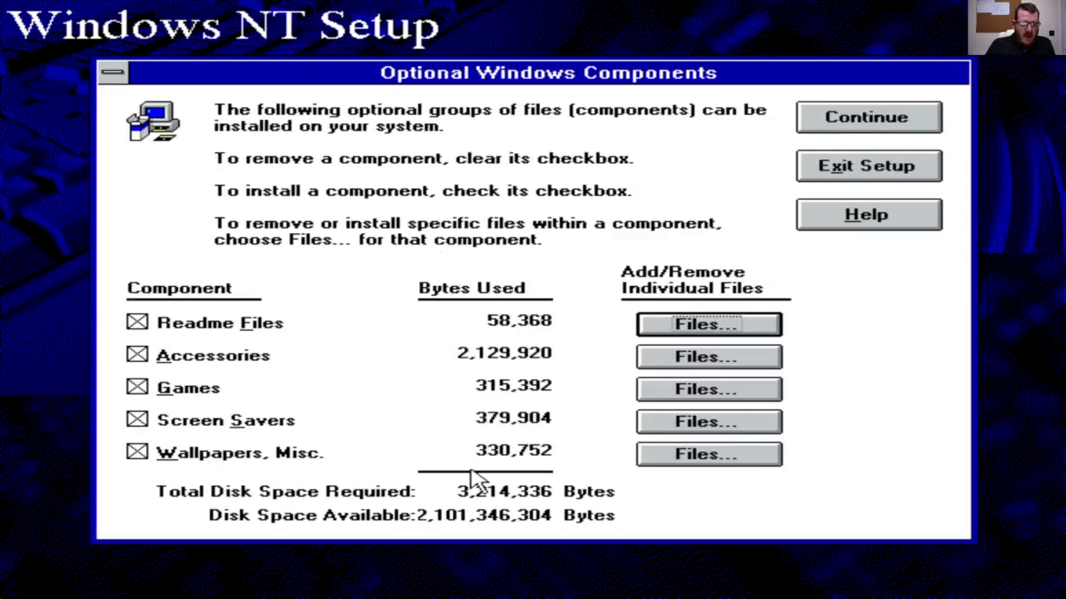
left_click(138, 324)
left_click(138, 323)
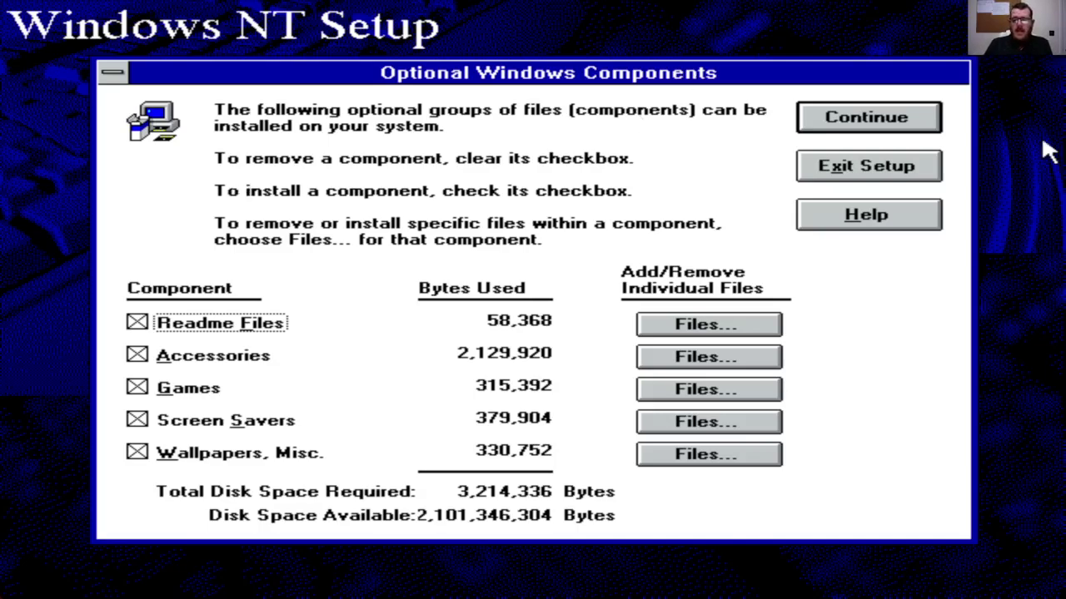
Step: Add a local printer named Printer
left_click(914, 130)
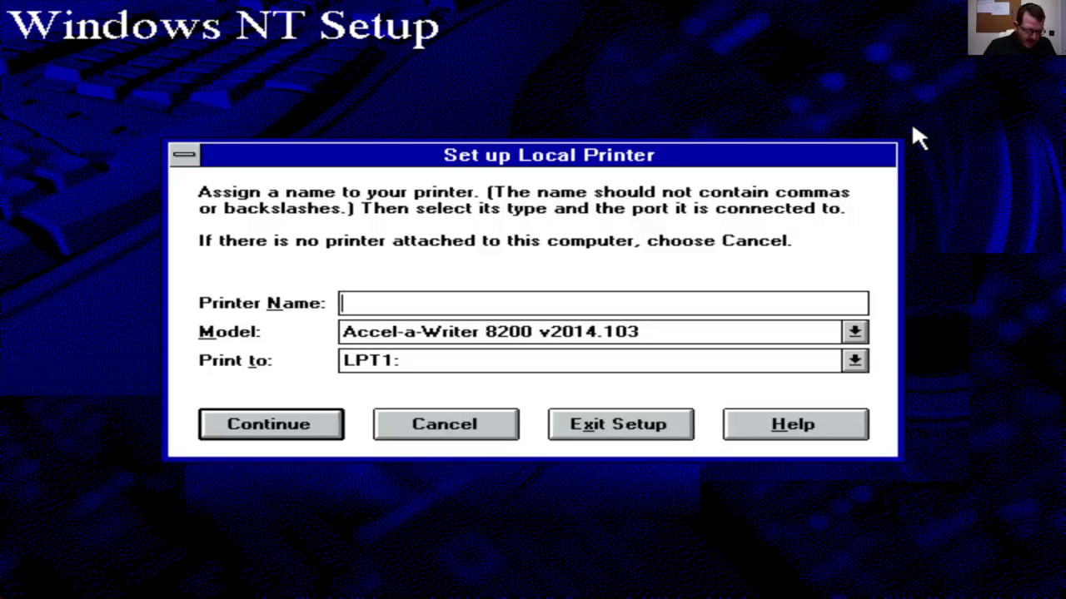
type("Printer")
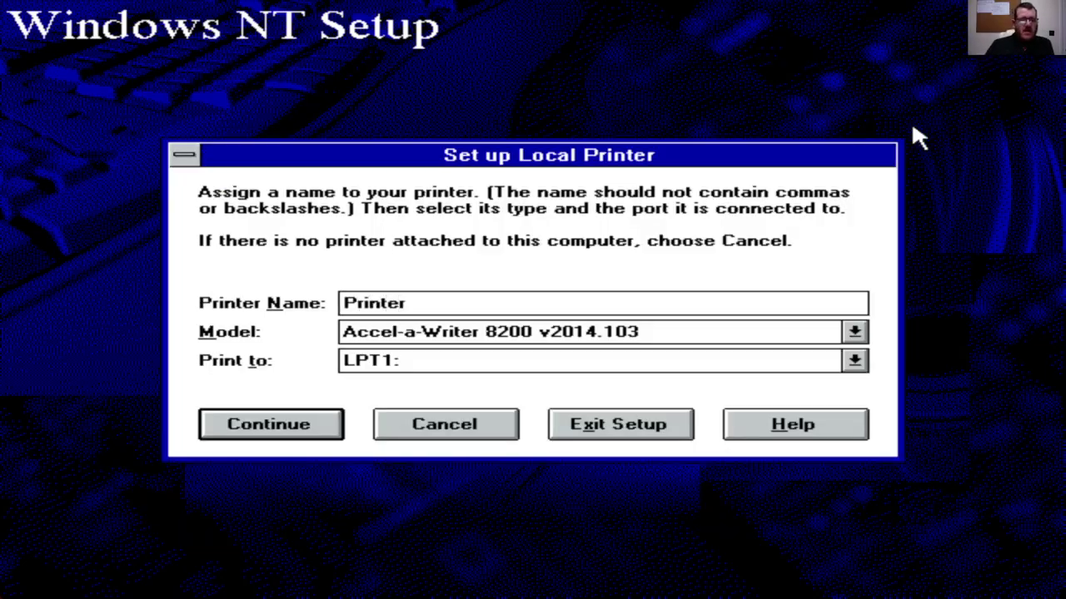
key("Return")
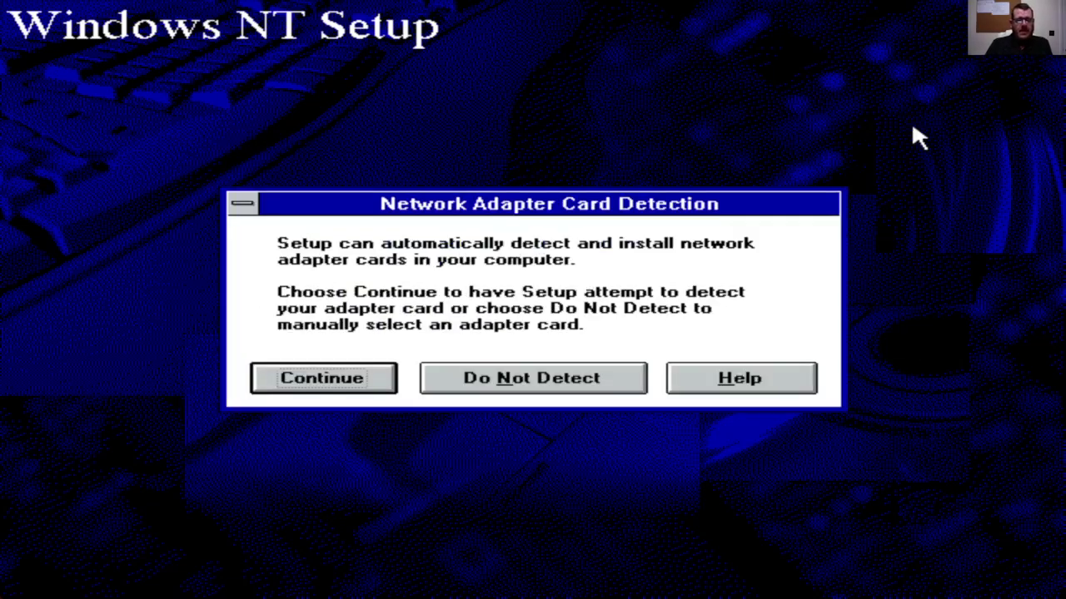
Step: Detect the AMD PCNET Ethernet adapter and accept its default settings
left_click(294, 387)
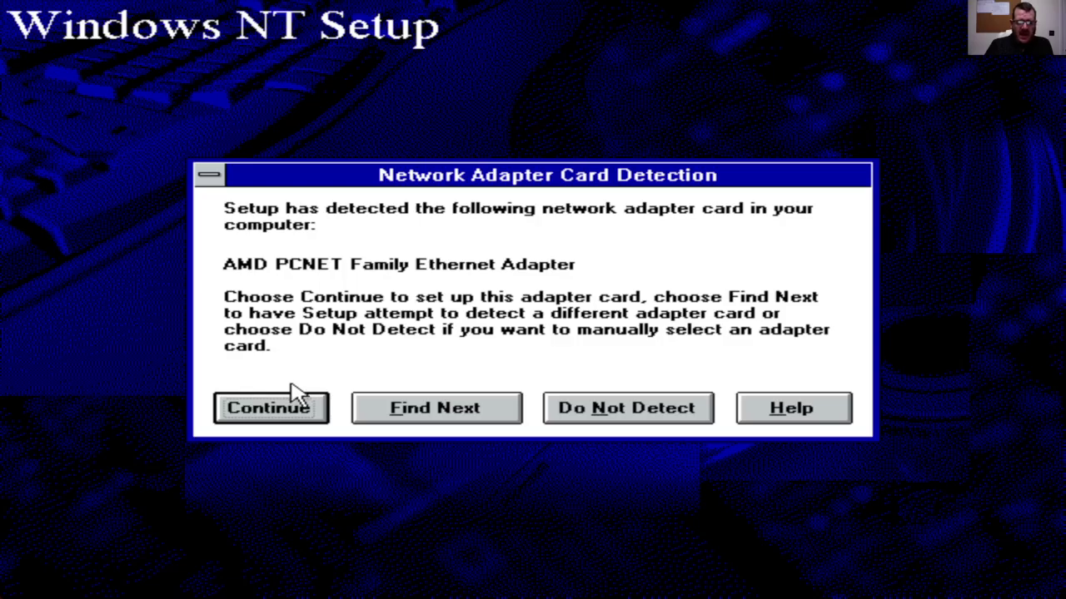
left_click(297, 418)
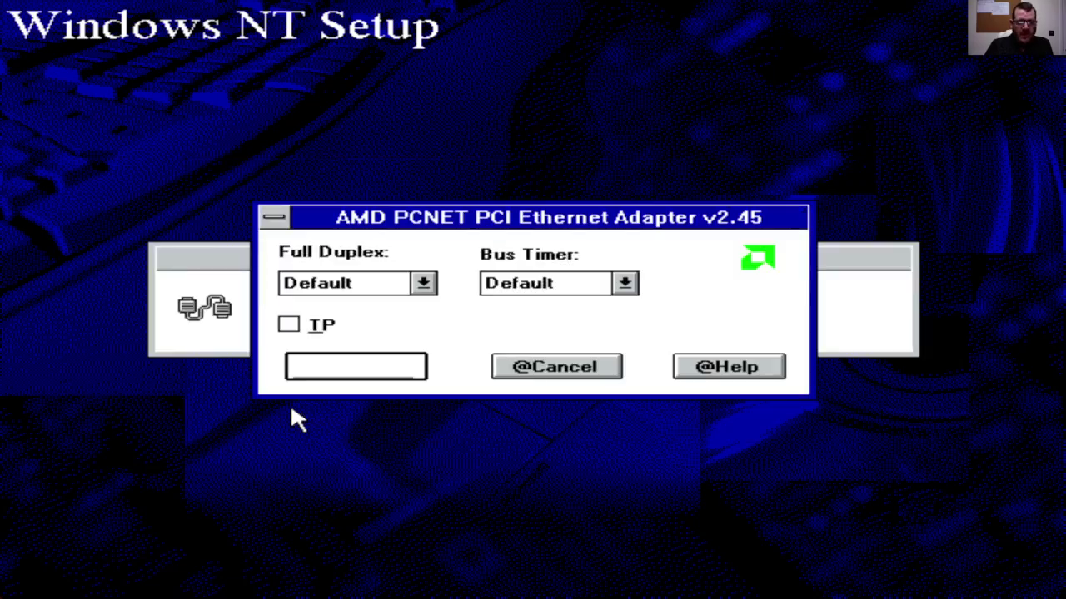
left_click(327, 379)
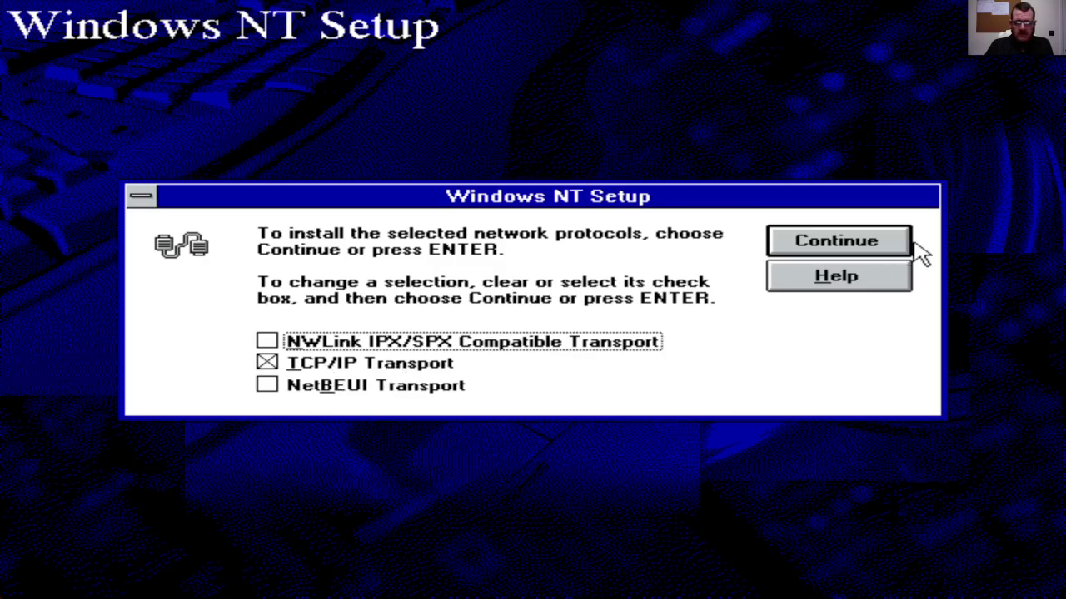
Step: Choose TCP/IP with SNMP, network printing support, FTP Server and Simple TCP/IP Services checked
left_click(896, 244)
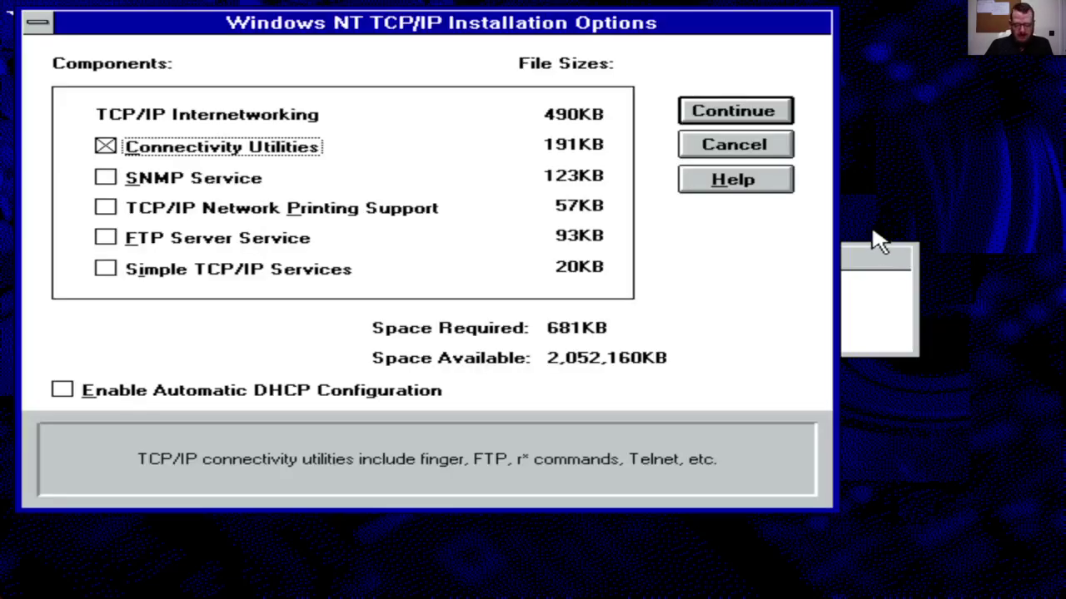
key("Tab")
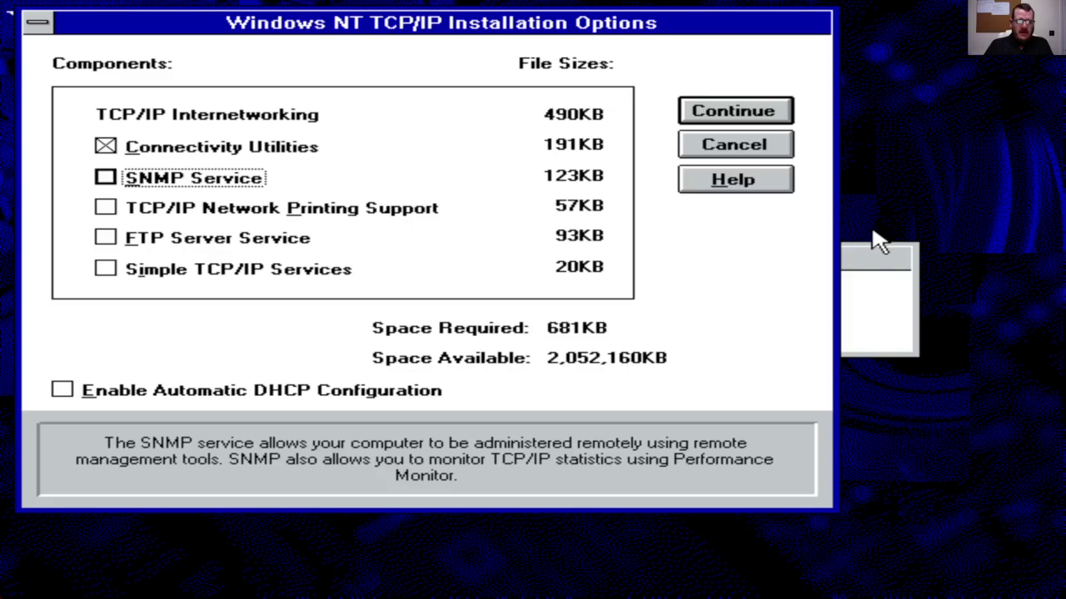
key("space")
key("Tab")
key("space")
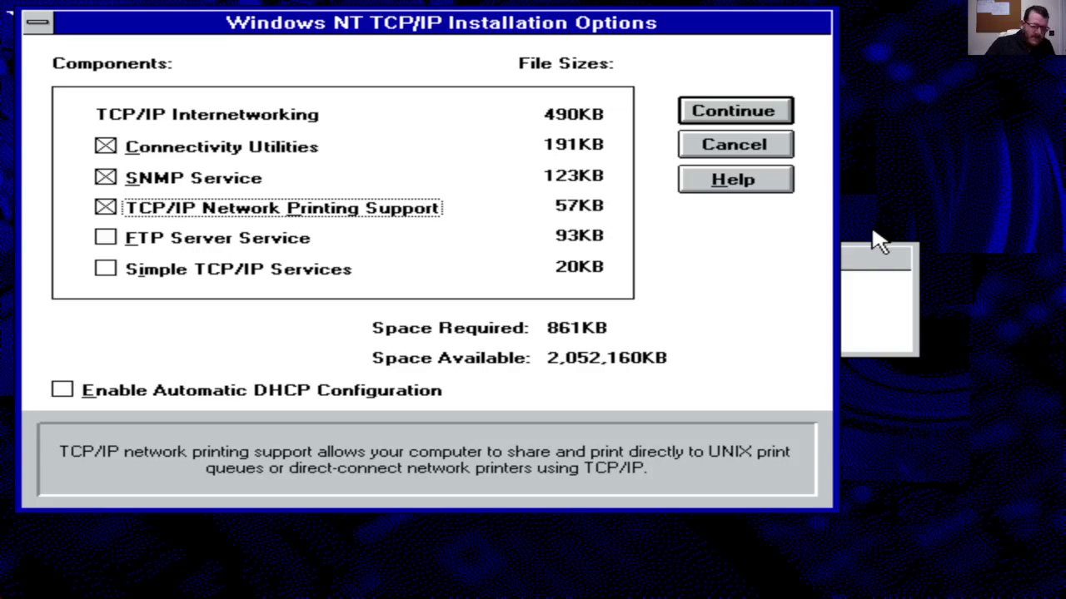
key("Tab")
key("space")
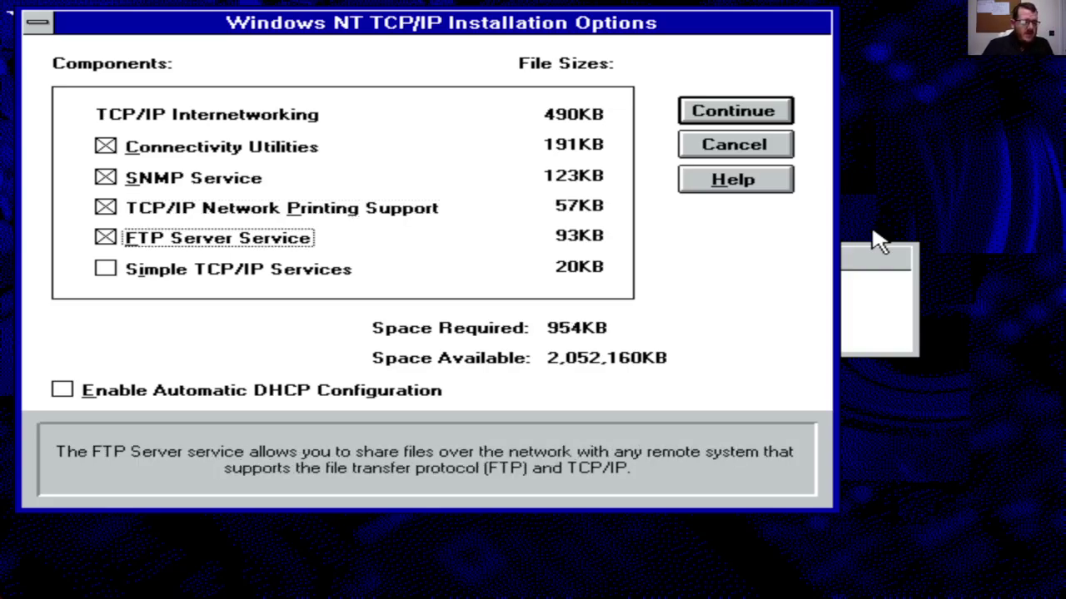
key("Tab")
key("space")
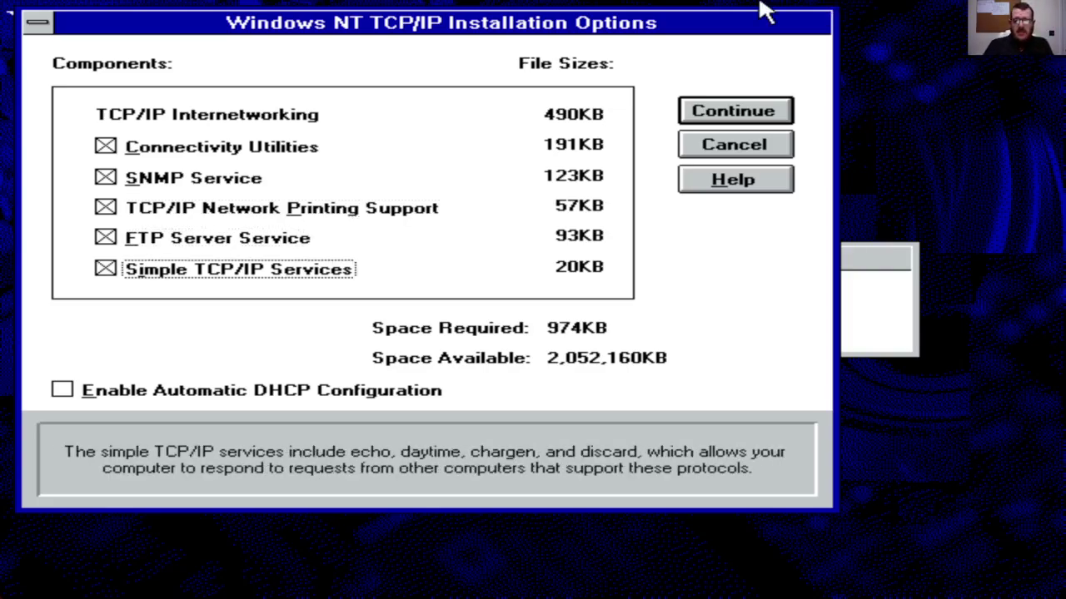
Step: Install TCP/IP, keeping default SNMP and FTP Server settings and accepting the FTP password warning
left_click(777, 123)
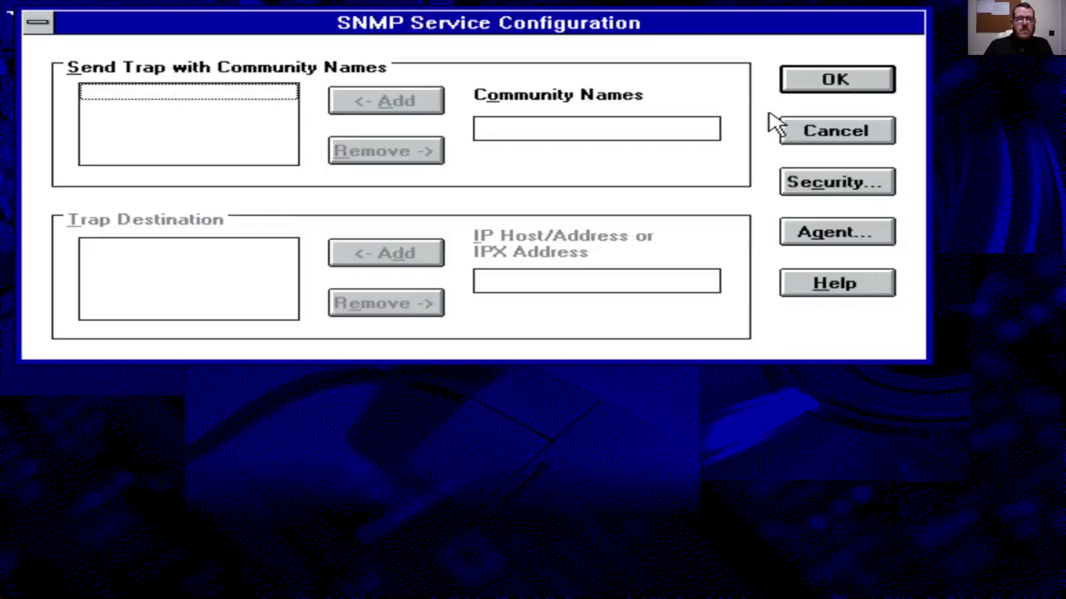
left_click(801, 89)
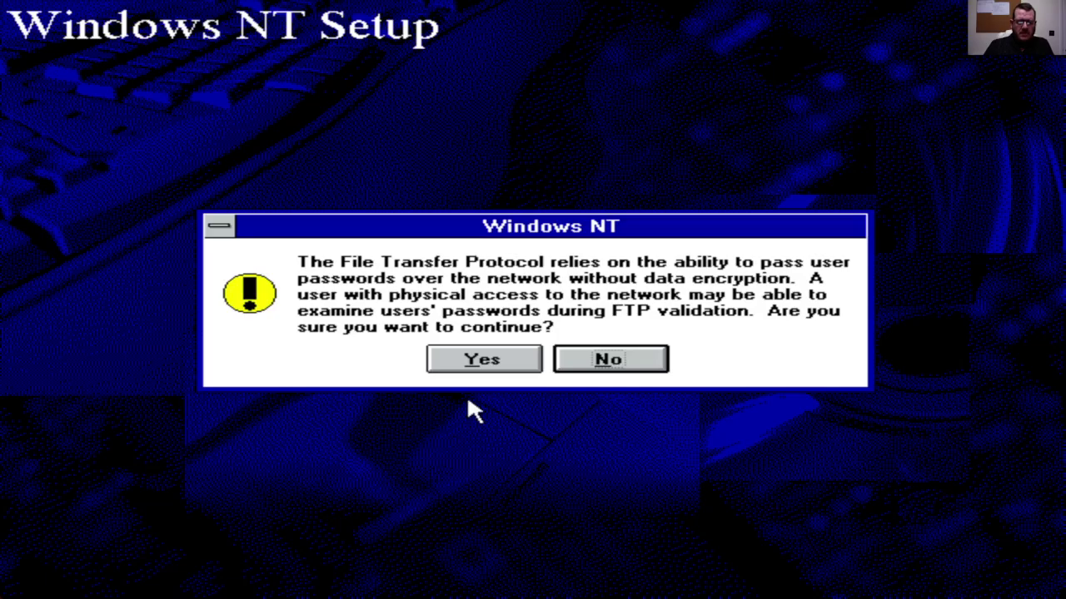
left_click(492, 364)
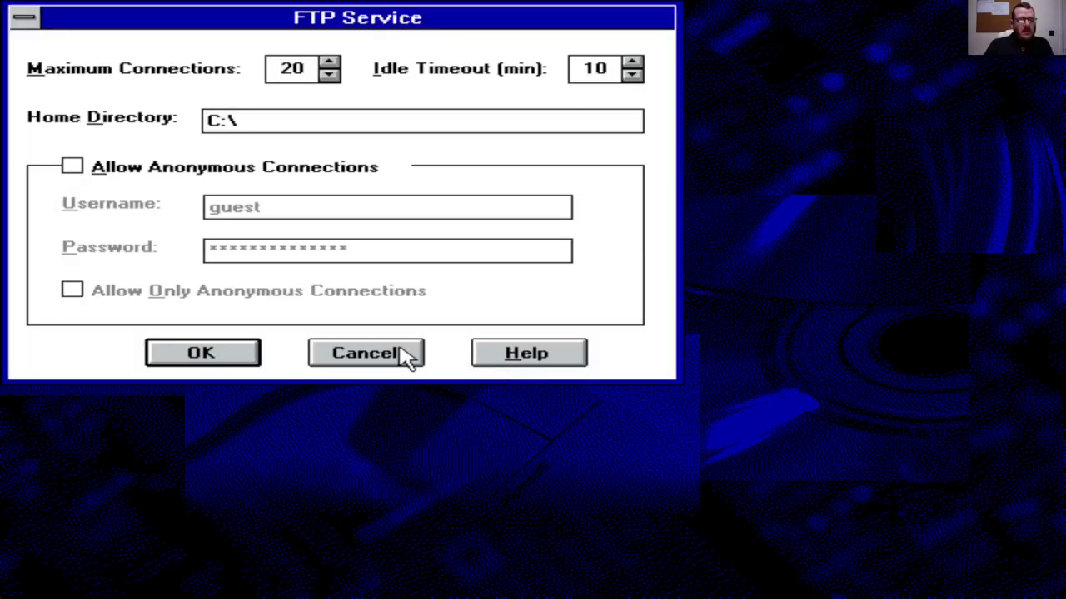
left_click(202, 353)
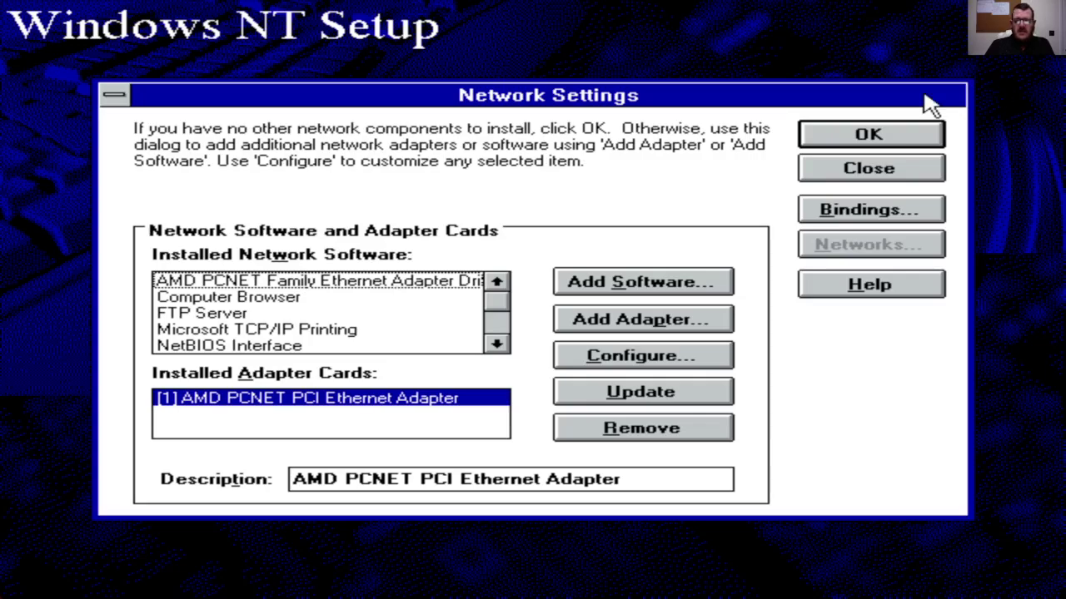
Step: Accept the network settings and enable automatic DHCP configuration for the AMD PCNET adapter's TCP/IP
left_click(899, 141)
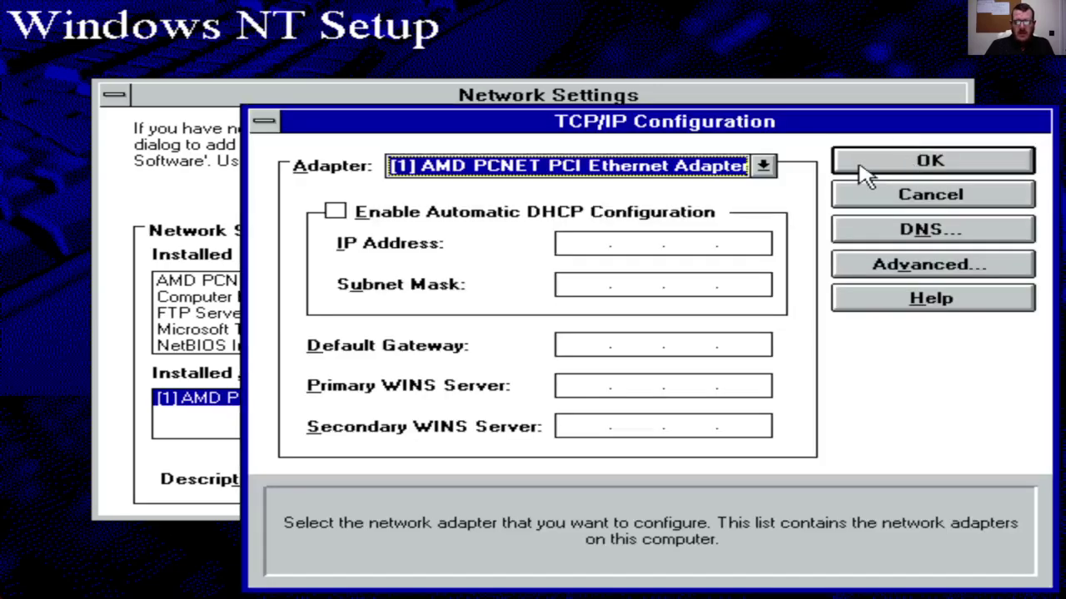
left_click(706, 221)
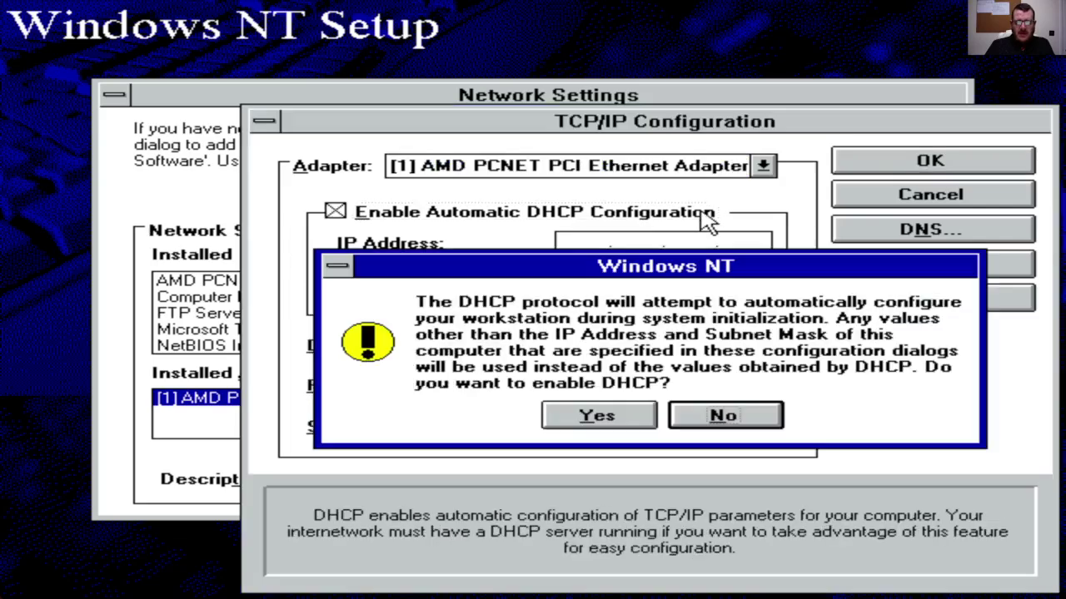
left_click(599, 418)
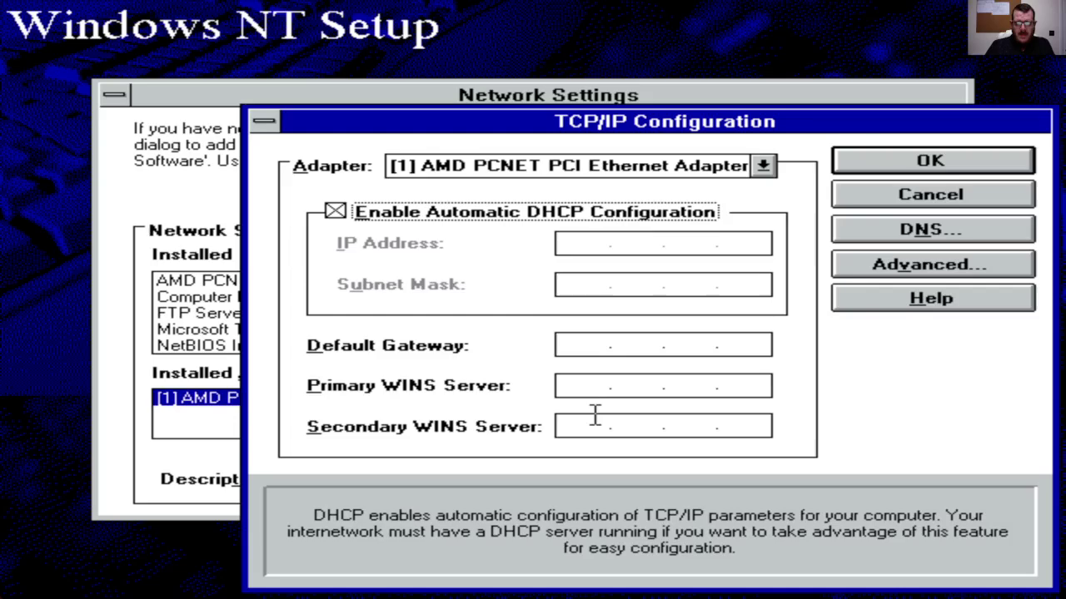
left_click(885, 165)
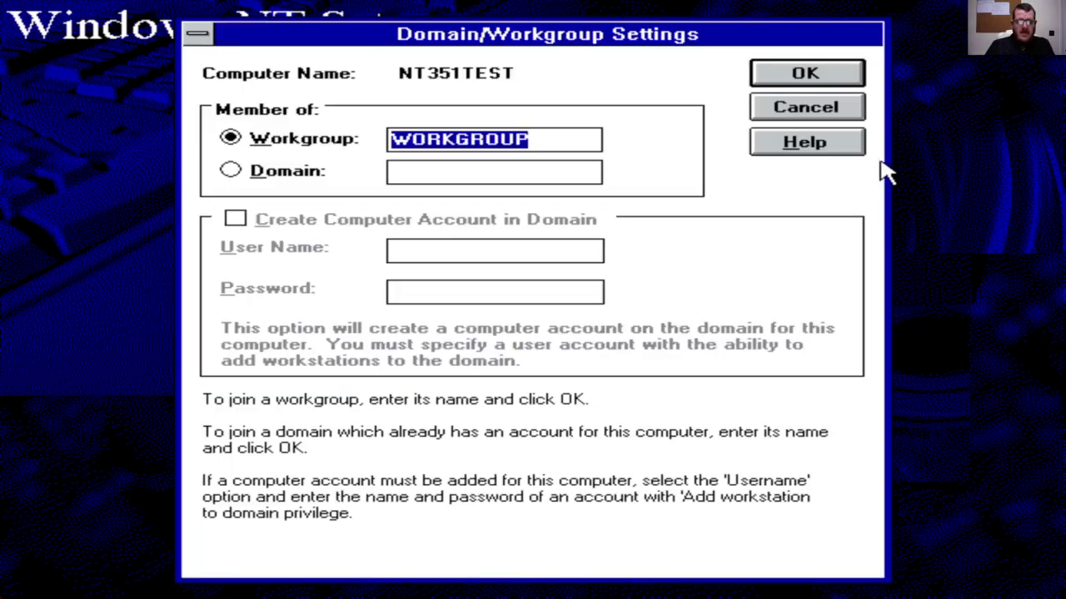
Step: Keep WORKGROUP membership, leave the Administrator password blank, and skip creating a local account
left_click(789, 71)
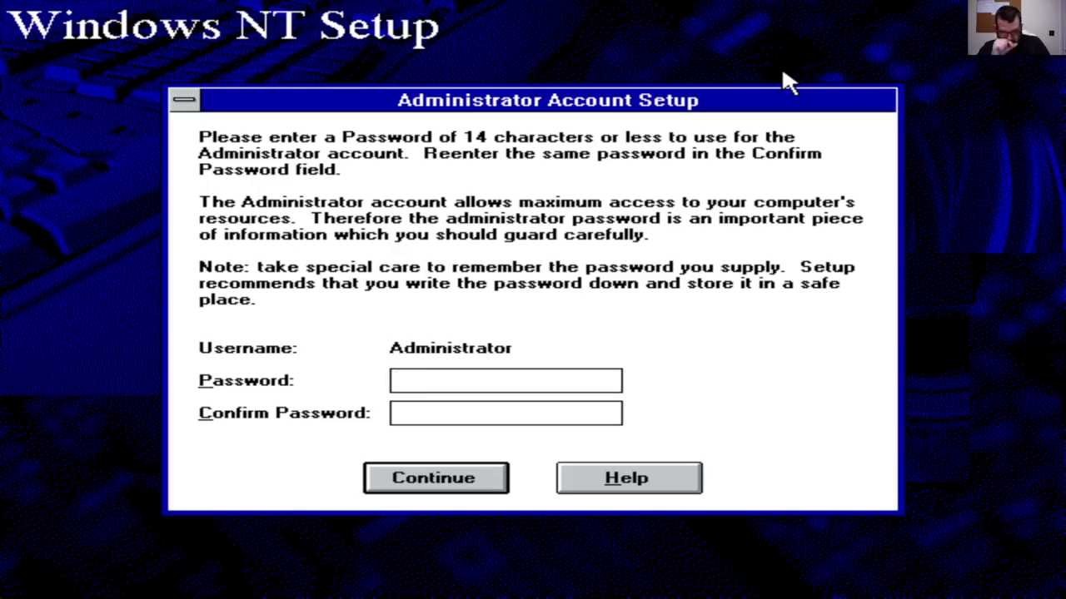
key("Return")
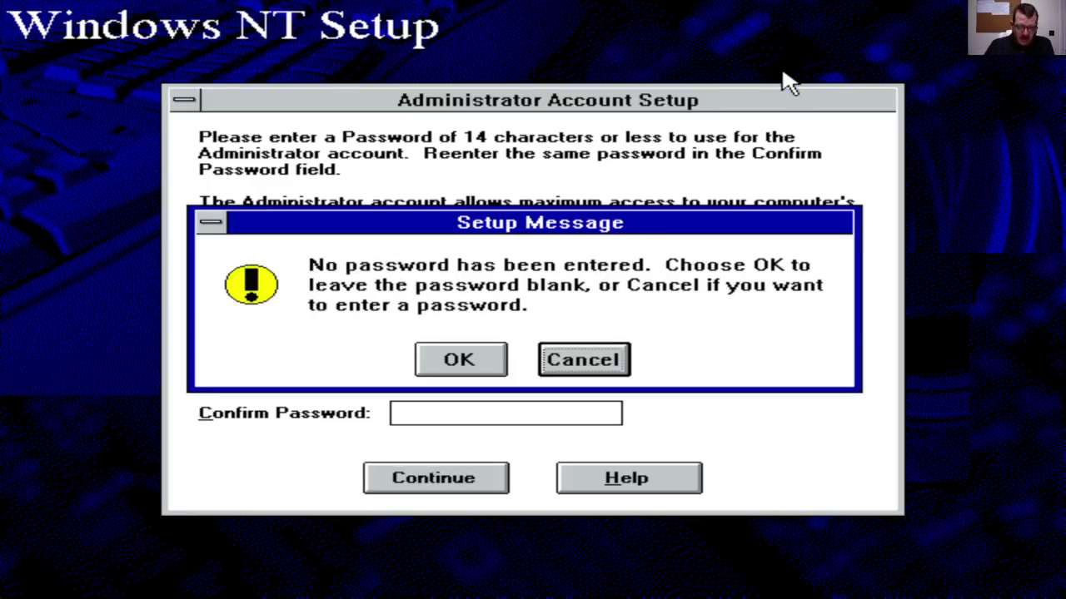
key("Tab")
key("Return")
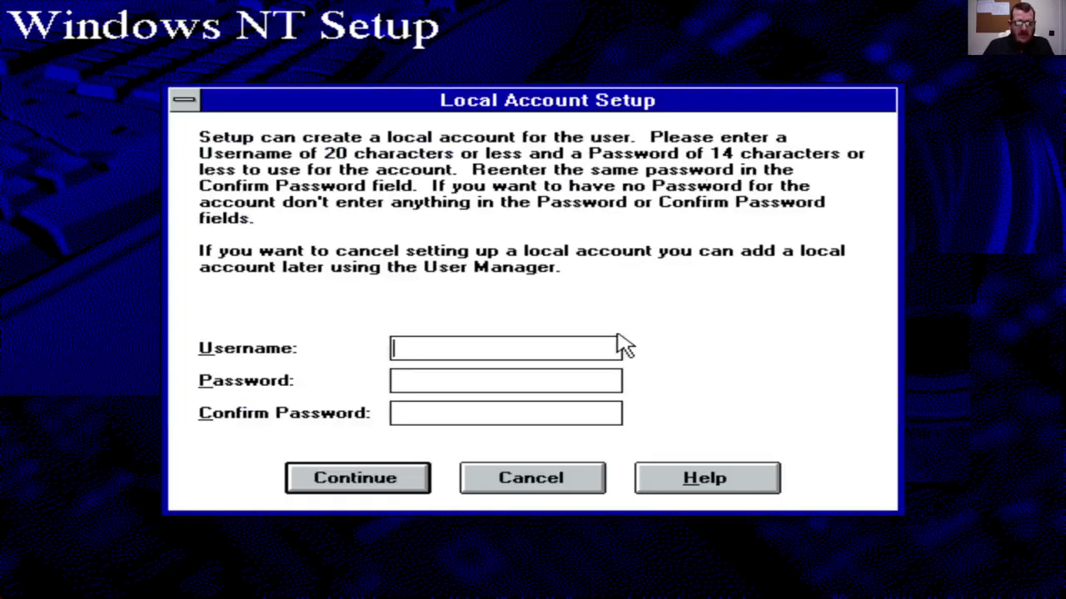
left_click(556, 481)
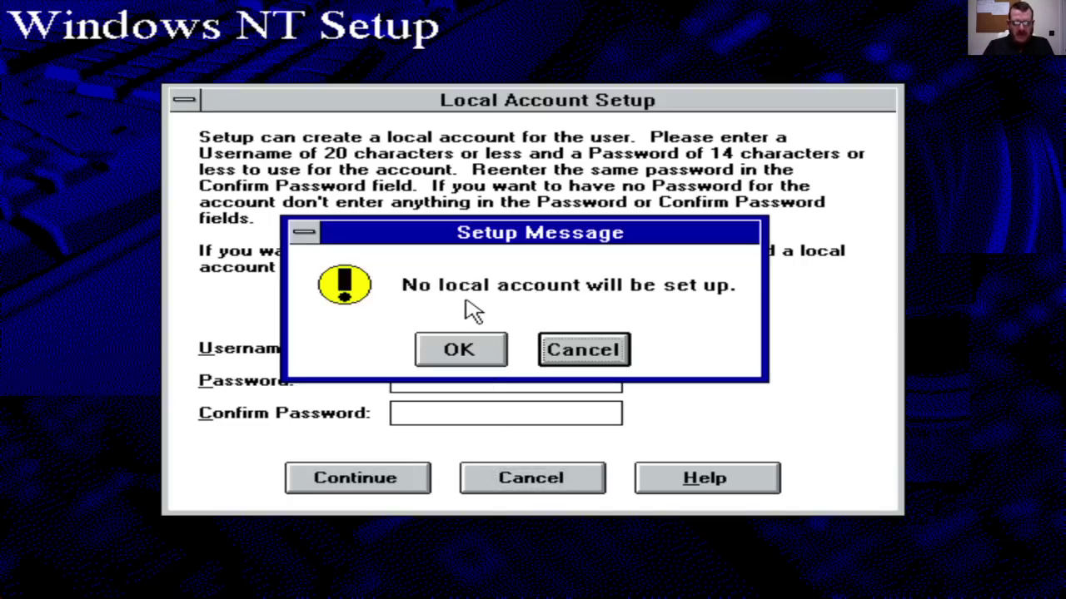
left_click(478, 360)
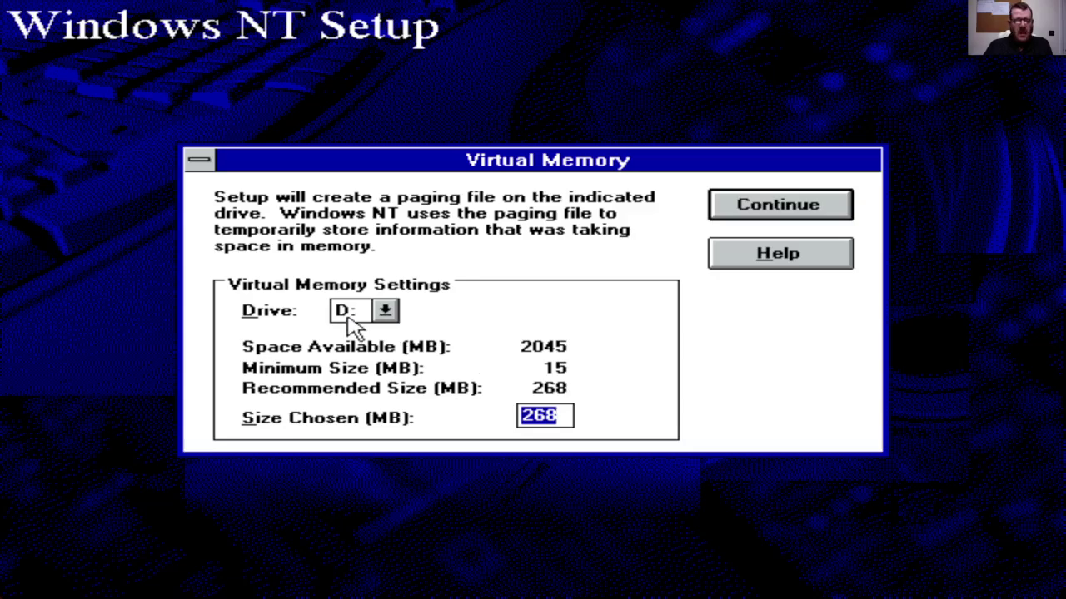
Step: Place the 268 MB paging file on drive C:
left_click(348, 319)
left_click(350, 331)
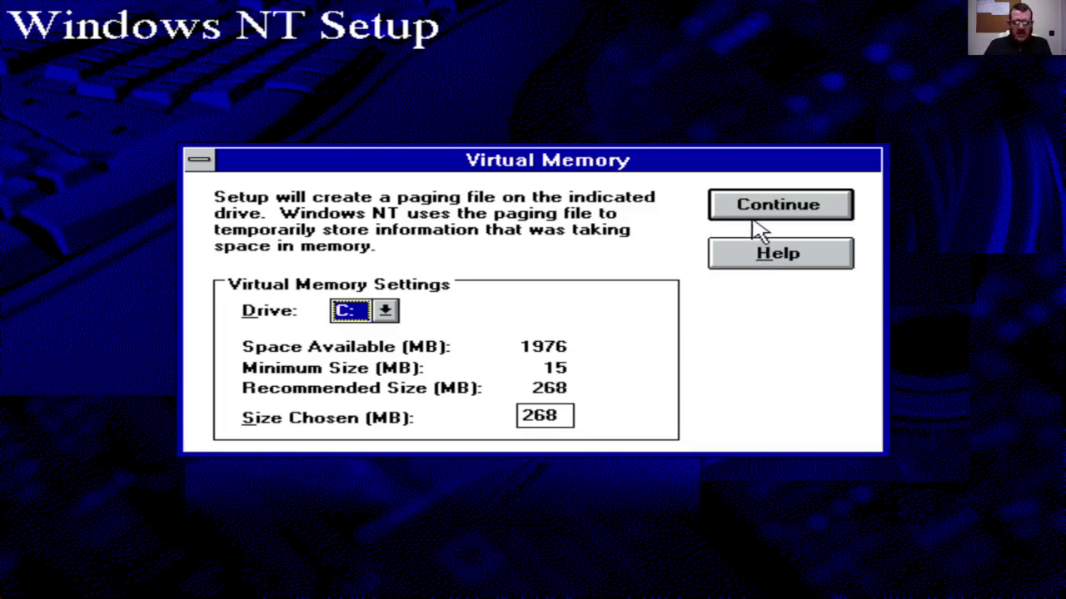
left_click(757, 215)
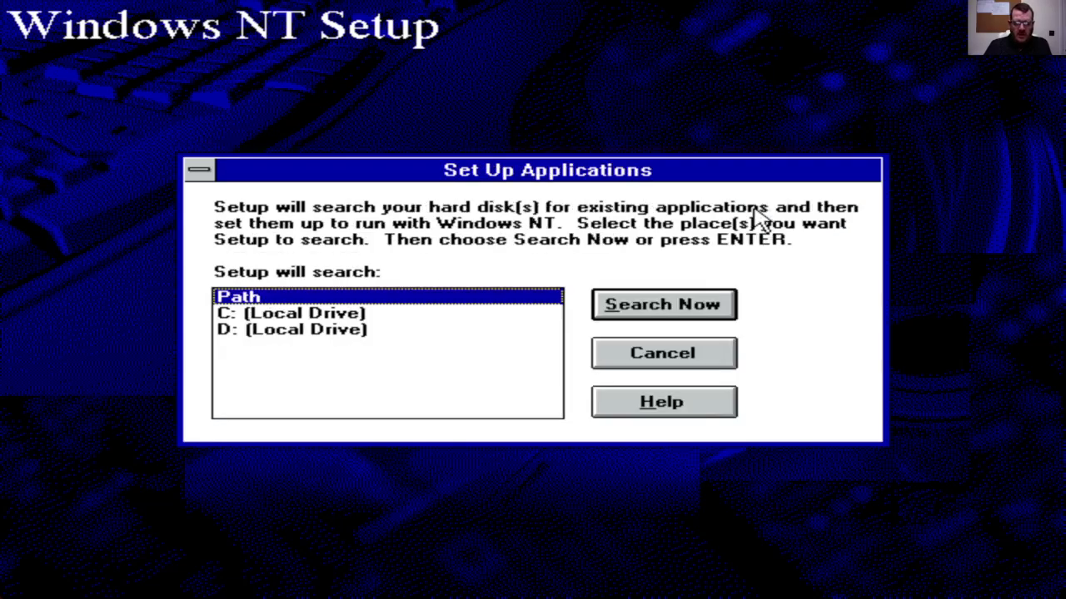
Step: Search for applications and set up LPR, Microsoft QBASIC and MS-DOS Editor
left_click(708, 306)
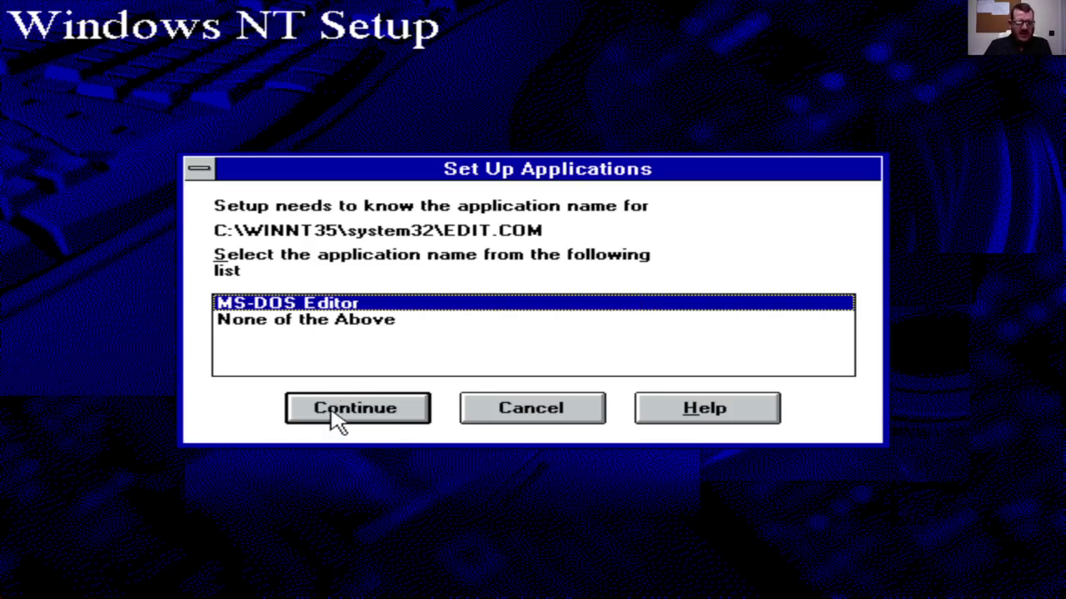
left_click(337, 421)
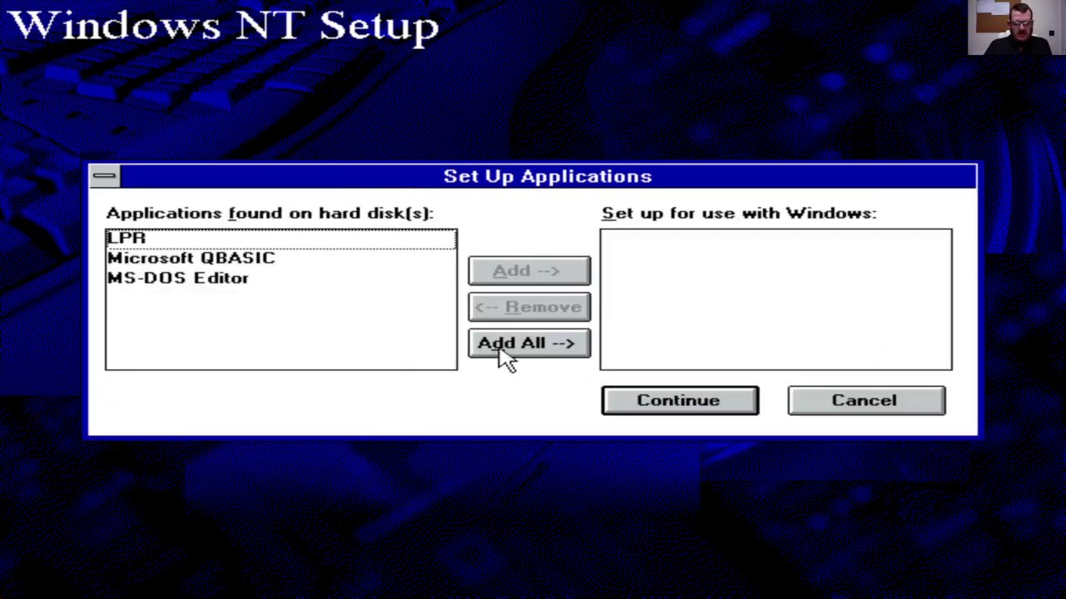
left_click(508, 345)
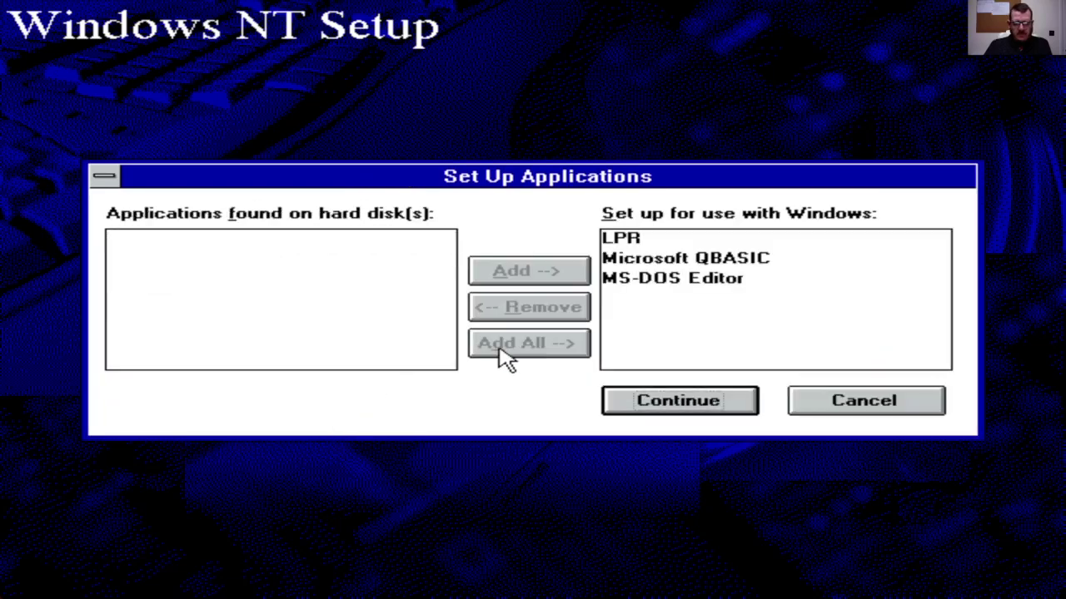
left_click(678, 403)
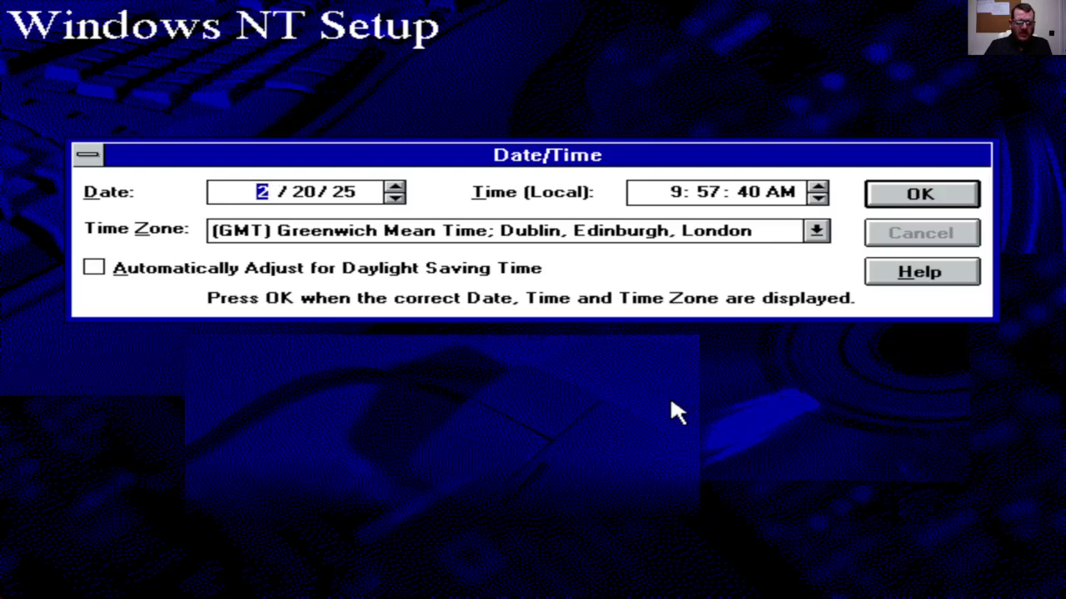
Step: Enable daylight saving adjustment, keep 16-colour 640 by 480 display, skip the repair disk, and restart
left_click(178, 280)
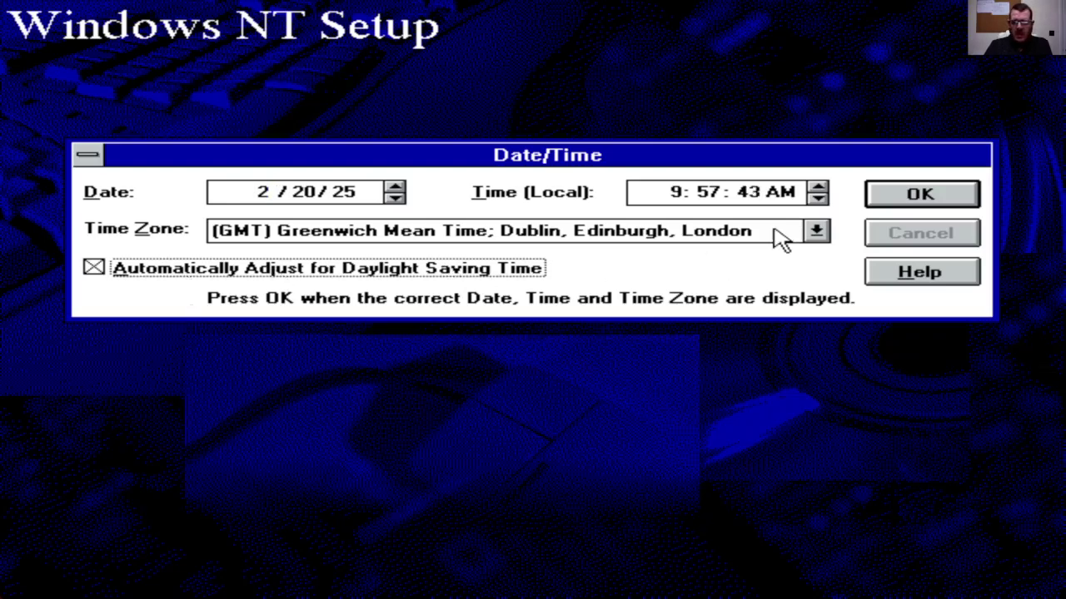
left_click(926, 194)
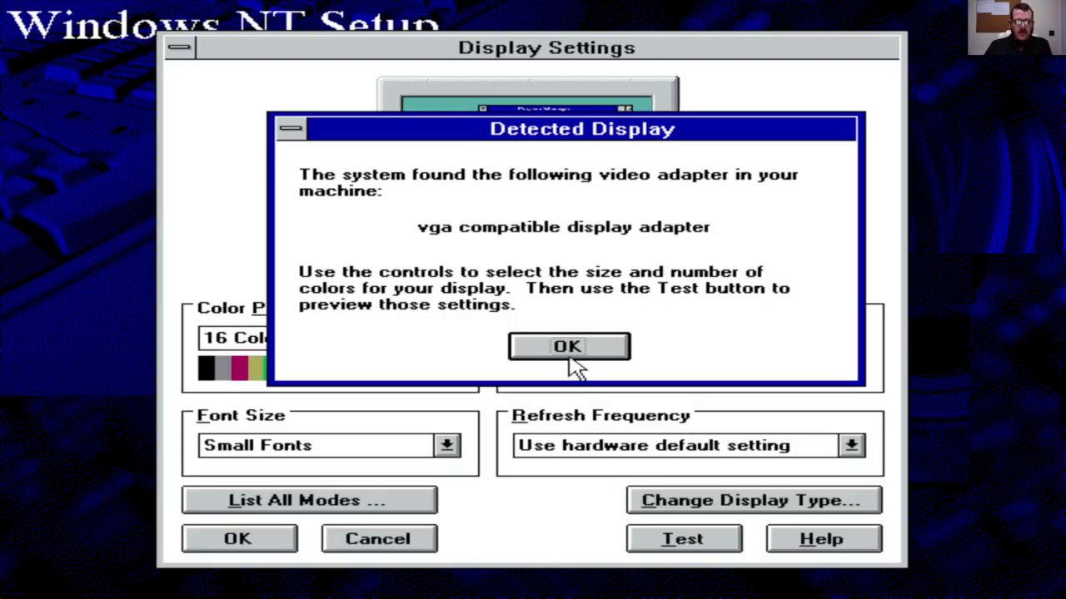
left_click(568, 348)
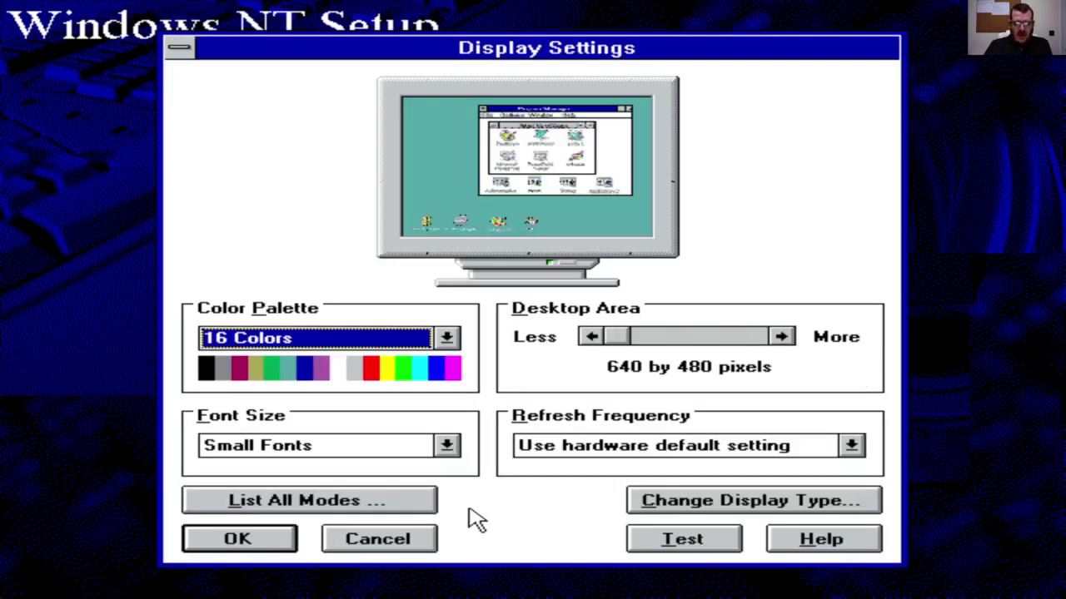
left_click(252, 542)
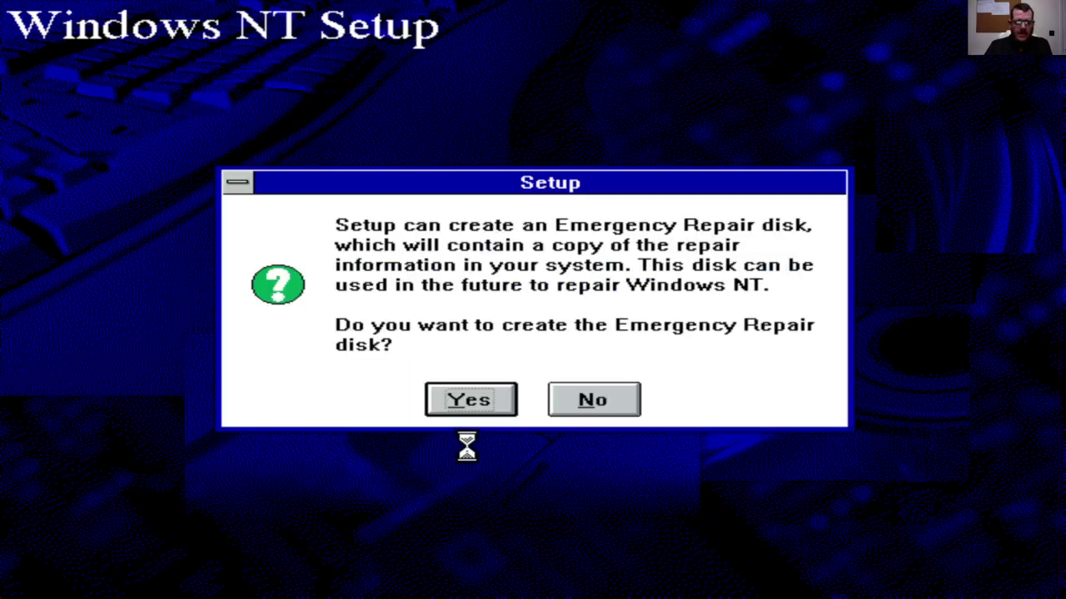
left_click(608, 405)
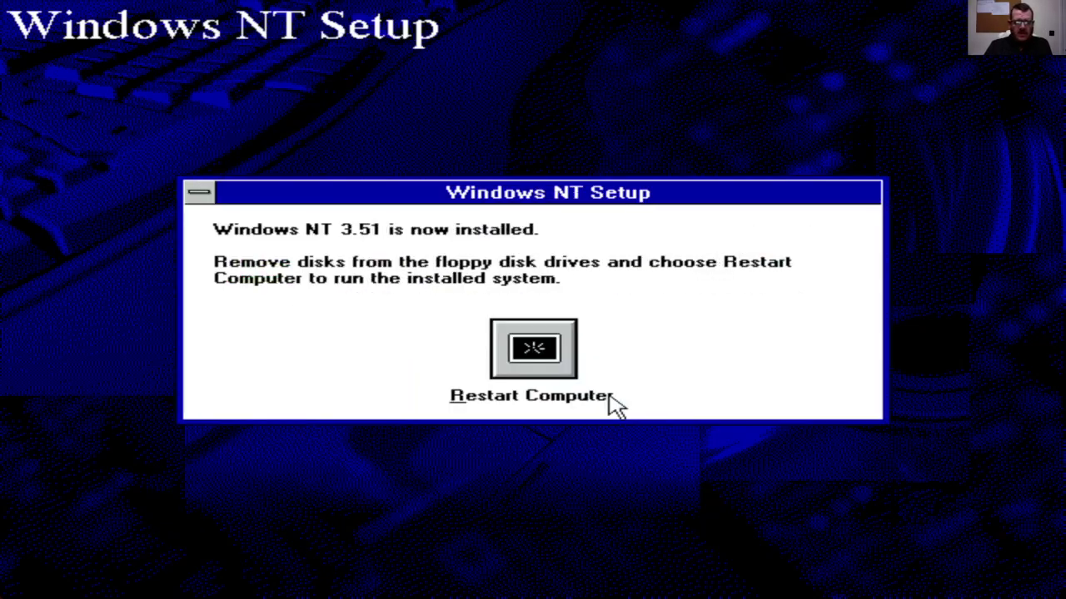
left_click(514, 375)
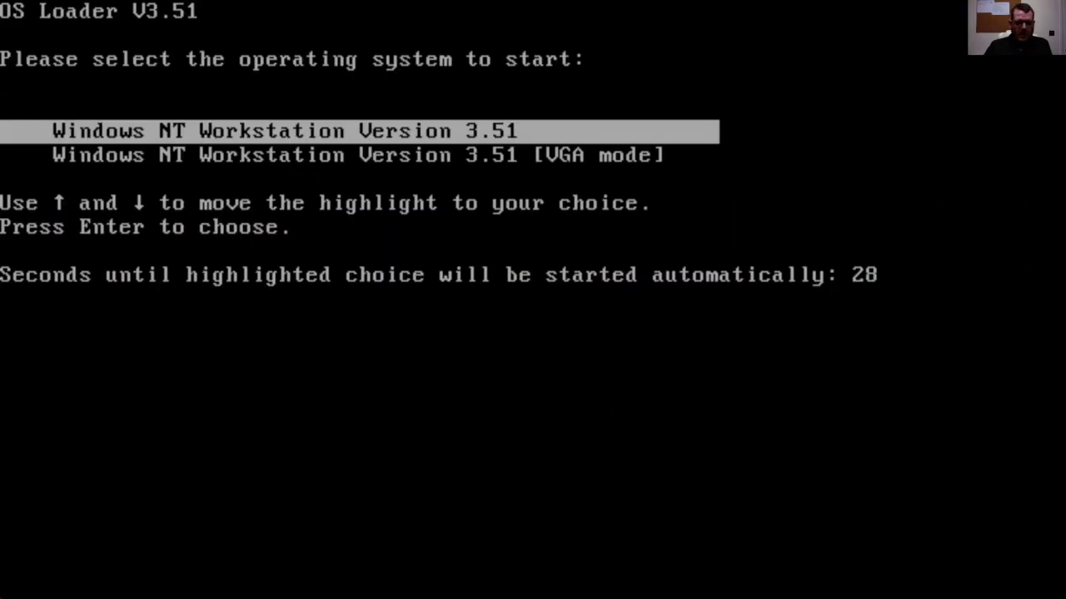
Step: Boot Windows NT Workstation Version 3.51 and log on as Administrator
key("Return")
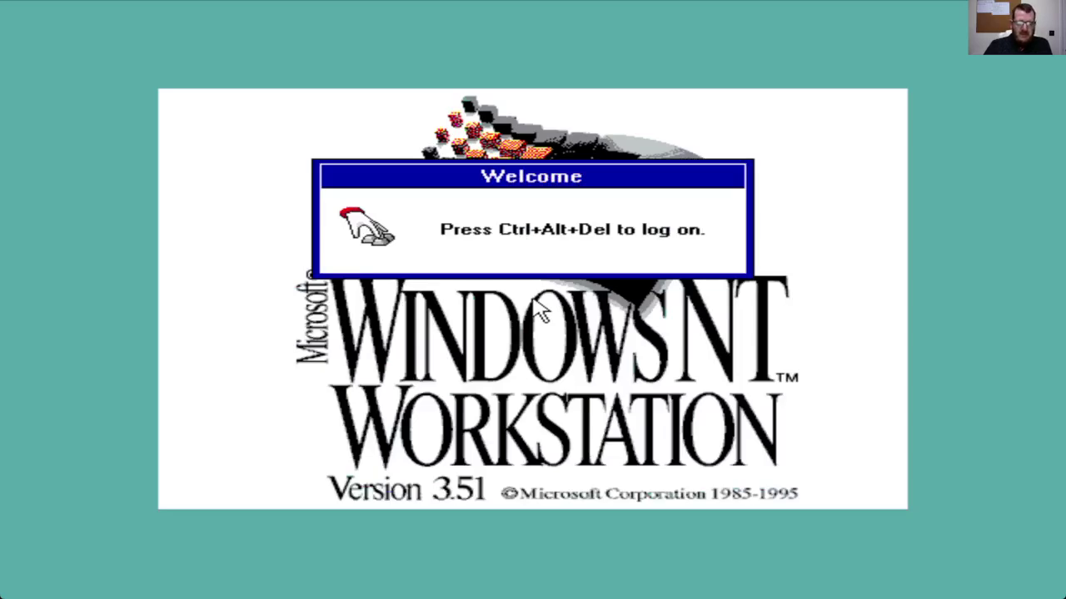
key("ctrl+alt+Delete")
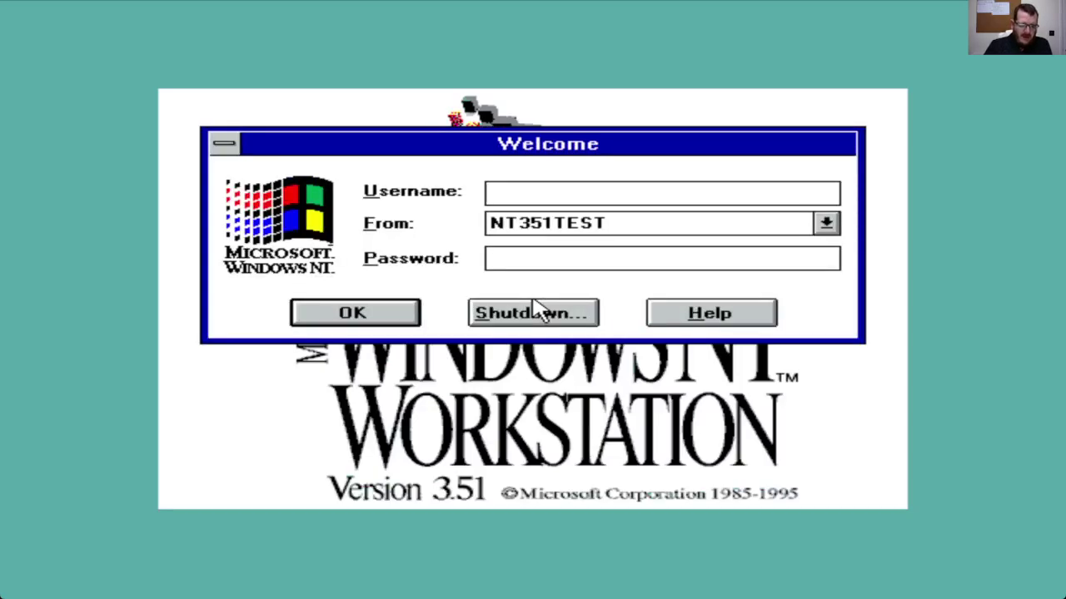
type("Adm")
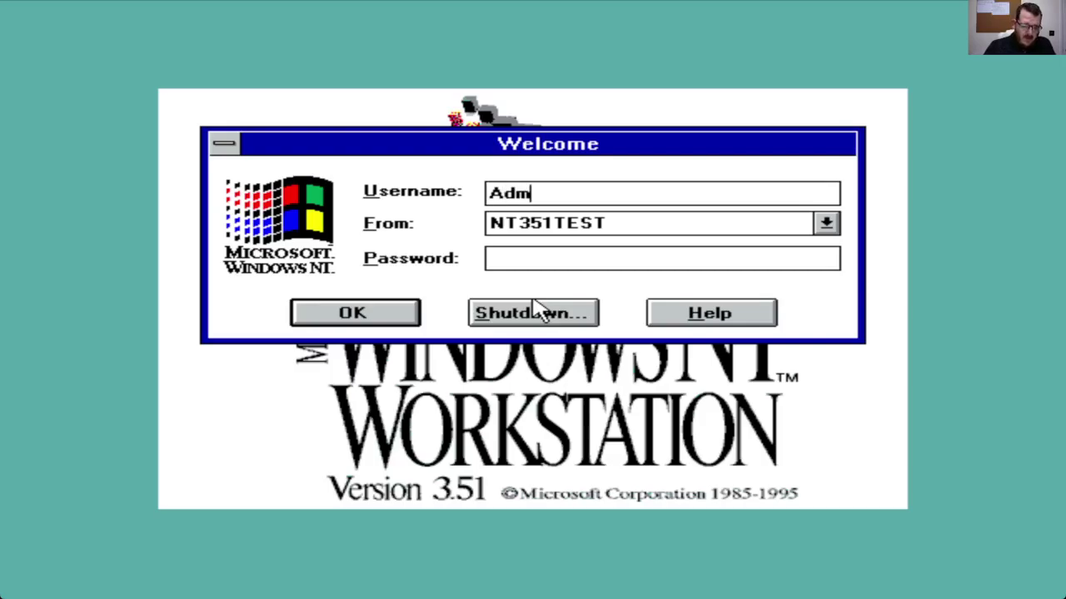
type("inistrator")
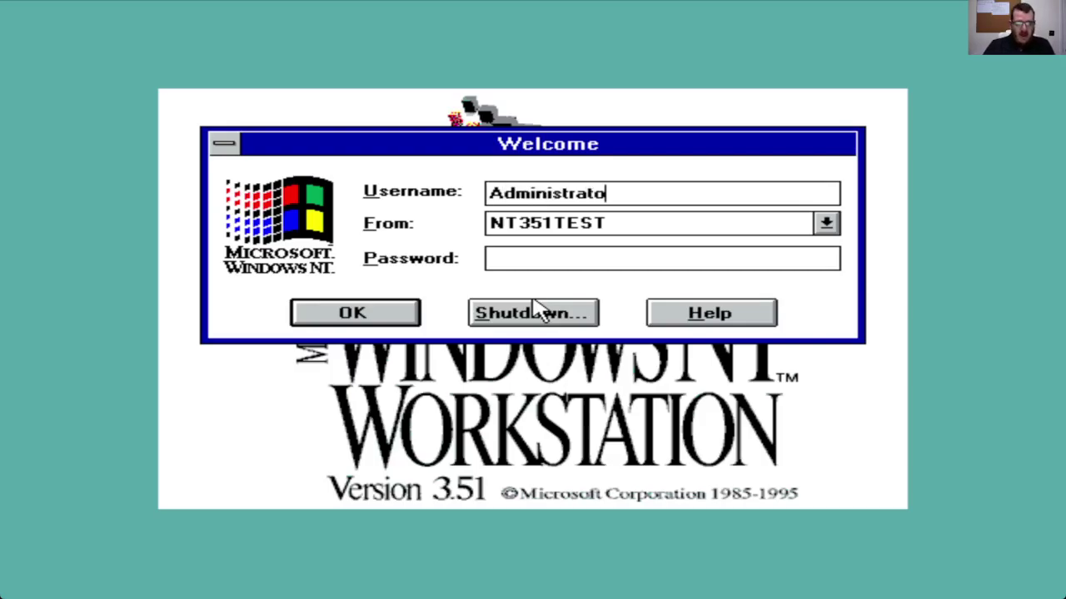
key("Return")
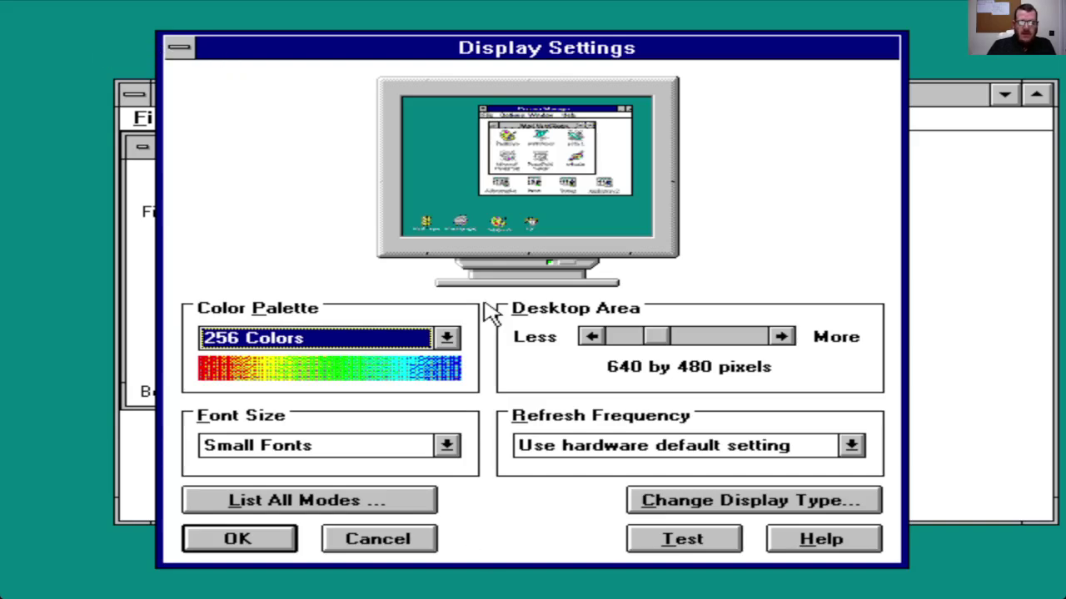
Step: Raise the display's desktop area to 1600 by 1200 pixels
left_click(755, 341)
left_click(755, 341)
left_click(755, 342)
left_click(759, 348)
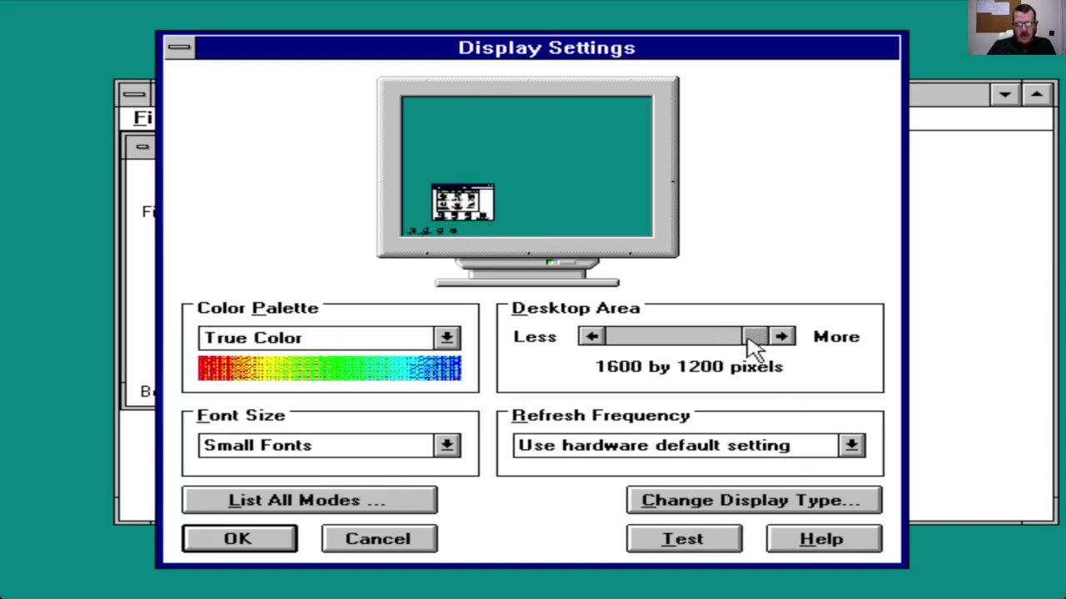
left_click_drag(754, 341, 894, 356)
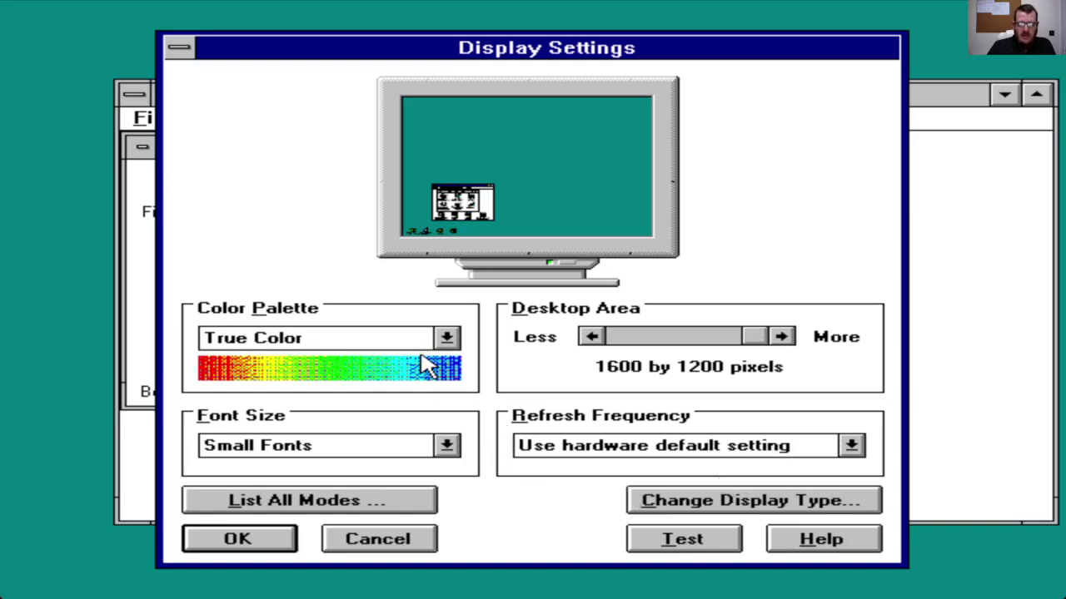
Step: Test the new display settings, confirm the test bitmap, and restart Windows NT
left_click(674, 543)
left_click(499, 376)
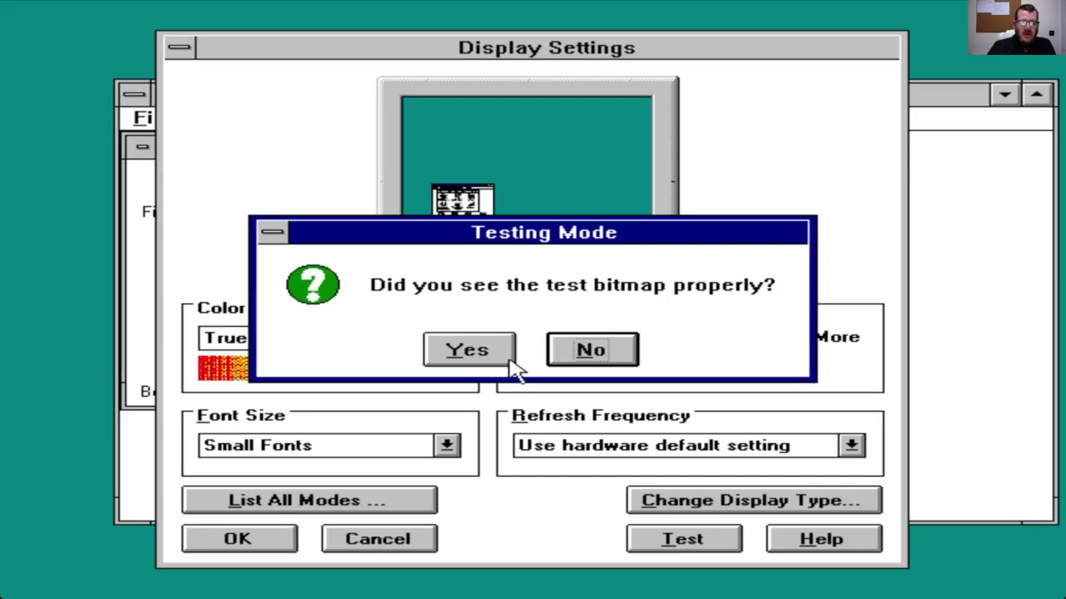
left_click(480, 361)
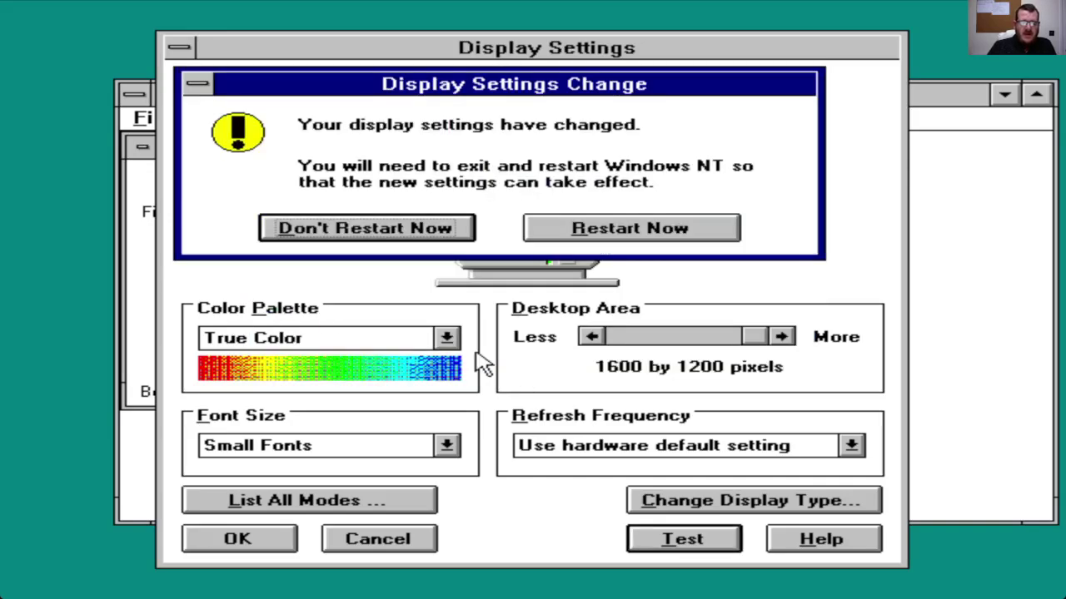
left_click(615, 240)
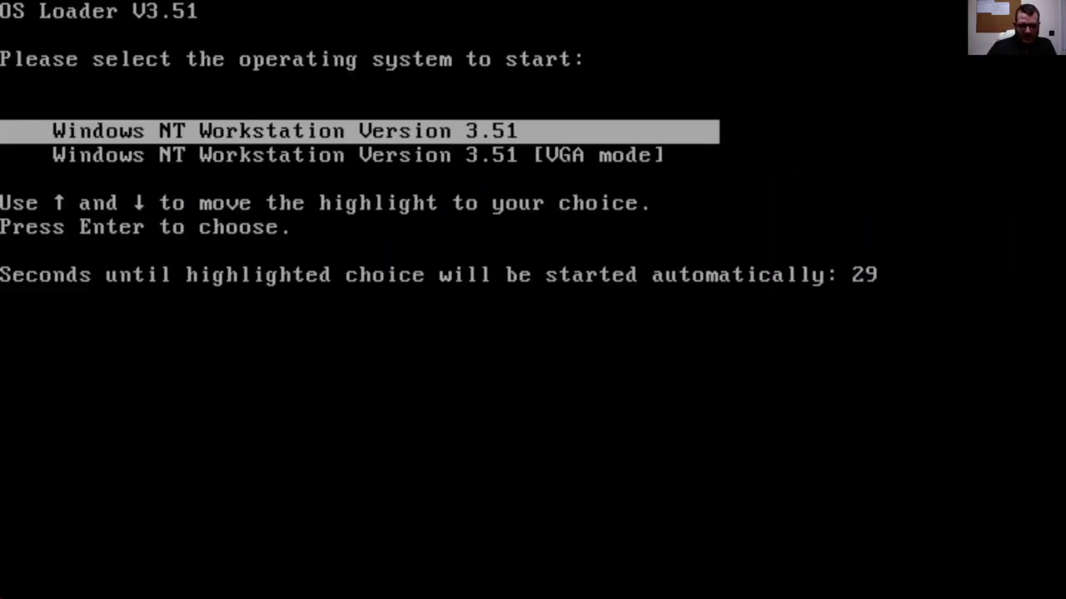
Step: Boot Windows NT, log on with the blank password, and open Control Panel's Desktop settings
key("Return")
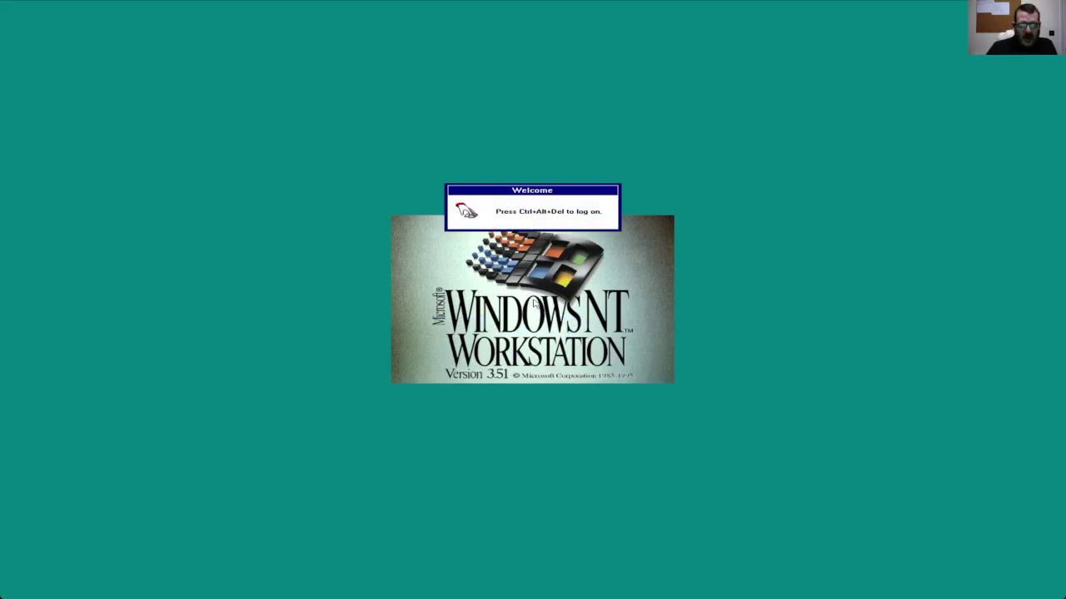
key("ctrl+alt+Delete")
key("Return")
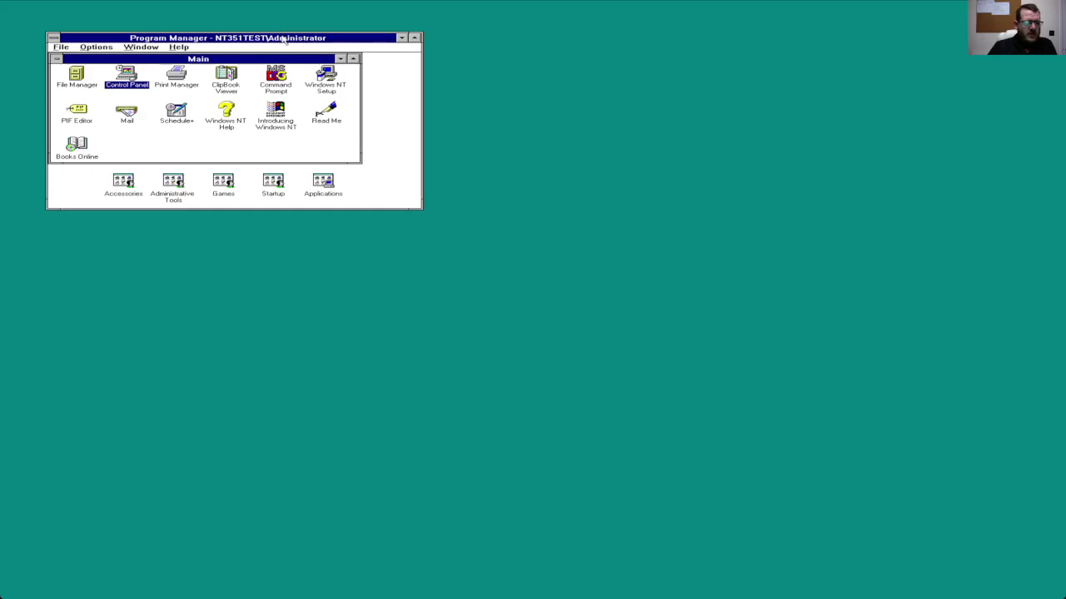
double_click(128, 74)
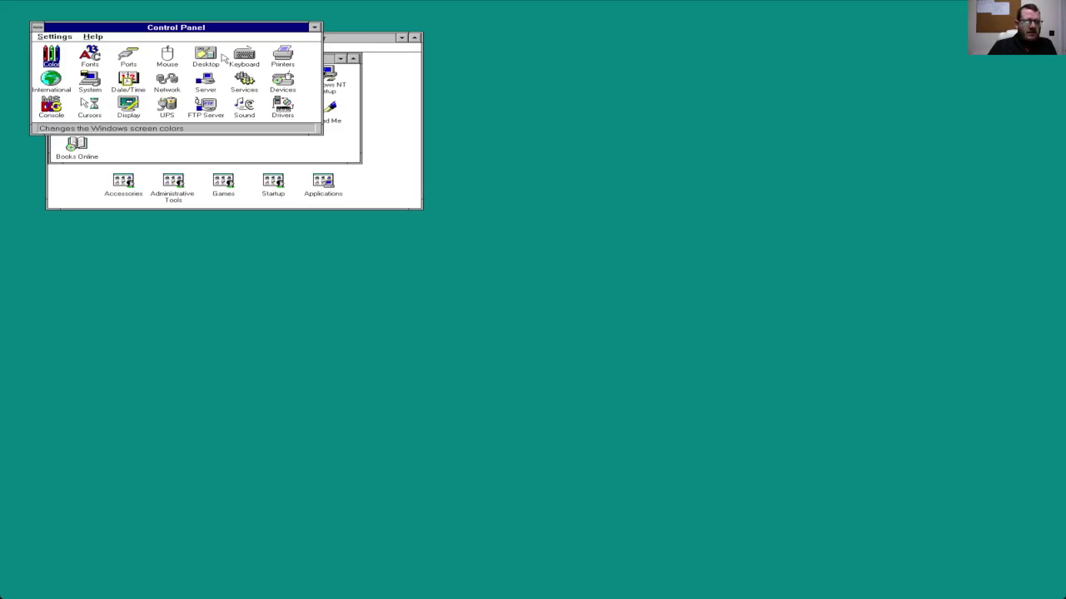
double_click(203, 57)
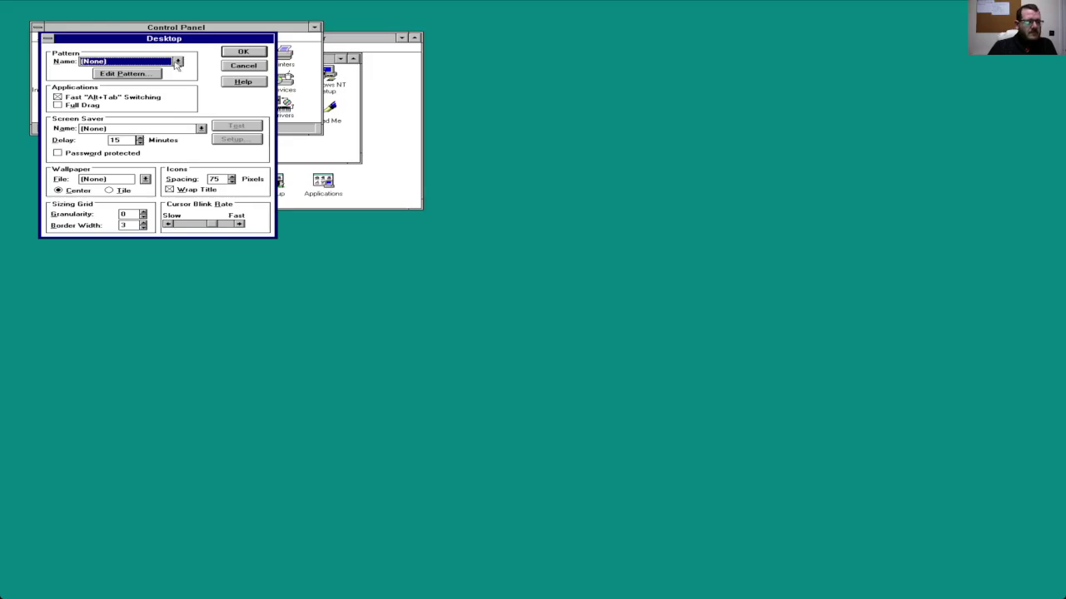
Step: Choose the Beziers screen saver and the 256color.bmp wallpaper, then apply
left_click(201, 129)
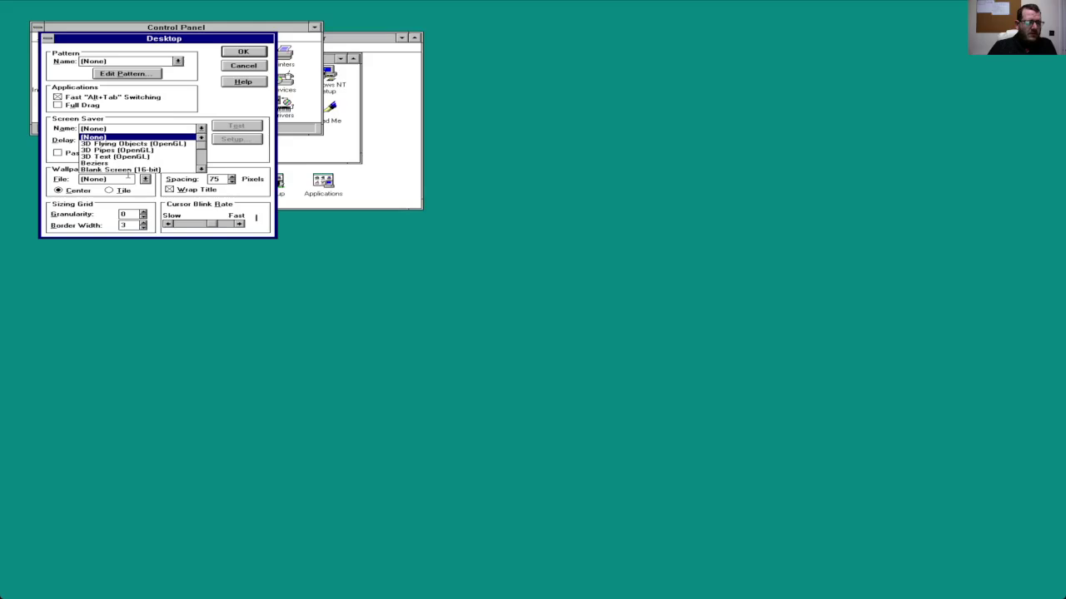
left_click(145, 163)
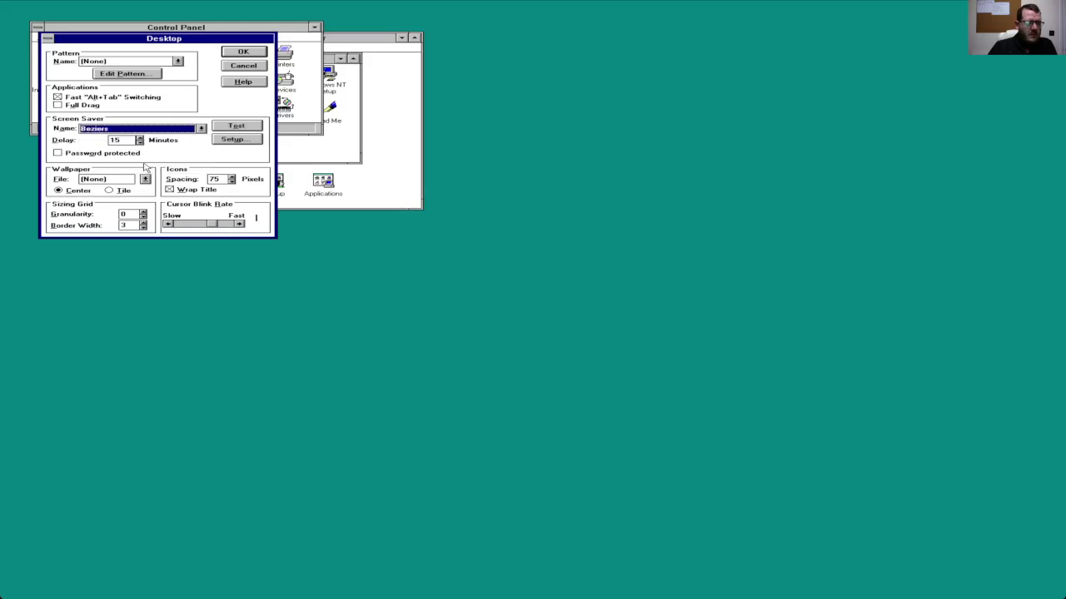
left_click(145, 180)
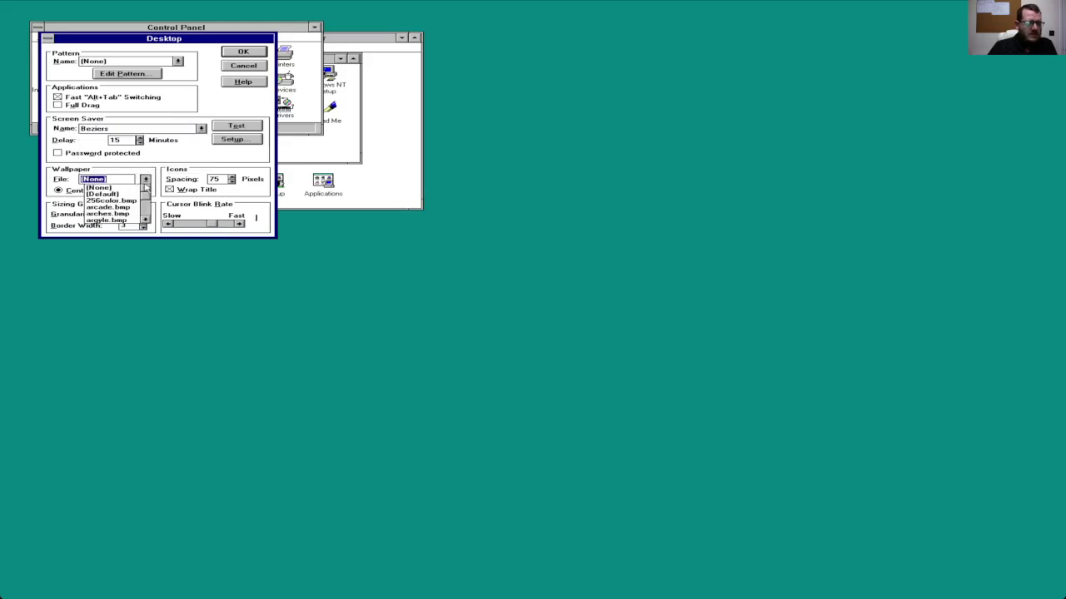
left_click(117, 221)
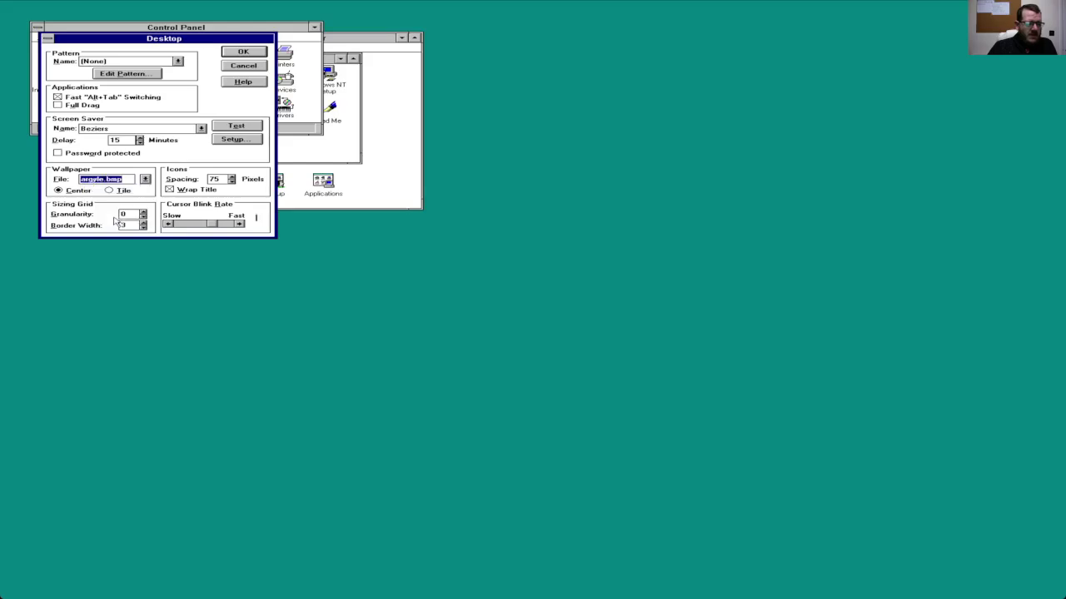
key("Up")
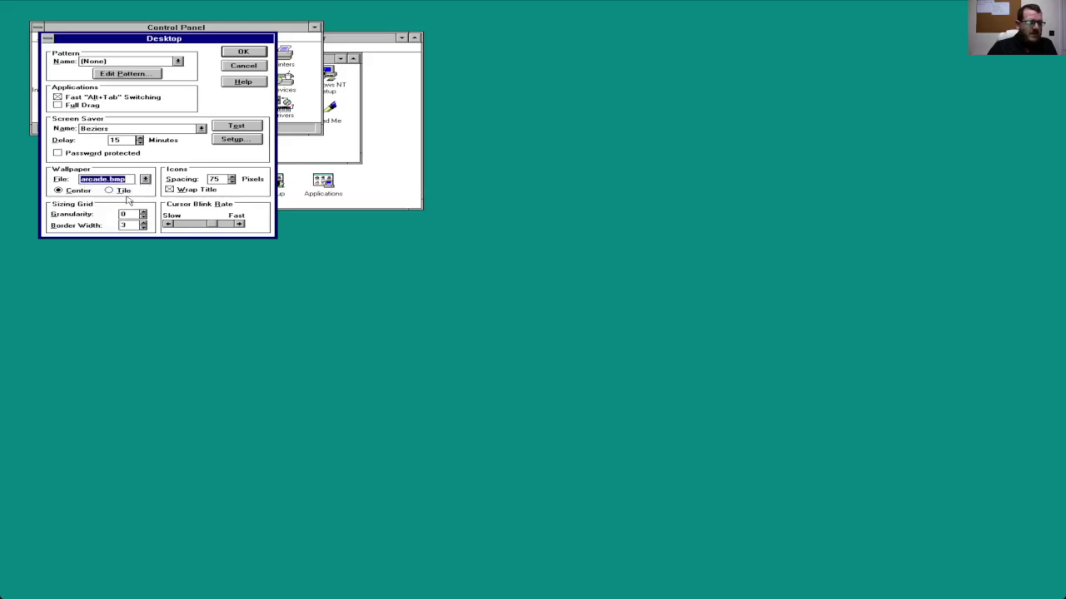
key("Up")
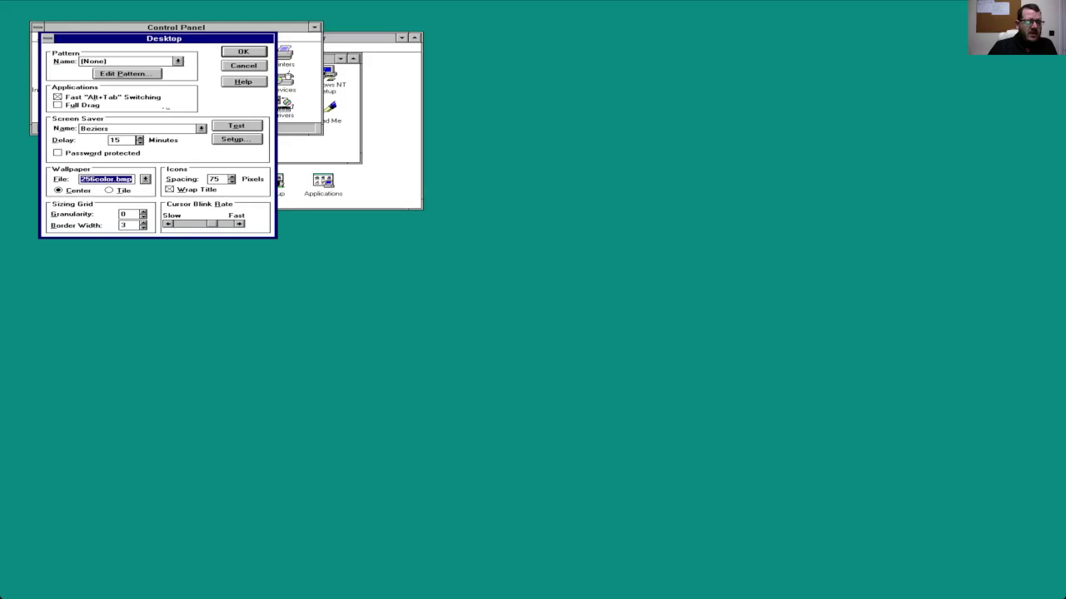
left_click(231, 53)
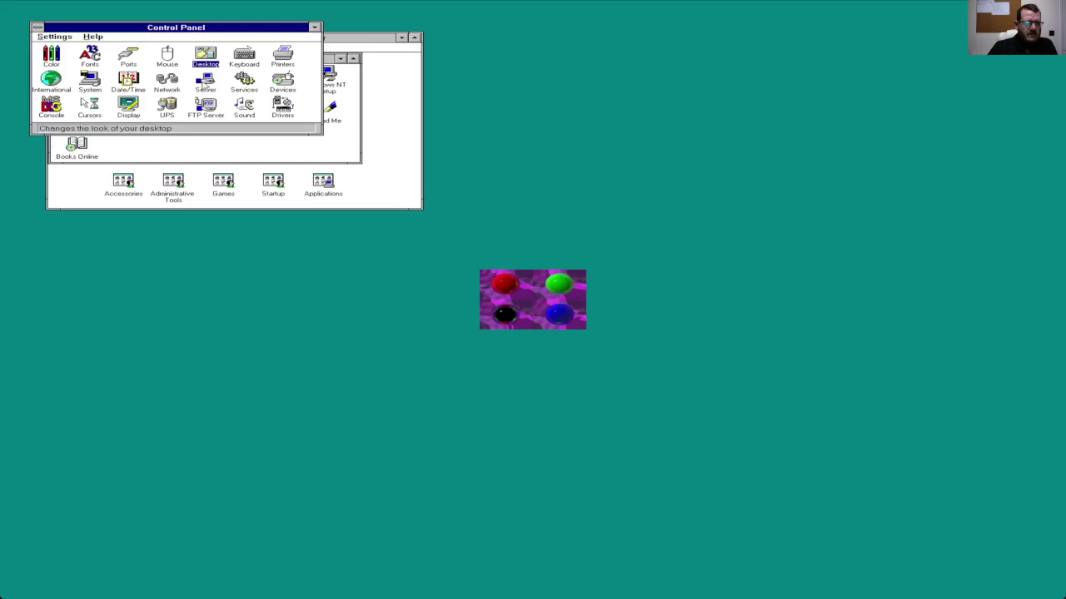
Step: In Desktop settings, switch wallpaper to Tile with arches.bmp and apply
double_click(204, 66)
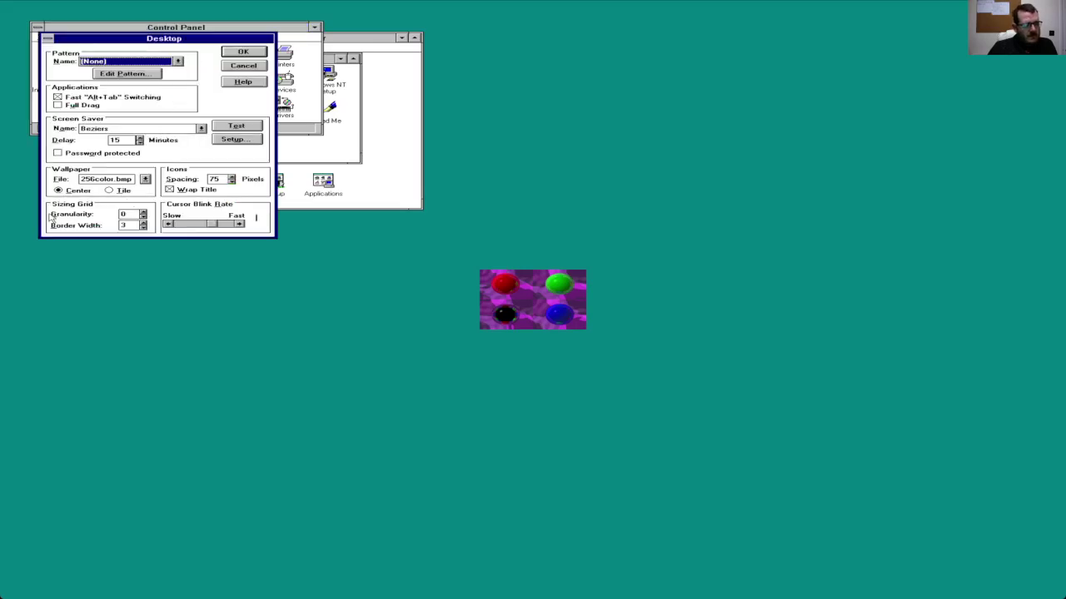
left_click(118, 190)
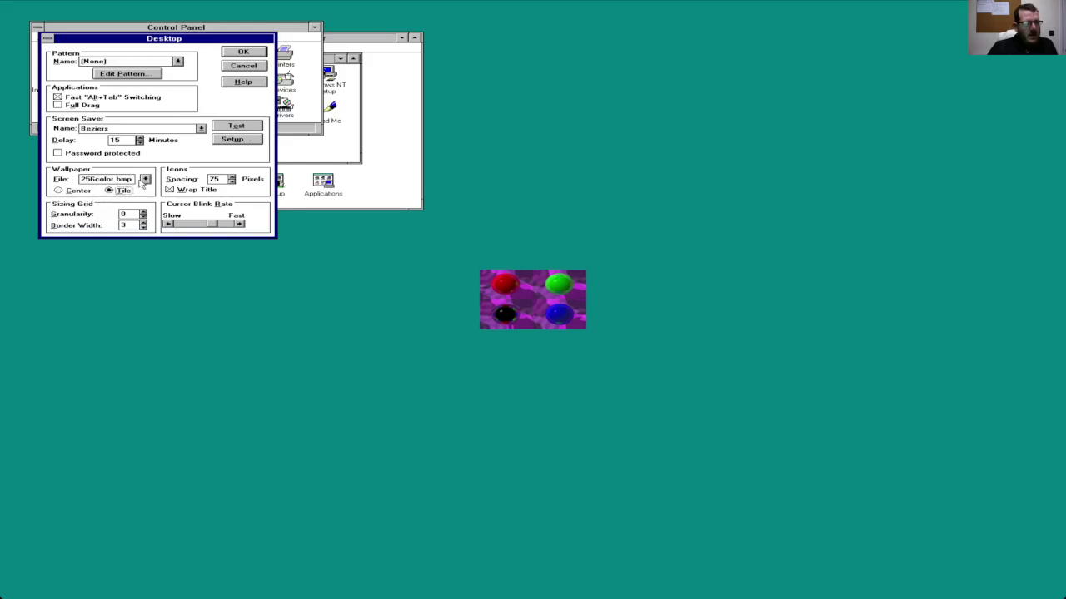
left_click(145, 179)
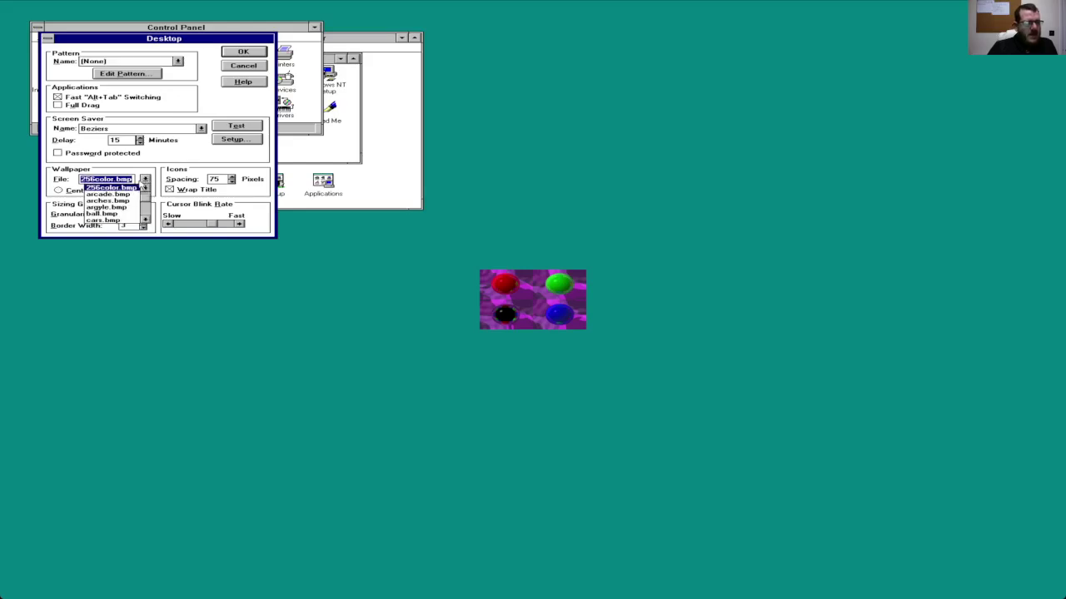
left_click(121, 201)
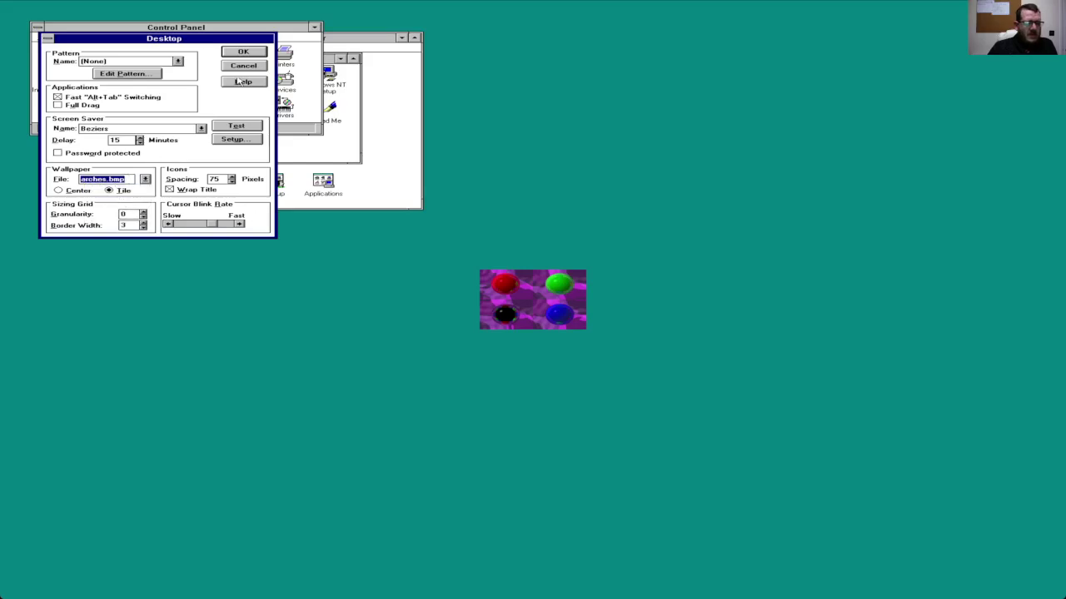
left_click(243, 52)
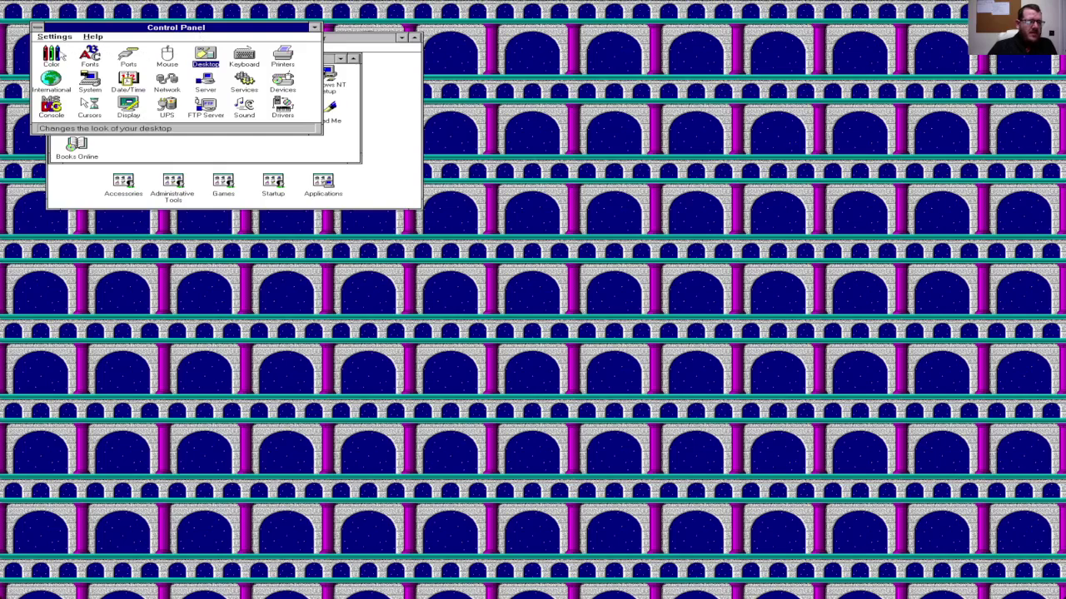
Step: Select the Emerald City scheme in the Color settings and apply it
double_click(48, 58)
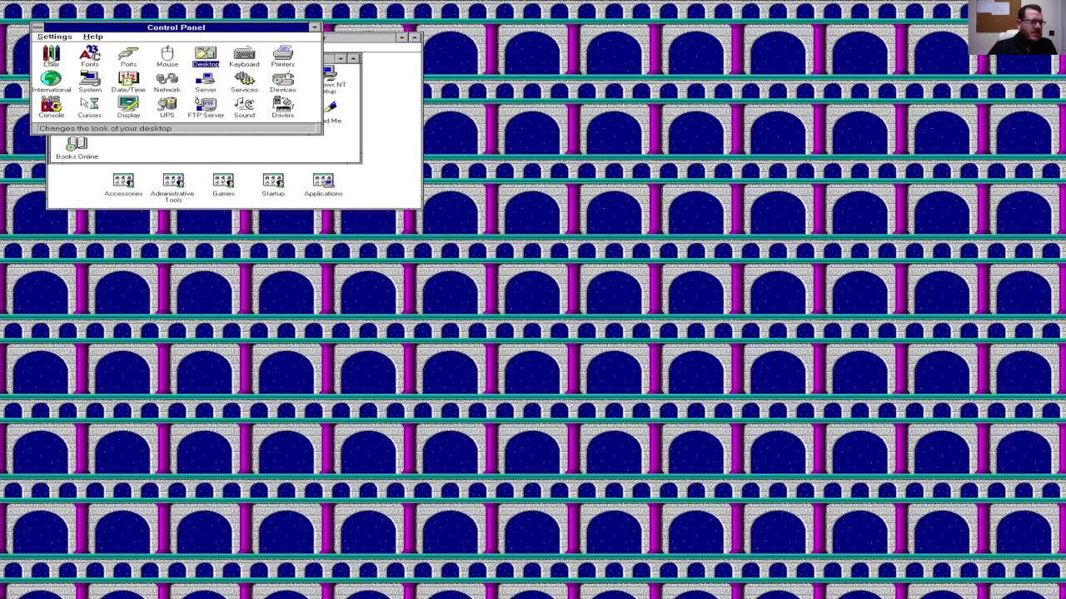
key("Home")
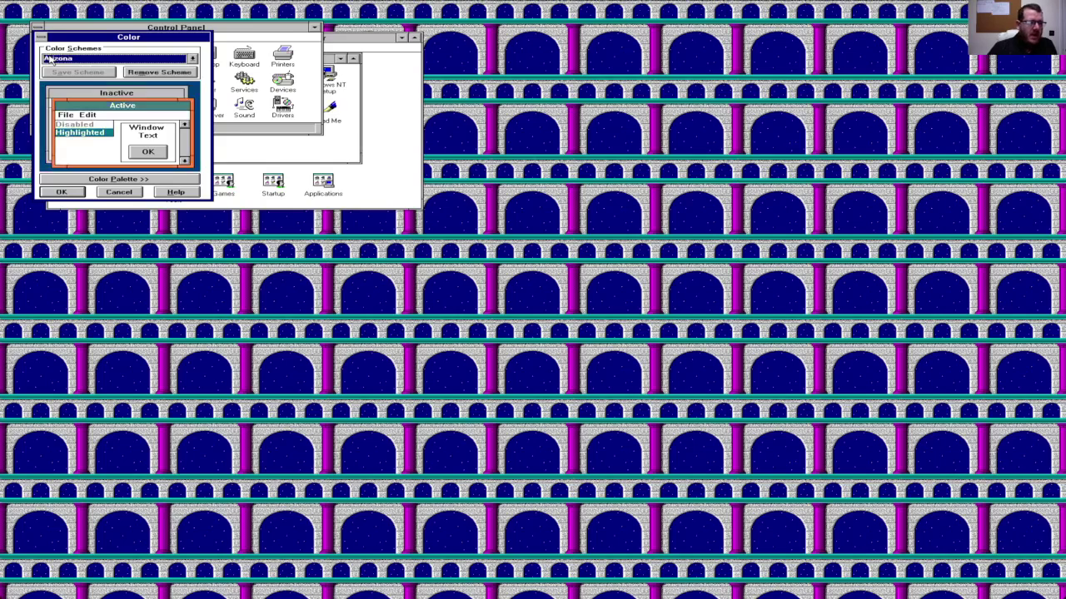
key("Down")
key("Down")
key("Down")
key("Down")
key("Down")
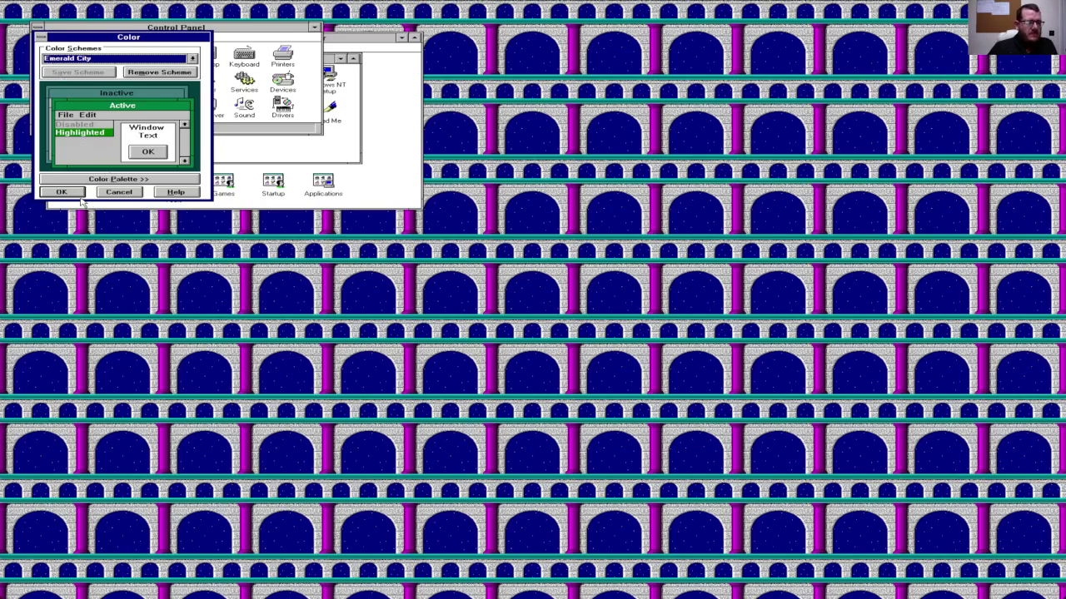
left_click(78, 194)
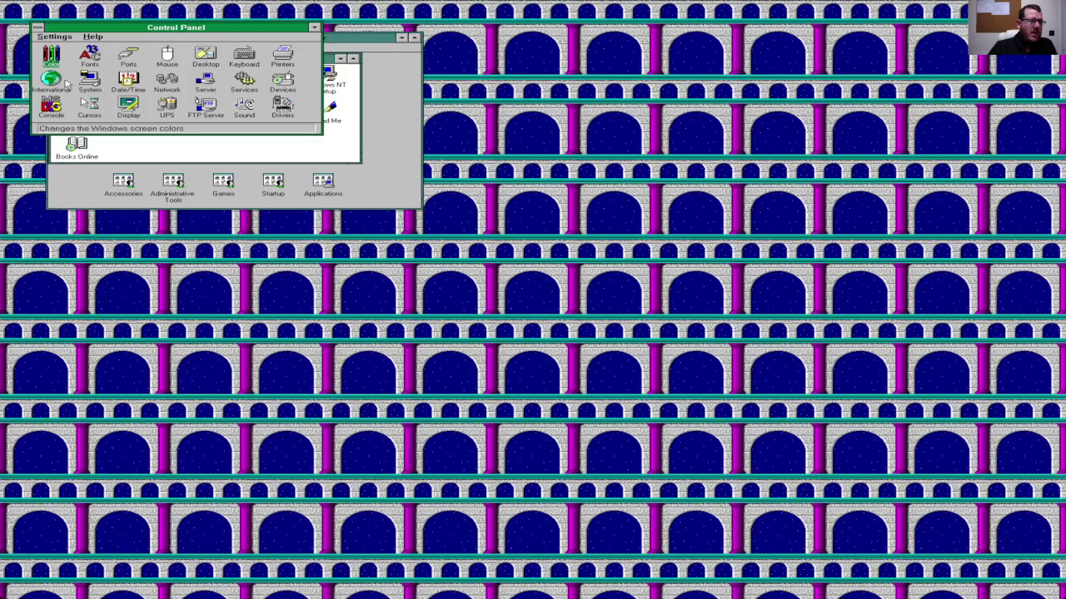
Step: View the installed Drivers list without changes, then exit Control Panel
left_click(55, 37)
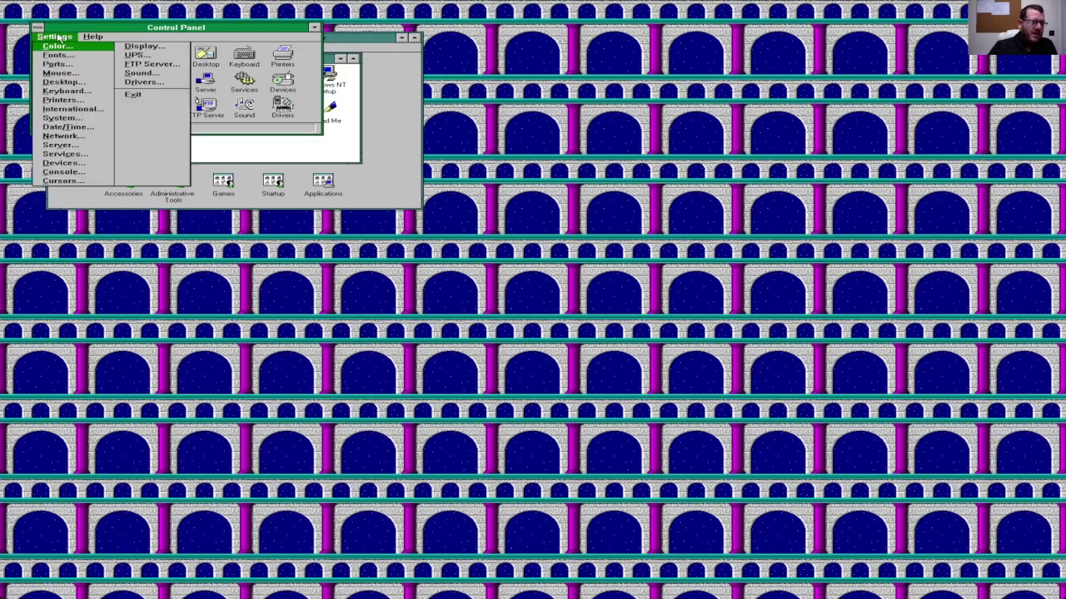
left_click(138, 84)
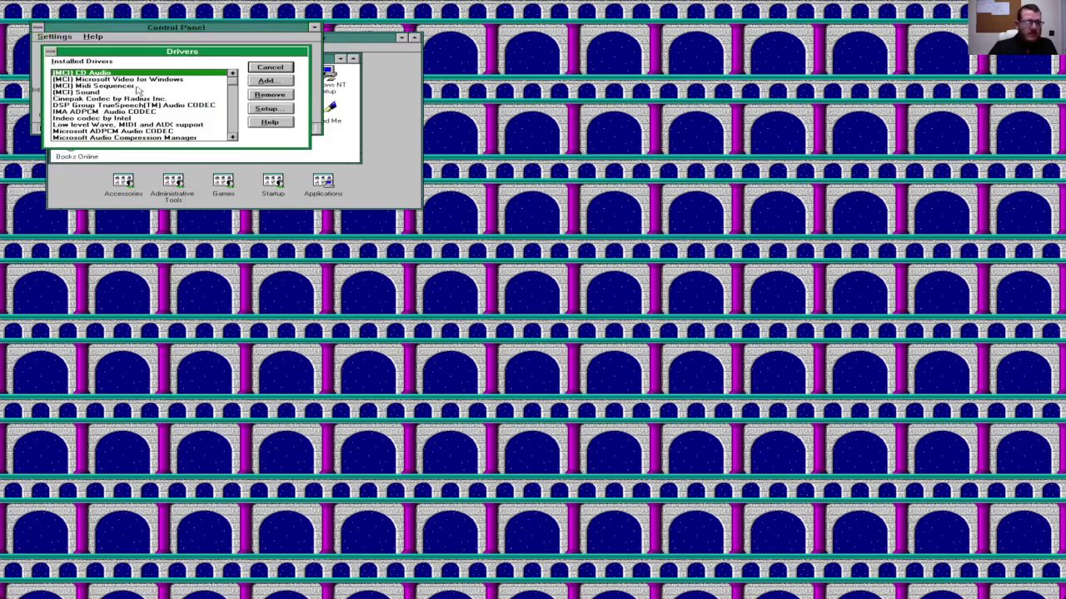
left_click(259, 70)
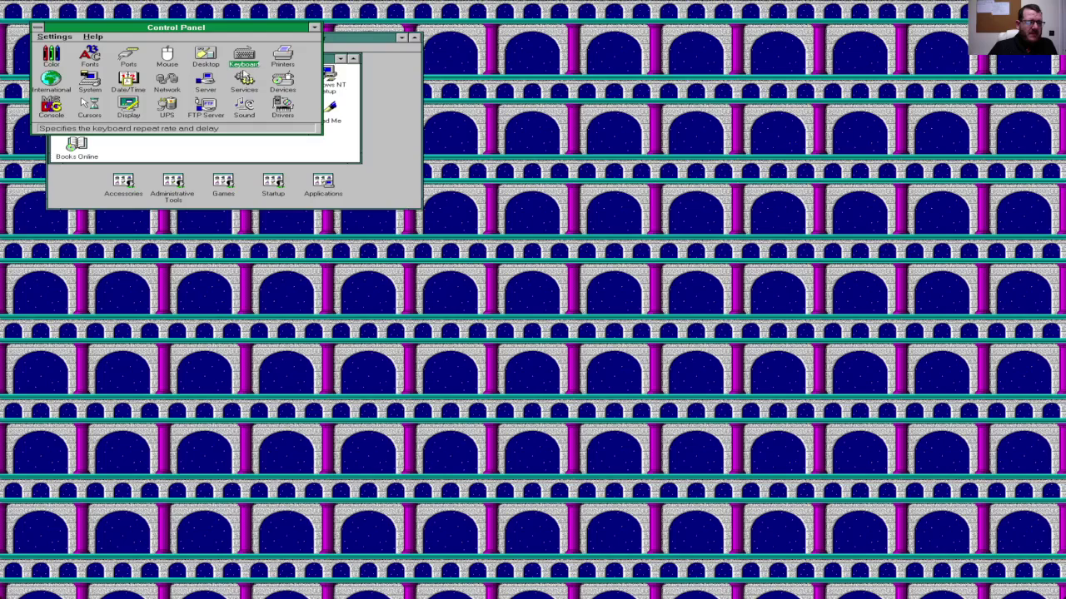
left_click(68, 37)
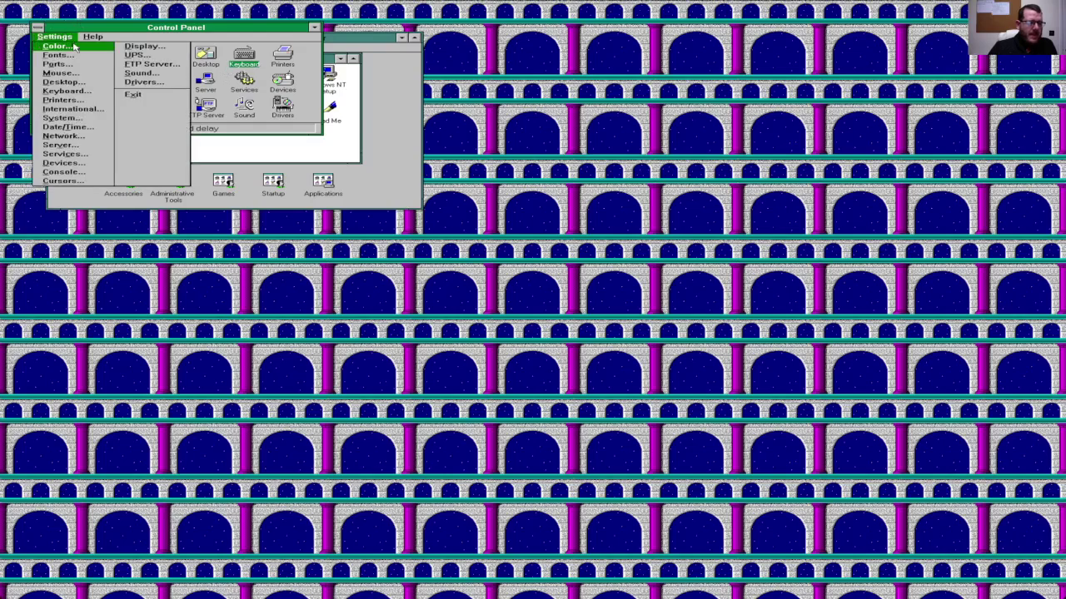
left_click(141, 96)
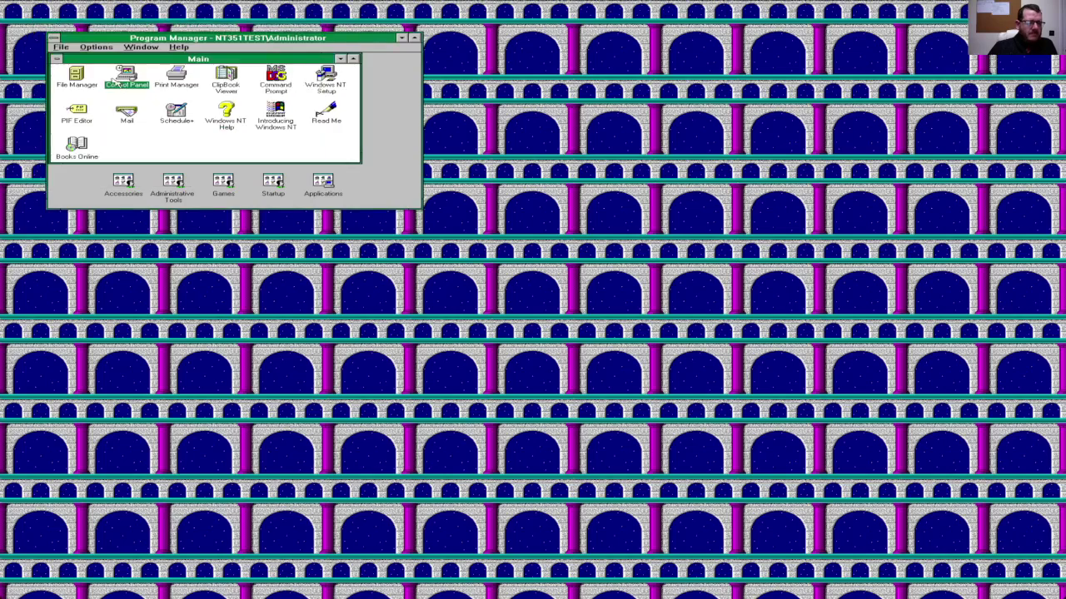
Step: Minimise the Main group and open the Shutdown Computer dialog from the File menu
left_click(56, 63)
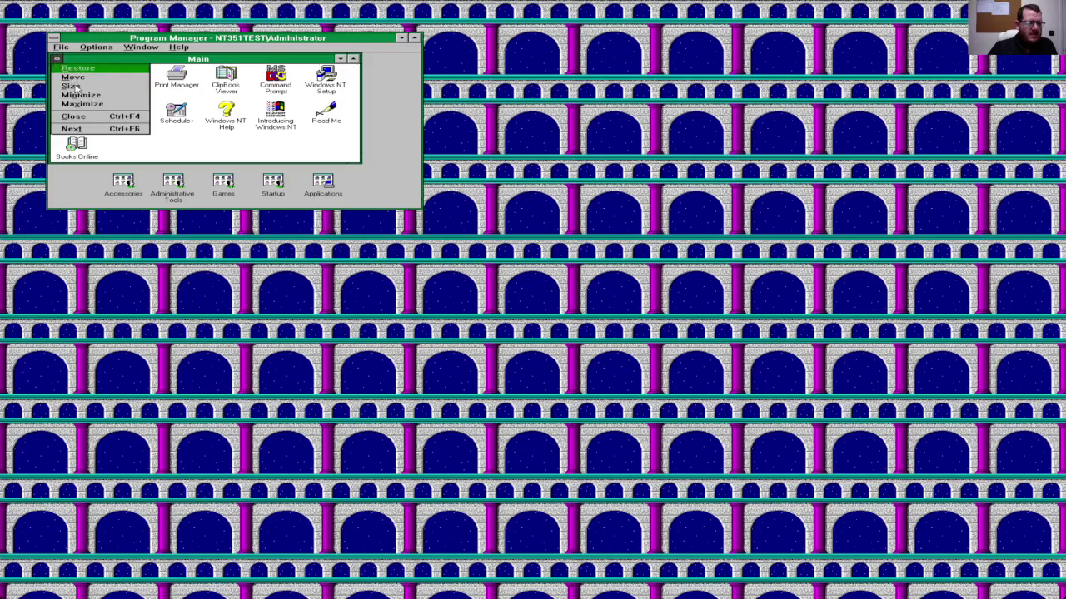
left_click(83, 119)
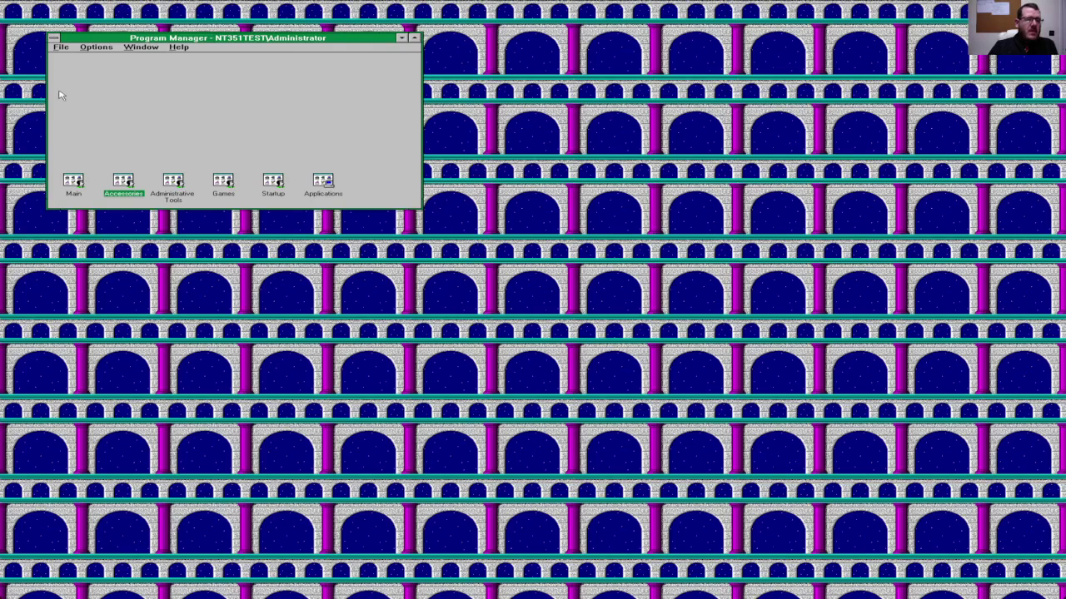
left_click(61, 48)
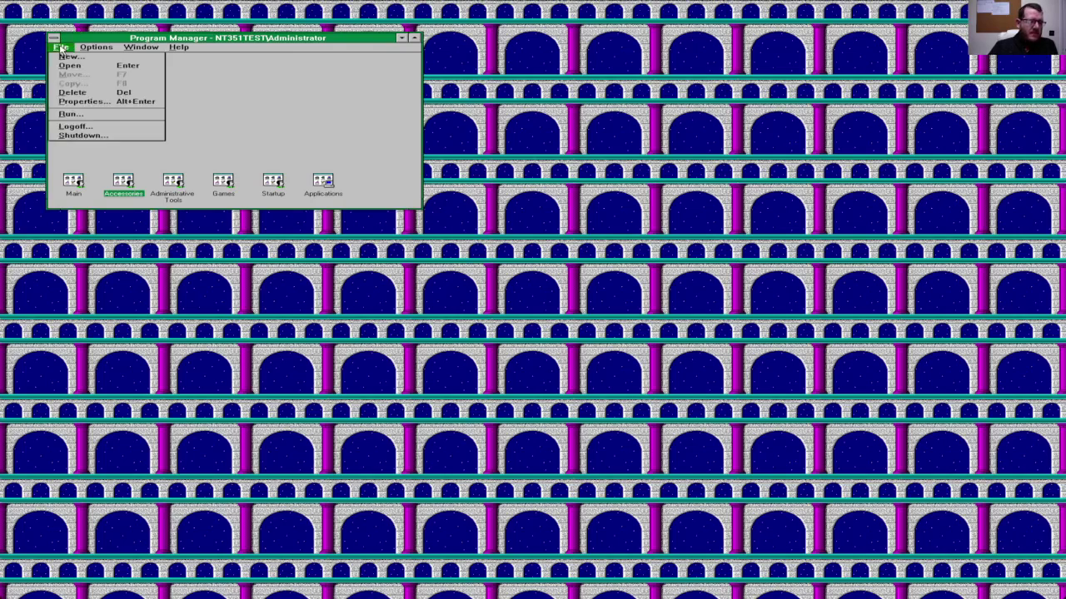
left_click(83, 136)
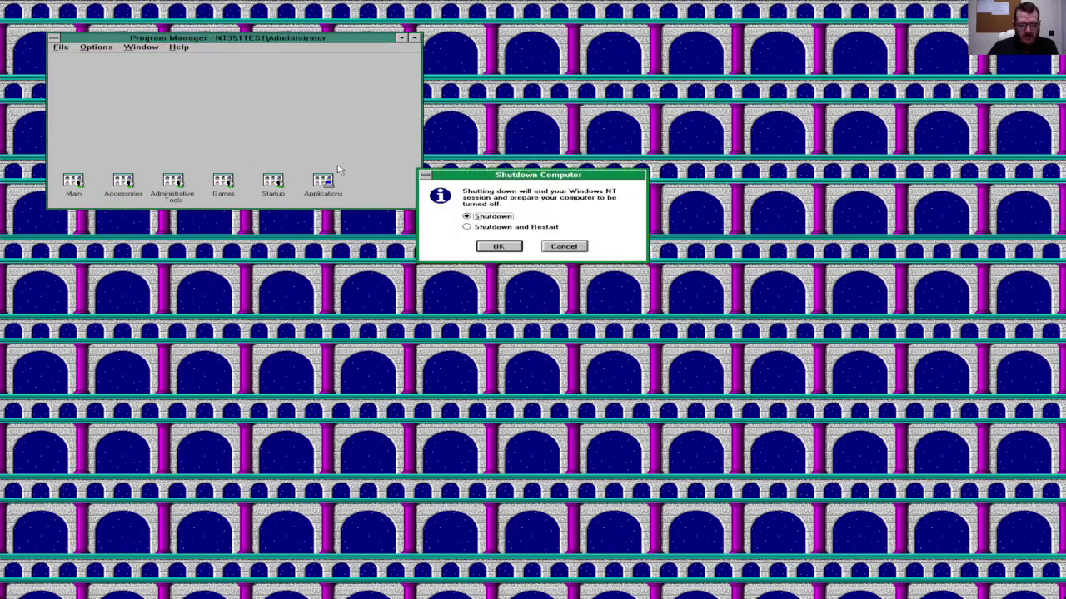
Step: Choose Shutdown and Restart and confirm it to reboot the machine
key("Down")
key("Return")
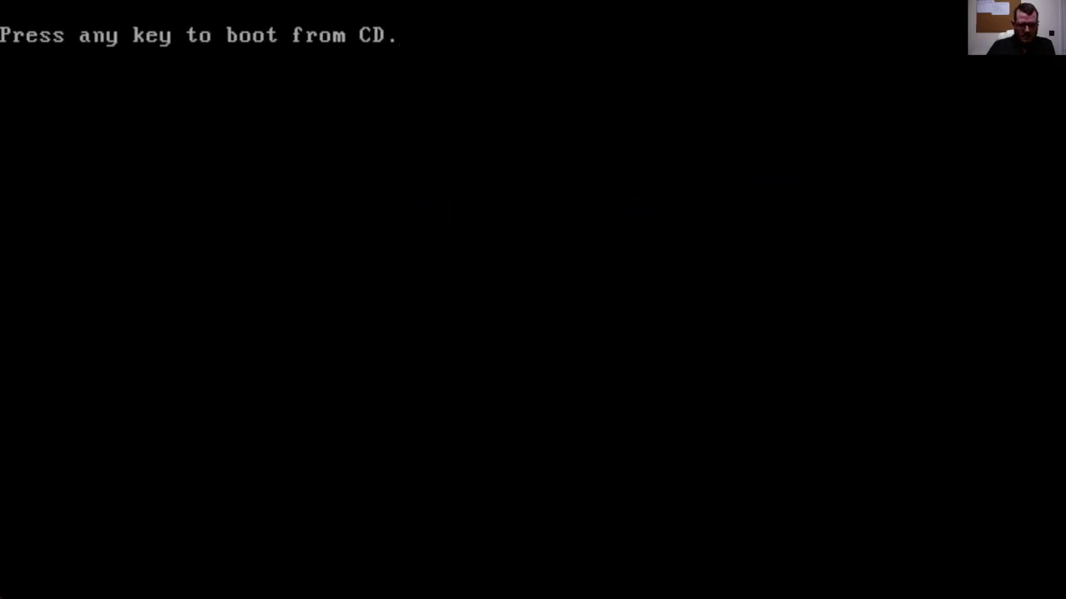
Step: Boot from CD and accept the defaults through to upgrading C:\WINNT35 and checking the disk
key("Return")
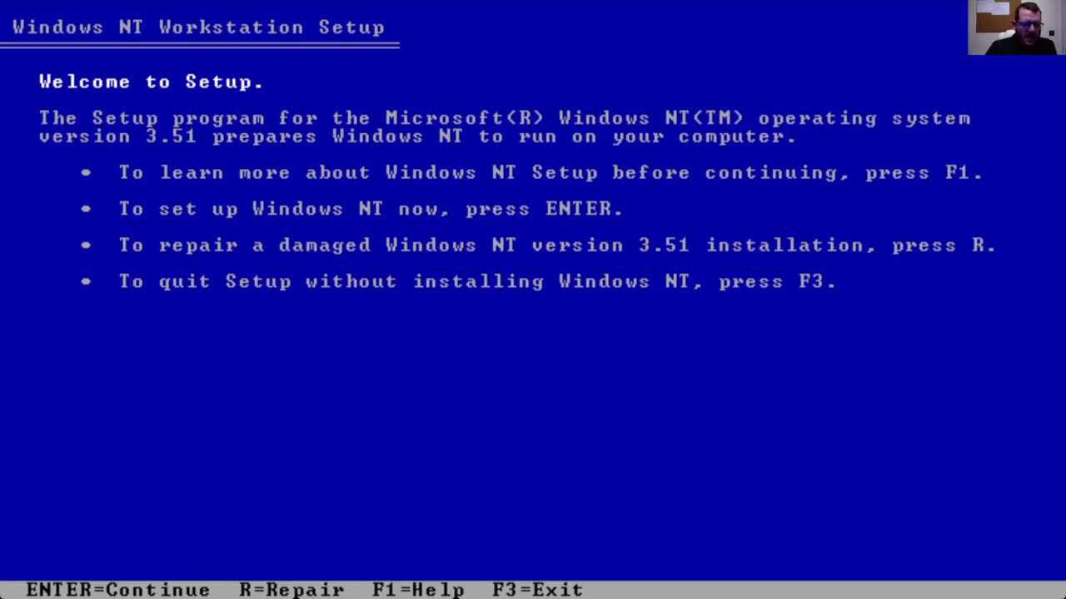
key("Return")
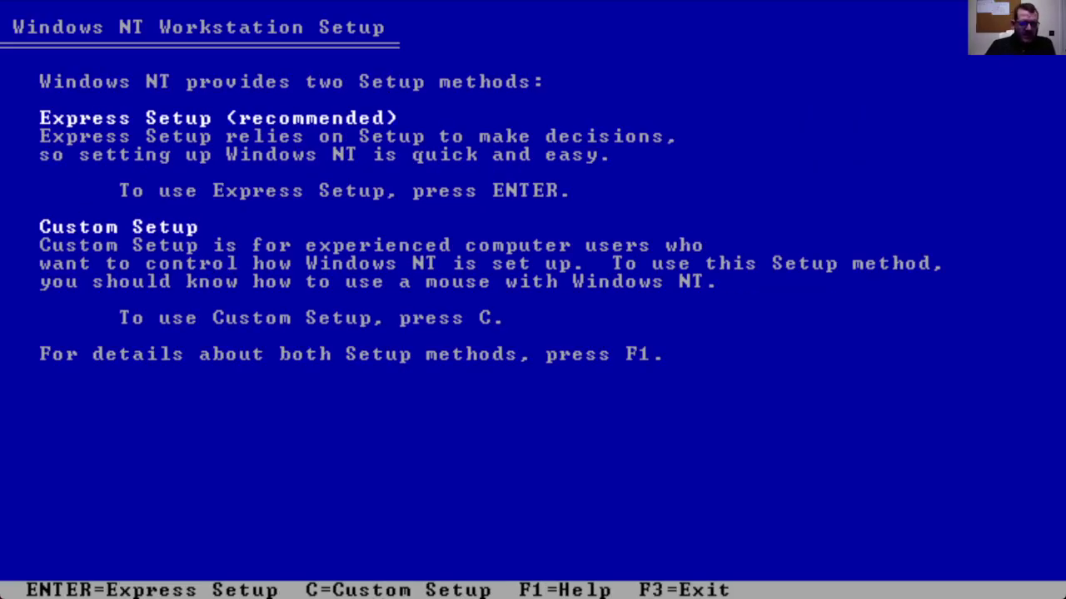
key("Return")
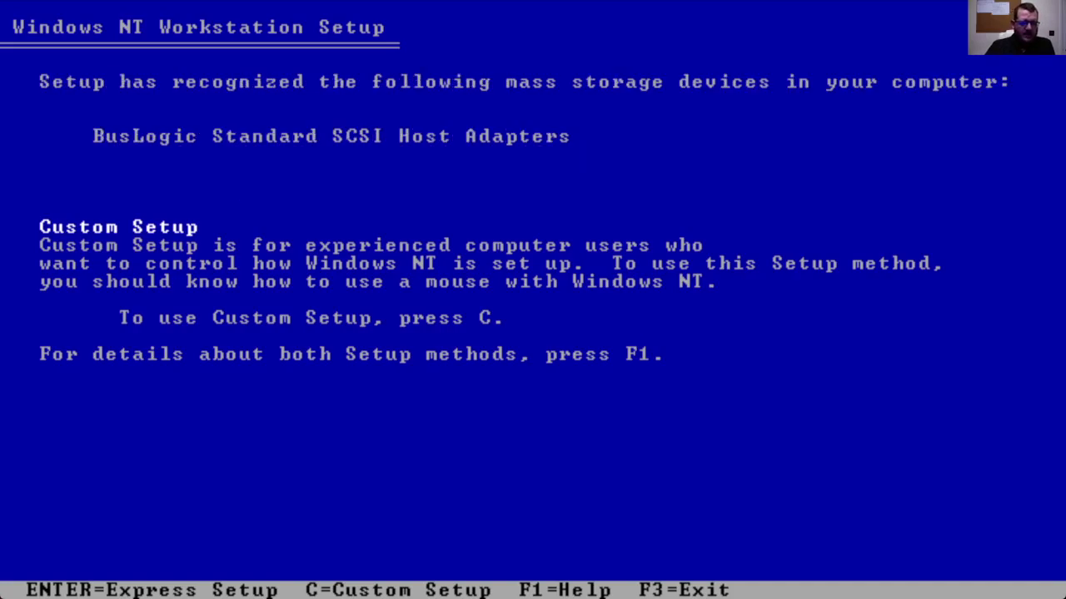
key("Return")
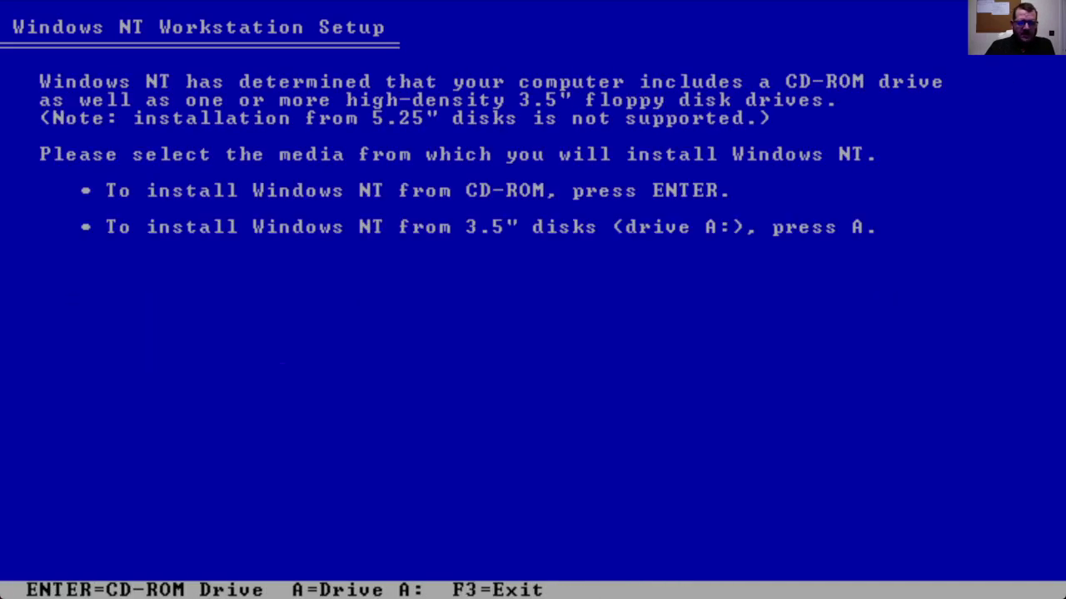
key("Return")
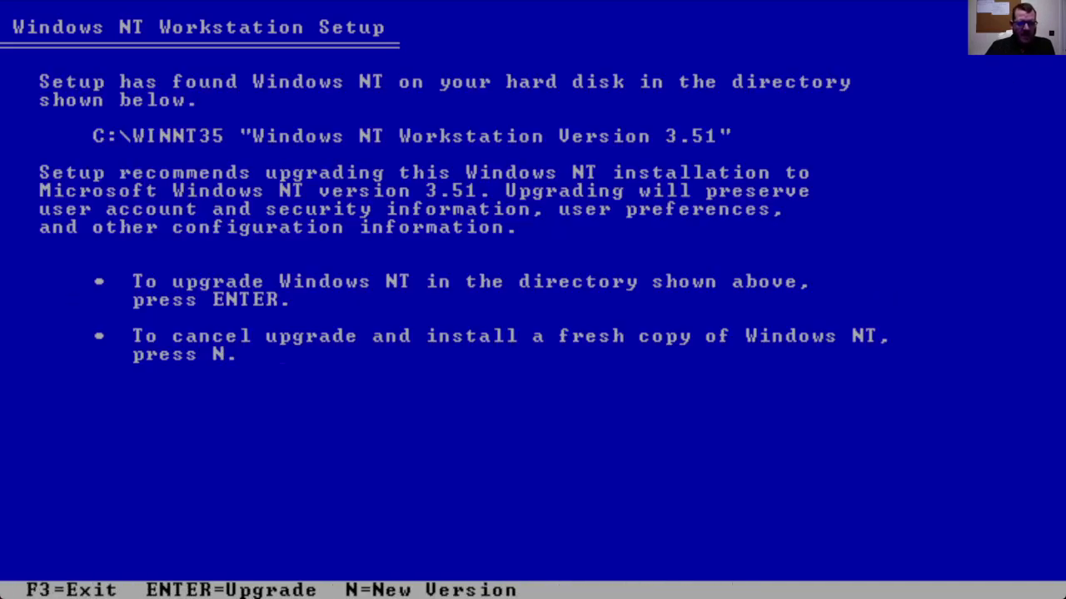
key("Return")
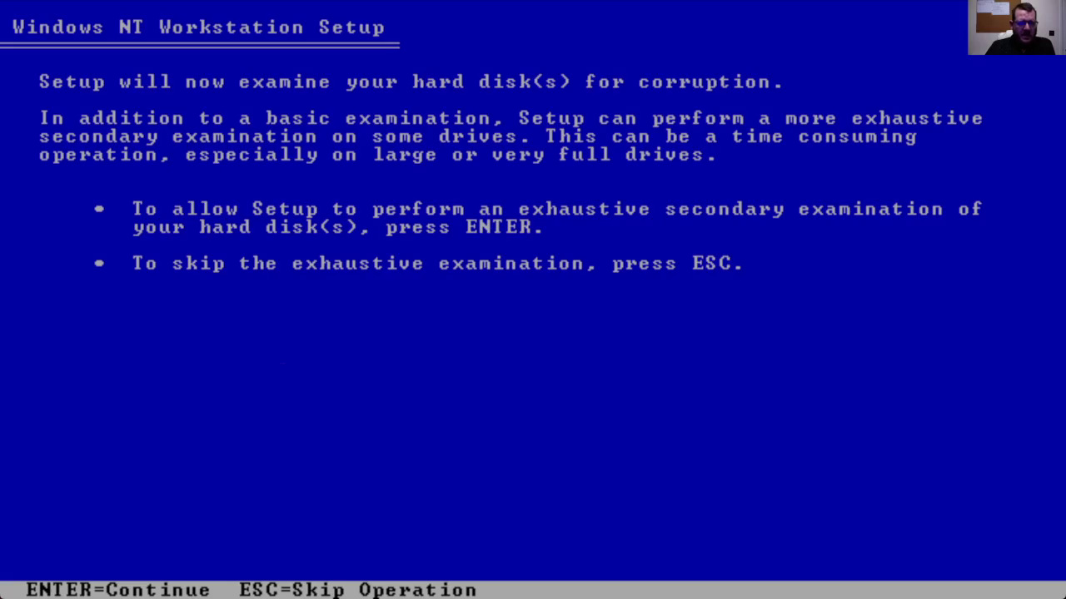
key("Return")
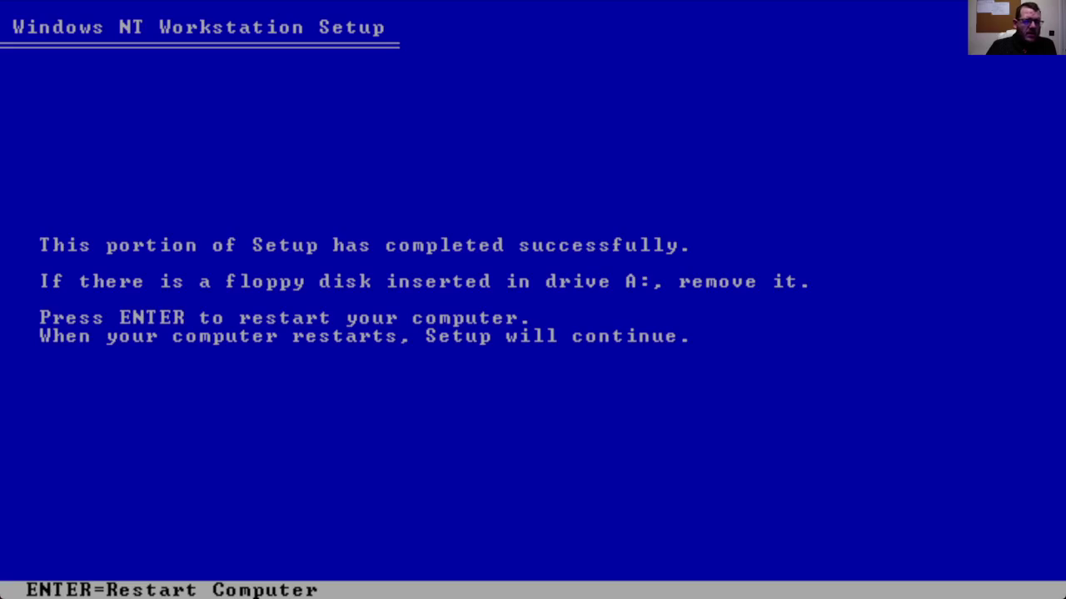
Step: Restart the computer and accept the VESA display driver notice to reach the Product ID prompt
key("Return")
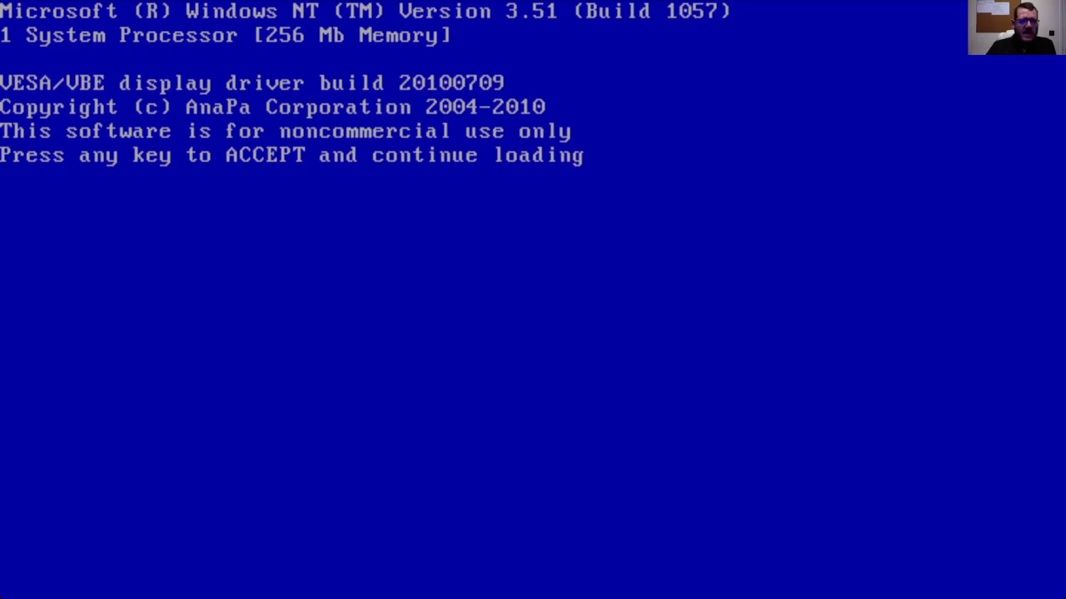
key("Return")
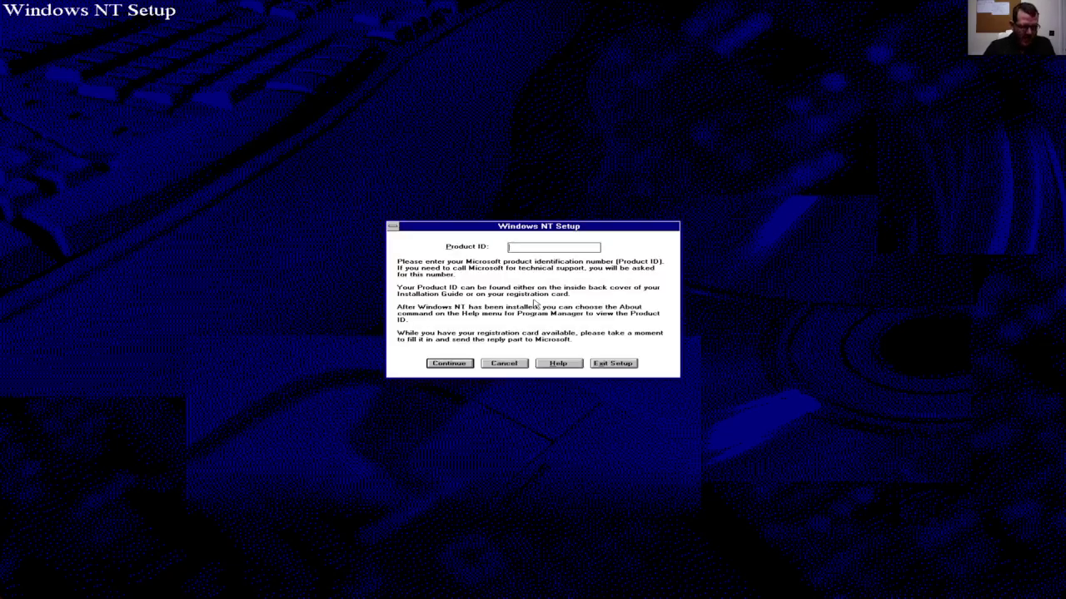
Step: Enter and confirm the Product ID, decline the Emergency Repair disk, and restart
type("111-1111111")
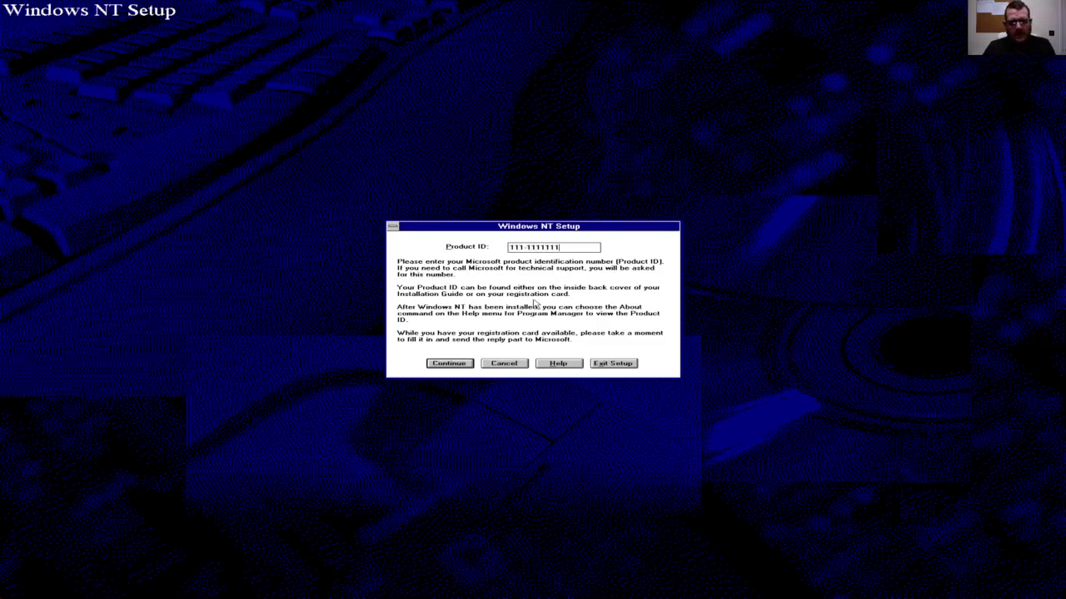
key("Return")
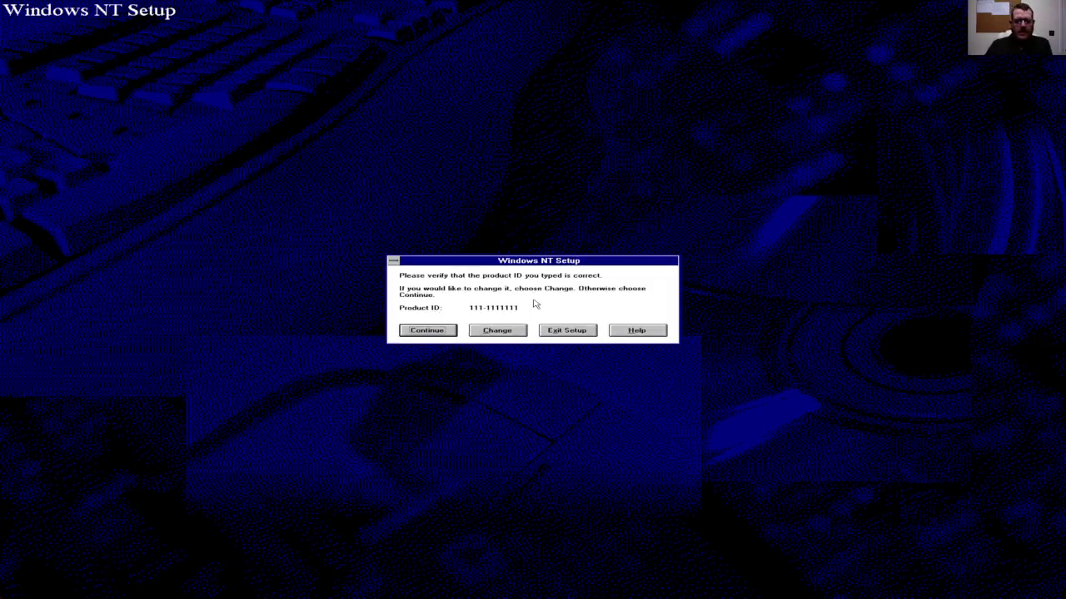
key("Return")
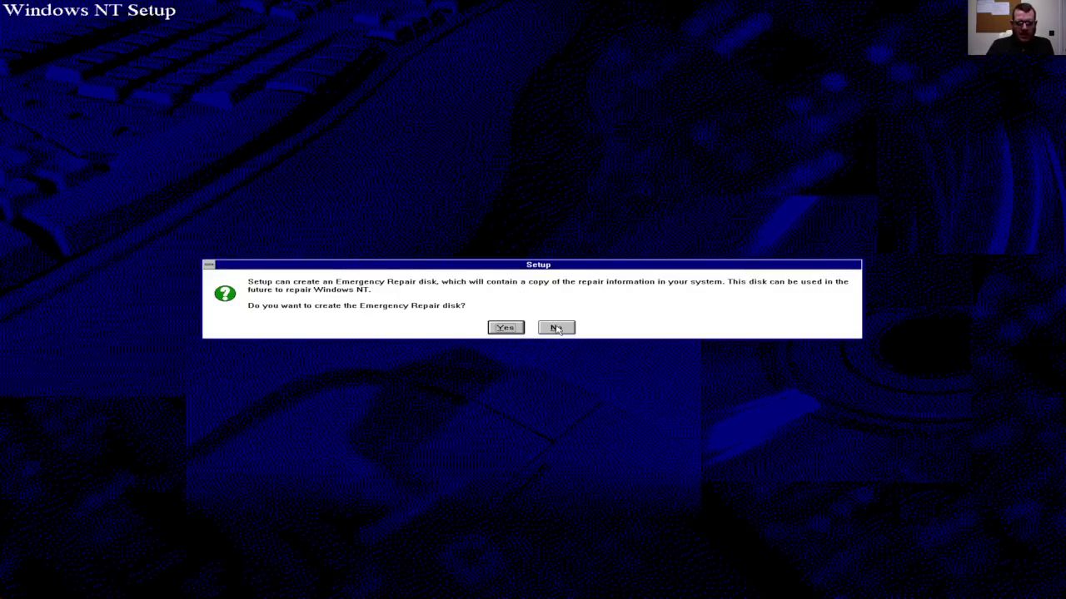
left_click(558, 328)
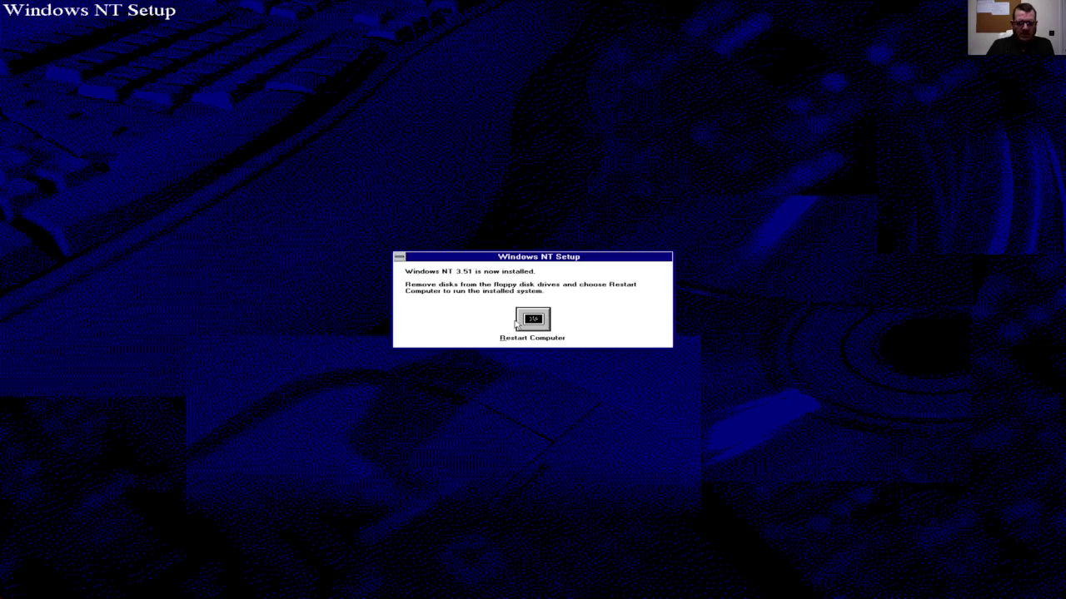
left_click(546, 326)
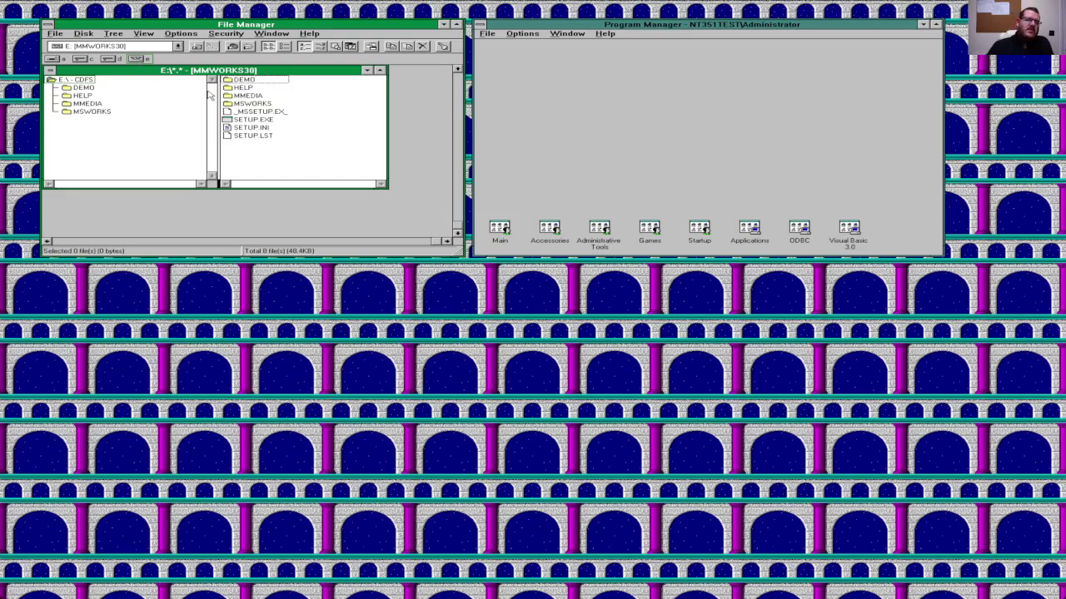
Step: Select SETUP.EXE on the MMWORKS30 CD in drive E:
left_click(265, 120)
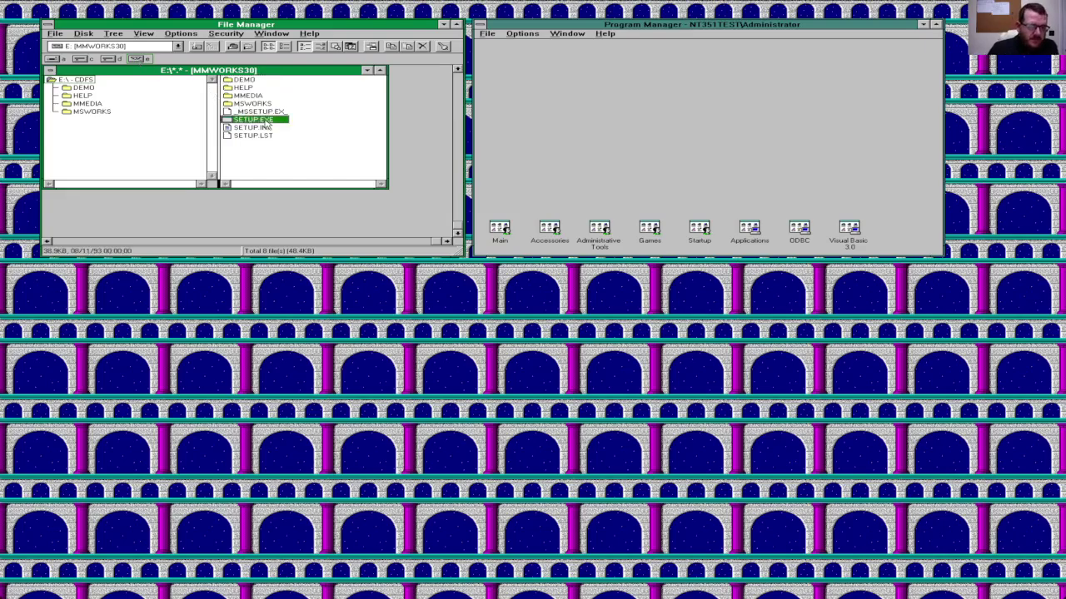
Step: Launch Works setup, enter the user's name and organization, and accept the serial number
double_click(266, 122)
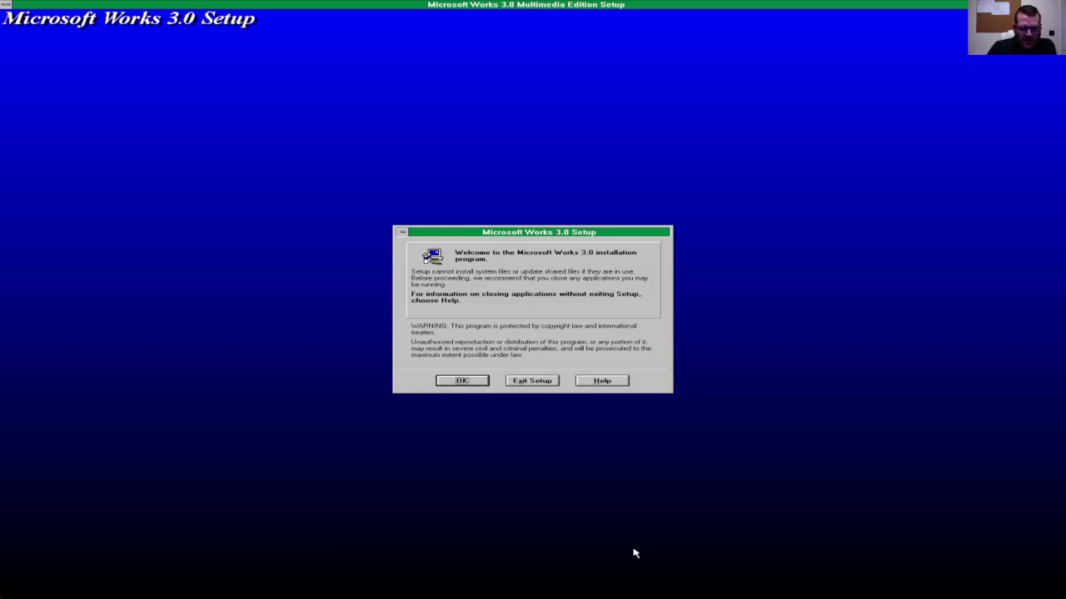
left_click(468, 379)
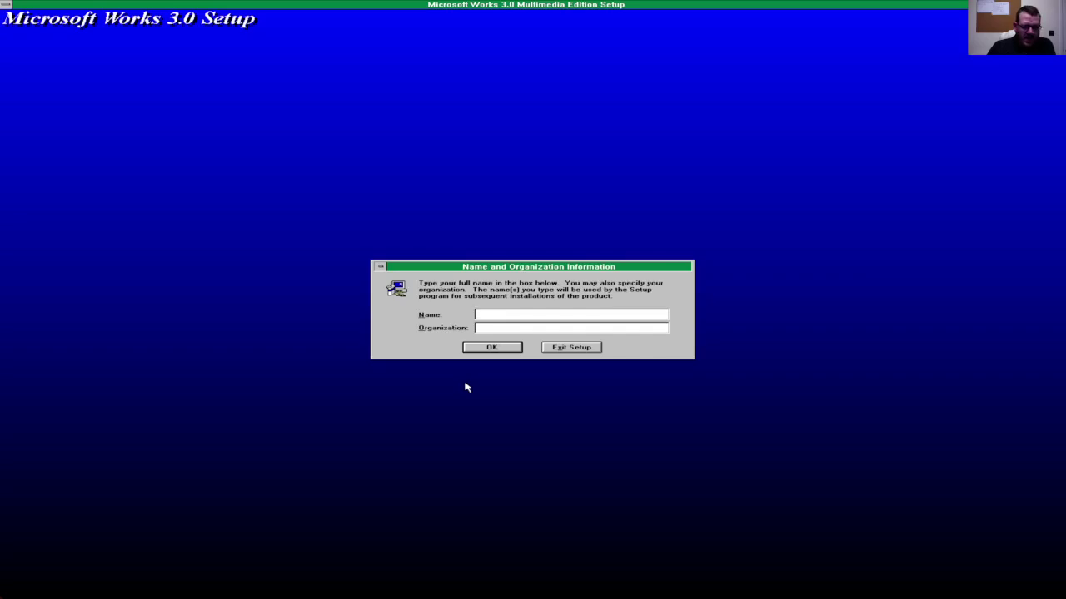
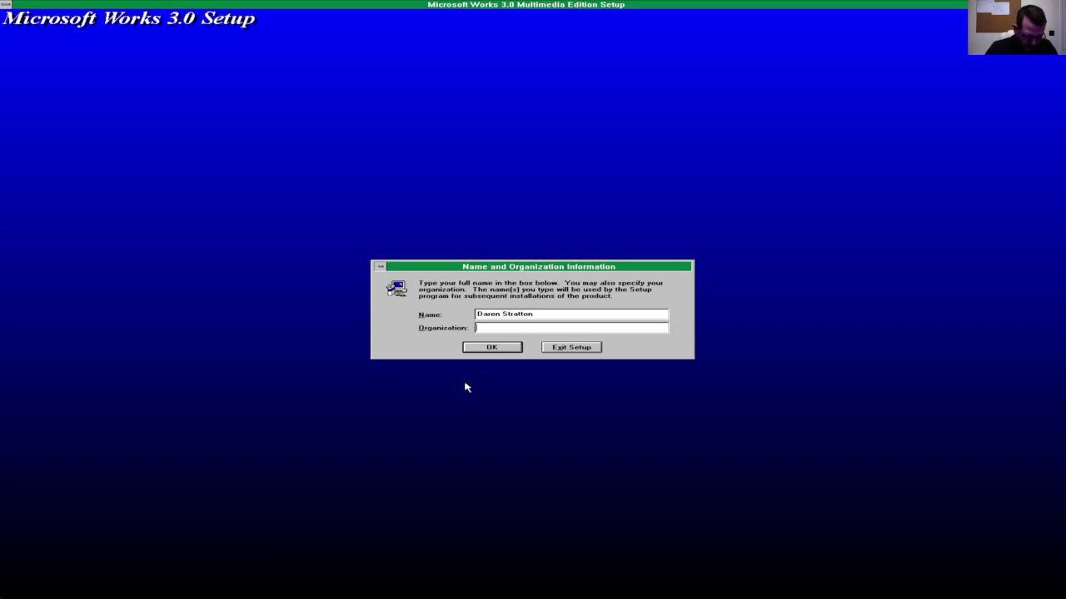
type("Daren's")
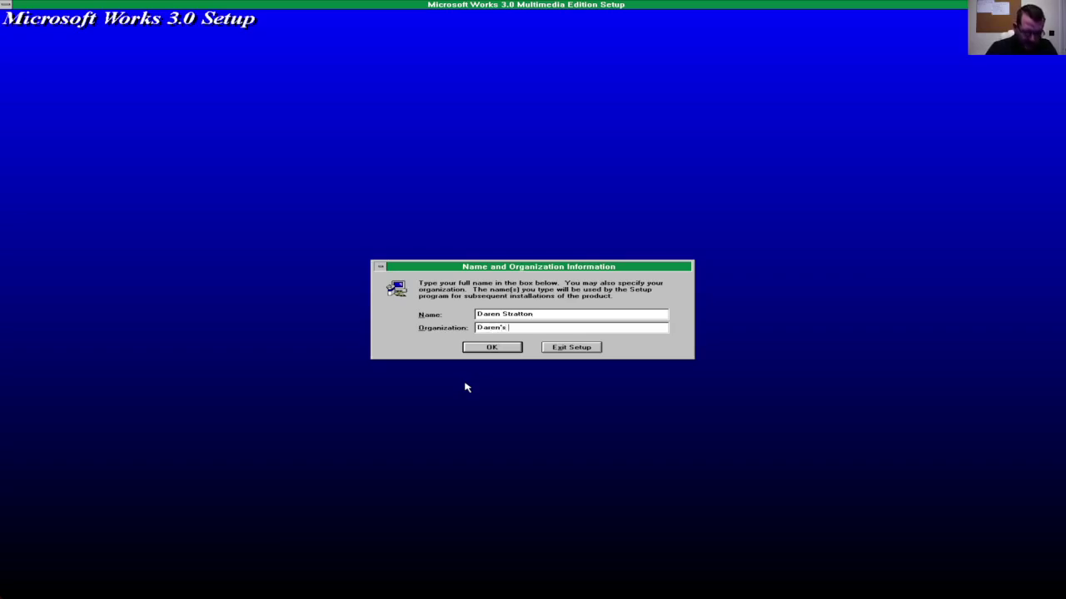
type(" C")
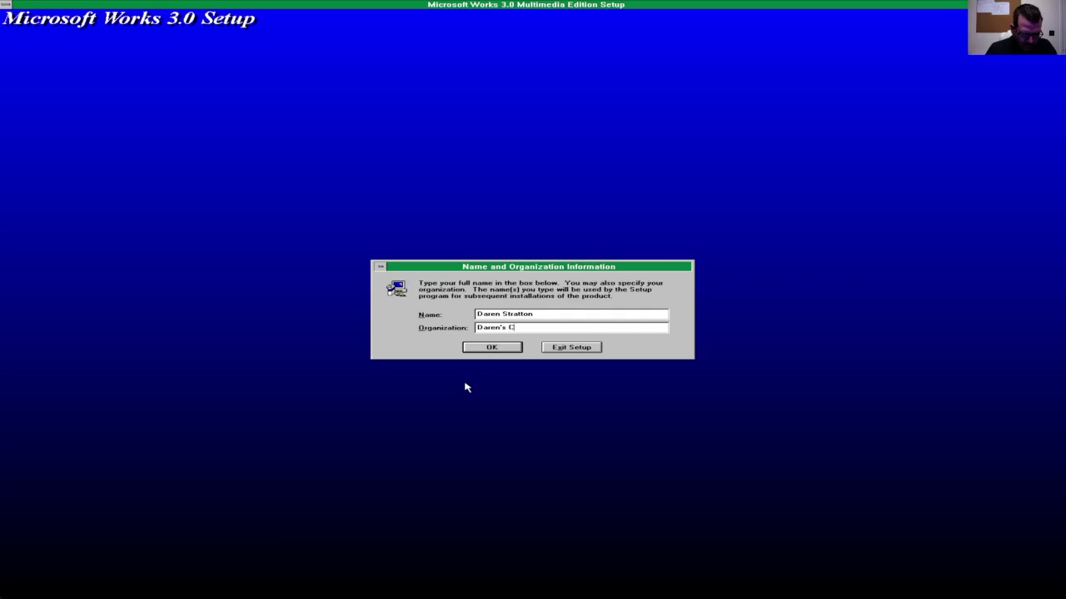
type("omputing Corner")
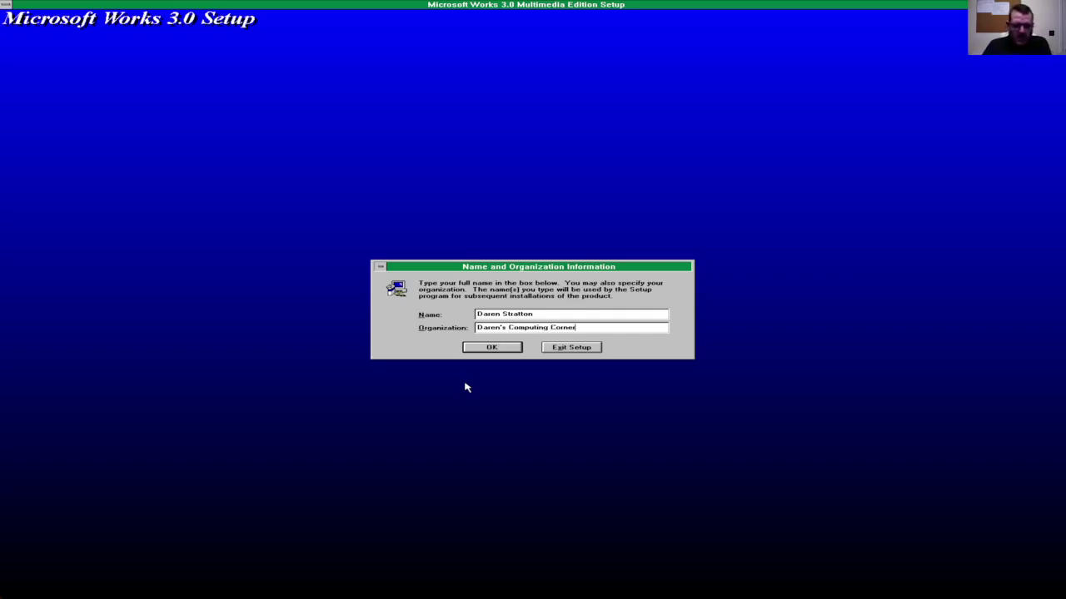
key("Return")
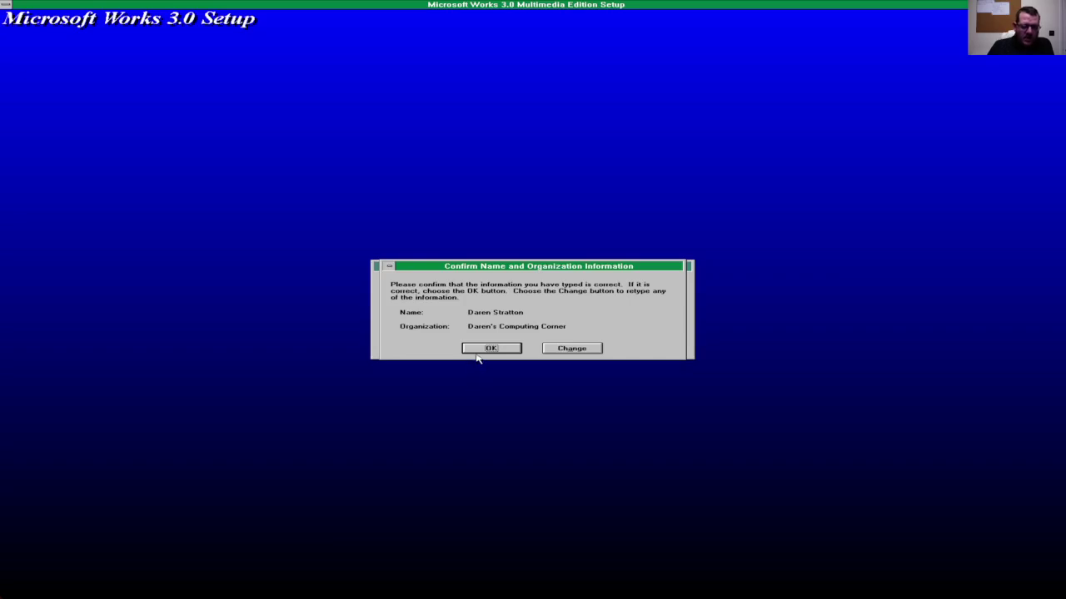
left_click(478, 350)
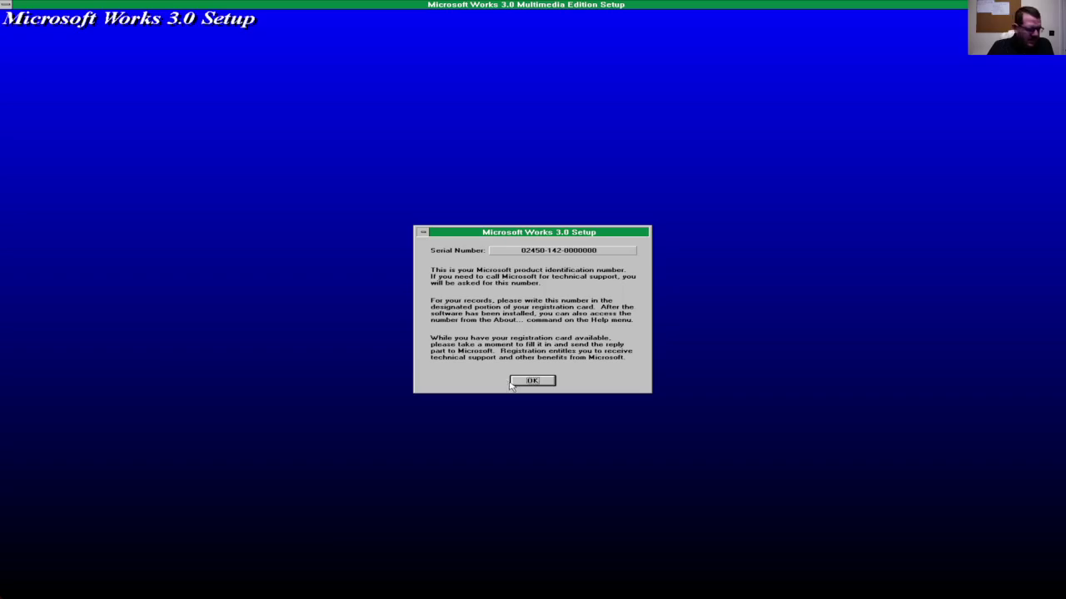
left_click(514, 382)
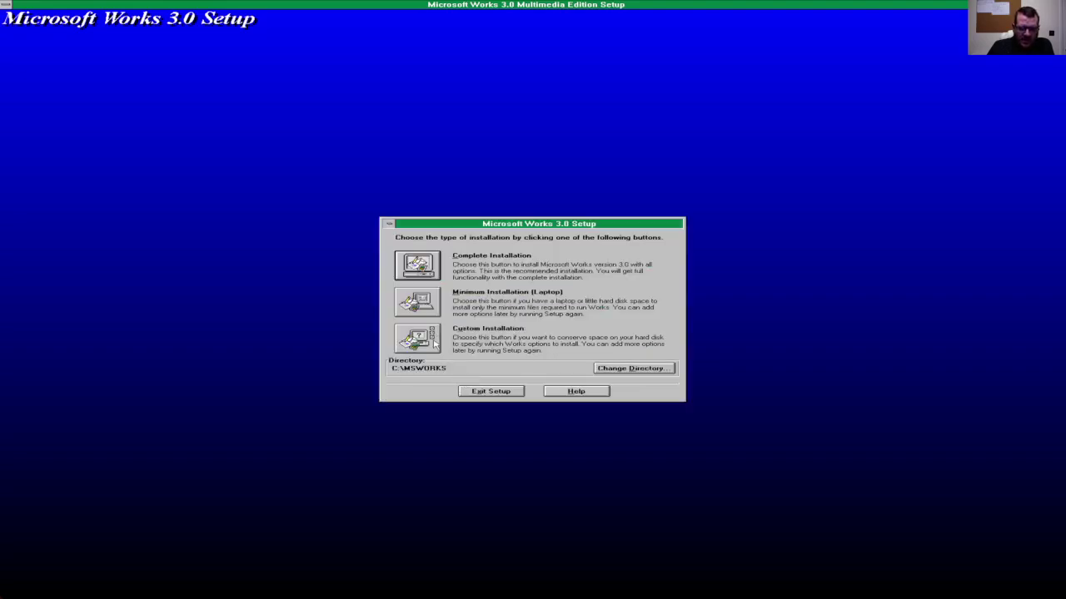
left_click(417, 337)
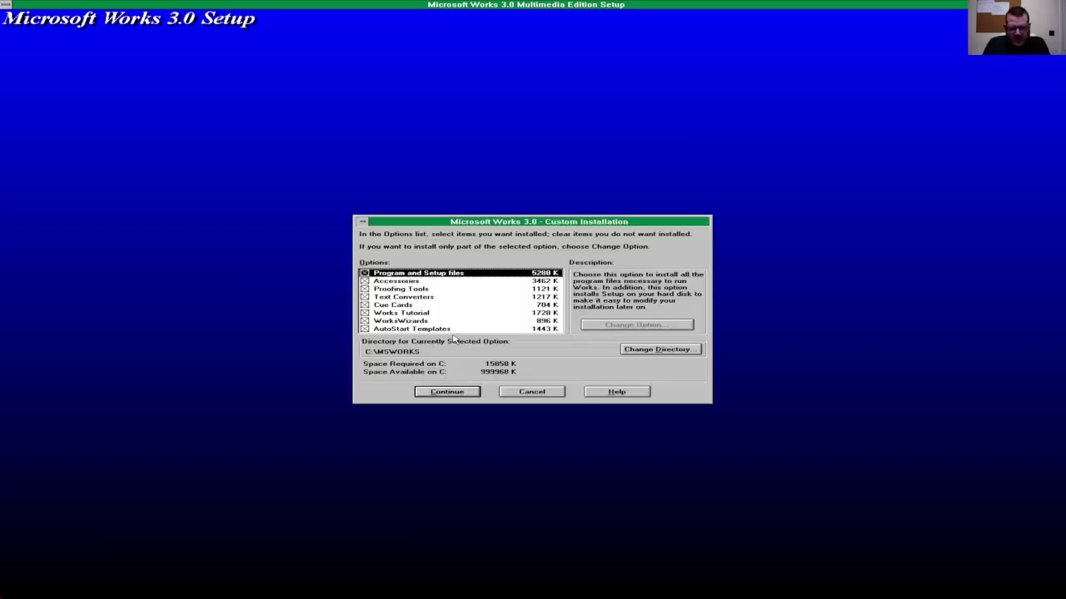
key("Down")
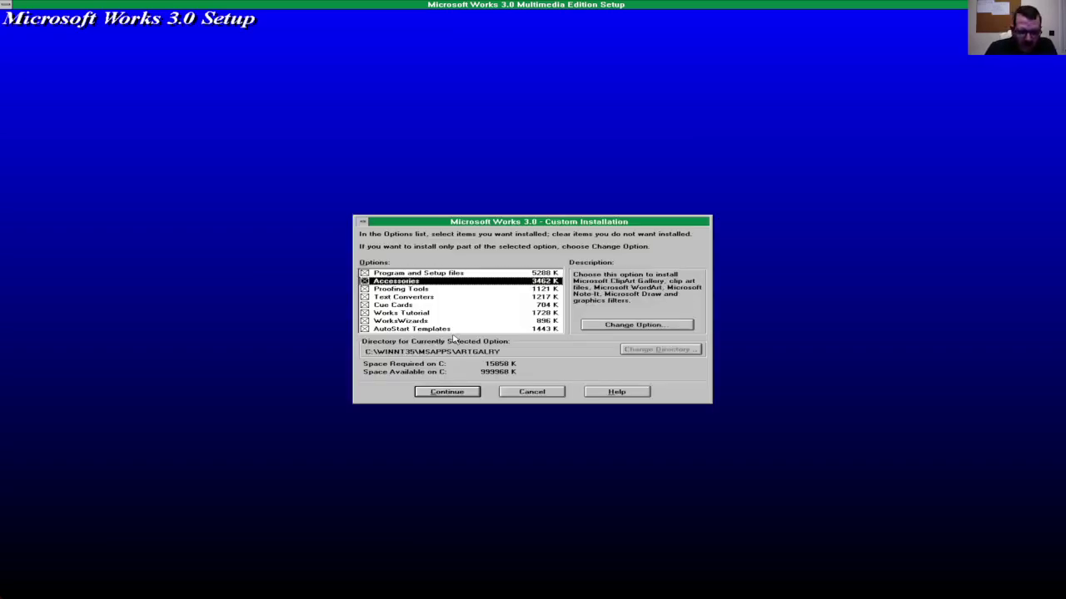
key("Down")
key("Up")
key("Up")
key("Down")
key("Down")
key("Down")
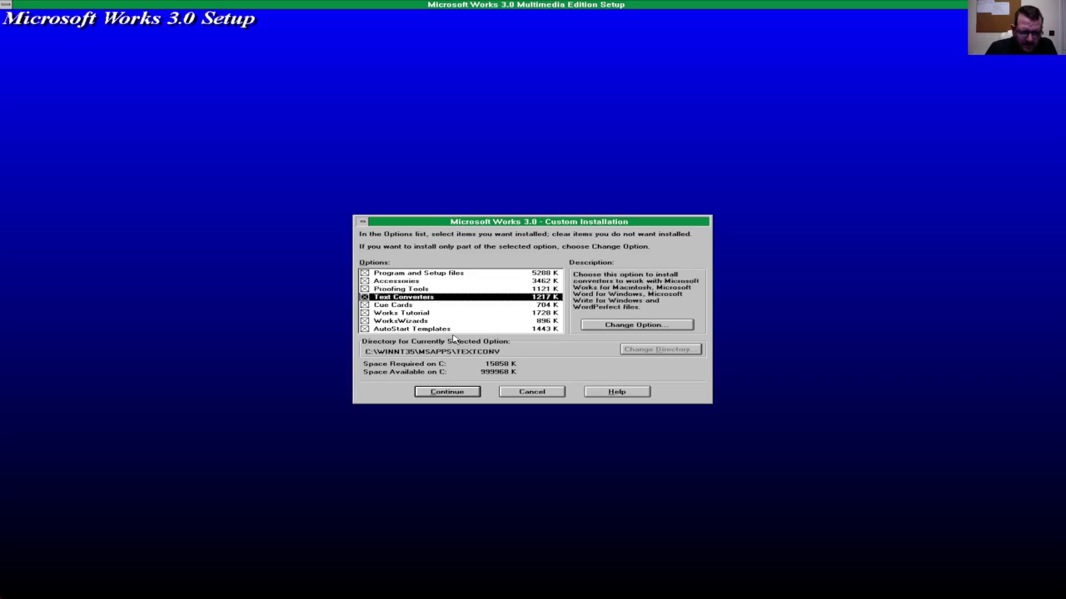
key("Up")
key("Up")
key("Down")
key("Up")
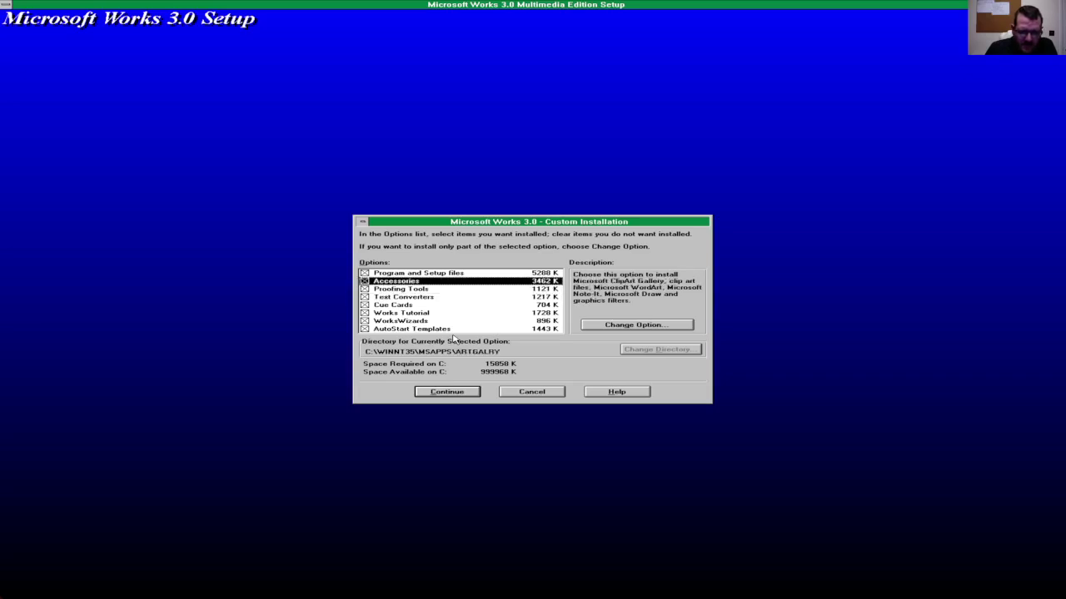
key("Up")
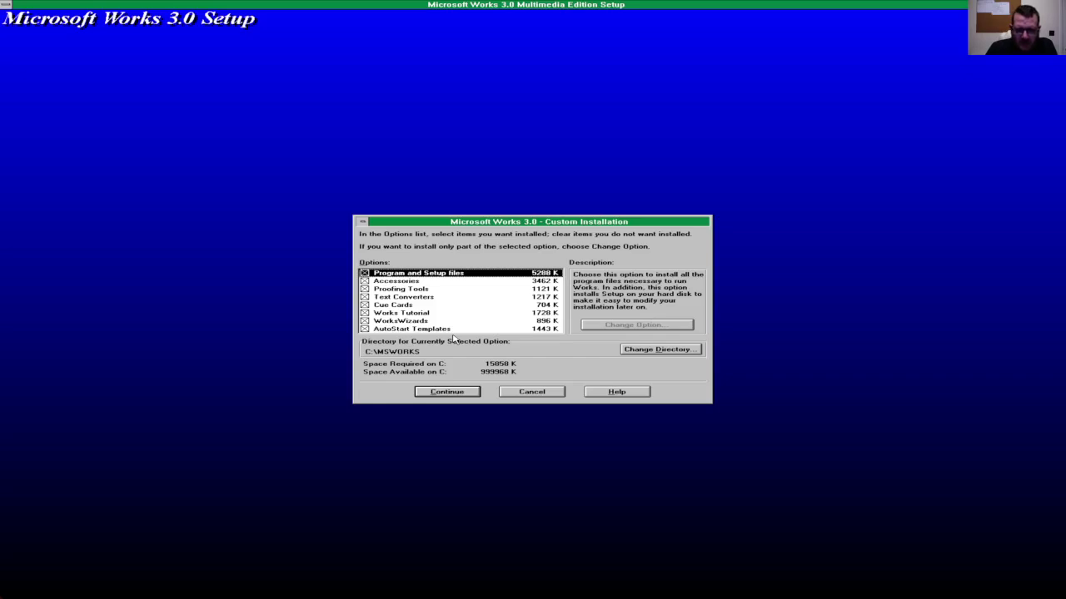
key("Down")
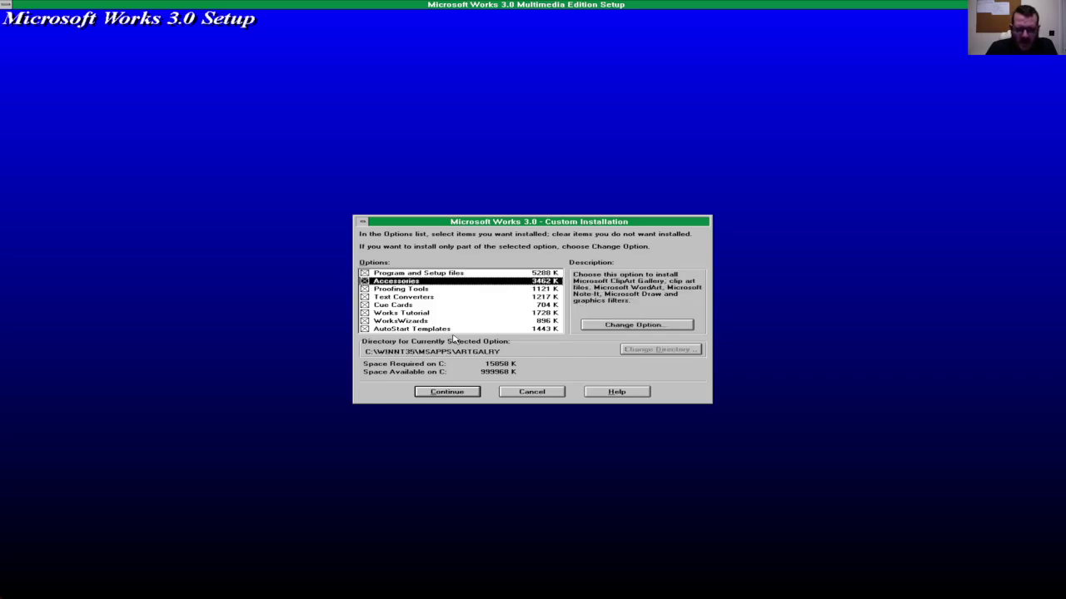
key("Down")
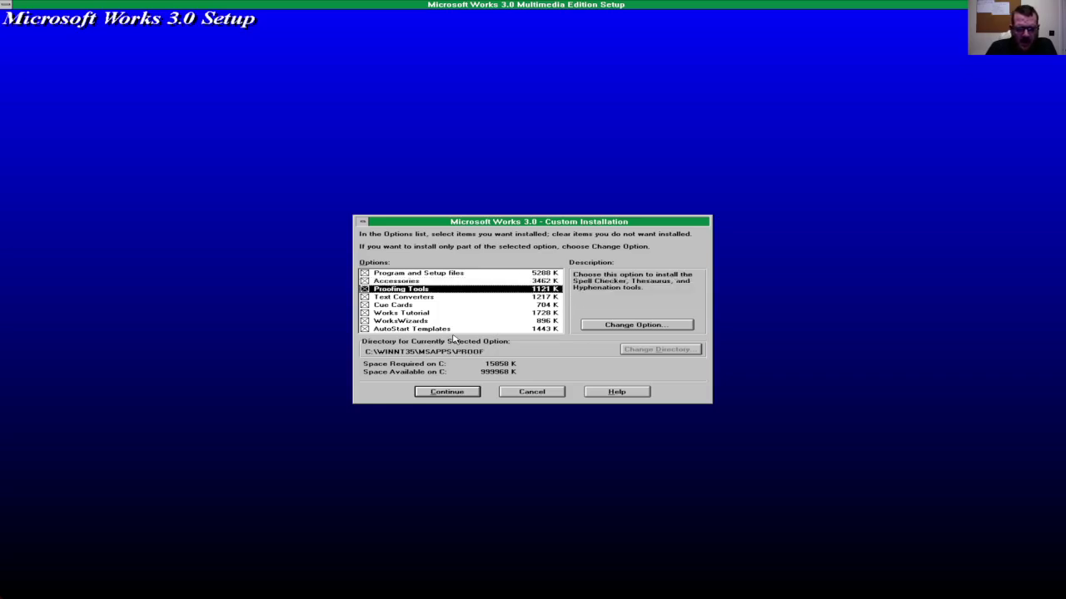
key("Up")
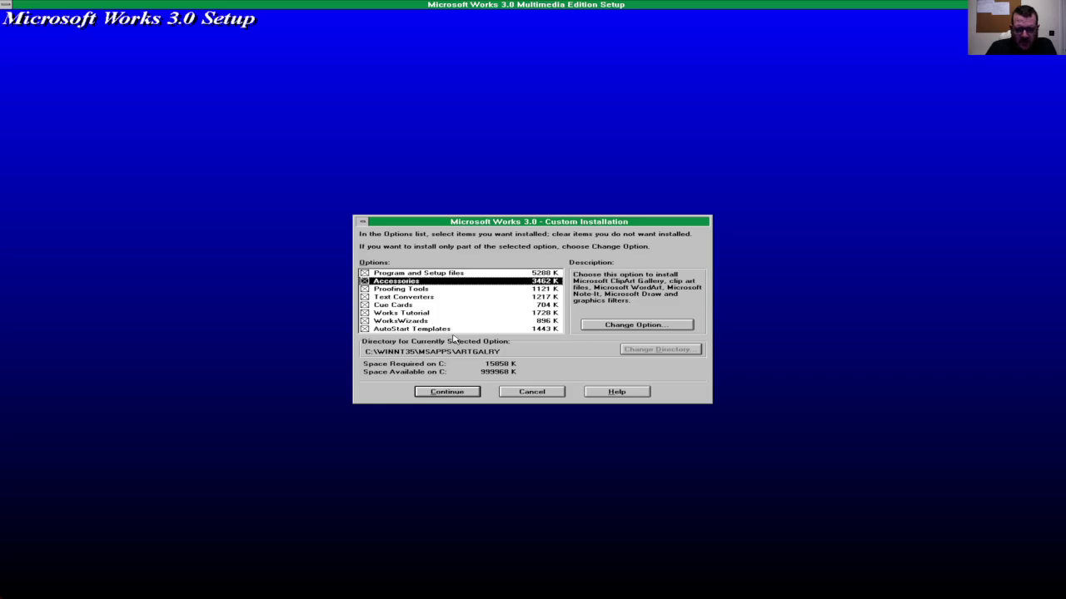
key("Down")
key("Down")
key("Up")
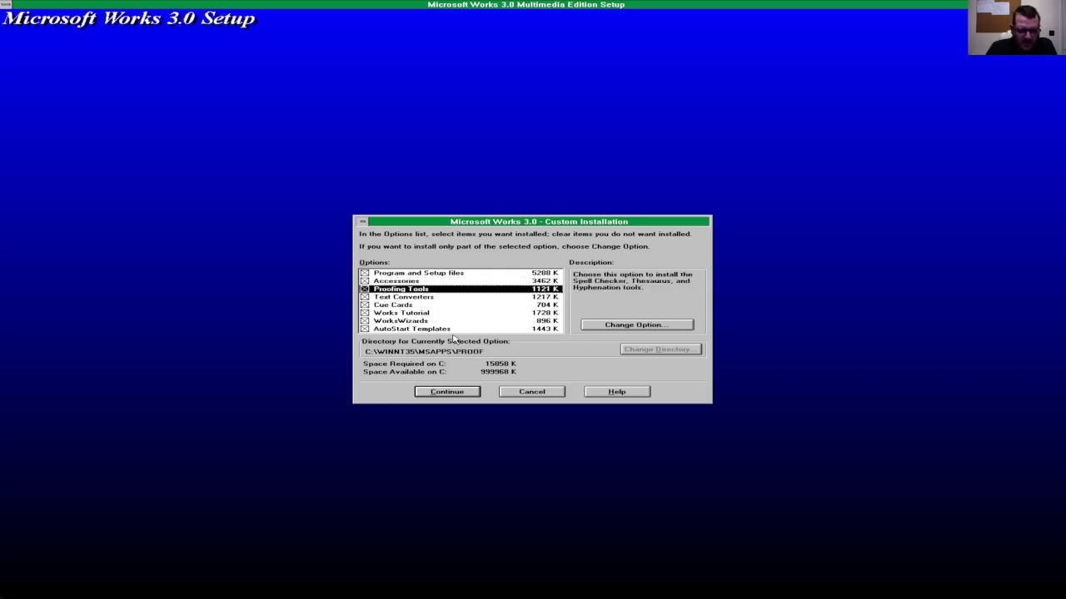
key("Down")
key("Down")
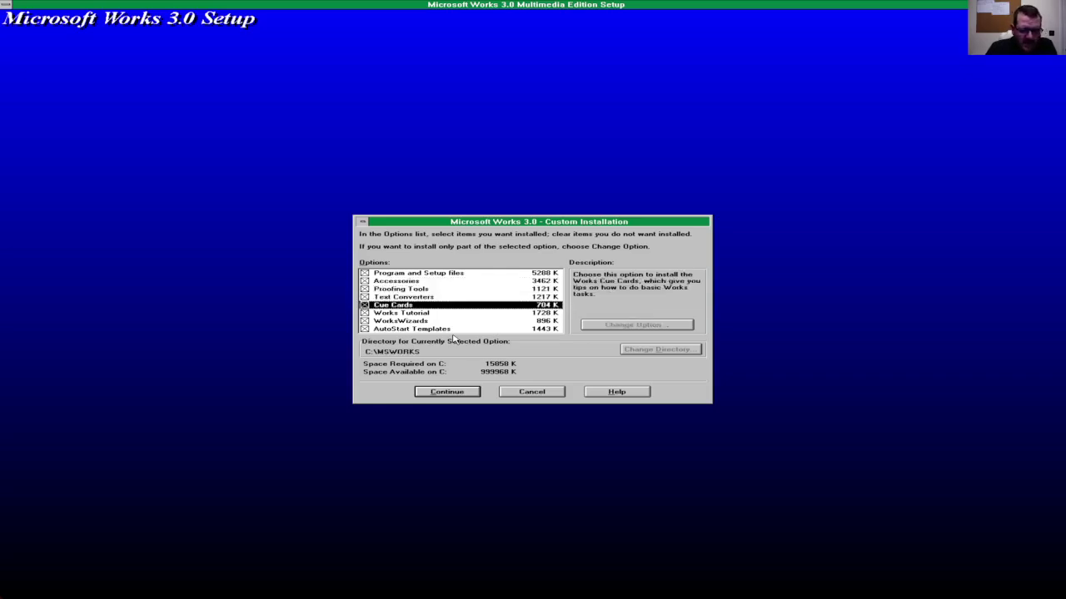
key("Down")
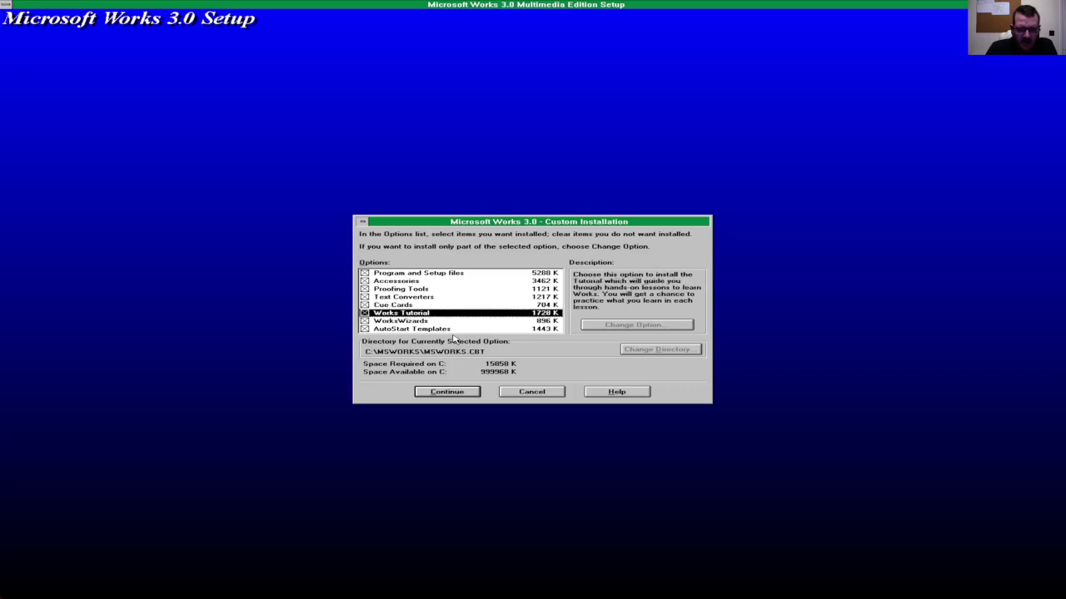
key("Down")
key("Down")
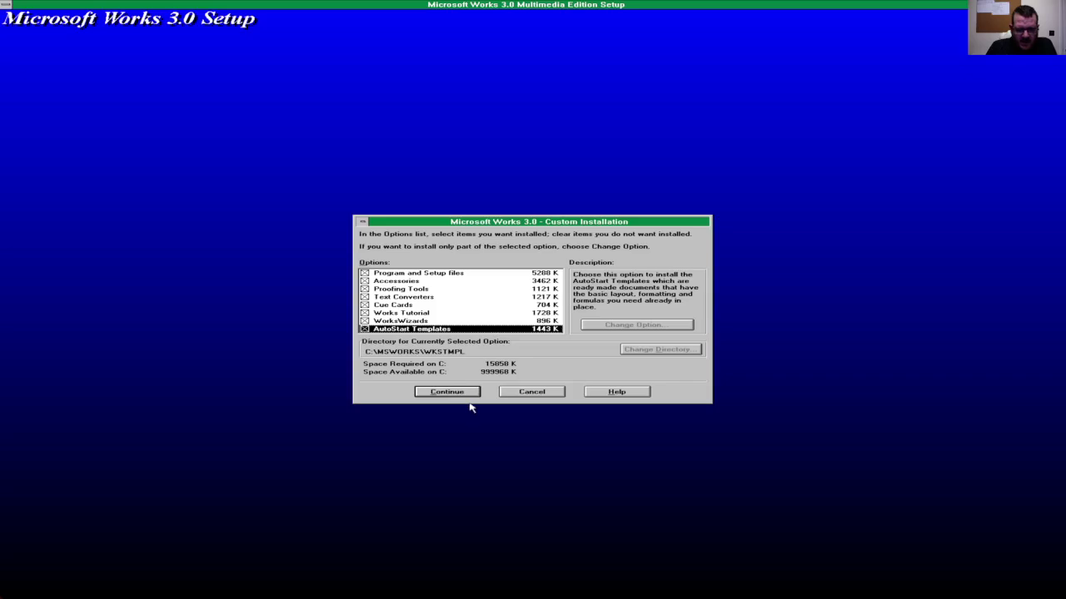
Step: Delete ' for Windows' so the program group is named Microsoft Works, then start installing
left_click(468, 395)
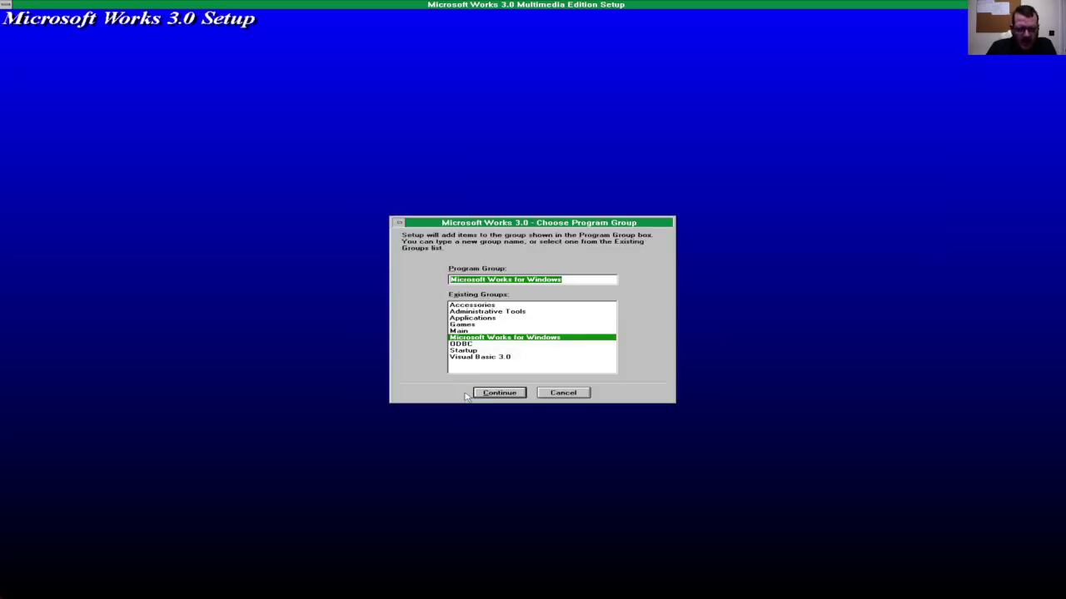
double_click(514, 280)
left_click(517, 281)
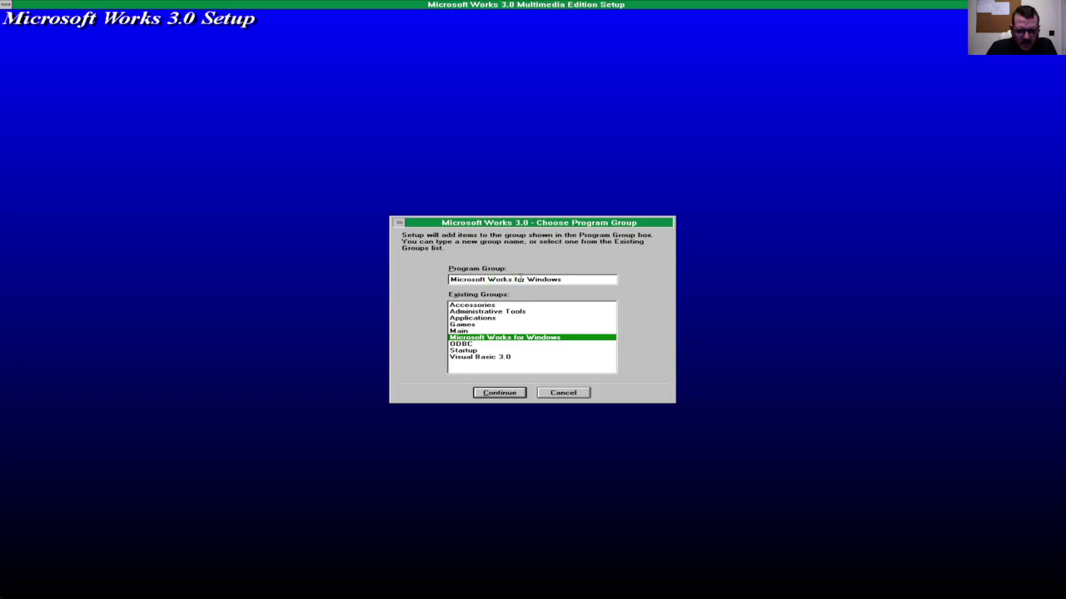
double_click(514, 281)
left_click(570, 281)
double_click(511, 281)
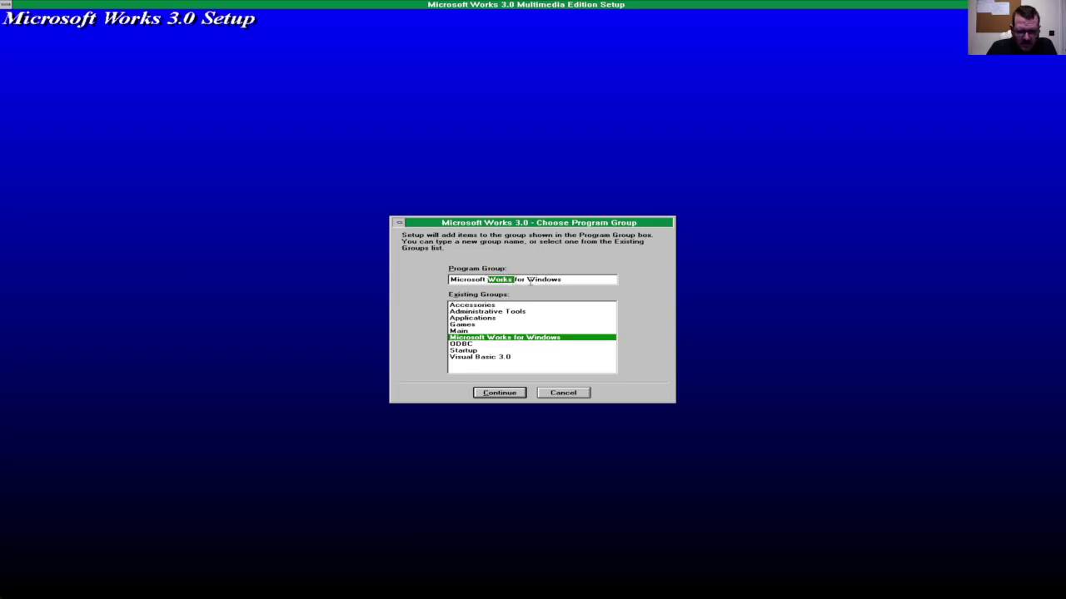
left_click(542, 282)
double_click(544, 281)
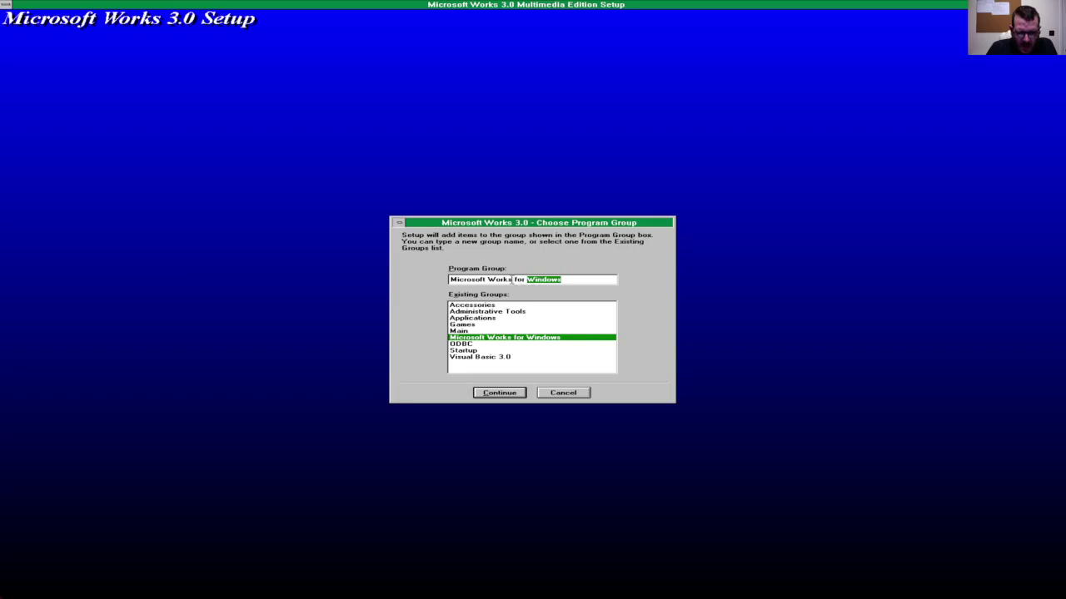
left_click(513, 279)
double_click(511, 280)
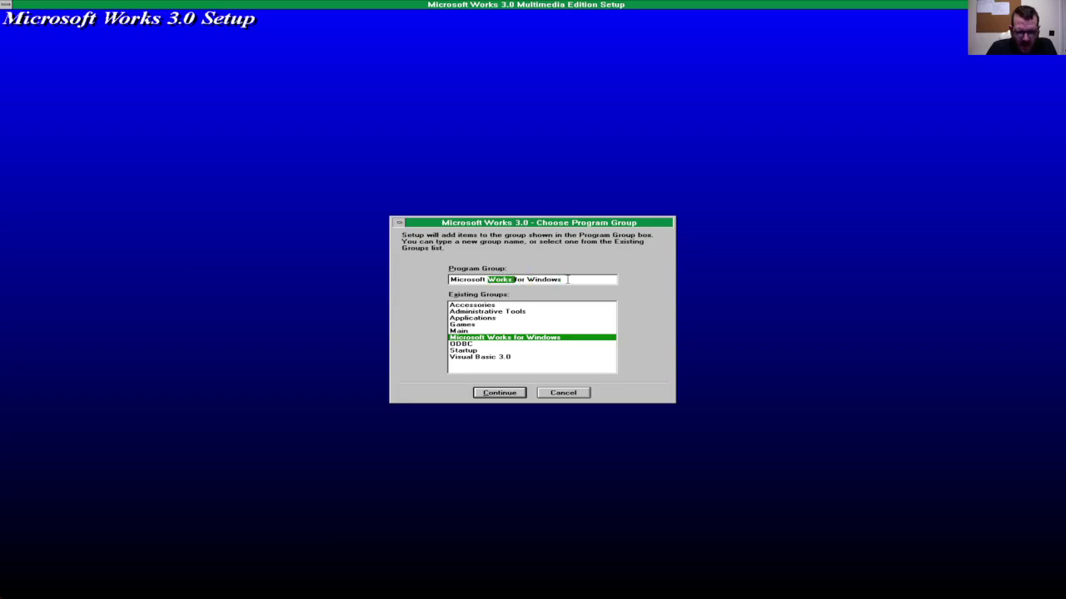
left_click(516, 280)
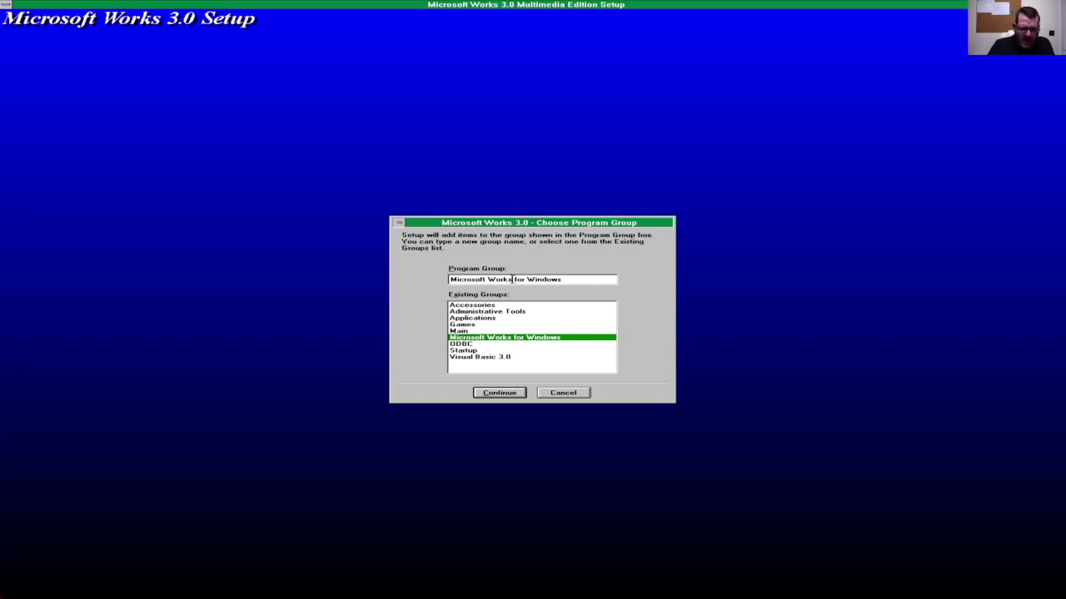
double_click(512, 280)
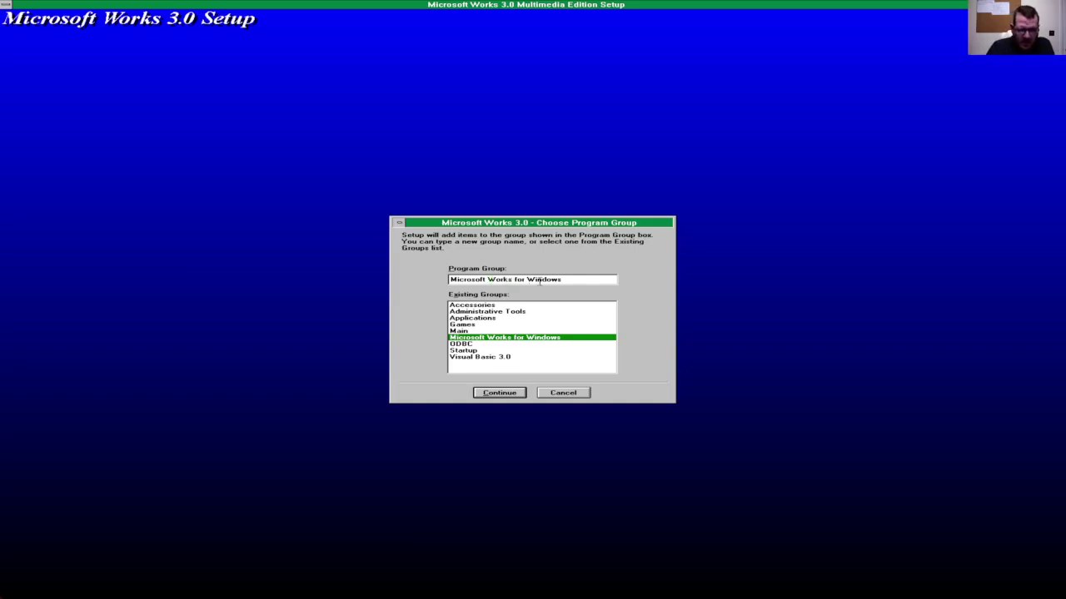
key("ctrl+shift+Right")
key("ctrl+shift+Right")
key("Delete")
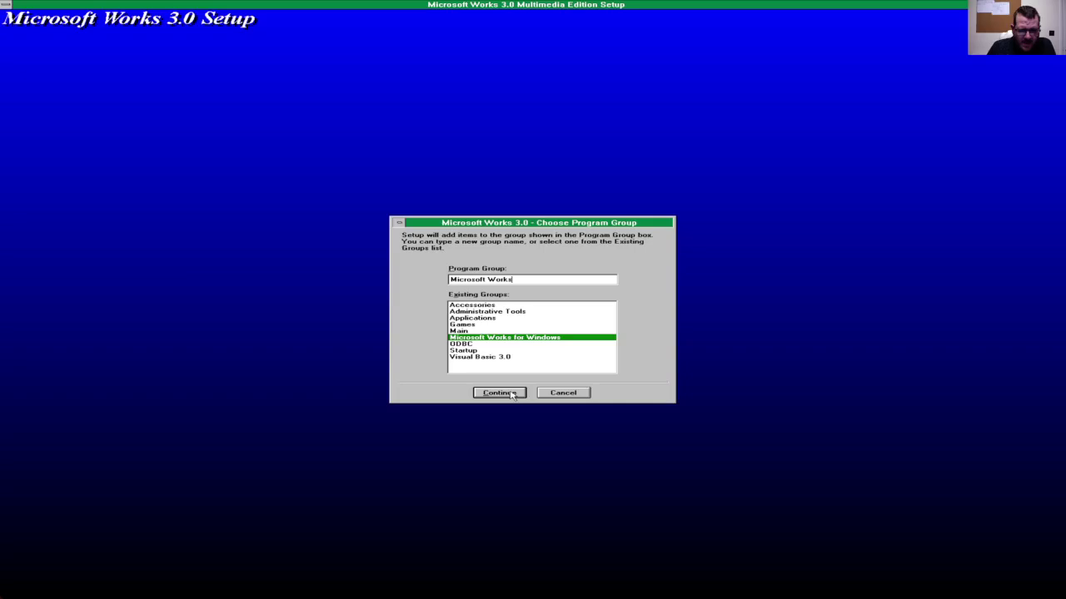
left_click(509, 393)
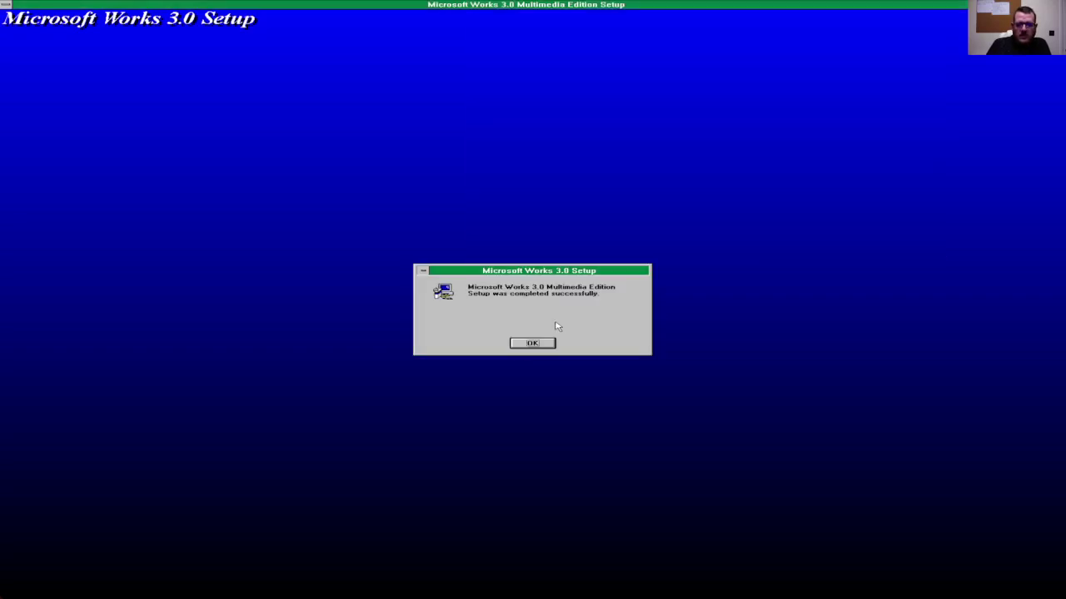
Step: Acknowledge the 'Setup was completed successfully' message to close Works setup
left_click(540, 346)
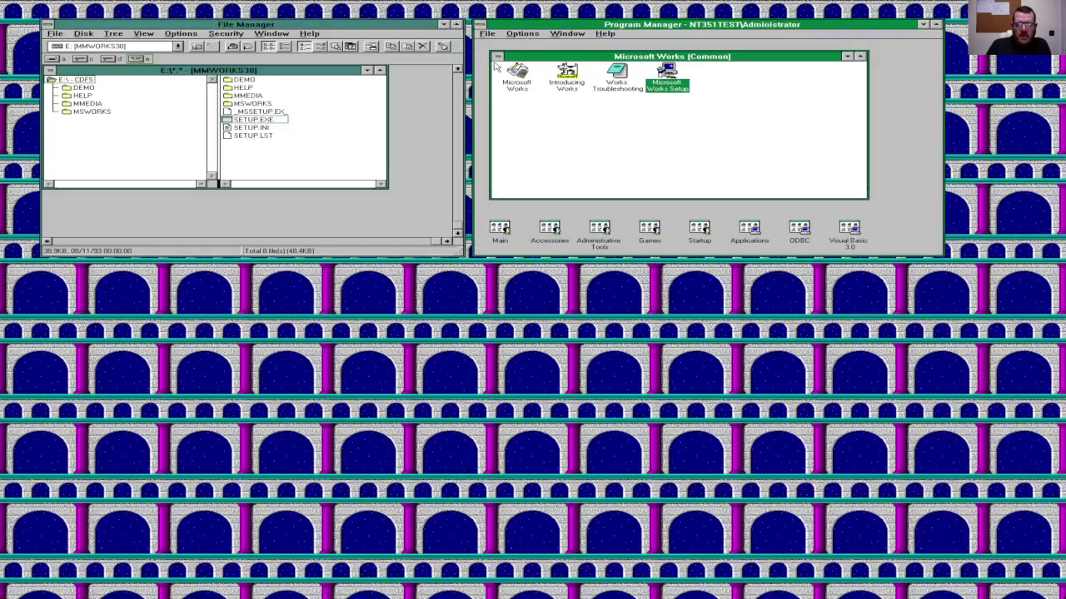
Step: Close the Microsoft Works group window from its control menu so it shrinks to an icon
left_click(497, 55)
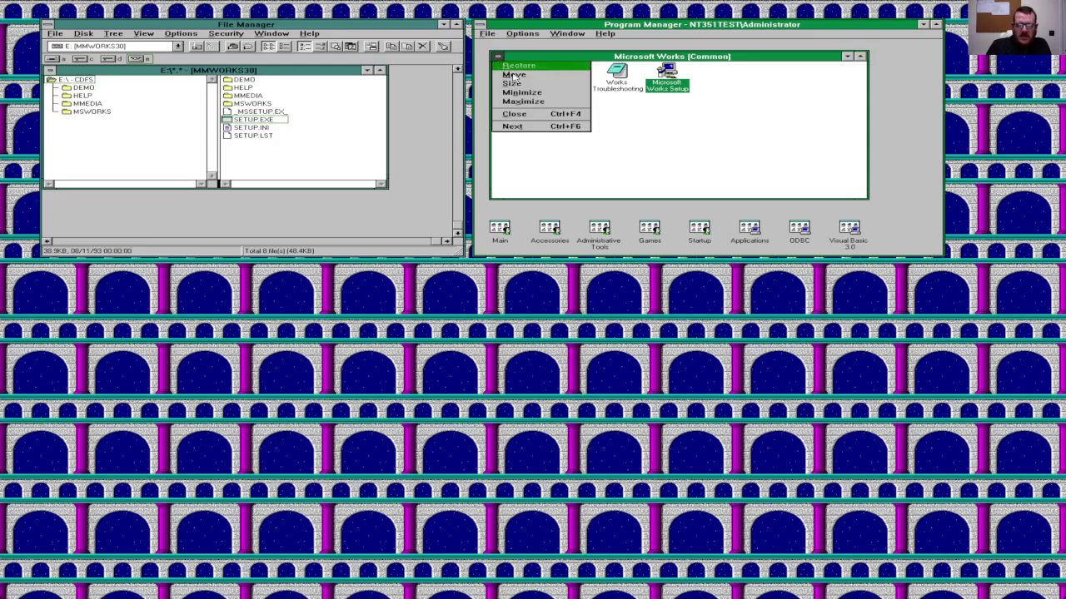
left_click(541, 117)
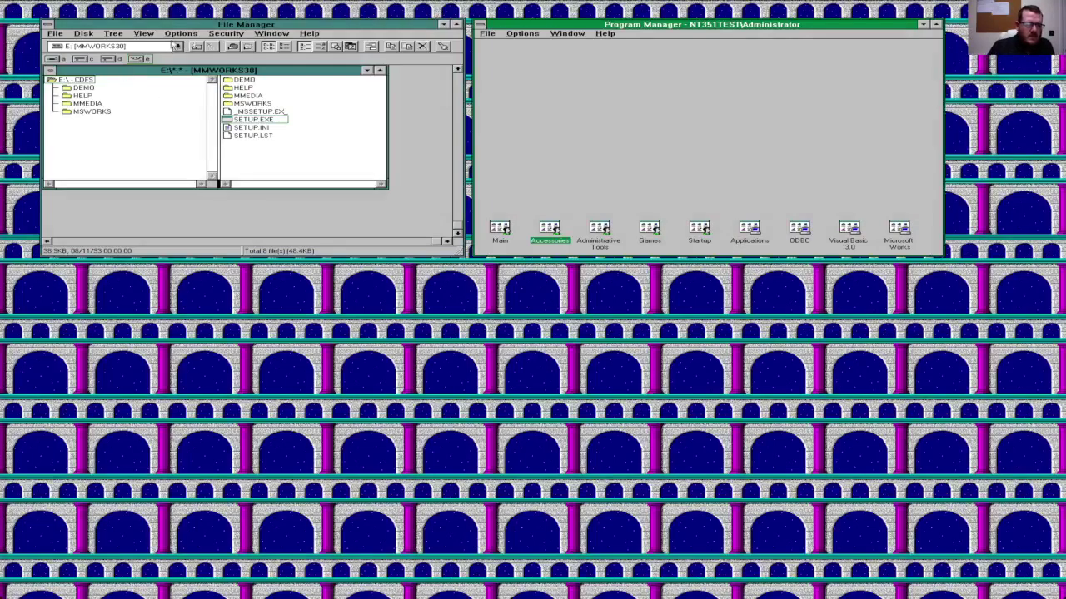
Step: Refresh drive E to show the OAB_MON_US1 disc and run its SETUP.EXE
left_click(143, 59)
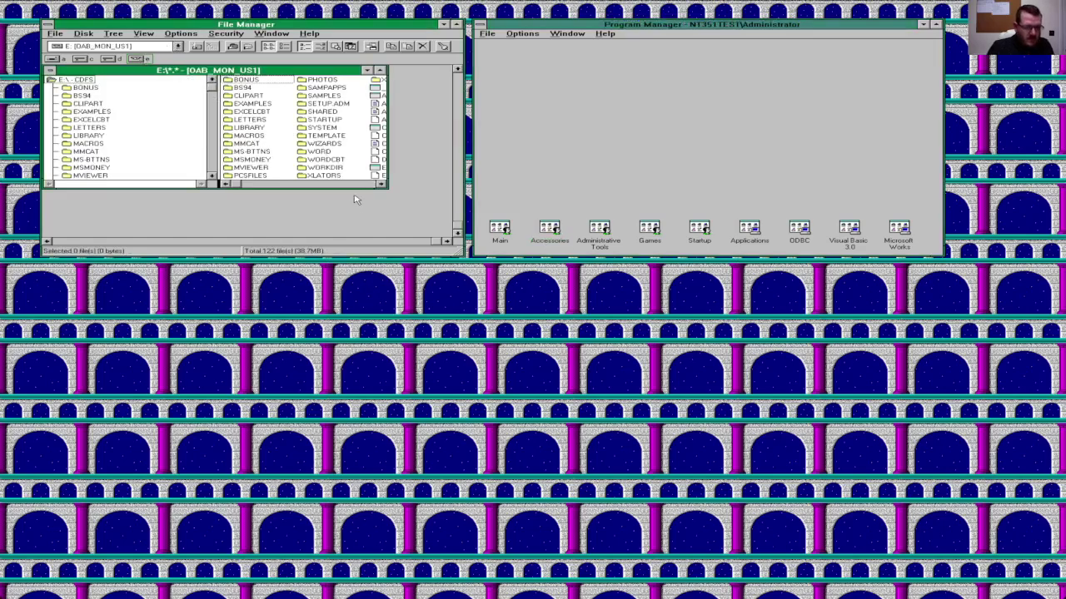
key("s")
key("s")
key("s")
key("s")
key("s")
key("s")
key("s")
key("s")
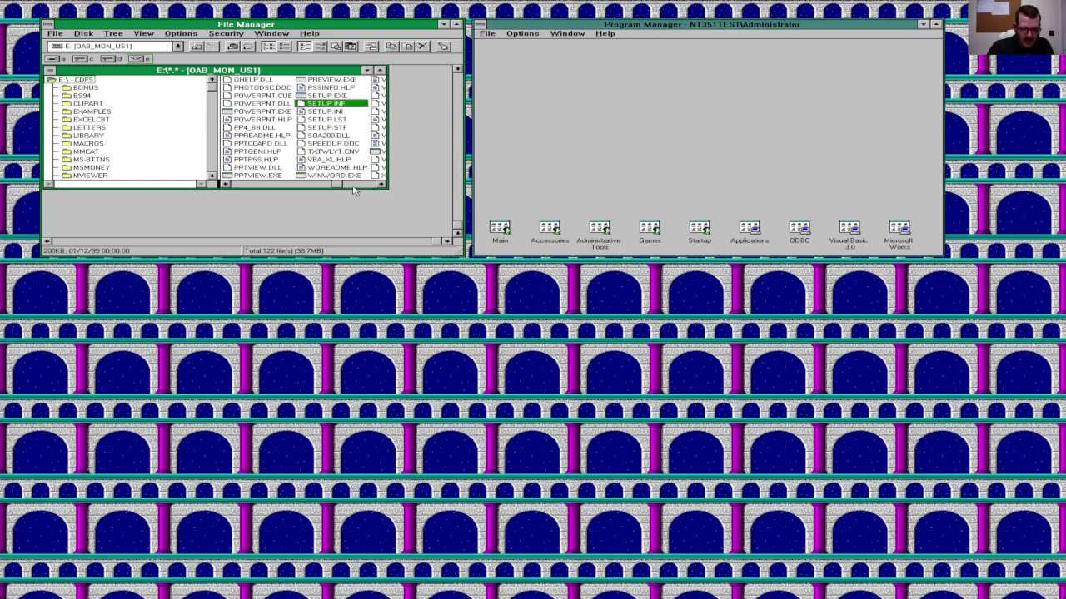
key("Up")
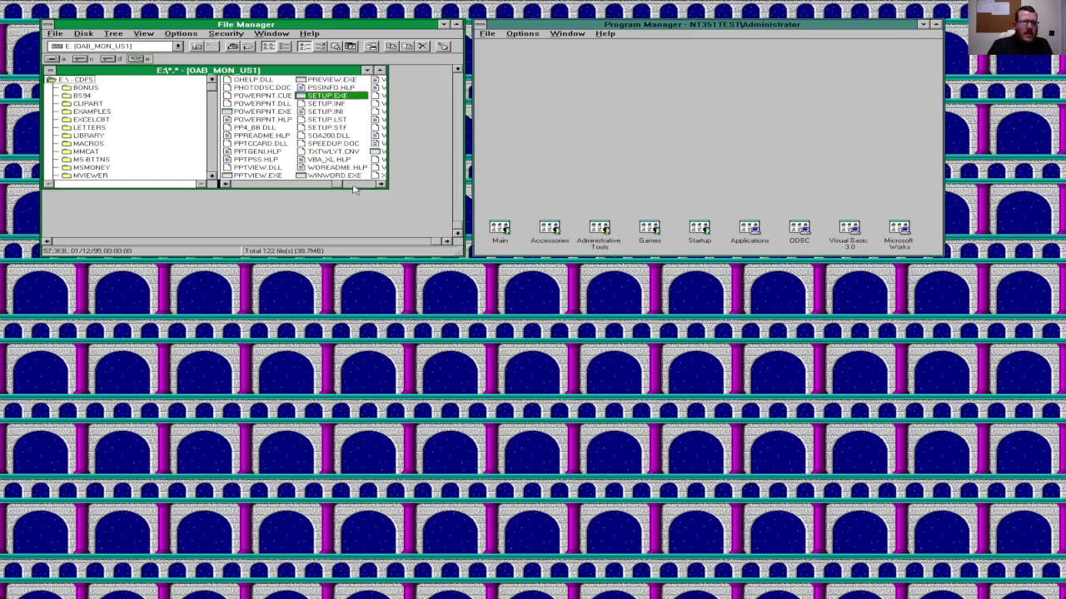
key("Return")
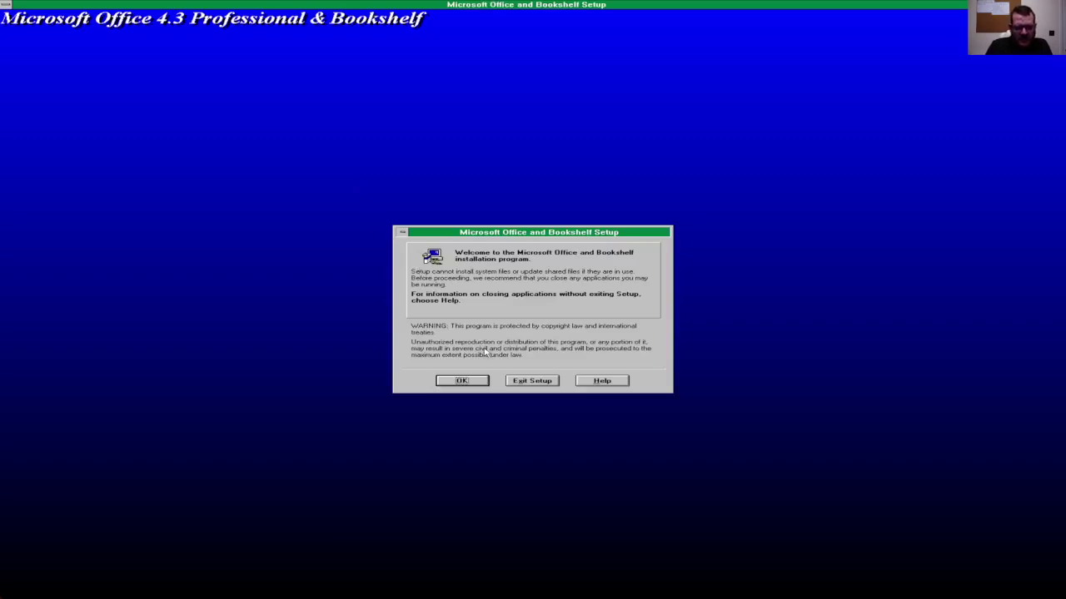
Step: Get past the Office welcome screen, accepting the pre-filled name, organization and product ID
left_click(475, 383)
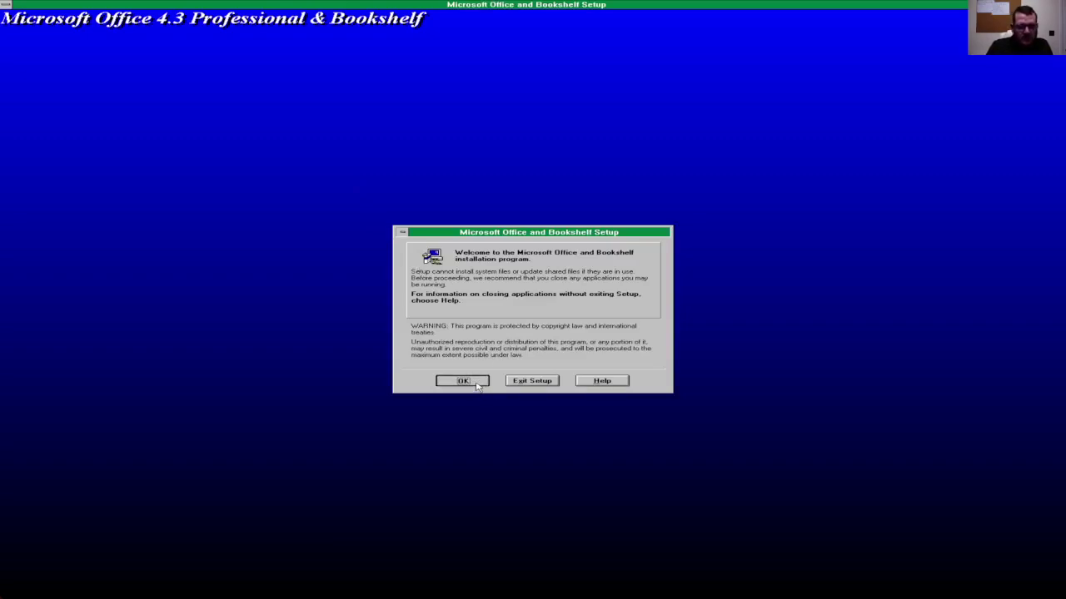
left_click(482, 348)
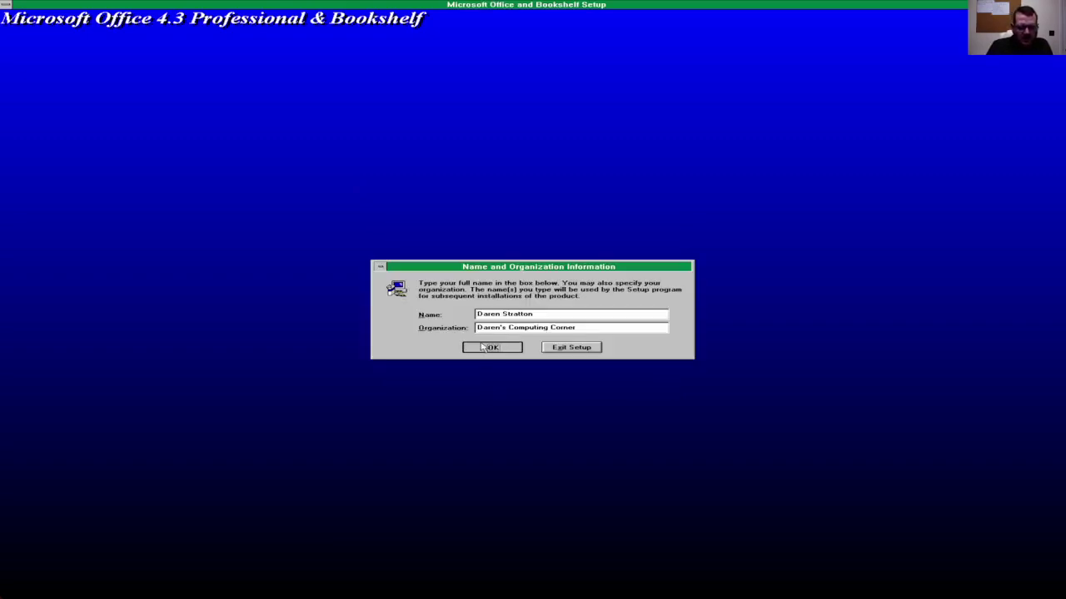
left_click(482, 348)
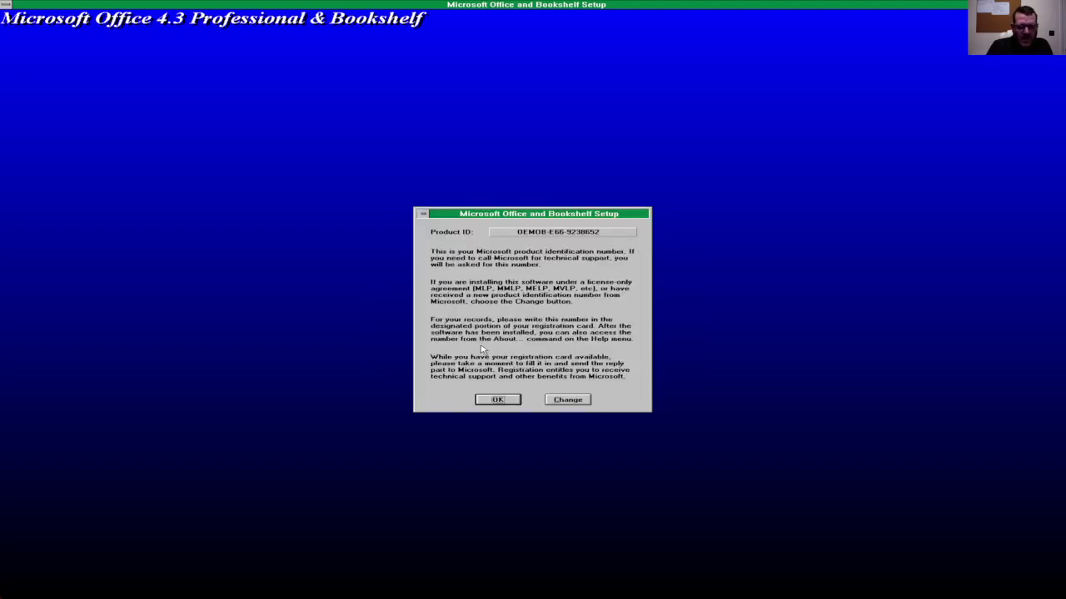
left_click(496, 401)
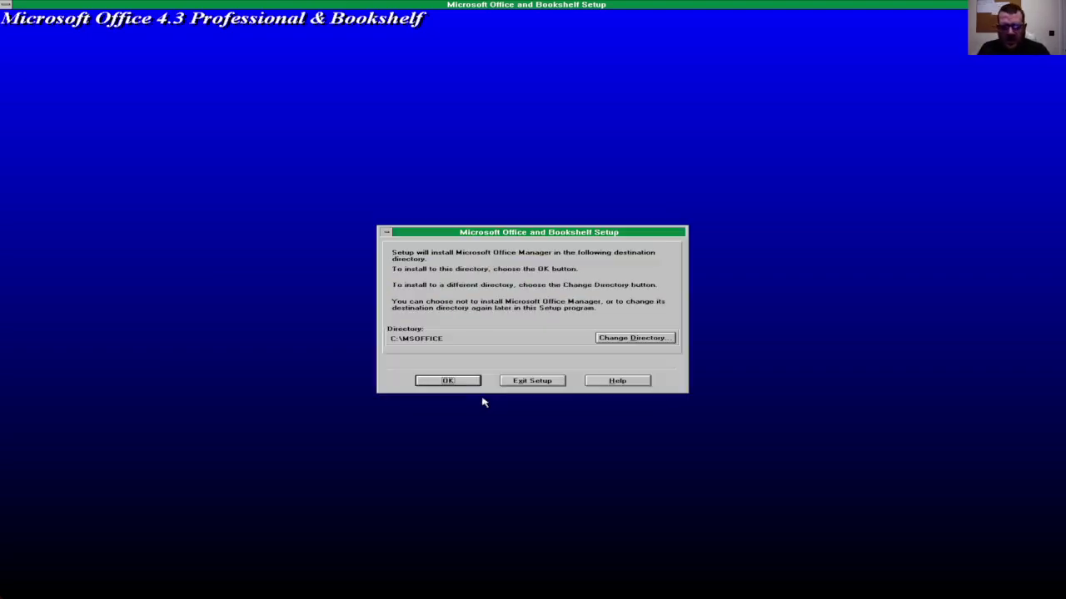
Step: Accept the default install folders, C:\MSOFFICE through C:\BOOKS94, and dismiss the multimedia hardware warning
left_click(472, 380)
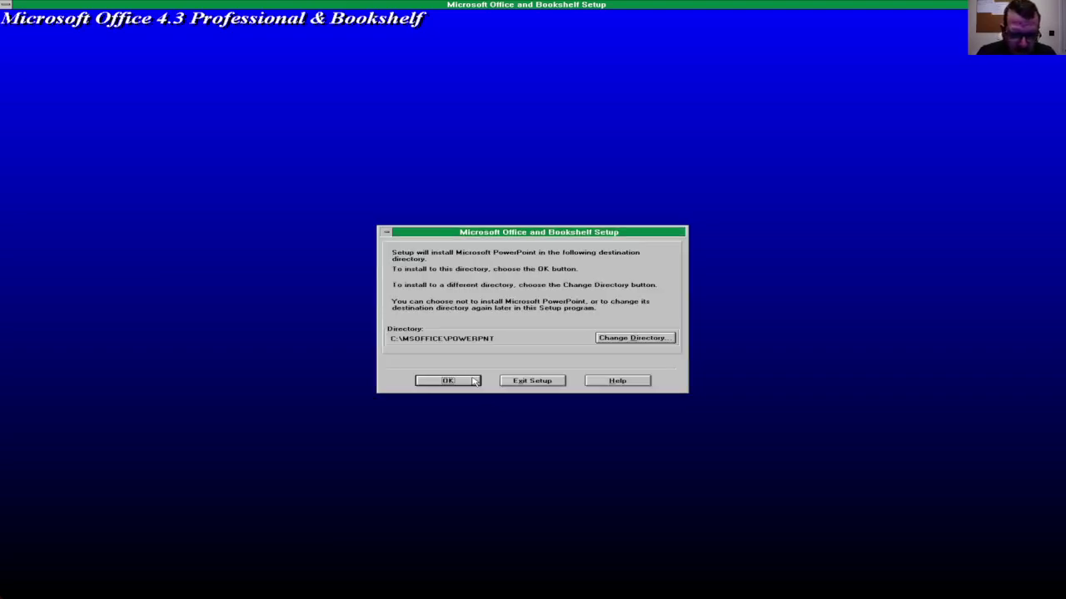
left_click(473, 380)
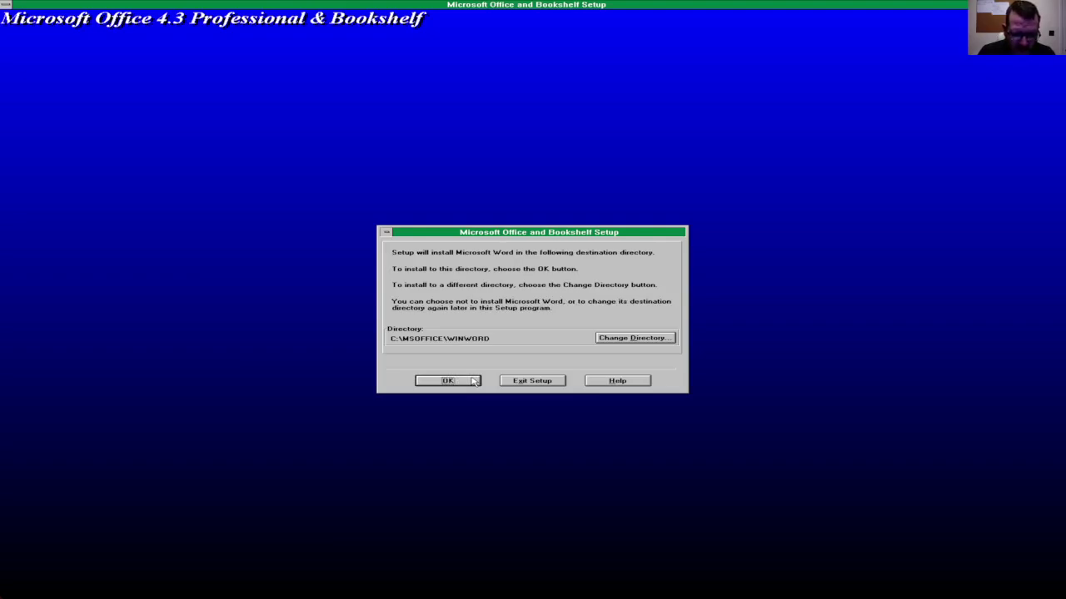
left_click(473, 380)
left_click(473, 380)
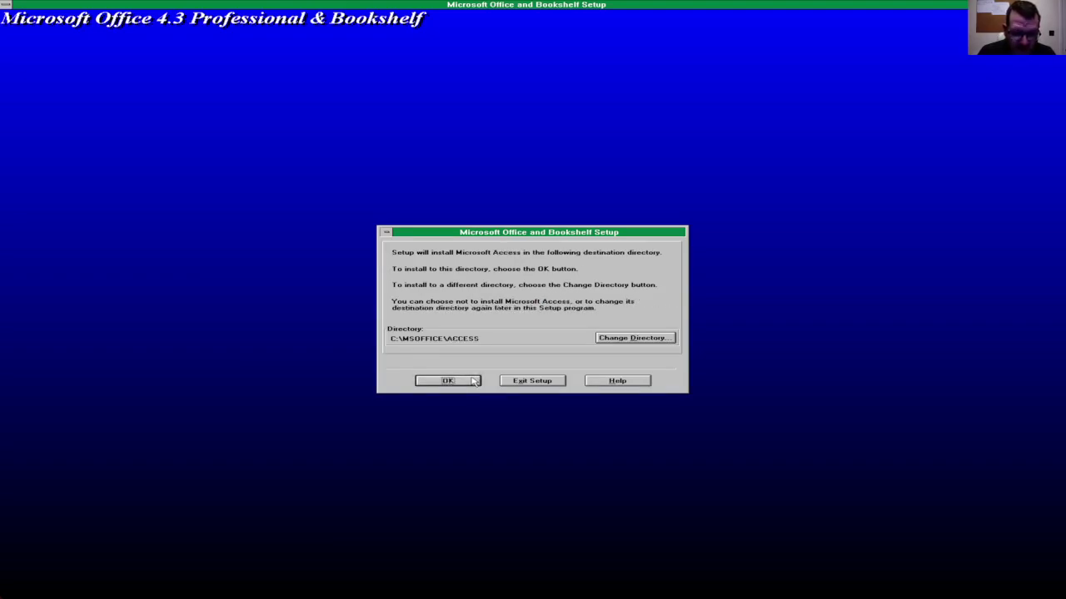
left_click(473, 381)
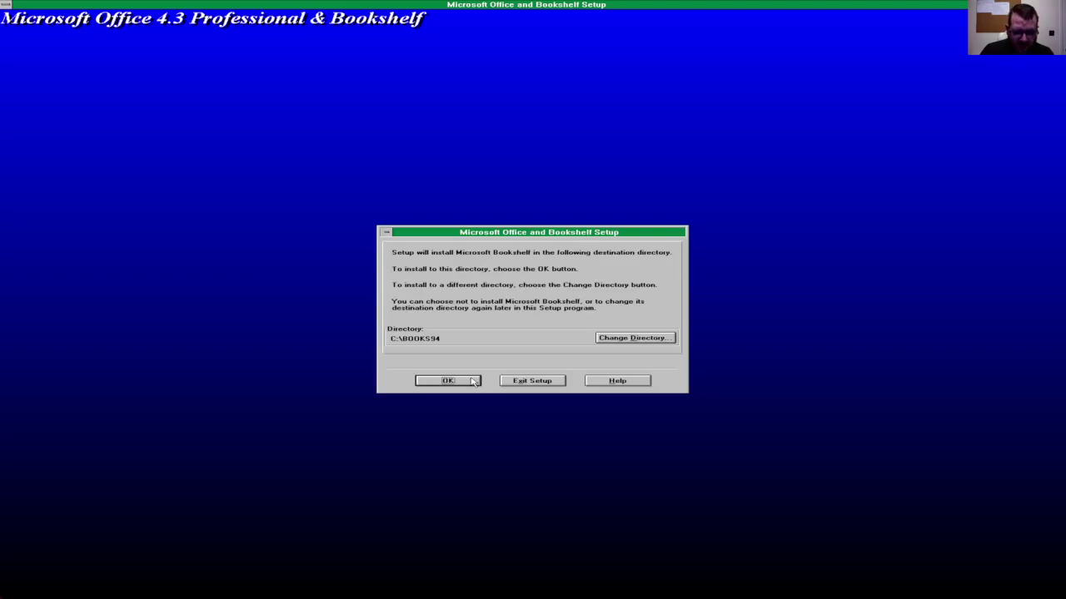
left_click(448, 381)
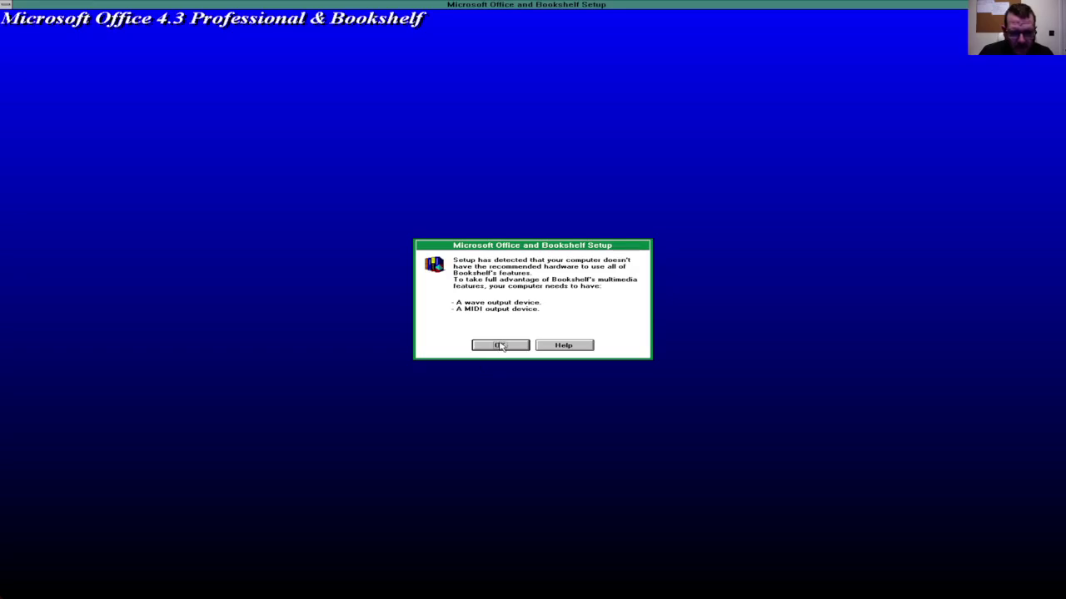
left_click(500, 346)
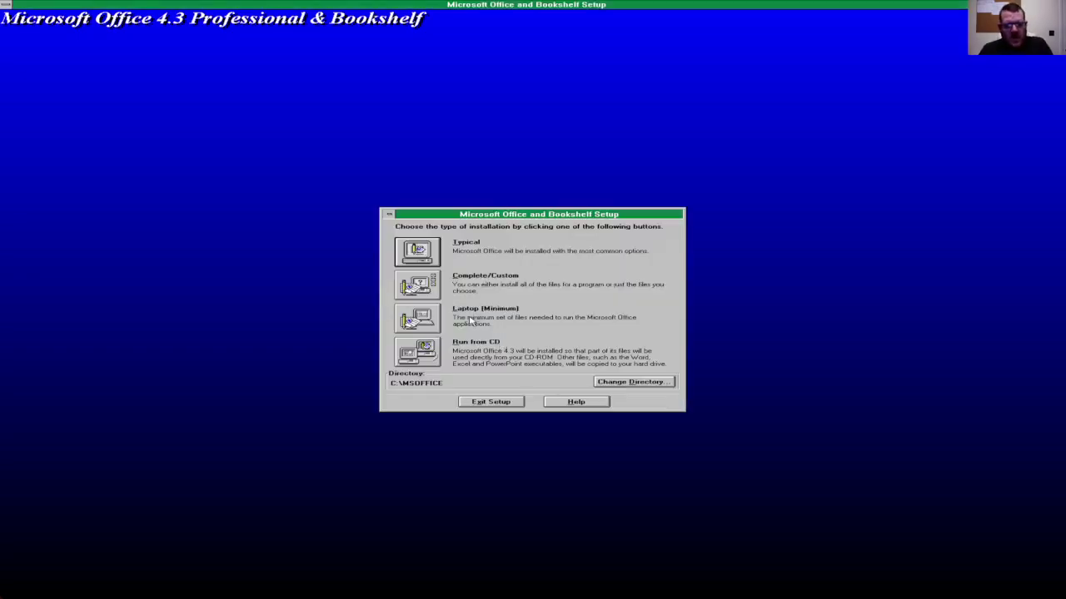
Step: Choose the Complete/Custom install, review the Word, Access, Online Documentation and Bookshelf components, and continue
left_click(422, 293)
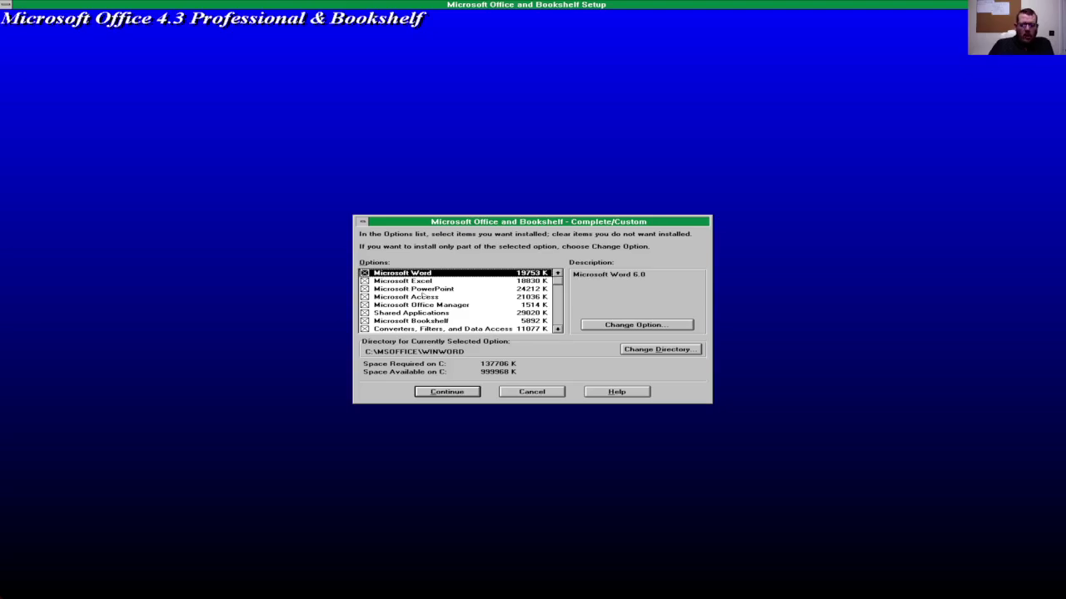
key("Down")
key("Down")
key("Down")
key("Down")
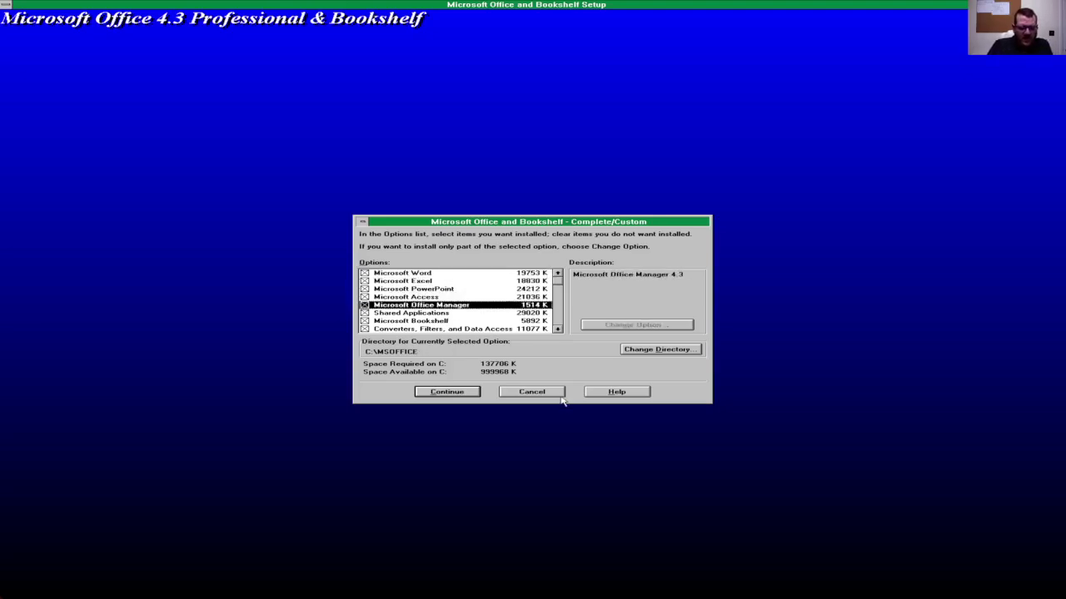
key("Up")
key("Up")
key("Up")
key("Up")
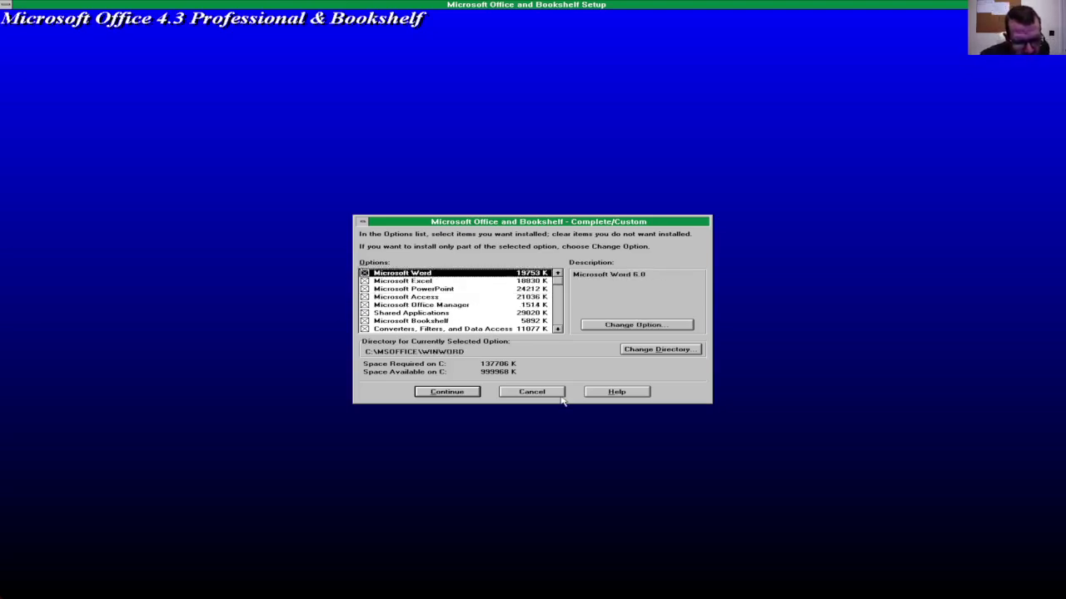
key("Down")
key("Down")
key("Down")
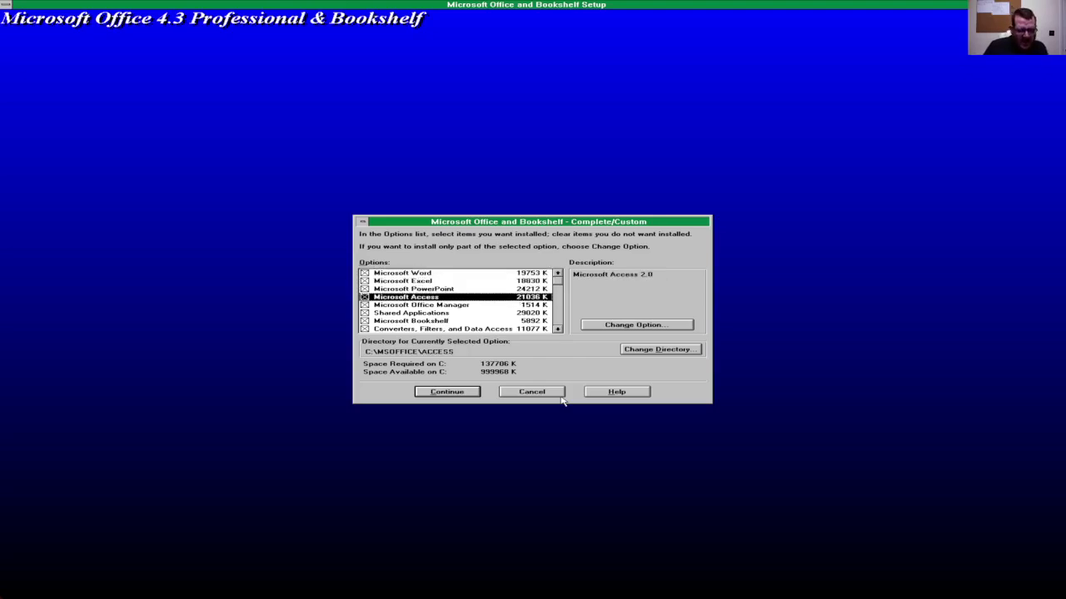
key("Down")
key("Down")
key("Down")
key("Down")
key("Down")
key("Down")
key("Down")
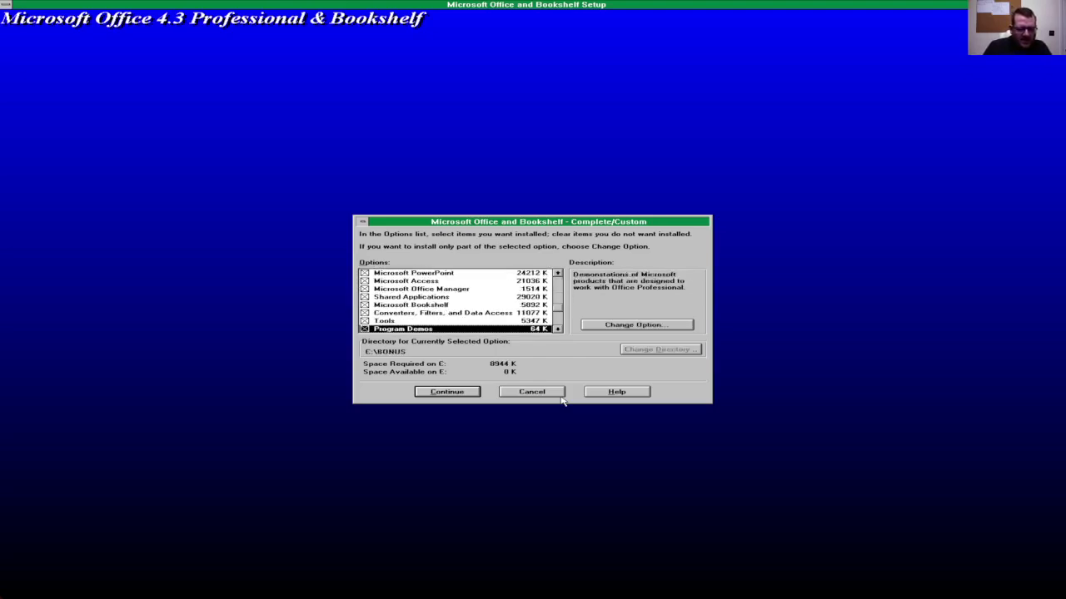
key("Up")
key("Up")
key("Up")
key("Up")
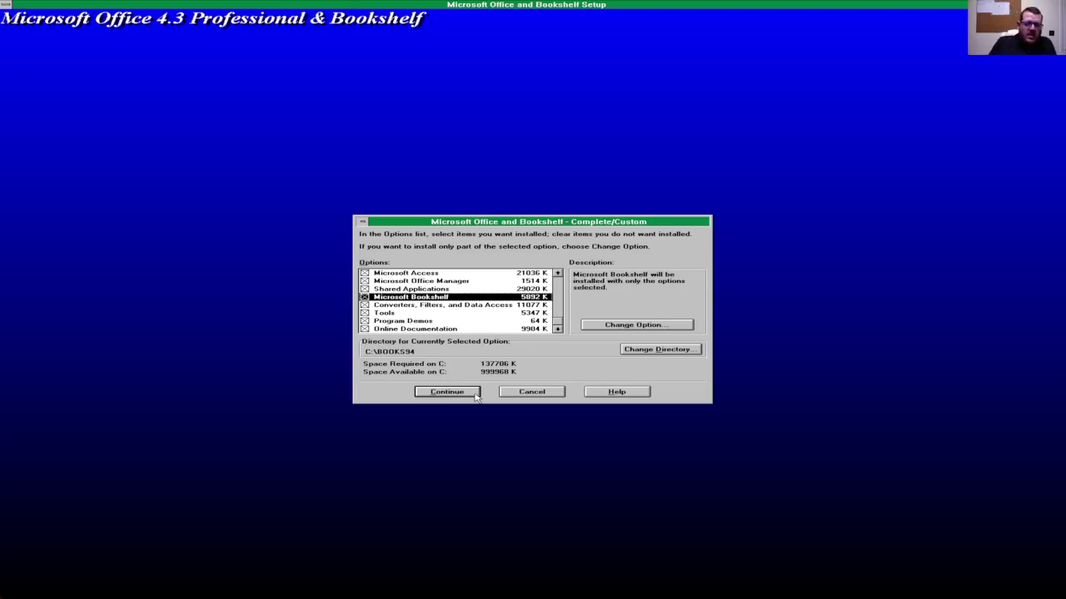
left_click(474, 396)
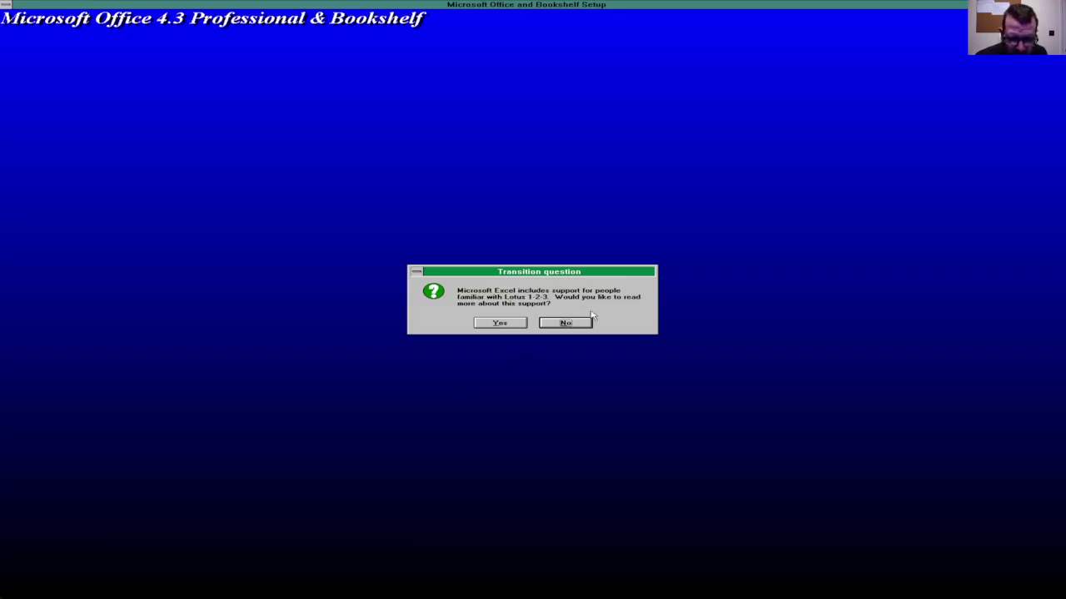
Step: Decline Lotus 1-2-3 help. Accept Graph 5.0 auto-update, WordPerfect help, QuickShelf at startup and Word–Bookshelf integration
left_click(566, 323)
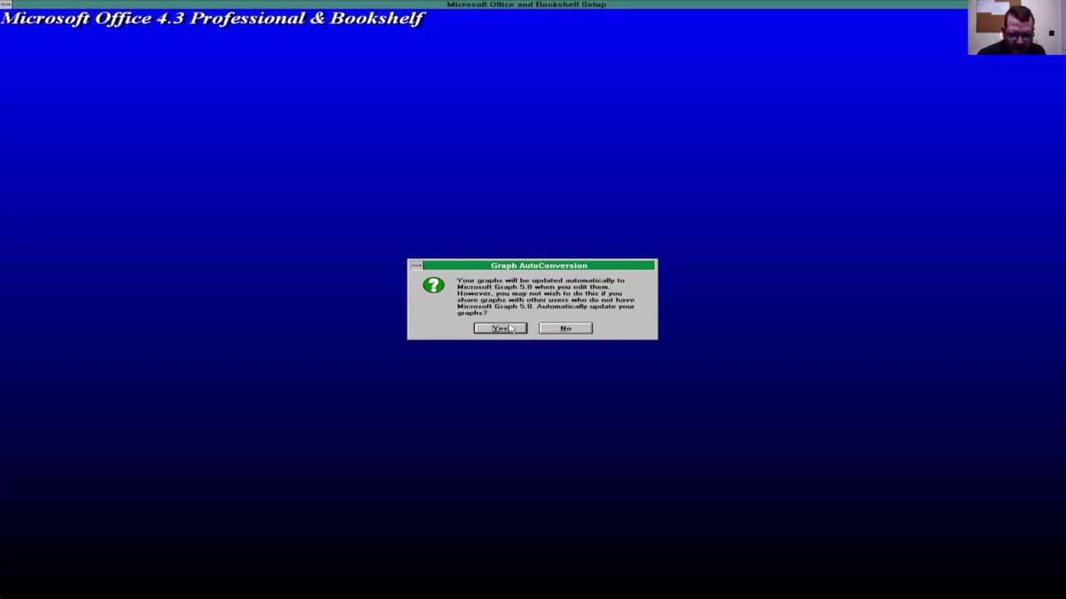
left_click(510, 329)
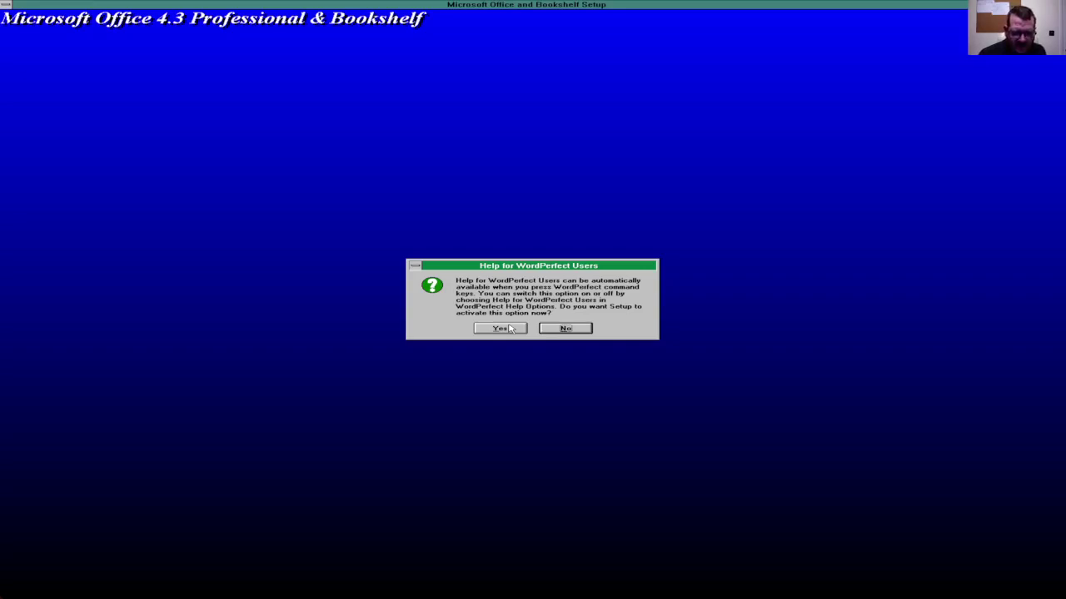
left_click(510, 329)
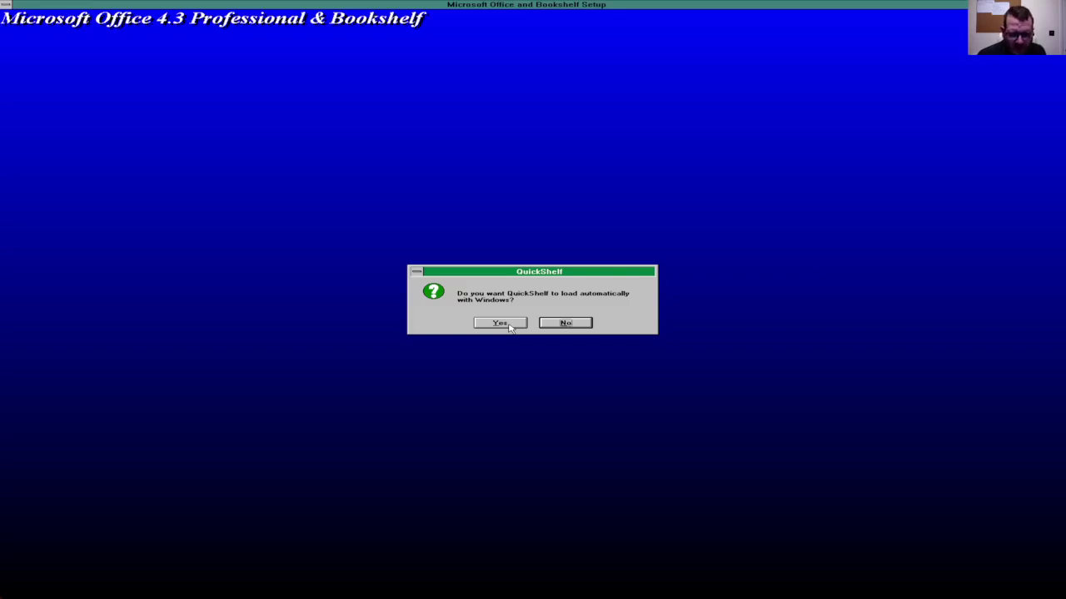
left_click(499, 323)
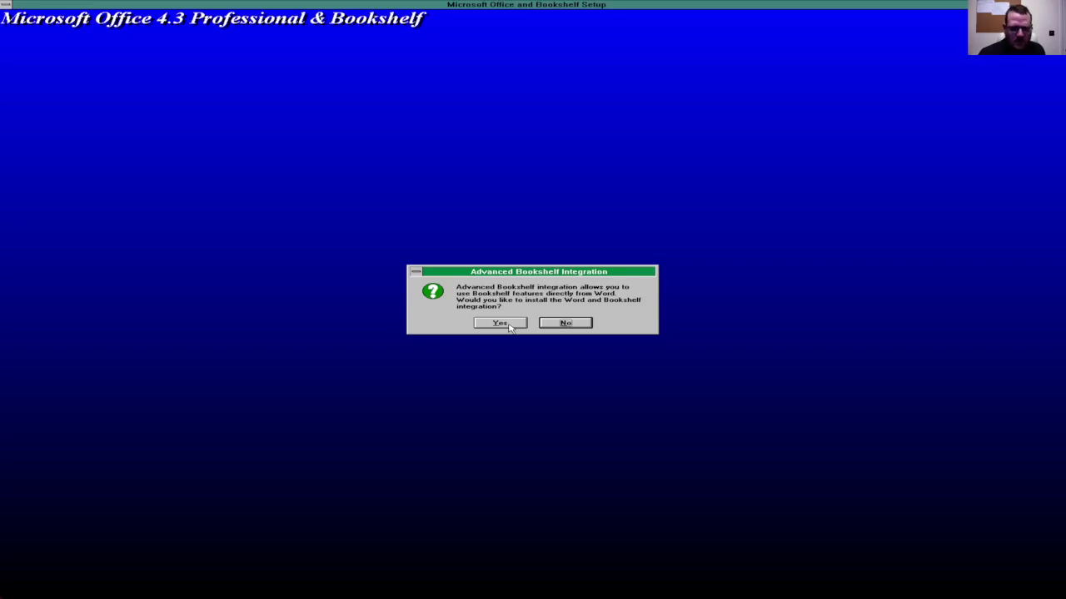
left_click(510, 328)
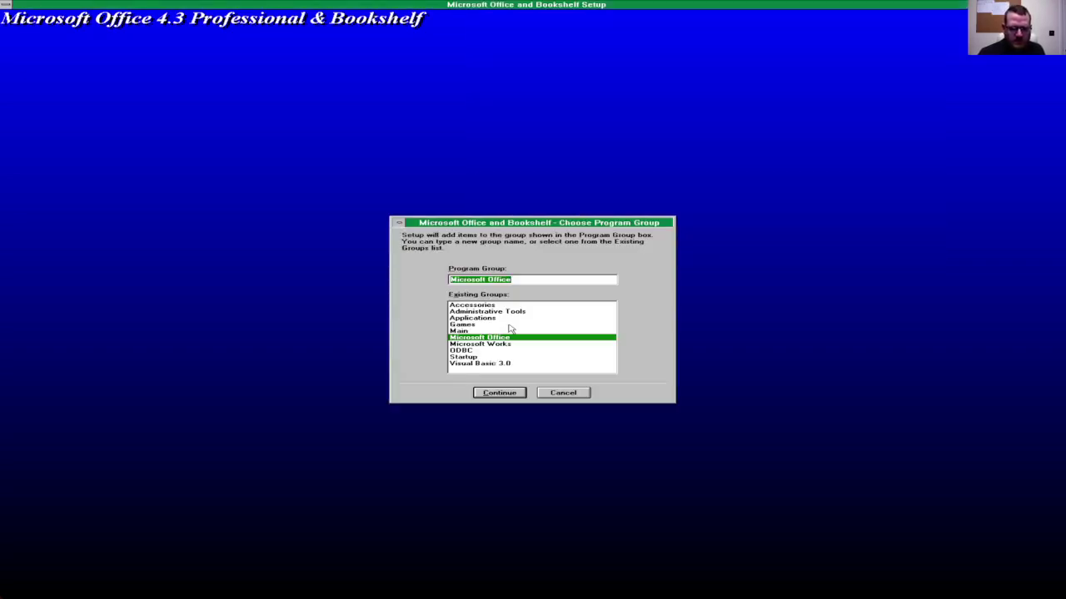
Step: Keep Microsoft Office as the program group and let Setup finish installing
left_click(503, 395)
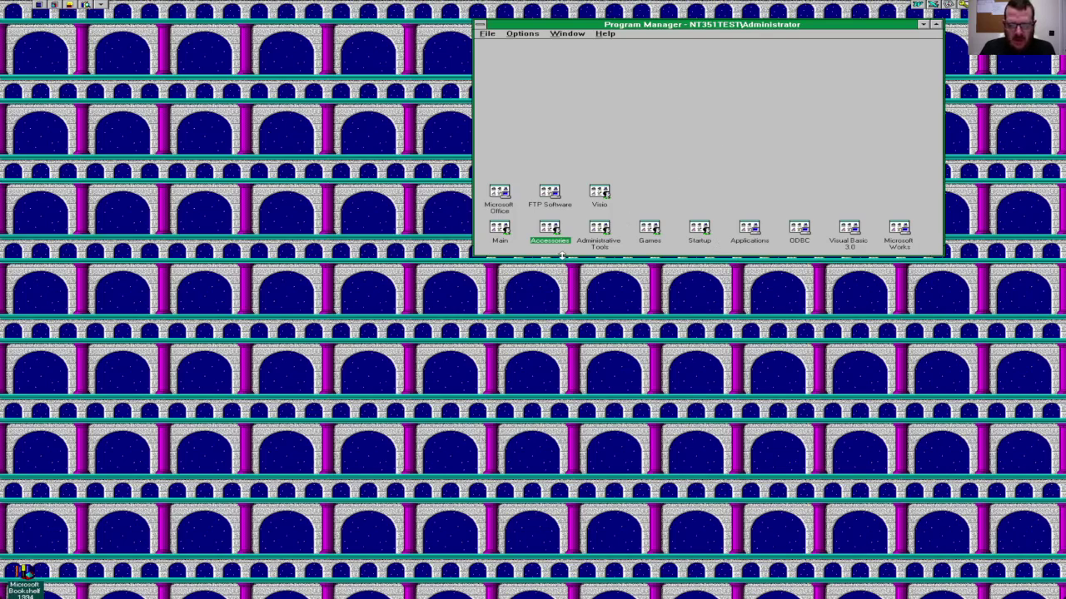
Step: Launch Disk Administrator from the Administrative Tools group and acknowledge its first-run configuration notice
left_click(589, 243)
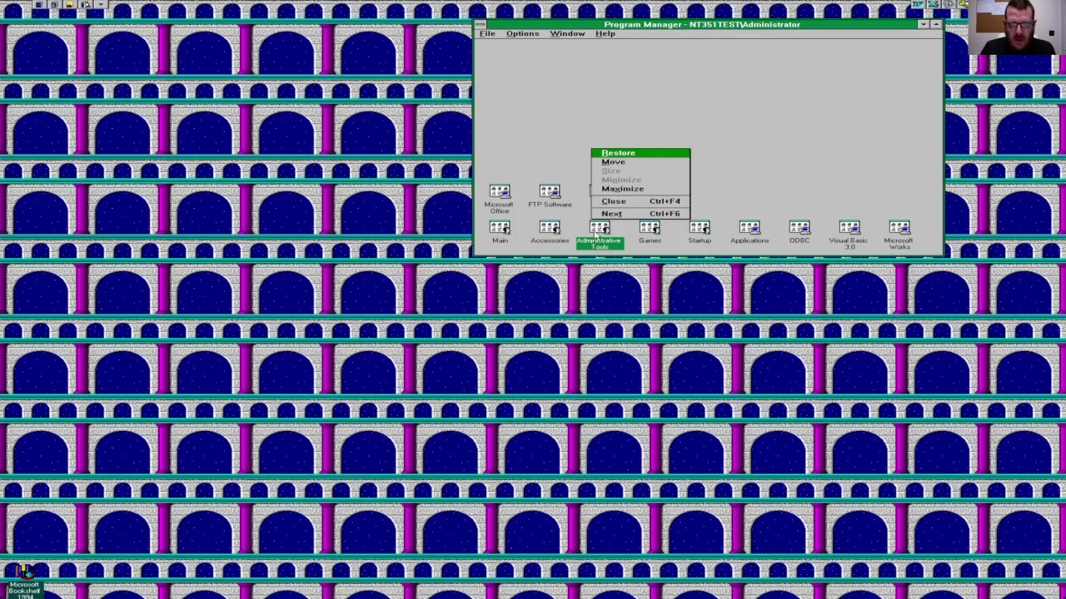
left_click(595, 236)
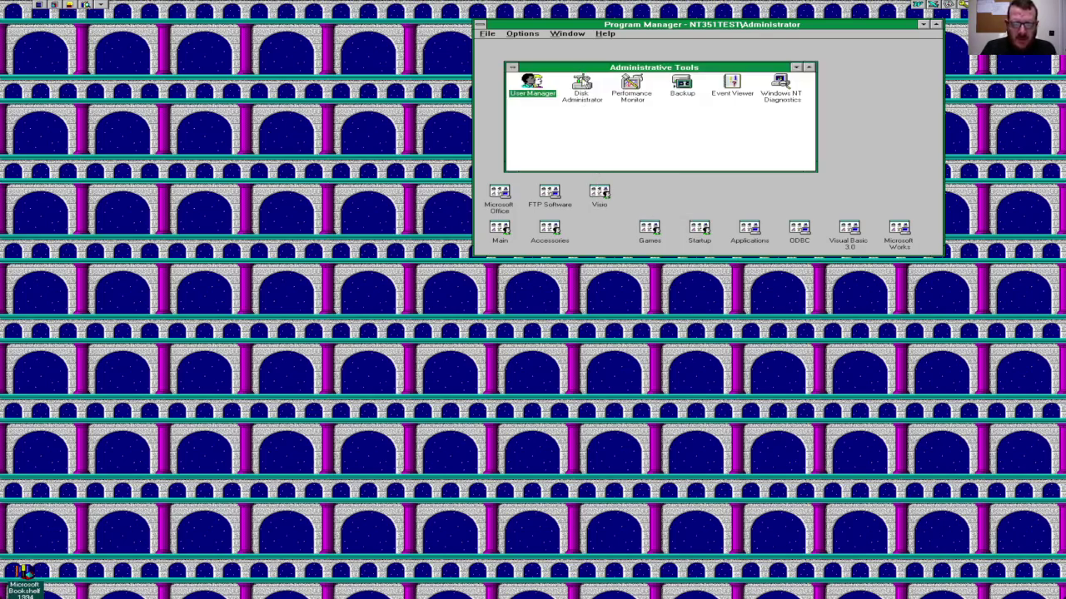
double_click(581, 81)
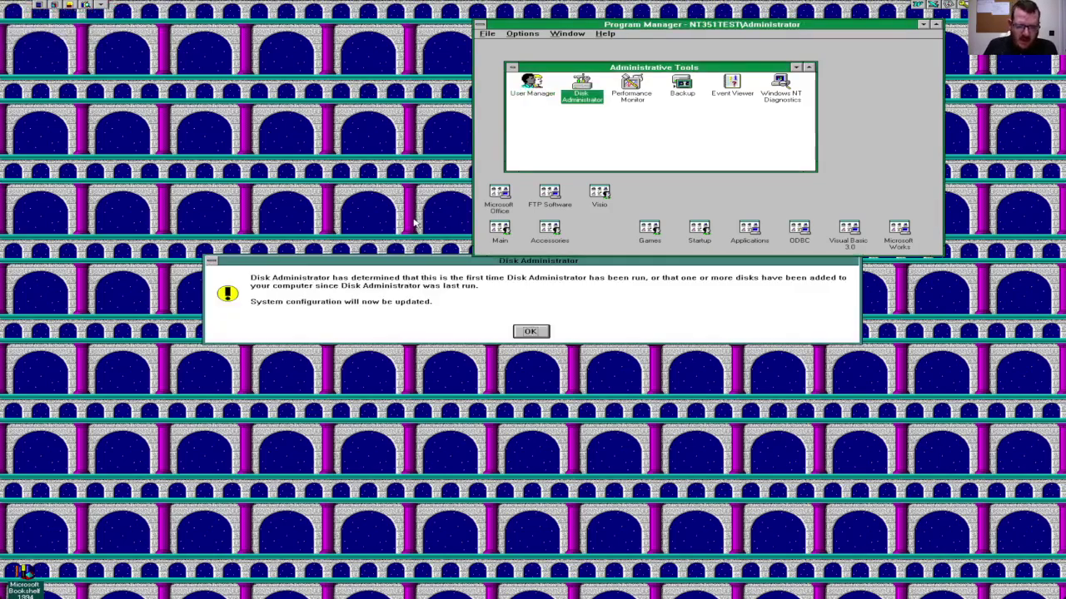
left_click(524, 335)
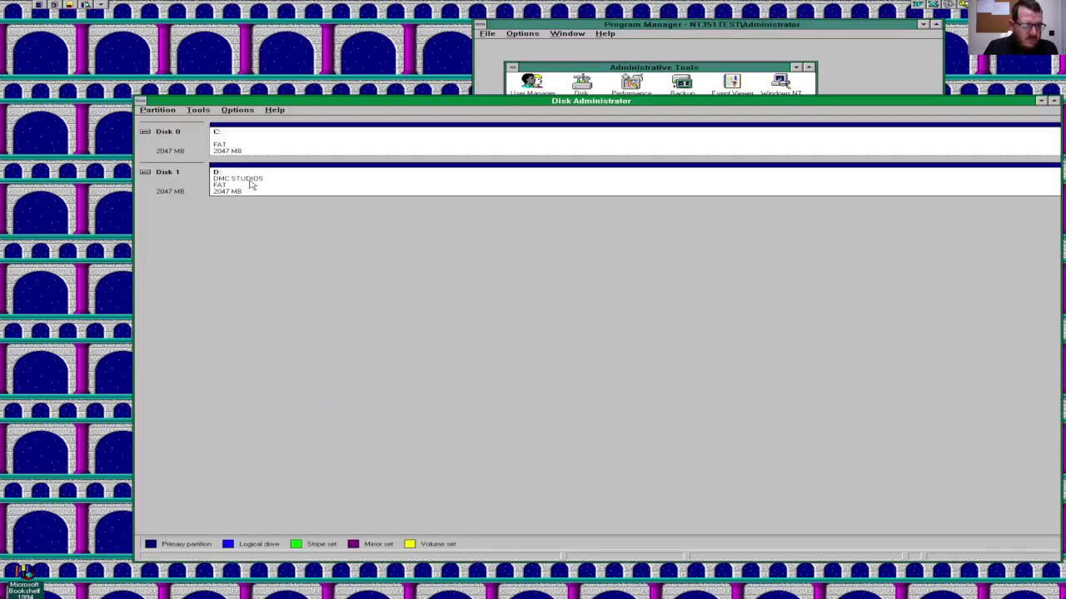
Step: Label the C: partition on Disk 0 as 'DMC Windows'
left_click(255, 143)
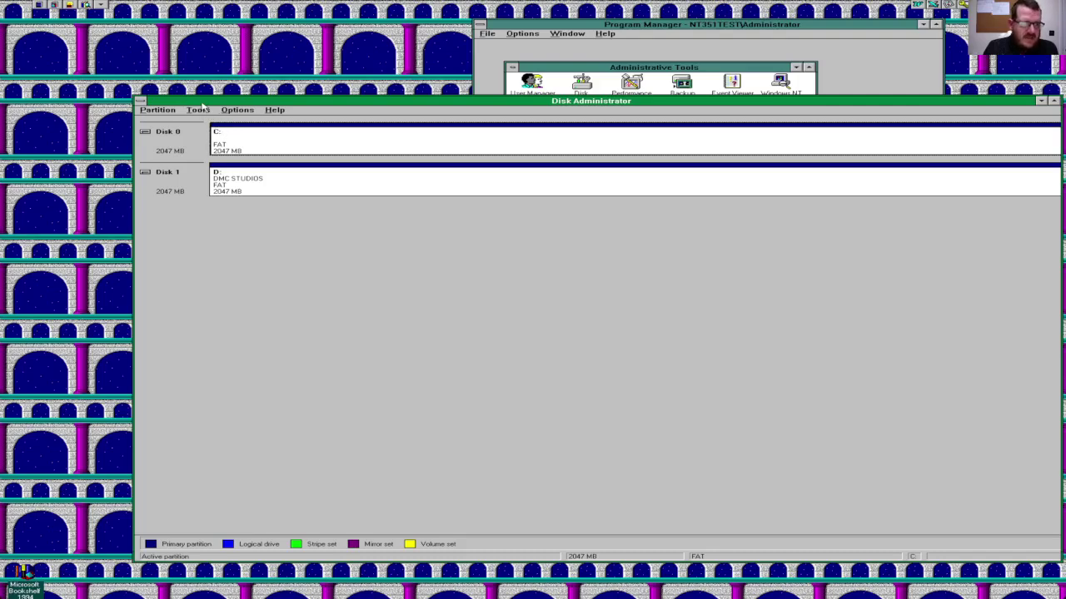
left_click(200, 110)
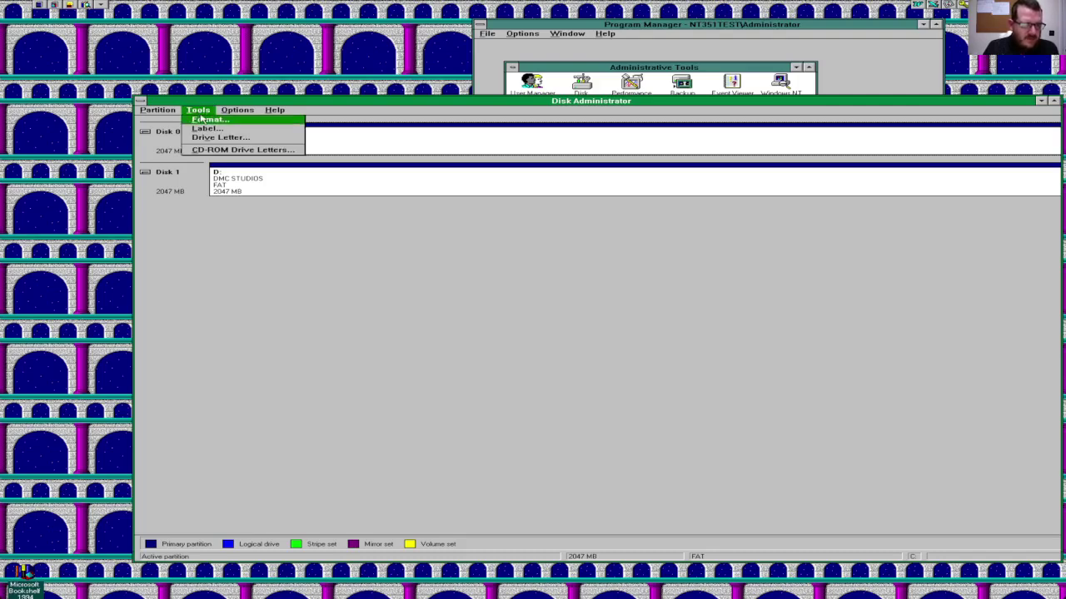
left_click(208, 129)
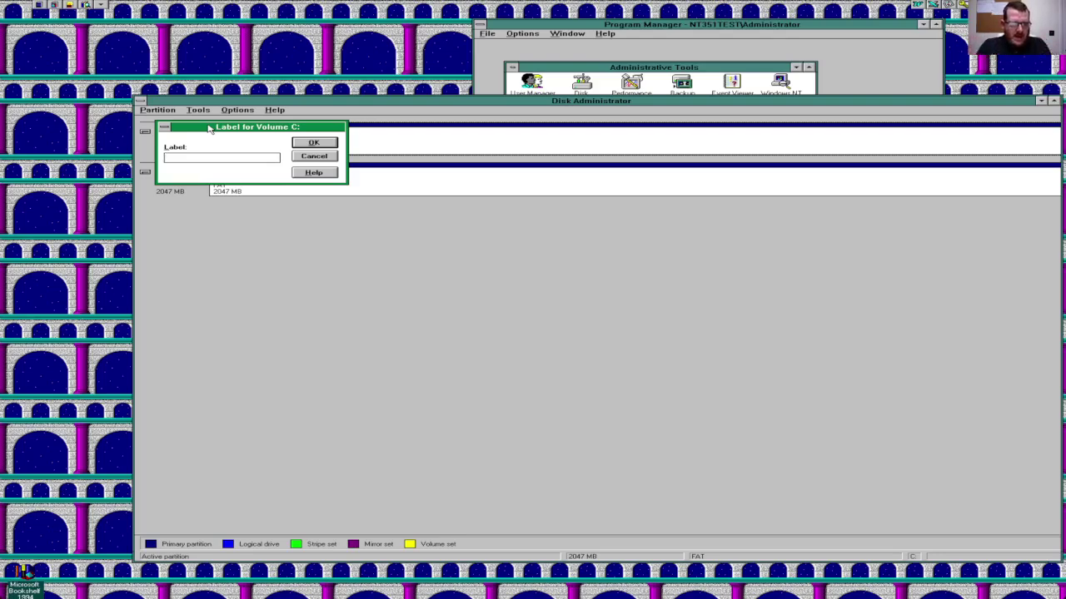
type("DM")
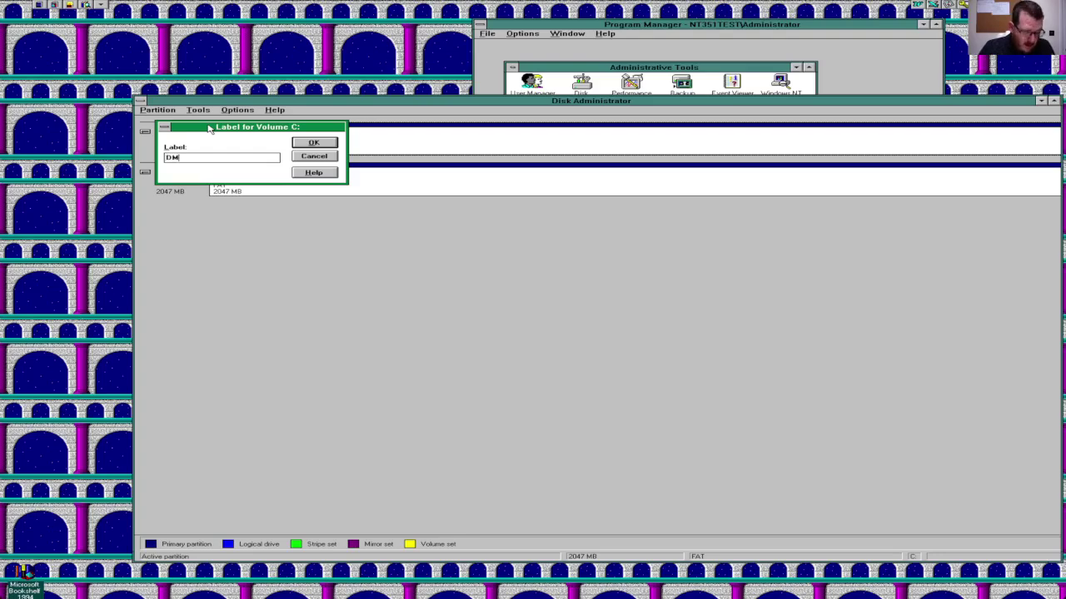
type("C Windows")
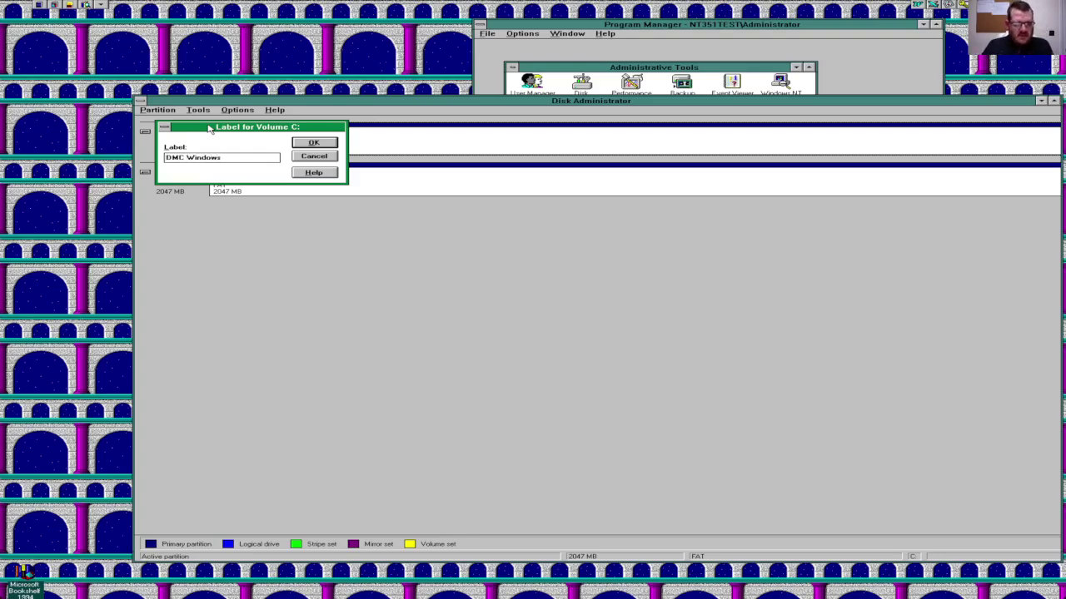
key("Return")
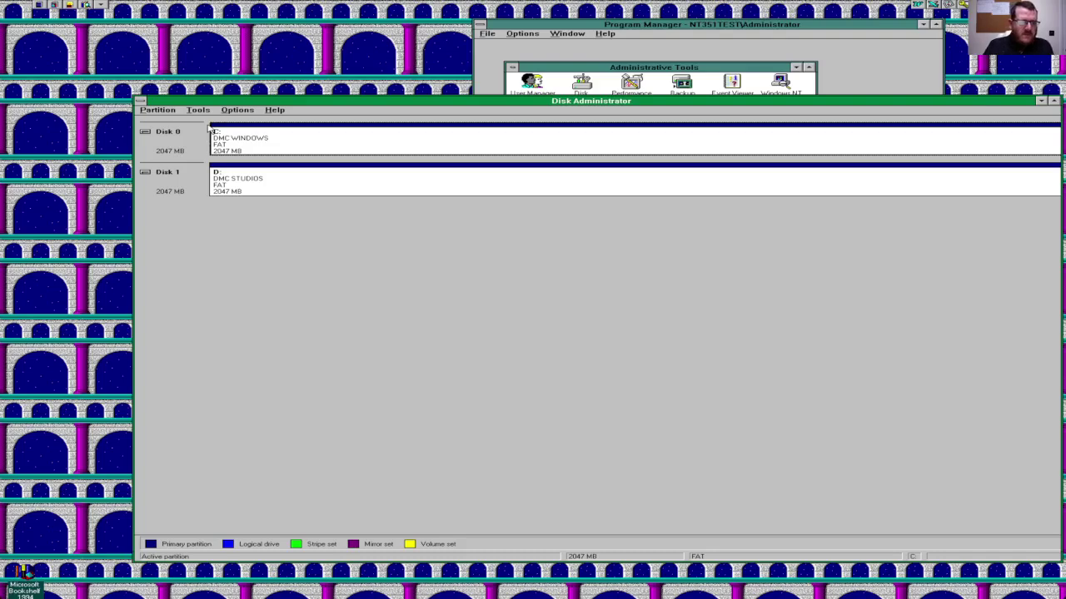
Step: Exit Disk Administrator from the Partition menu
left_click(169, 110)
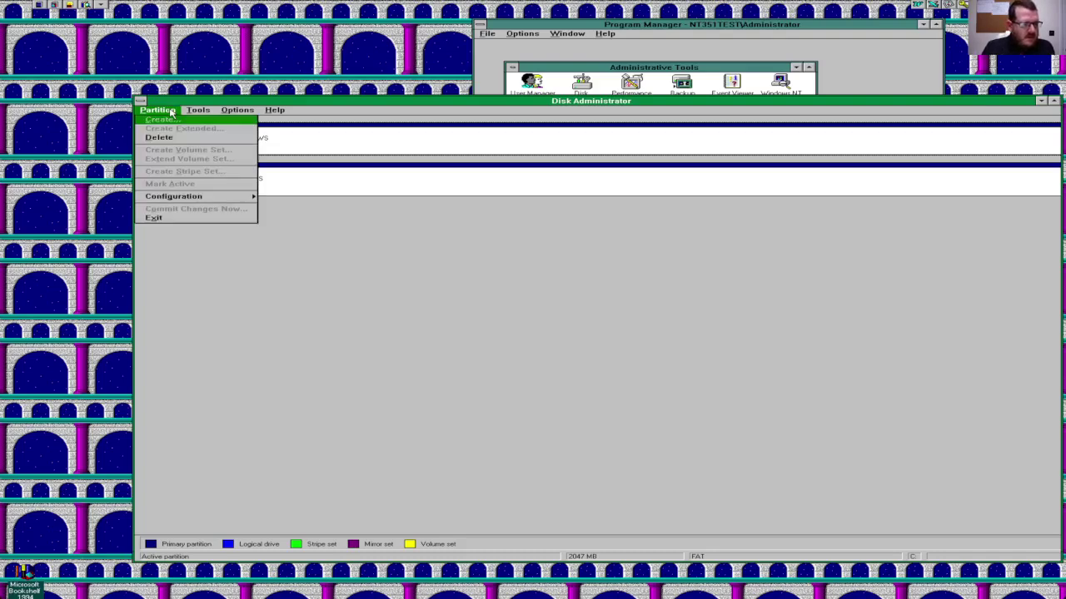
left_click(220, 325)
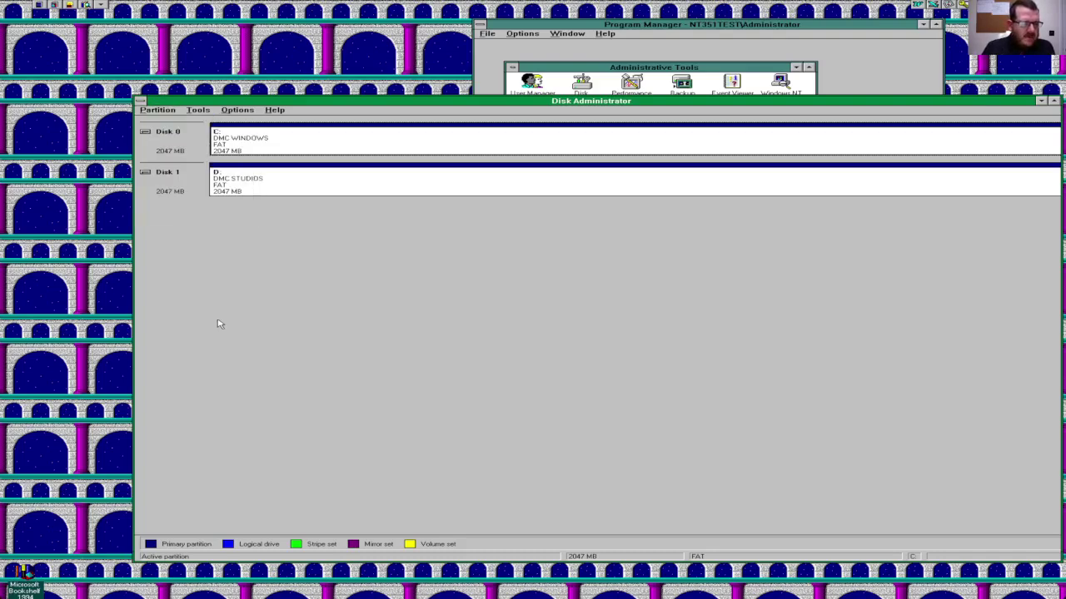
left_click(157, 111)
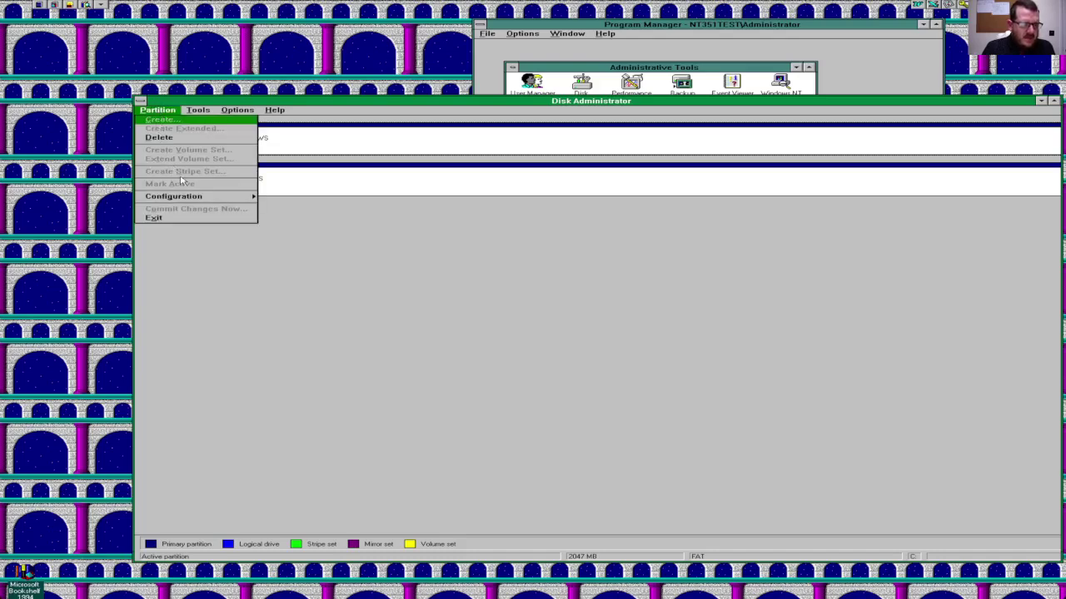
left_click(200, 219)
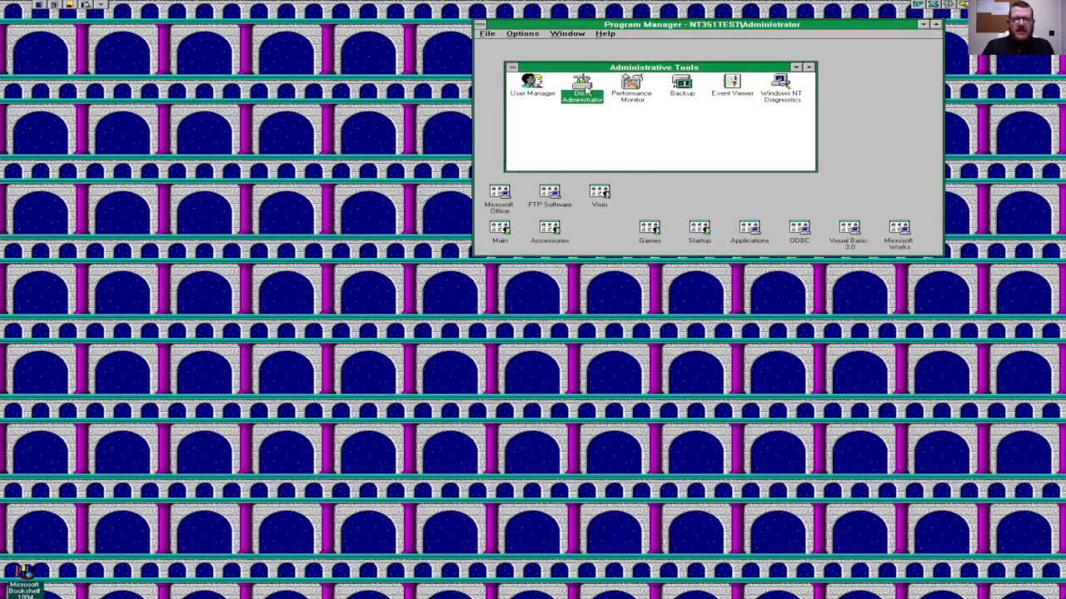
left_click(513, 67)
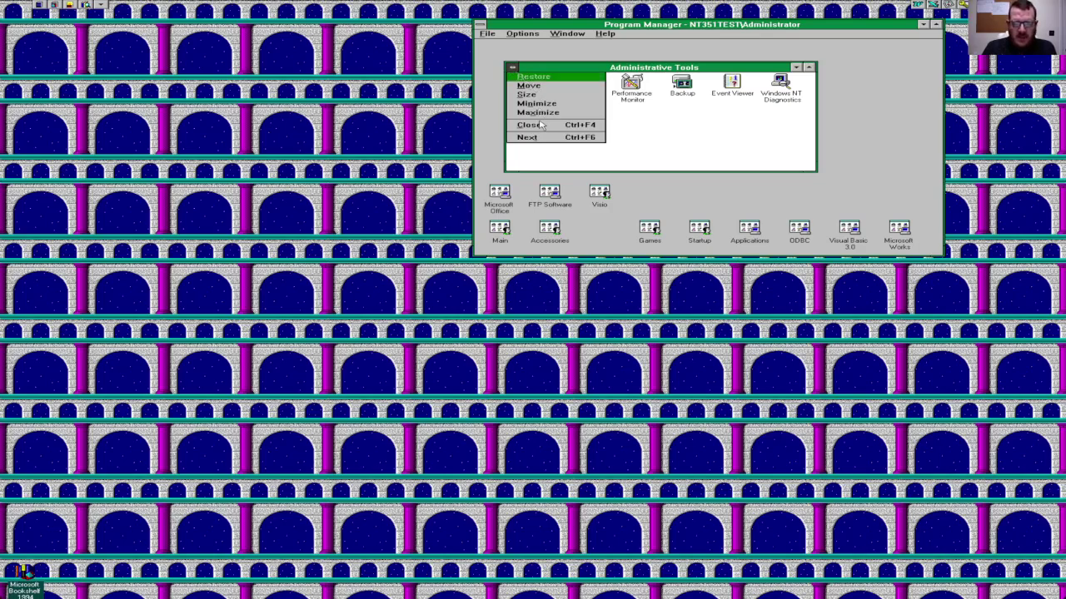
left_click(646, 132)
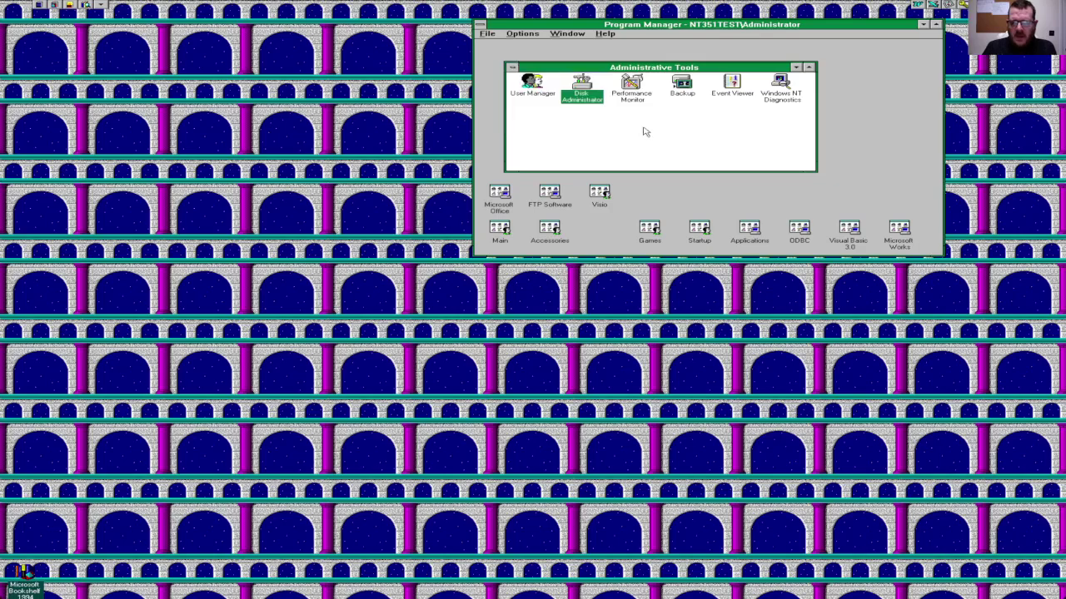
double_click(769, 97)
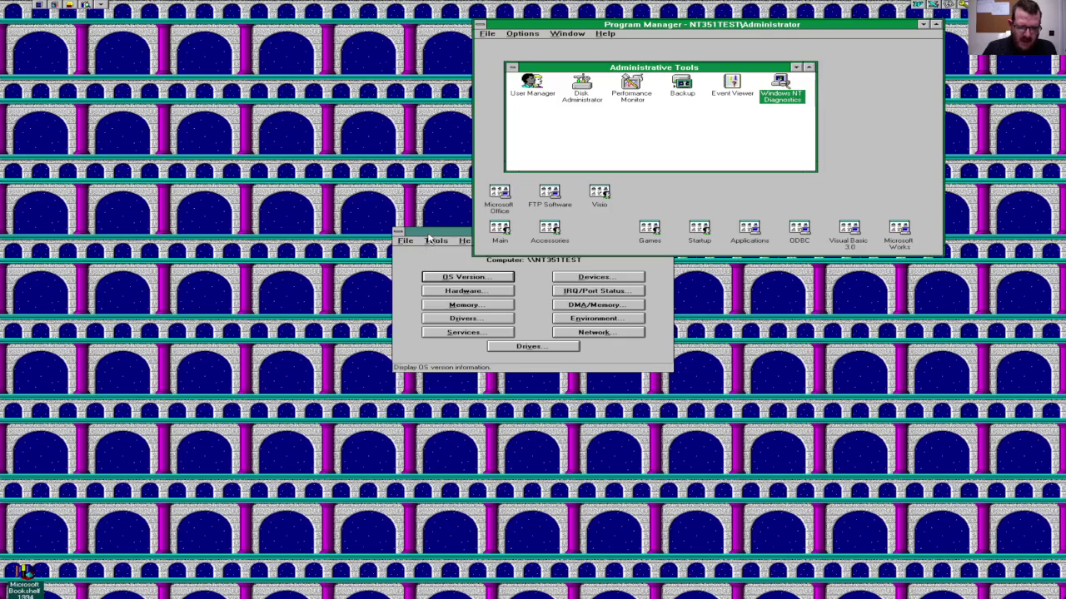
left_click(481, 280)
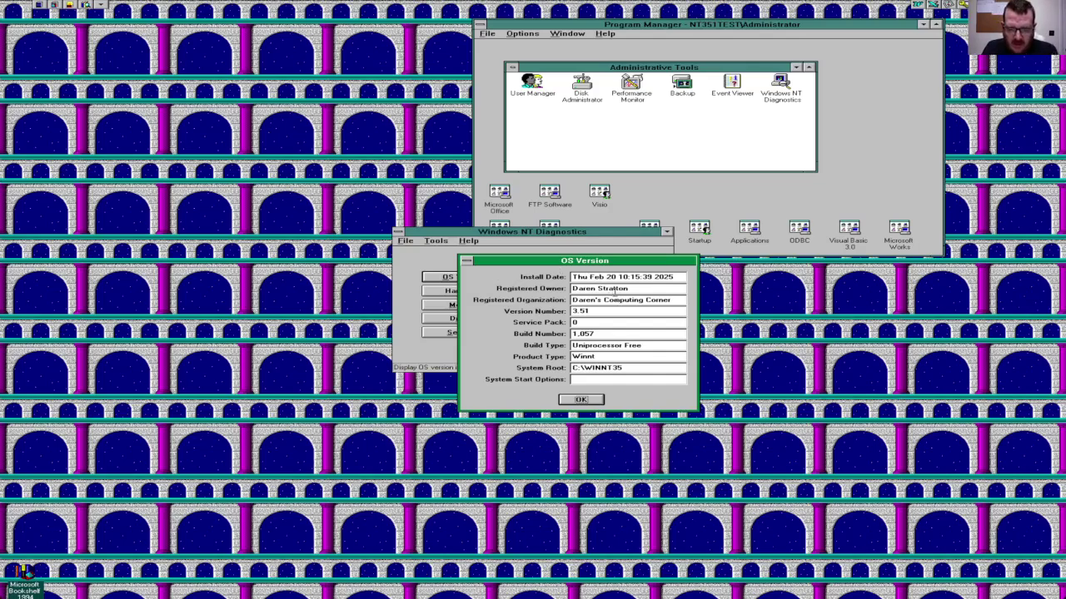
left_click_drag(616, 290, 630, 289)
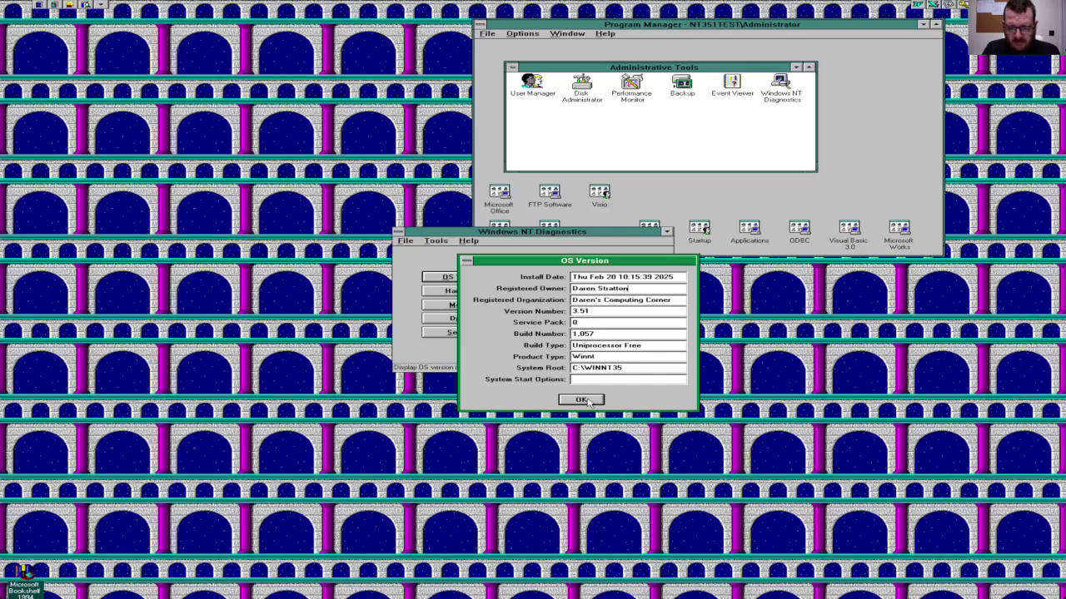
left_click(582, 401)
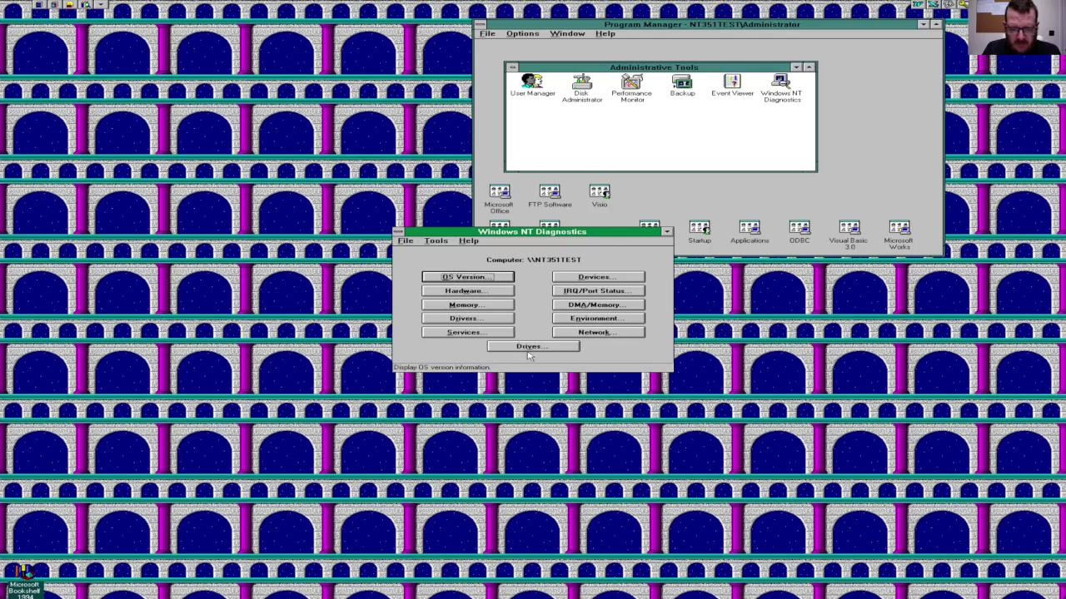
left_click(566, 305)
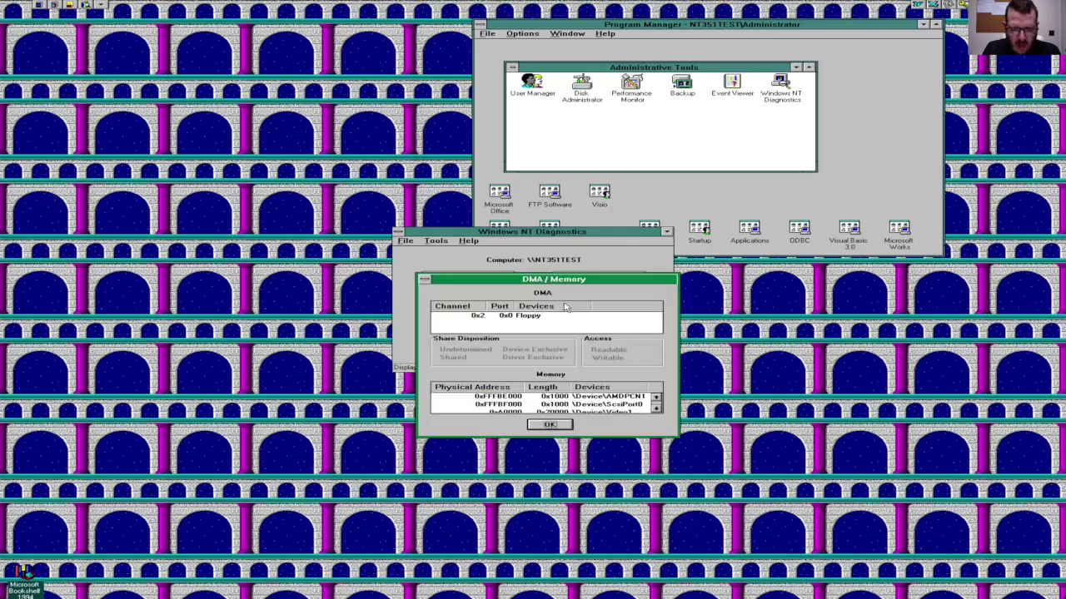
left_click(549, 424)
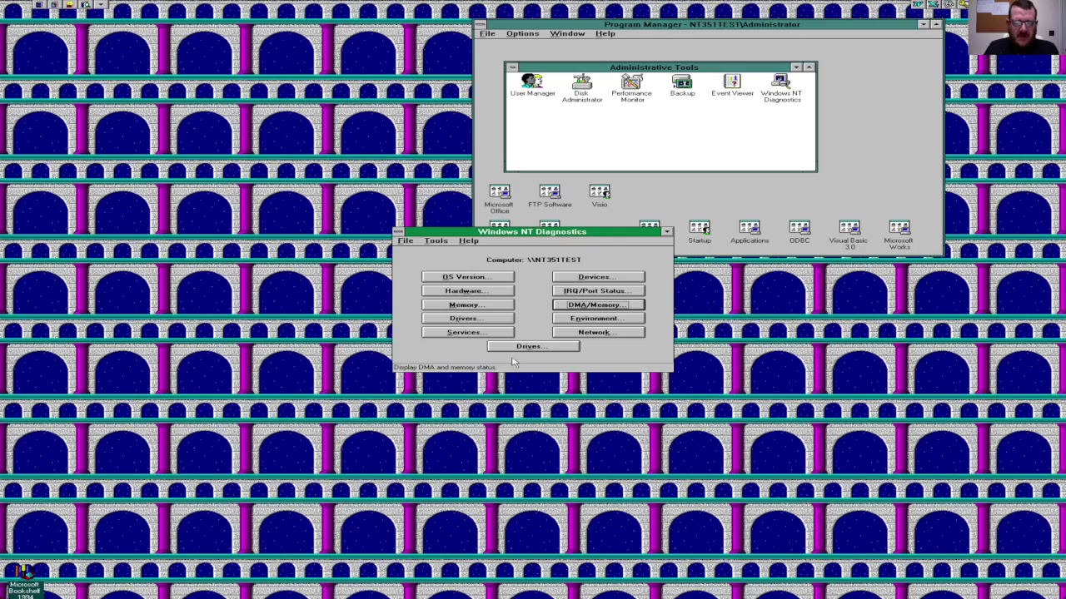
left_click(434, 240)
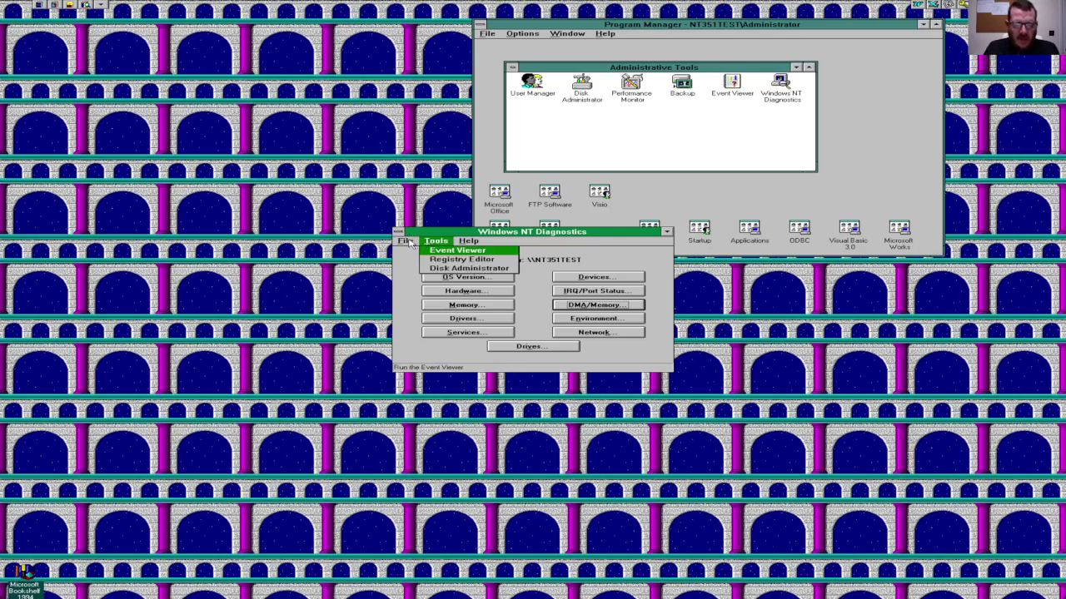
left_click(406, 242)
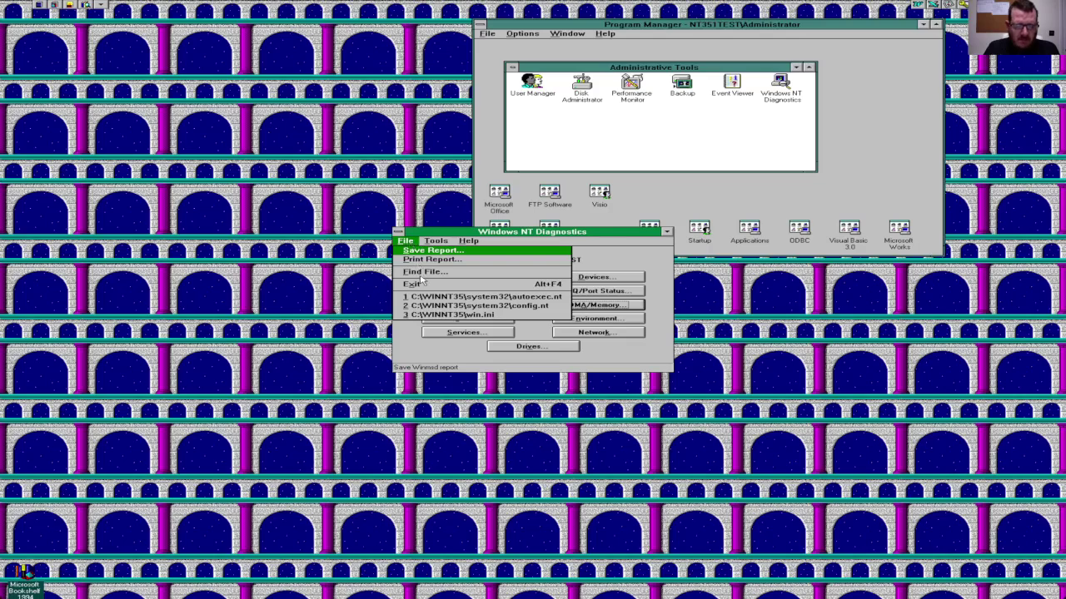
left_click(417, 284)
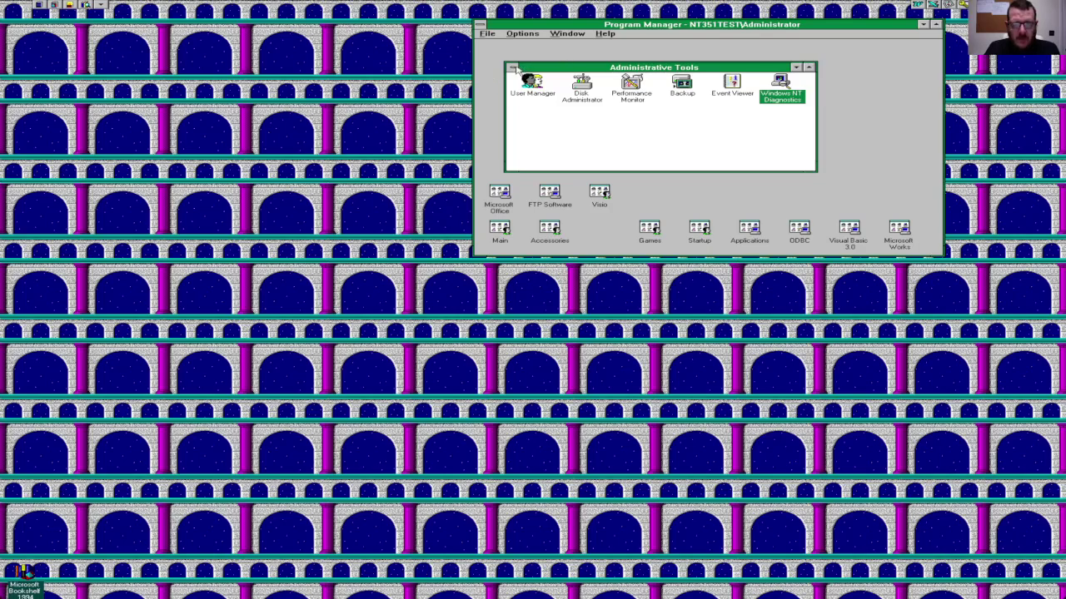
Step: Minimize the Administrative Tools and Microsoft Works groups to icons, then open the Microsoft Office group
left_click(513, 67)
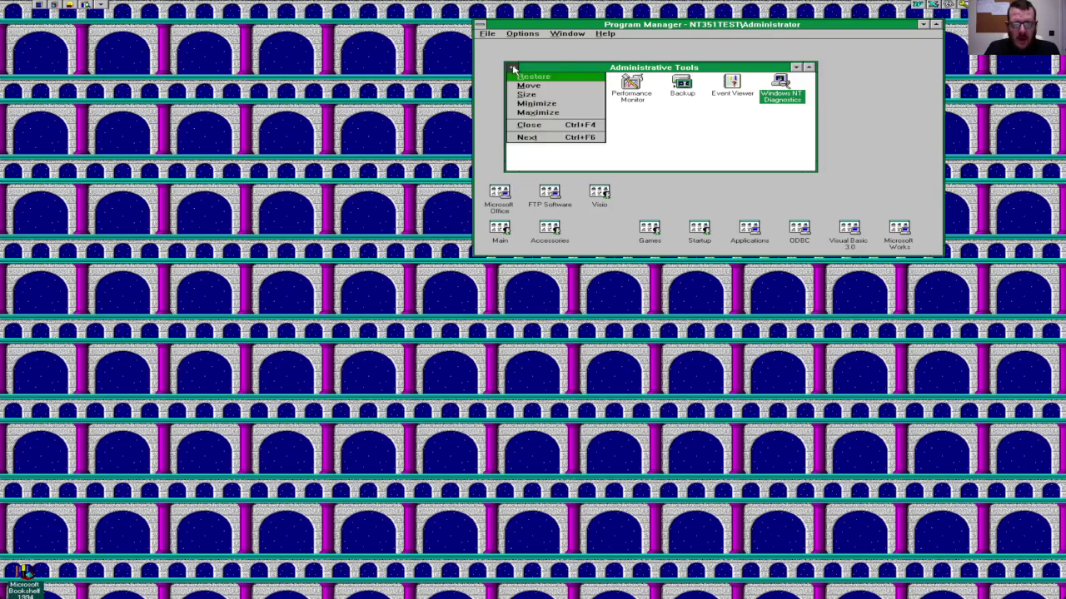
left_click(547, 126)
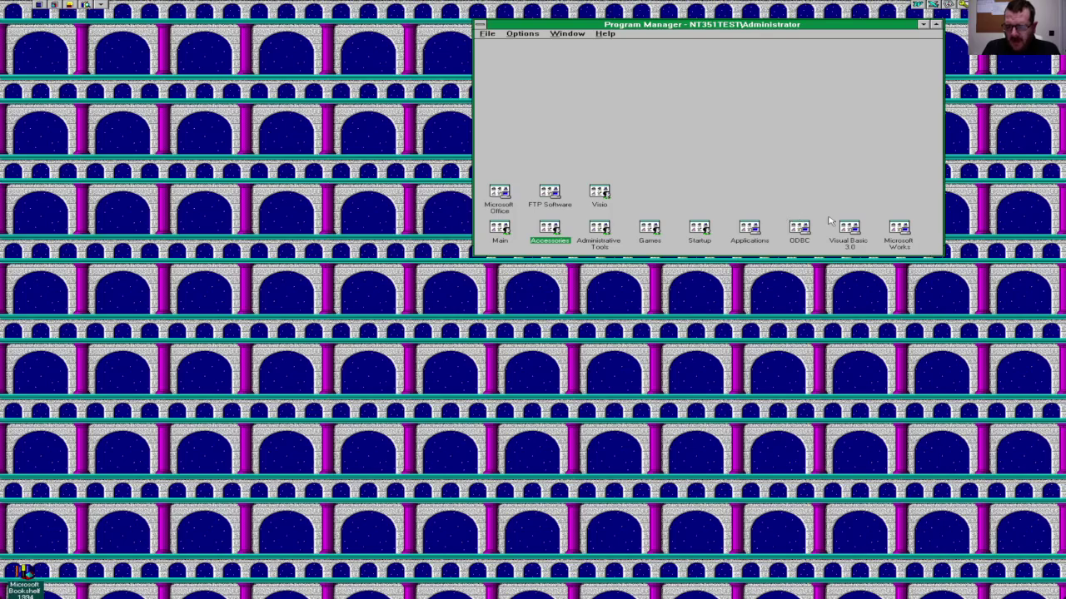
double_click(899, 228)
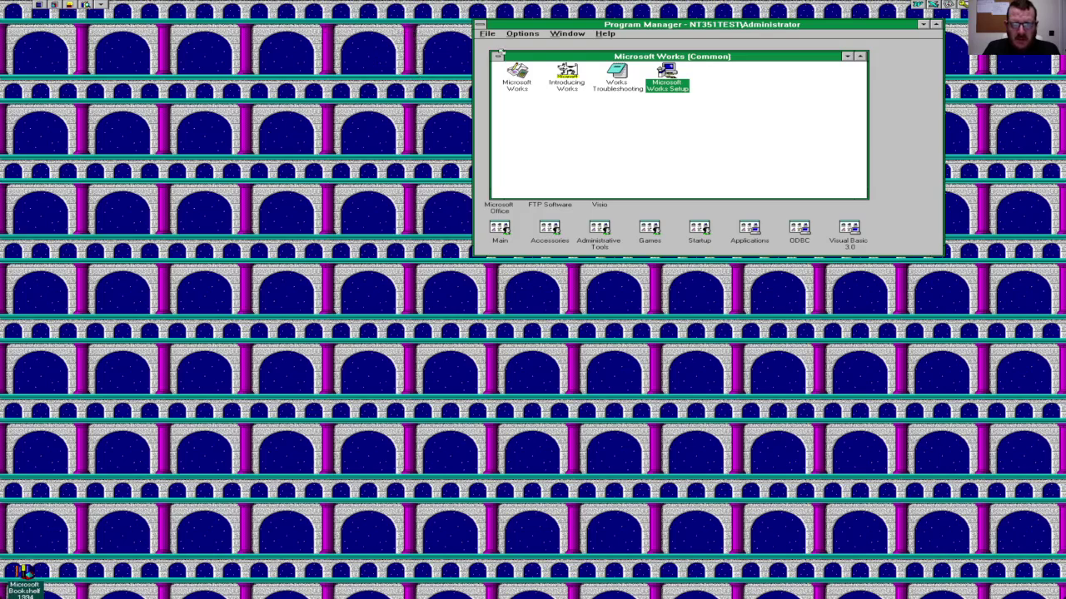
left_click(498, 56)
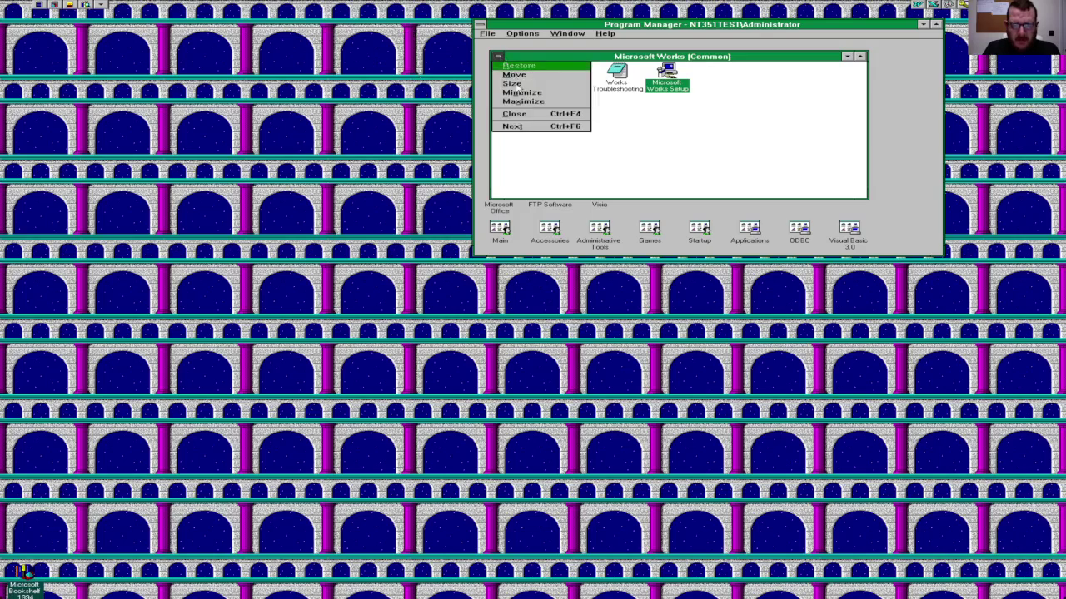
left_click(563, 115)
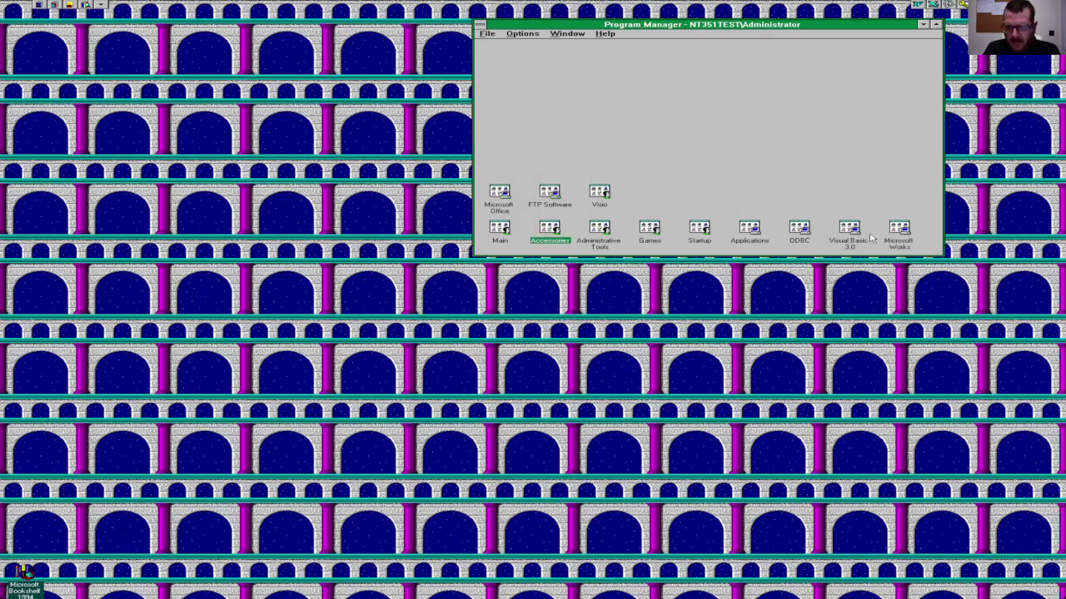
double_click(500, 195)
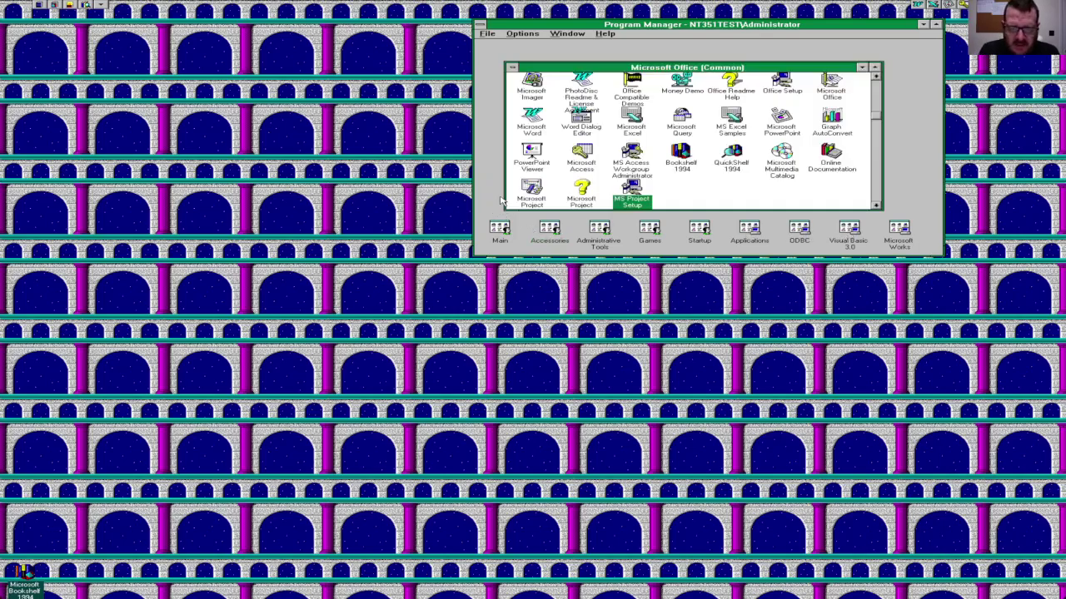
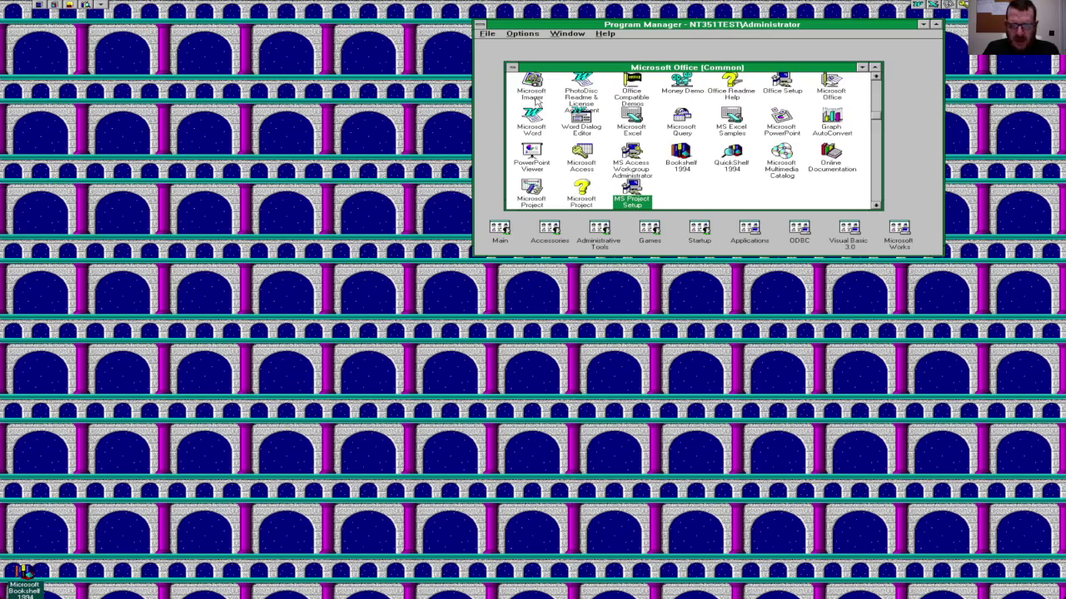
Step: Start Microsoft Imager, then quit it from the File menu
double_click(533, 87)
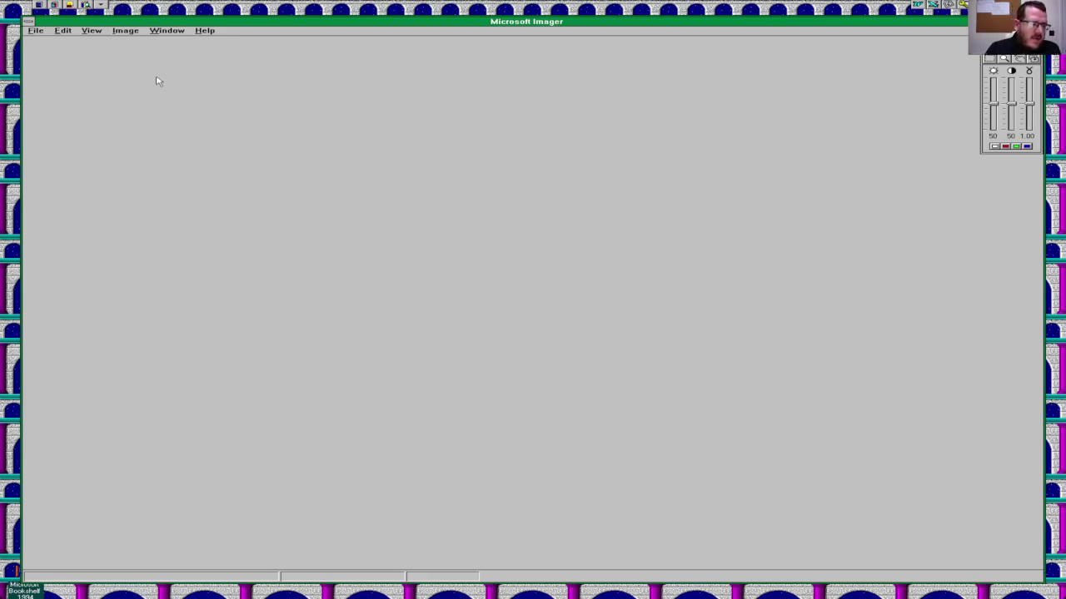
left_click(36, 31)
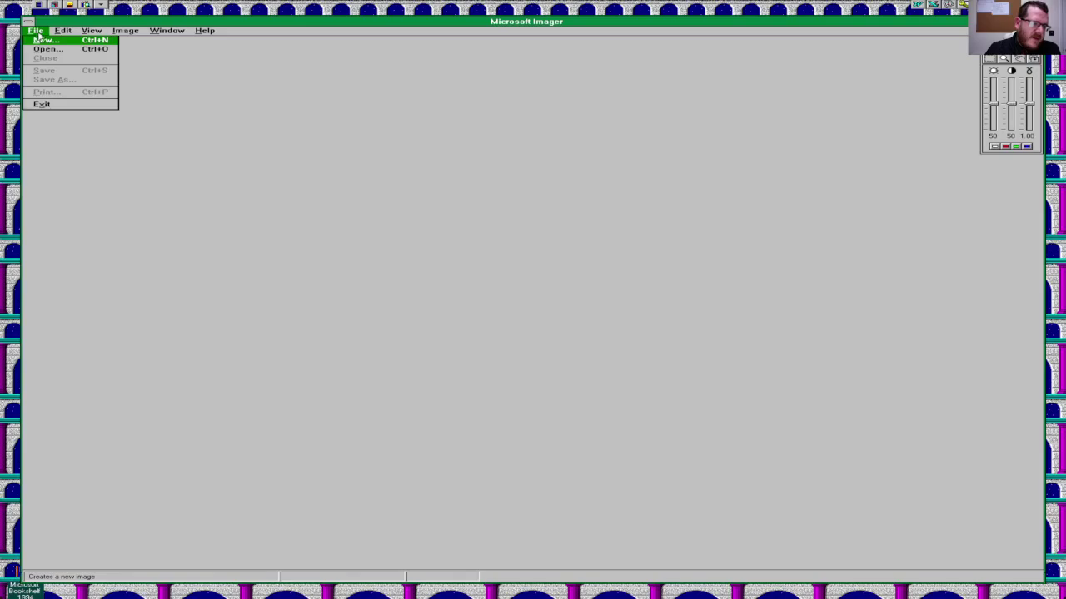
left_click(63, 106)
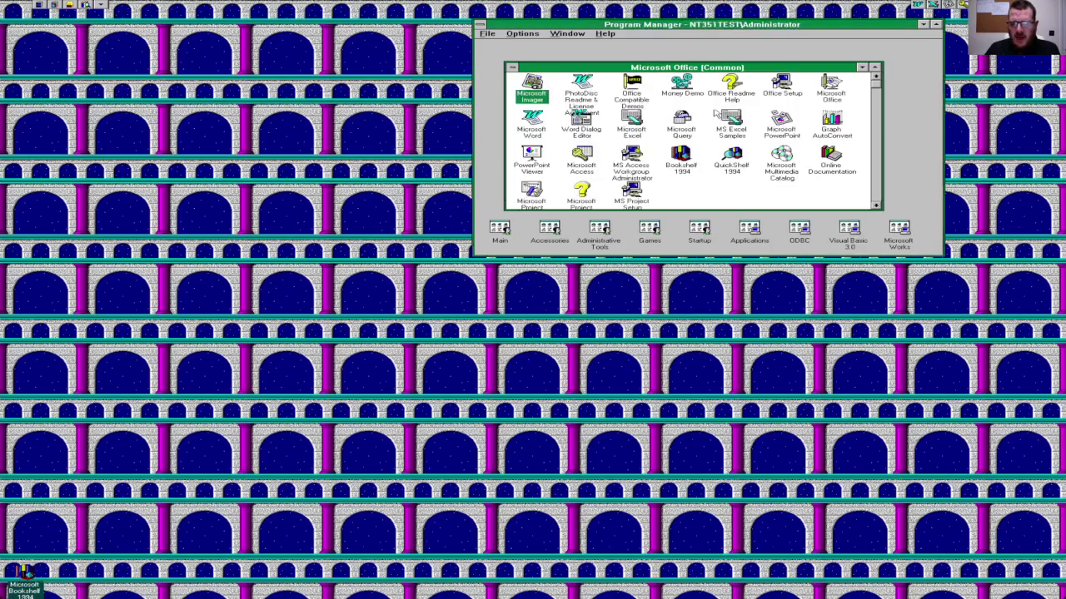
Step: Try the Money demo: enter date 11/3/93 and payee 'G' in the checking register, then quit
double_click(690, 98)
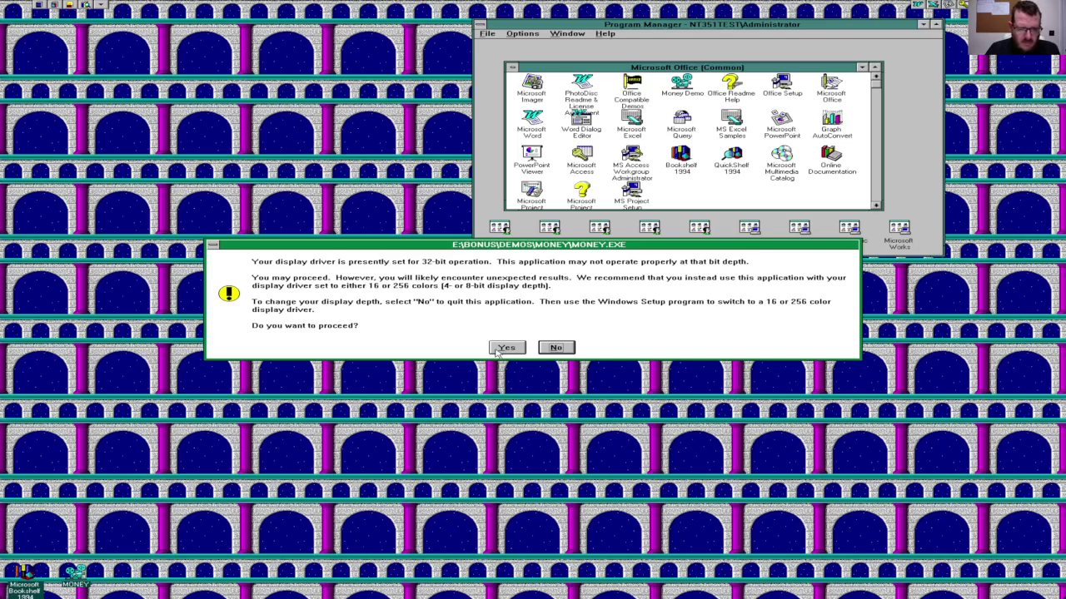
left_click(503, 349)
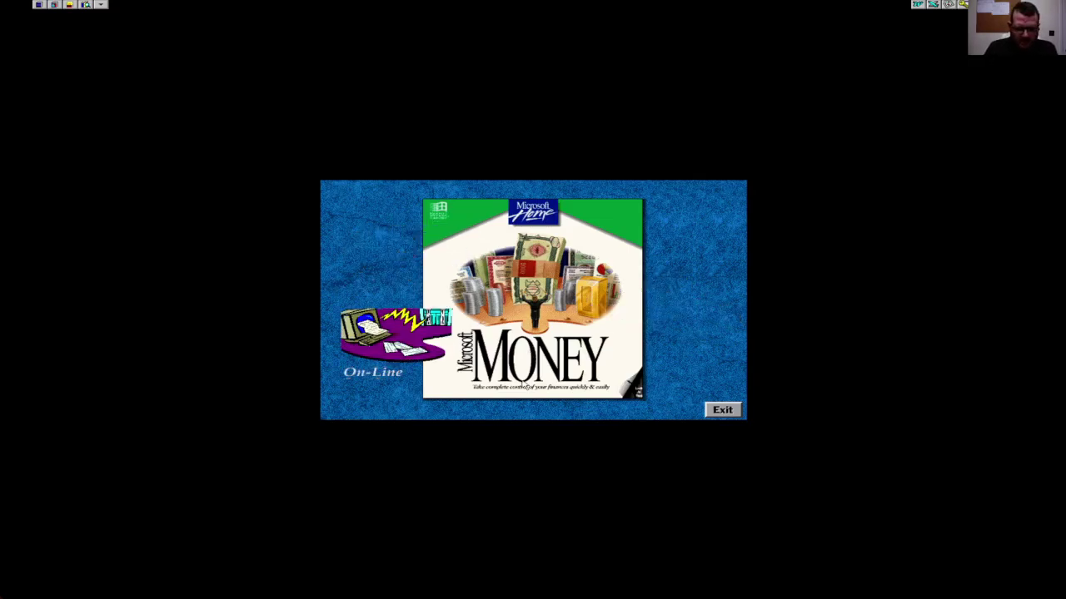
left_click(524, 385)
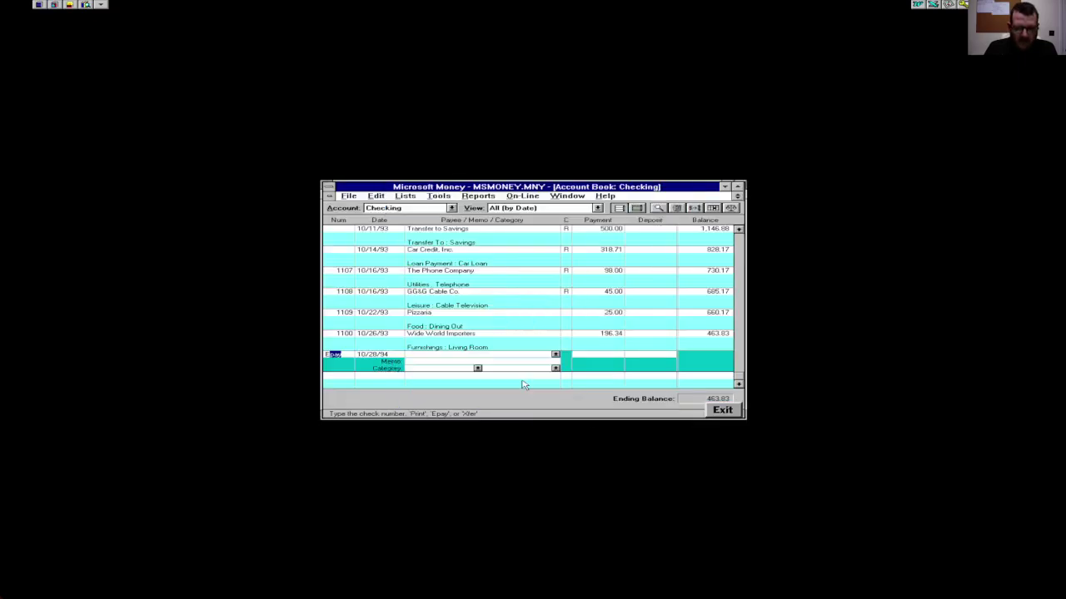
key("Tab")
type("11/3/93")
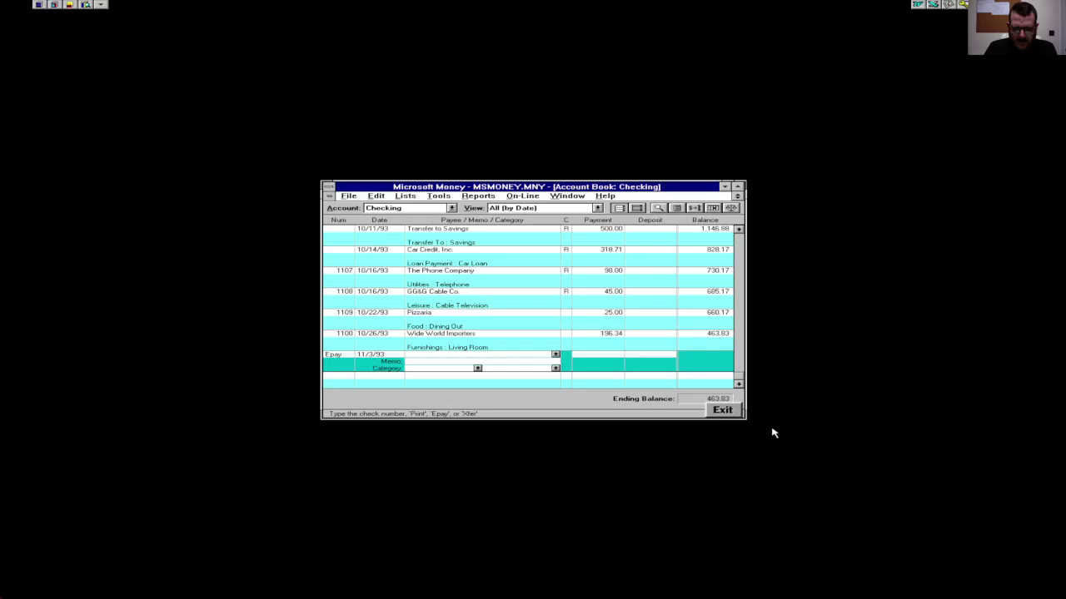
key("Tab")
type("G")
left_click(714, 409)
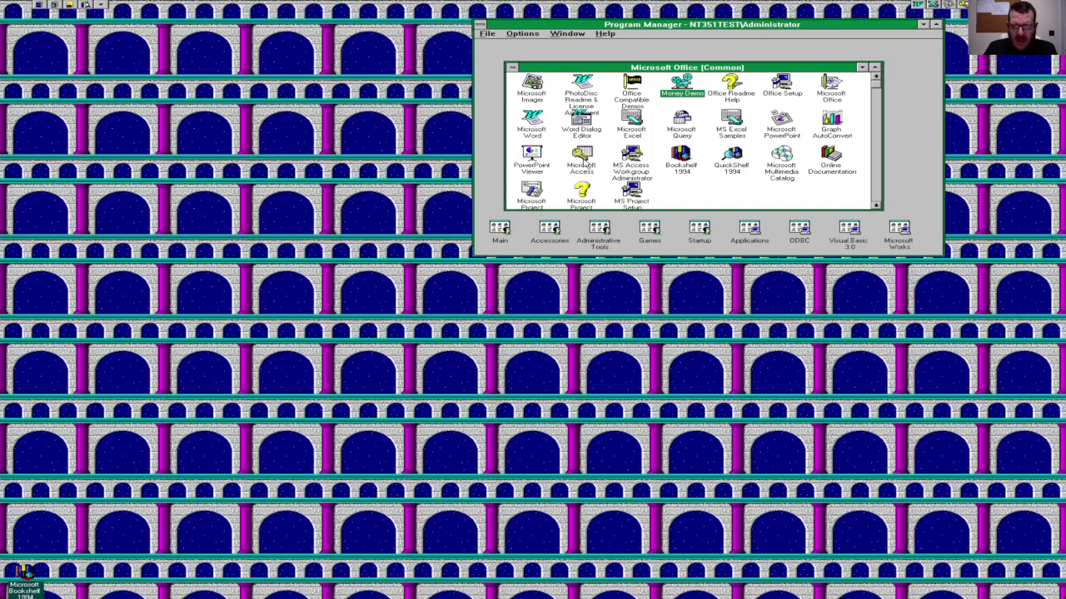
Step: Launch Microsoft Access, turn off the startup card and close the Cue Cards
left_click(583, 158)
double_click(586, 164)
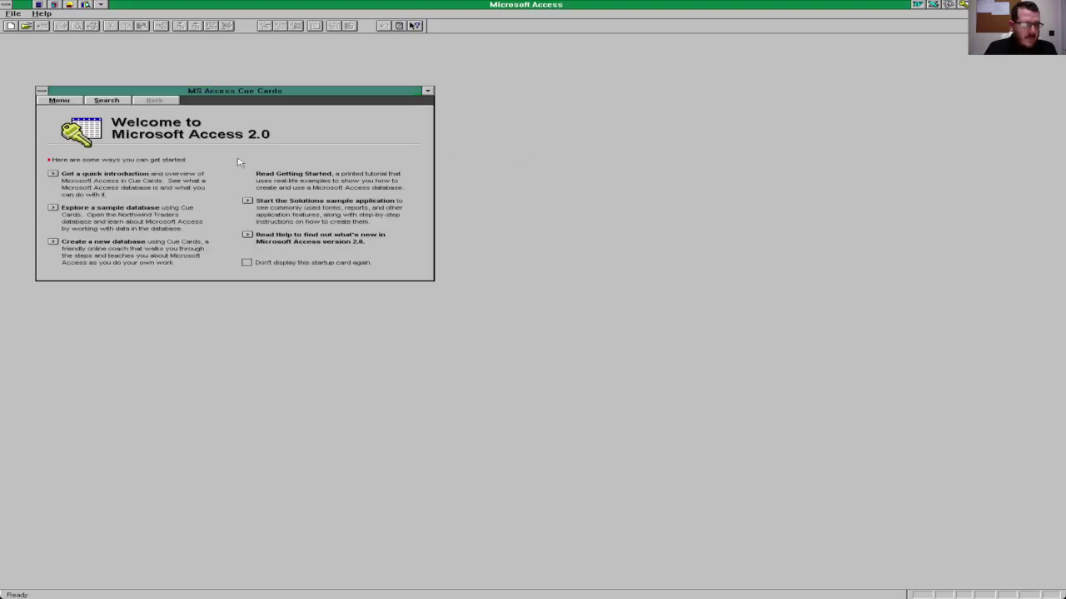
left_click(247, 262)
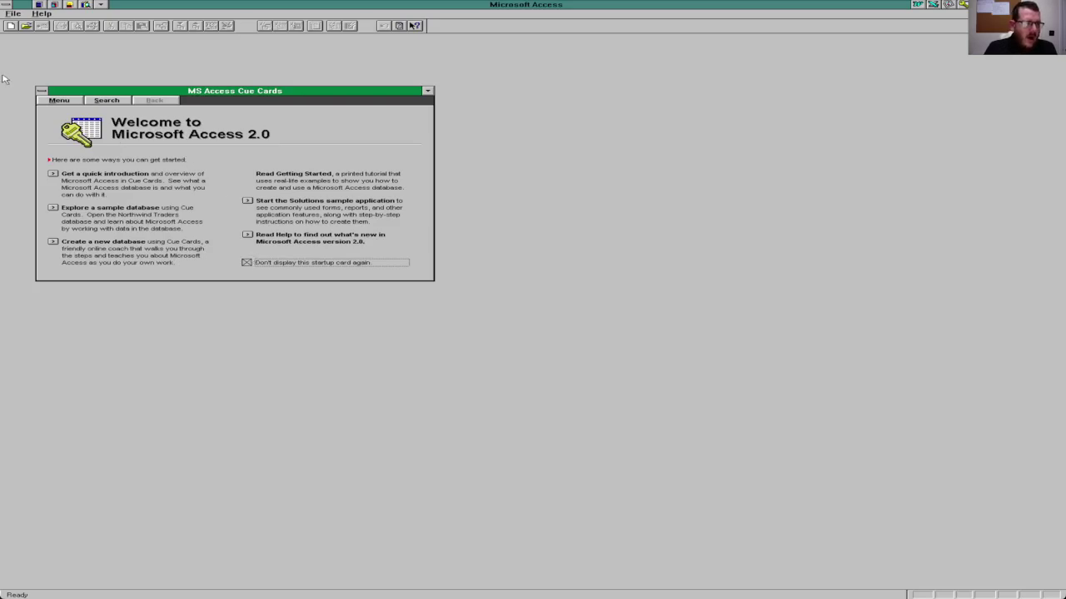
left_click(42, 91)
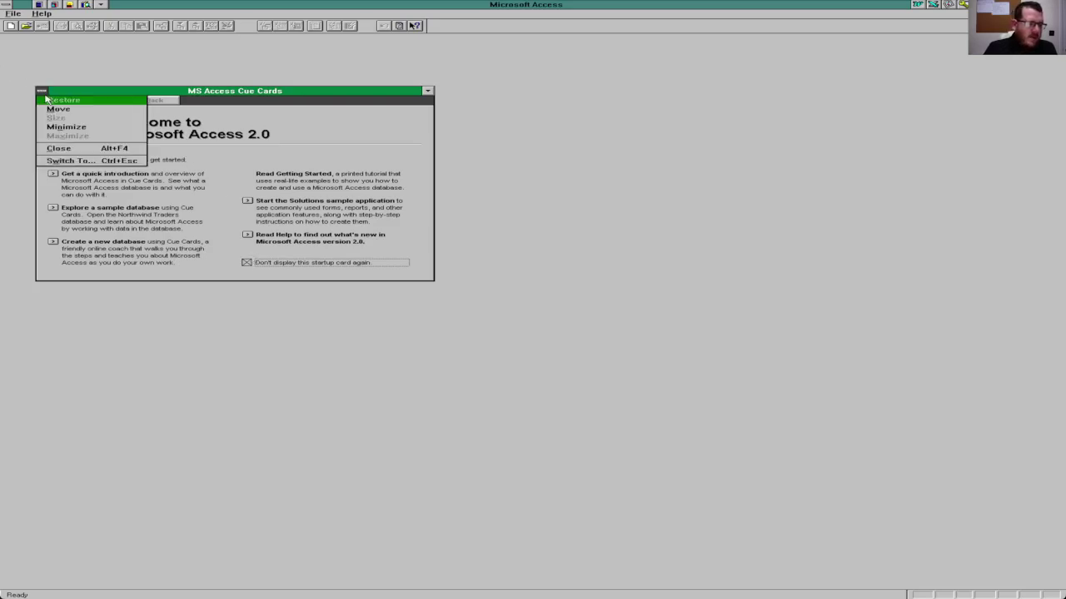
left_click(79, 151)
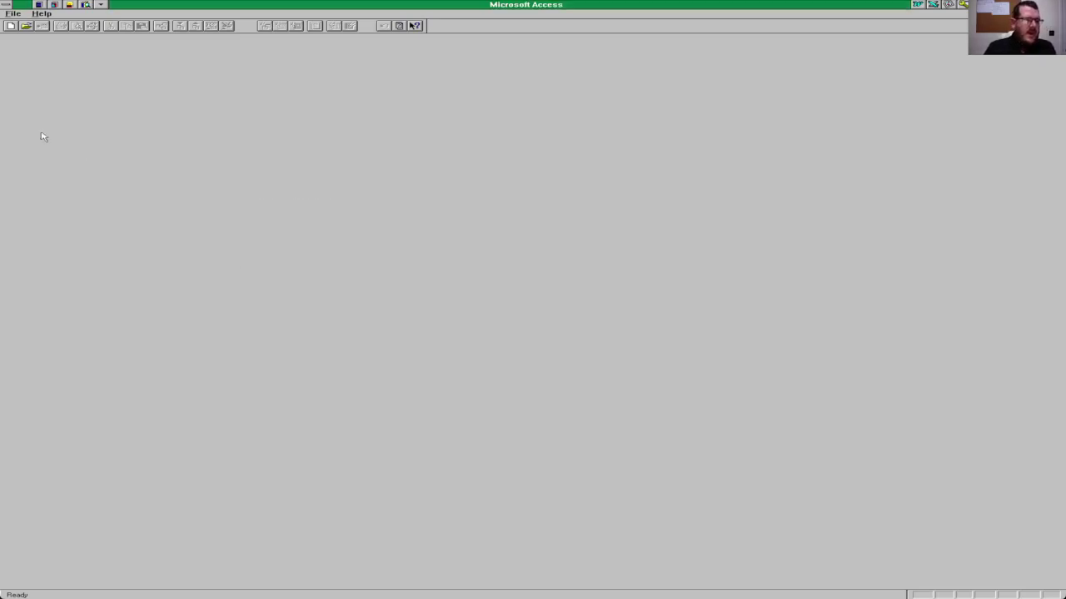
Step: Create a new database named WinSOFAR in d:\DMCFILIN
left_click(9, 25)
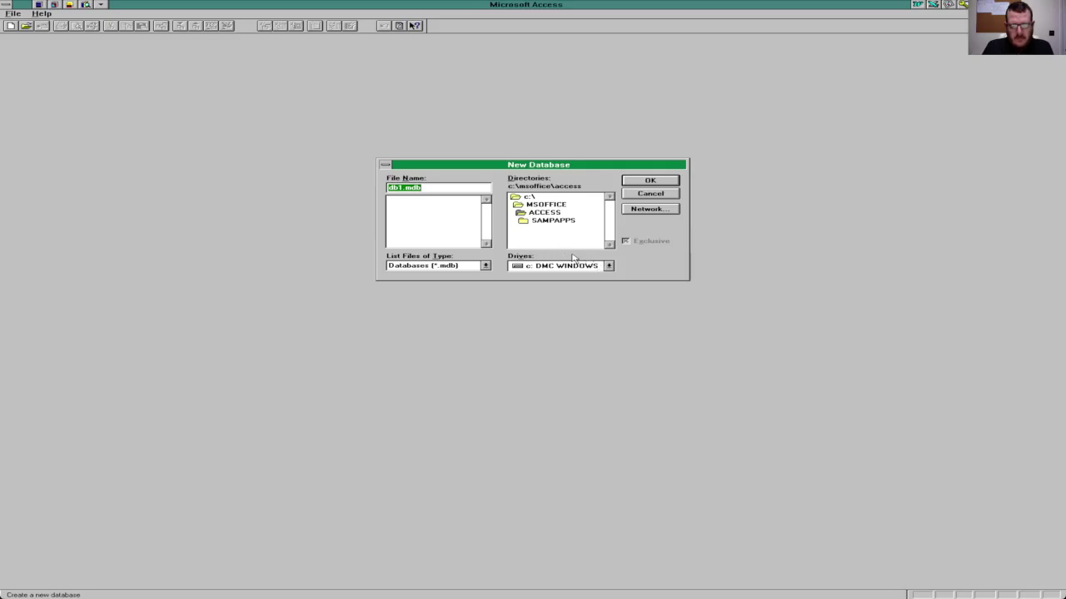
left_click(609, 265)
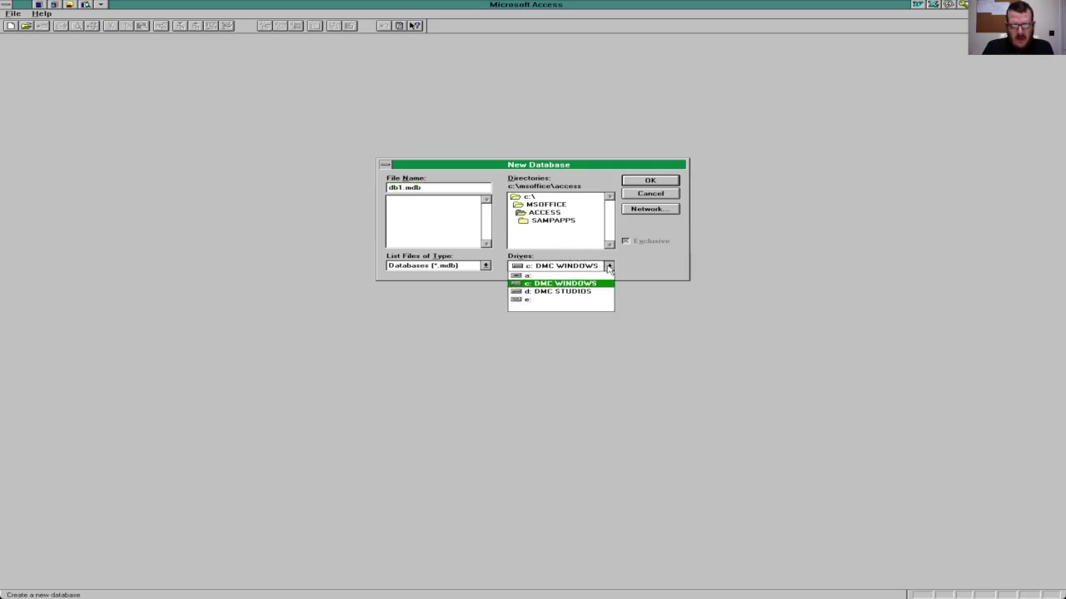
left_click(566, 291)
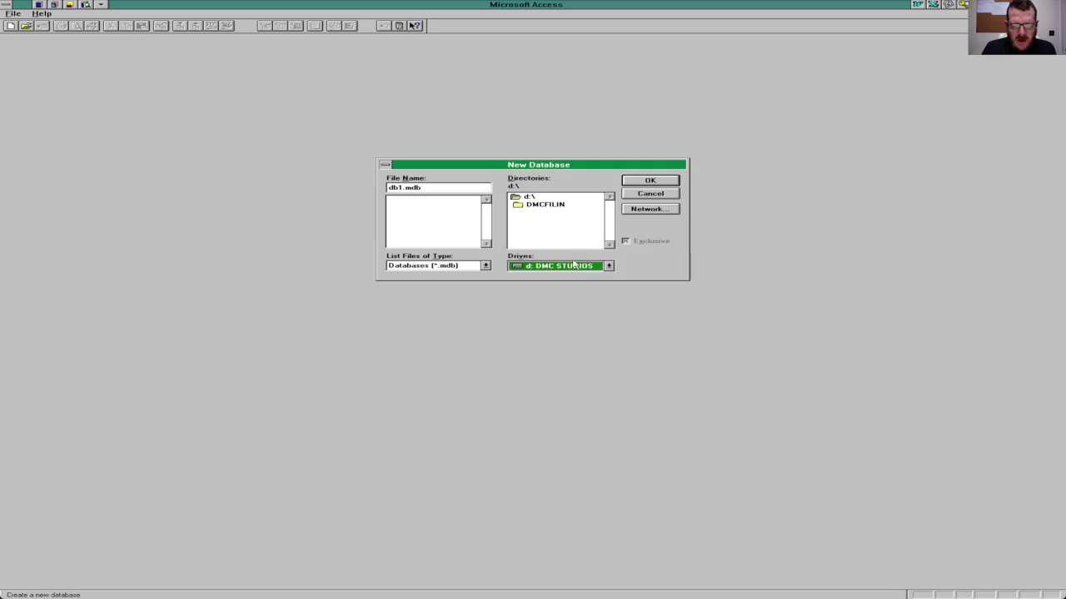
left_click(559, 209)
double_click(559, 209)
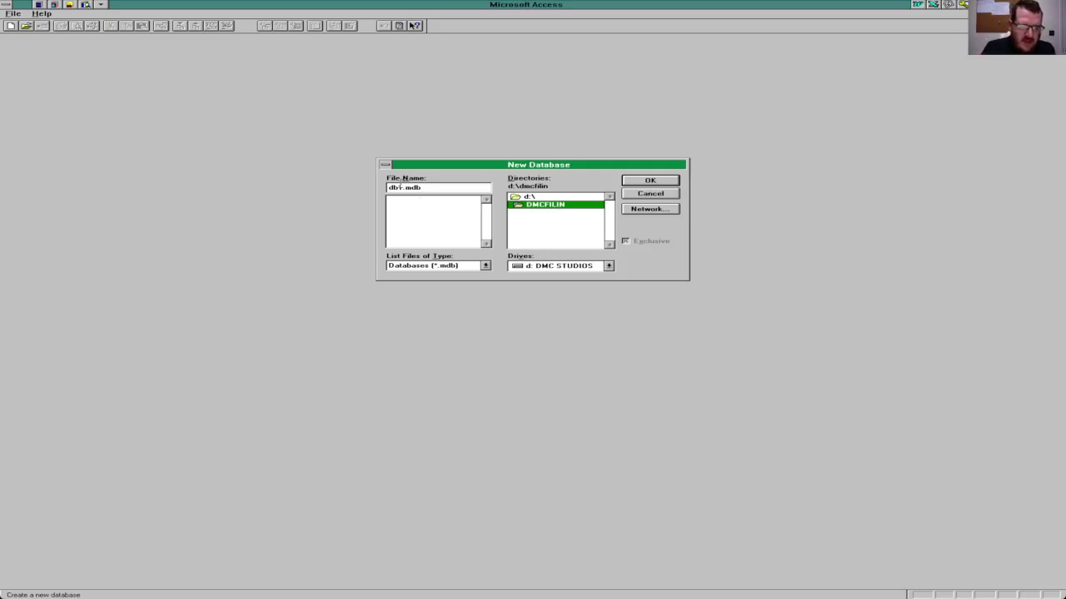
left_click_drag(400, 187, 387, 187)
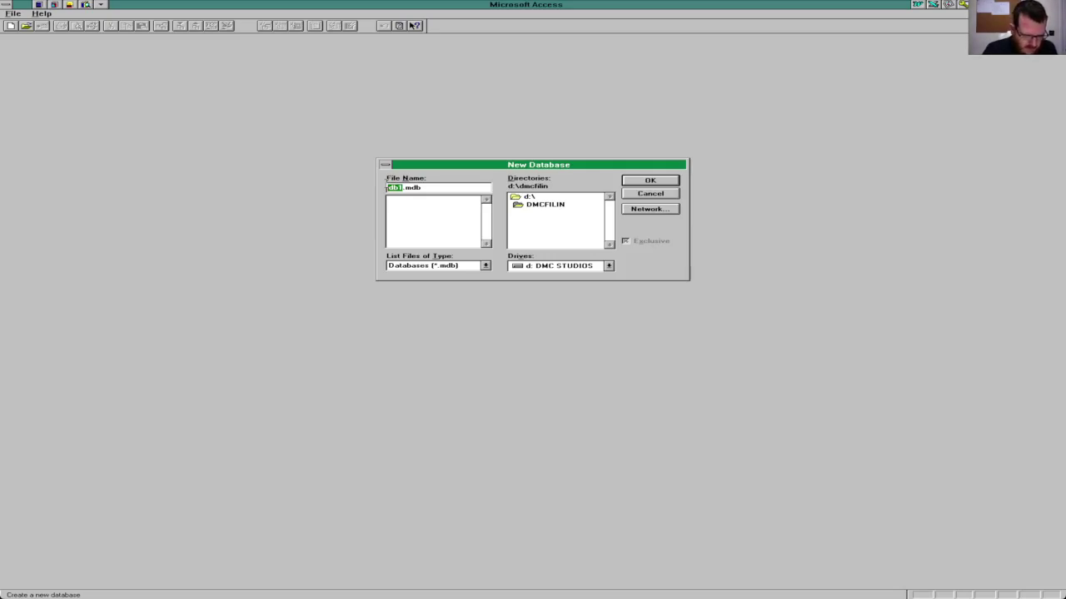
type("WinSOFAR")
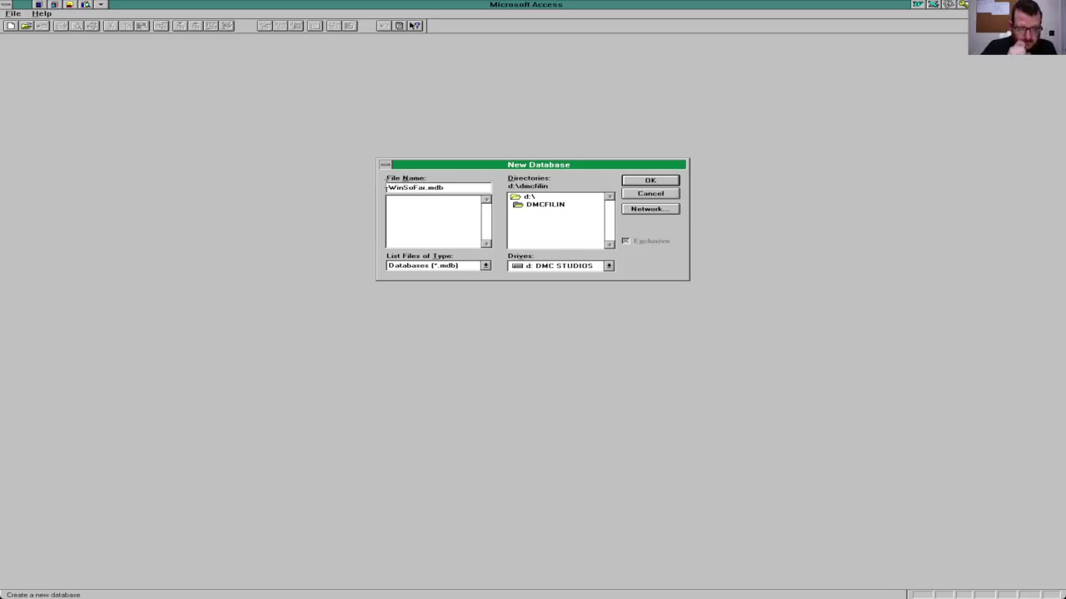
key("Return")
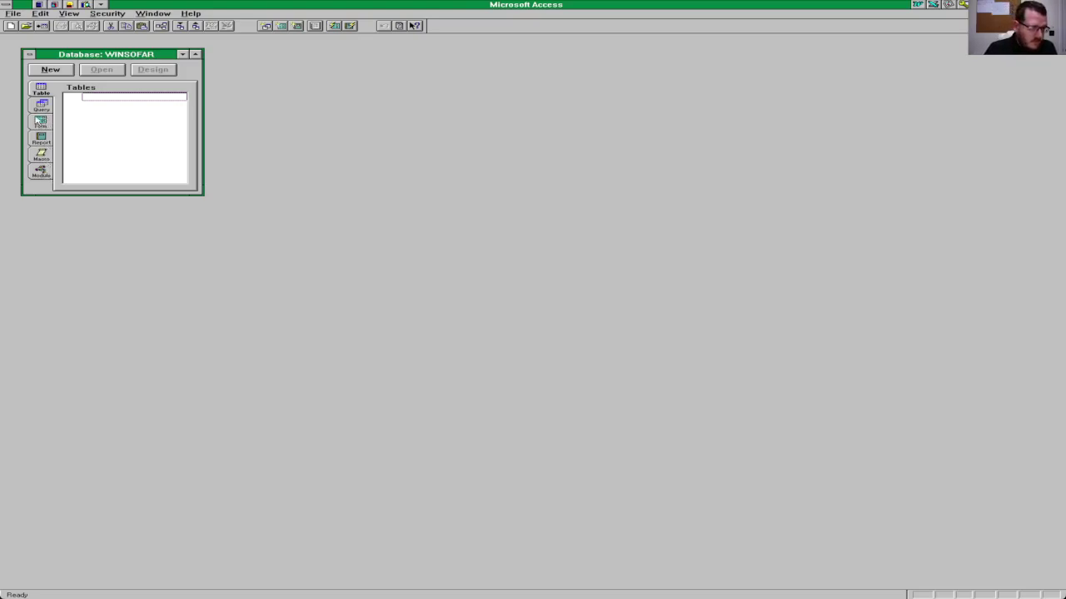
Step: Start a blank table design and add a Windows OS field of type Text
left_click(50, 71)
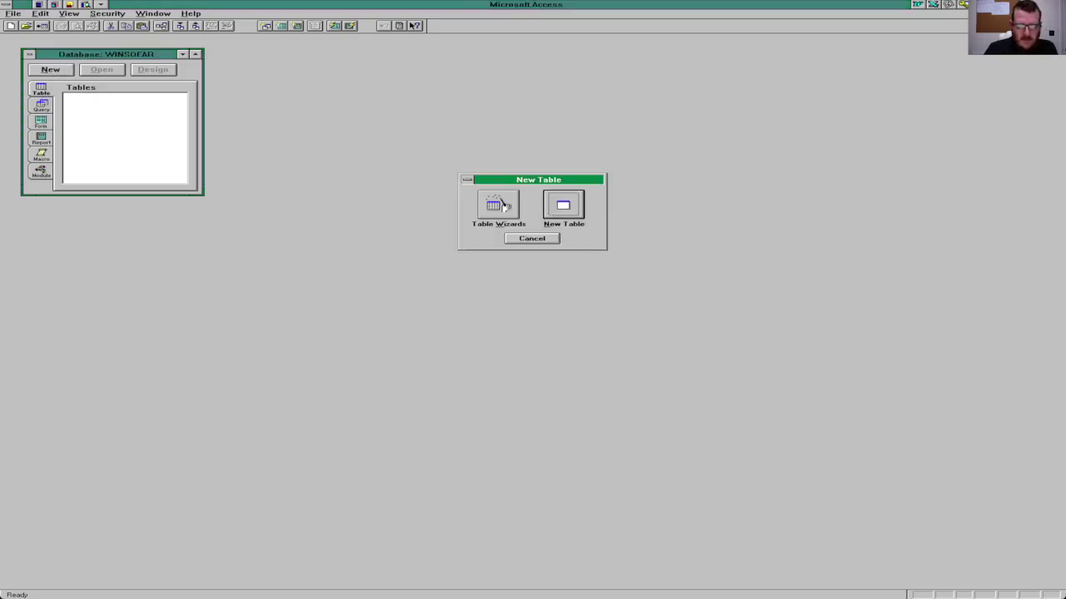
left_click(575, 212)
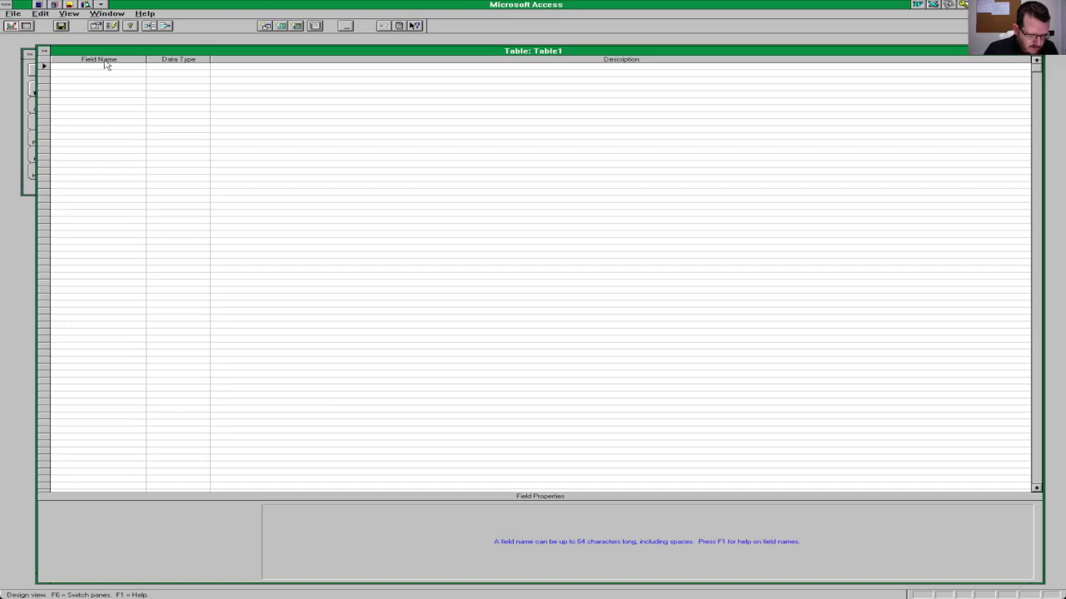
type("Windows OS")
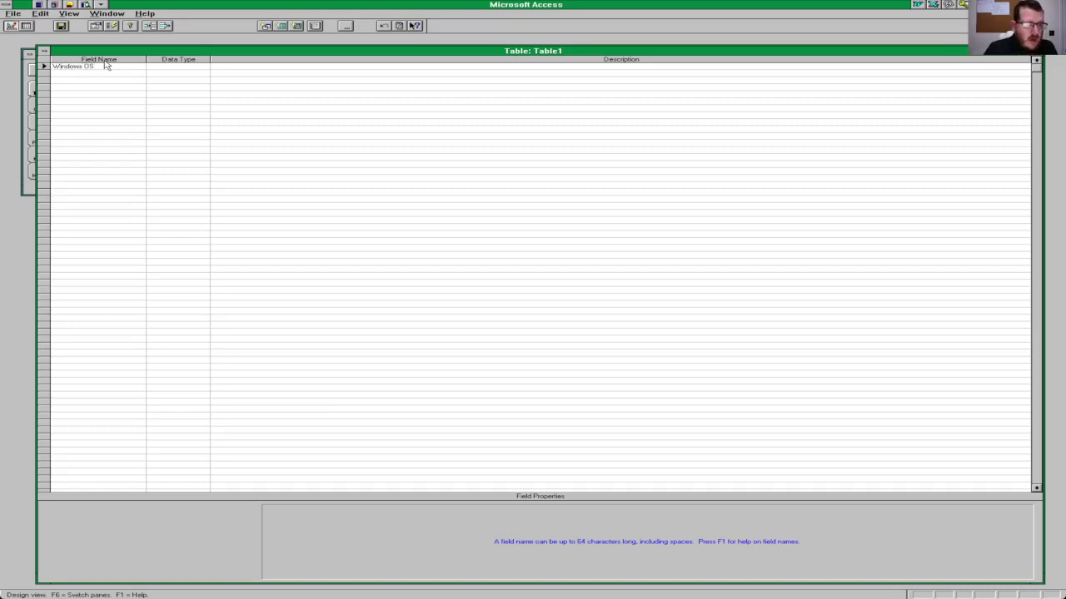
key("Tab")
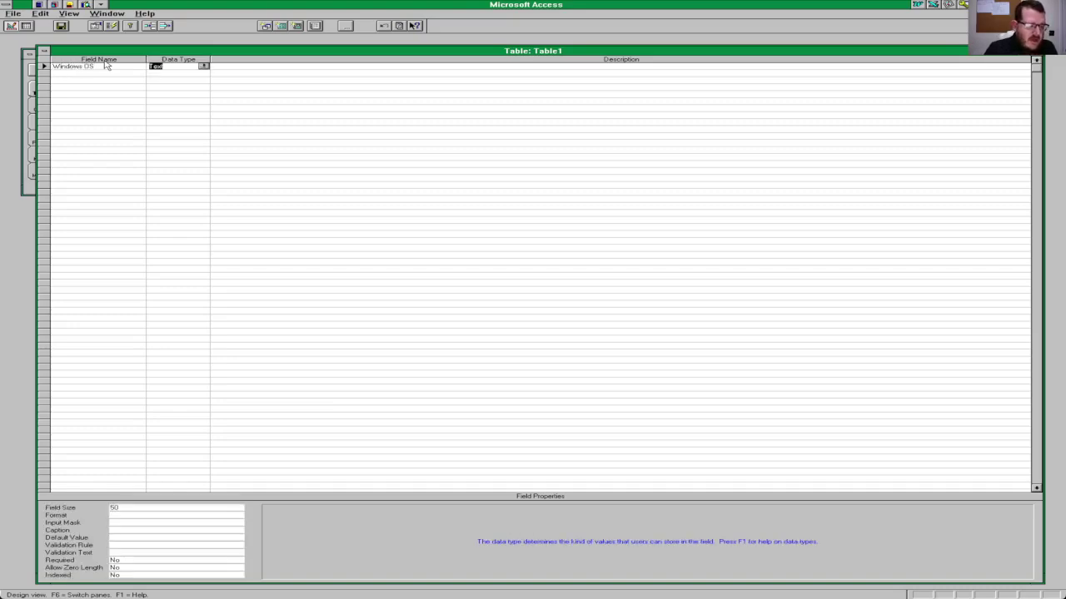
key("Tab")
key("Tab")
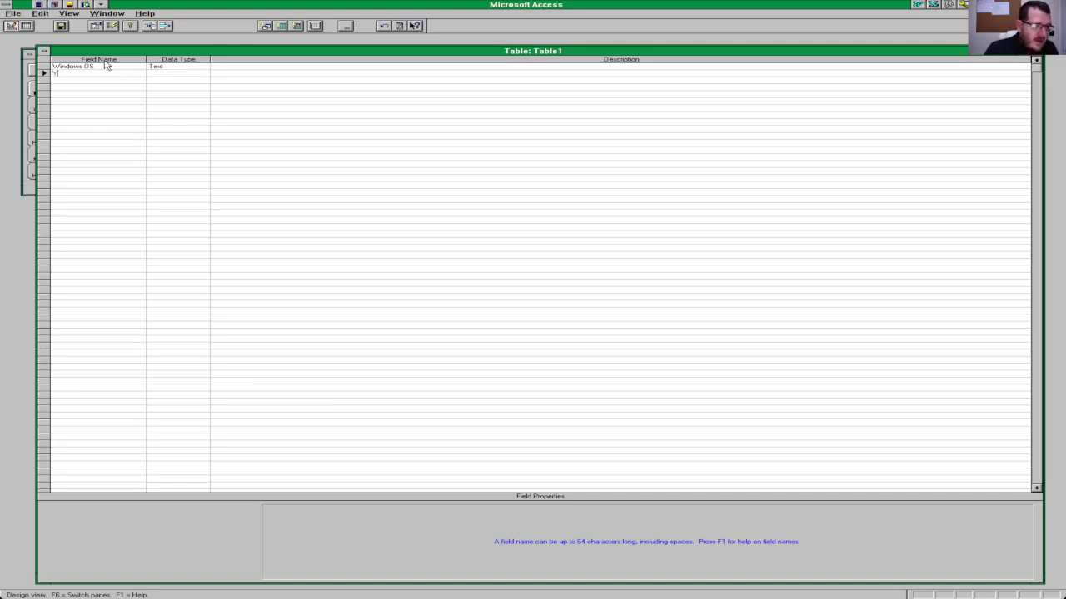
Step: Define the Year Released field with the Date/Time data type
type("Re")
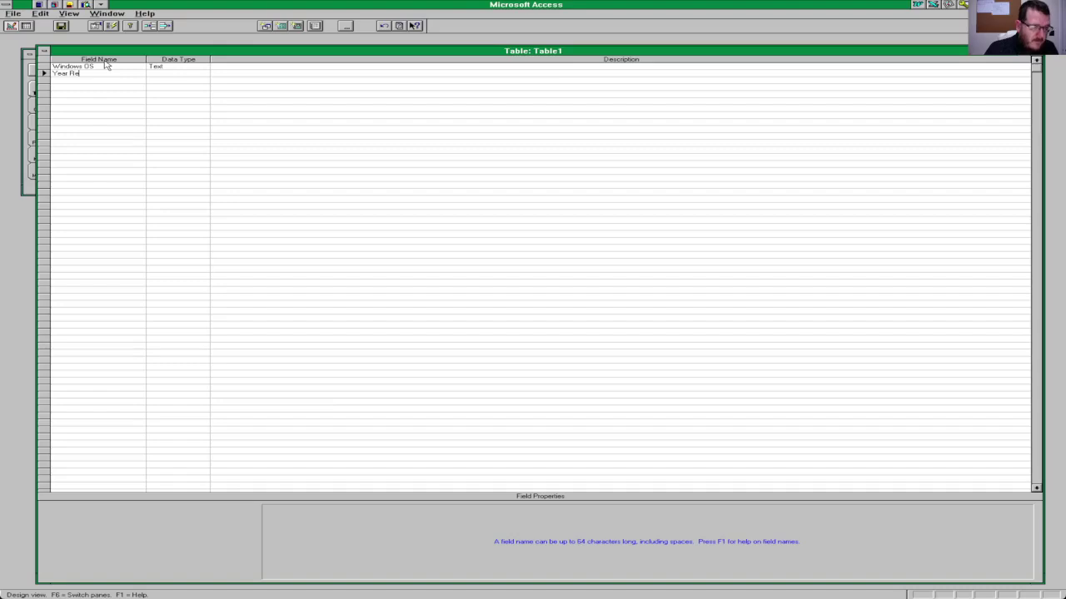
type("leased")
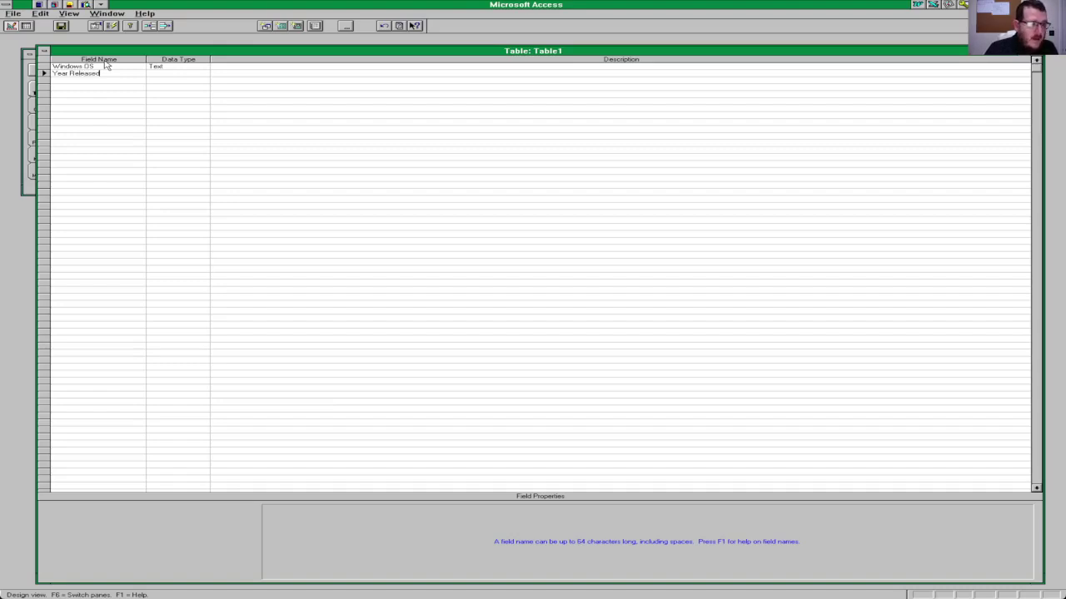
key("Tab")
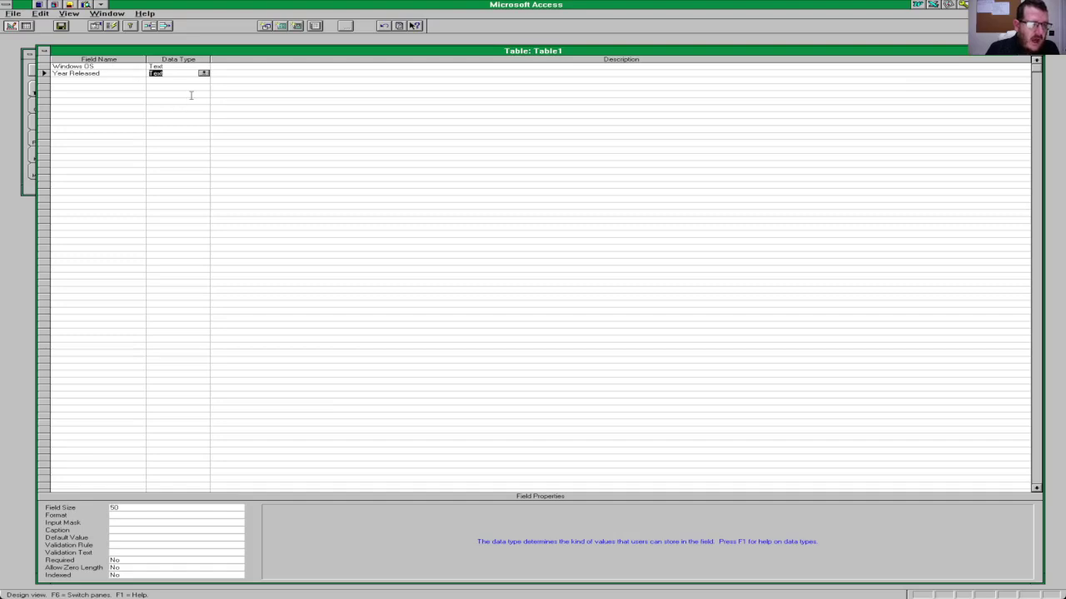
left_click(204, 73)
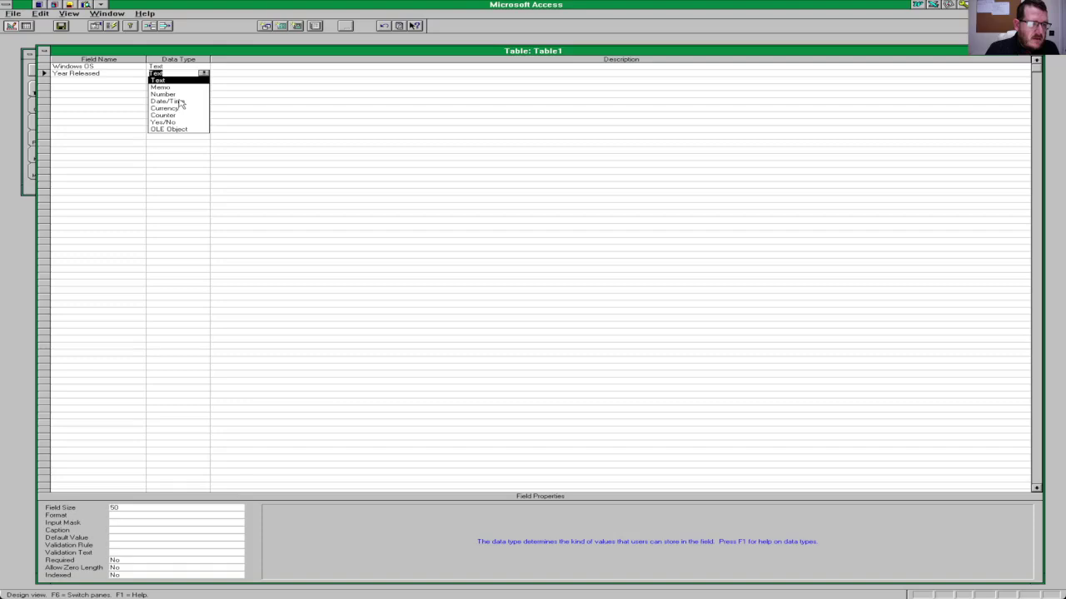
left_click(171, 101)
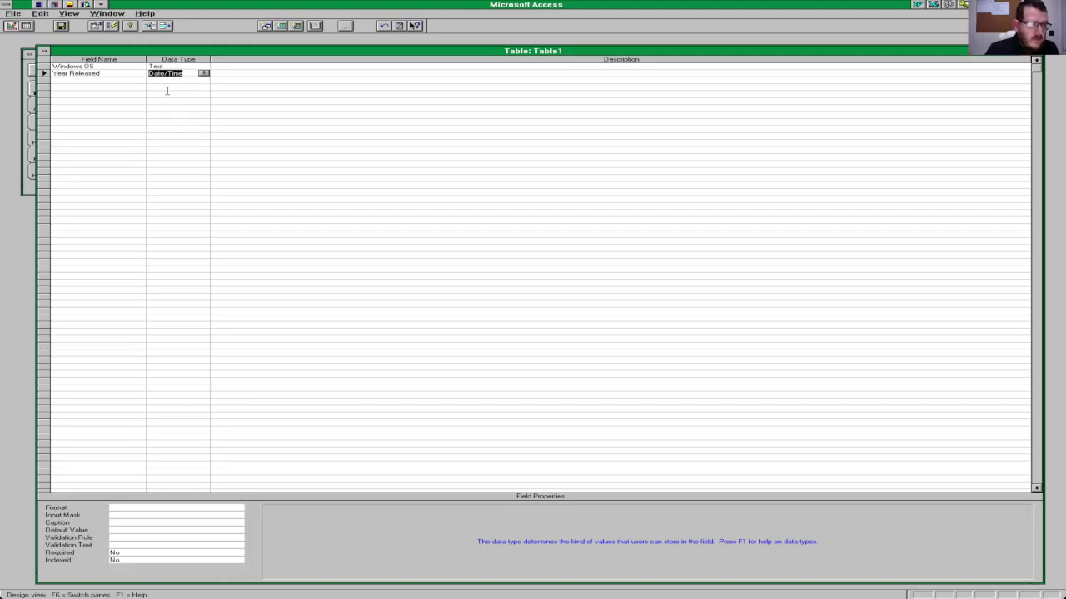
key("Tab")
key("Tab")
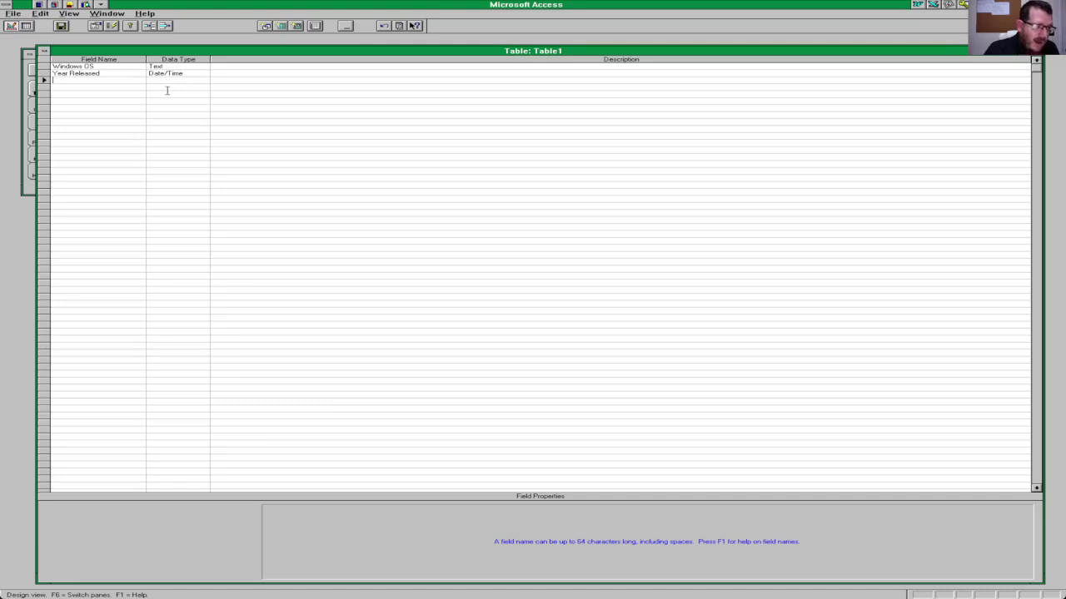
Step: Add HDD, RAM, Cores and Installation as Text fields
type("HAD")
key("BackSpace")
key("BackSpace")
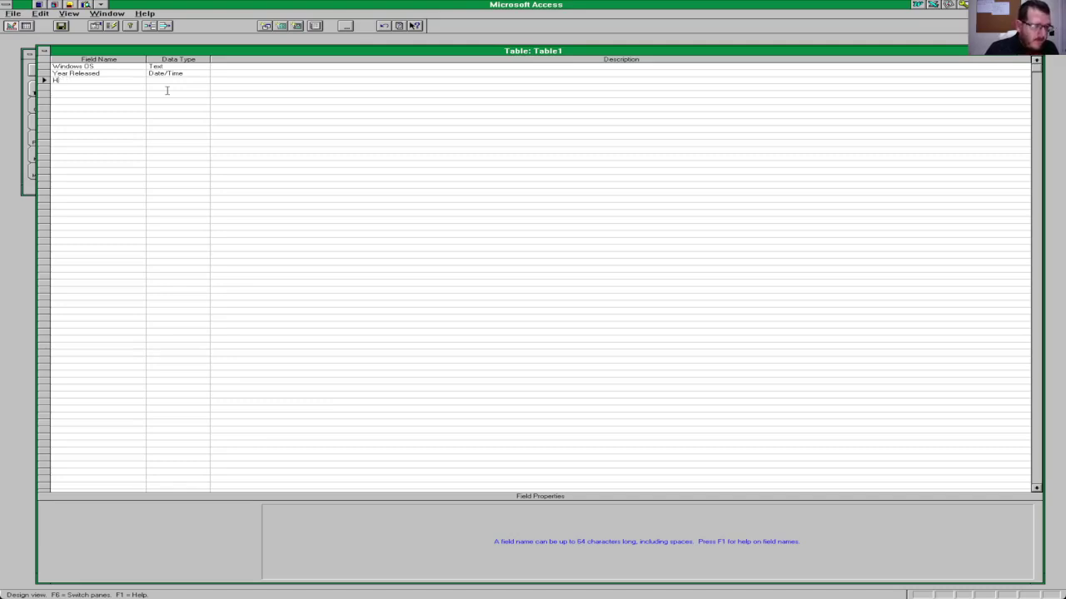
type("DD")
key("Down")
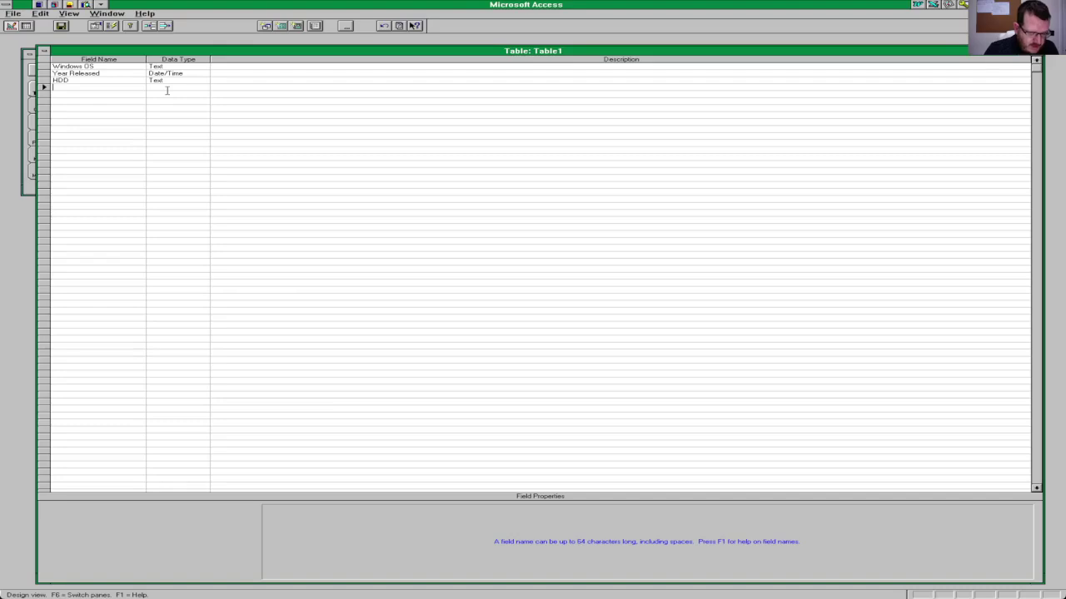
type("RA")
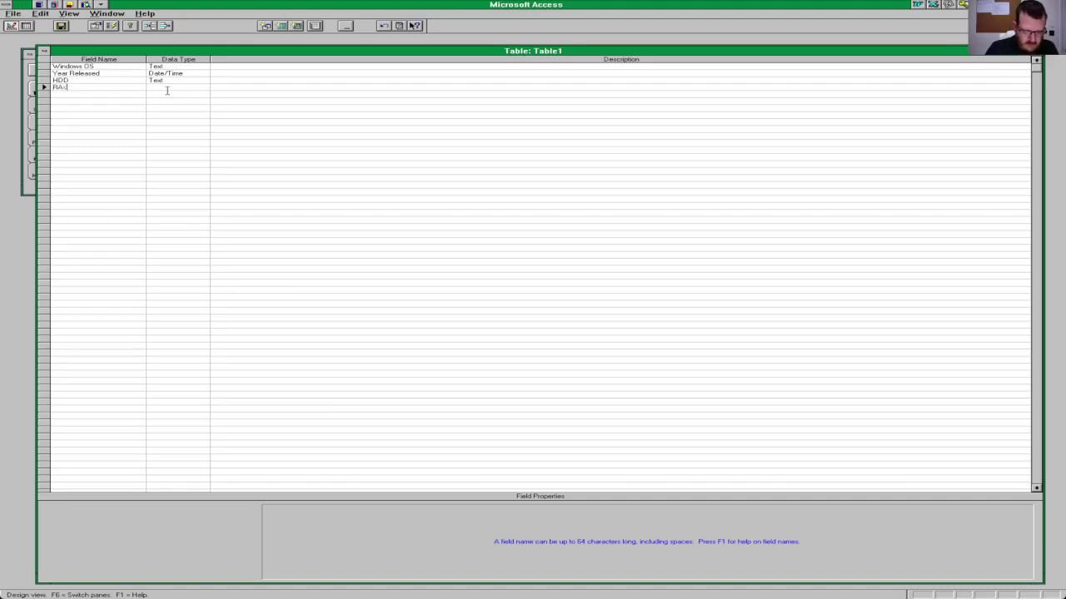
type("M")
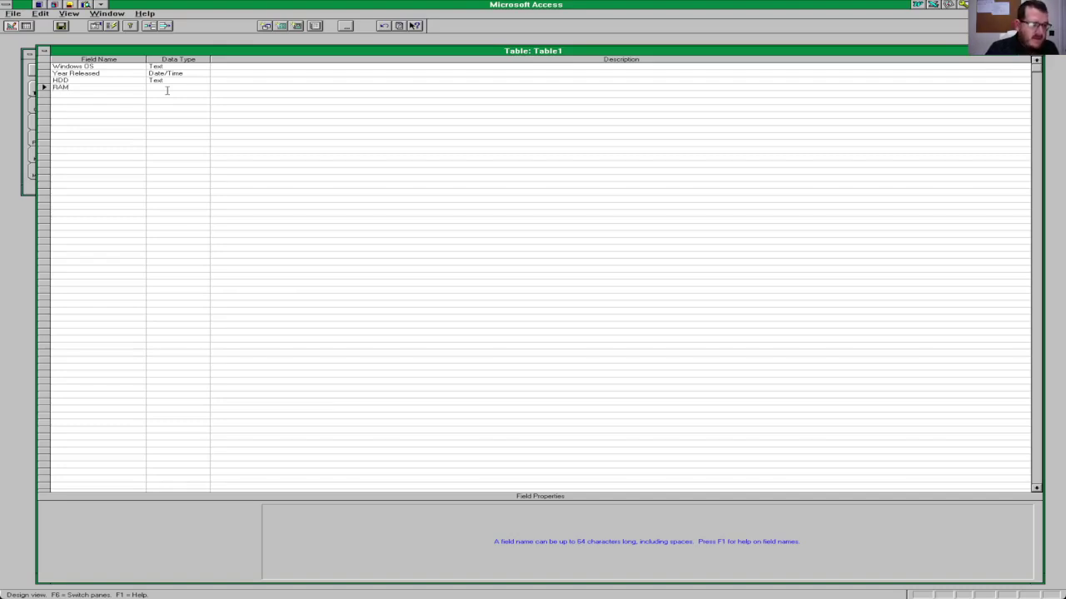
key("Down")
type("Core")
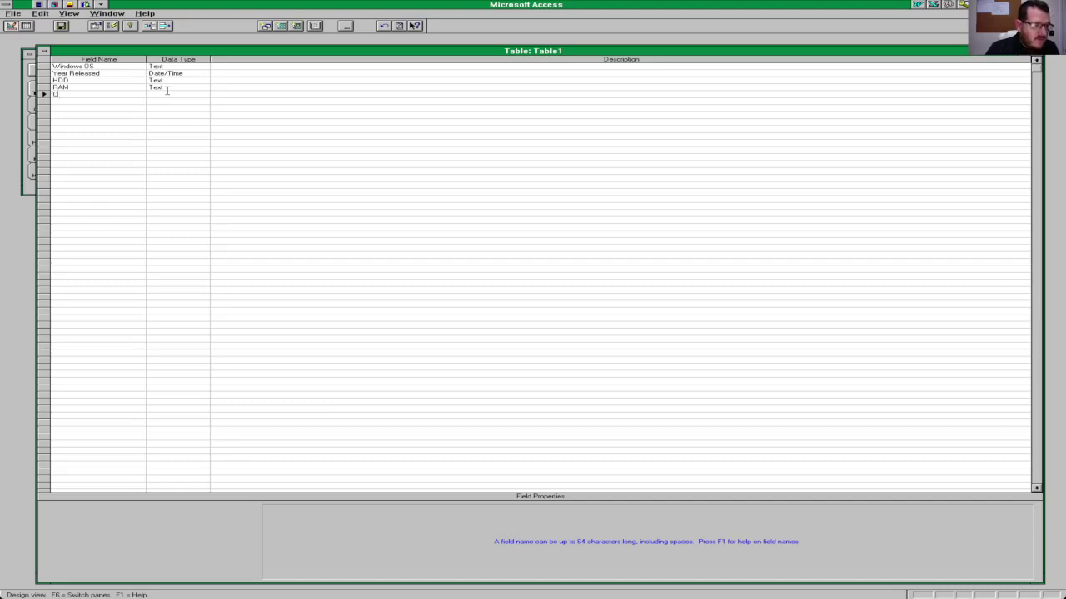
key("Down")
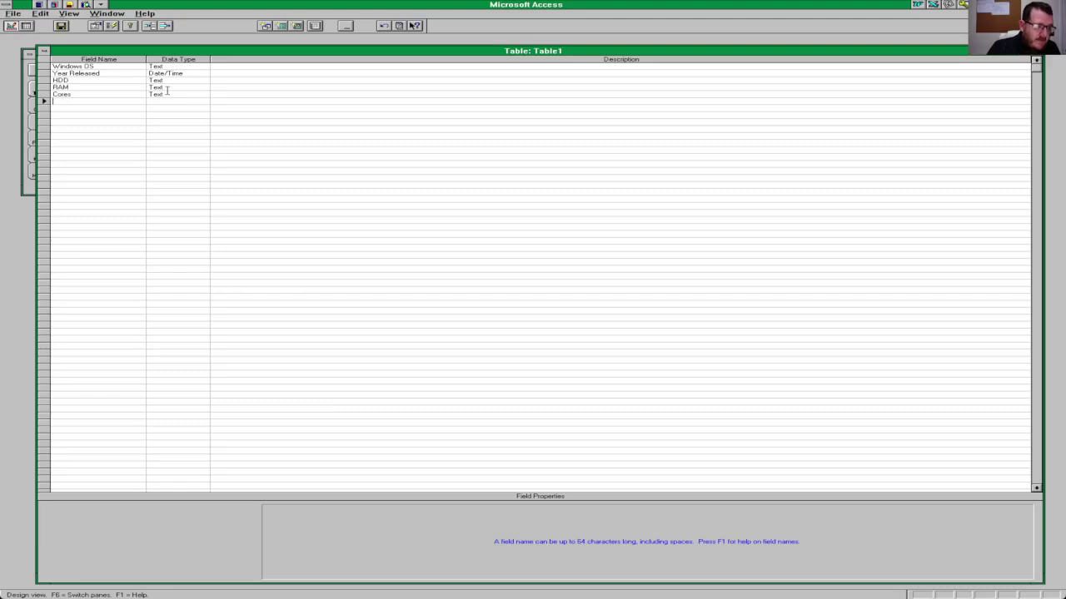
type("Install")
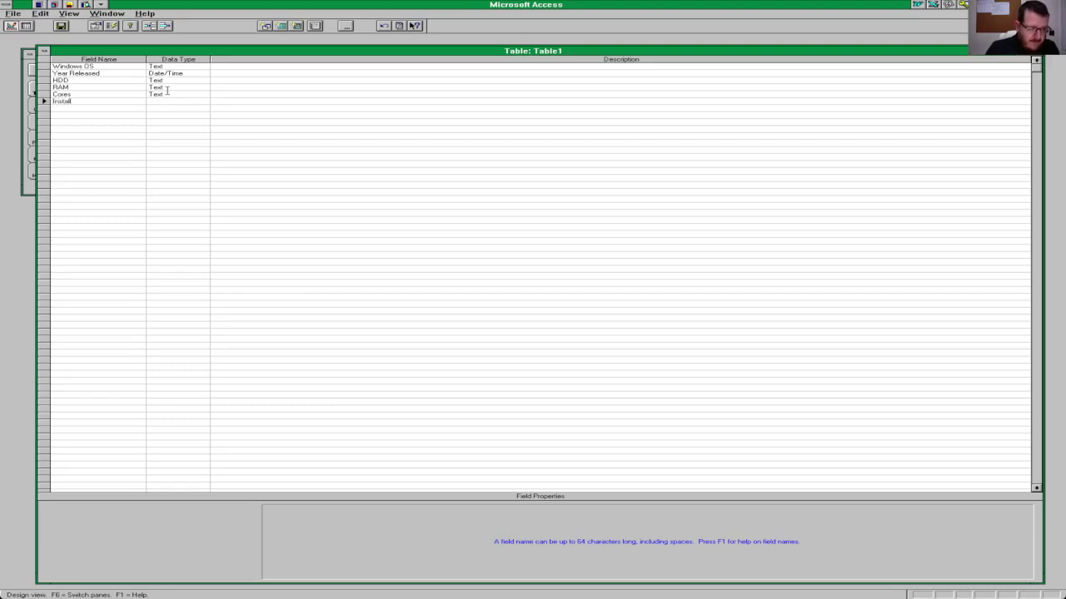
type("ation")
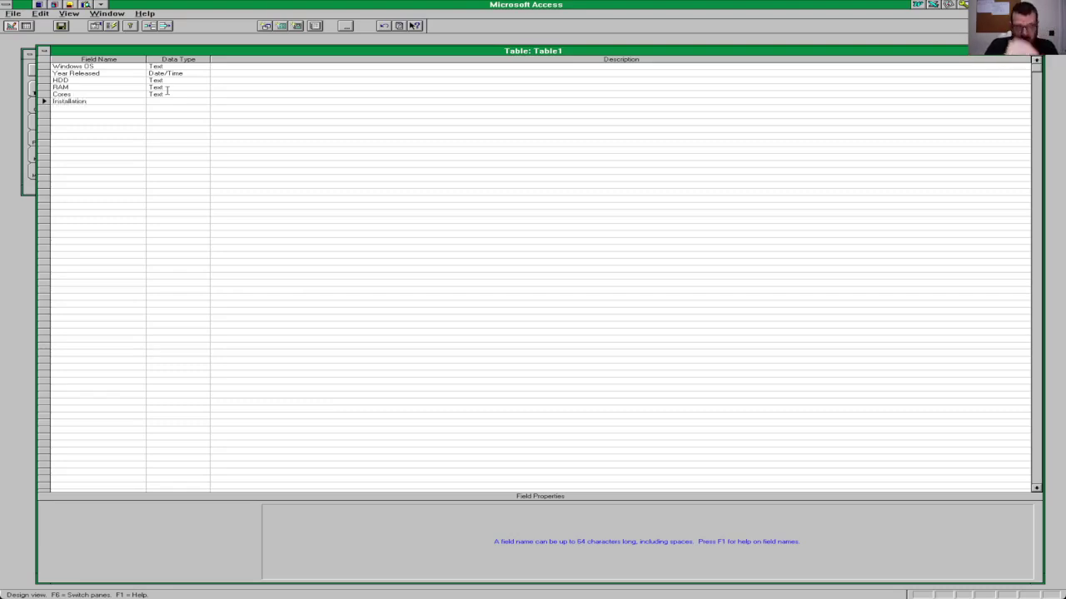
key("Tab")
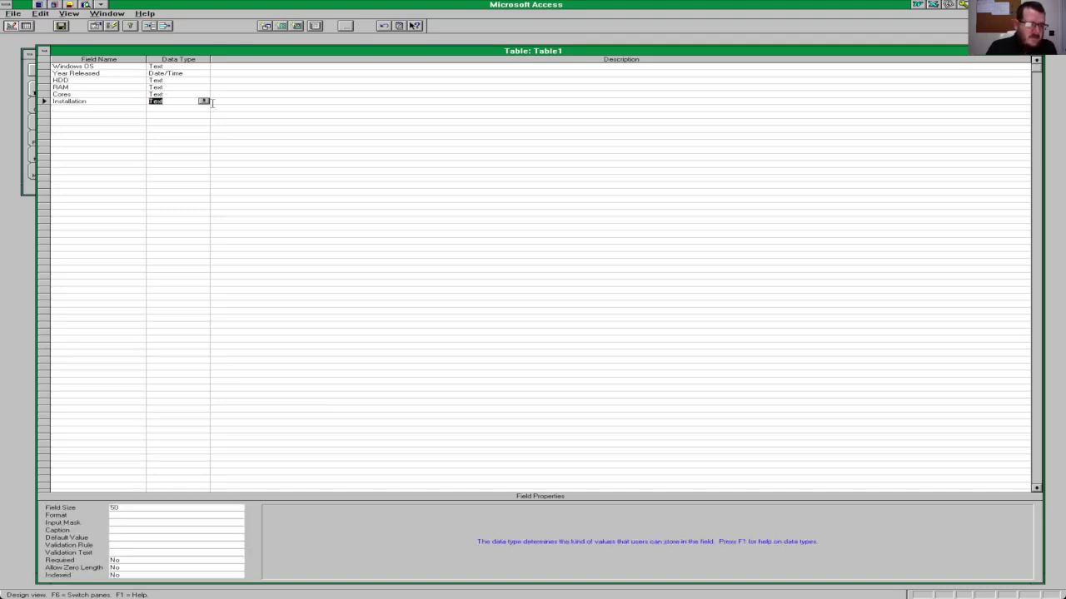
left_click(204, 102)
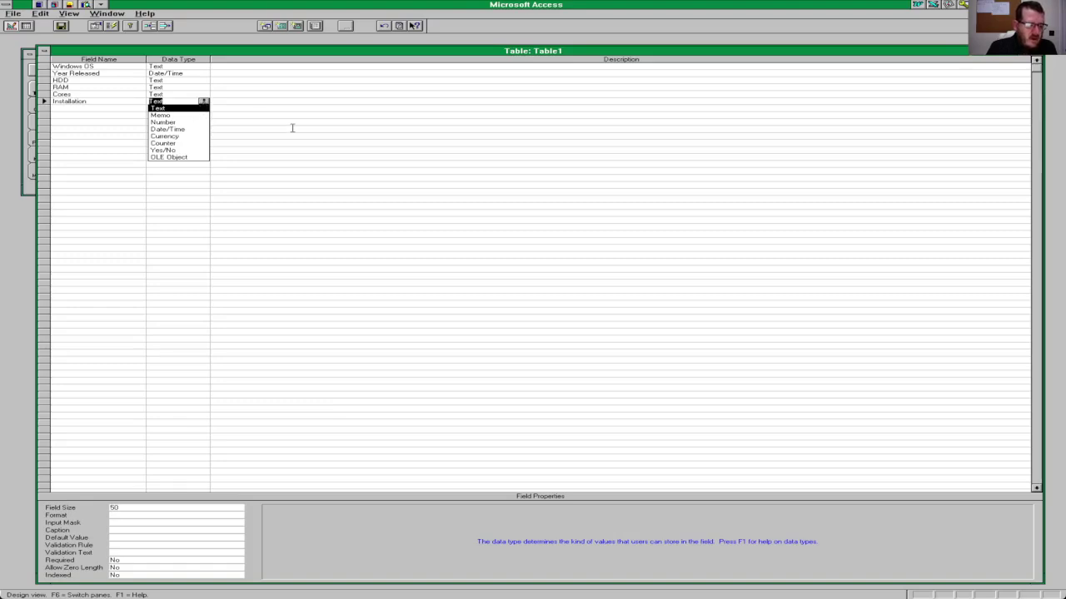
left_click(123, 507)
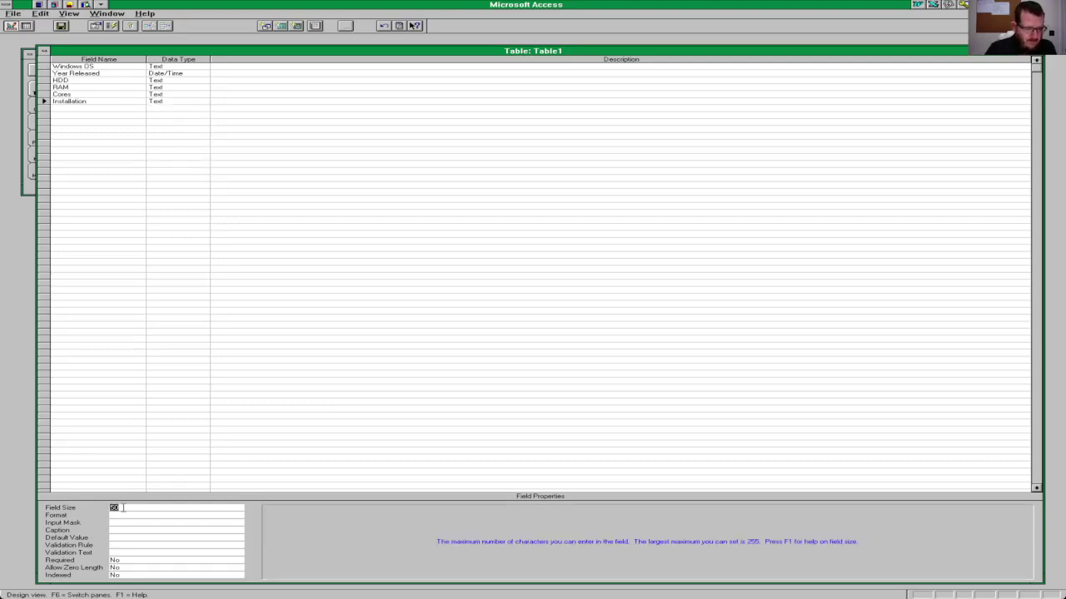
key("Tab")
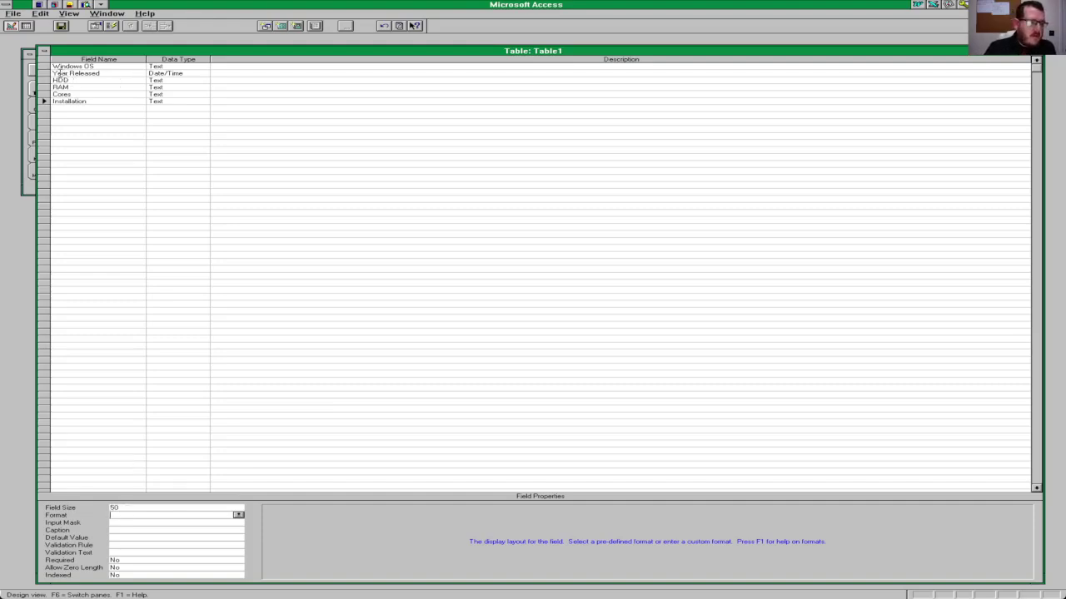
Step: Save the table as 'Windows Table' without a primary key and close its design
left_click(44, 51)
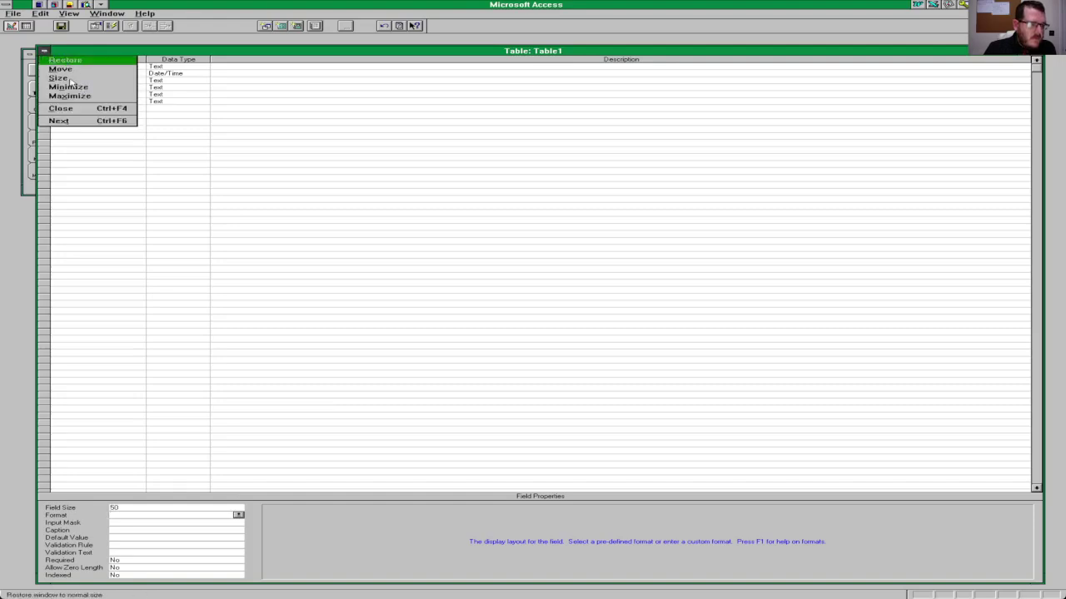
left_click(192, 88)
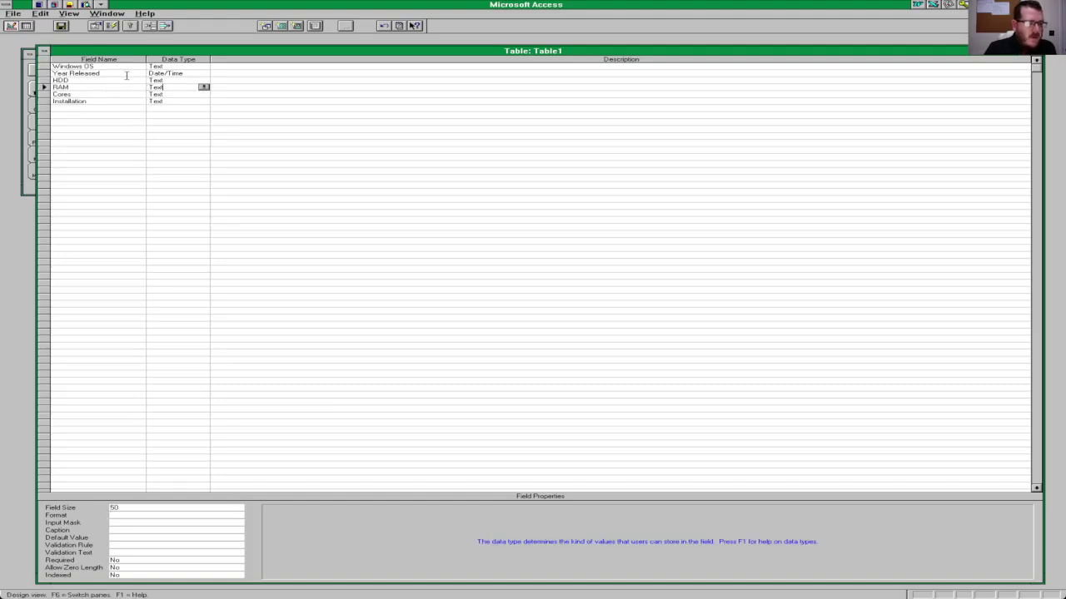
left_click(61, 26)
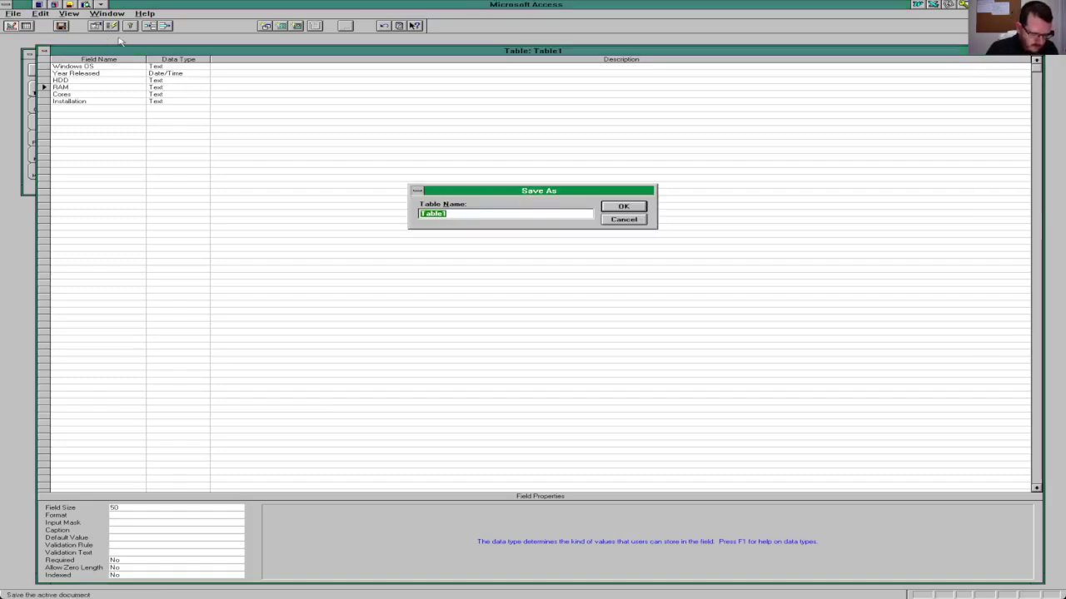
type("Windows")
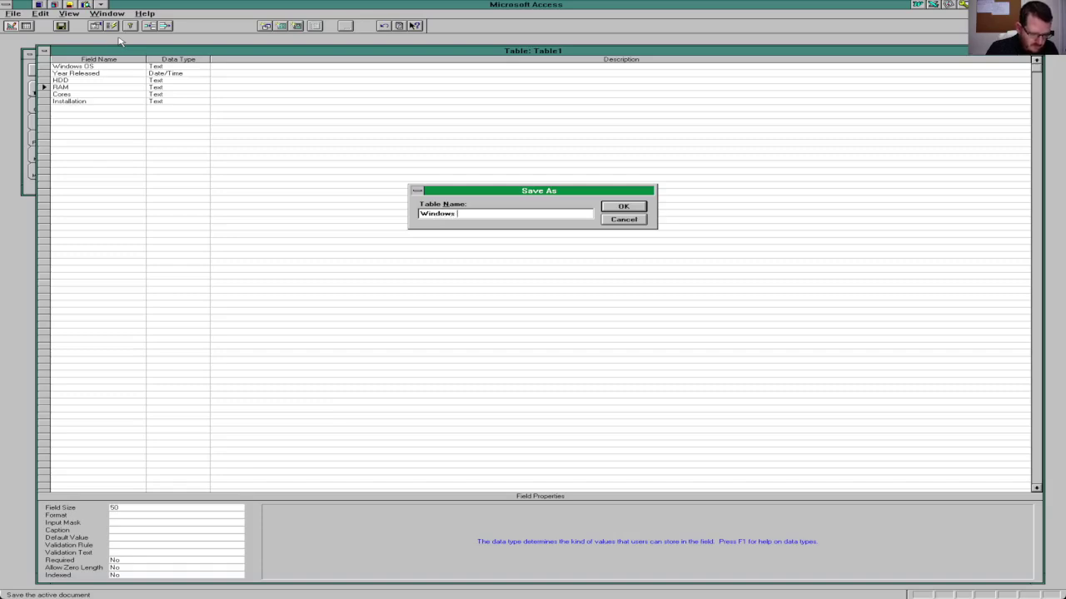
type(" T")
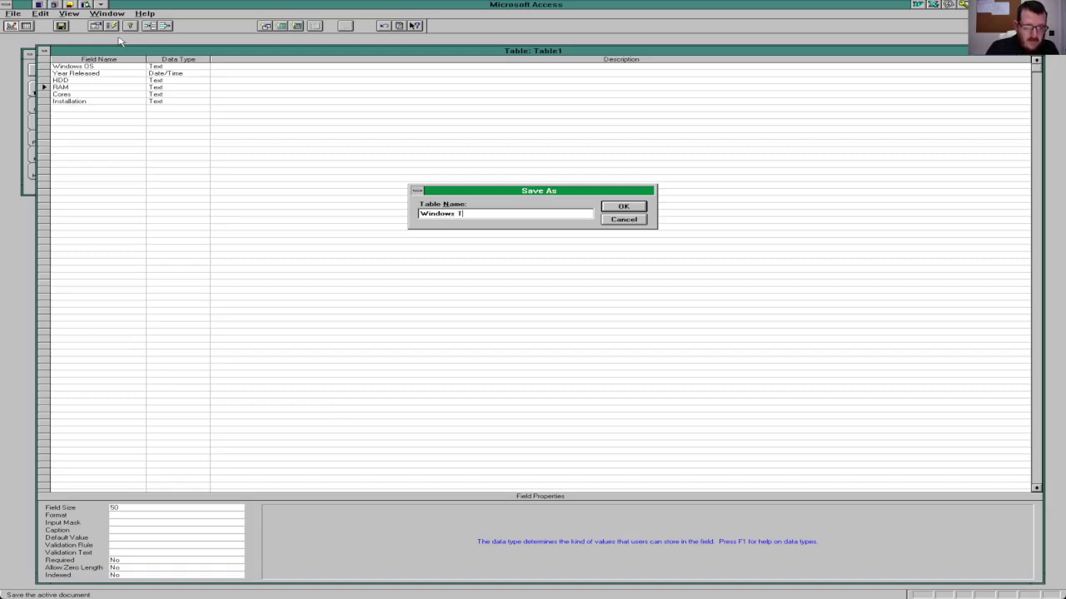
type("able")
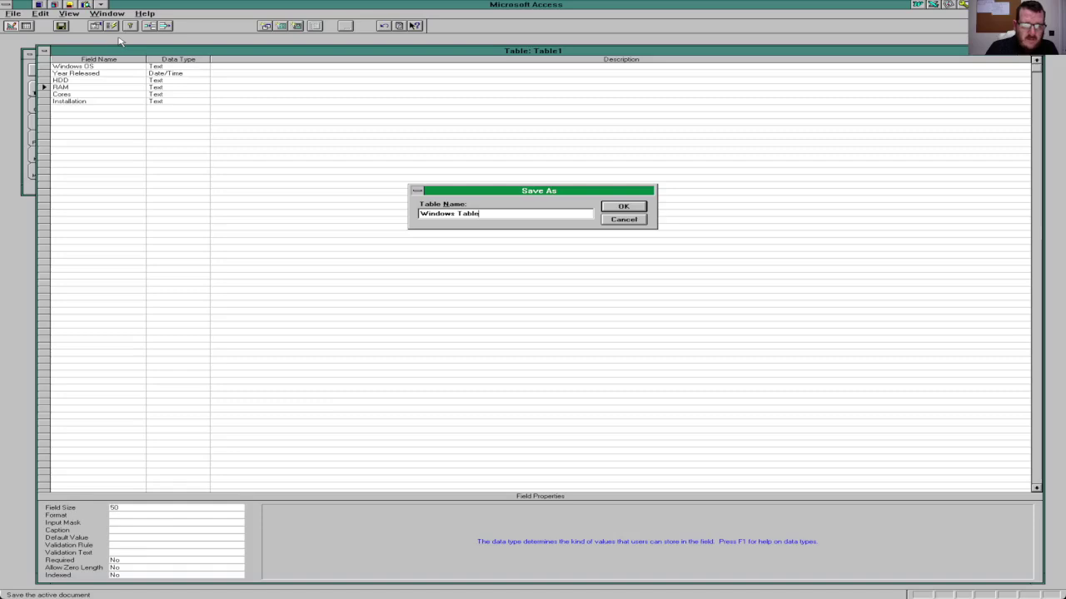
key("Return")
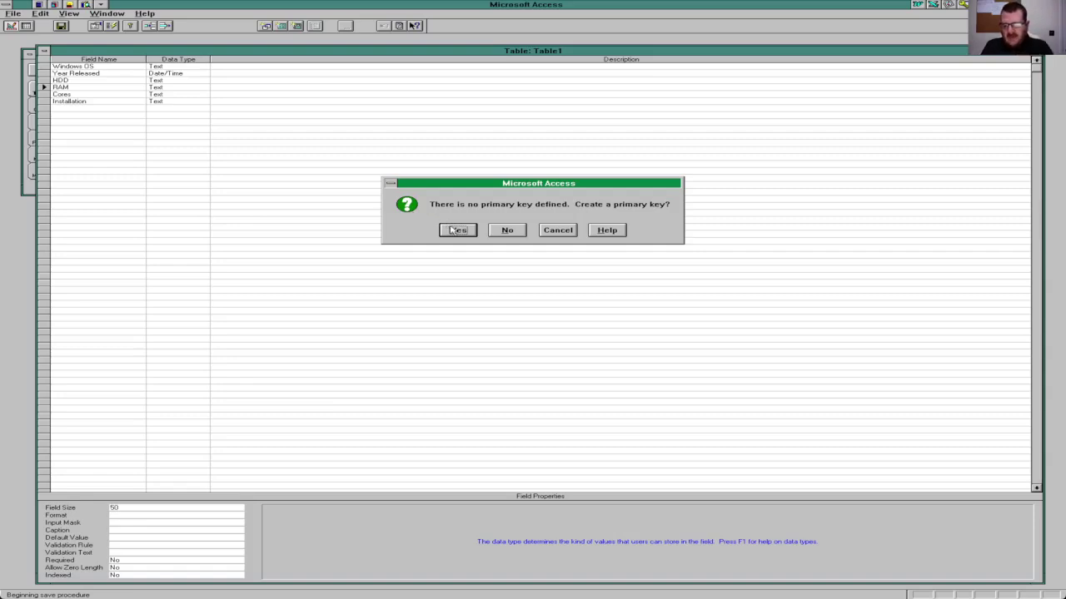
left_click(508, 232)
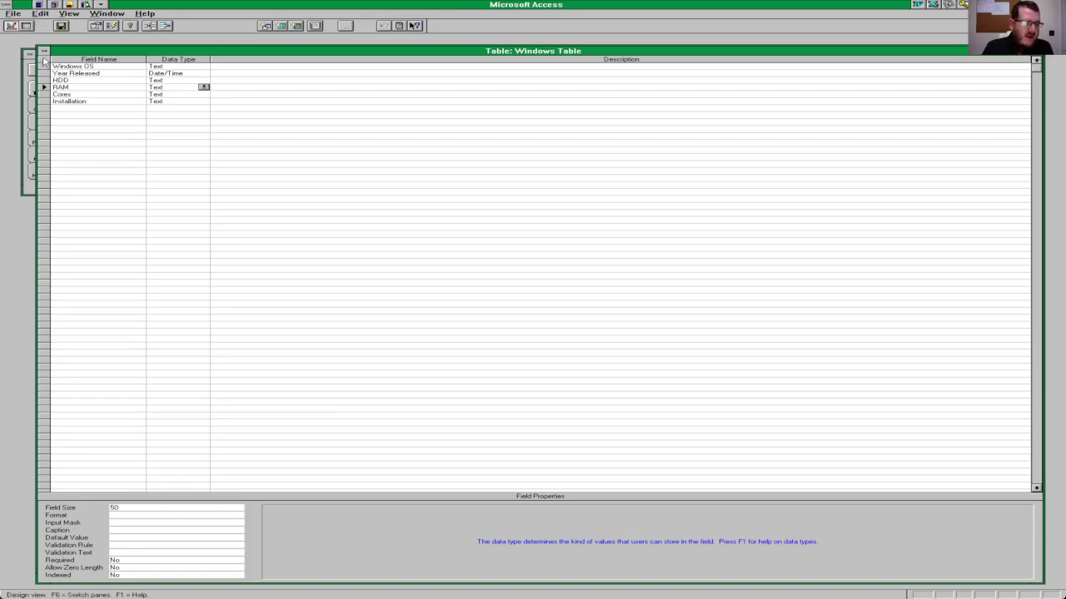
left_click(44, 51)
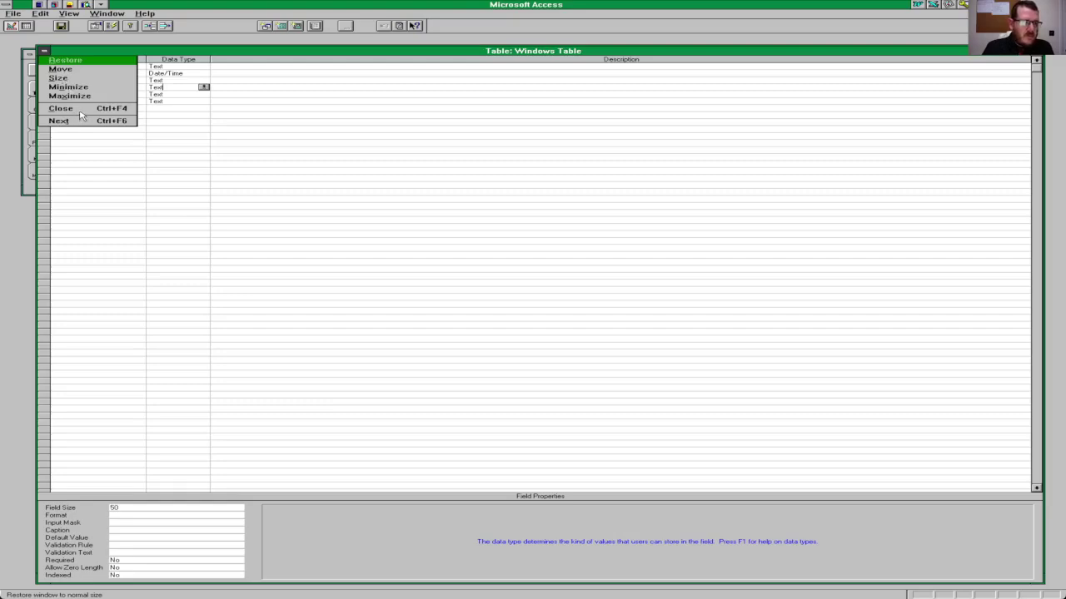
left_click(80, 110)
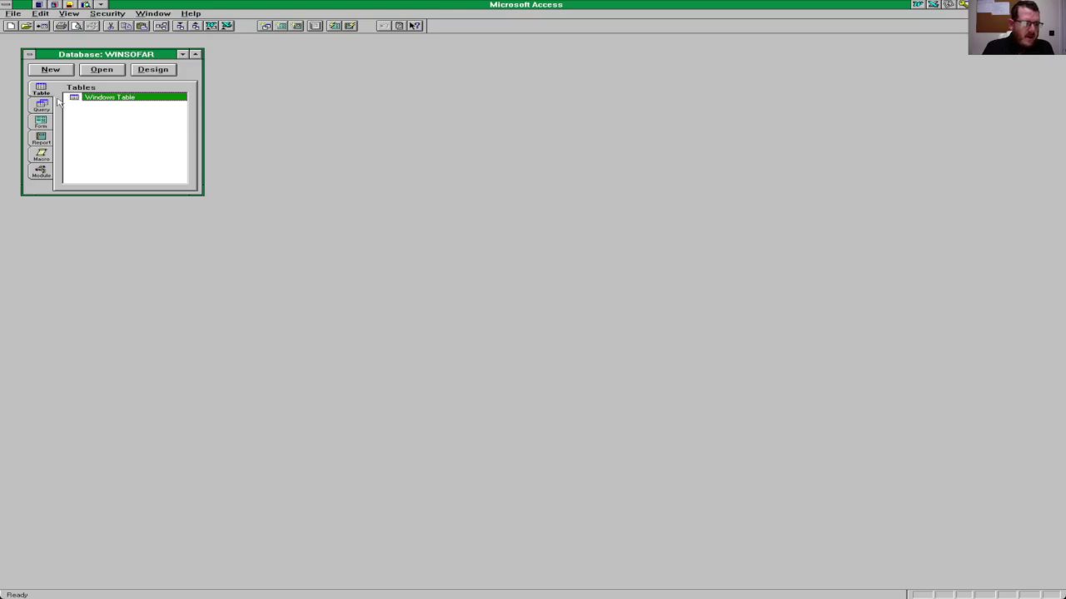
Step: Create a blank form and drag its Detail section wider and taller
left_click(41, 121)
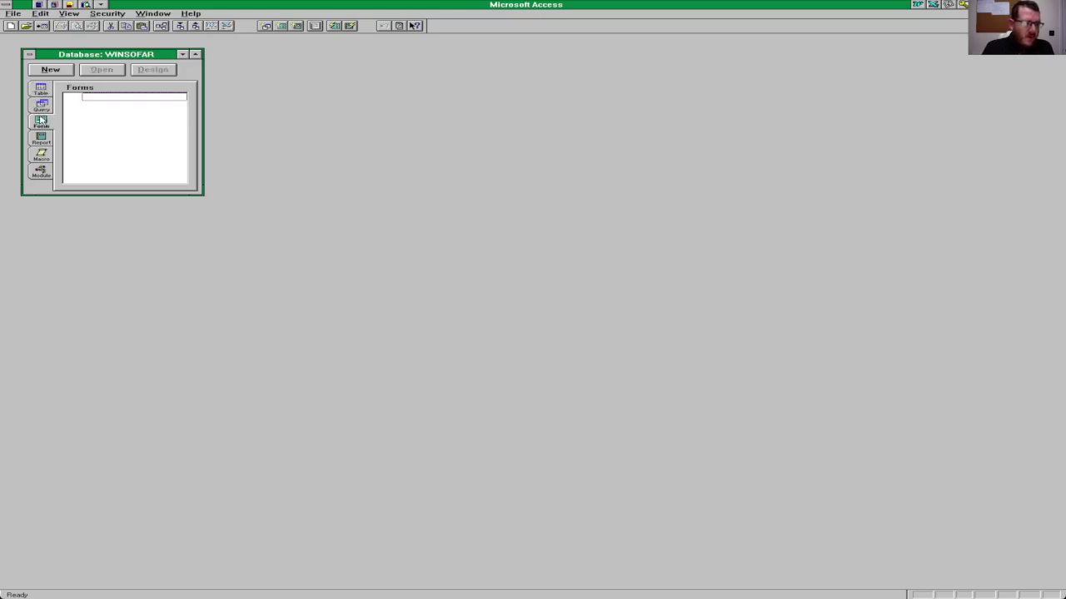
left_click(50, 69)
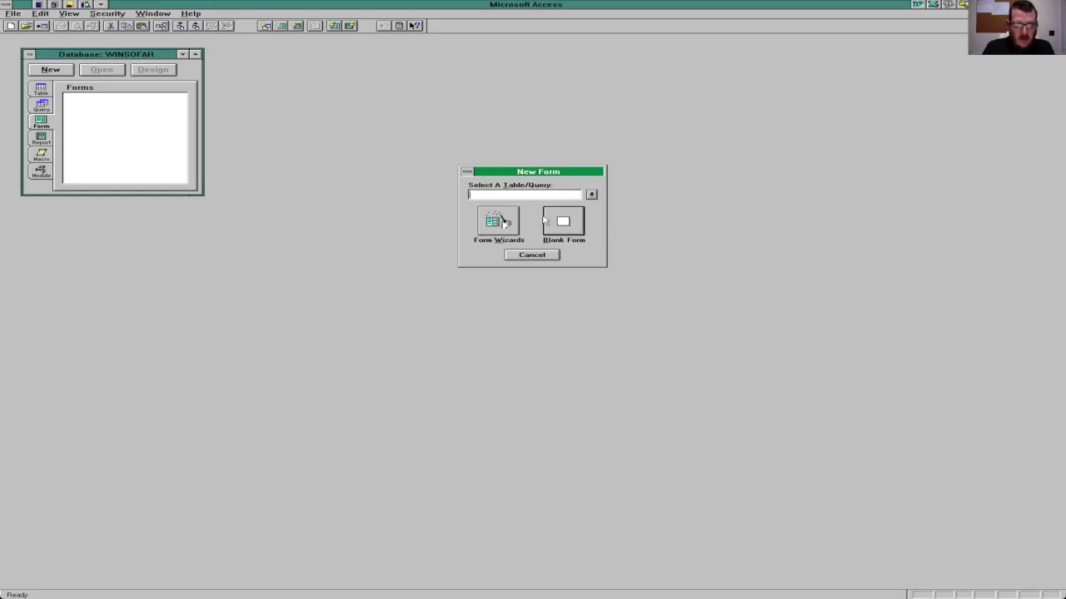
left_click(546, 221)
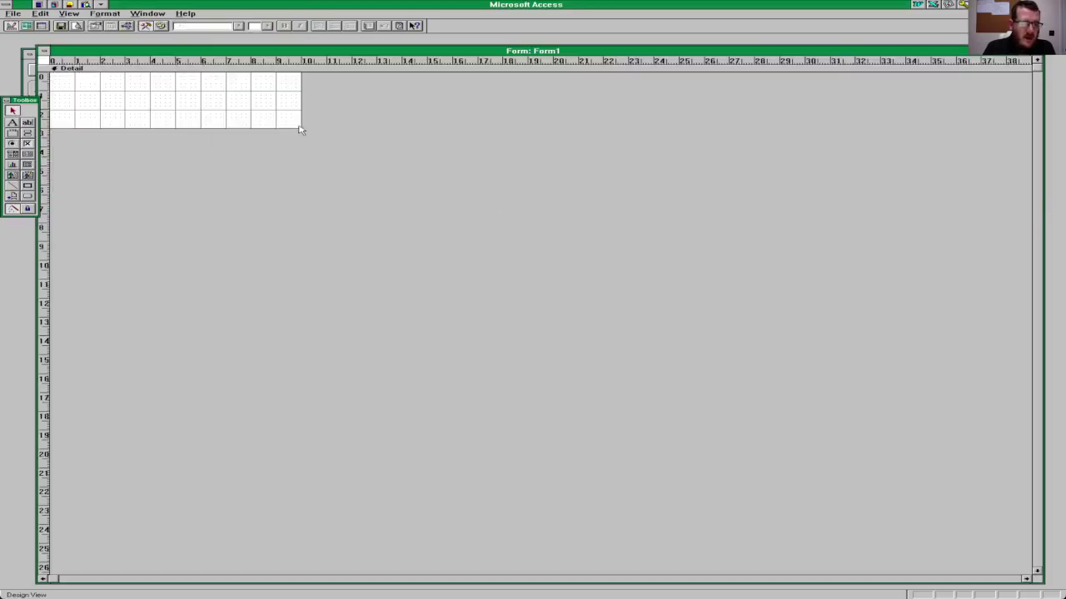
left_click_drag(299, 126, 337, 167)
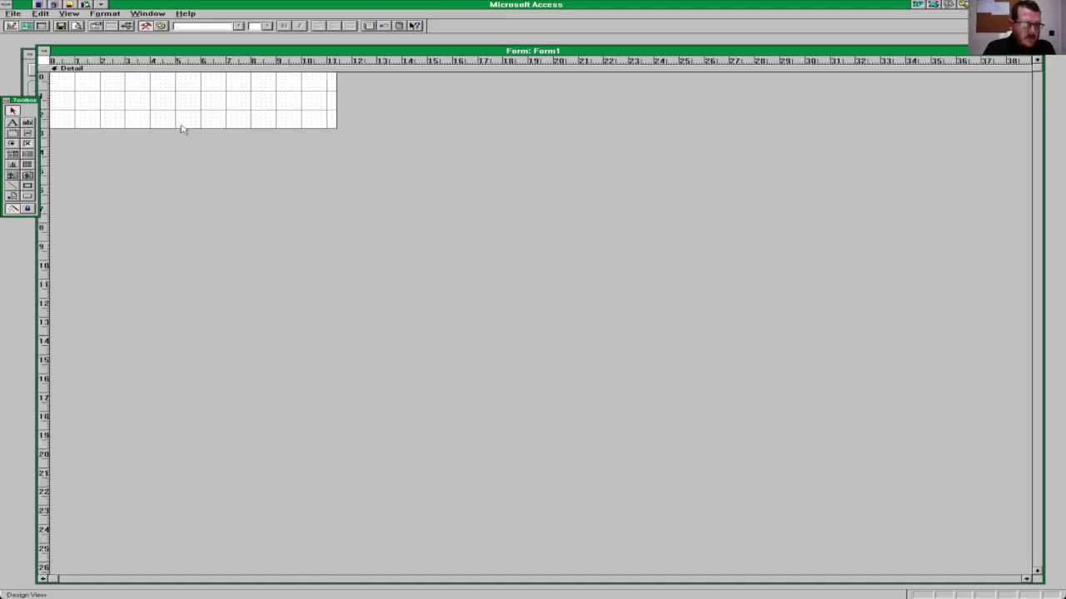
left_click_drag(180, 128, 188, 174)
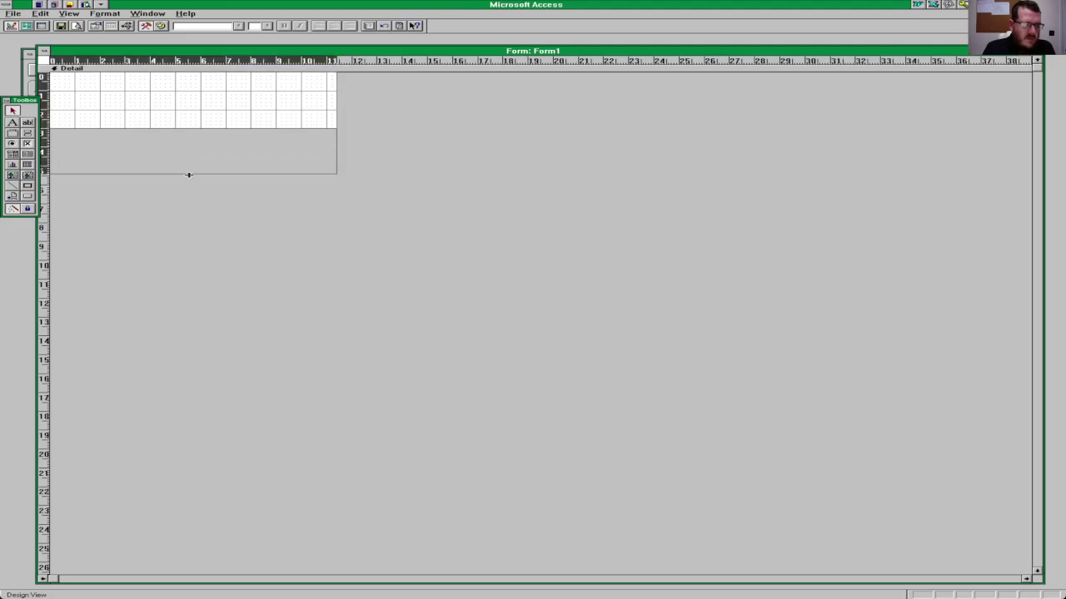
key("Escape")
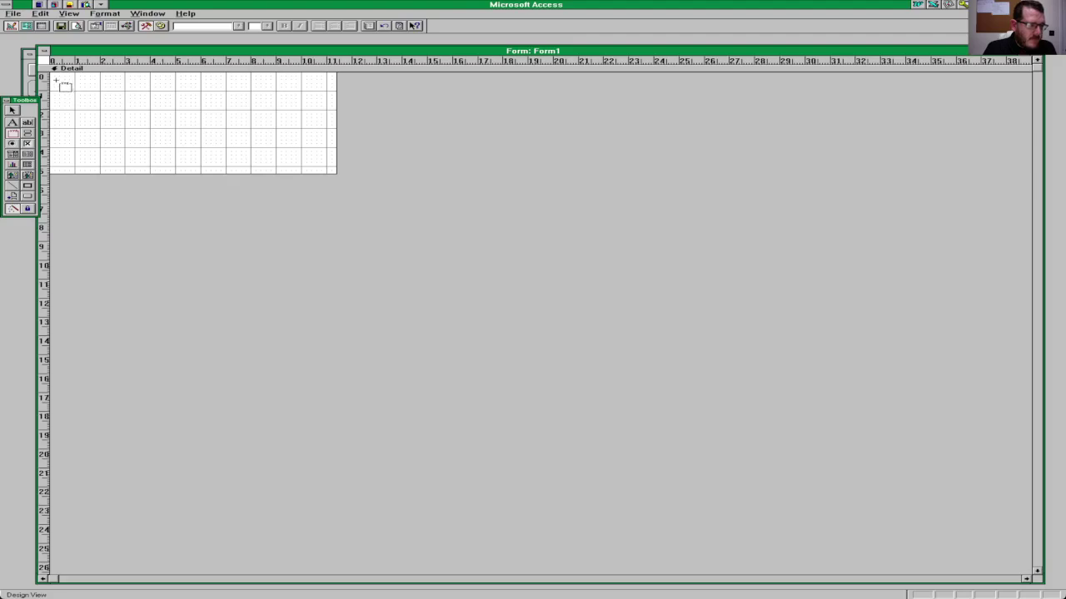
Step: Draw an option group, enter Windows OS and Year Released options, then cancel the wizard
left_click_drag(55, 80, 250, 170)
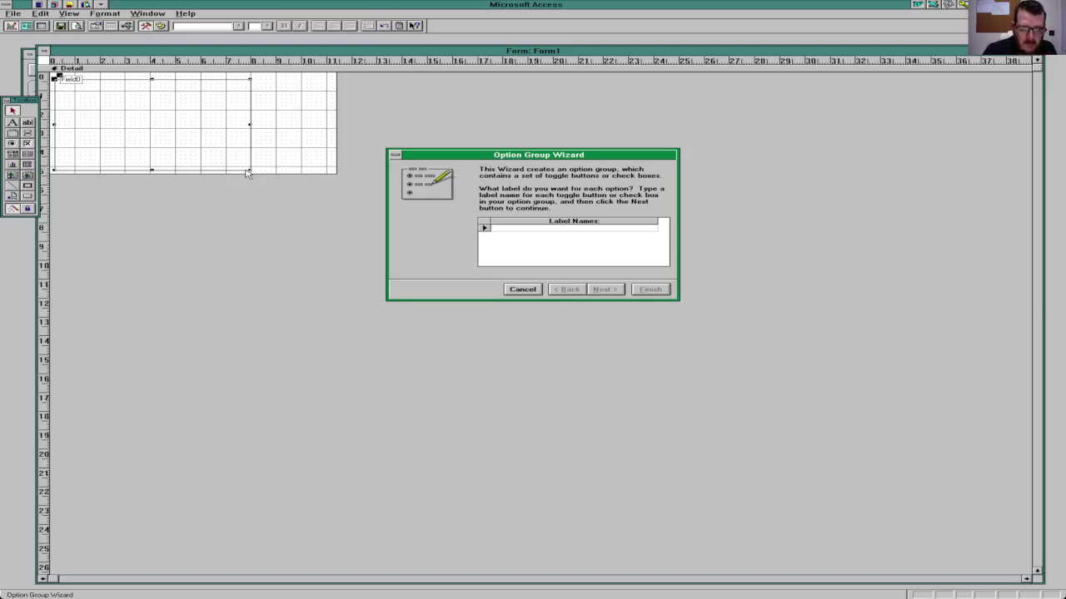
type("M")
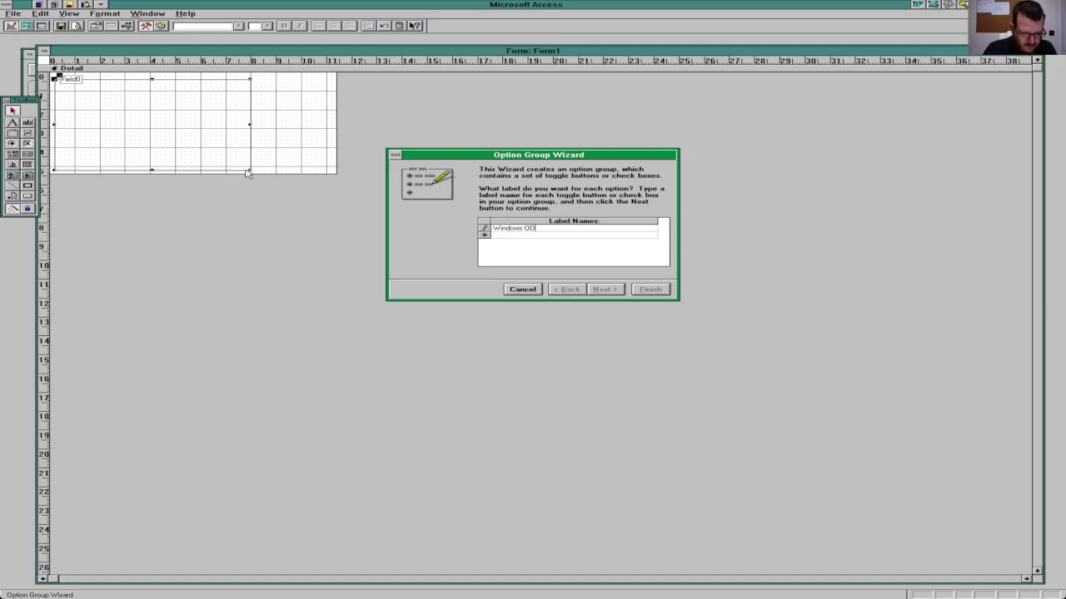
key("Return")
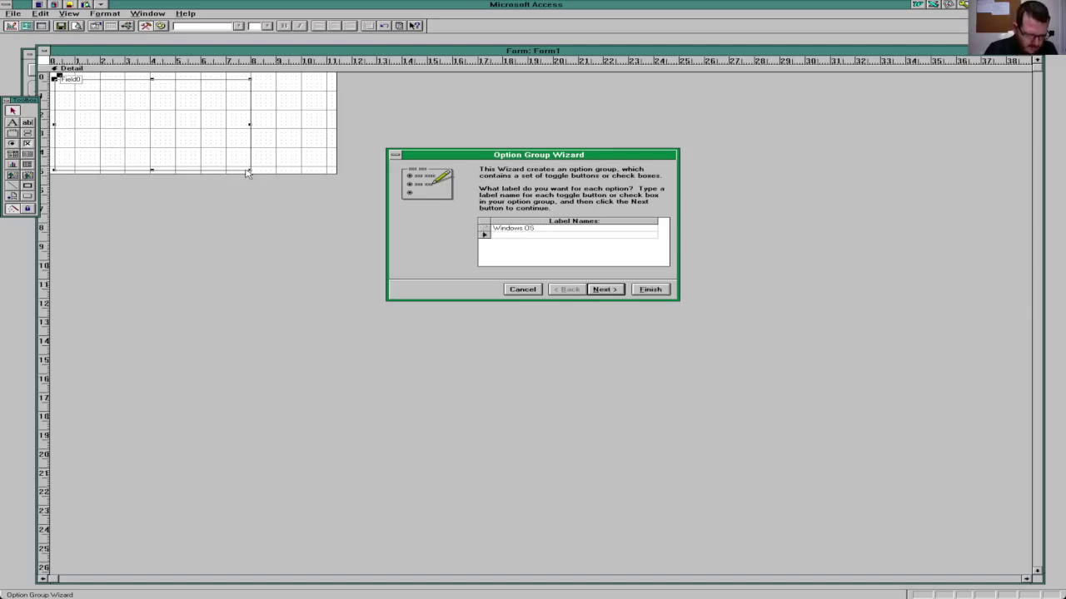
type("Year Released")
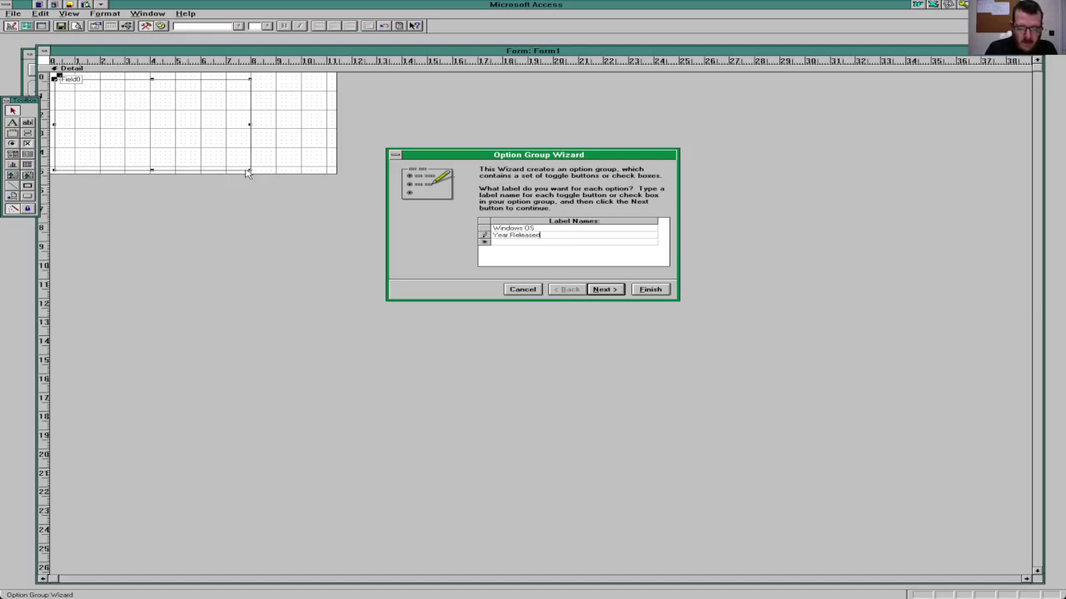
left_click(596, 292)
left_click(596, 293)
left_click(596, 292)
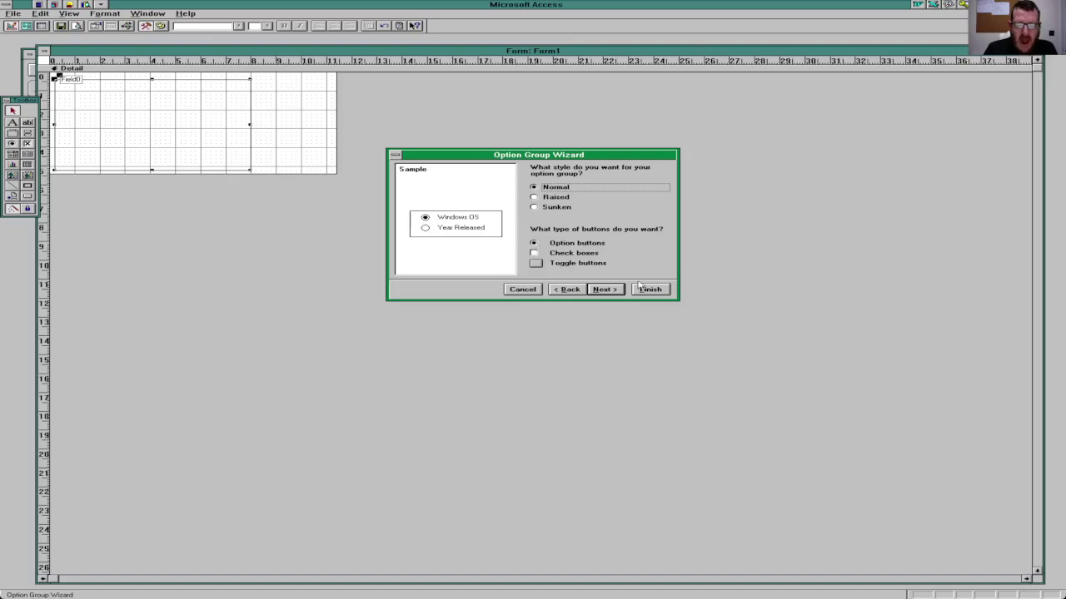
left_click(523, 290)
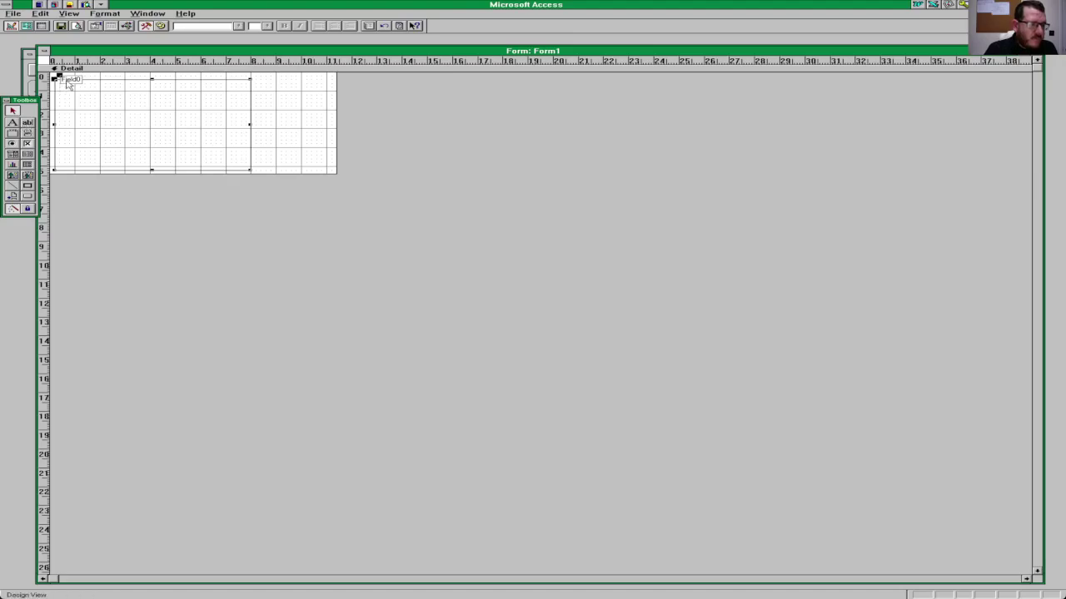
Step: Replace the group's Field0 caption with 'Windows Operating System'
left_click(67, 79)
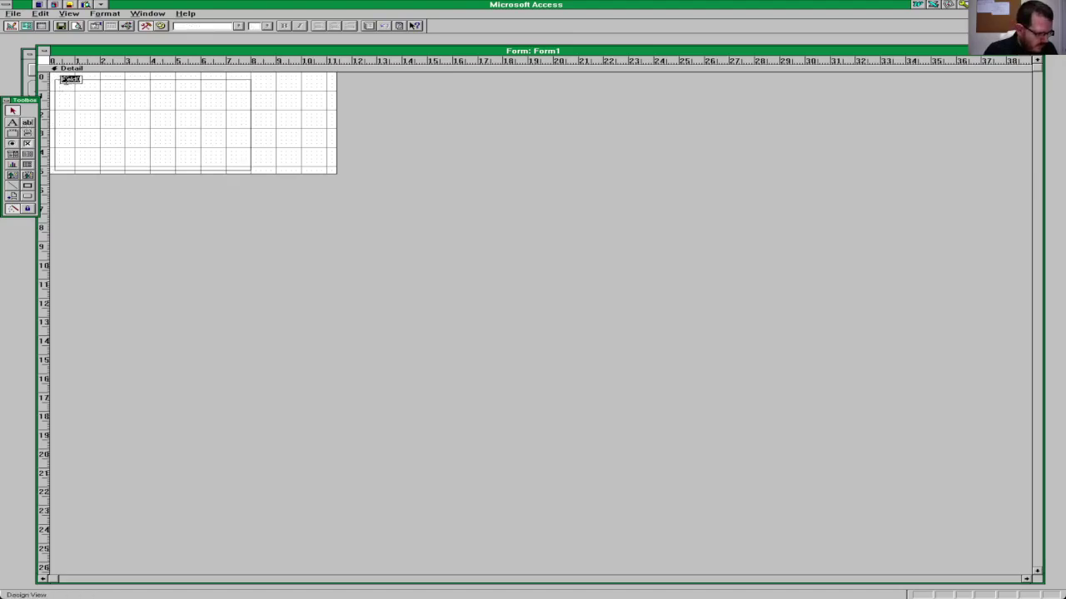
type("Windows")
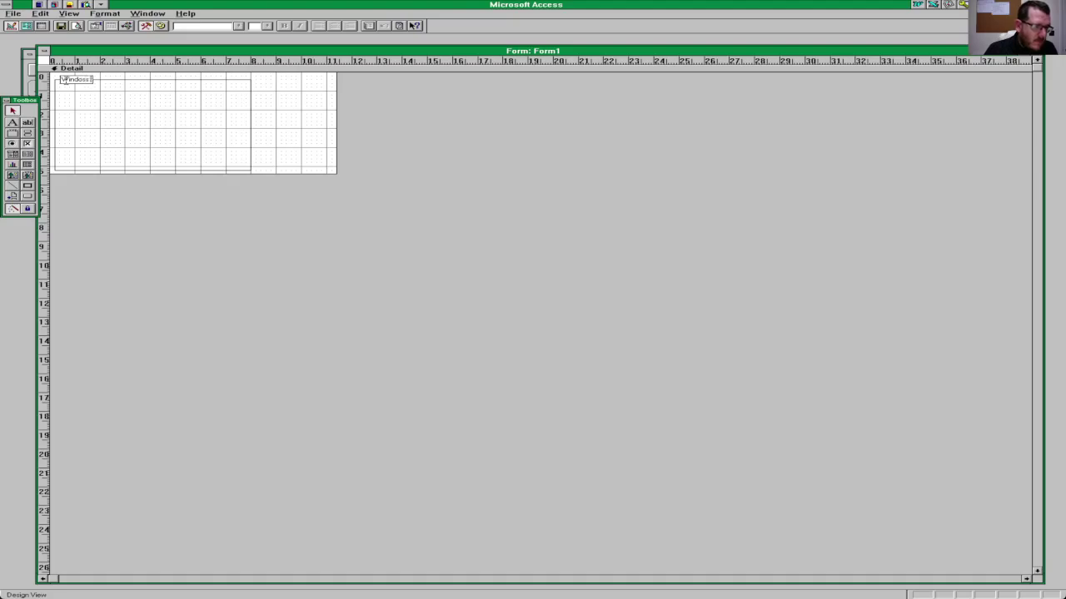
key("BackSpace")
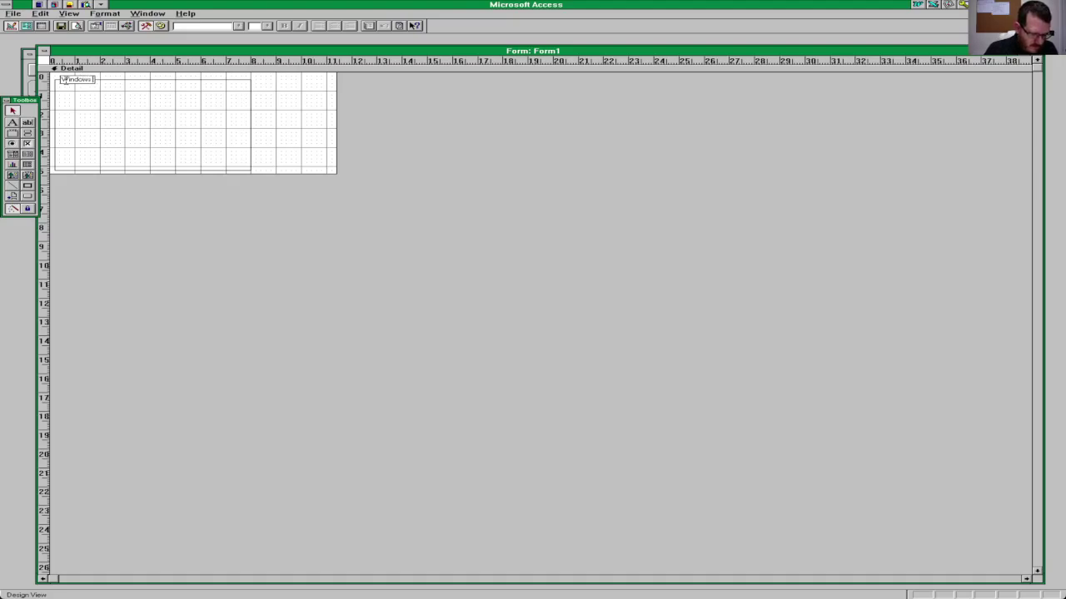
type("Operat")
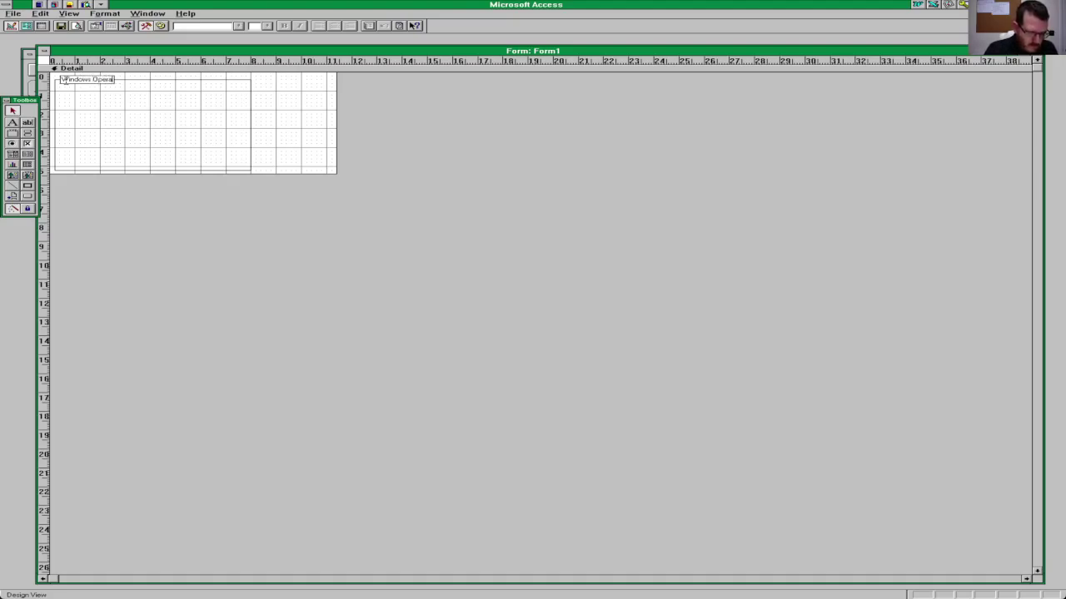
type("ing Sys")
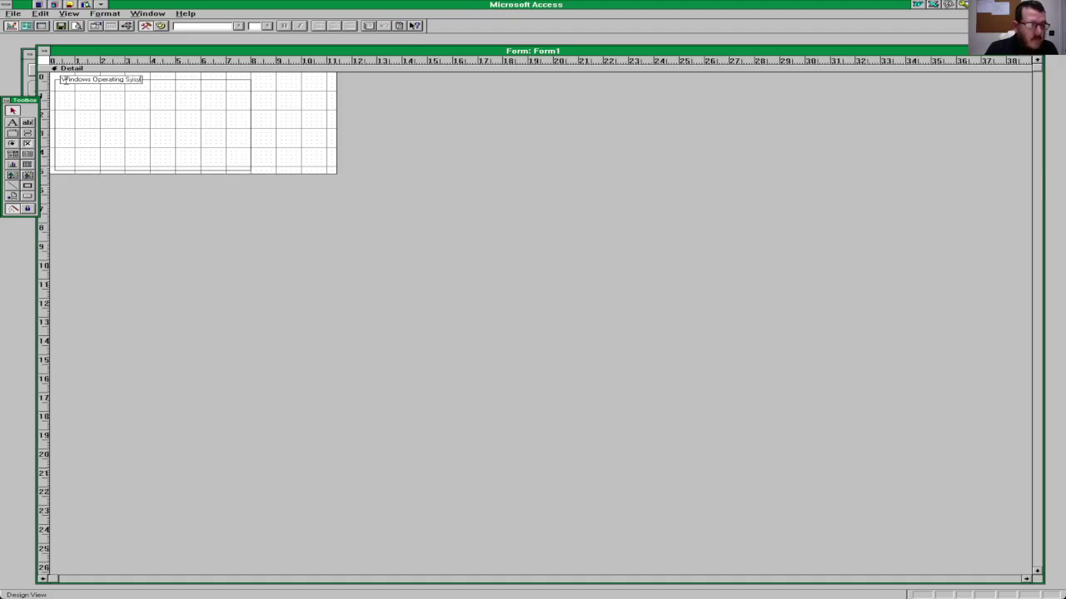
type("t")
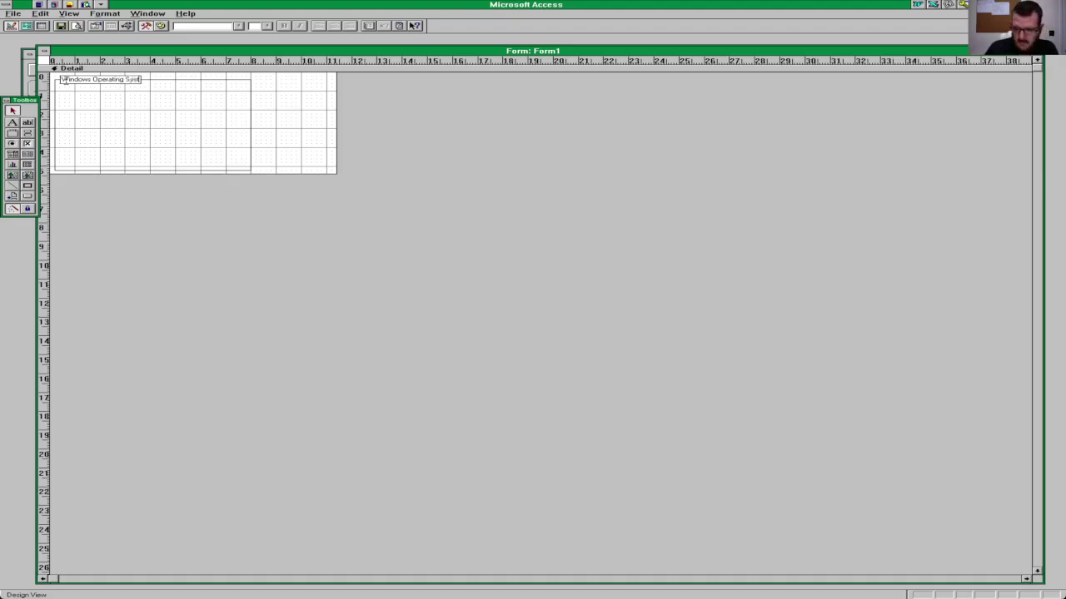
type("em")
key("Return")
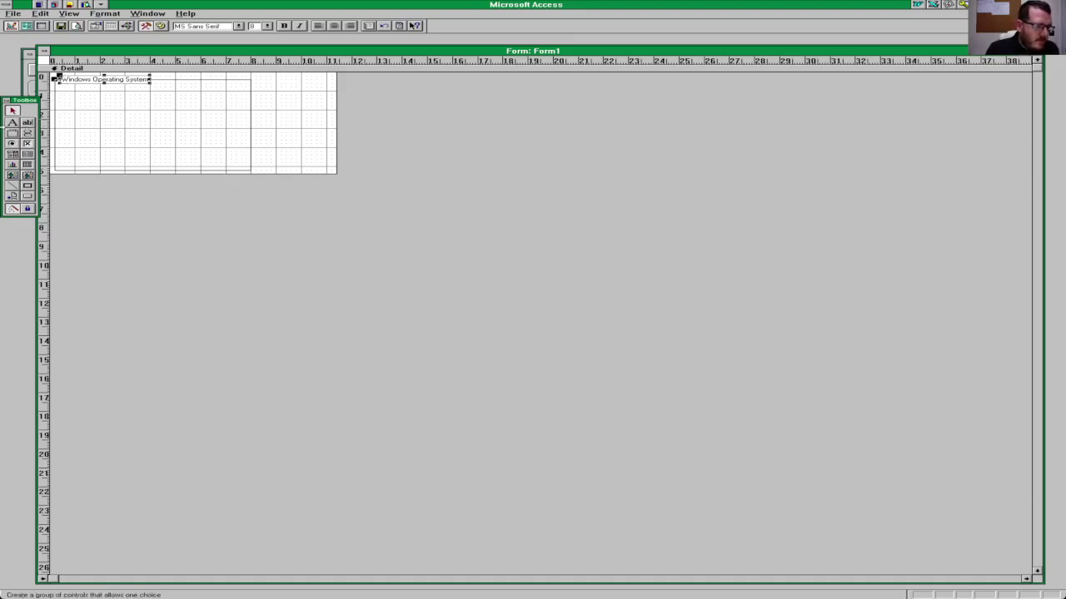
left_click(13, 124)
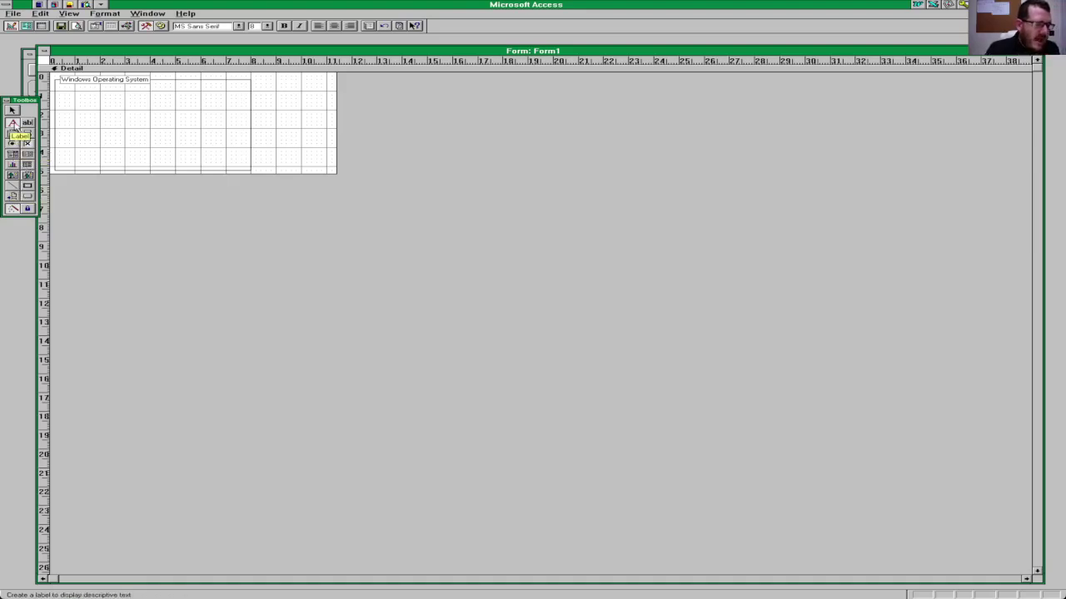
Step: Add a 'Windows OS' label inside the option group
left_click(12, 123)
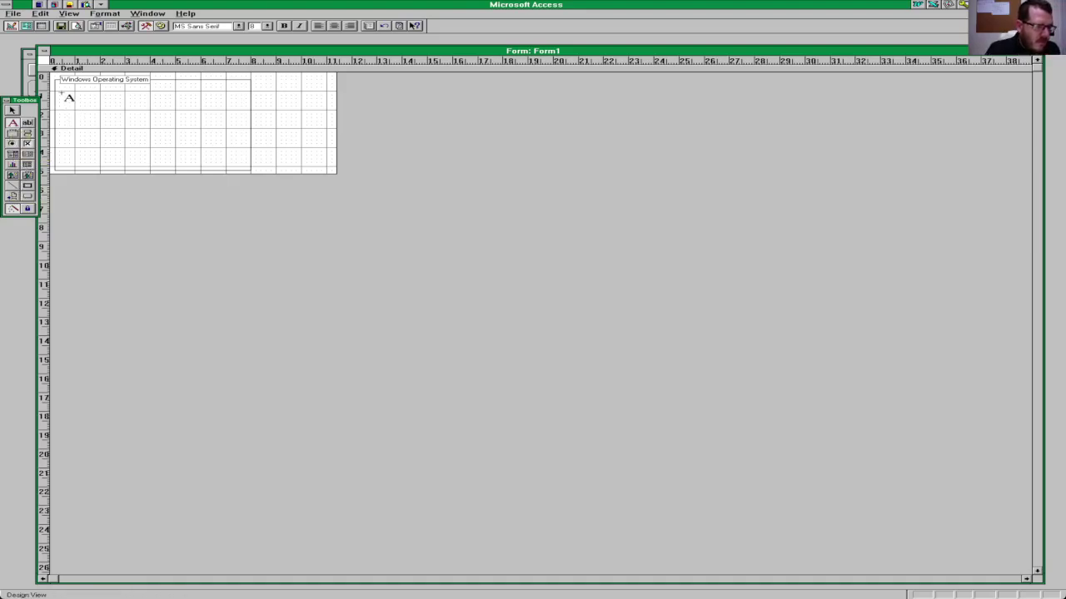
left_click_drag(60, 92, 109, 102)
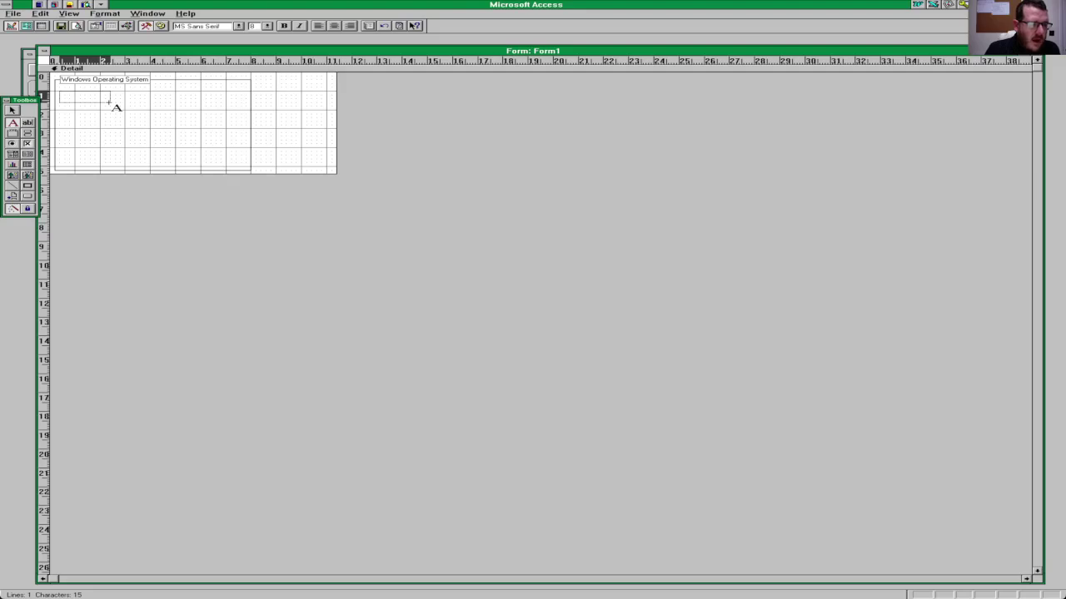
left_click_drag(109, 102, 110, 101)
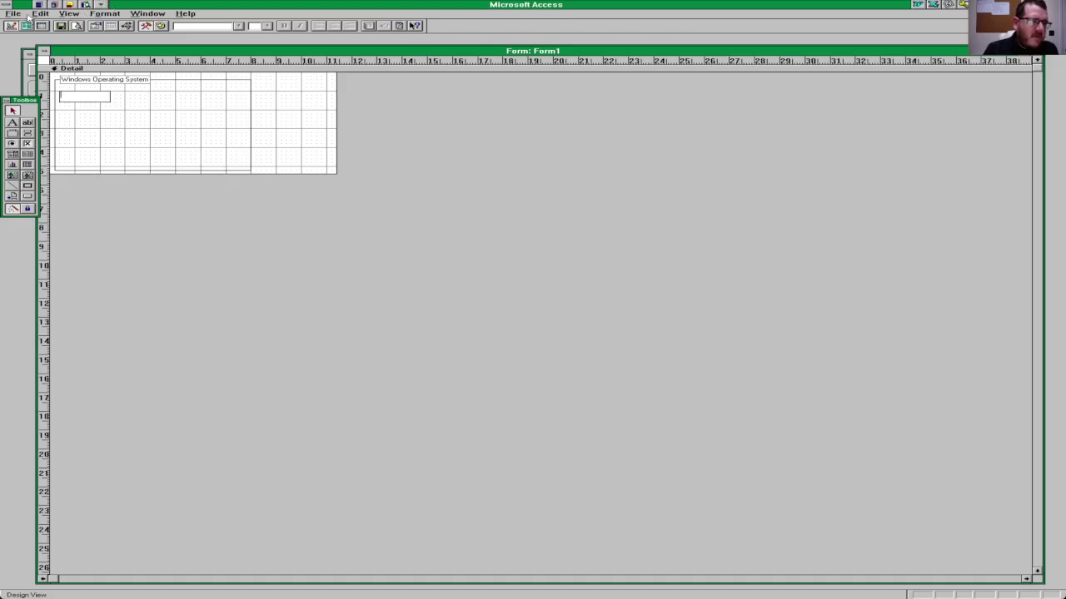
left_click(40, 14)
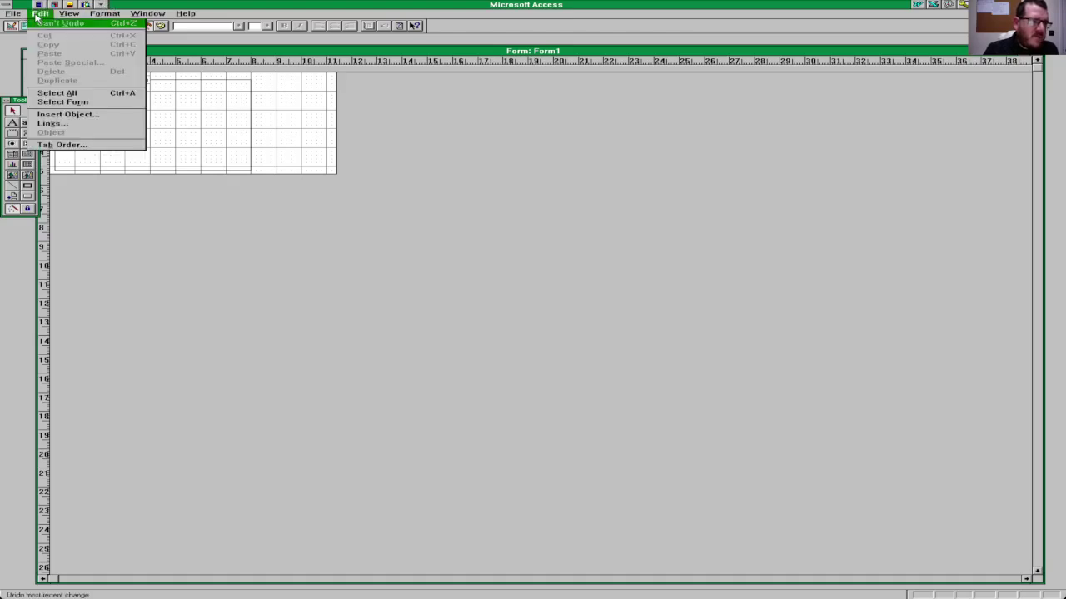
left_click(150, 110)
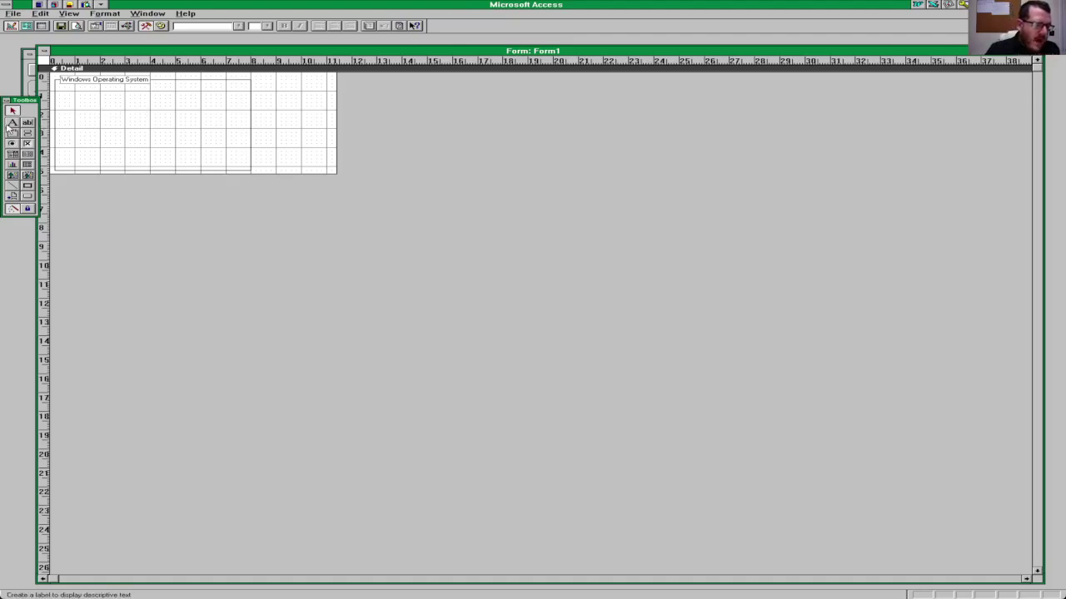
left_click(13, 122)
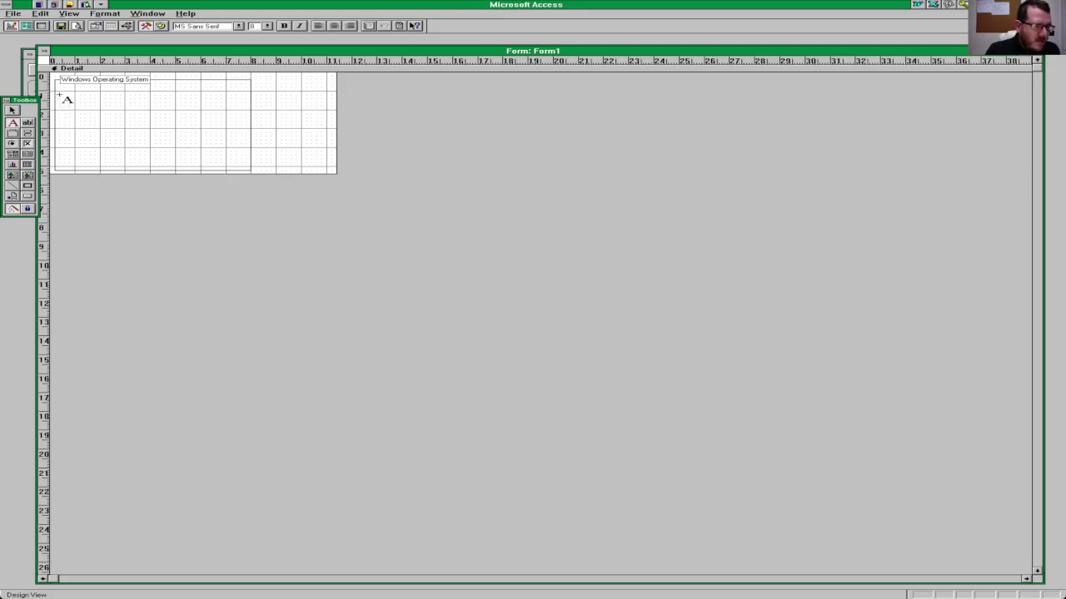
left_click(60, 95)
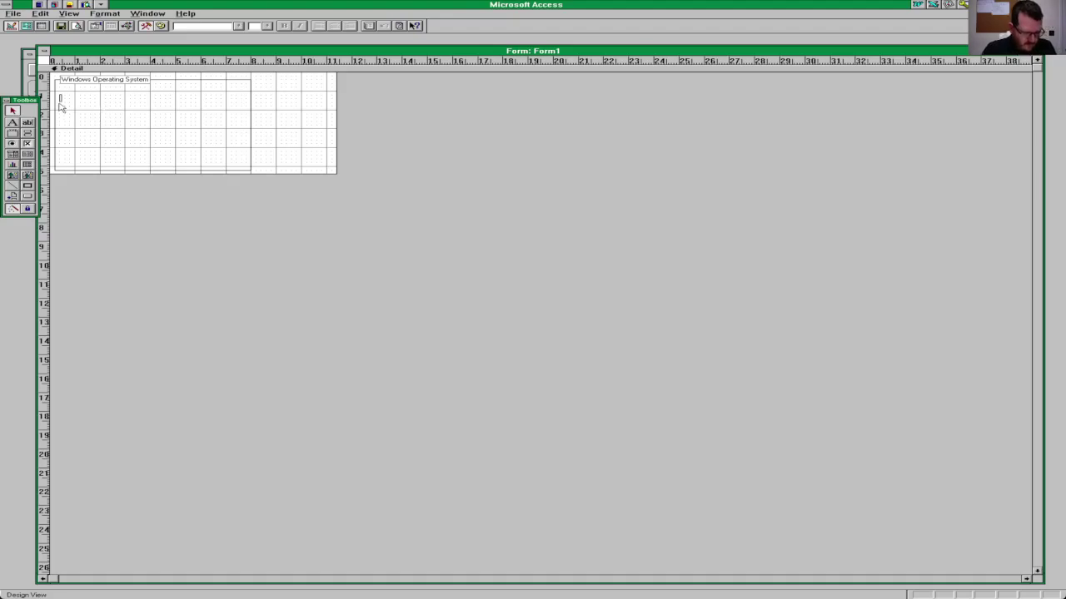
type("Windows OS")
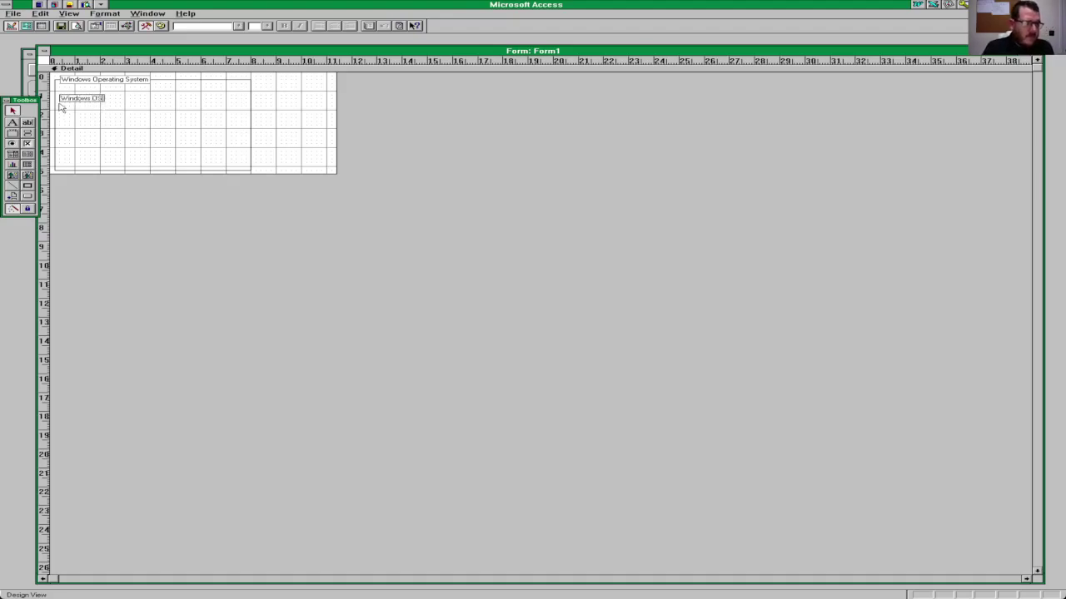
left_click(122, 133)
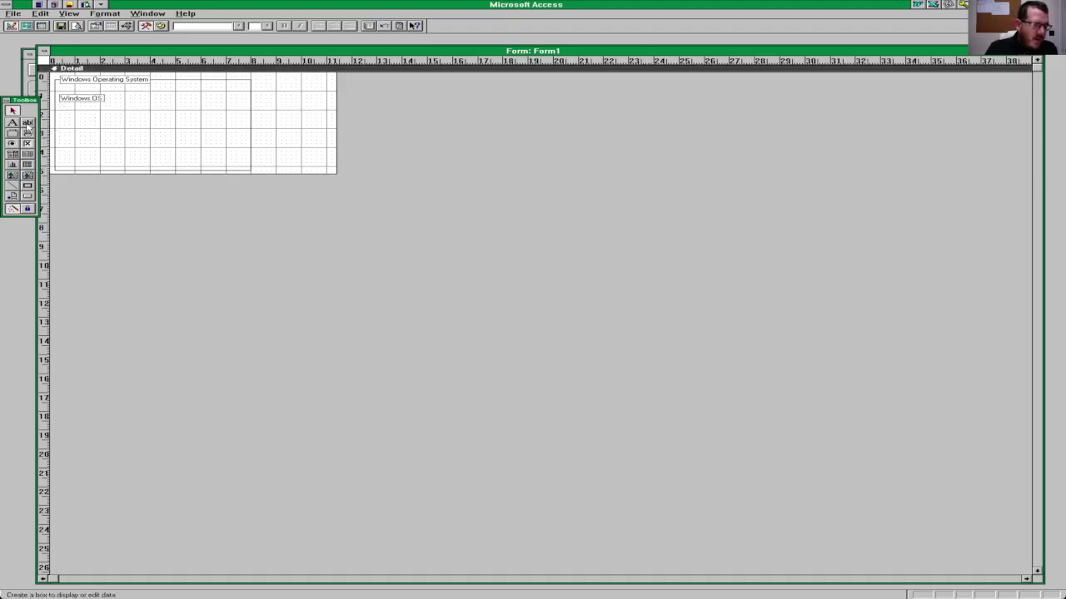
Step: Place a wide unbound text box beside the label and narrow the group frame
left_click(27, 125)
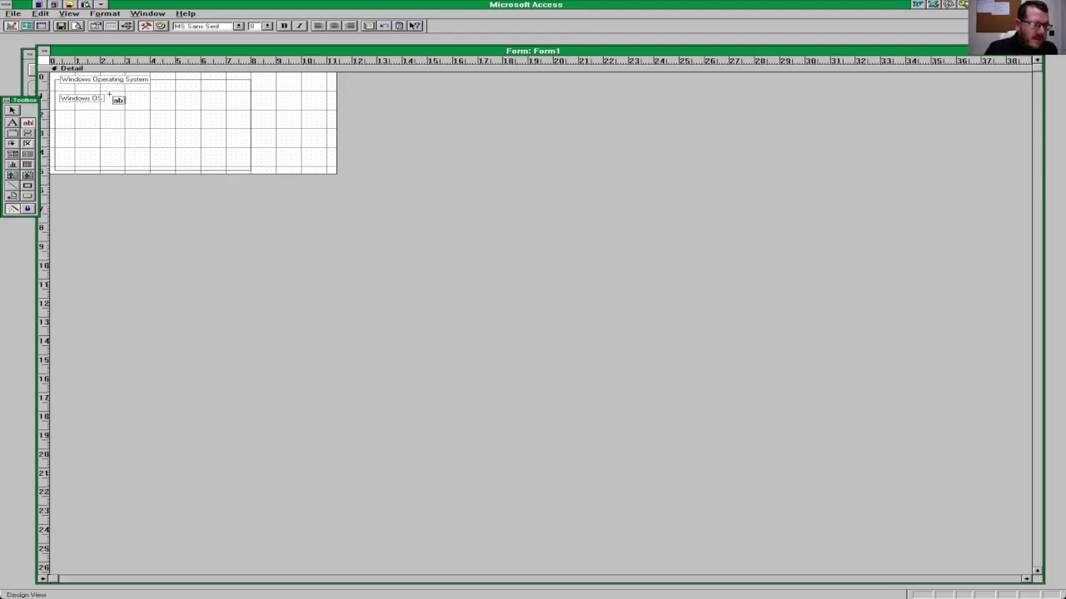
left_click(111, 96)
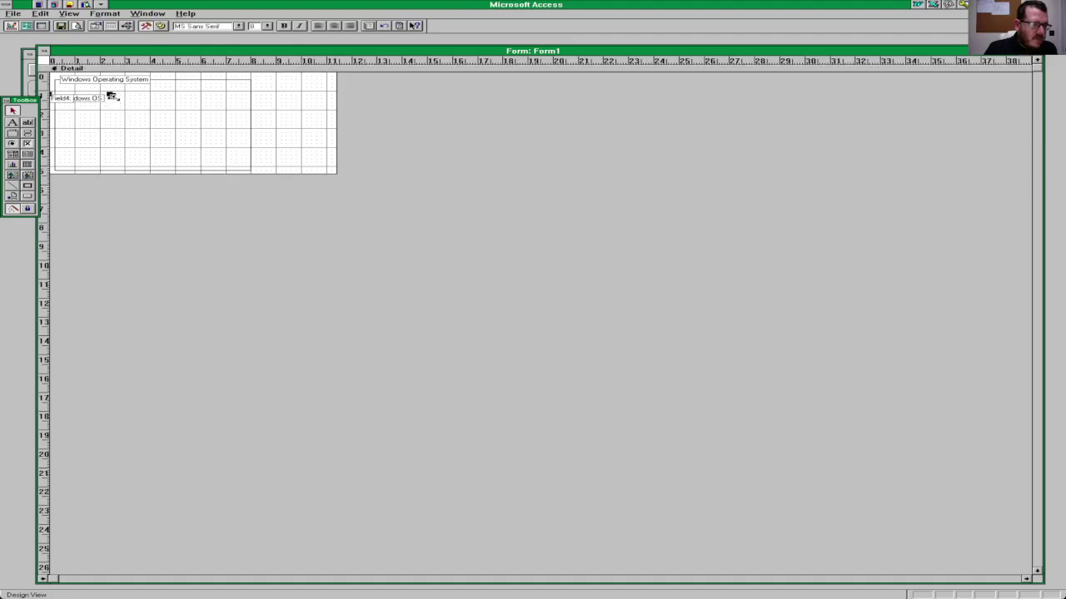
left_click_drag(111, 96, 203, 102)
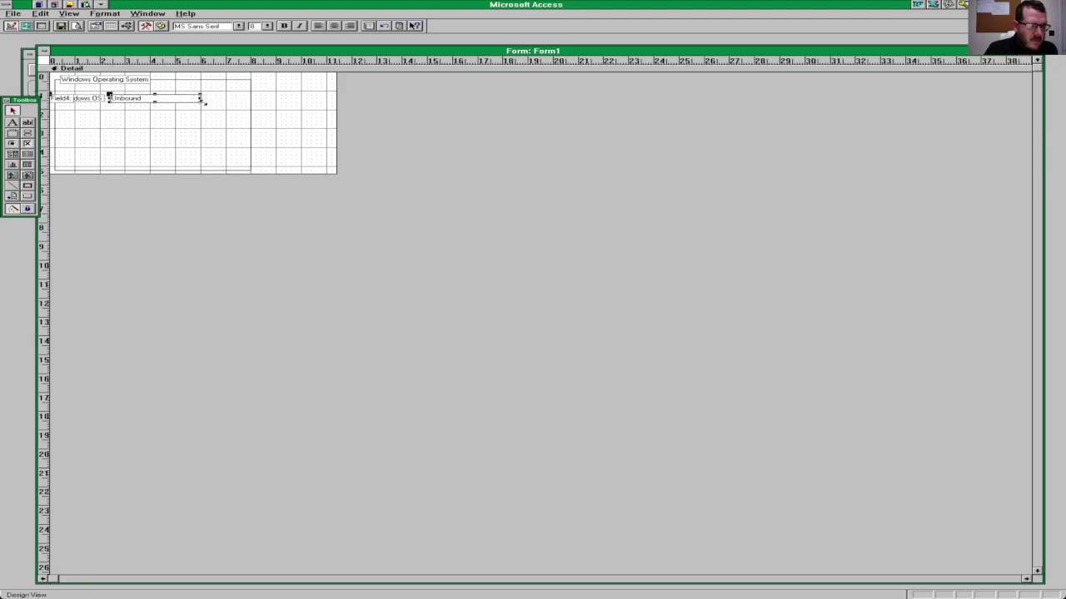
left_click(243, 124)
left_click(251, 121)
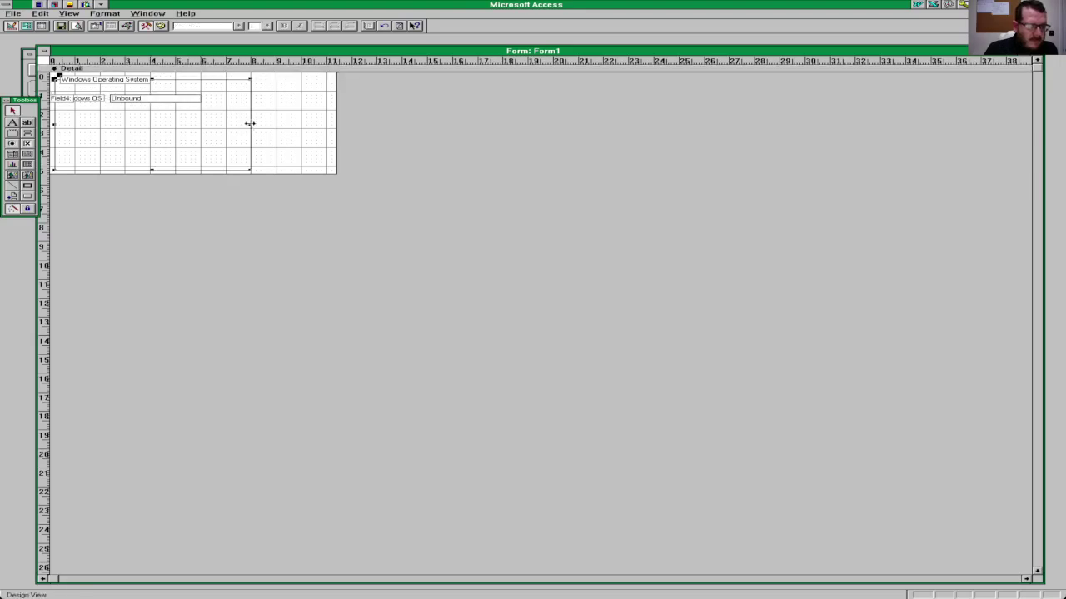
left_click_drag(250, 123, 205, 122)
left_click(219, 126)
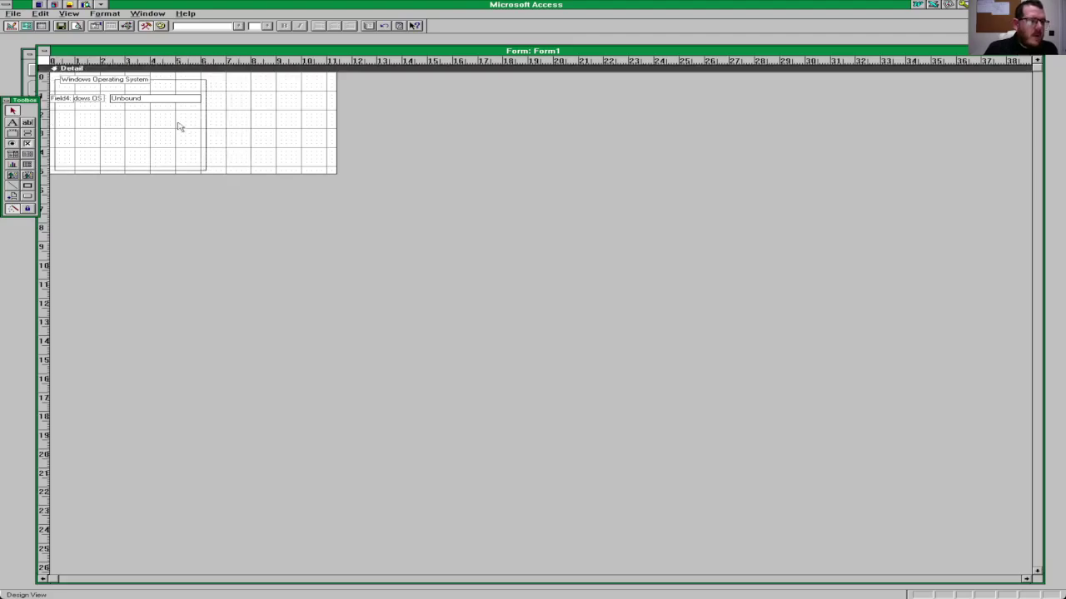
left_click(70, 14)
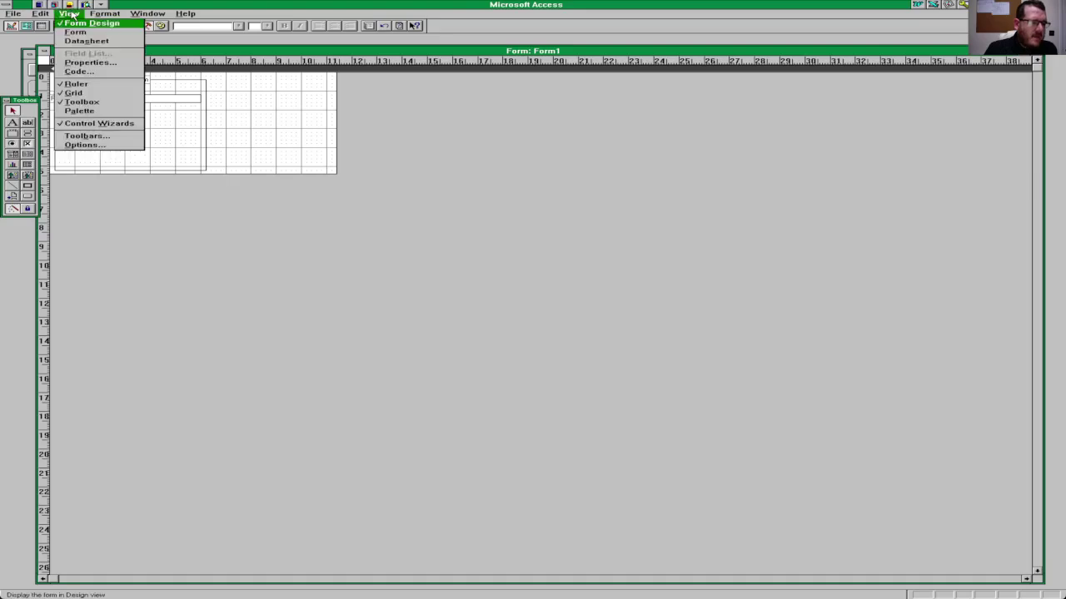
Step: Preview Form1 in Form view, then return it to Design view
left_click(76, 32)
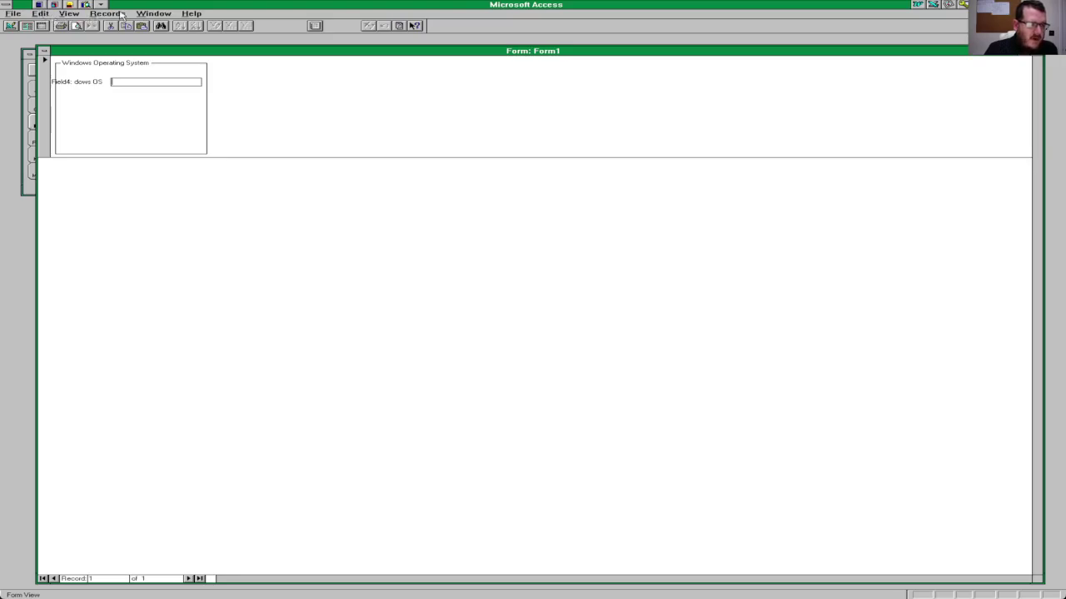
left_click(121, 13)
left_click(69, 13)
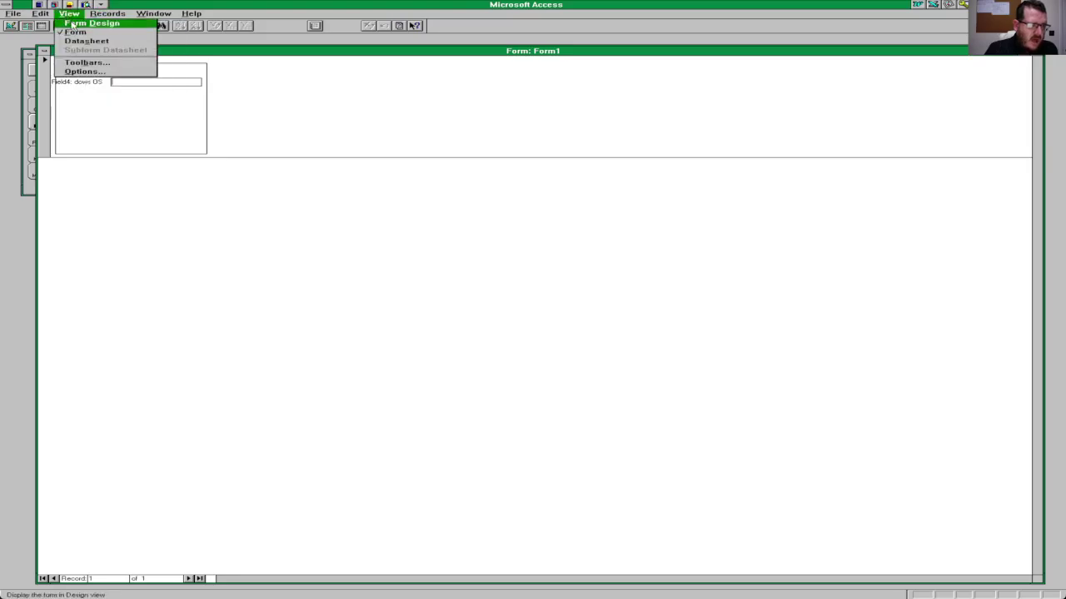
left_click(72, 24)
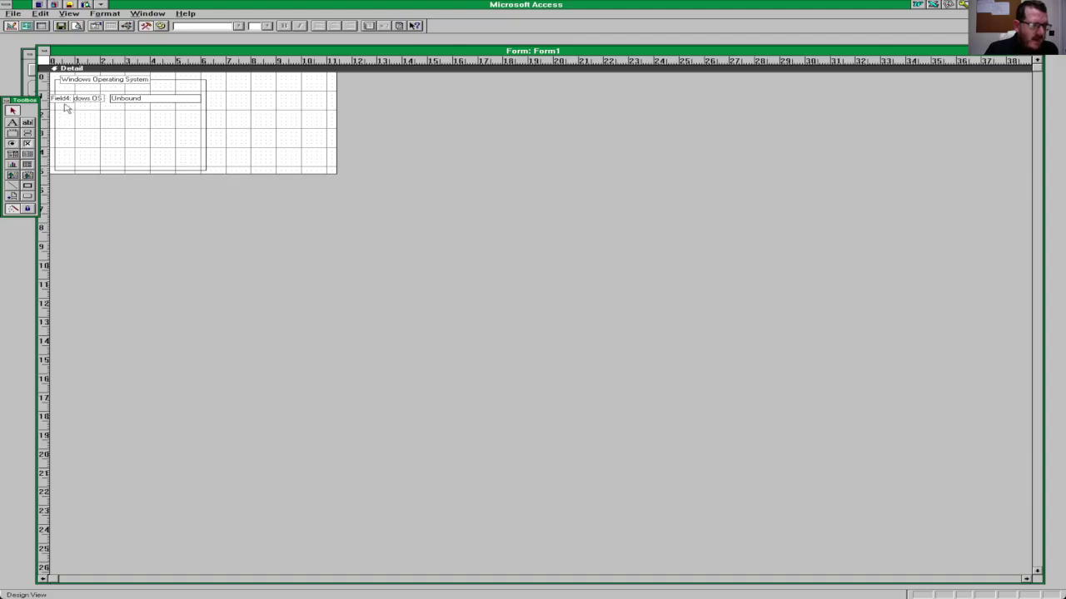
Step: Reposition the Field4 label and Unbound text box, and delete the Windows OS label
double_click(67, 99)
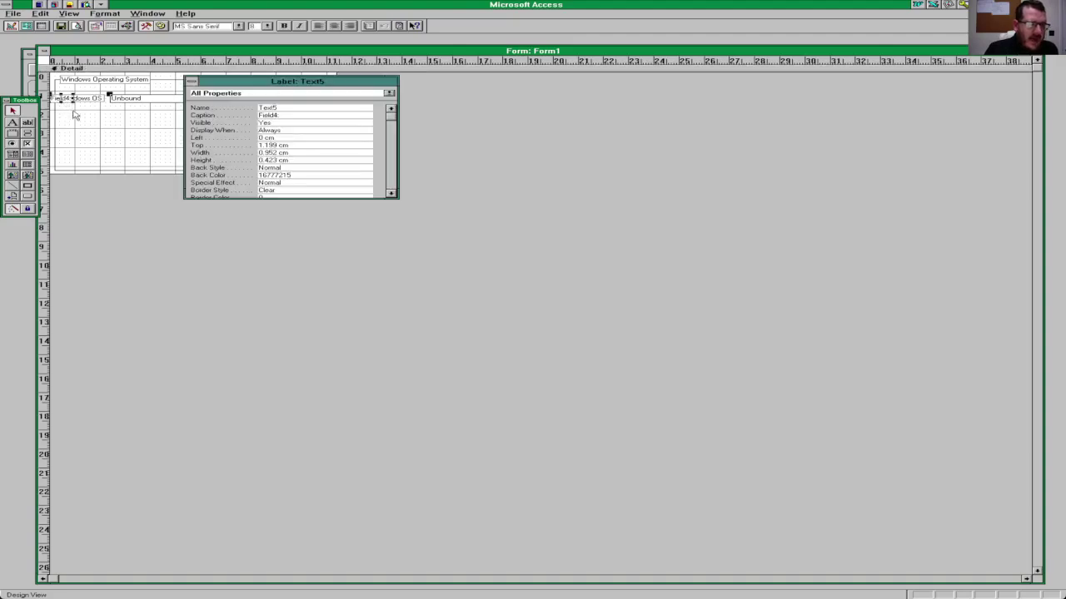
left_click(528, 145)
left_click_drag(61, 104, 75, 111)
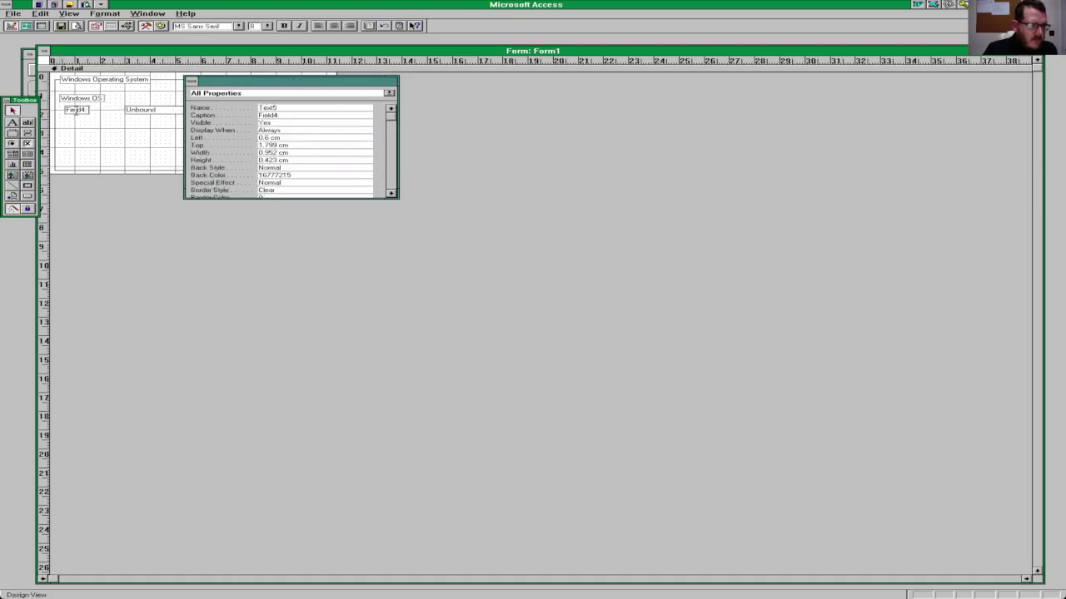
left_click(161, 113)
left_click(163, 111)
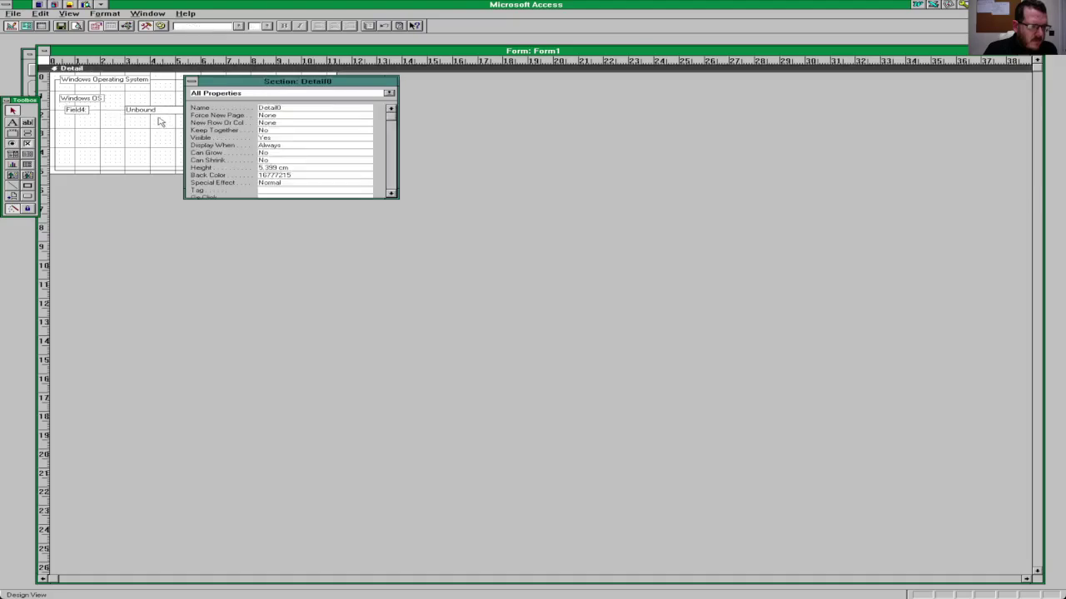
left_click_drag(156, 113, 151, 101)
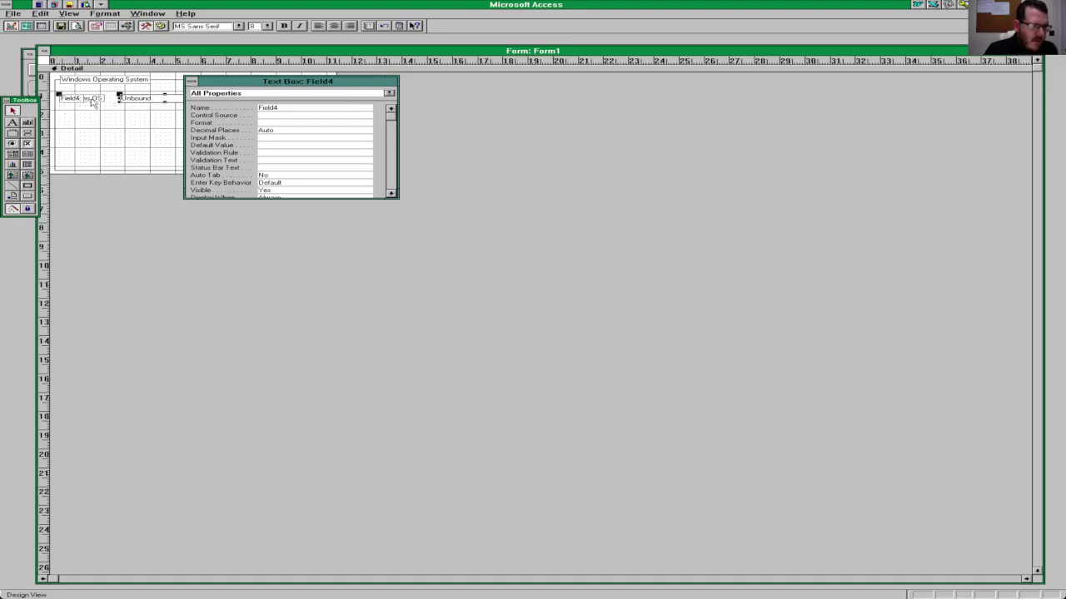
left_click(82, 99)
left_click(93, 98)
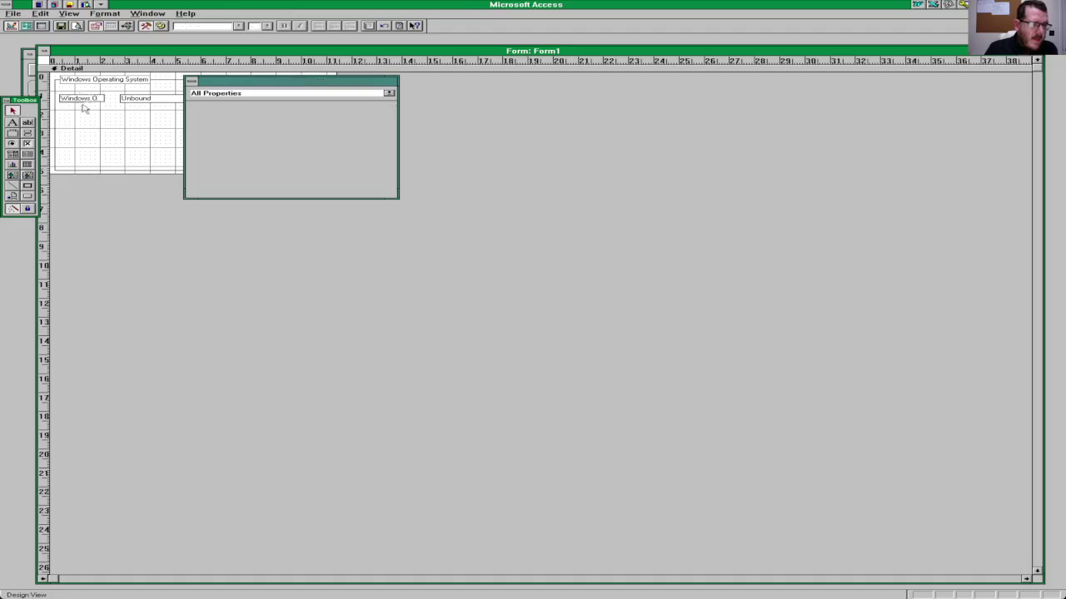
left_click(130, 127)
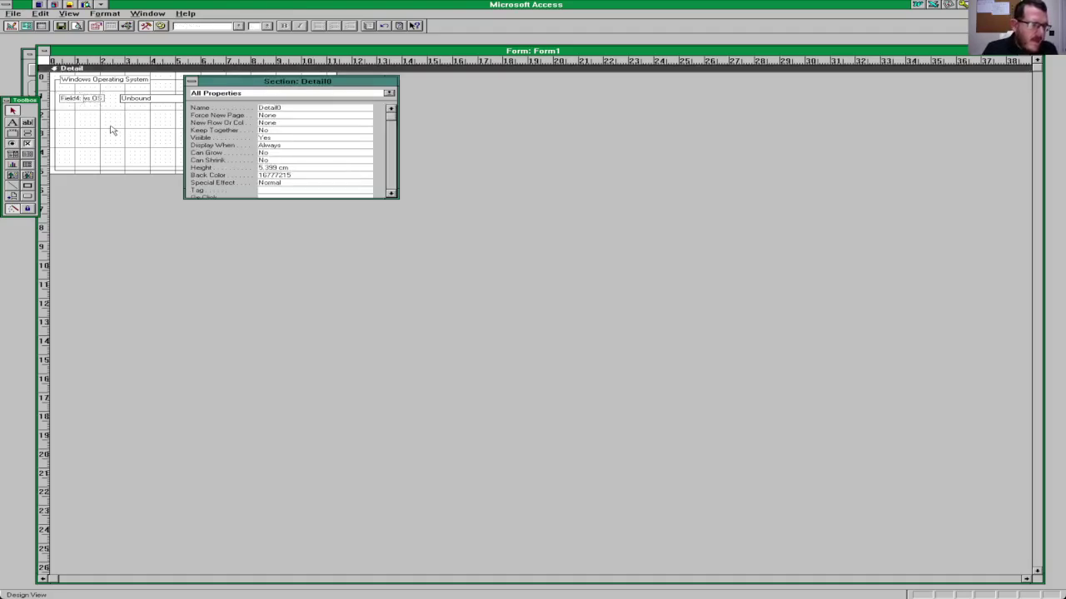
left_click(73, 100)
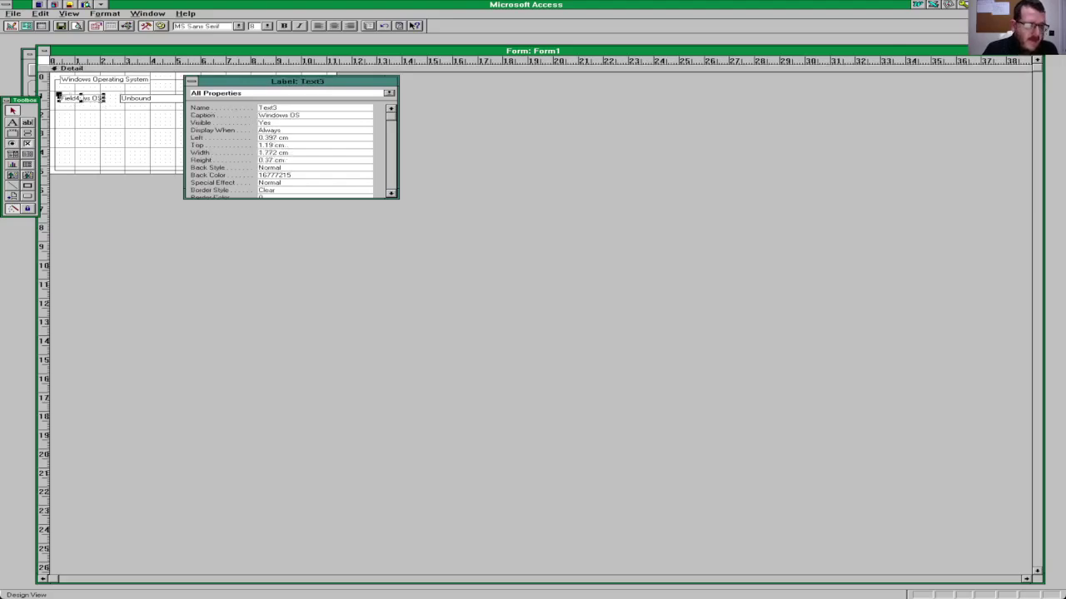
key("Delete")
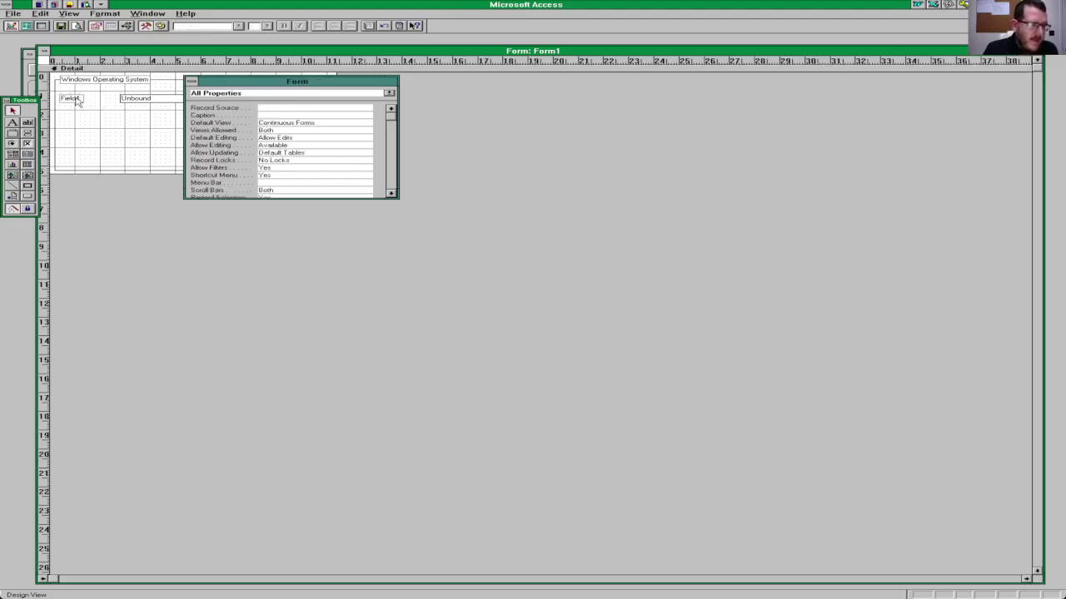
Step: Close the property sheet and close Form1, bringing up the save prompt
left_click(72, 99)
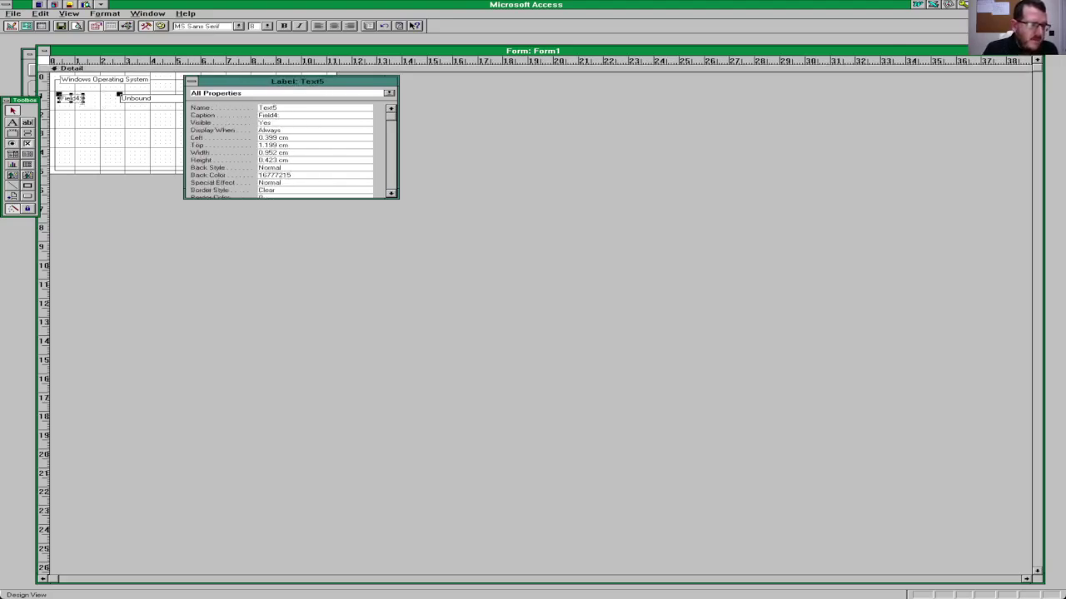
left_click(140, 99)
left_click(141, 100)
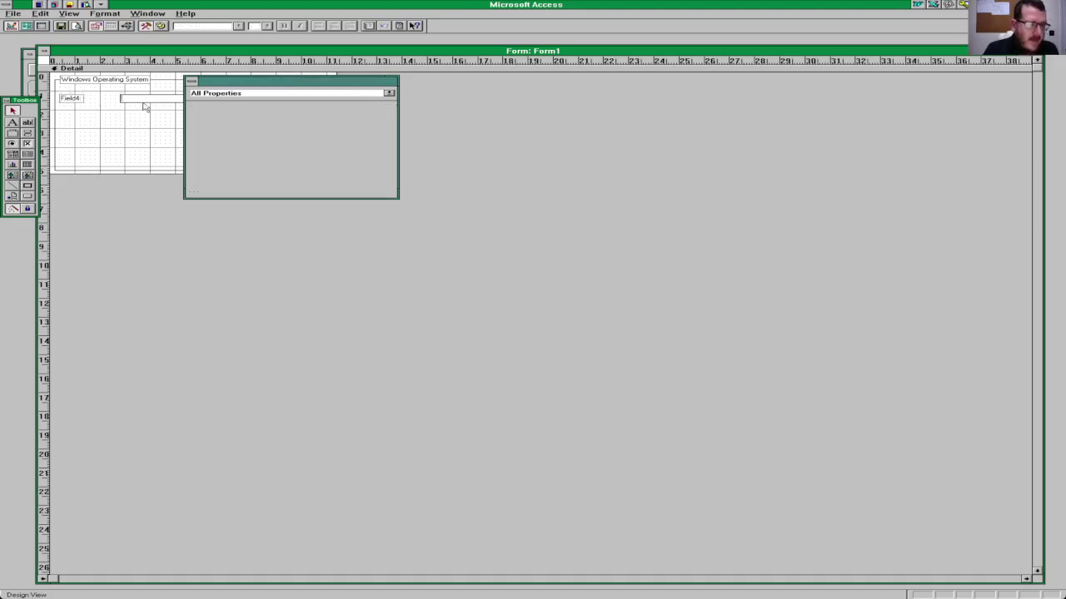
left_click(144, 110)
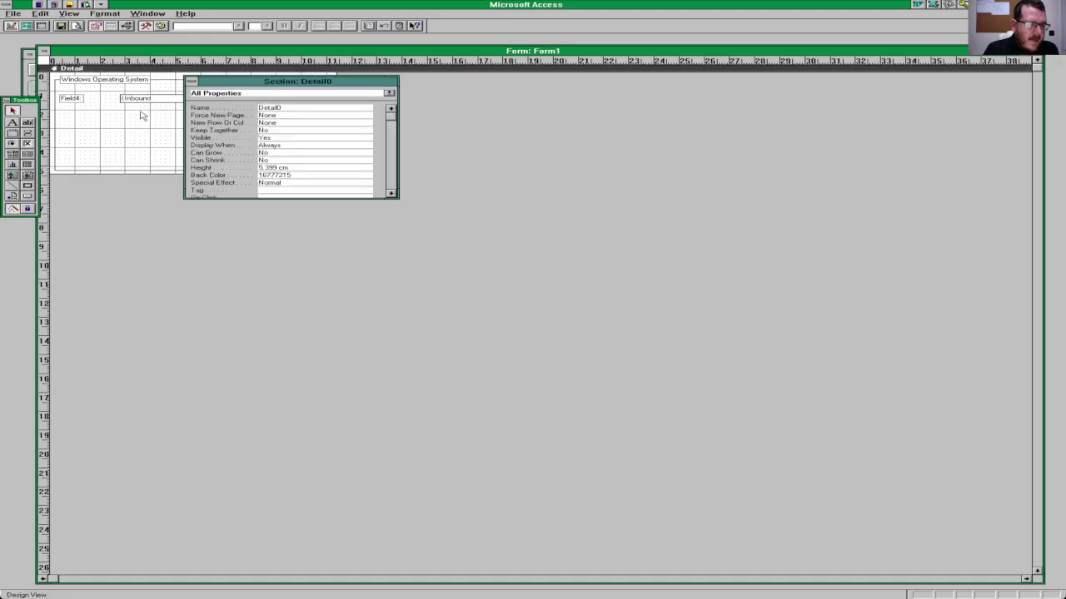
left_click(192, 81)
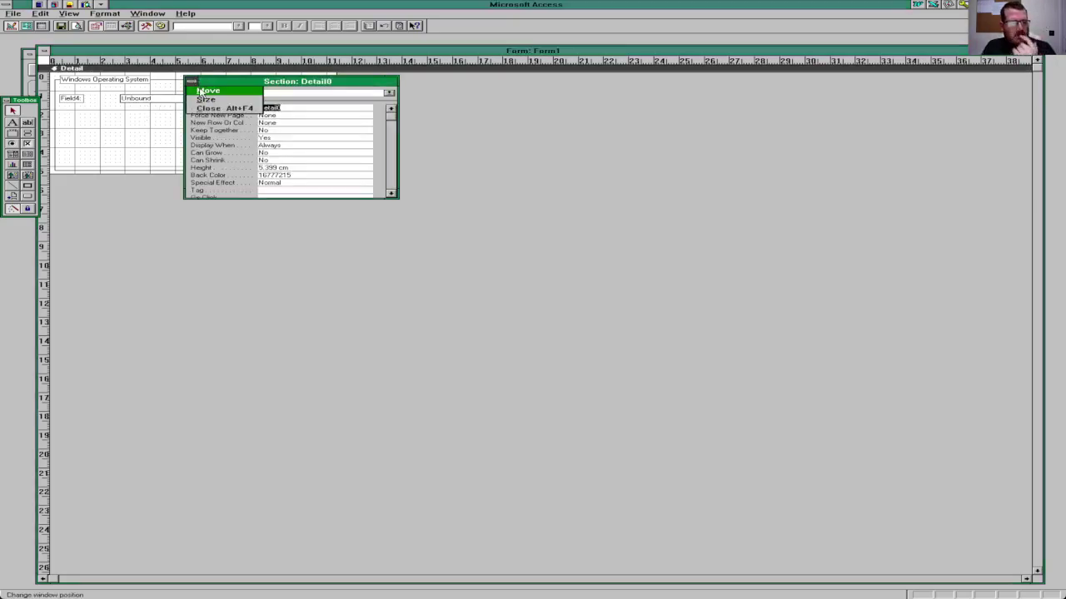
left_click(205, 100)
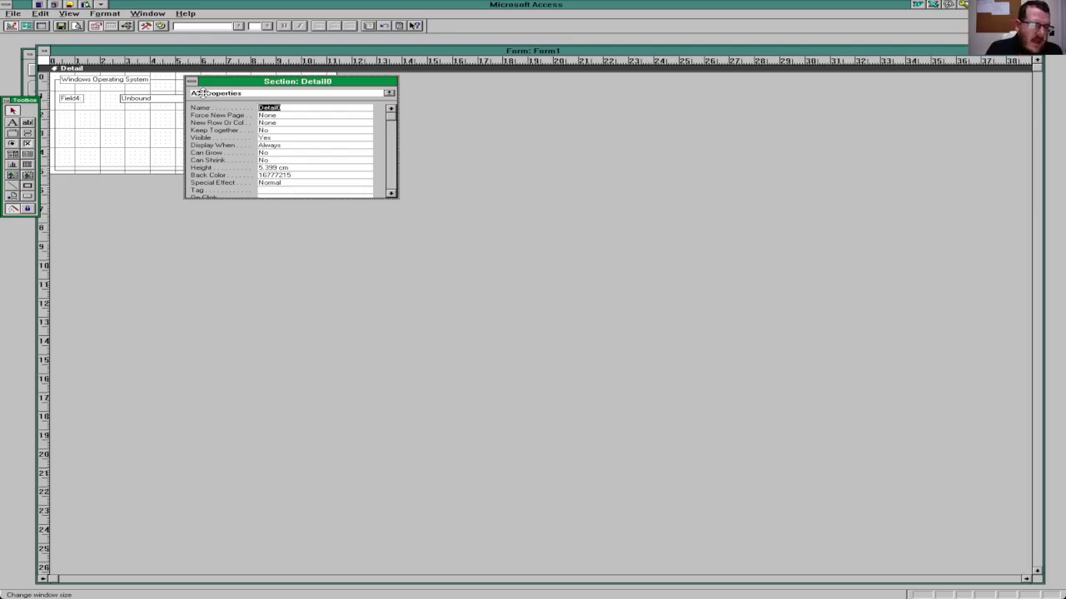
left_click(192, 82)
left_click(192, 80)
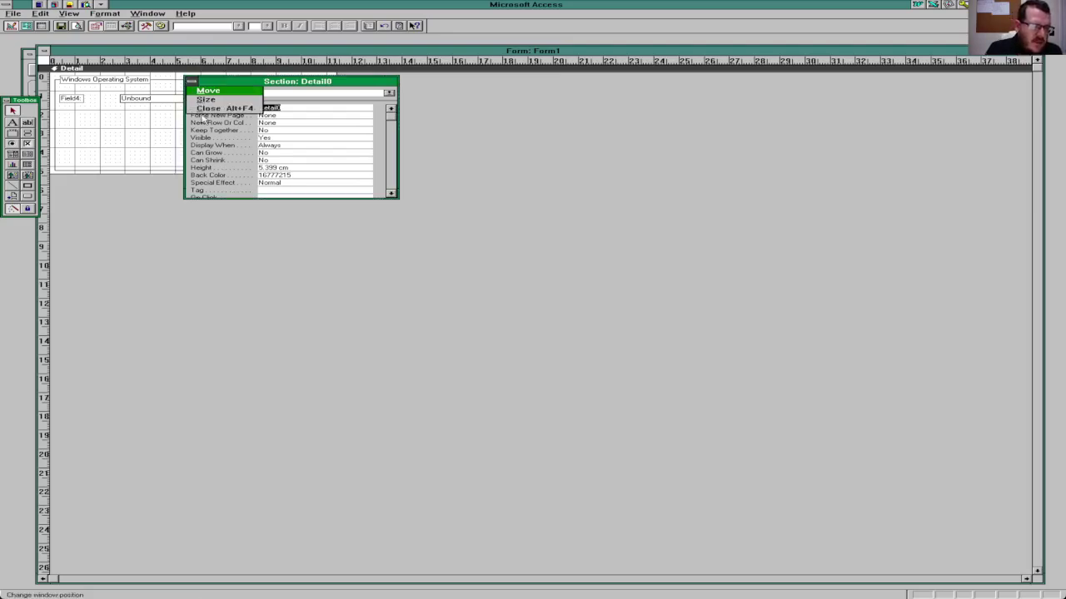
left_click(204, 109)
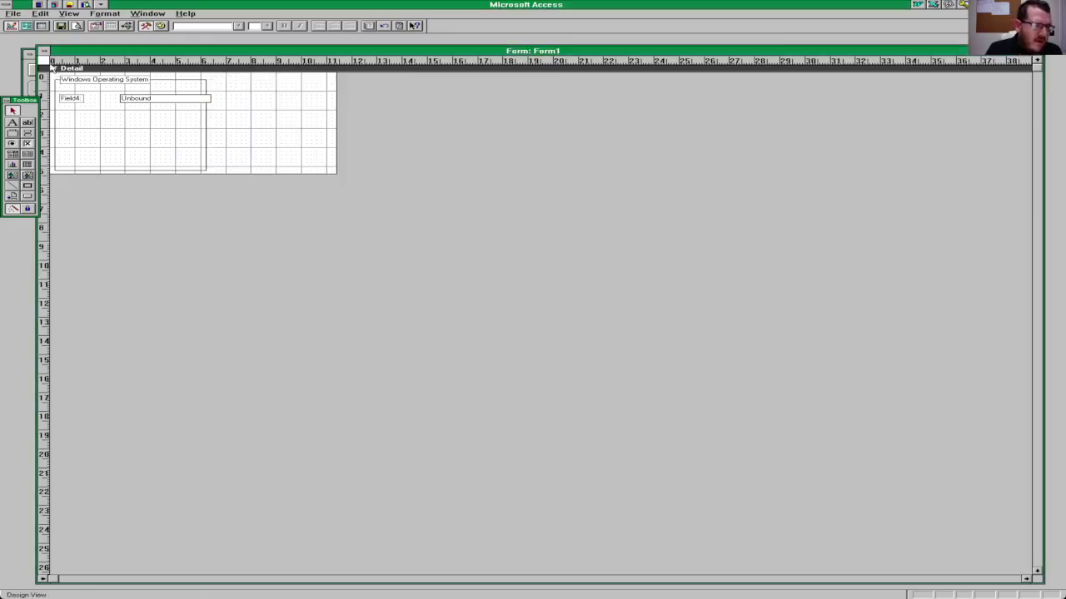
left_click(45, 52)
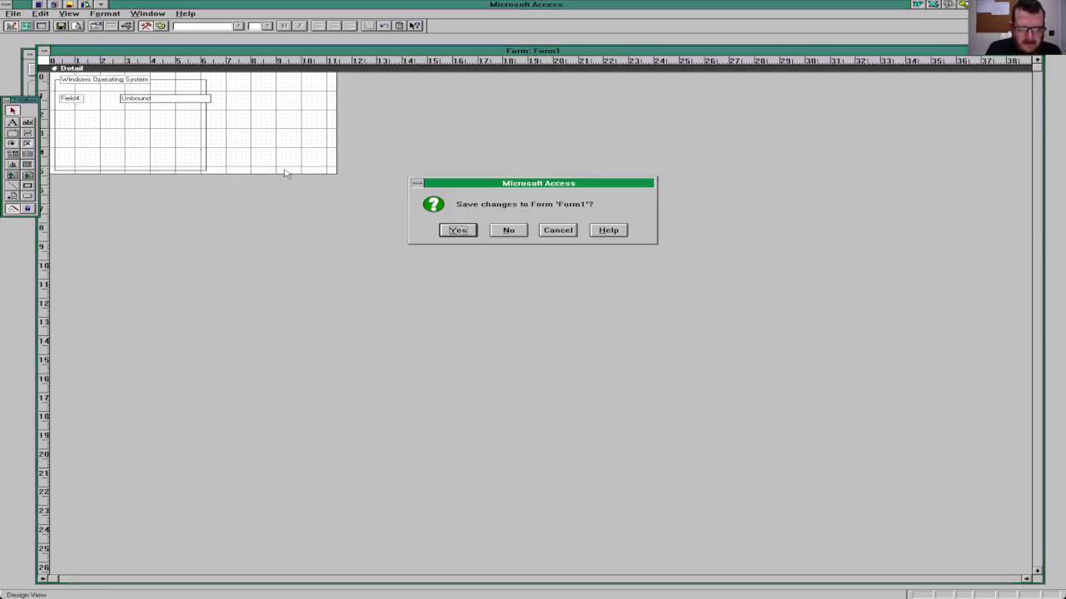
Step: Discard Form1, open Windows Table, enter 'Microsoft Windows' under Windows OS and autofit the column
left_click(518, 234)
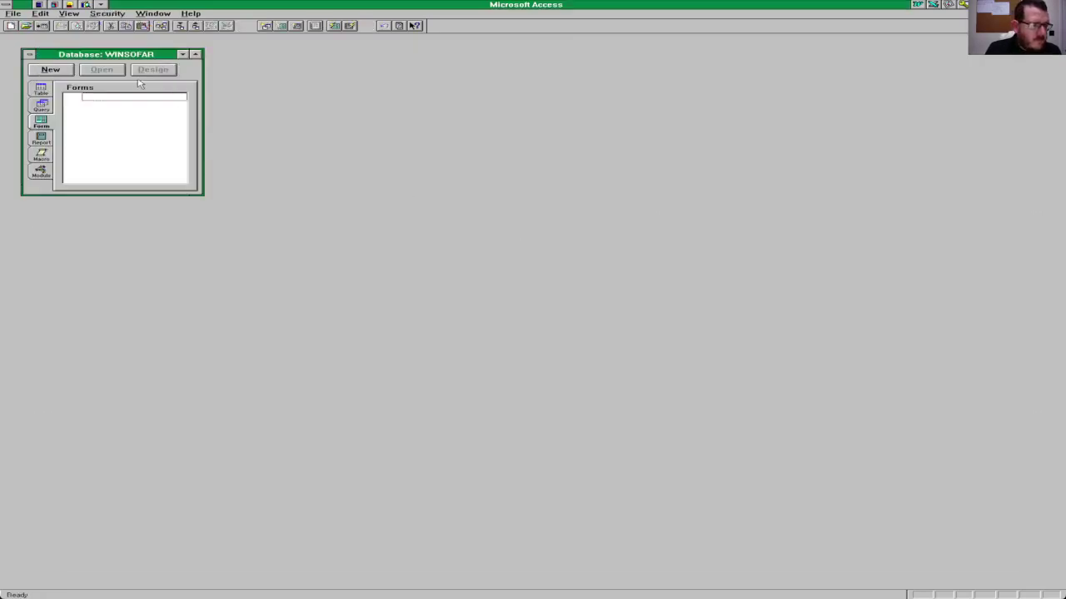
left_click(40, 89)
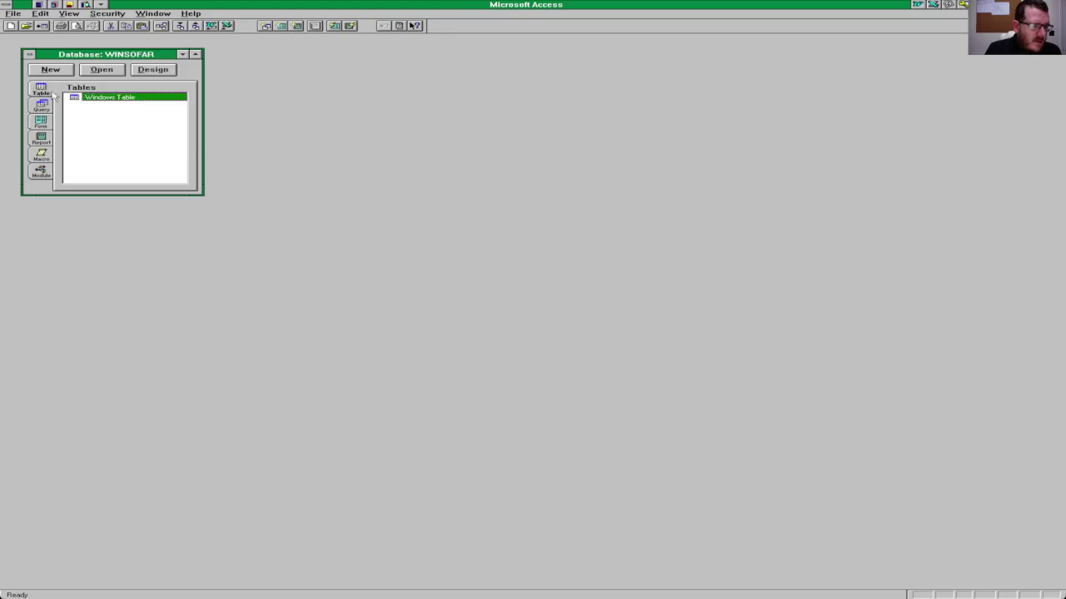
double_click(154, 98)
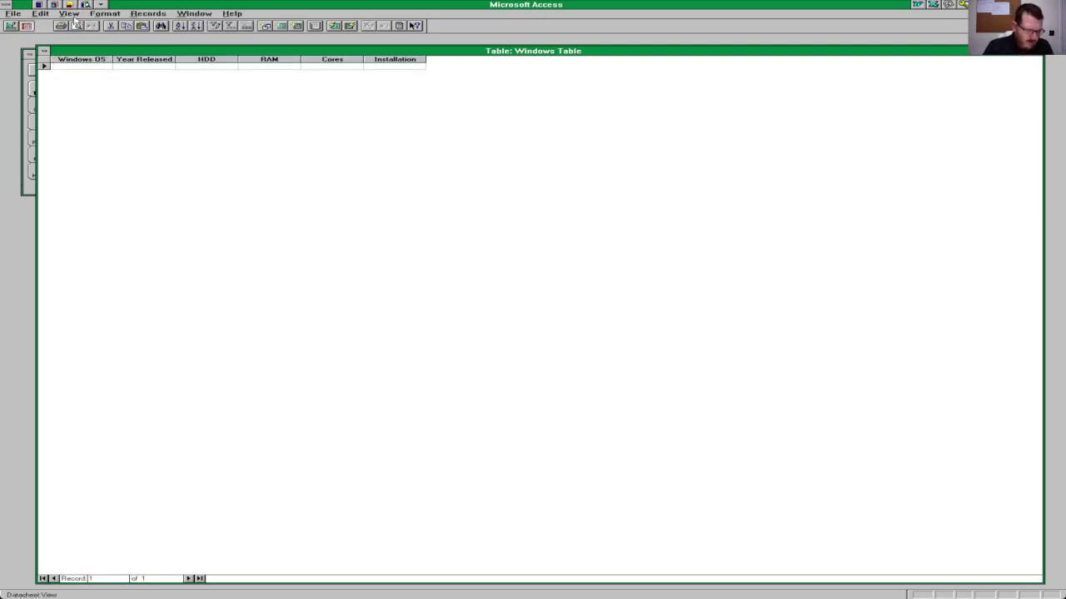
type("M")
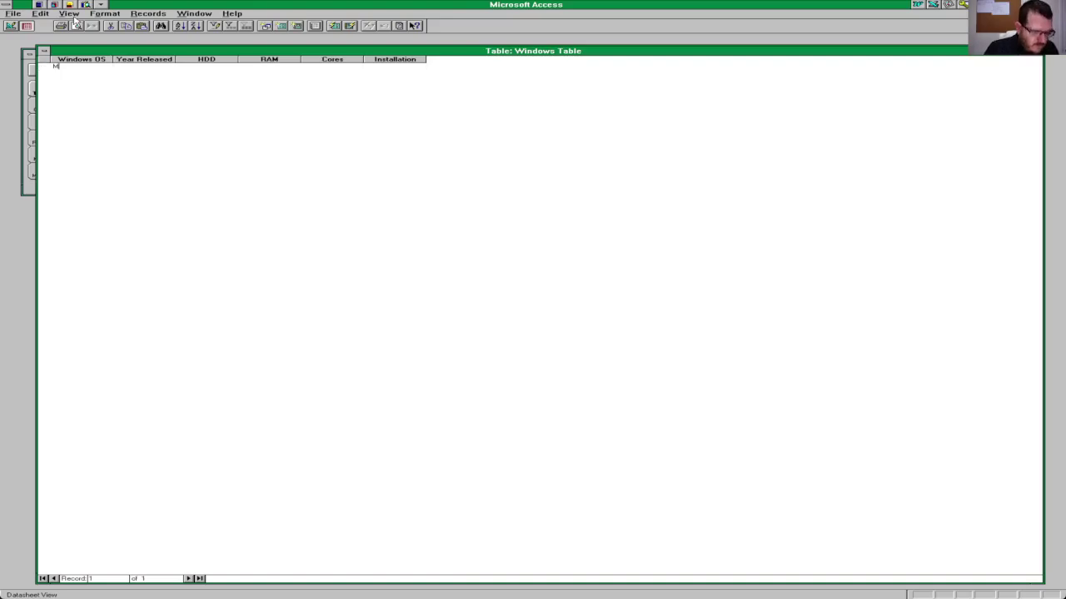
type("icrosoft")
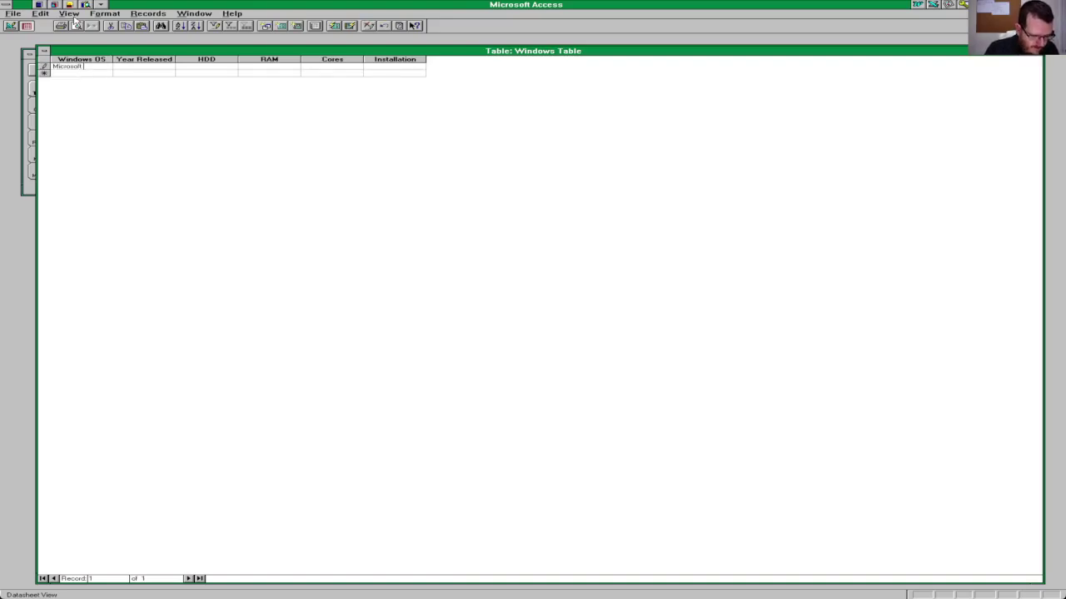
type(" Windows")
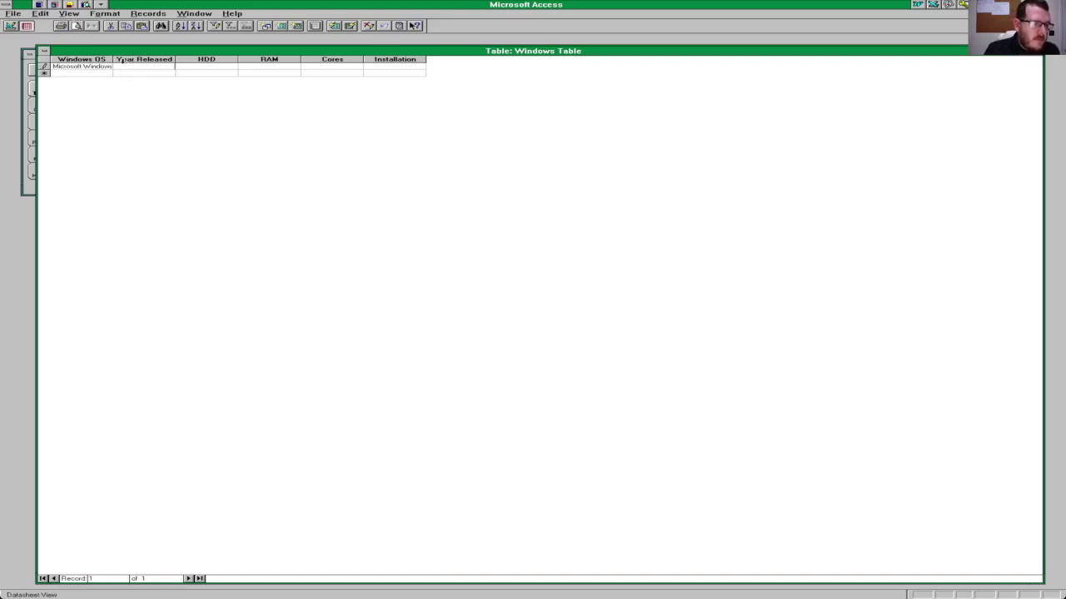
double_click(113, 60)
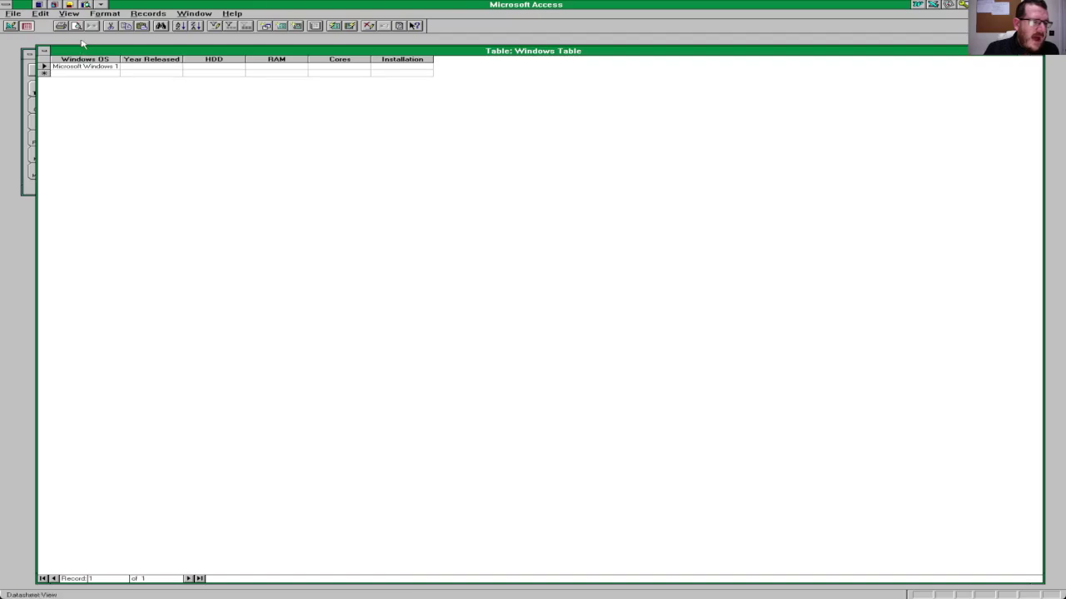
left_click(71, 15)
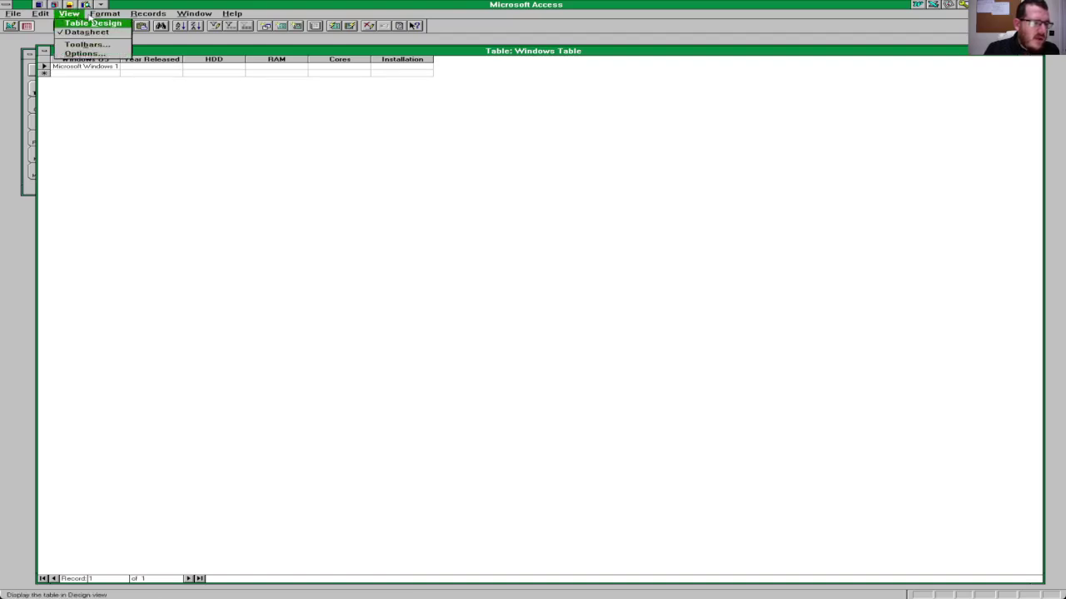
Step: In design view, change the Windows OS field size from 50 to 100
left_click(91, 24)
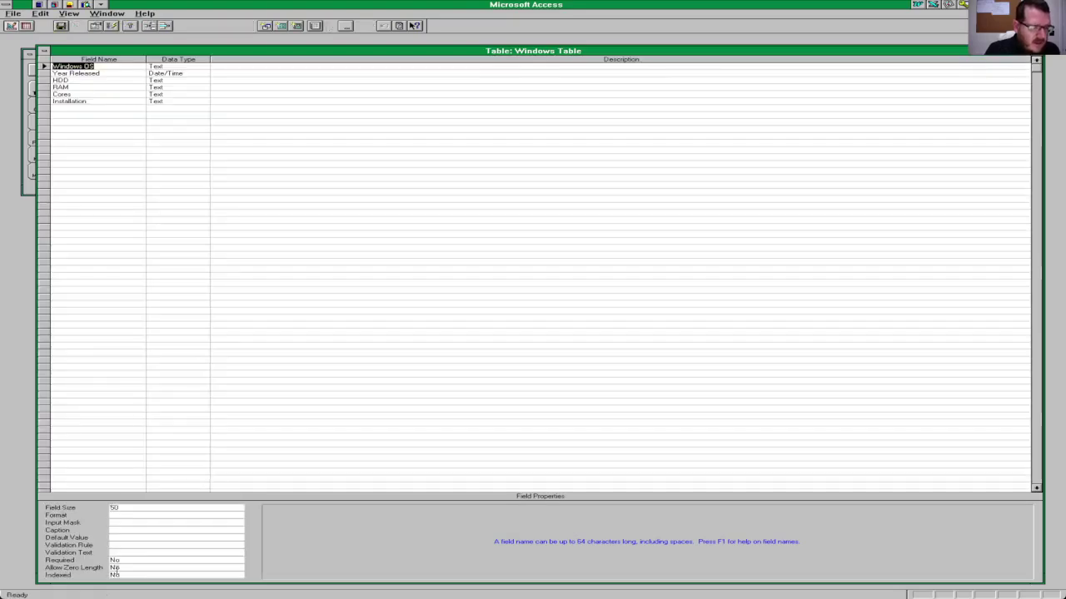
left_click(125, 509)
double_click(125, 508)
type("1")
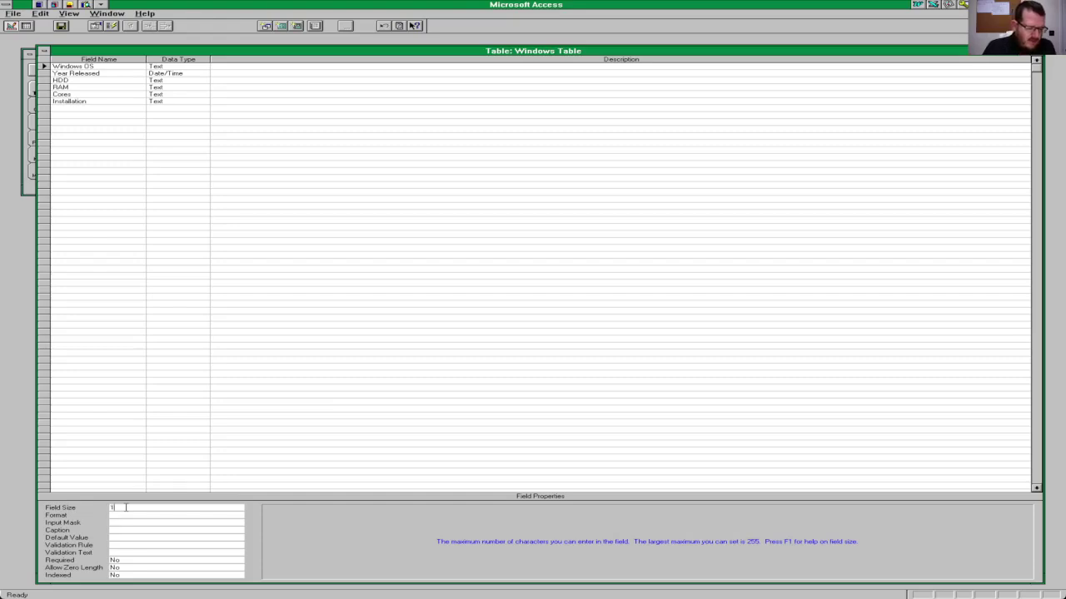
type("00")
key("Return")
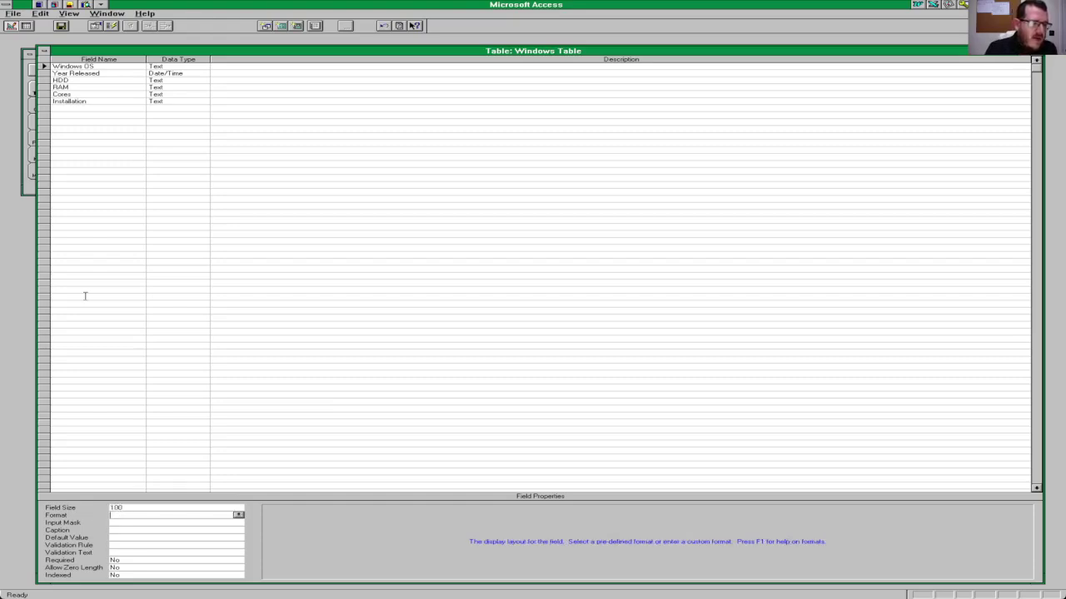
Step: Save the Windows Table and switch it to datasheet view
left_click(66, 14)
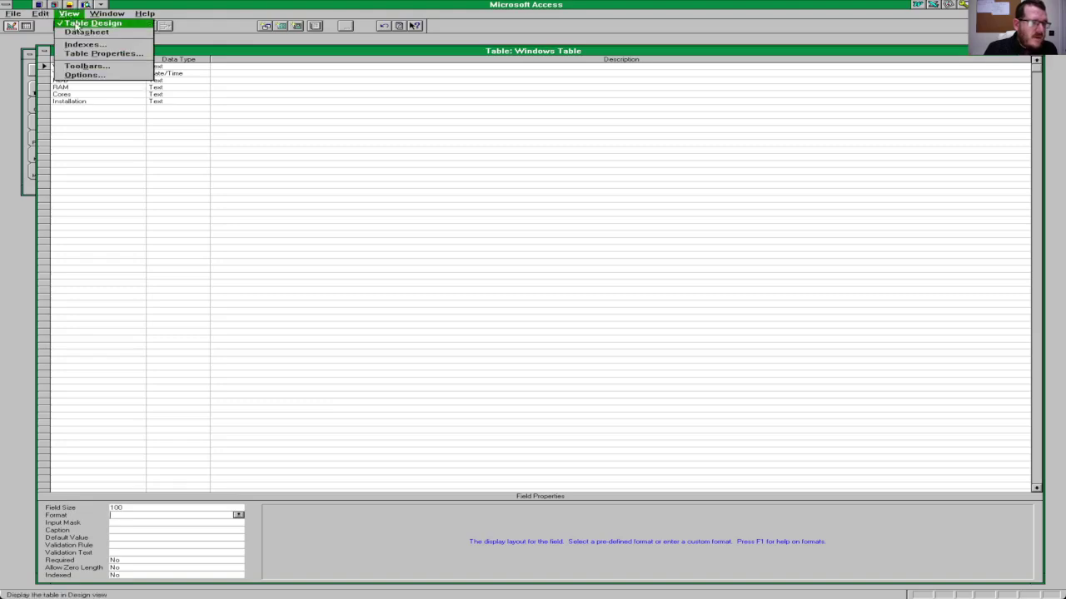
left_click(82, 34)
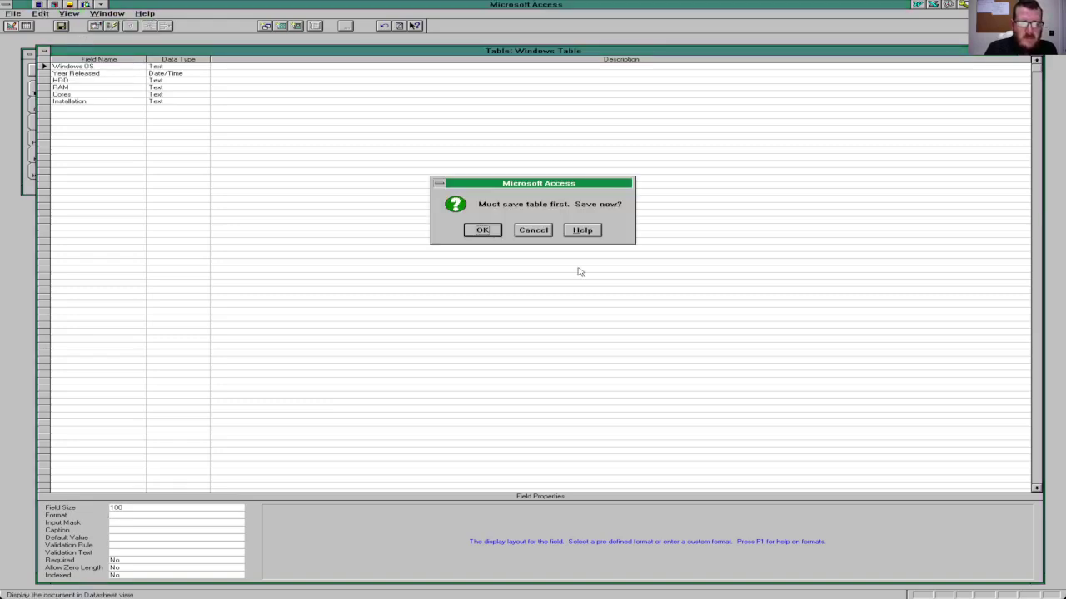
left_click(483, 231)
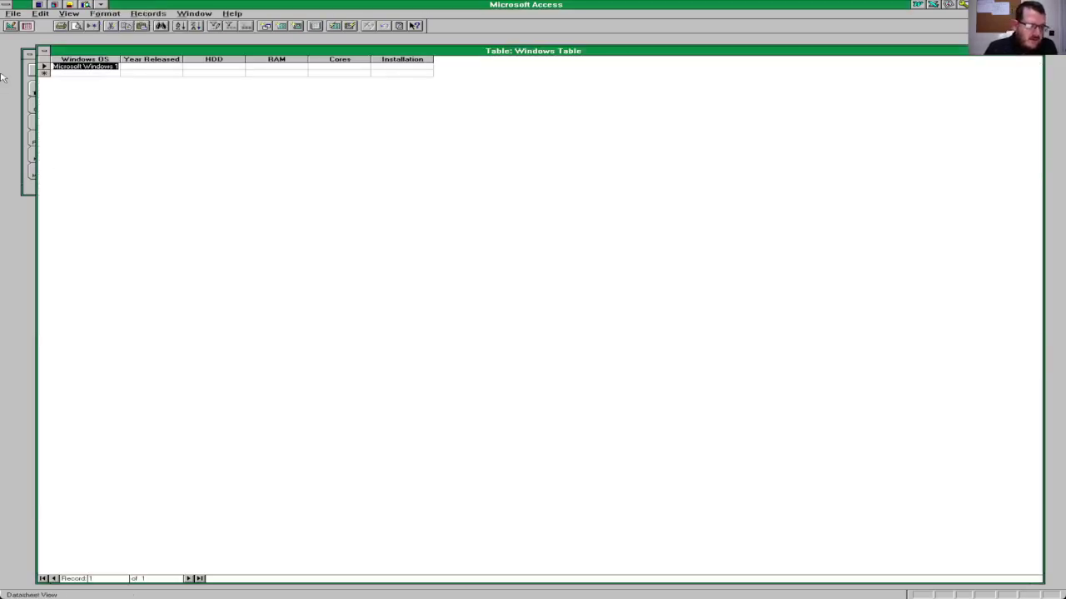
Step: Try entering 1985 as the first record's Year Released and dismiss the inappropriate-value errors
key("F2")
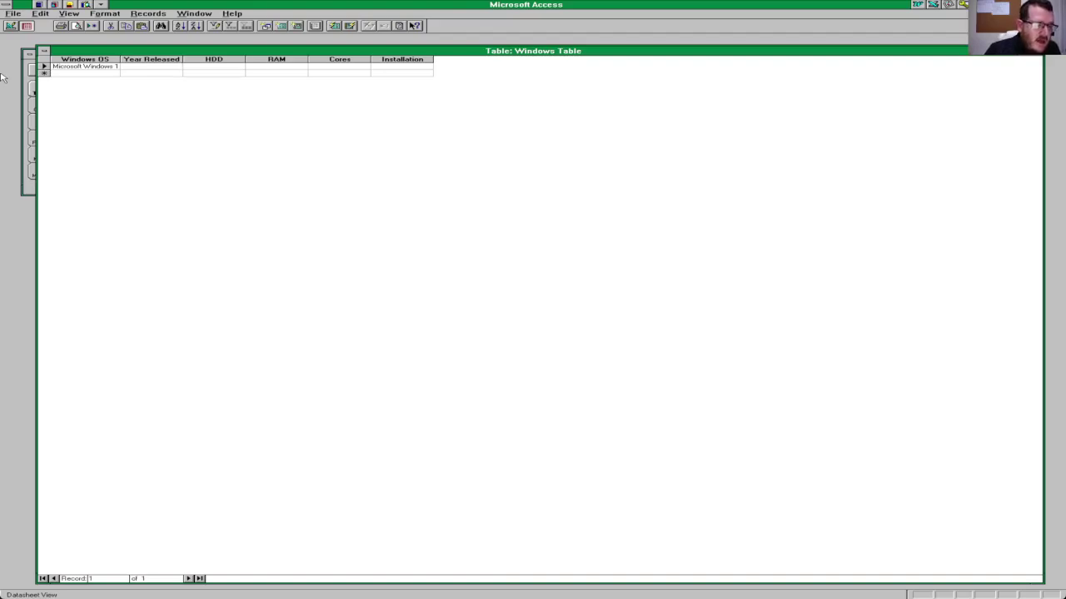
type("1")
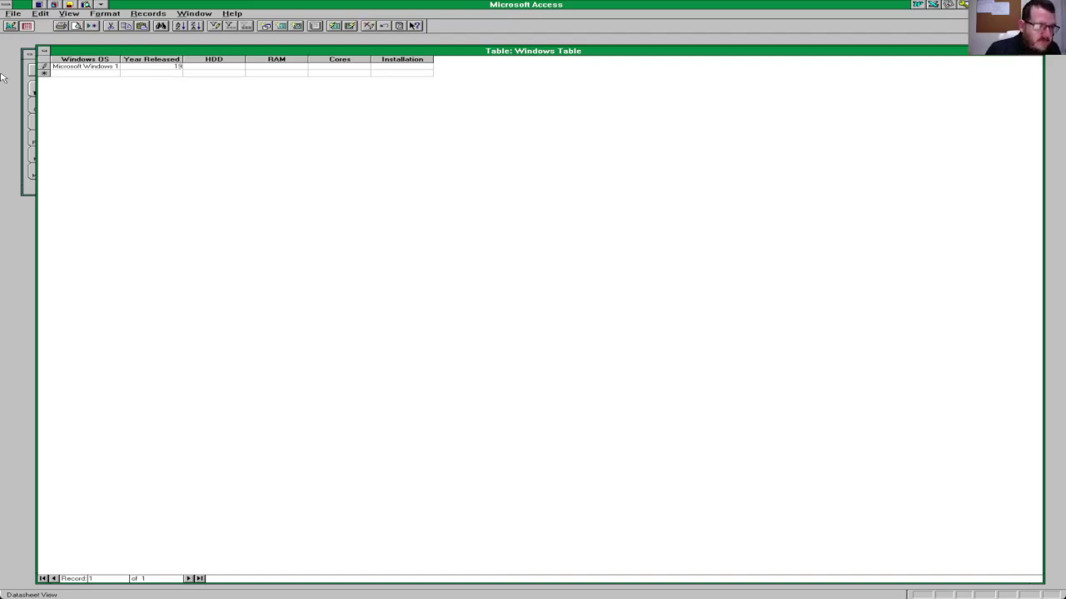
type("985")
key("Tab")
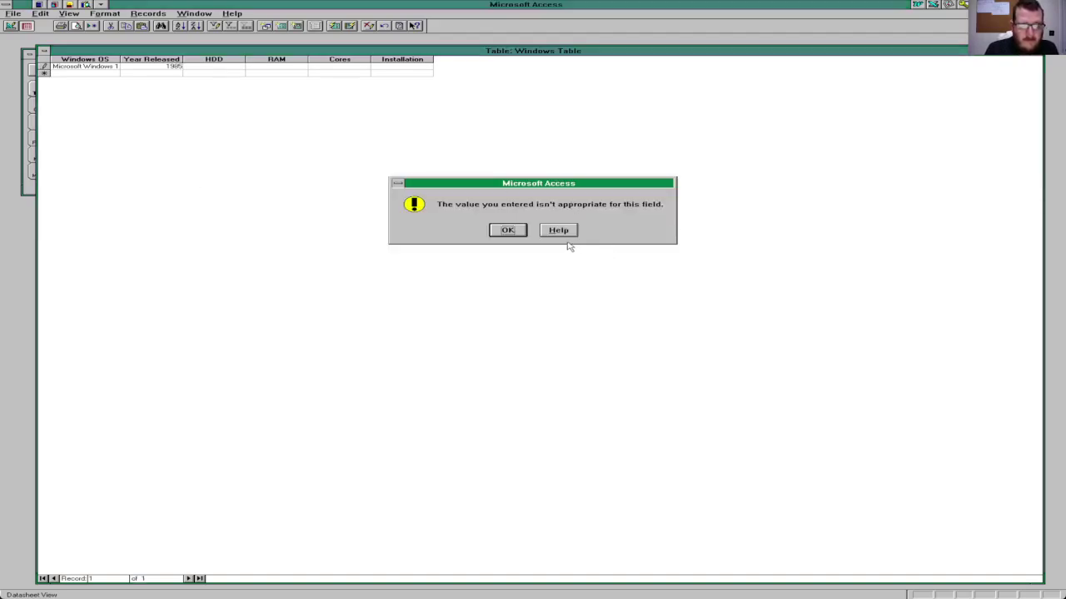
left_click(515, 229)
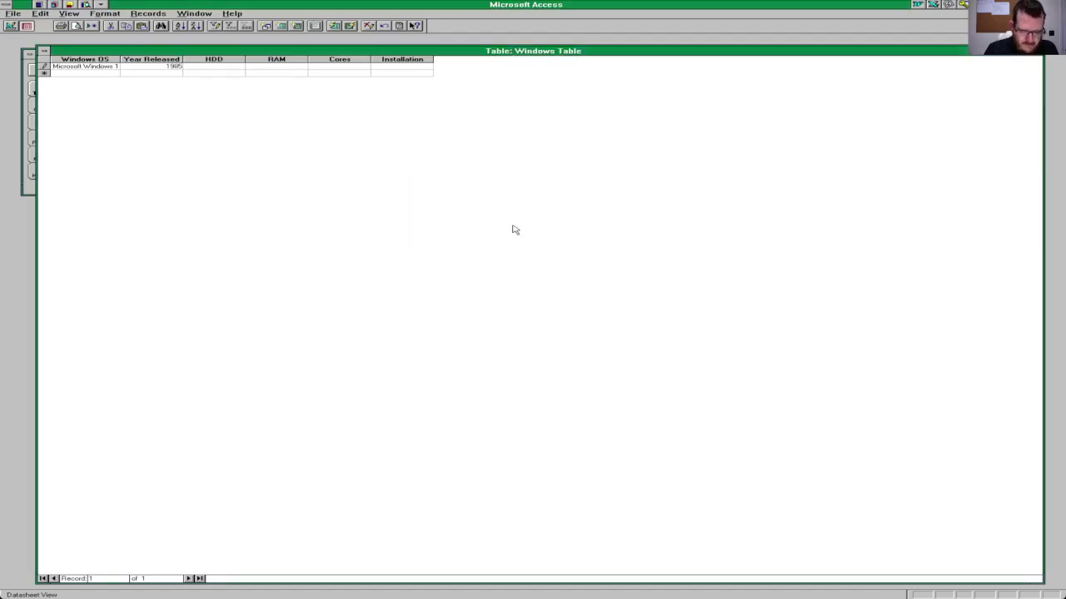
left_click(513, 230)
left_click(510, 230)
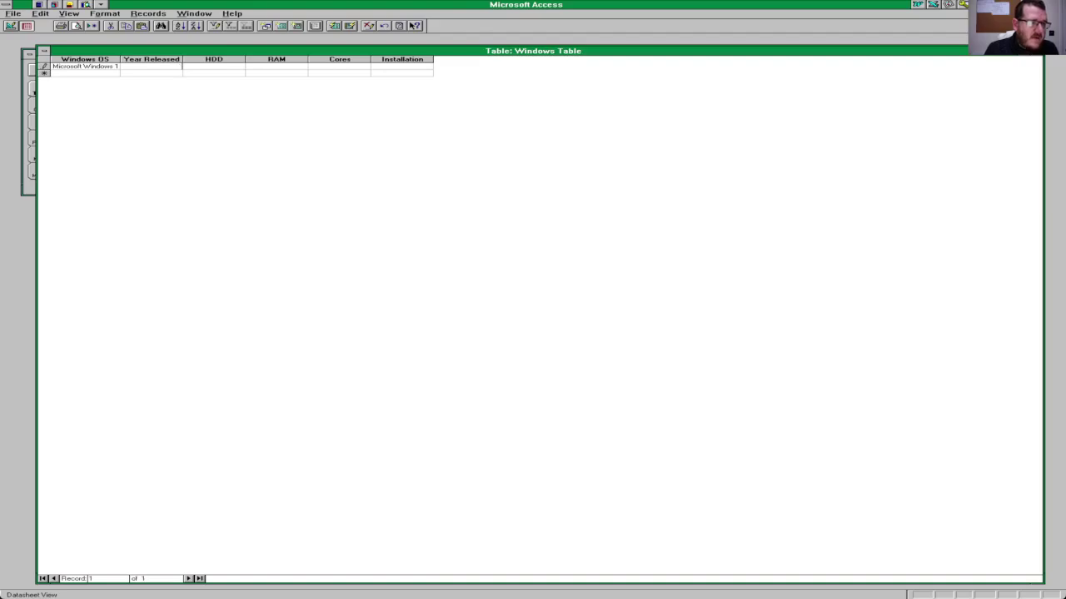
left_click(66, 13)
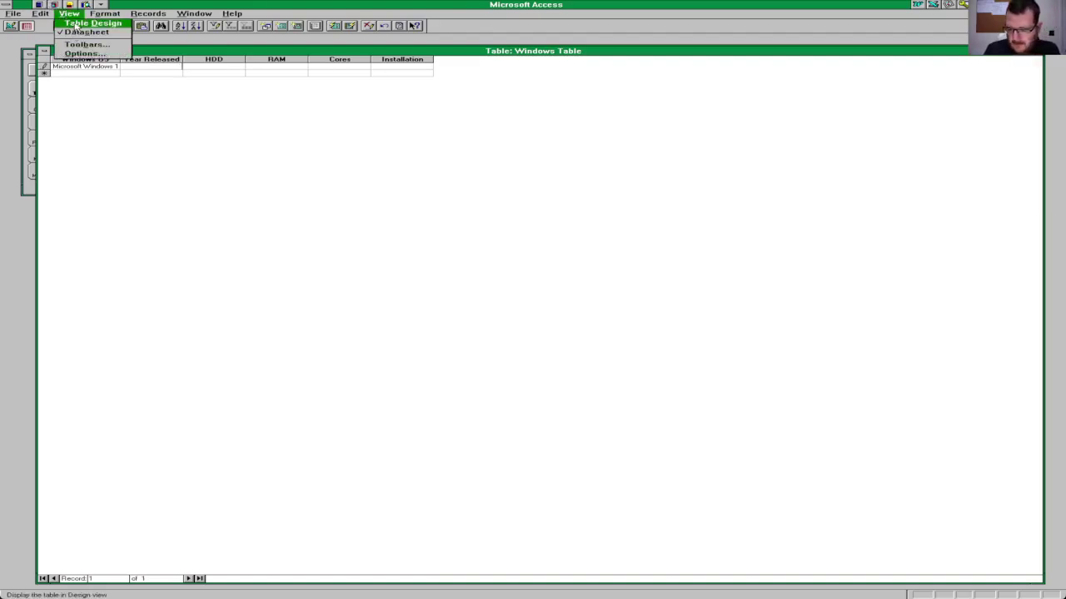
Step: In Table Design, change Year Released's data type from Date/Time to Text
left_click(77, 24)
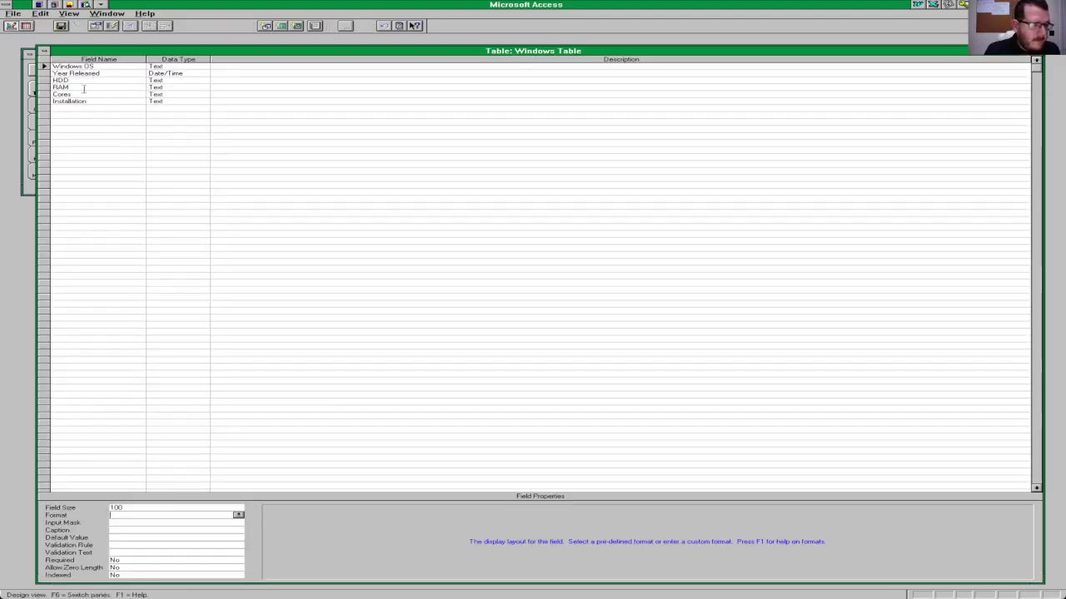
left_click(82, 73)
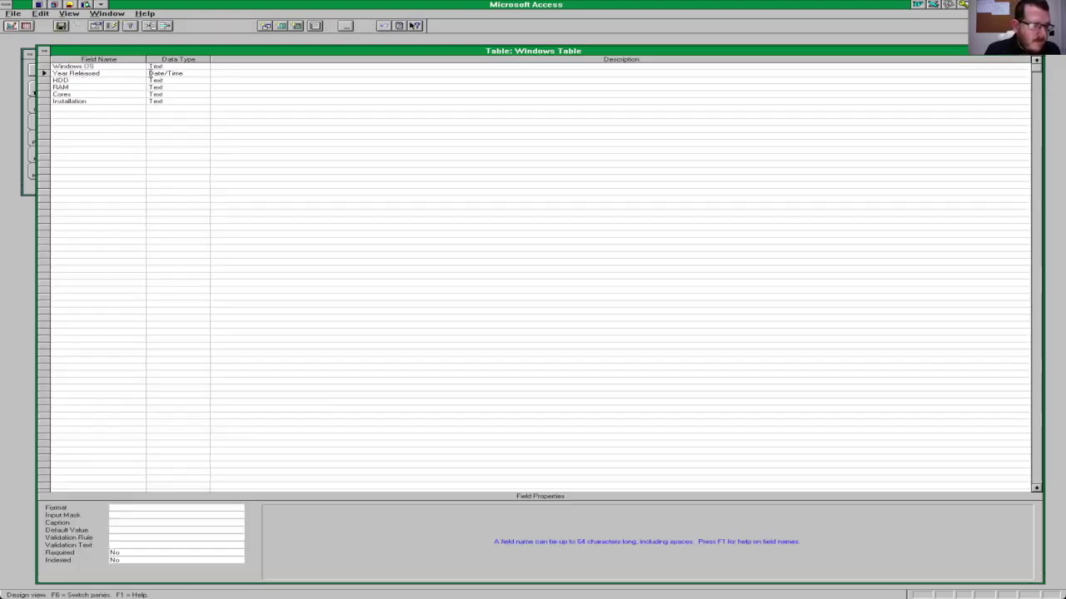
left_click(159, 73)
left_click(204, 73)
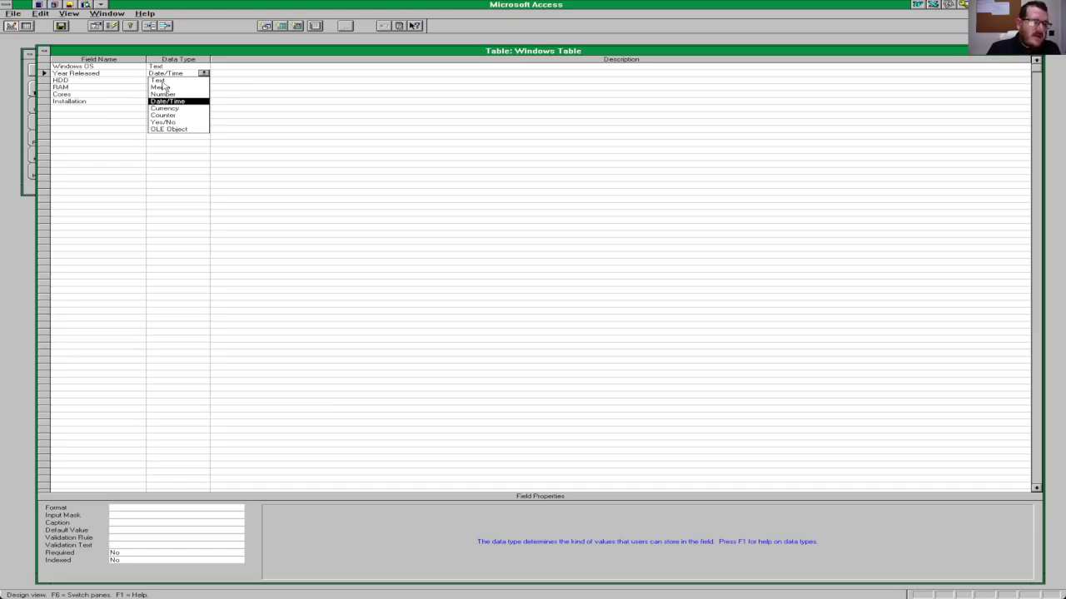
left_click(158, 80)
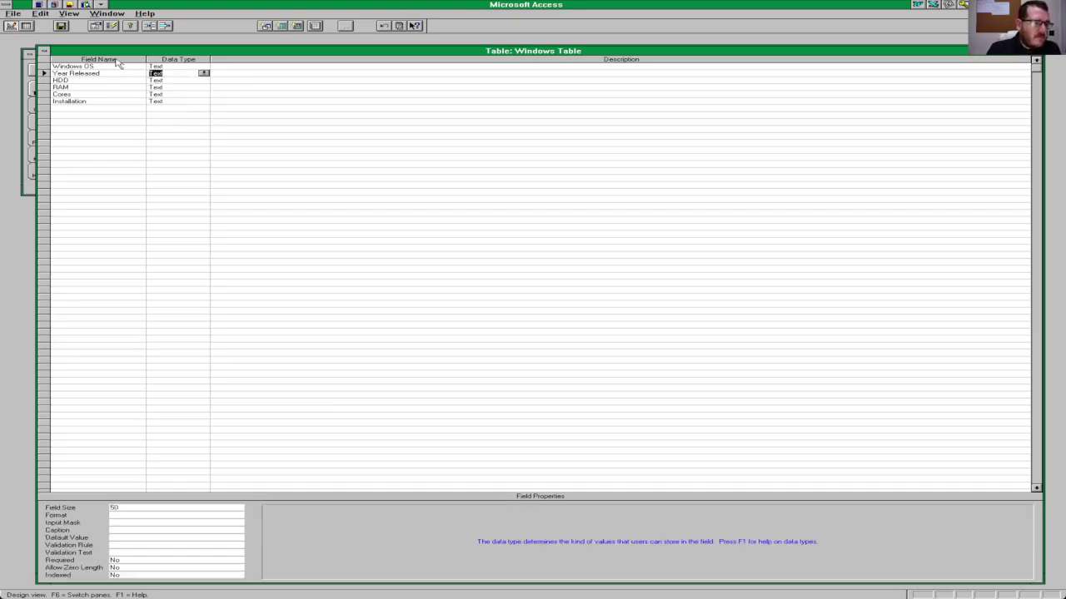
left_click(69, 14)
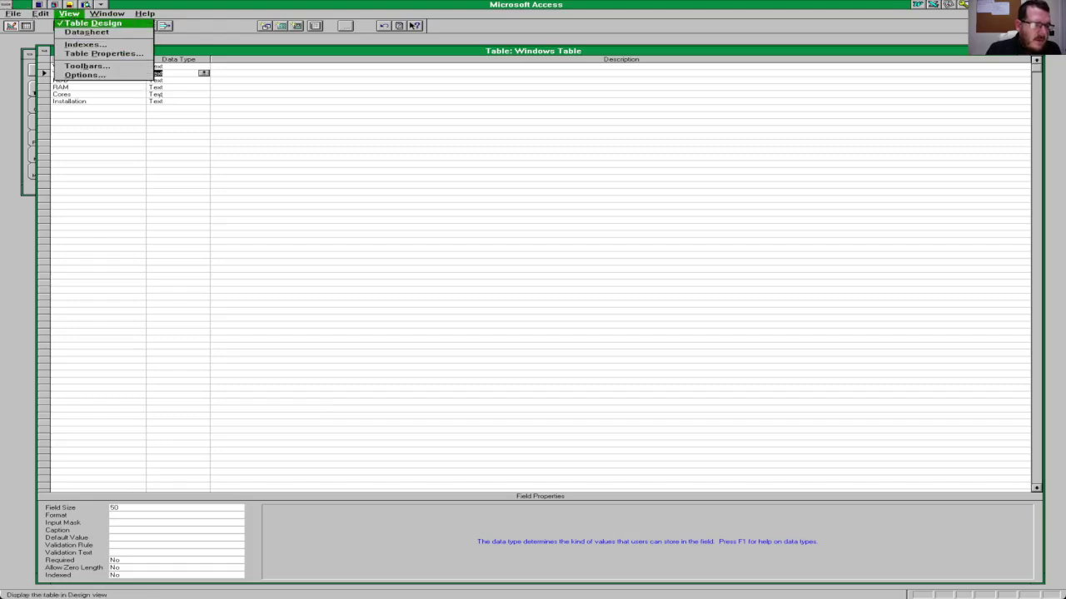
left_click(114, 106)
Step: Add an 'Other Notes' field and set its size to 250 after 500 is rejected
type("O")
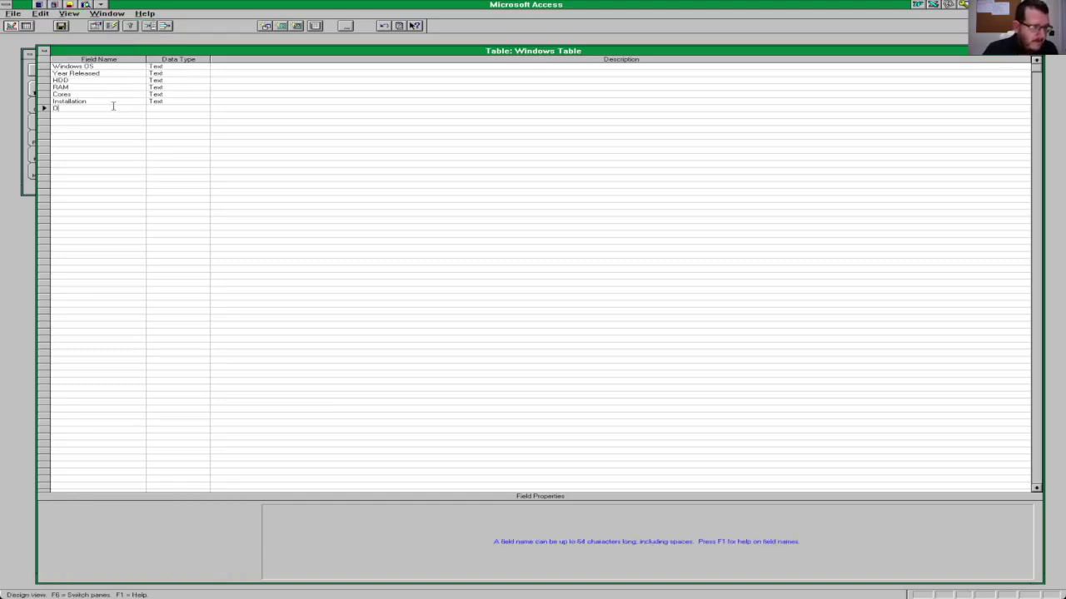
type("ther")
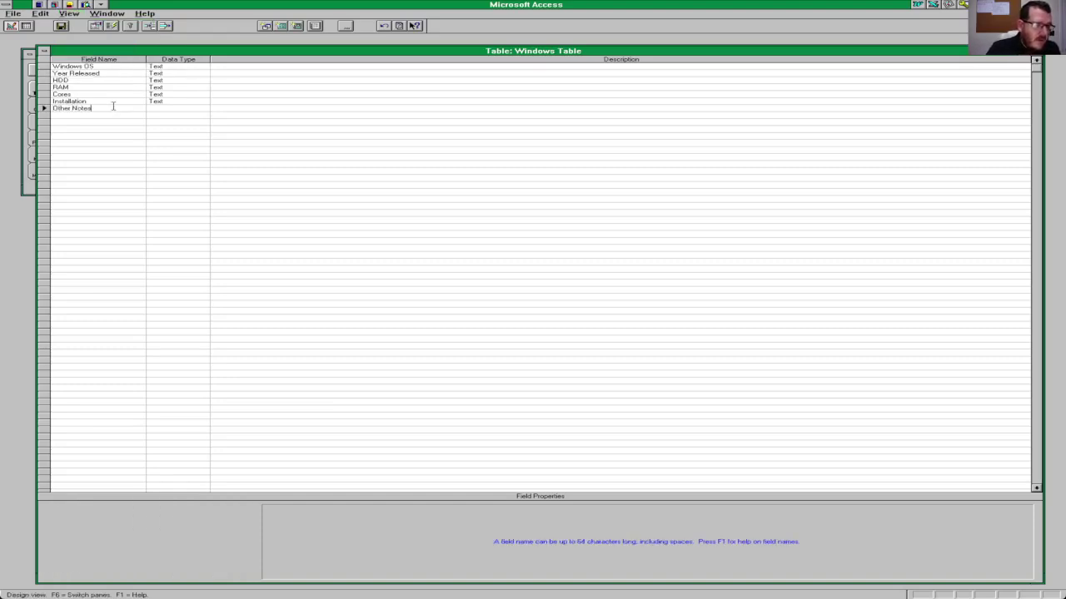
type(" Notes")
key("Tab")
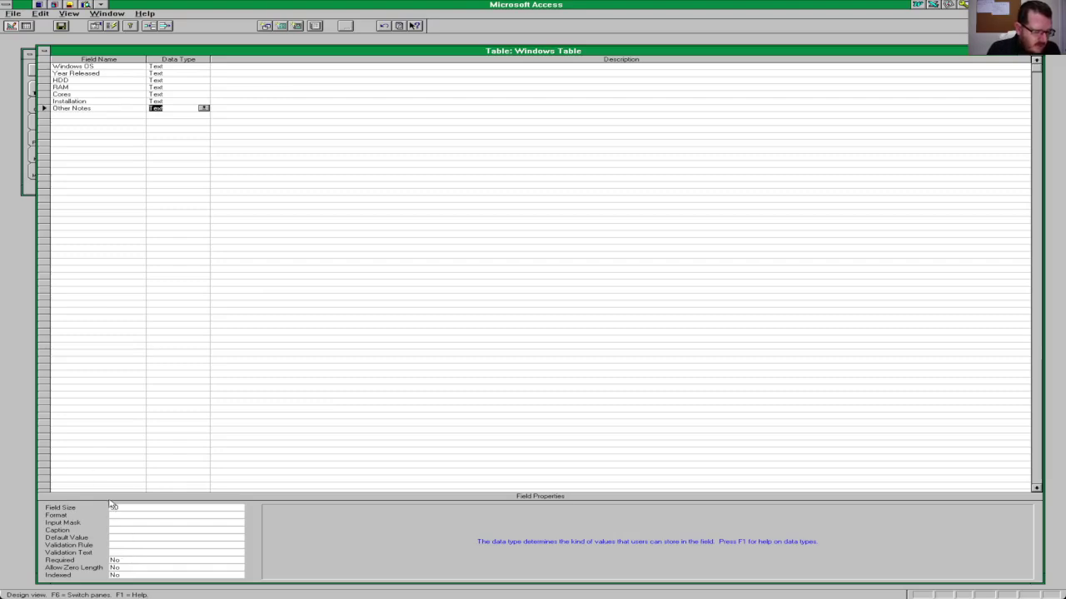
left_click(172, 507)
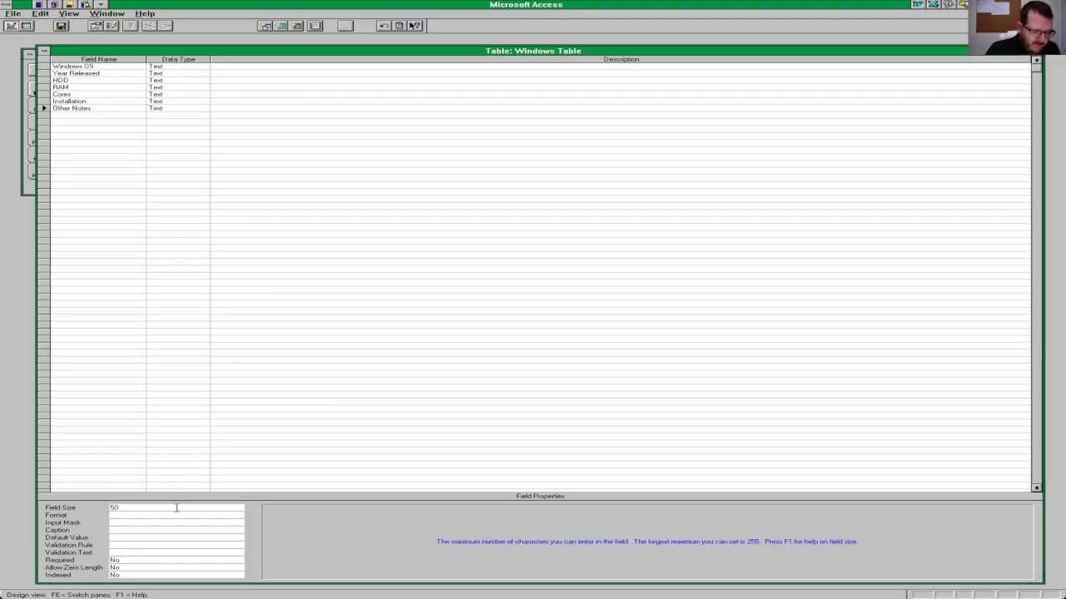
double_click(176, 507)
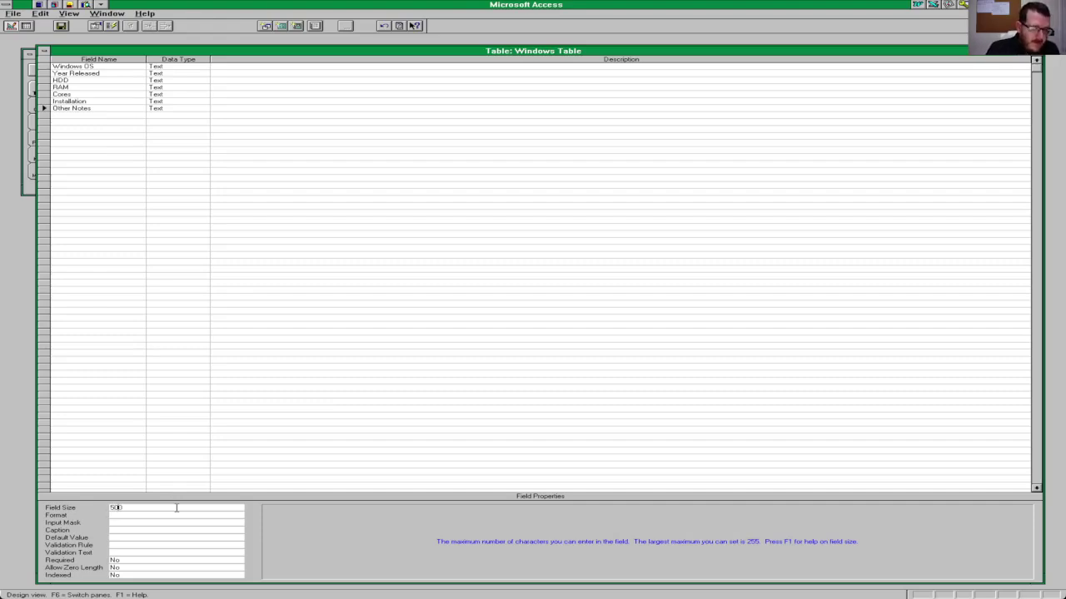
key("Return")
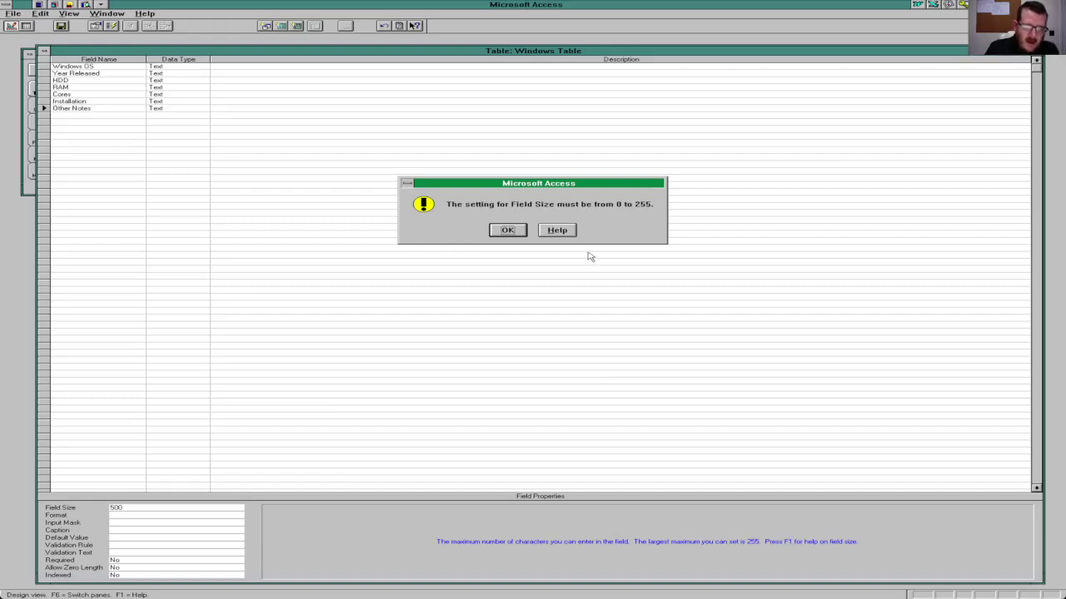
left_click(506, 232)
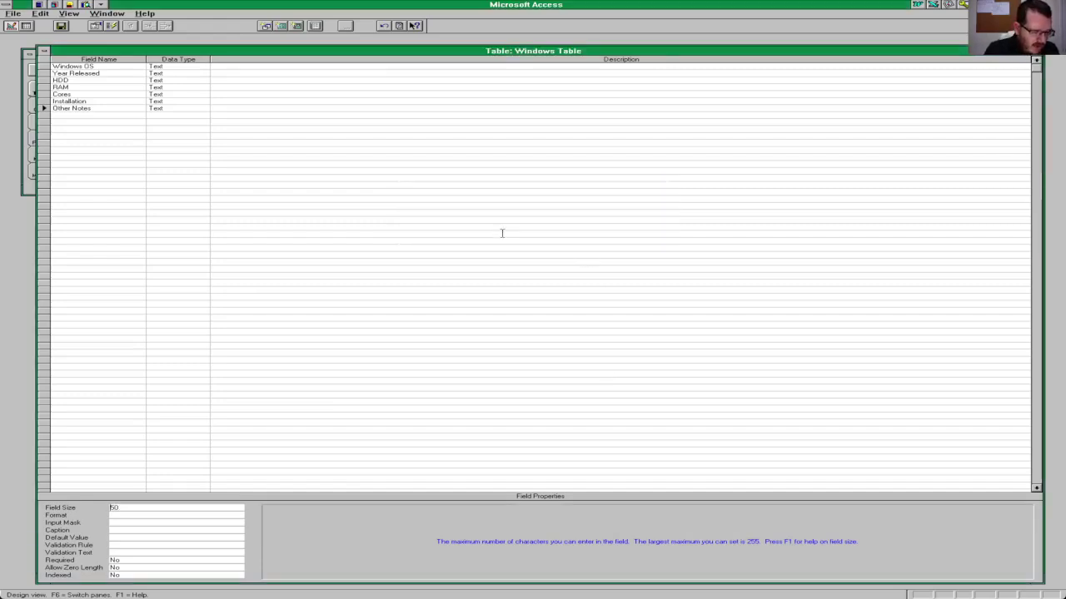
type("250")
key("Return")
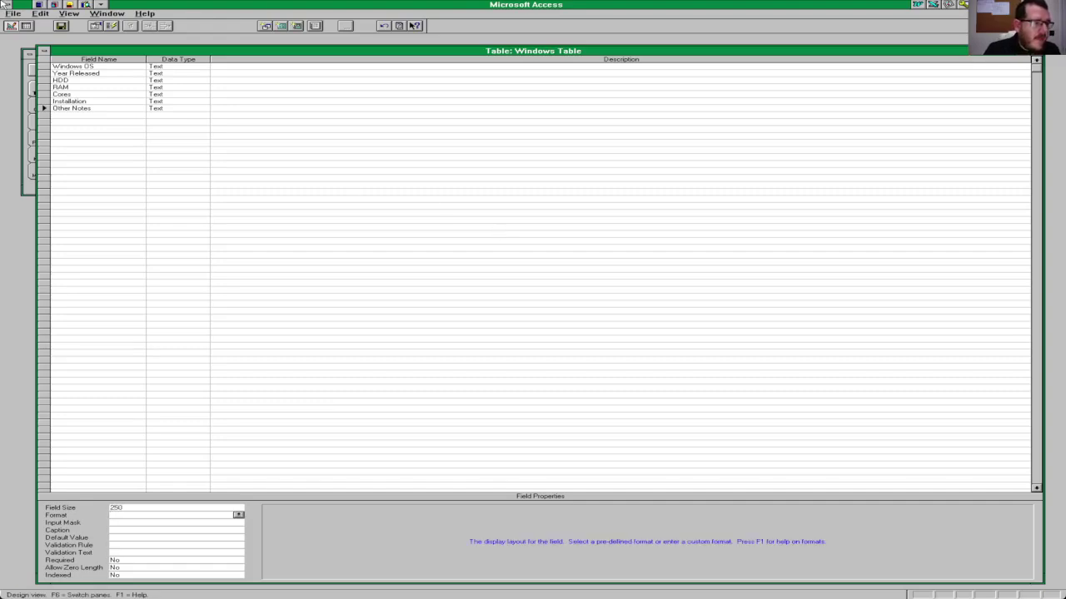
Step: Save the revised design and switch to datasheet view
left_click(73, 15)
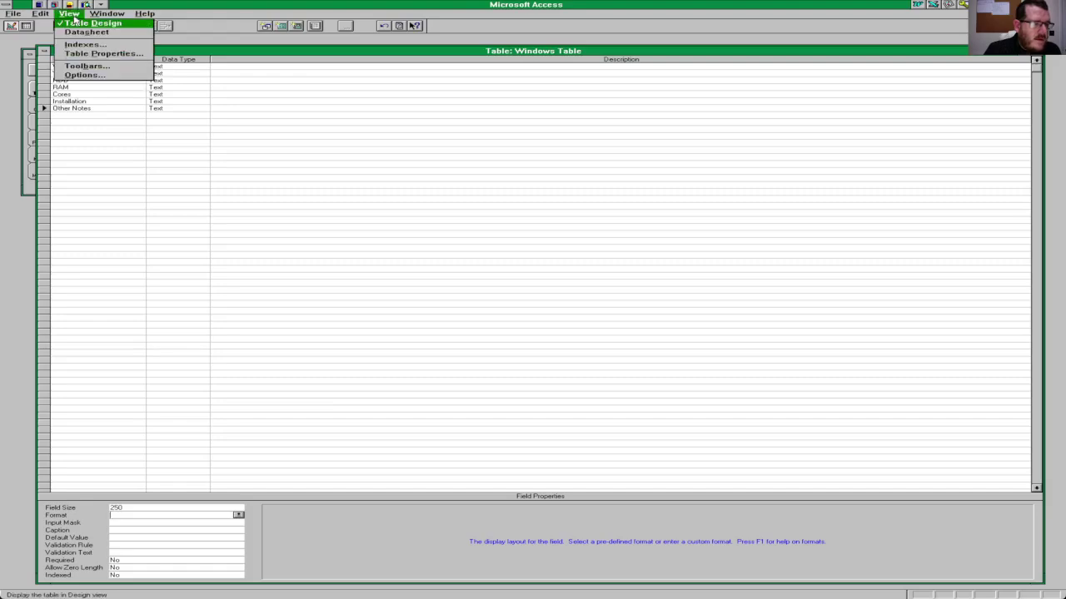
left_click(84, 31)
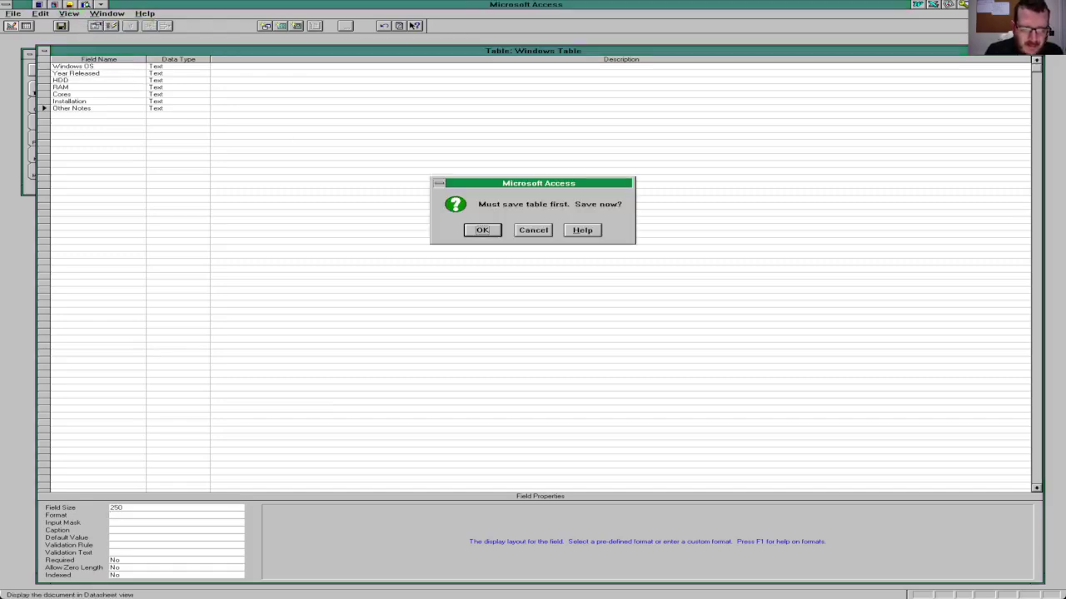
key("Return")
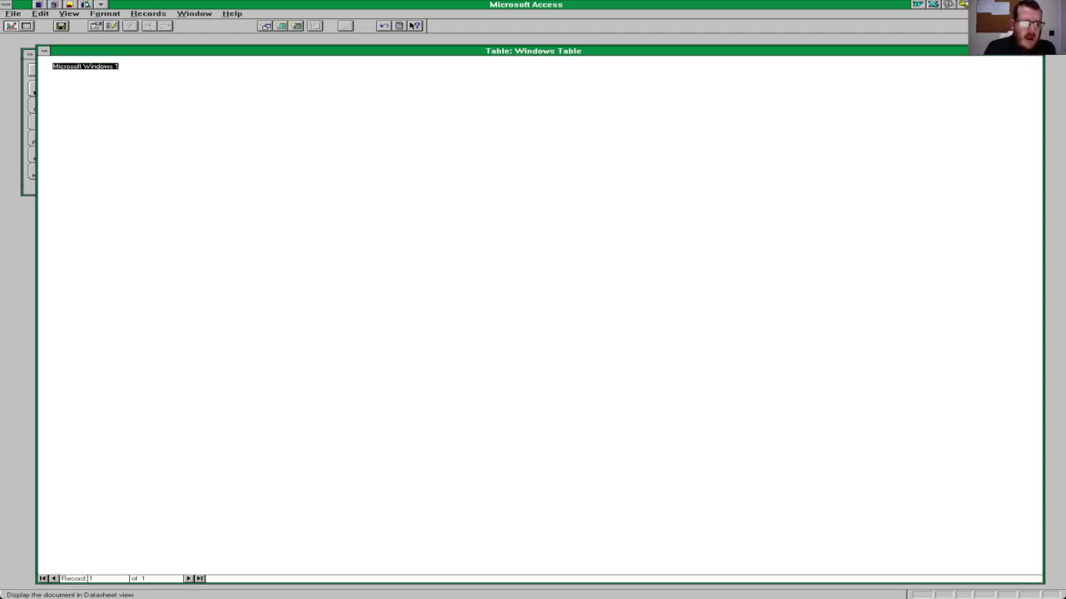
Step: Enter 1985 as the first record's Year Released and save the record
key("F2")
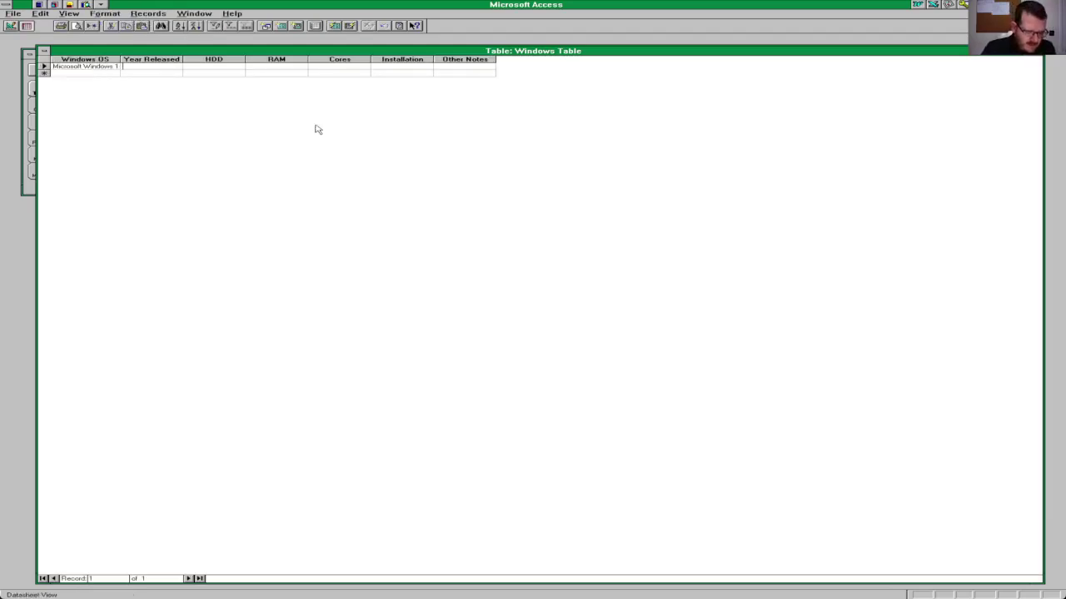
type("1985")
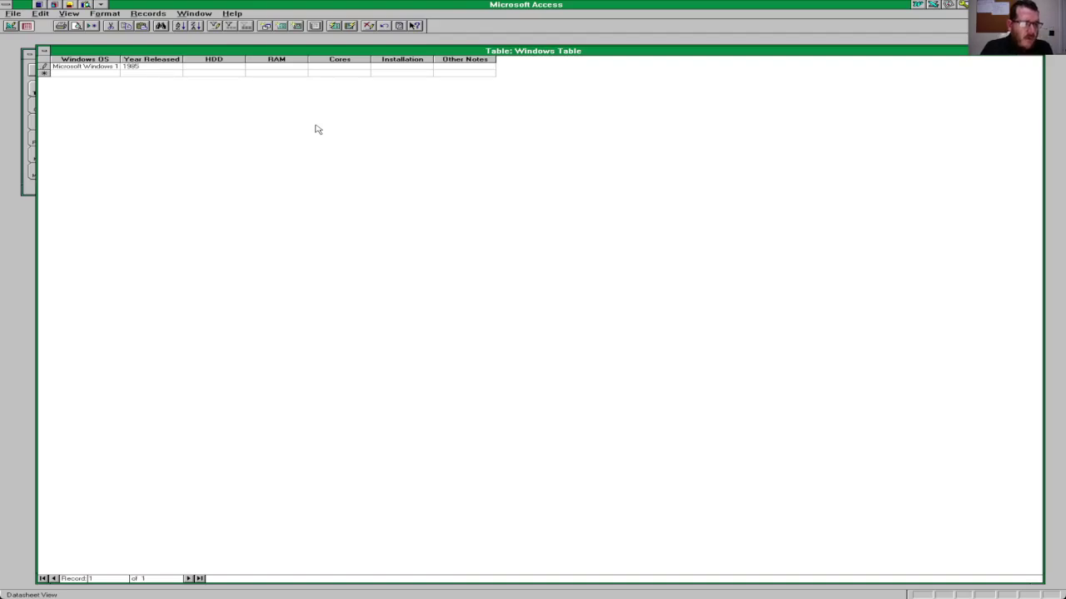
key("shift+Return")
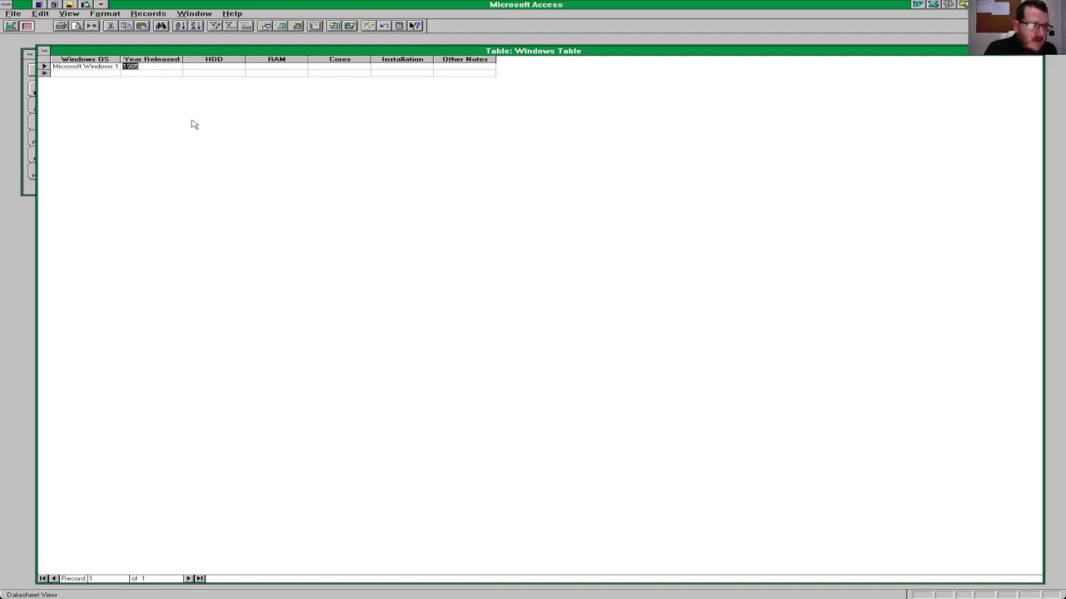
left_click(148, 59)
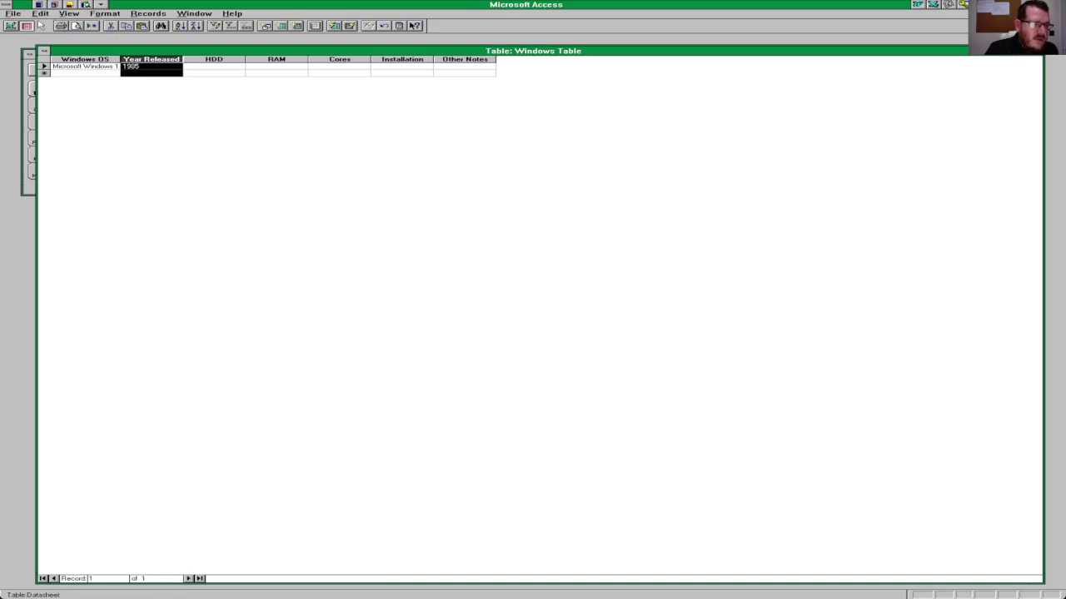
Step: Change Year Released's data type to Number, then return to the datasheet
left_click(40, 14)
left_click(67, 14)
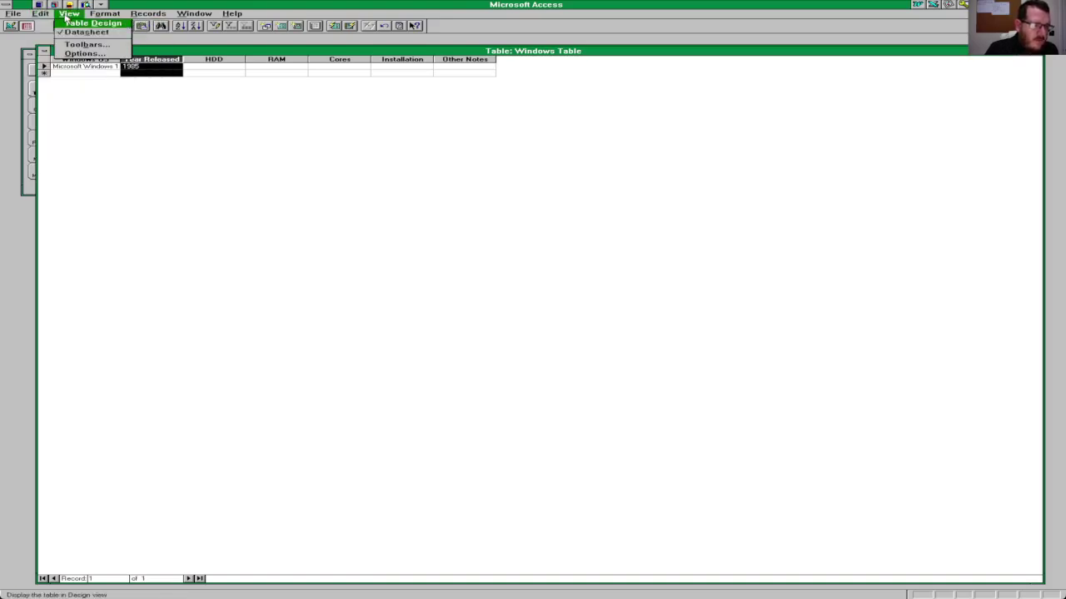
left_click(75, 24)
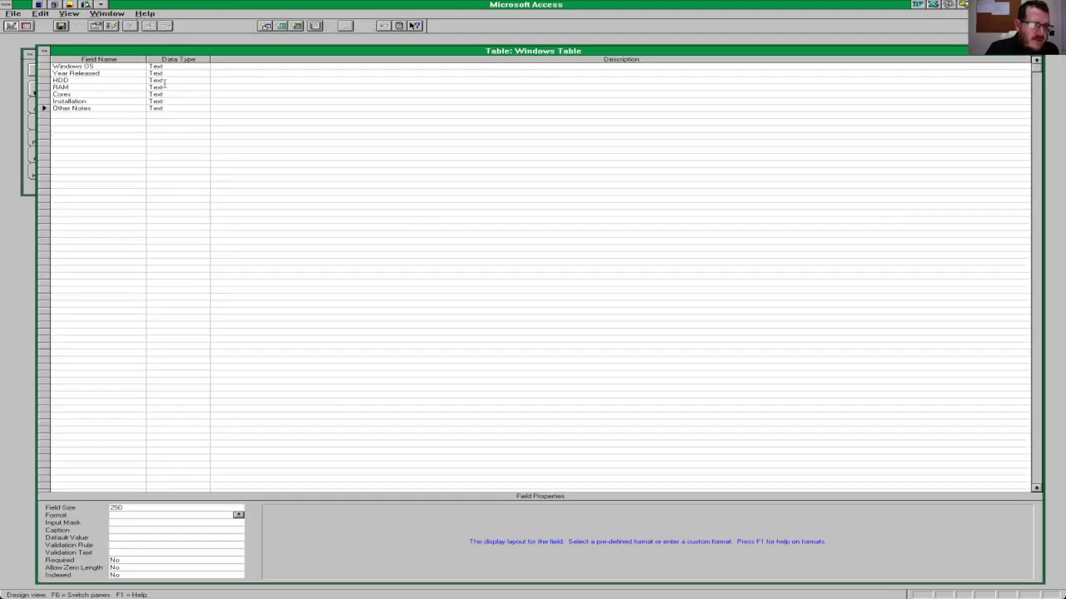
left_click(165, 74)
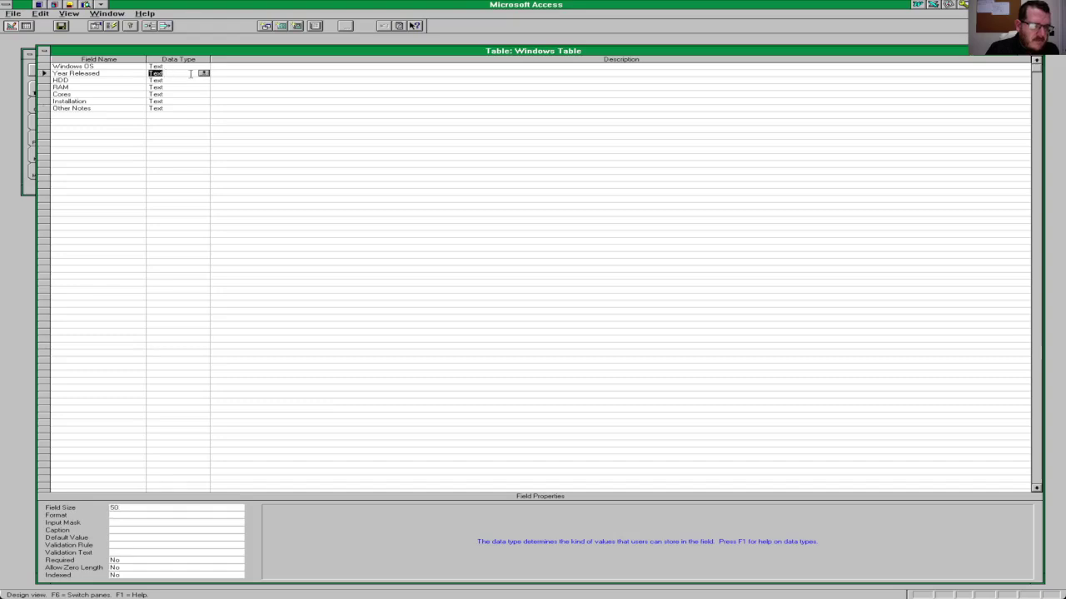
left_click(204, 73)
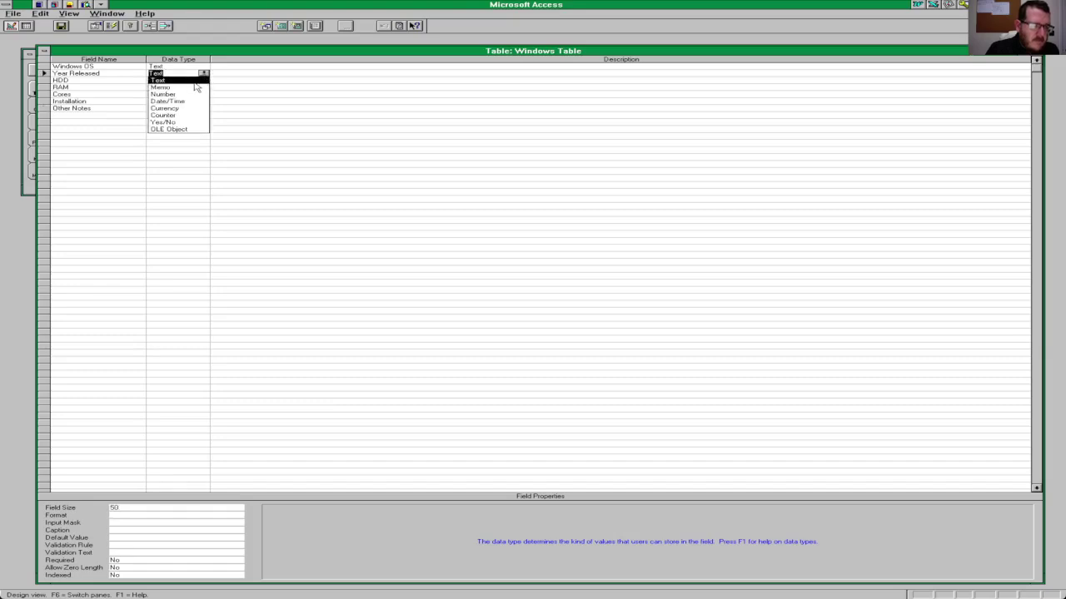
left_click(180, 94)
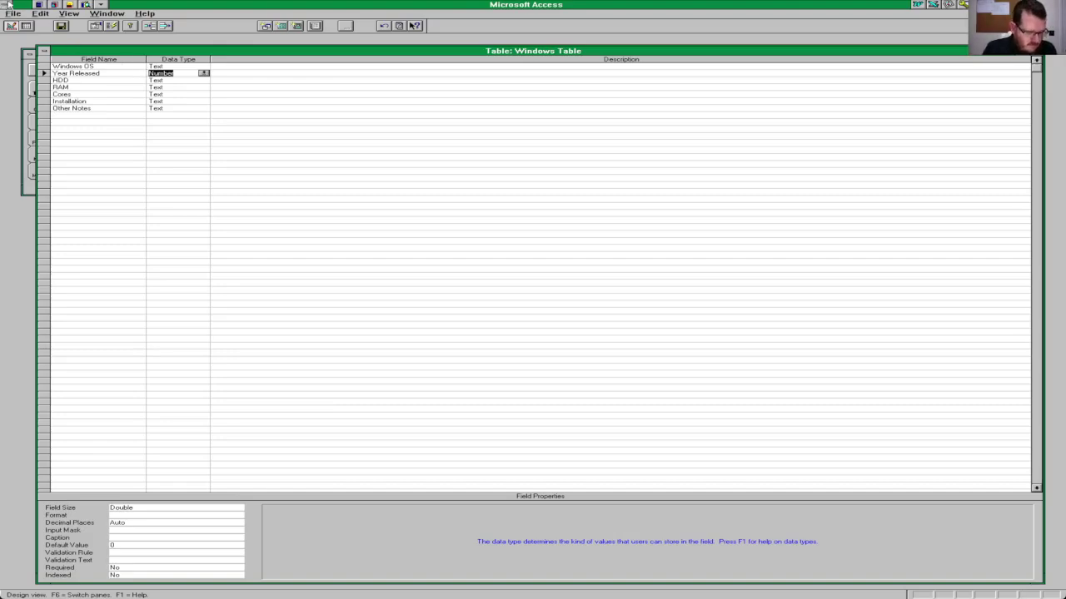
left_click(80, 14)
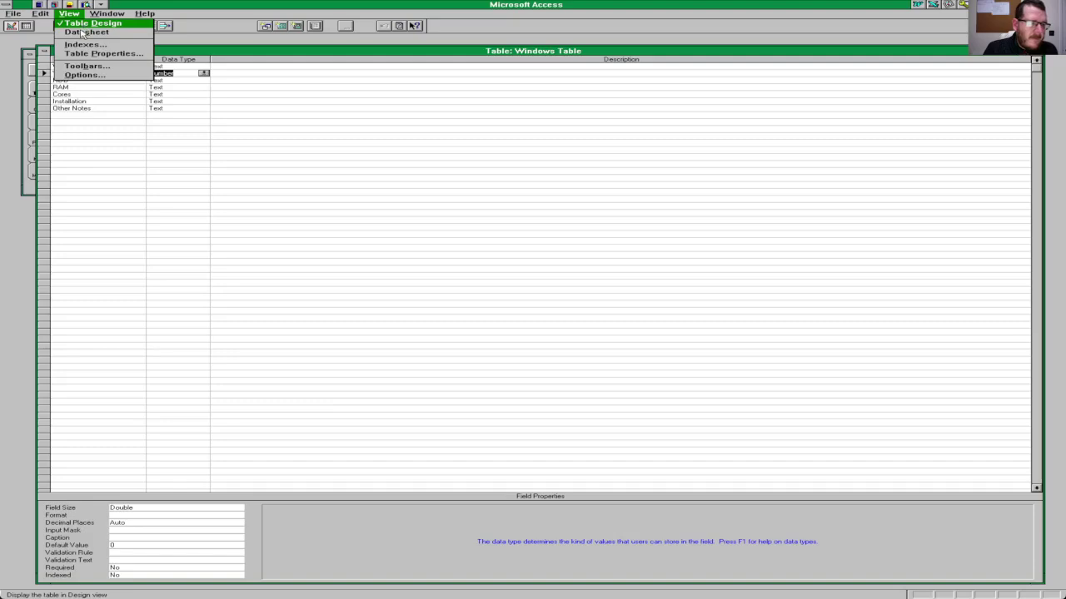
left_click(83, 32)
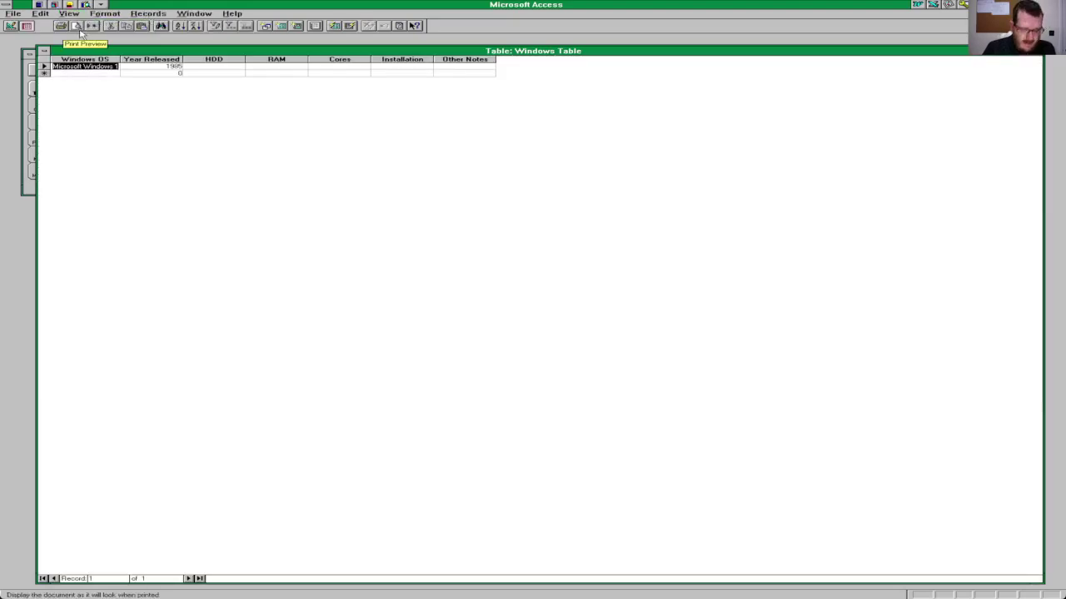
Step: Enter HDD 2 GB, RAM 4 MB and Cores 1 in the first record, correcting HDD and RAM
key("Tab")
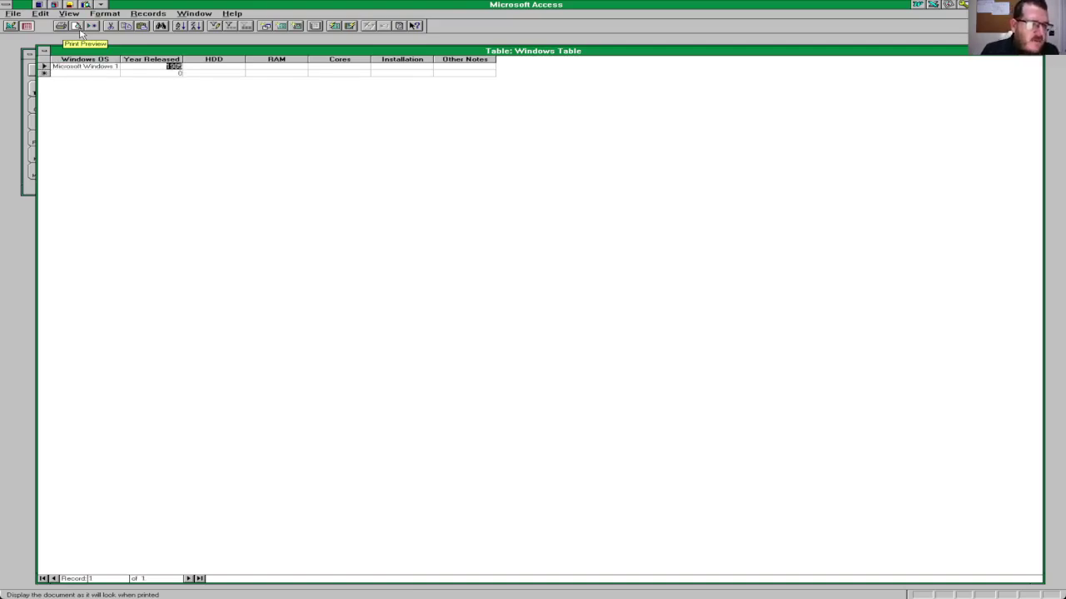
key("F2")
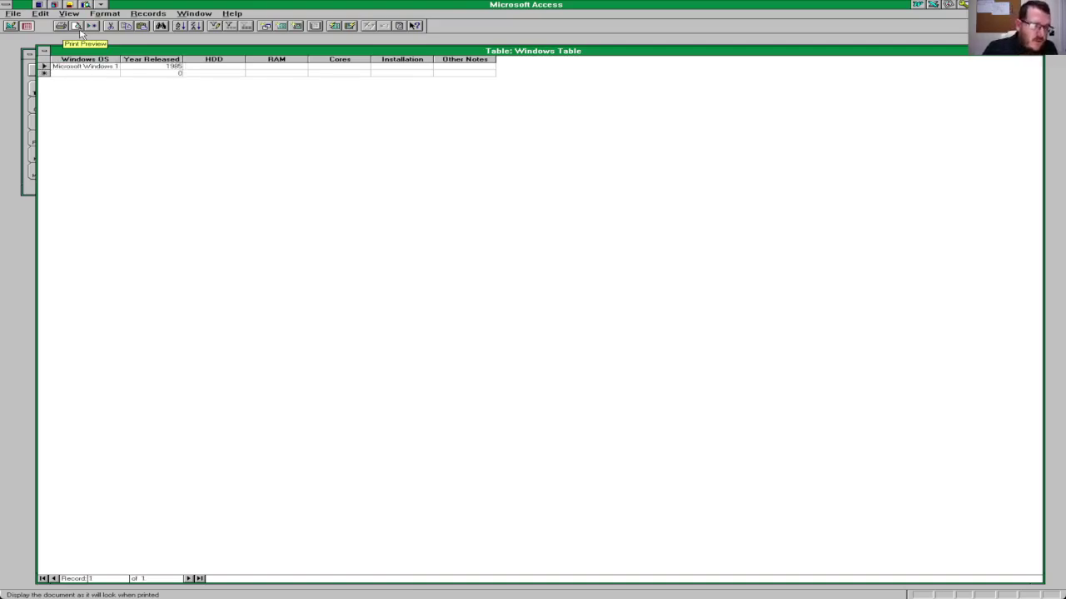
key("Tab")
type("2 GB")
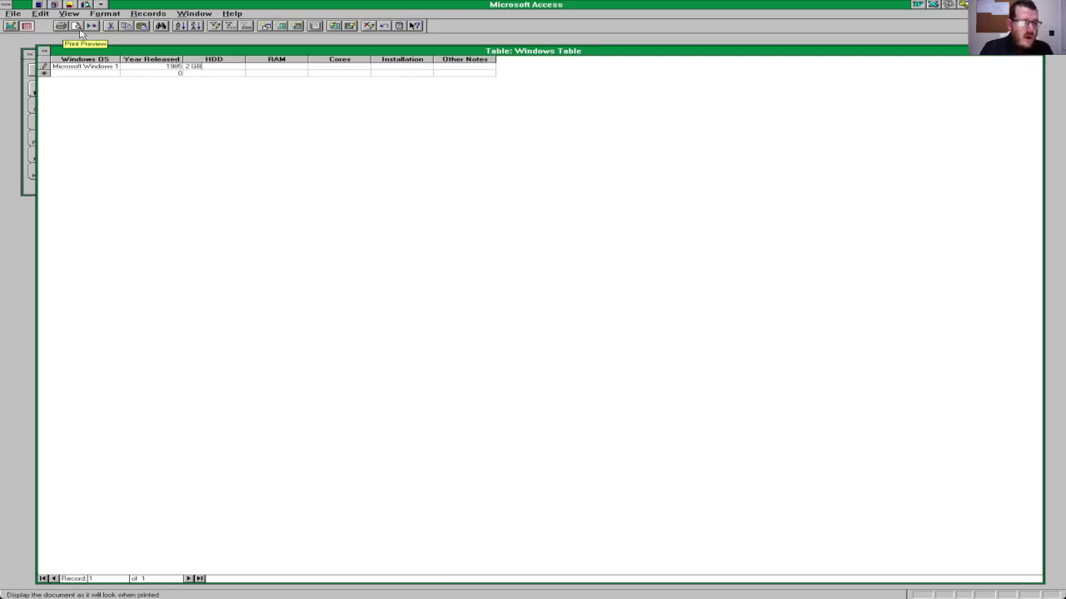
key("Tab")
type("4")
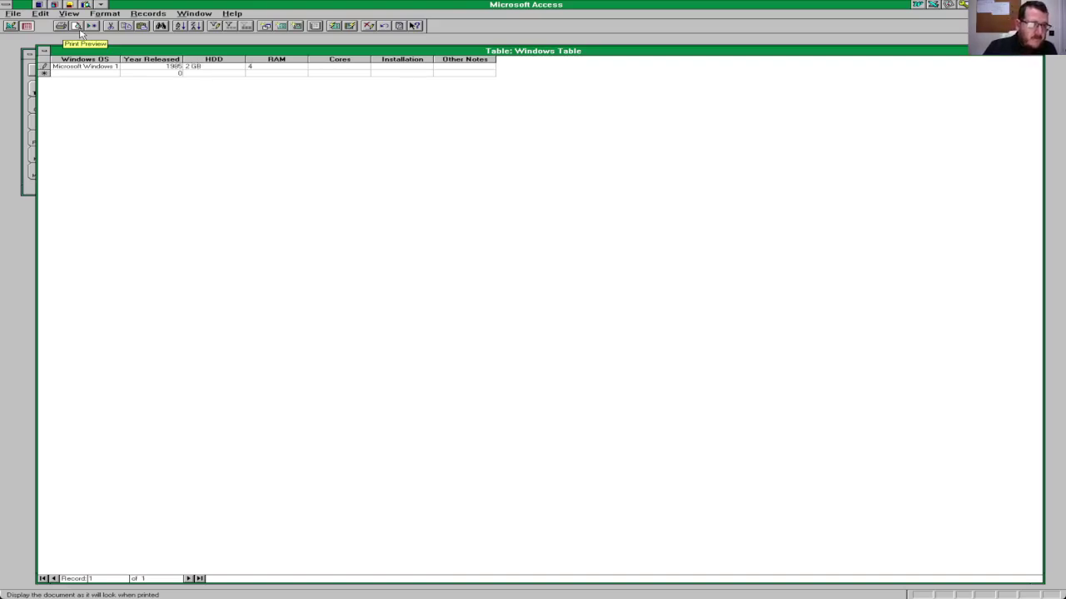
type("MB")
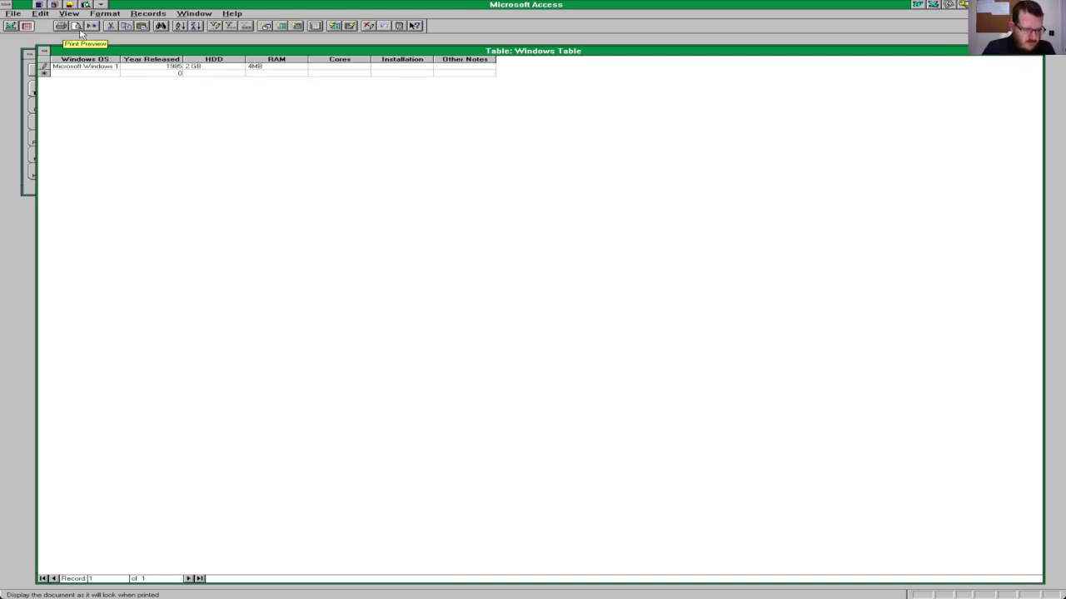
key("Tab")
type("1")
key("shift+Tab")
key("shift+Tab")
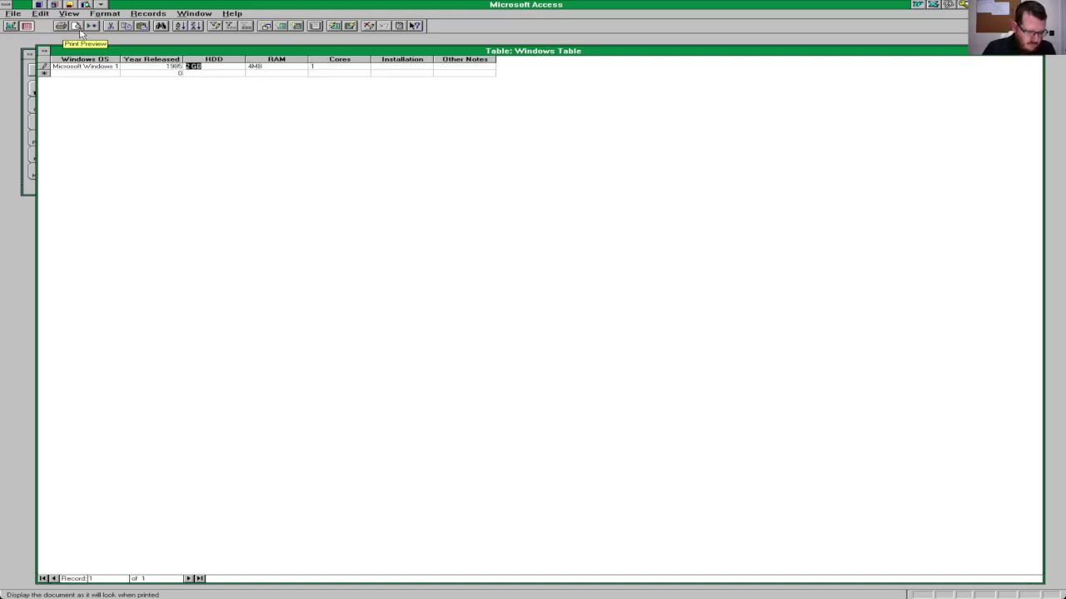
type("2")
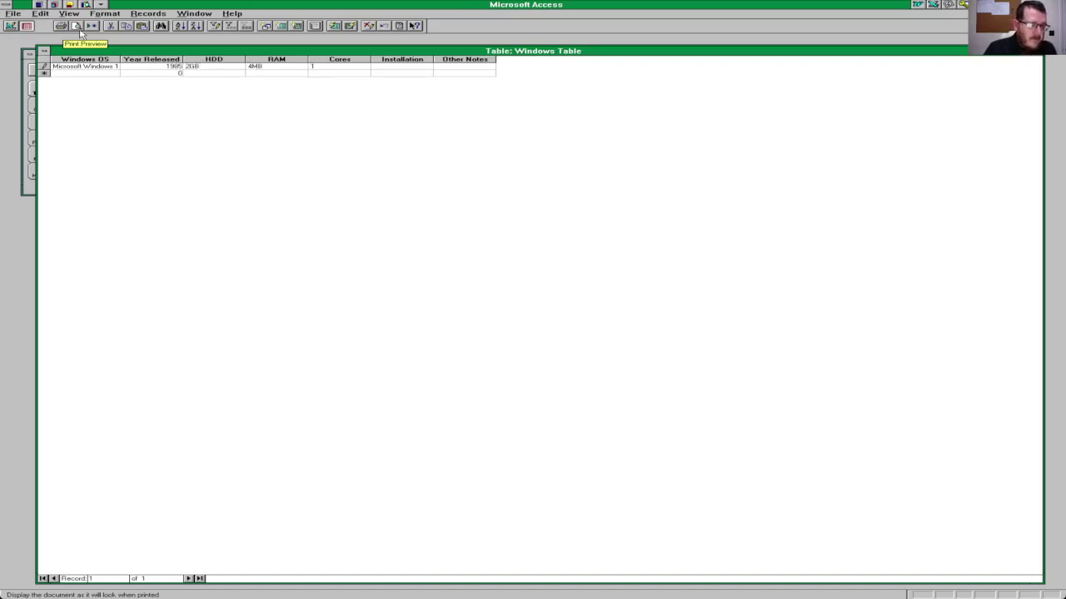
type(" GB")
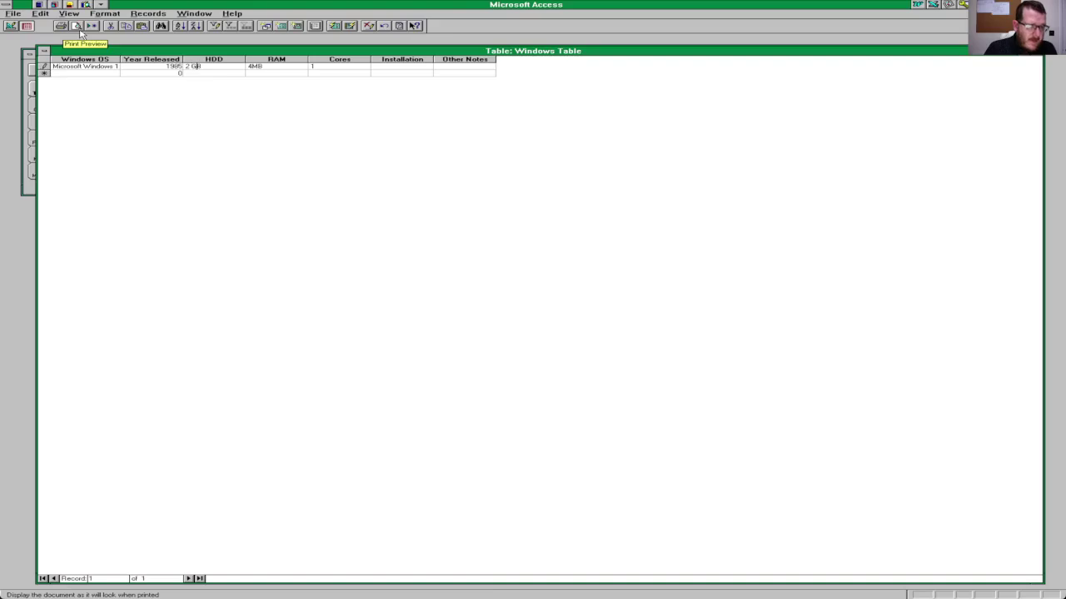
key("Tab")
type("4 MB")
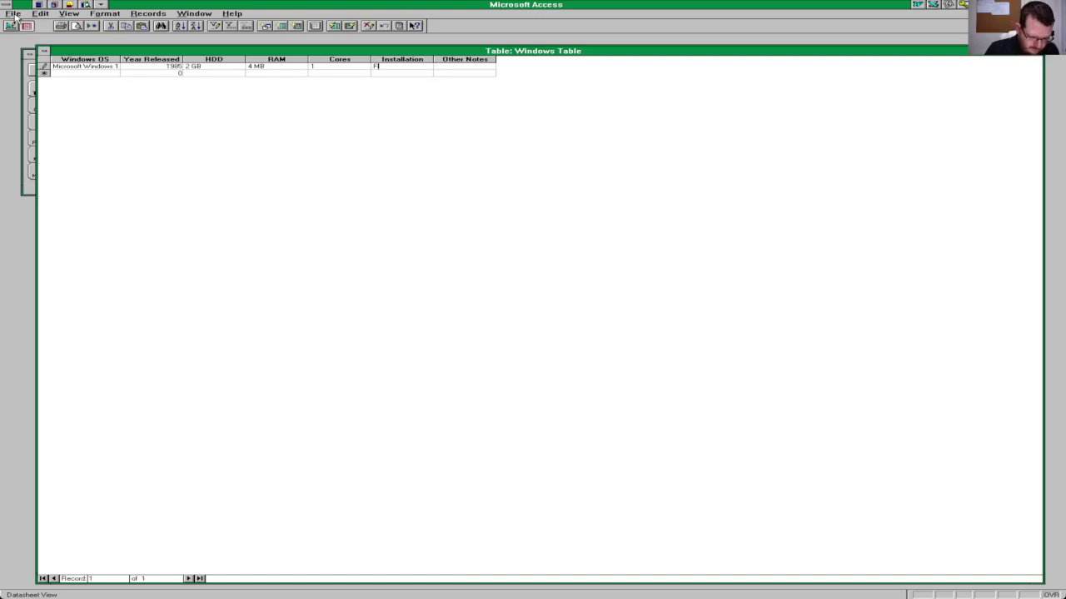
Step: Type 'Floppy Disks' into the first record's Installation cell
type("oppy")
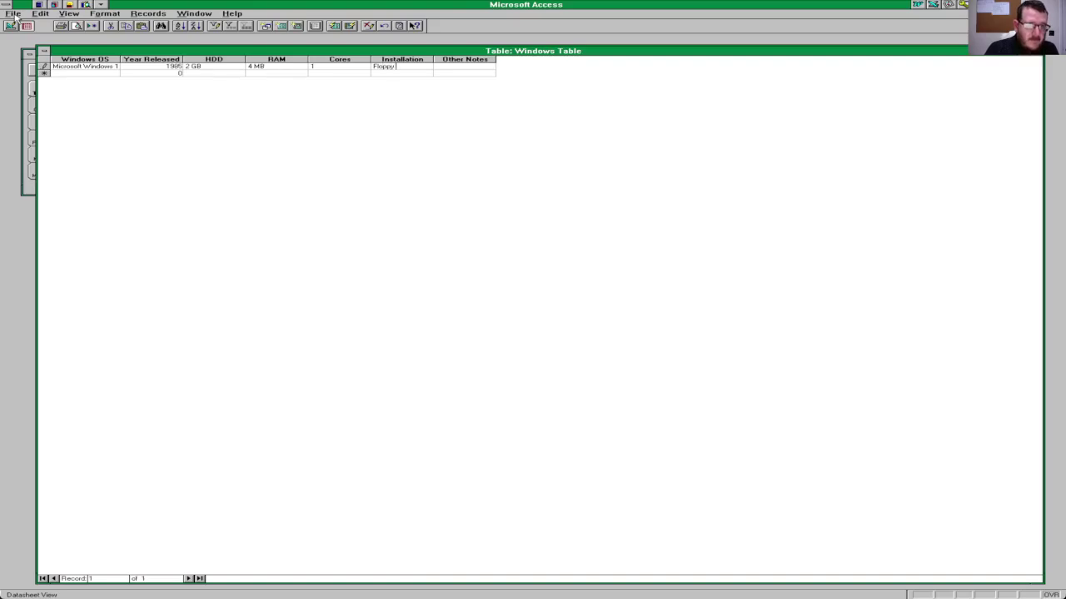
type(" Disks")
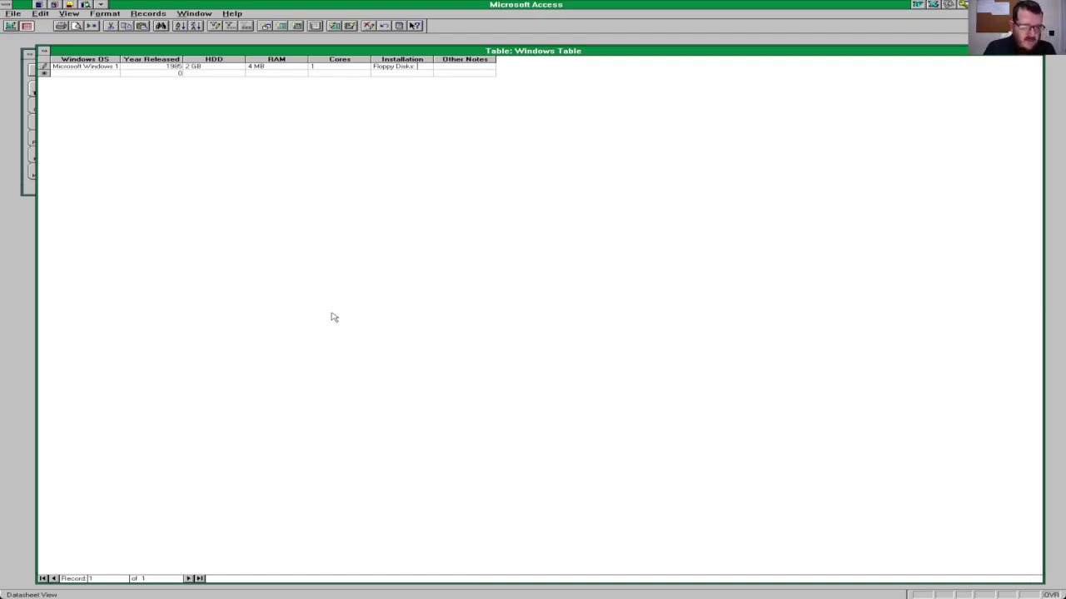
key("alt")
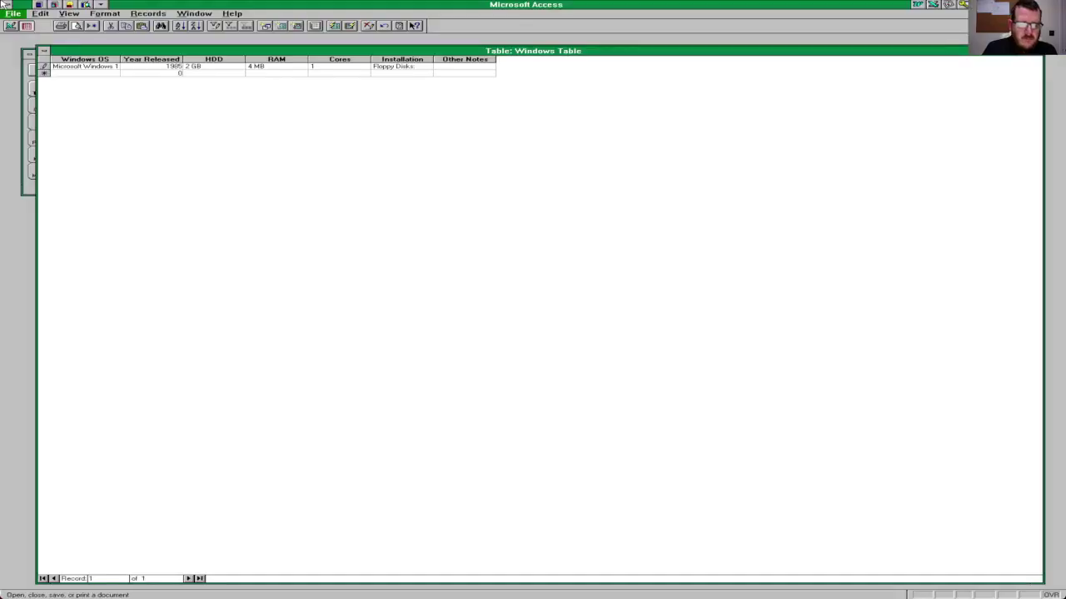
Step: Make Installation 'Floppy Disks: 5', note 'Floppy disks required in 1.04', and save the record
key("Return")
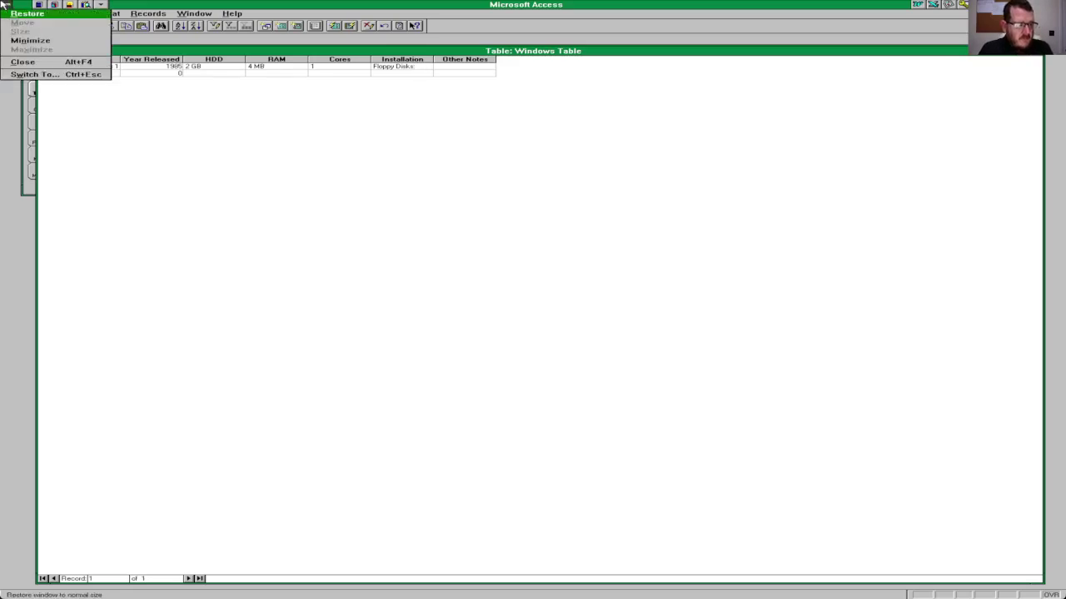
key("Escape")
key("Left")
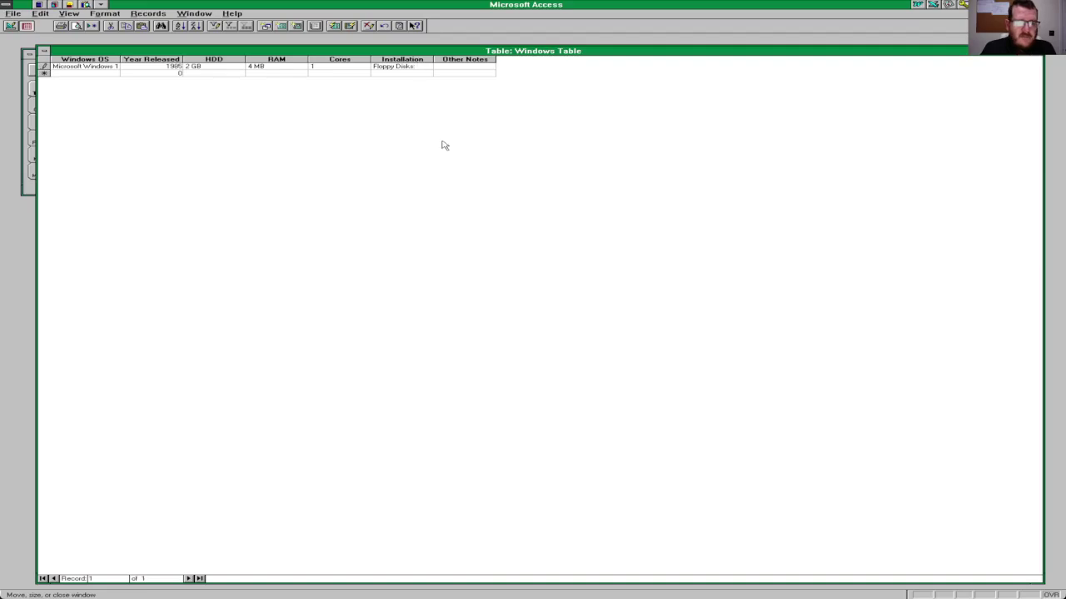
left_click(427, 68)
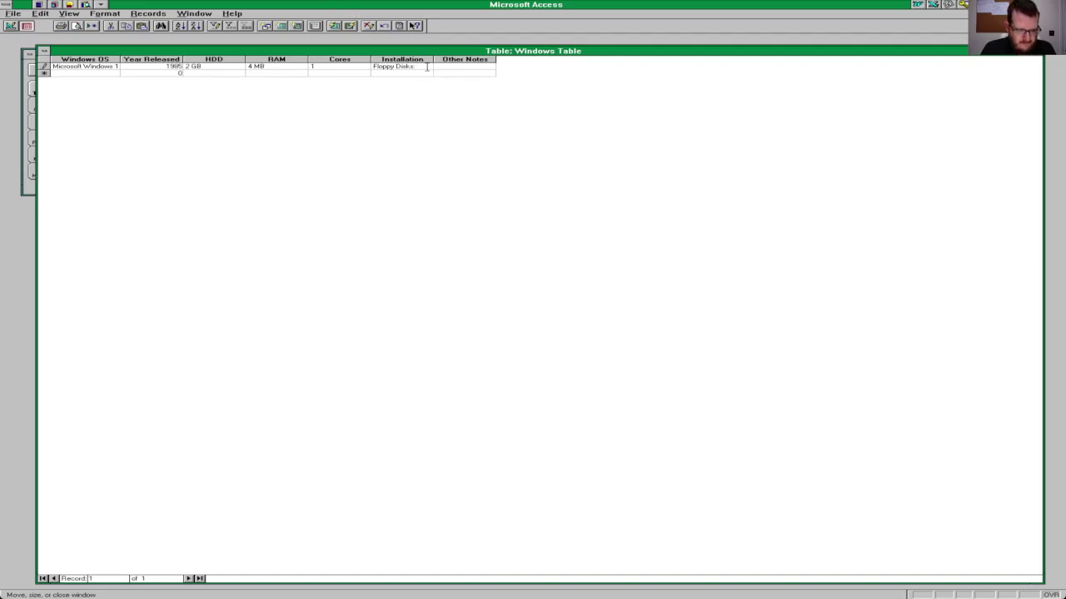
type("5")
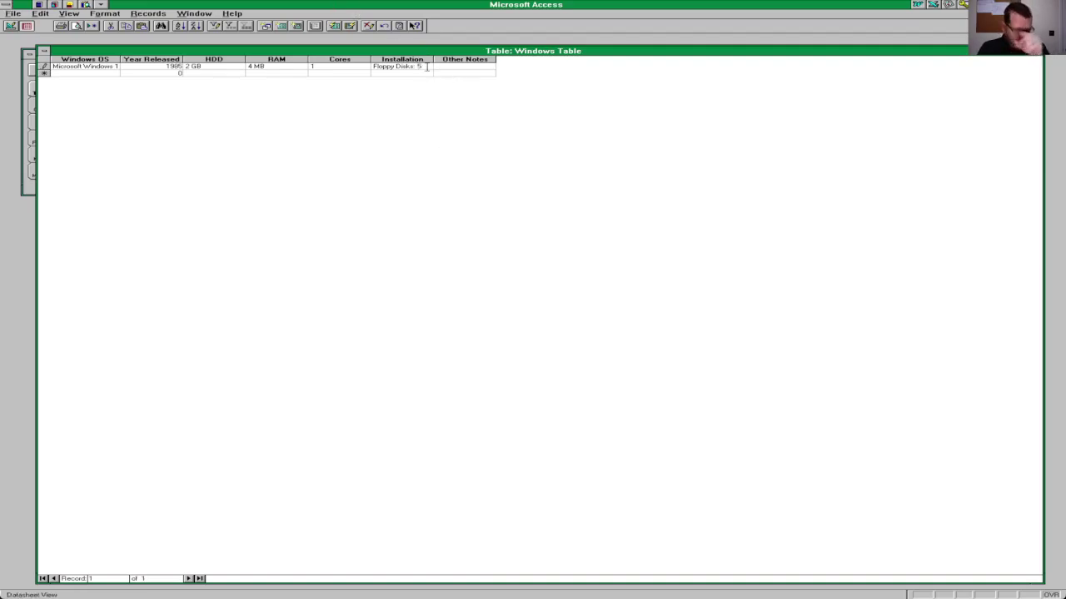
key("Tab")
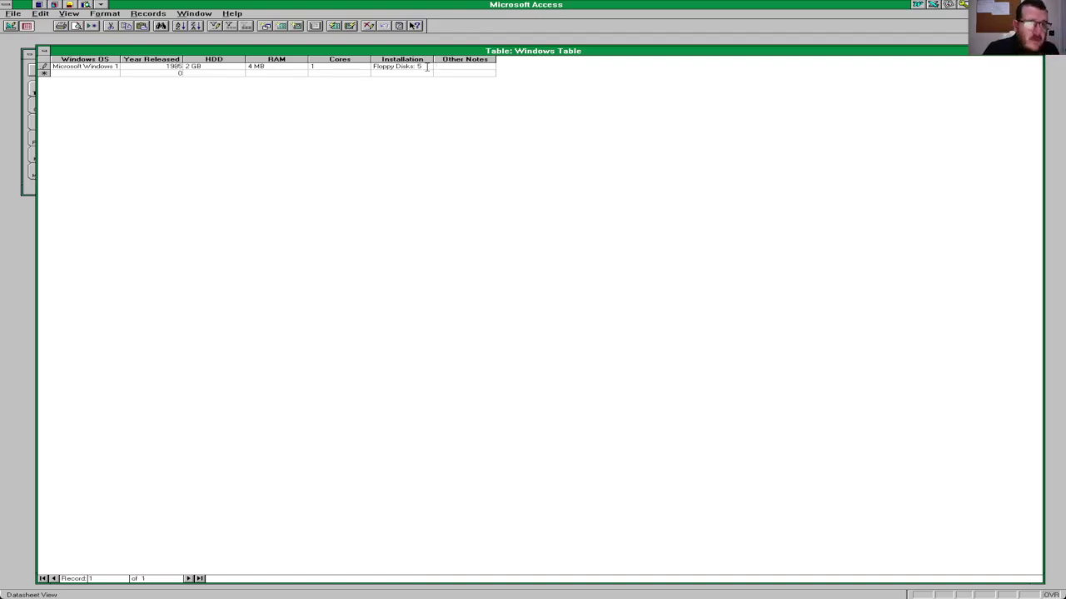
type("F")
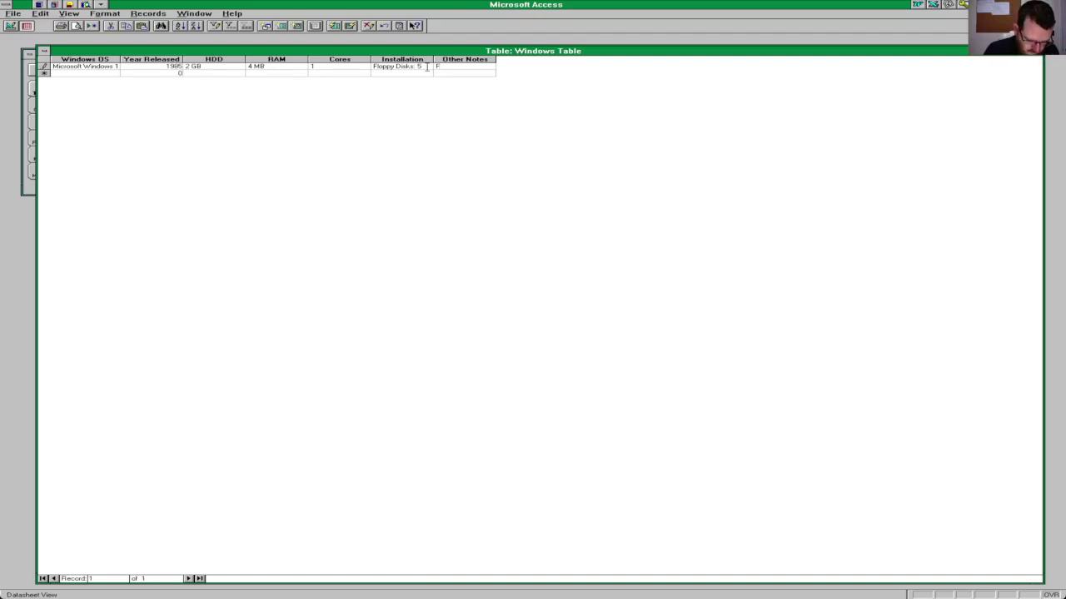
type("loppy")
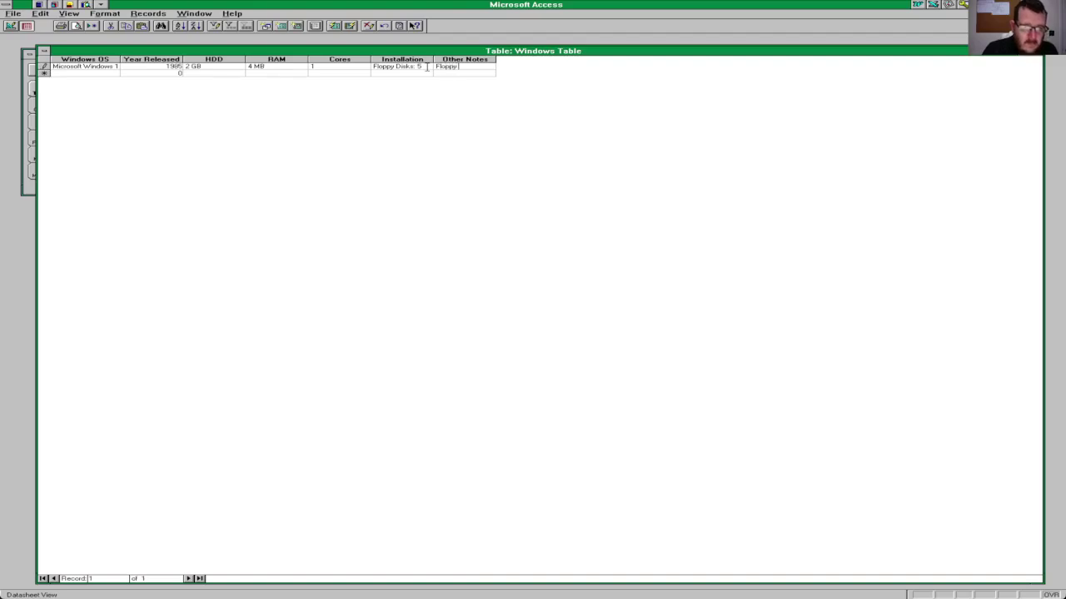
type(" disks req")
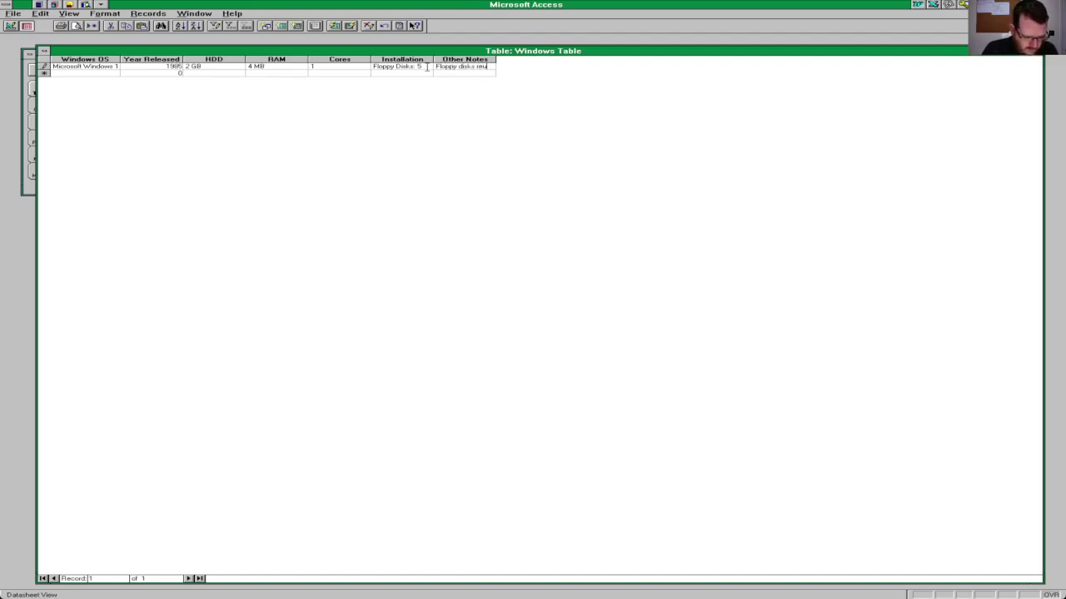
type("uired")
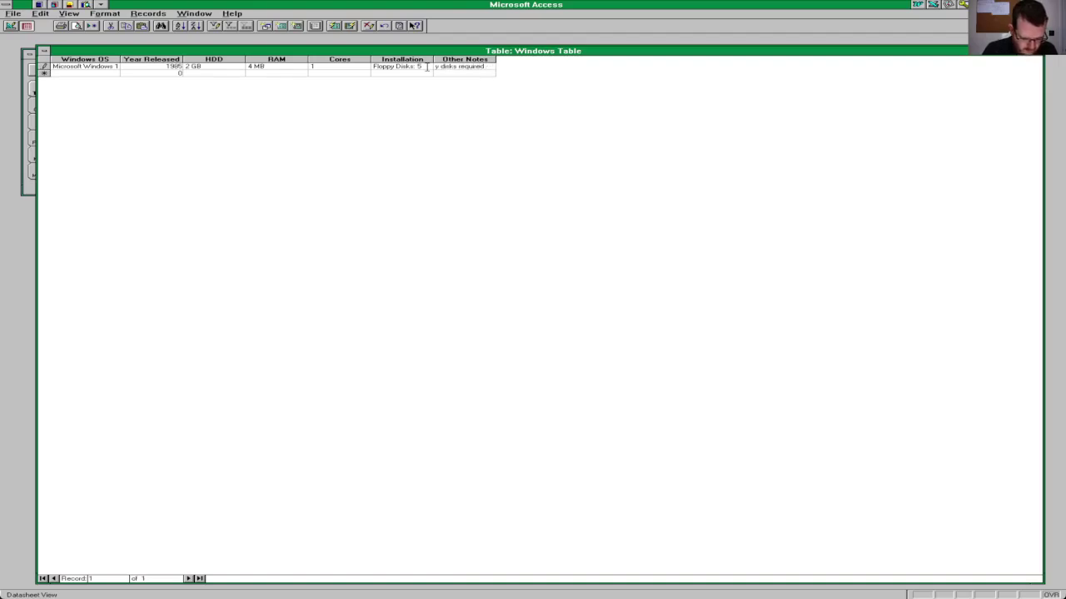
type(" in 1.0")
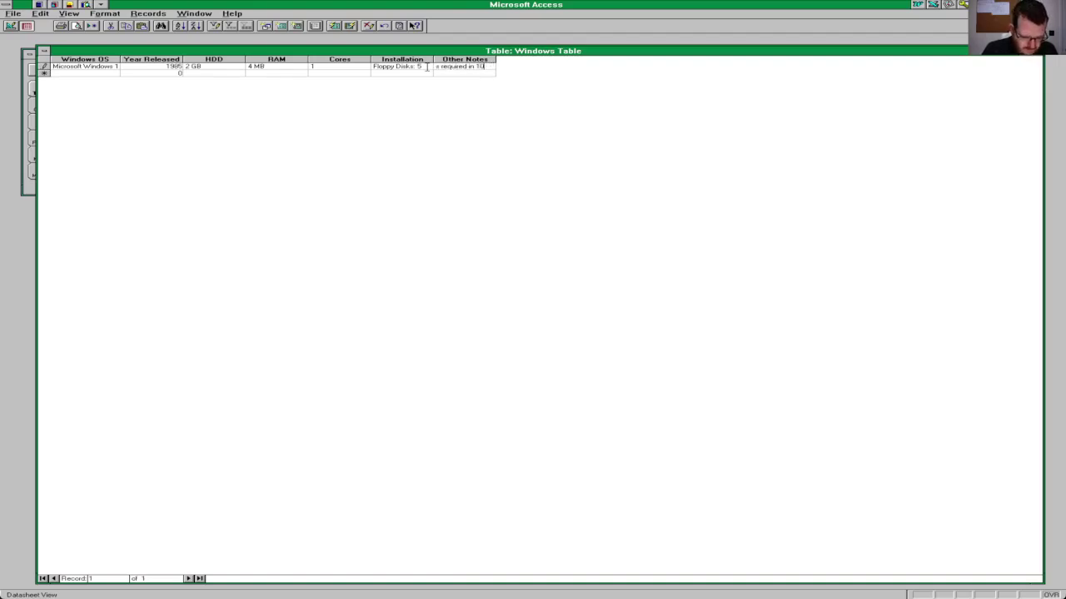
type("4: 7")
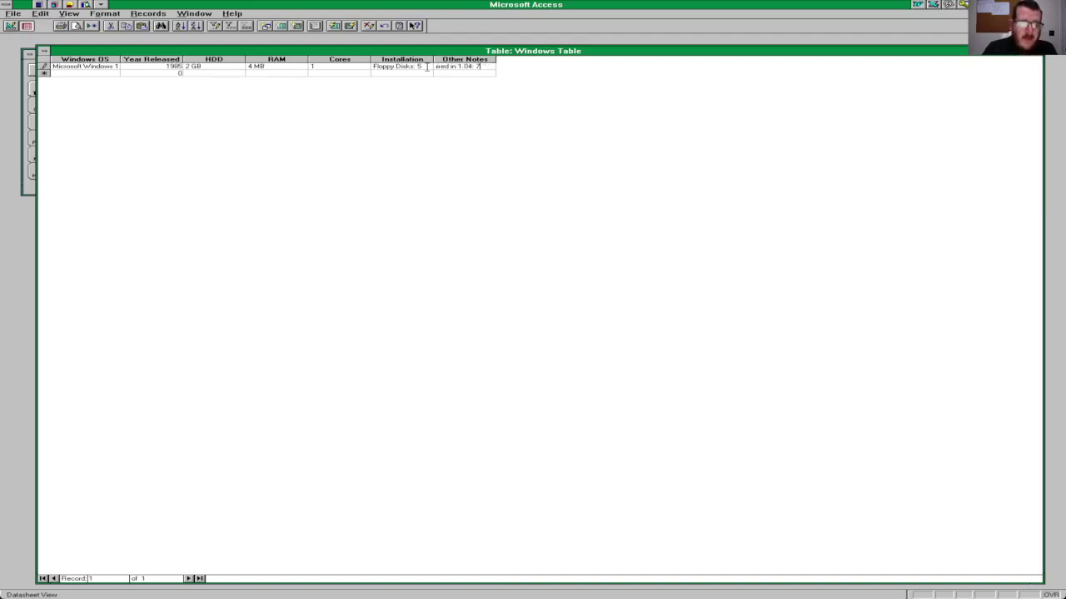
key("Return")
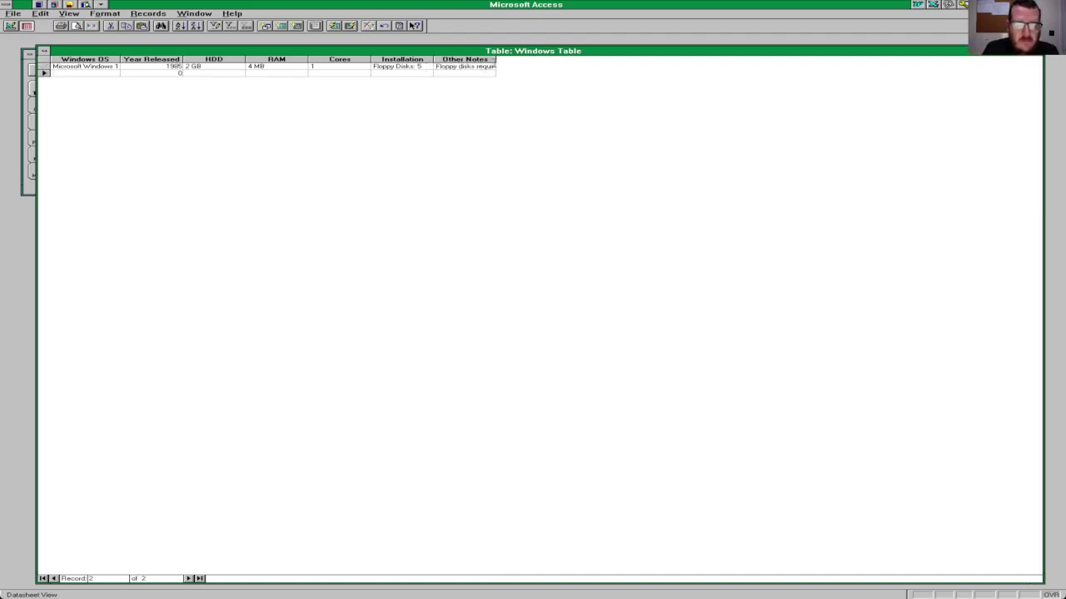
Step: Widen Other Notes and start the second record: Microsoft Windows 2, 1987, HDD 2 GB
double_click(496, 60)
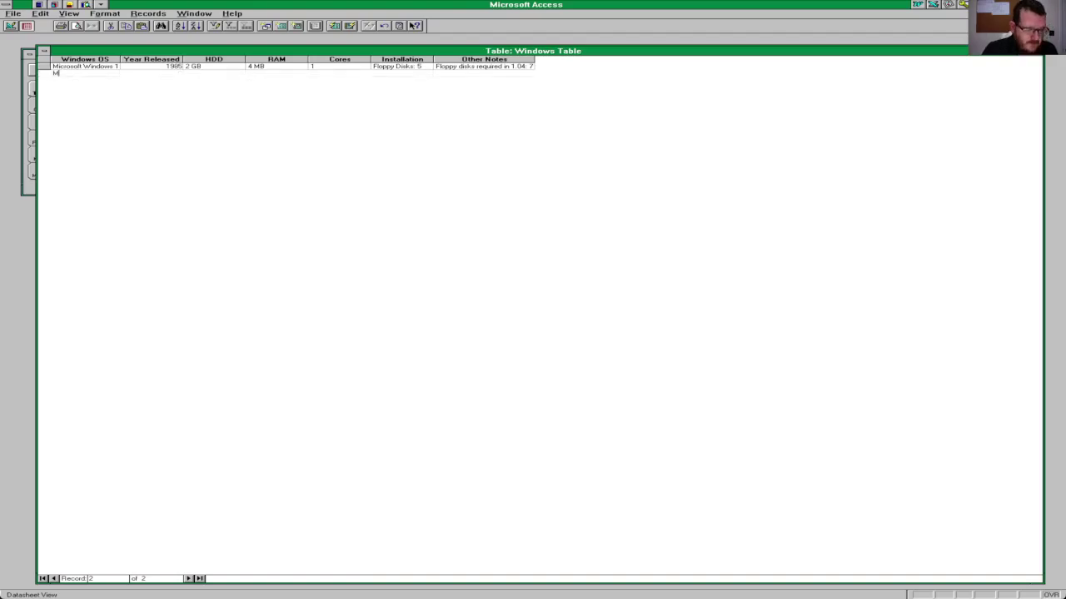
left_click(75, 73)
type("Microsoft")
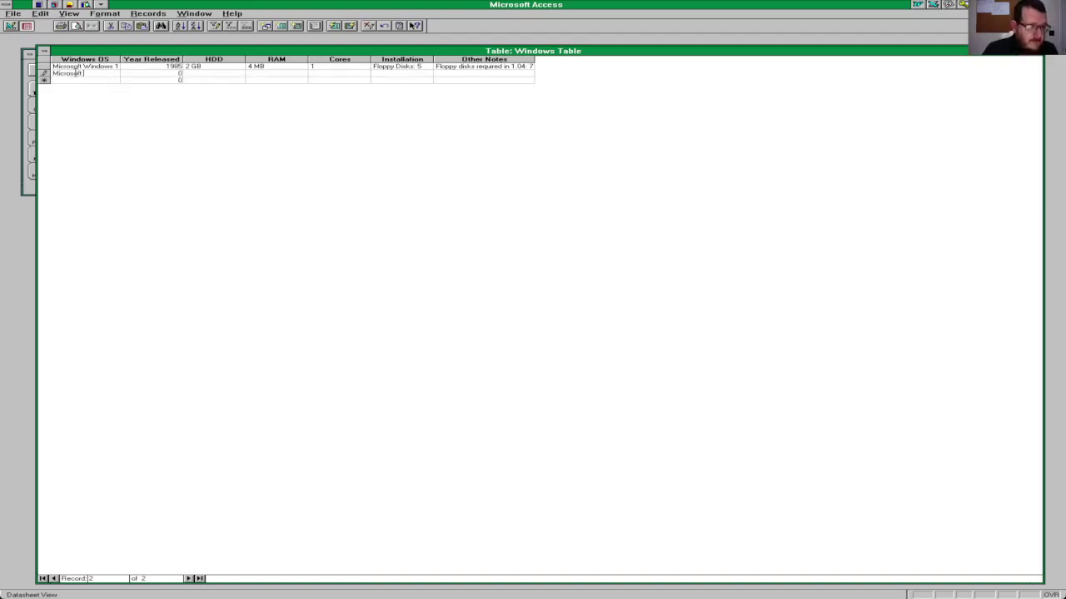
type(" Windows 2")
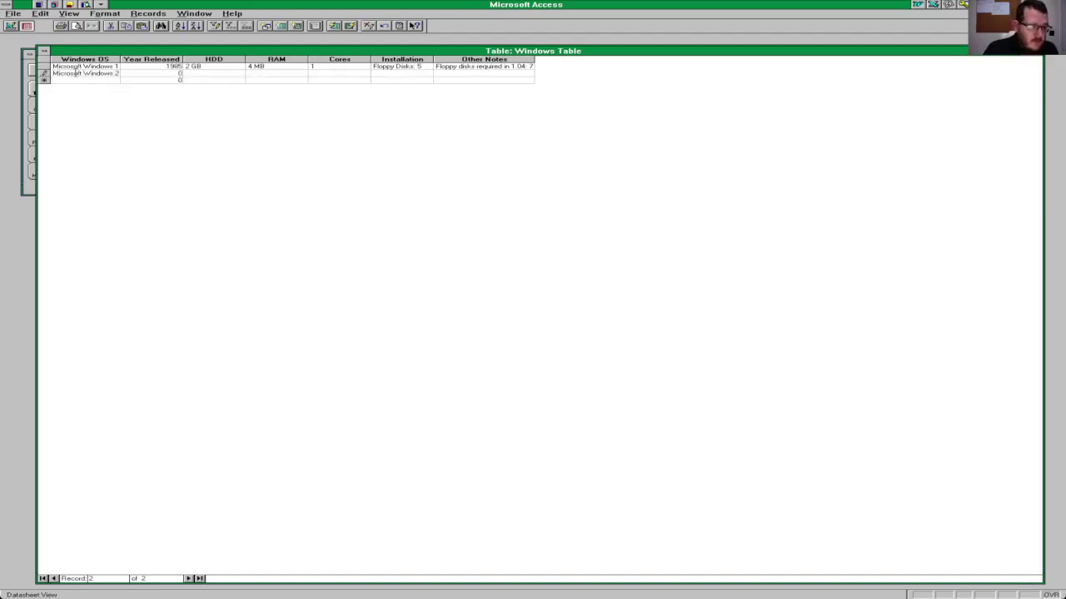
key("Tab")
type("1987")
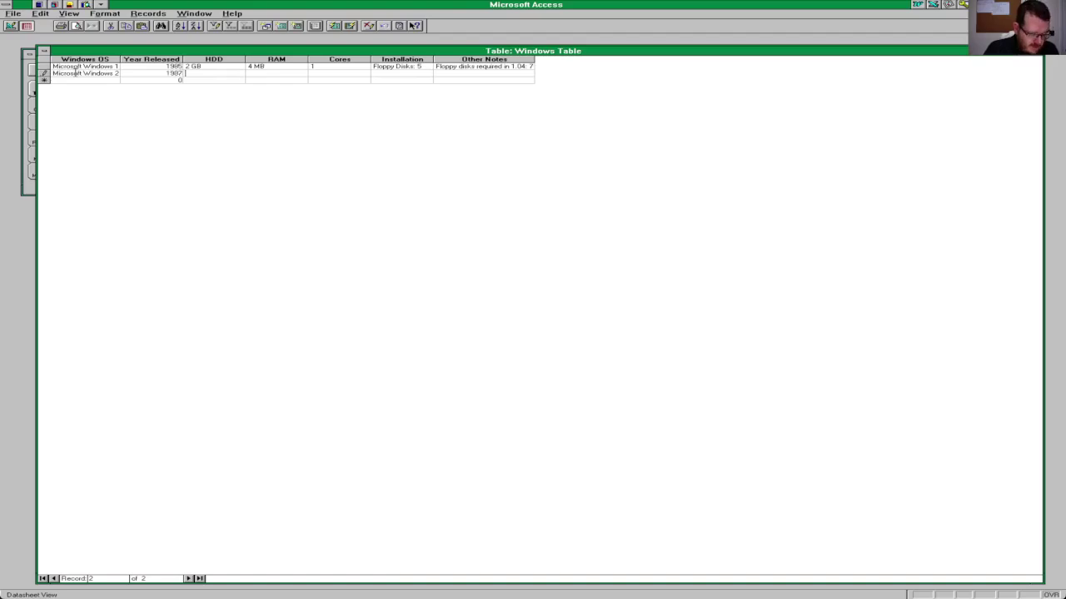
key("Tab")
type("2 GB")
key("Tab")
Step: Finish the second record with RAM 16 MB, 1 core and 'Floppy Disks:' installation
type("4")
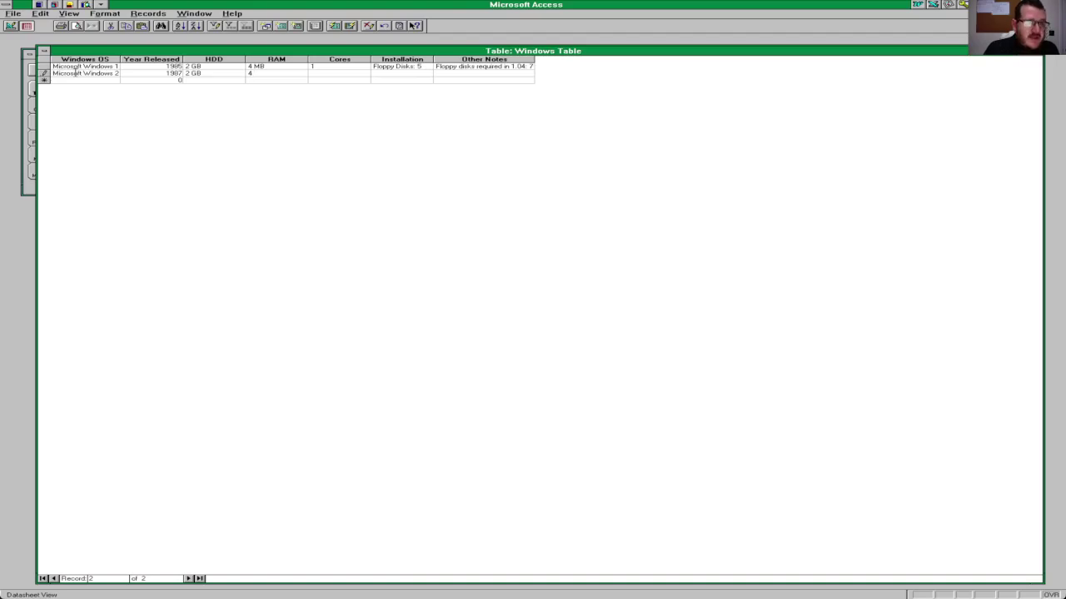
key("BackSpace")
type("16")
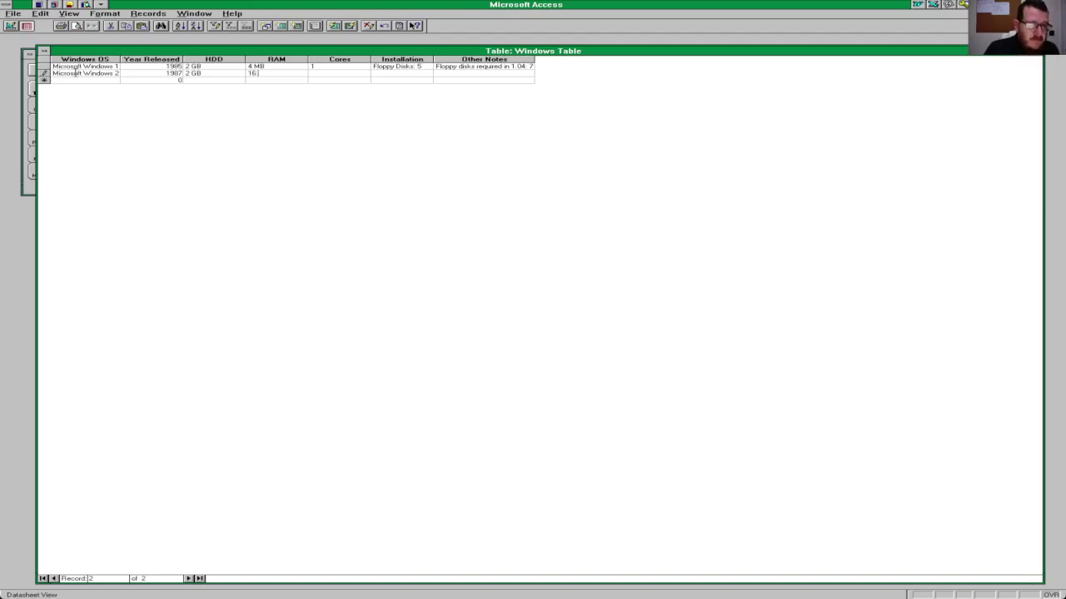
type(" MB")
key("Tab")
type("1")
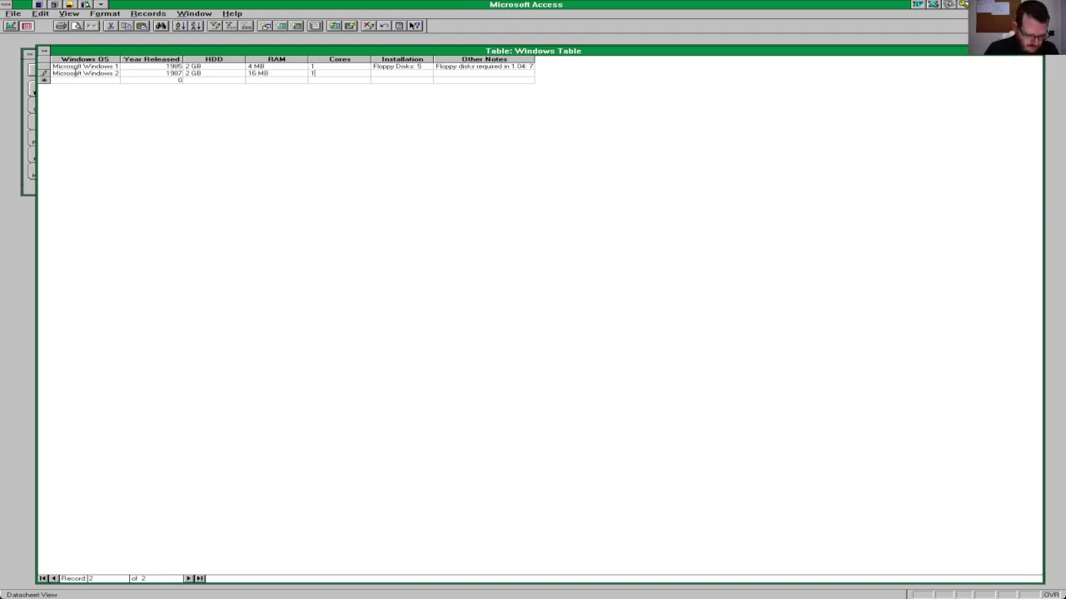
key("Tab")
type("Flop")
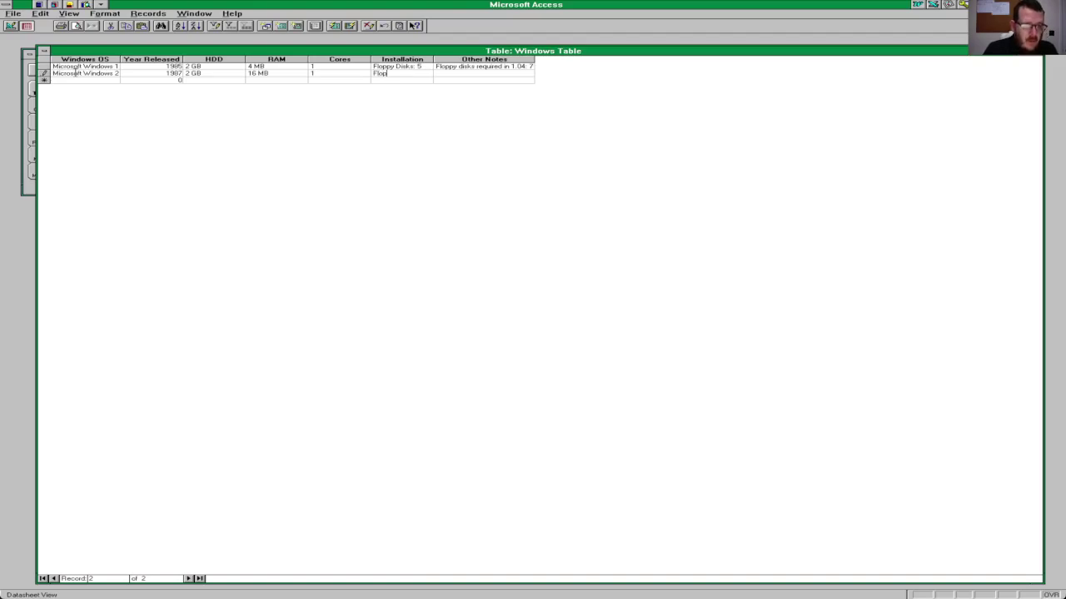
type("py Disks:")
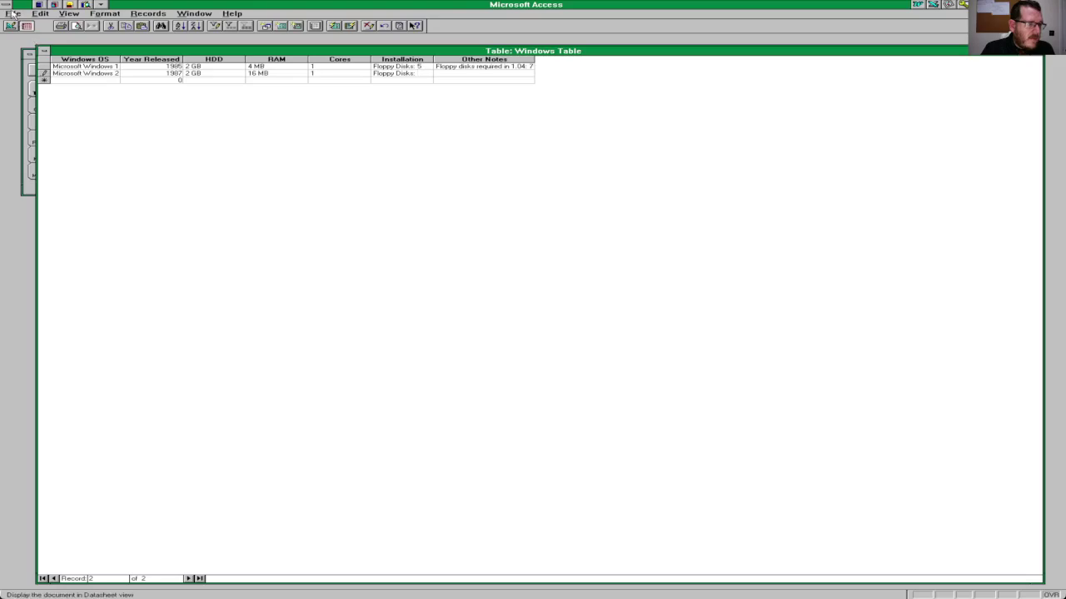
left_click(13, 13)
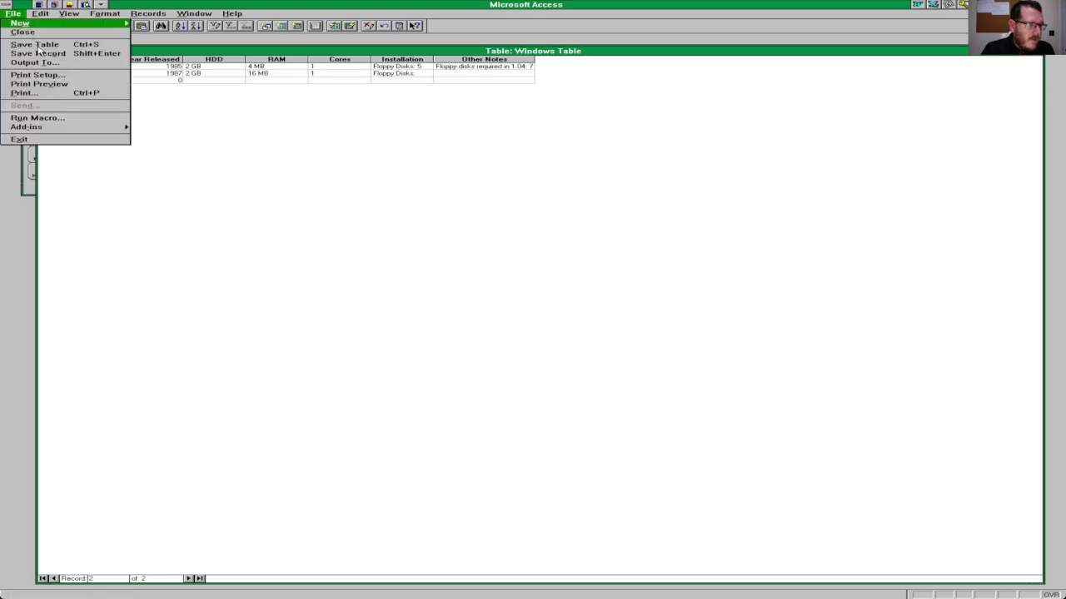
Step: Quit Microsoft Access via File > Exit, returning to the Microsoft Office group
left_click(34, 139)
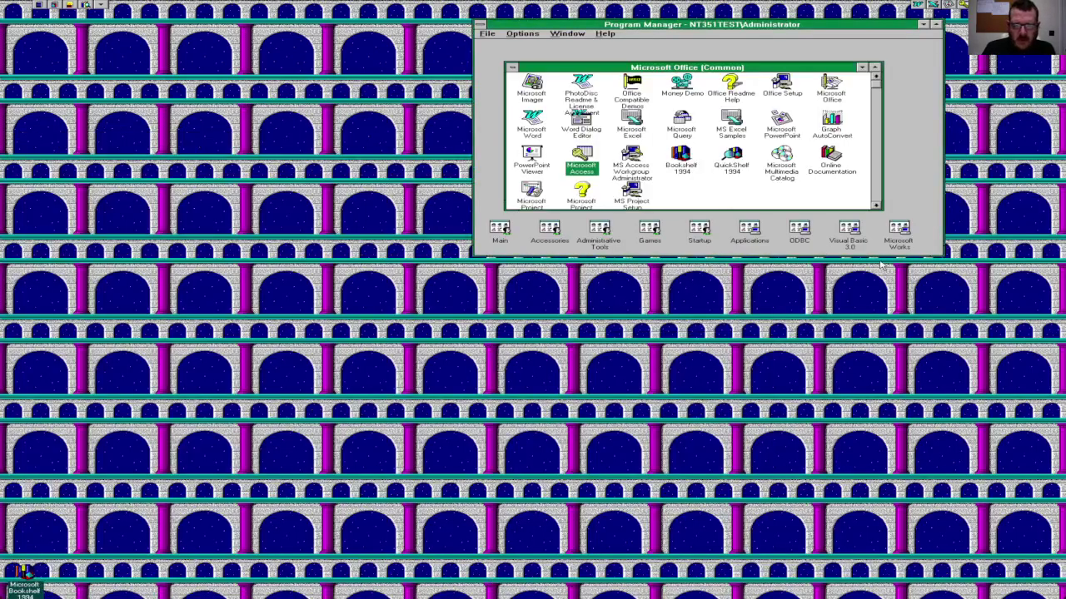
Step: Start File Manager from the Main group and list the DMCFILIN folder on drive D
double_click(504, 234)
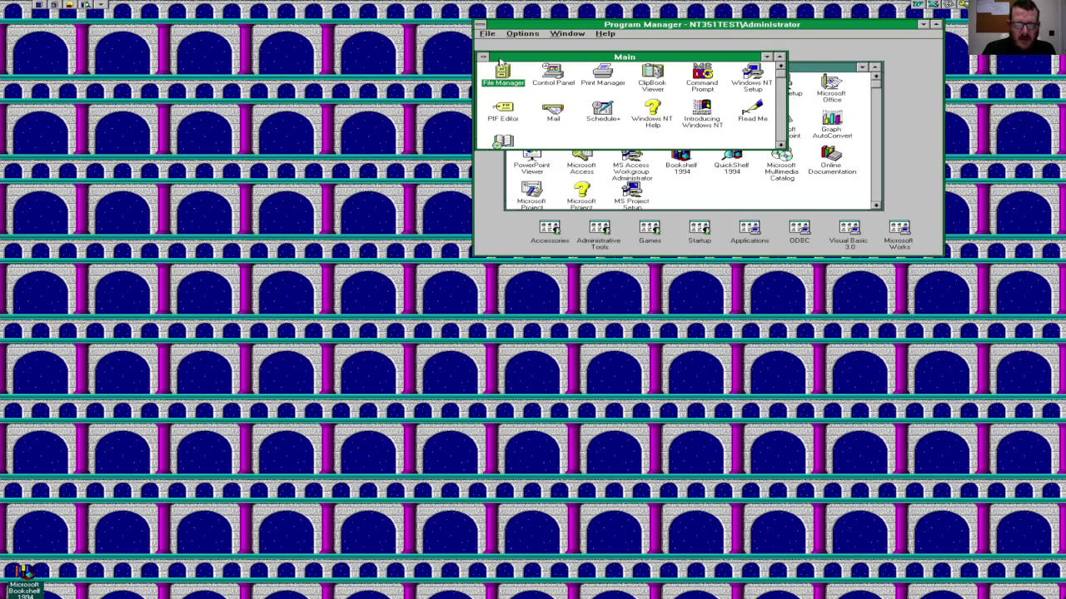
double_click(503, 71)
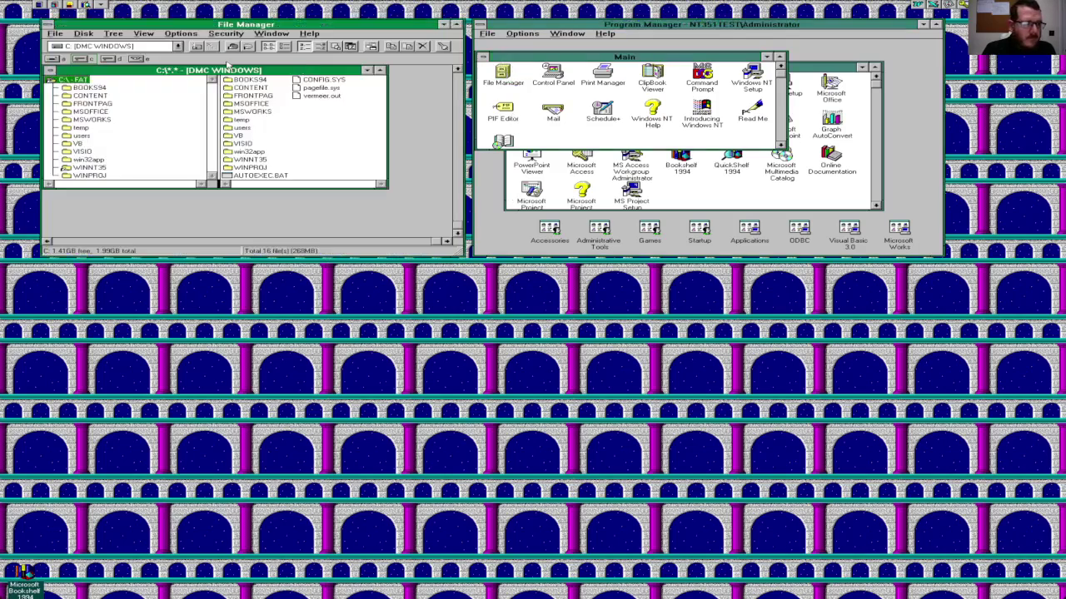
left_click(107, 59)
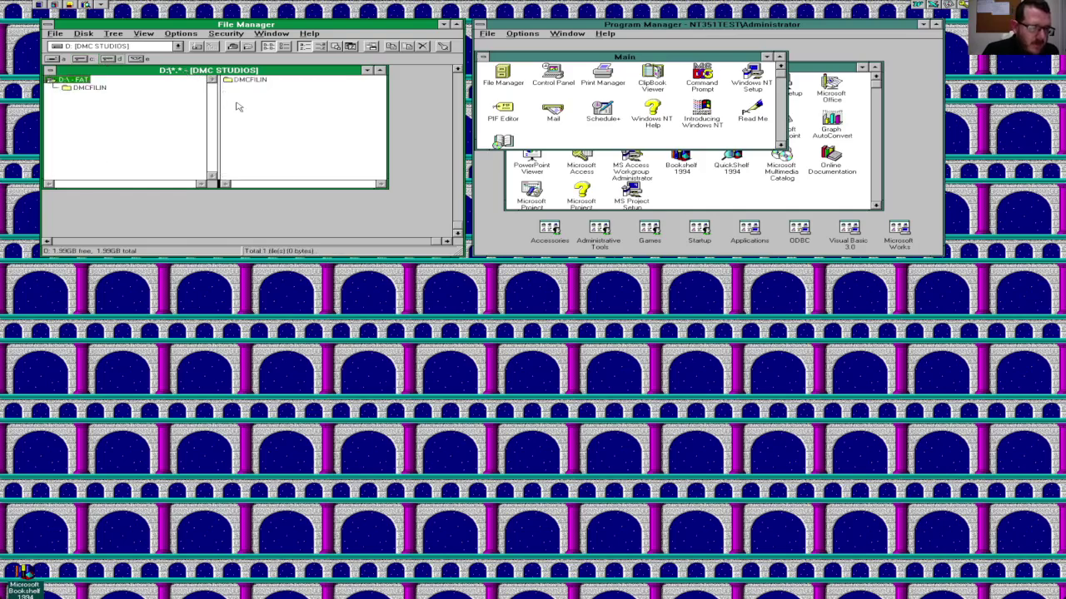
left_click(250, 82)
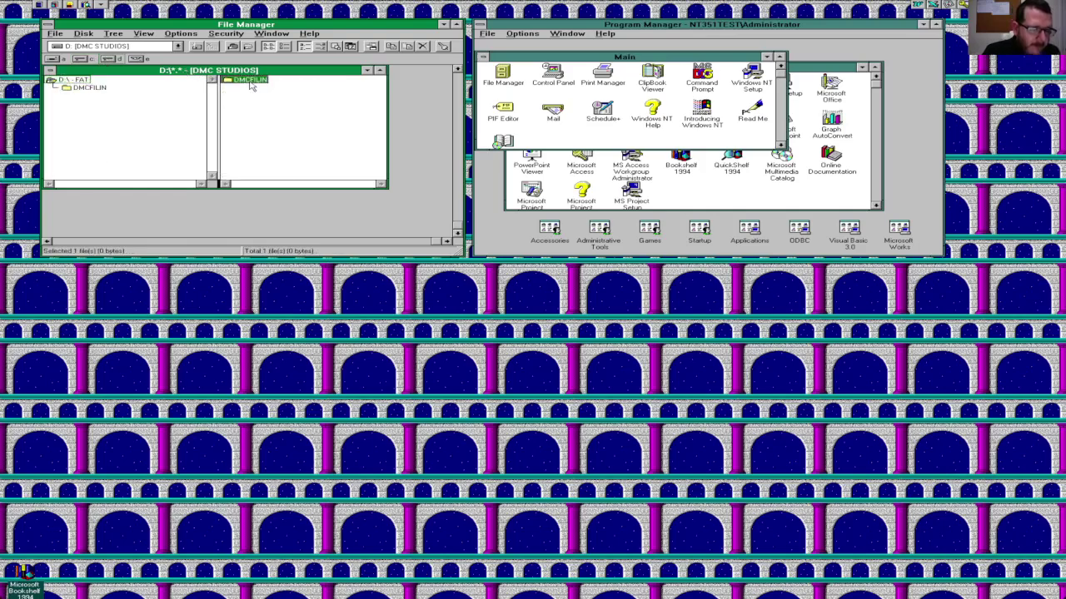
double_click(250, 82)
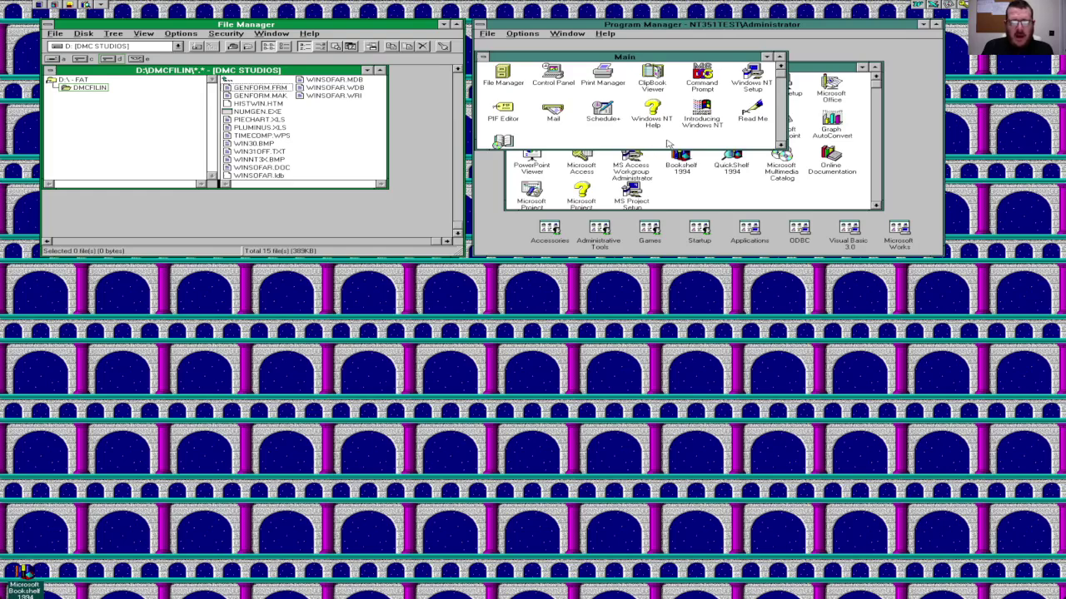
Step: Minimize the Main group, then launch Bookshelf 1994 and dismiss its MVFST11.DLL fault dialogs
left_click(483, 57)
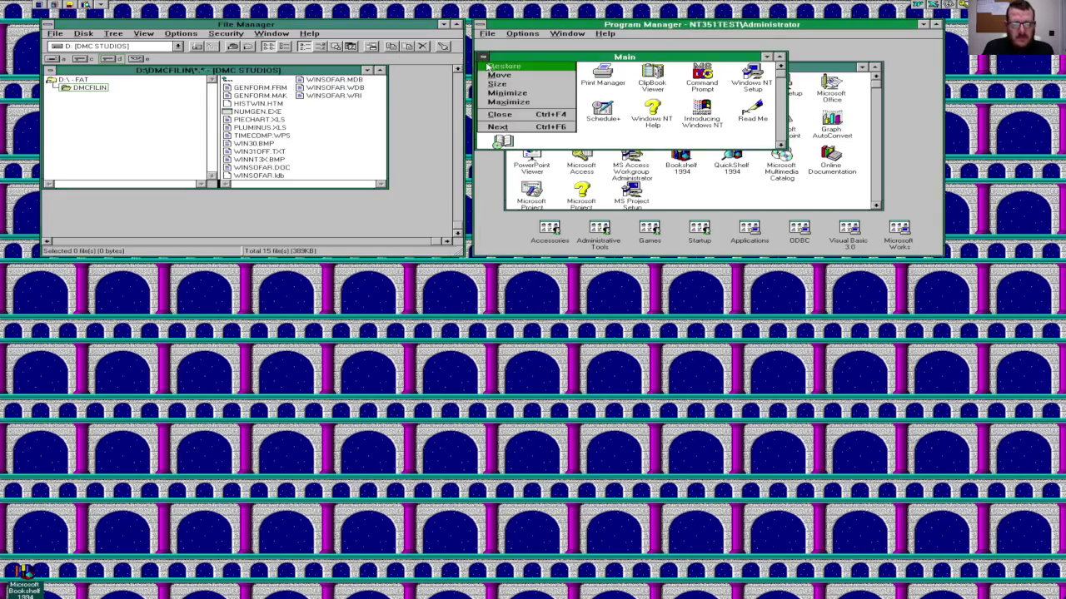
left_click(500, 114)
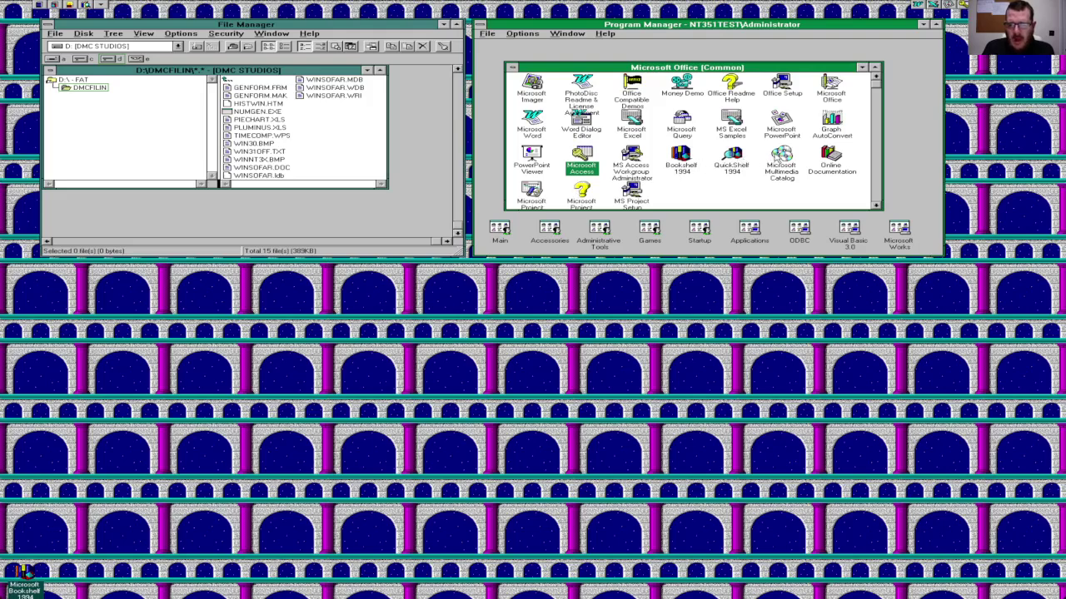
left_click(776, 157)
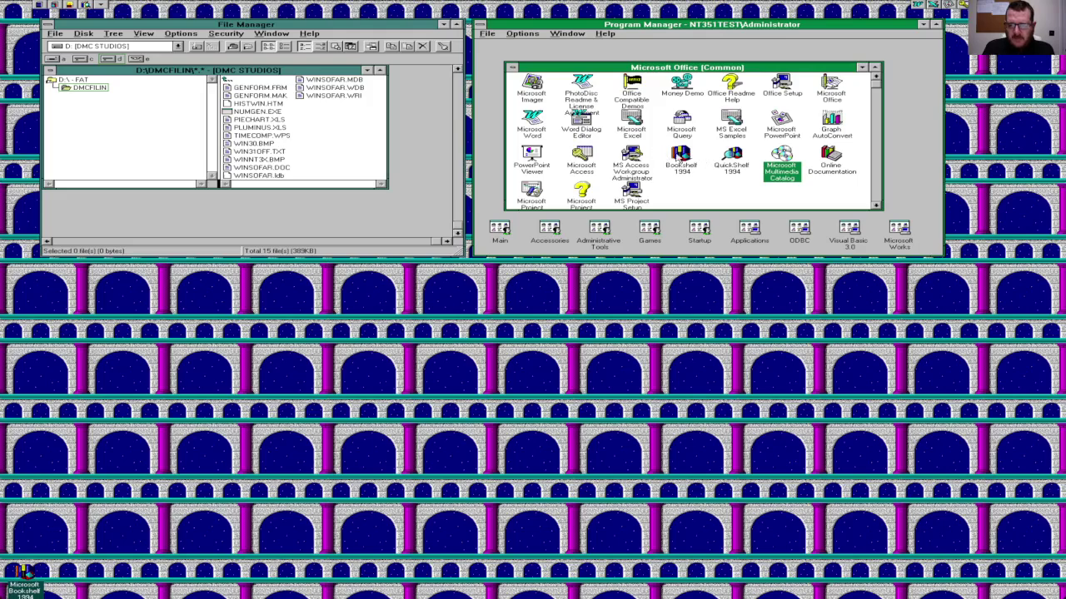
double_click(680, 155)
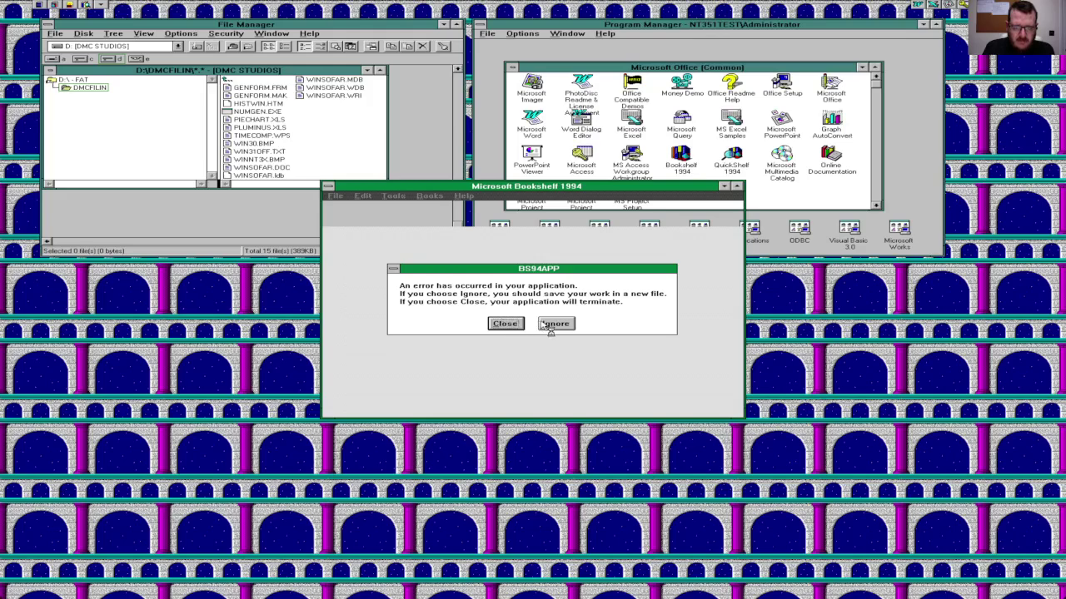
left_click(550, 326)
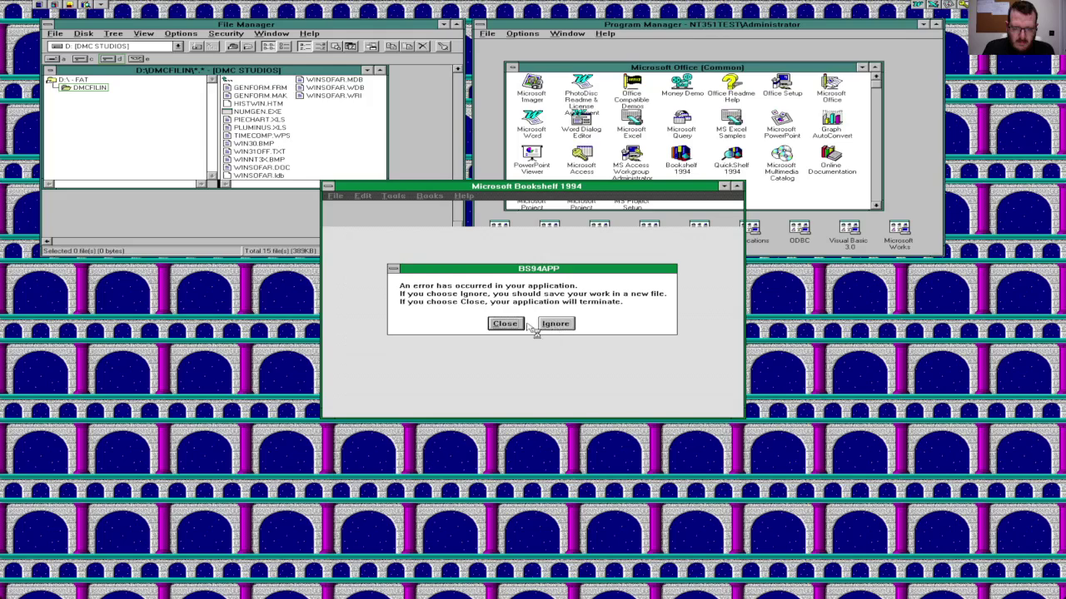
left_click(518, 325)
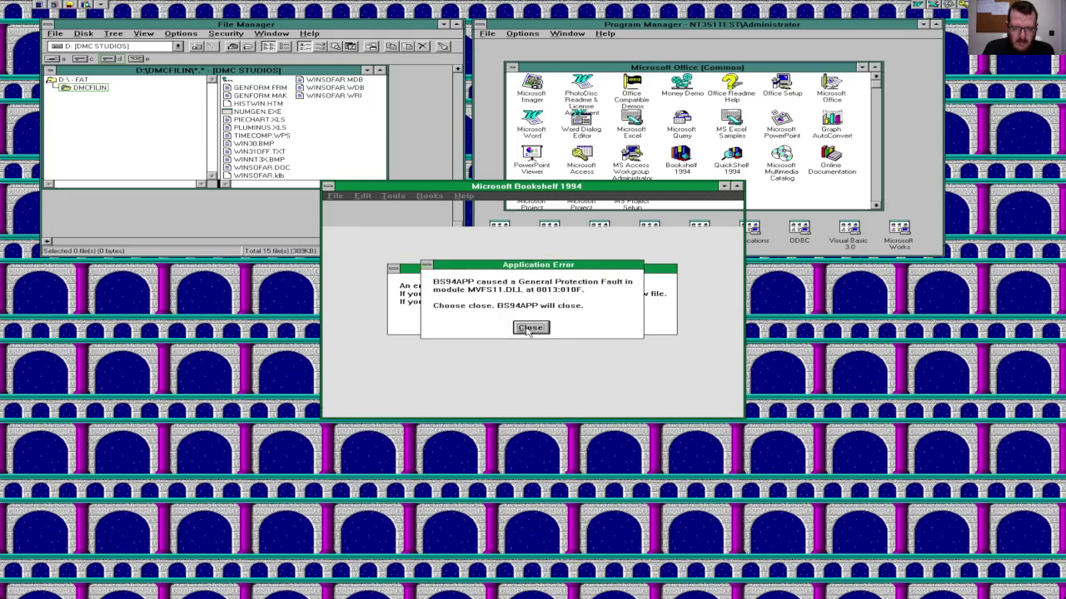
left_click(530, 328)
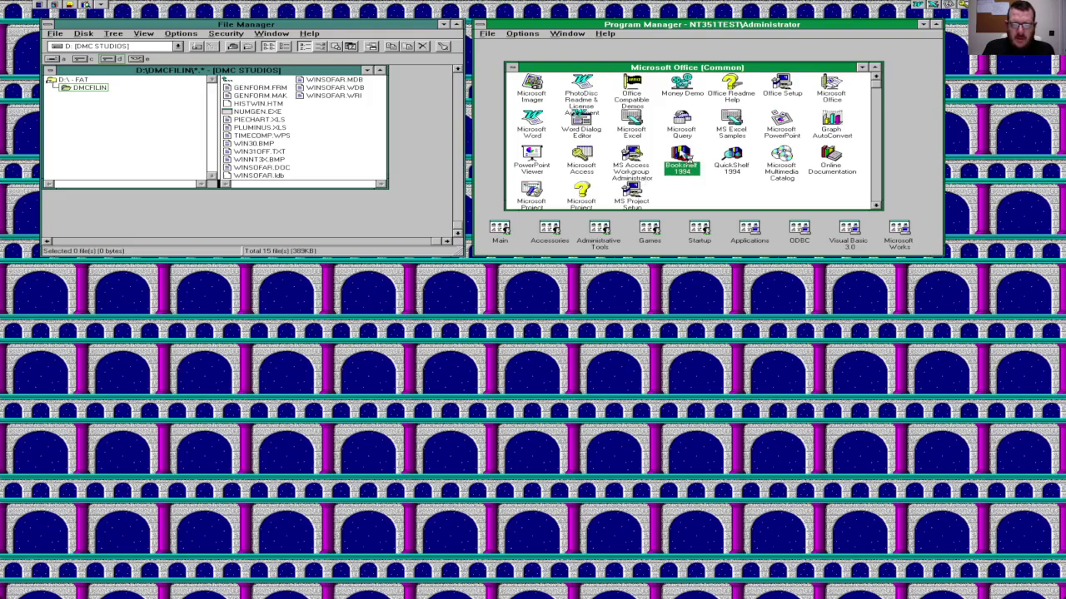
Step: Relaunch Bookshelf 1994, dismiss the daily quote, and open the 1 million B.C. Prehistory article
double_click(681, 156)
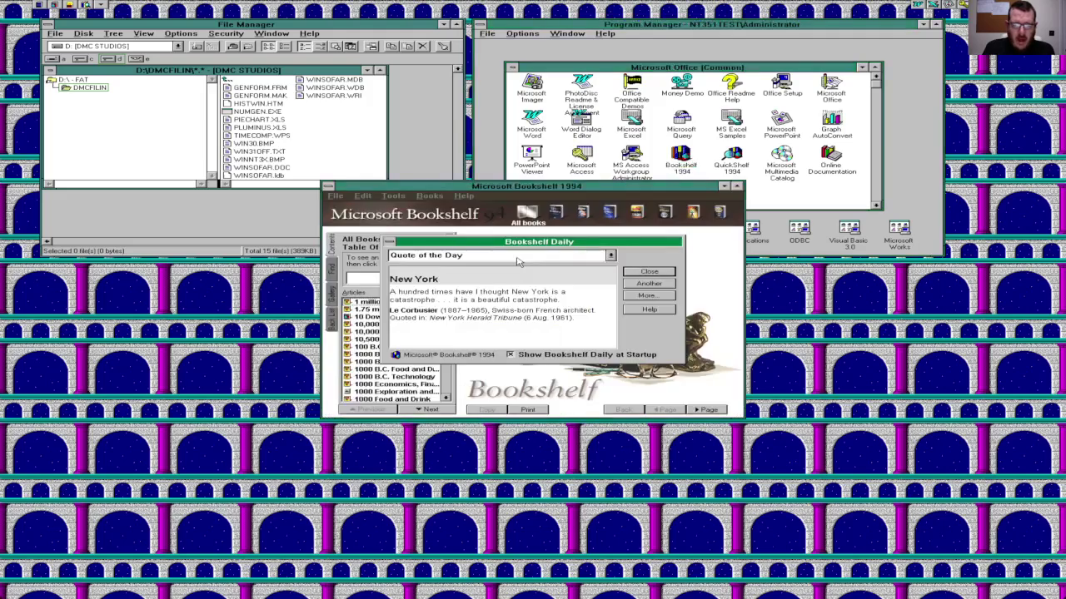
left_click(659, 272)
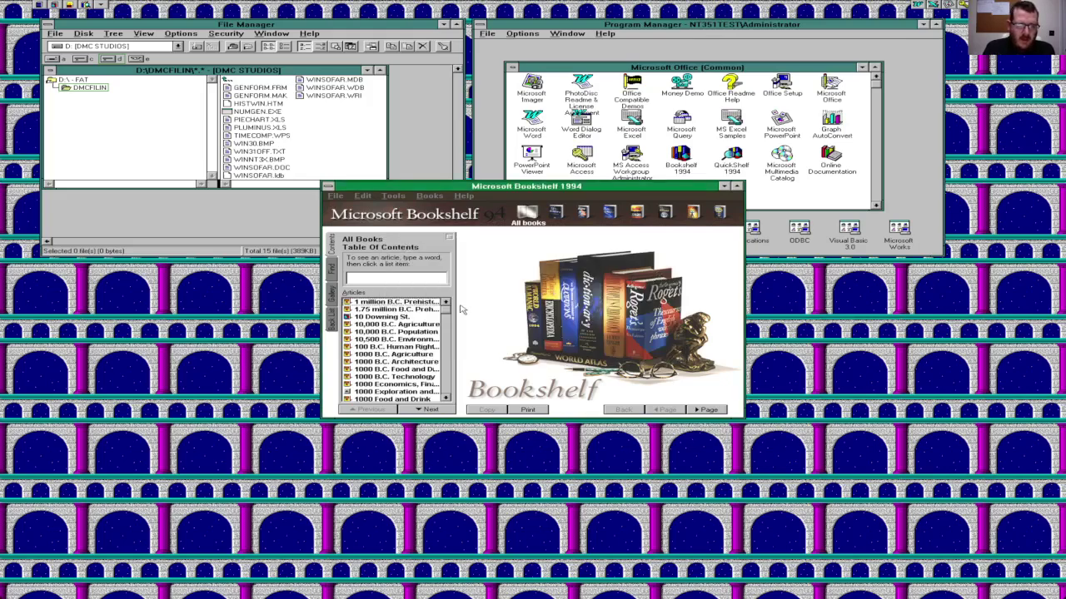
left_click(417, 303)
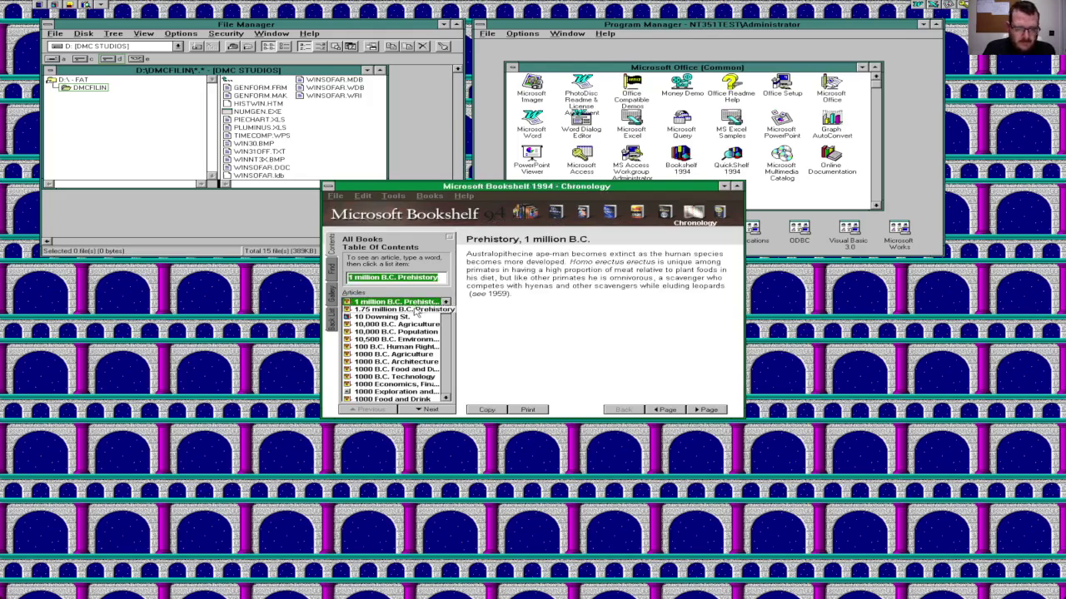
Step: Page down the Articles list to 'mutter' and display its Dictionary entry
left_click(445, 340)
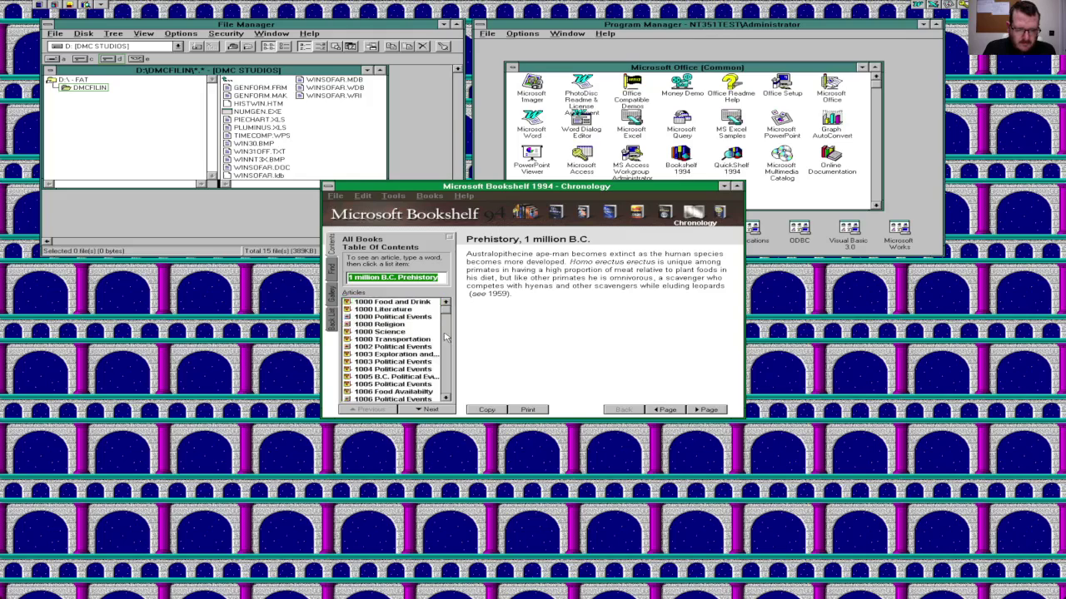
left_click(446, 339)
left_click(445, 339)
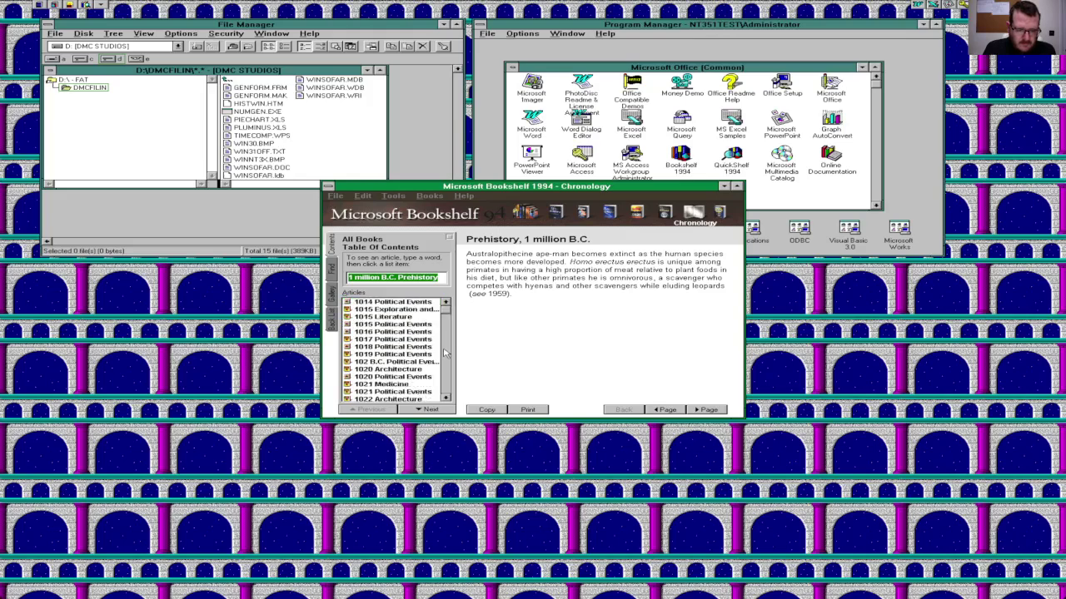
left_click(445, 354)
left_click(442, 361)
mouse_move(442, 361)
left_mouse_down()
mouse_move(447, 315)
mouse_move(447, 363)
left_mouse_up()
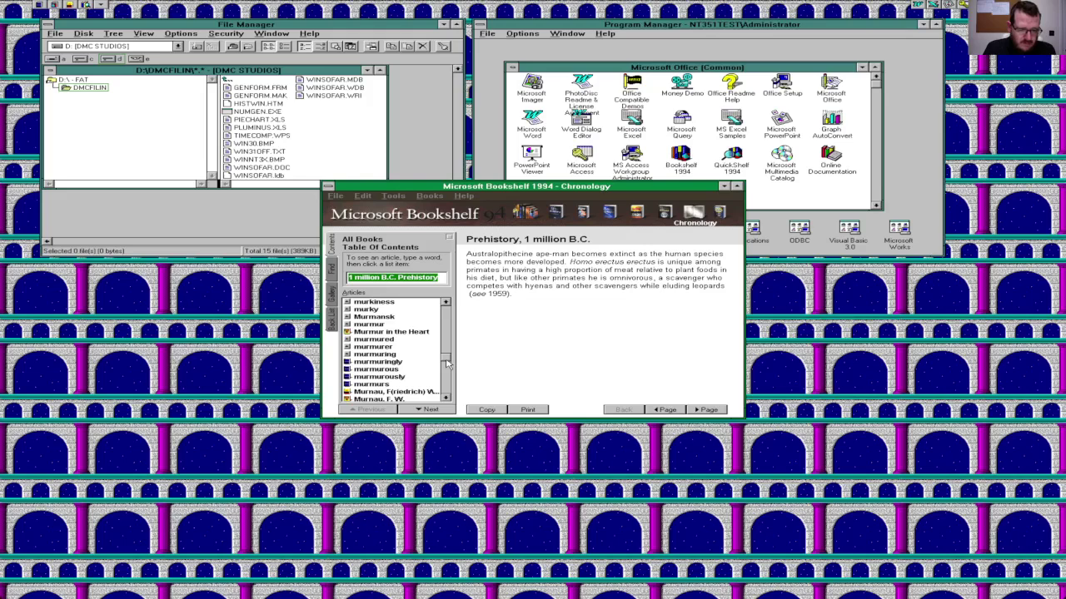
left_click(447, 333)
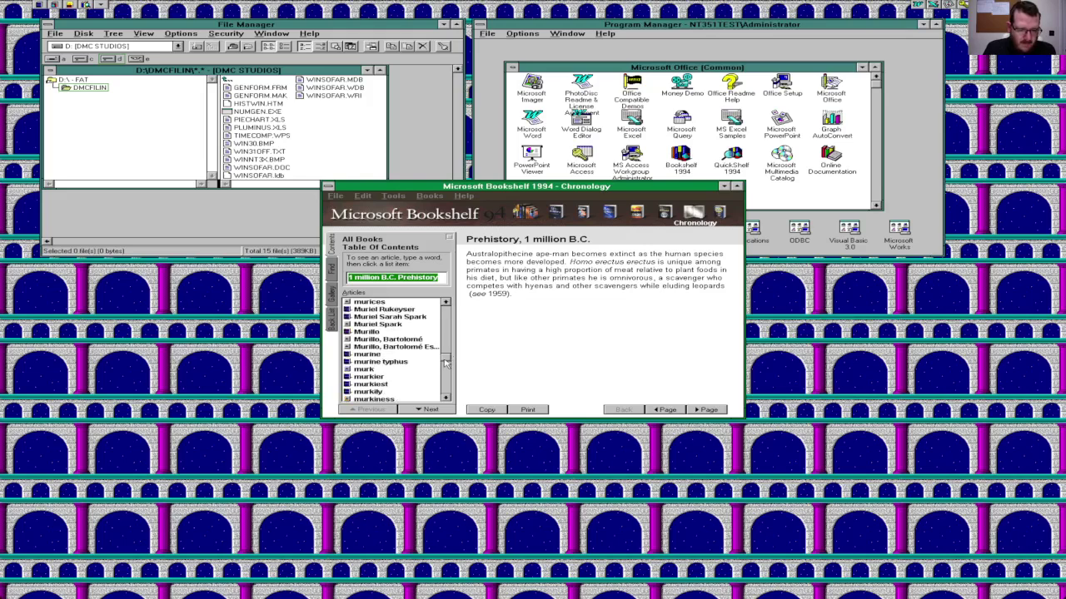
left_click(445, 389)
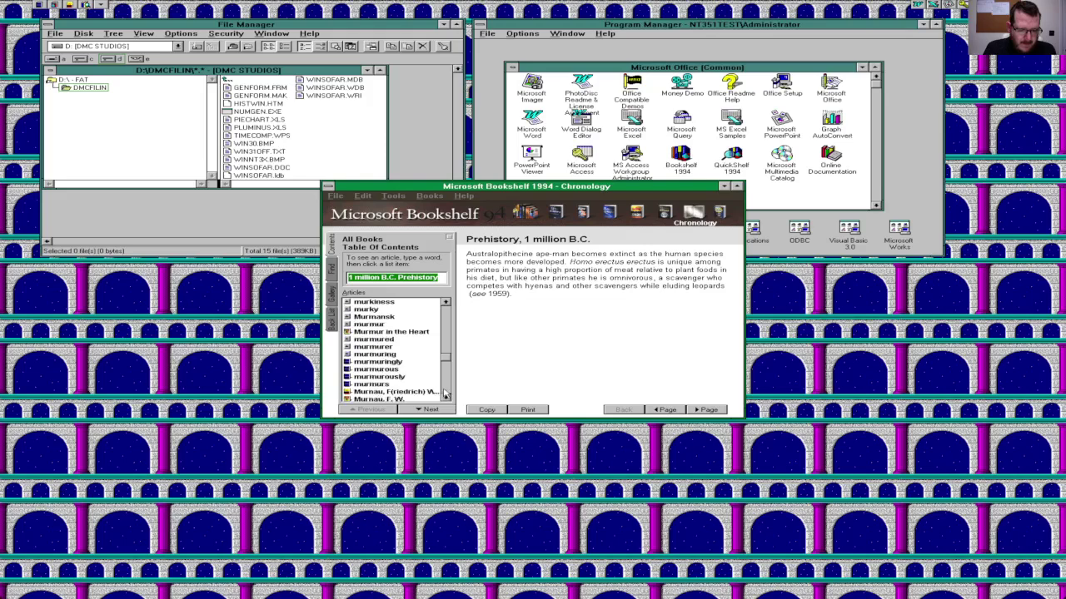
left_click(445, 390)
left_click(445, 390)
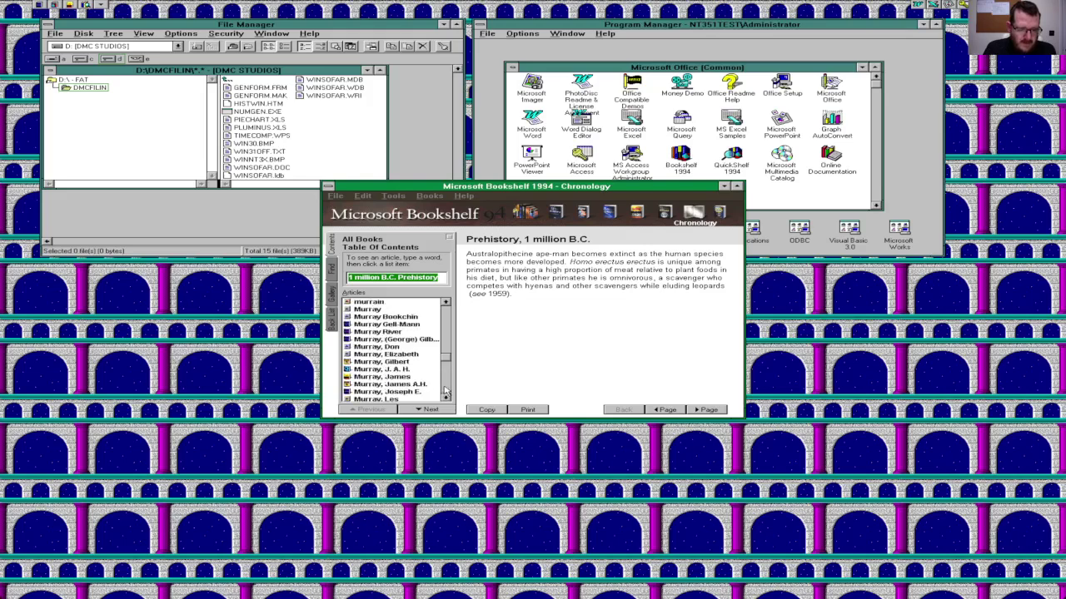
left_click(445, 390)
left_click(445, 390)
left_click(444, 390)
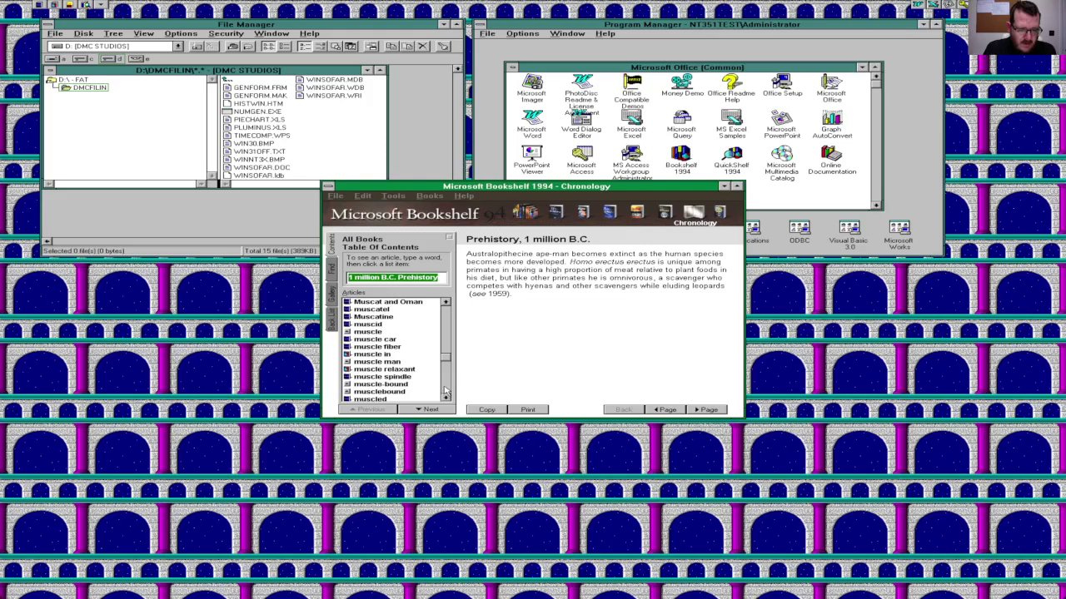
left_click(444, 388)
left_click(446, 385)
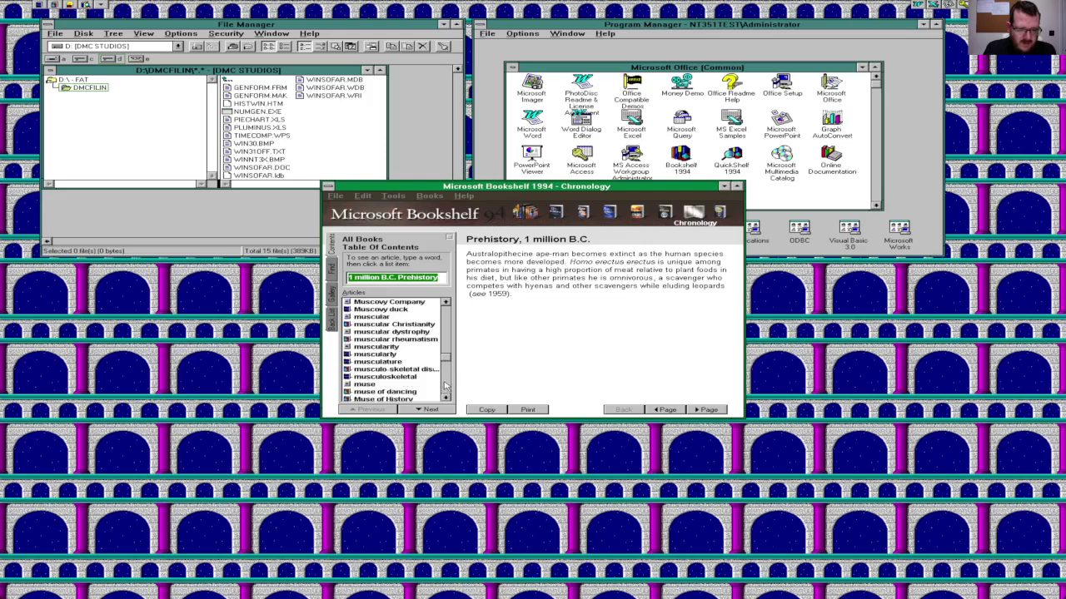
left_click(445, 385)
left_click(446, 385)
left_click(446, 386)
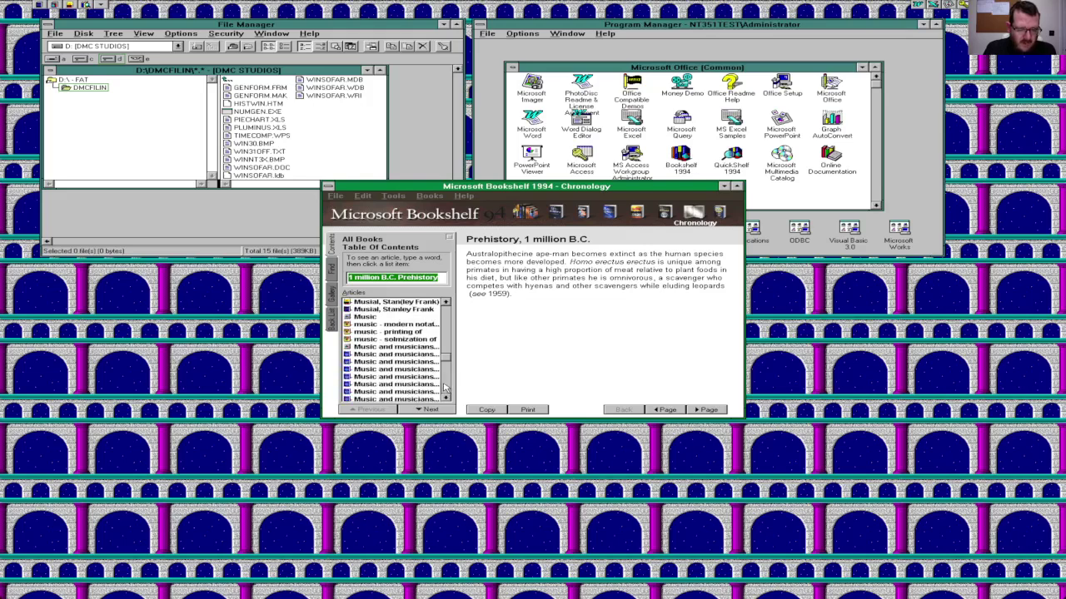
left_click(446, 386)
left_click(445, 387)
left_click(446, 387)
left_click(446, 387)
left_click(445, 387)
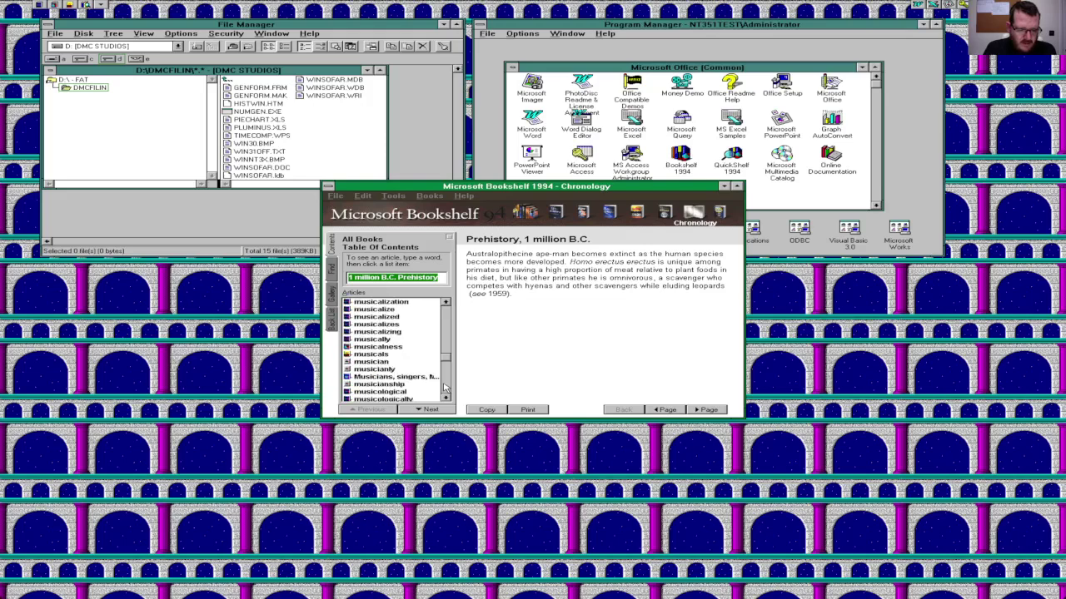
left_click(446, 387)
left_click(446, 388)
left_click(445, 387)
left_click(445, 387)
left_click(446, 387)
left_click(446, 387)
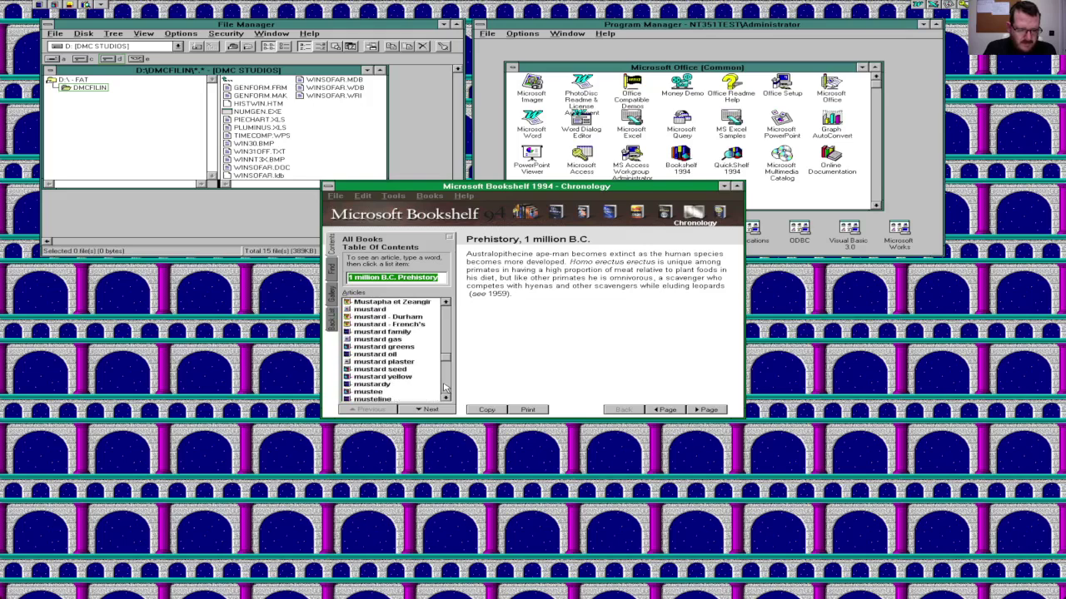
left_click(445, 387)
left_click(445, 387)
left_click(445, 387)
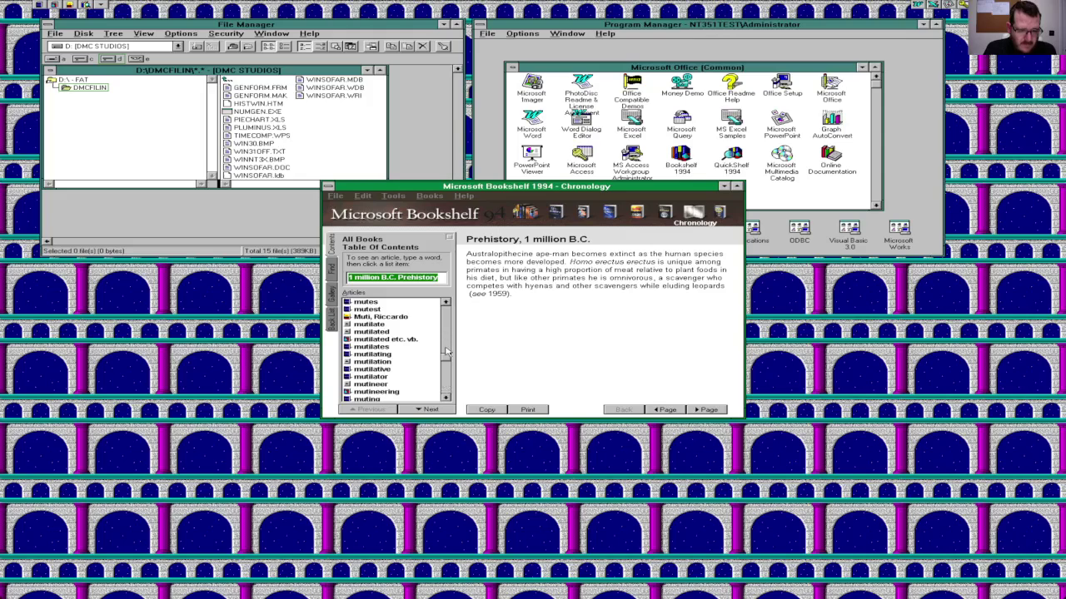
left_click(445, 388)
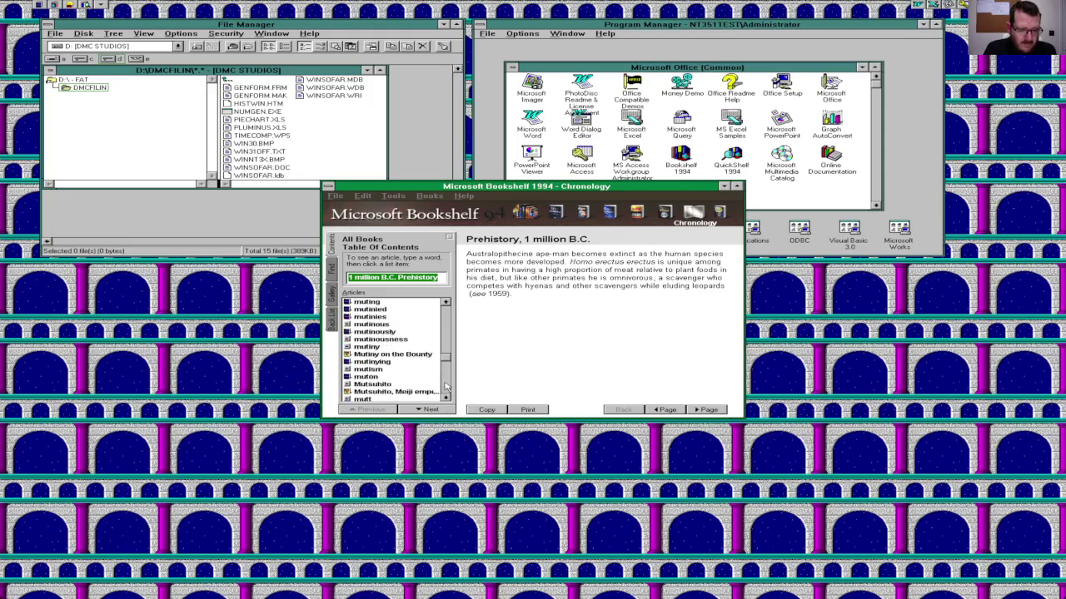
left_click(446, 387)
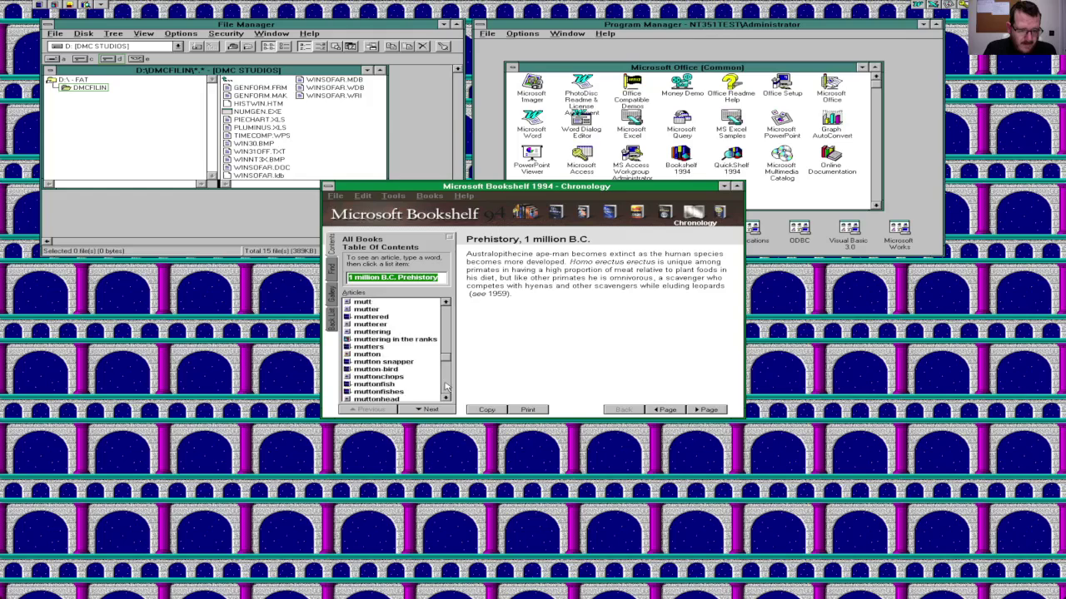
left_click(364, 309)
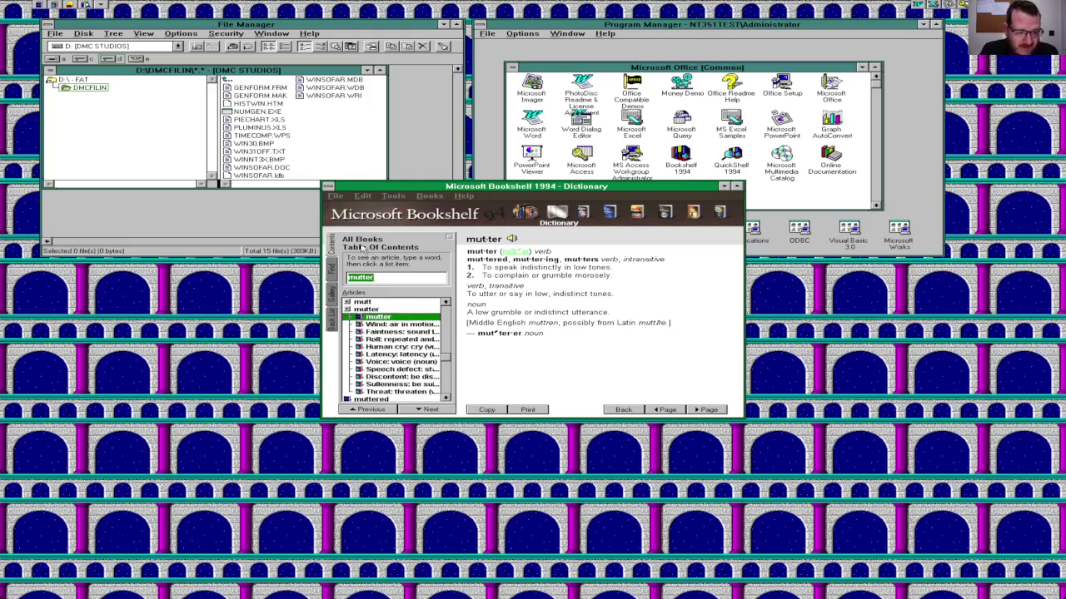
left_click(332, 191)
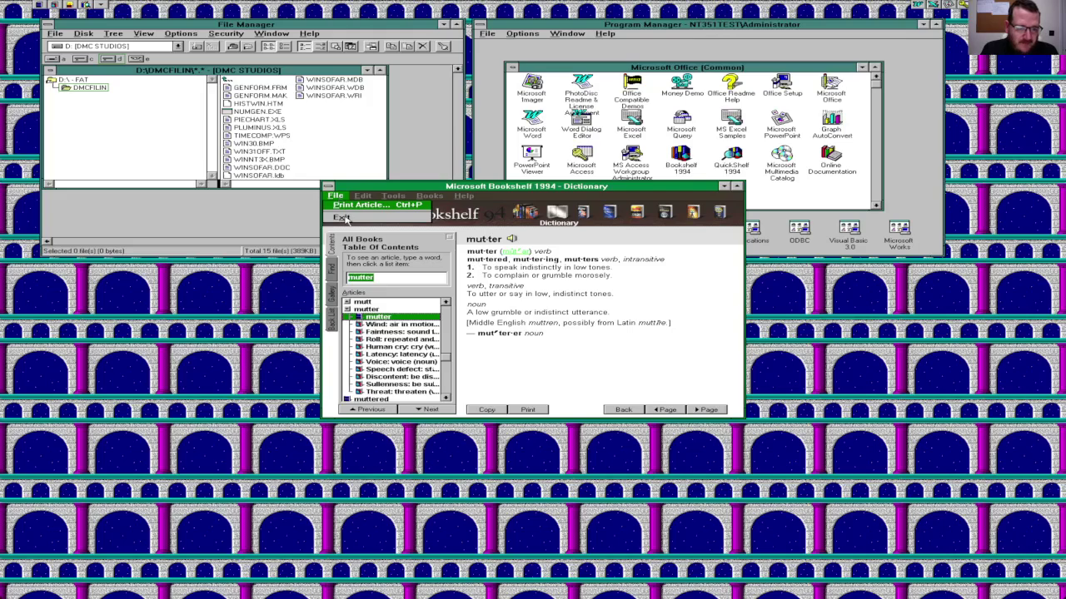
Step: Exit Bookshelf, then minimize and reopen the Microsoft Office (Common) group
left_click(346, 217)
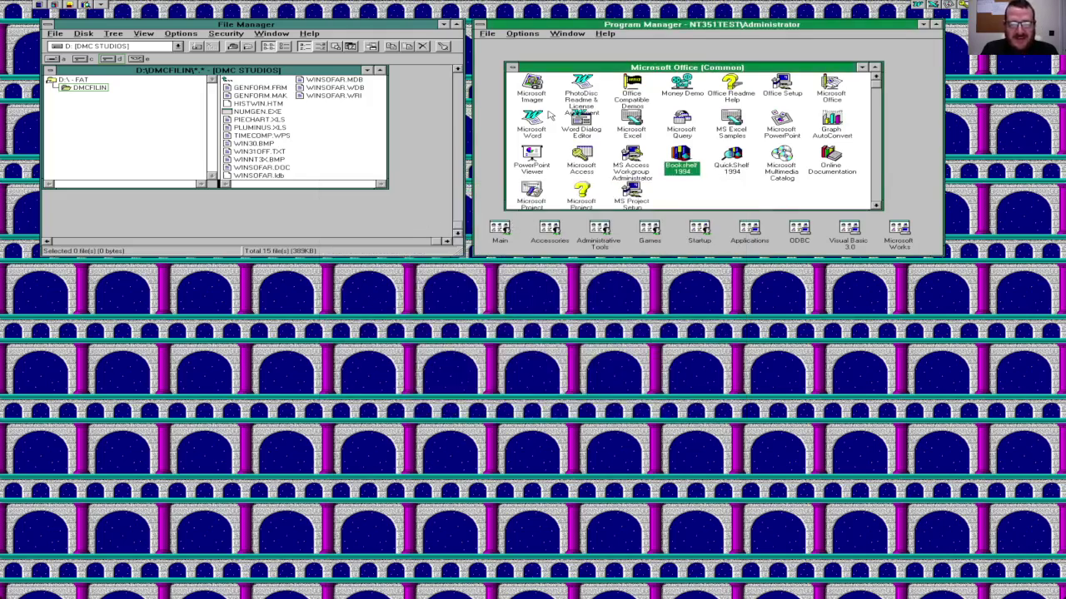
left_click(511, 68)
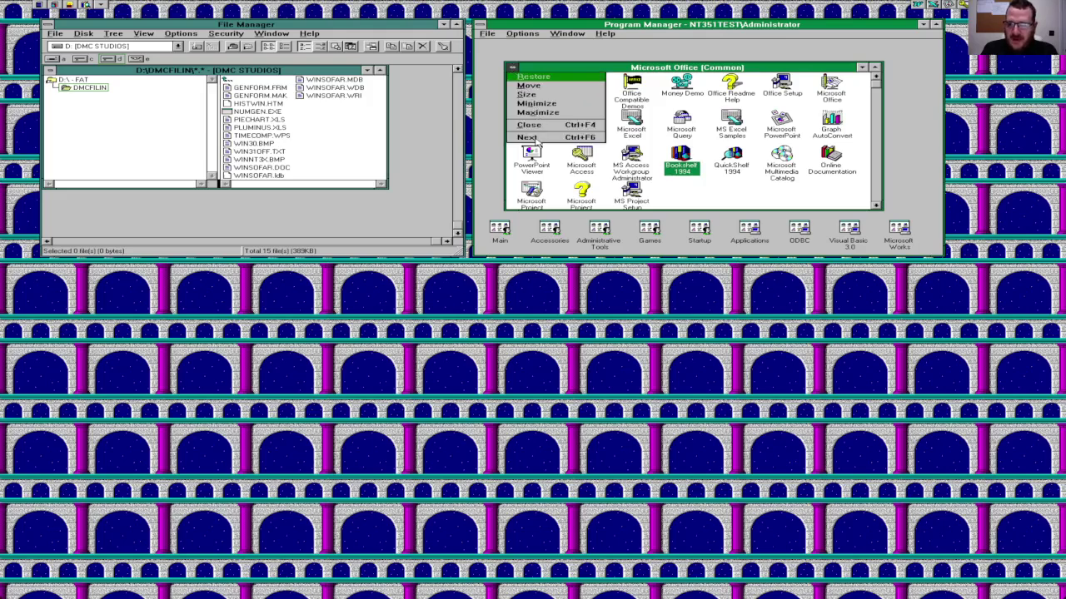
key("n")
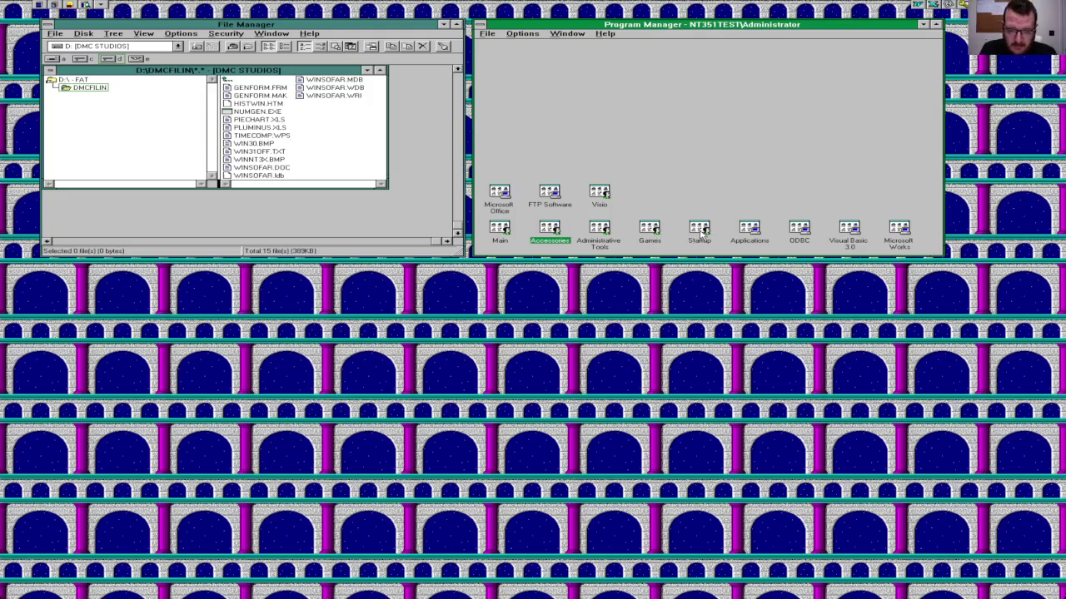
double_click(505, 198)
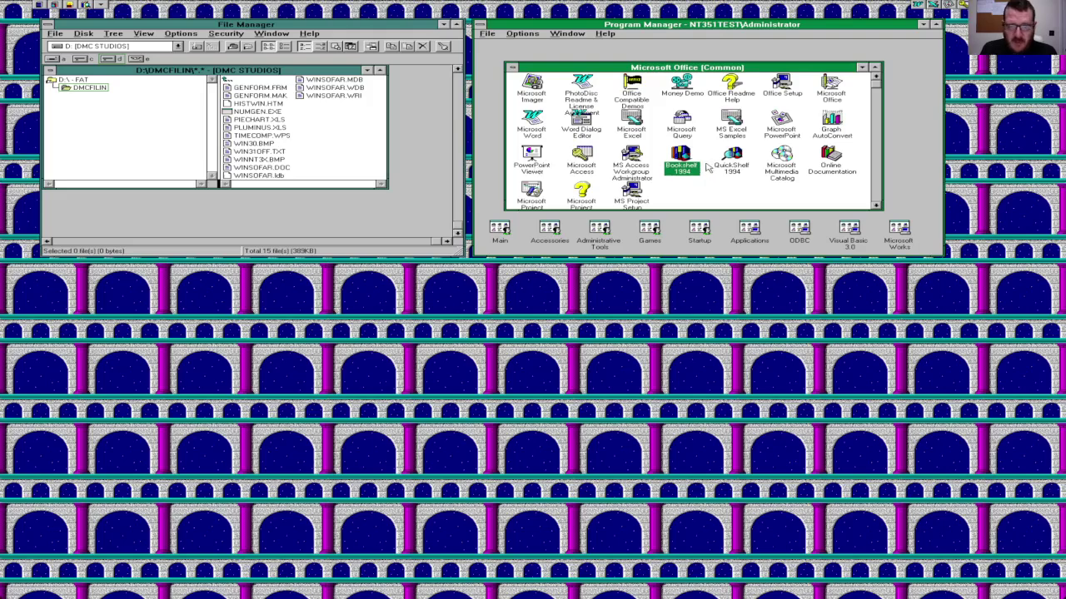
double_click(534, 131)
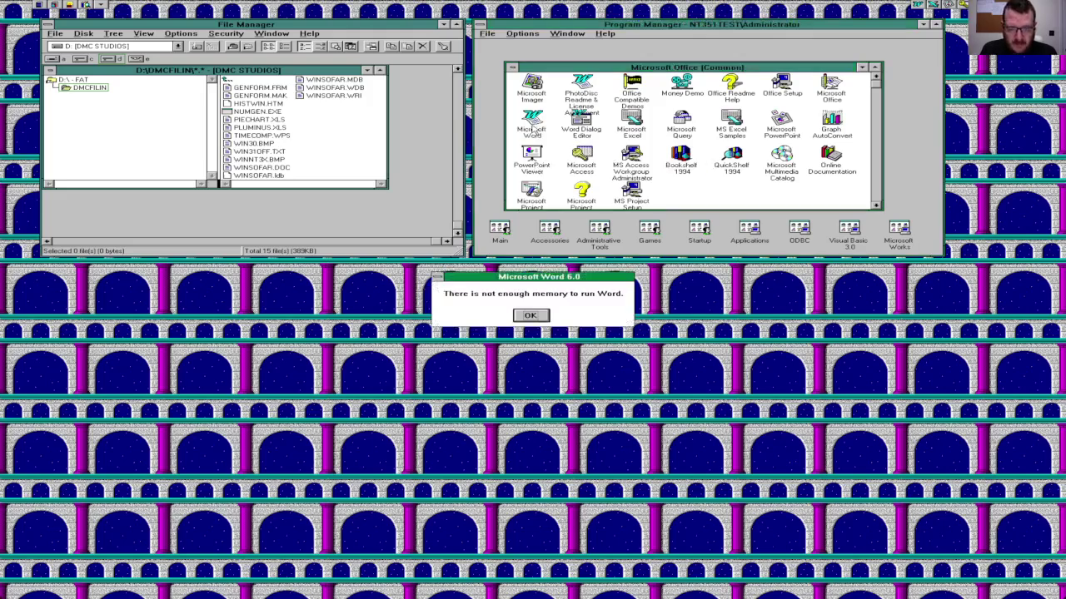
left_click(532, 316)
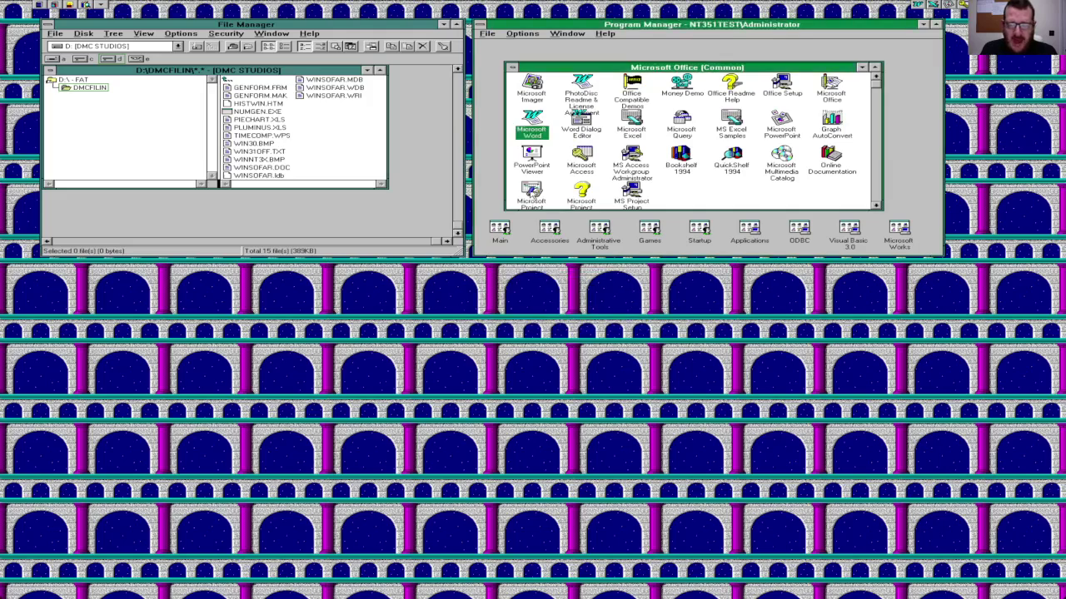
double_click(530, 141)
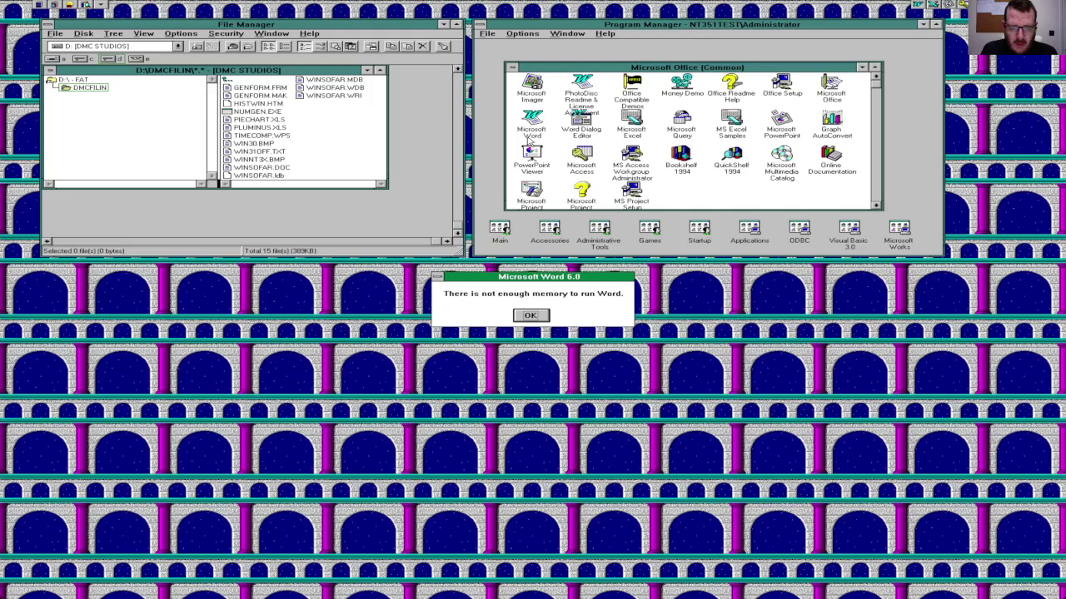
left_click(530, 315)
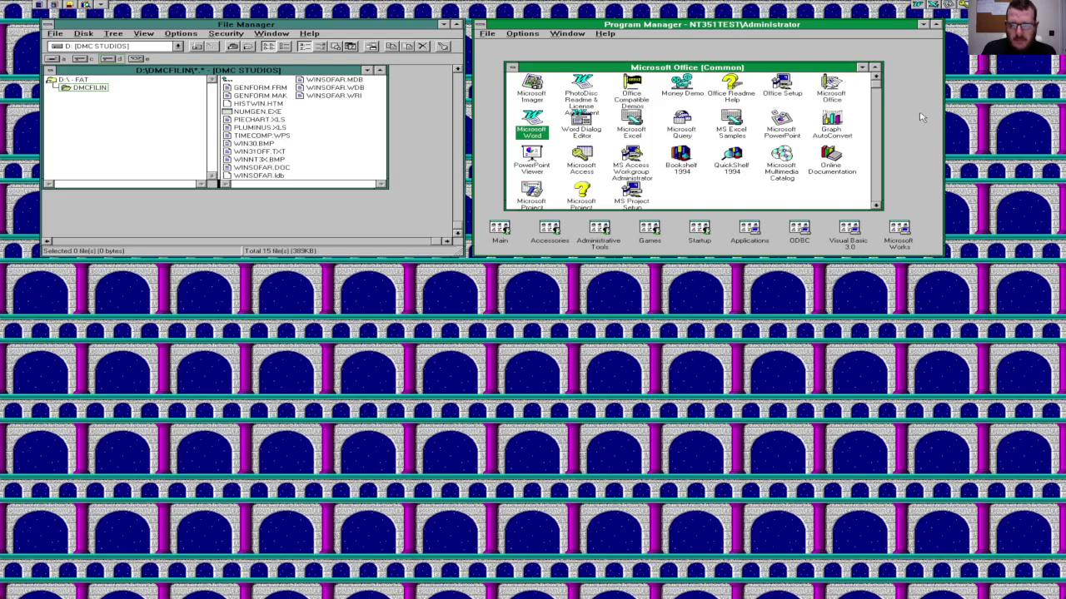
double_click(632, 120)
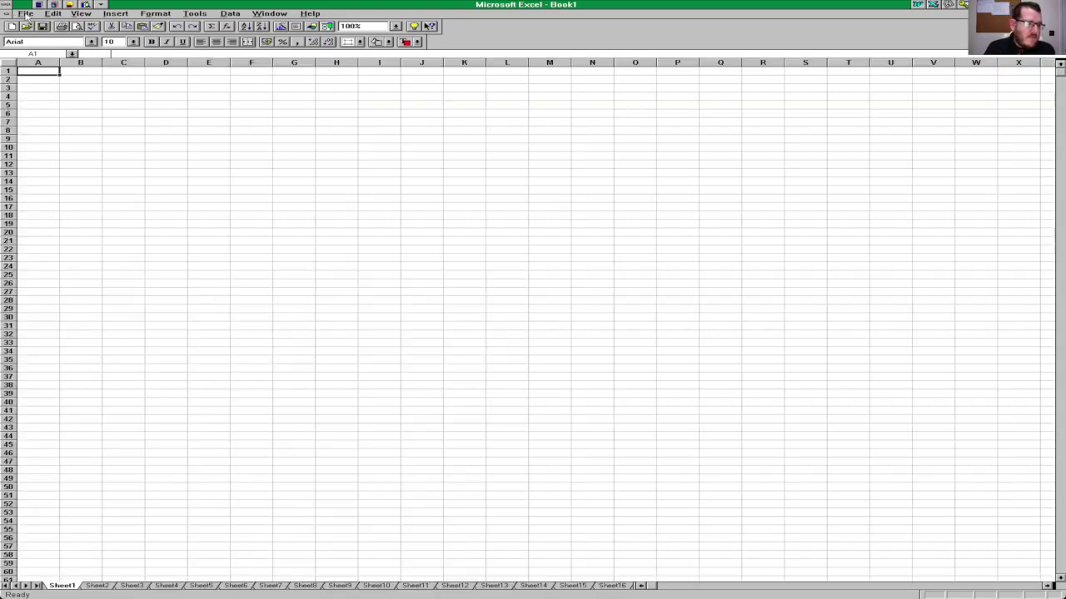
left_click(25, 14)
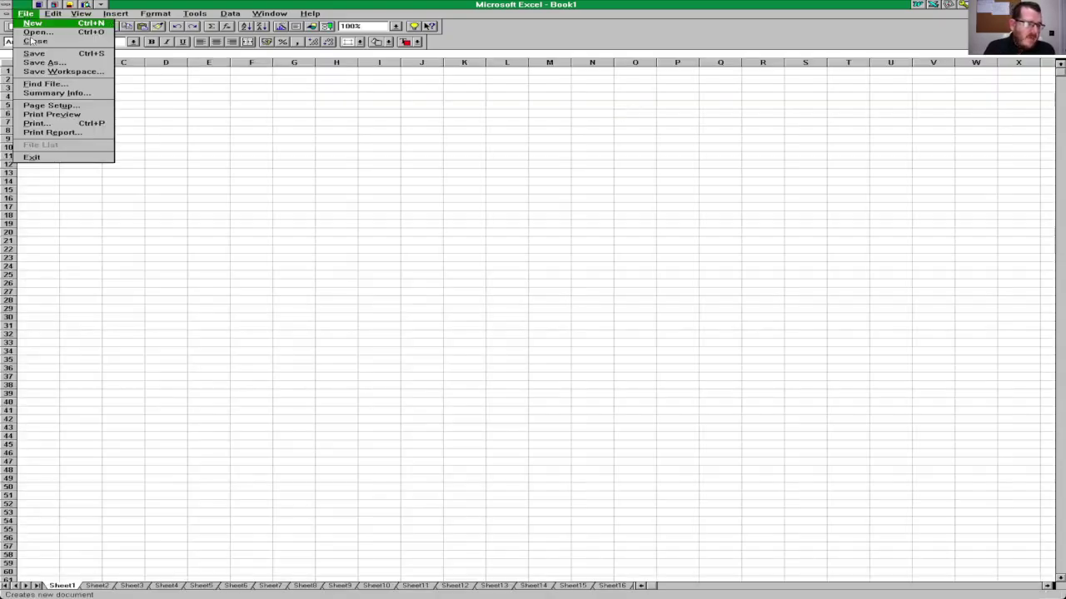
left_click(64, 159)
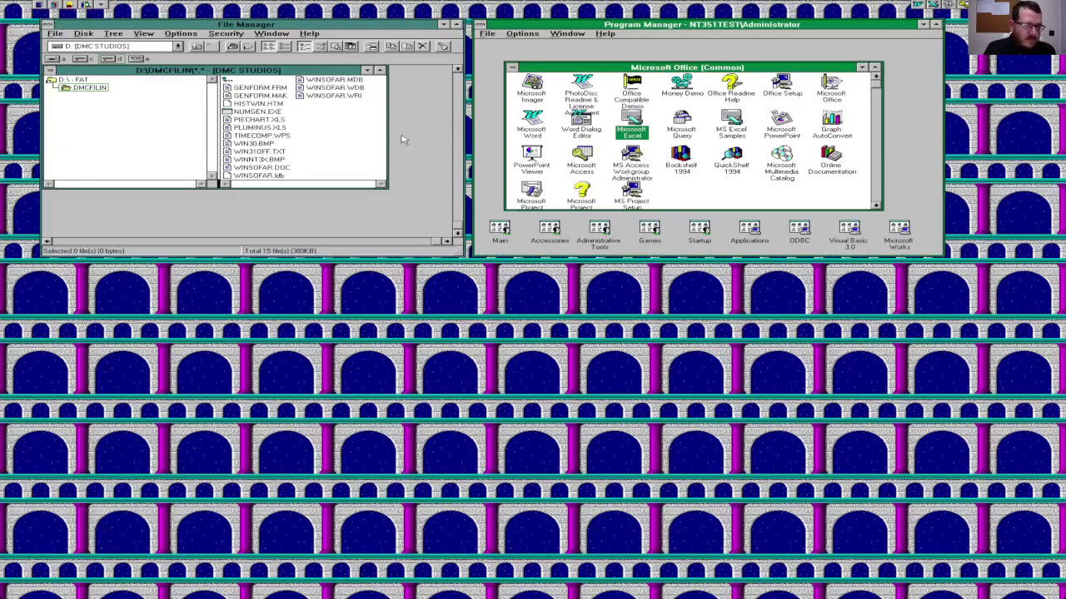
left_click(317, 163)
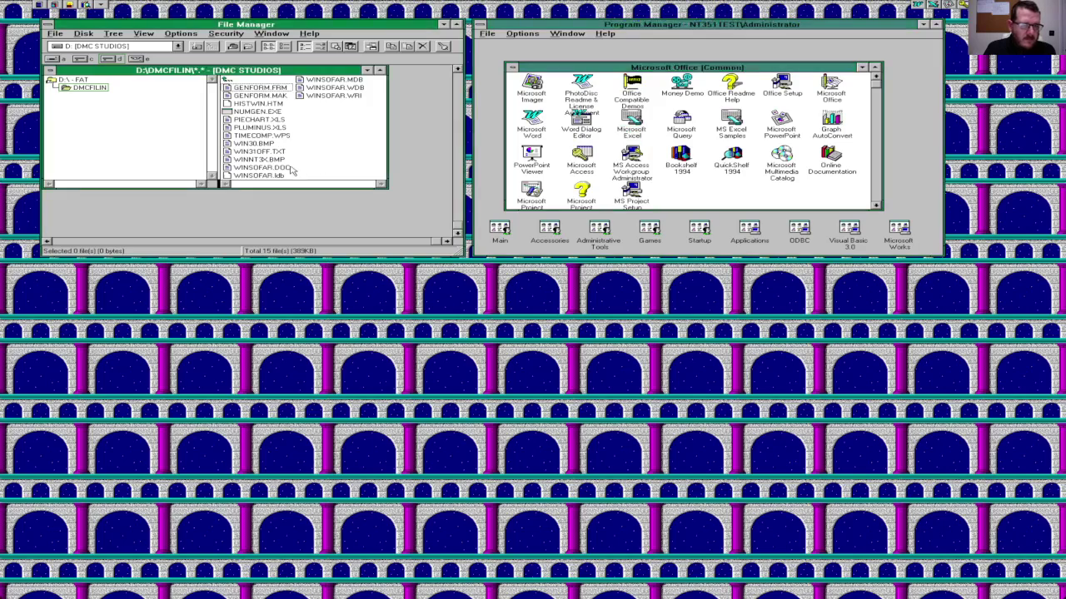
double_click(289, 168)
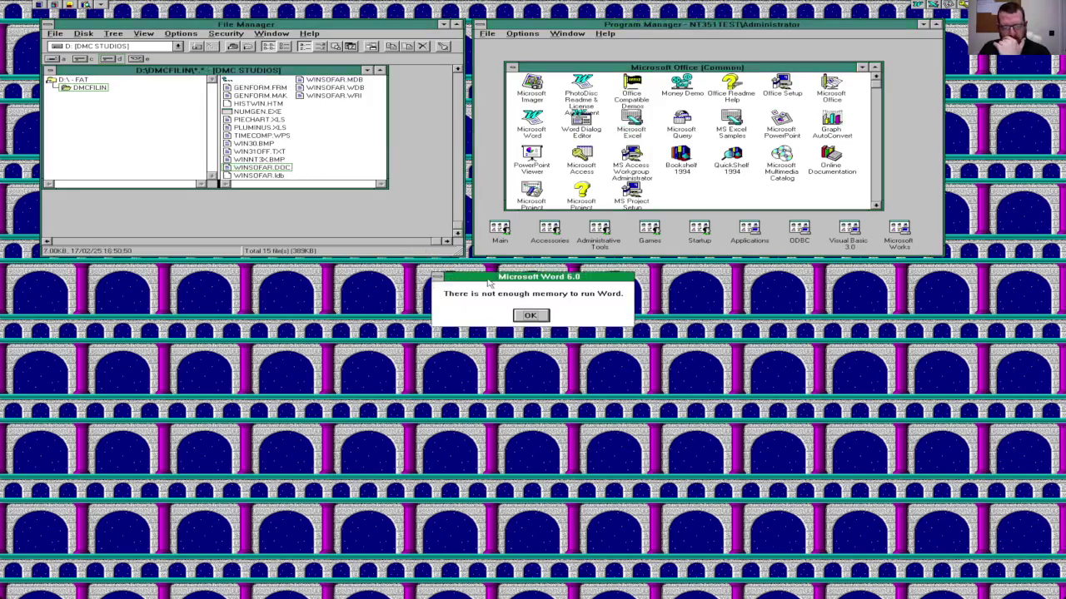
left_click(541, 316)
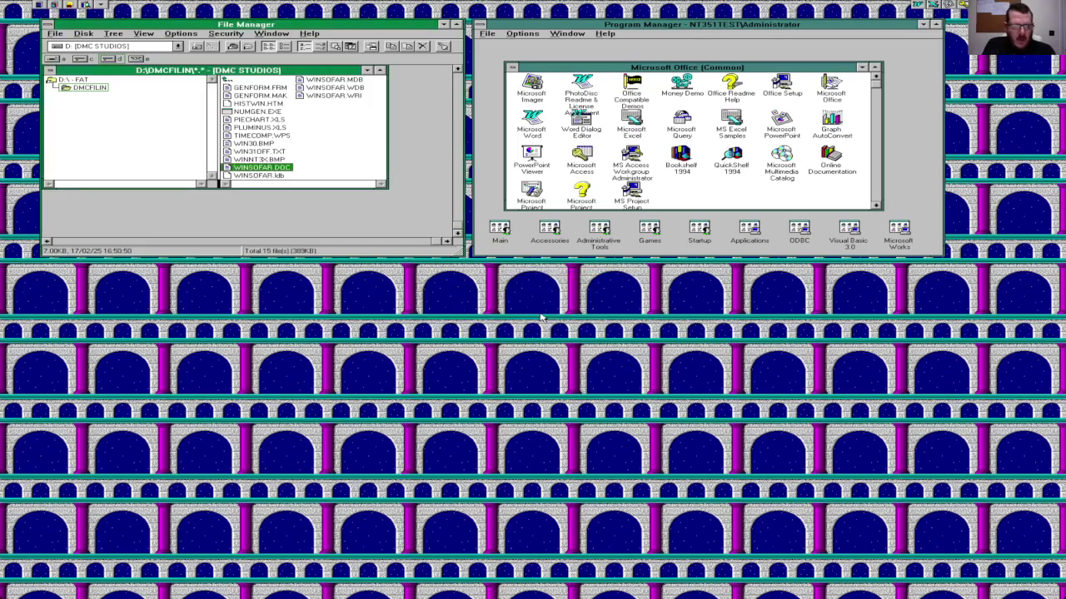
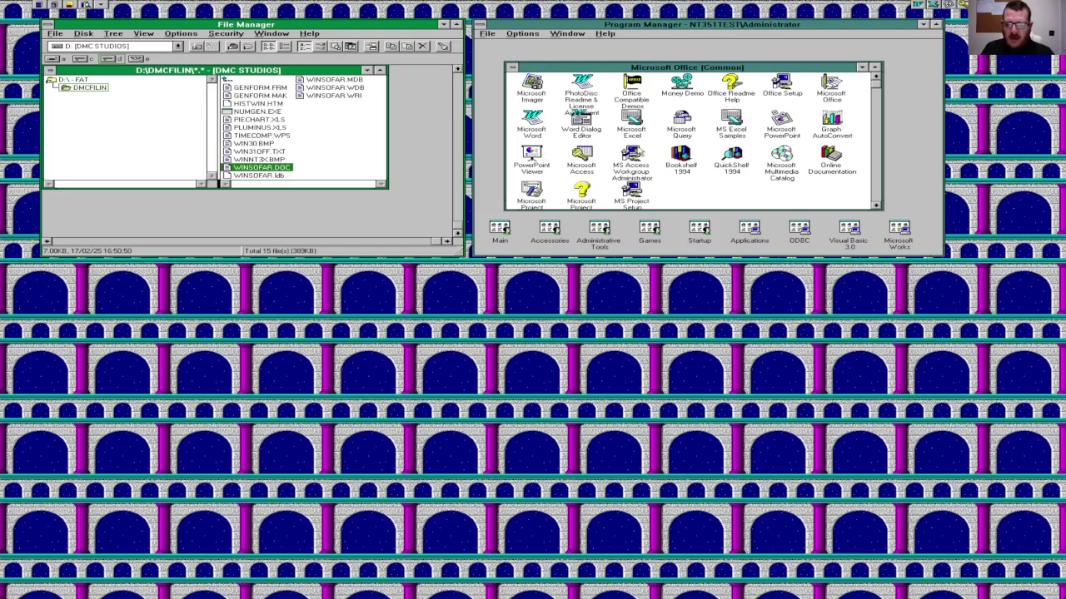
Step: Launch PowerPoint, skip the tip and new-presentation prompts, then quit it
double_click(781, 125)
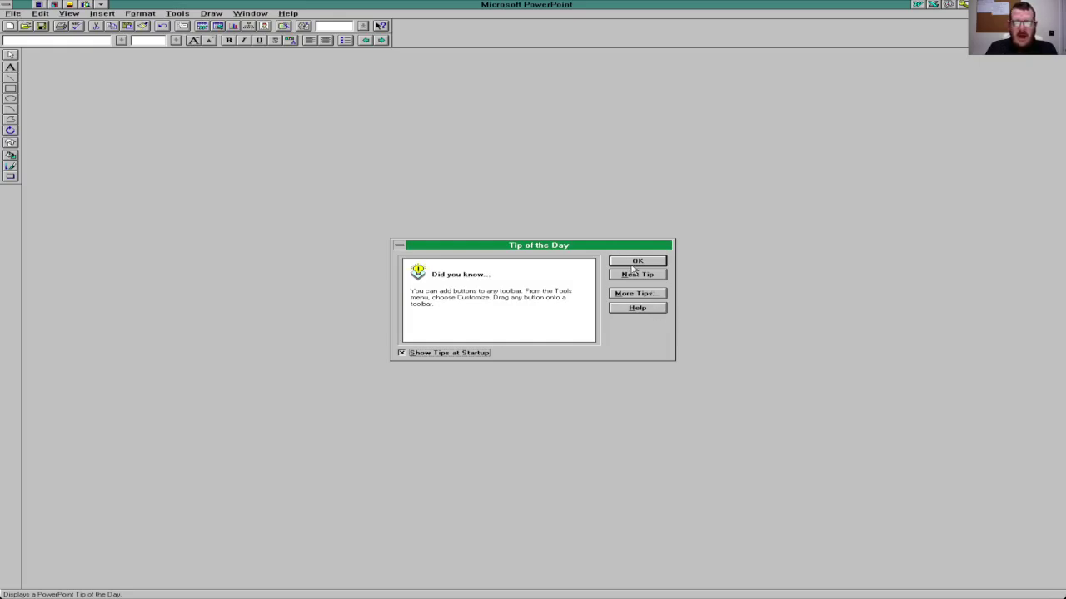
left_click(637, 261)
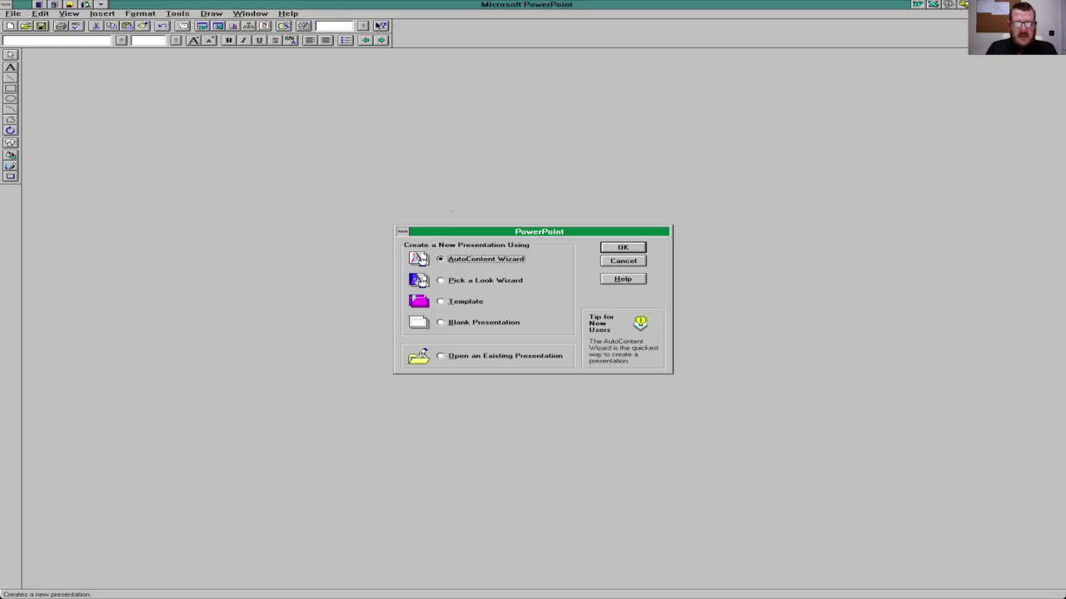
left_click(604, 264)
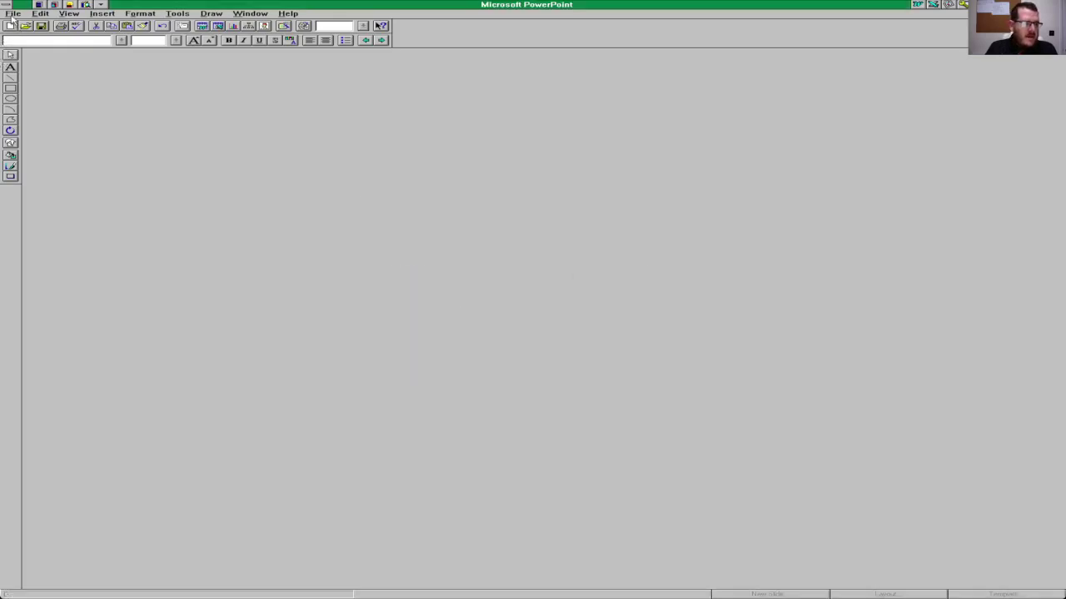
left_click(13, 13)
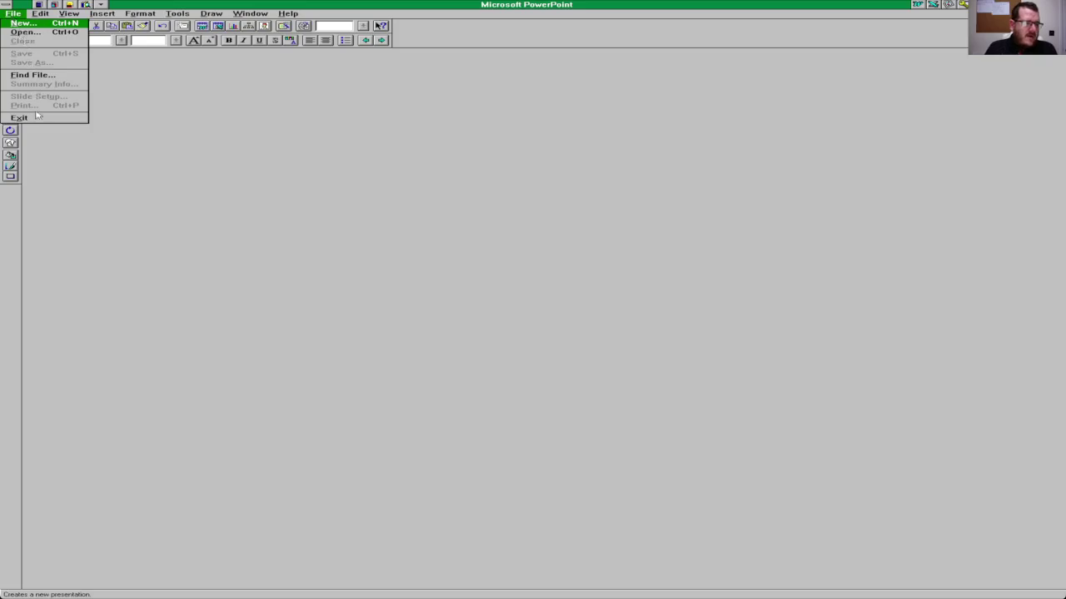
left_click(48, 134)
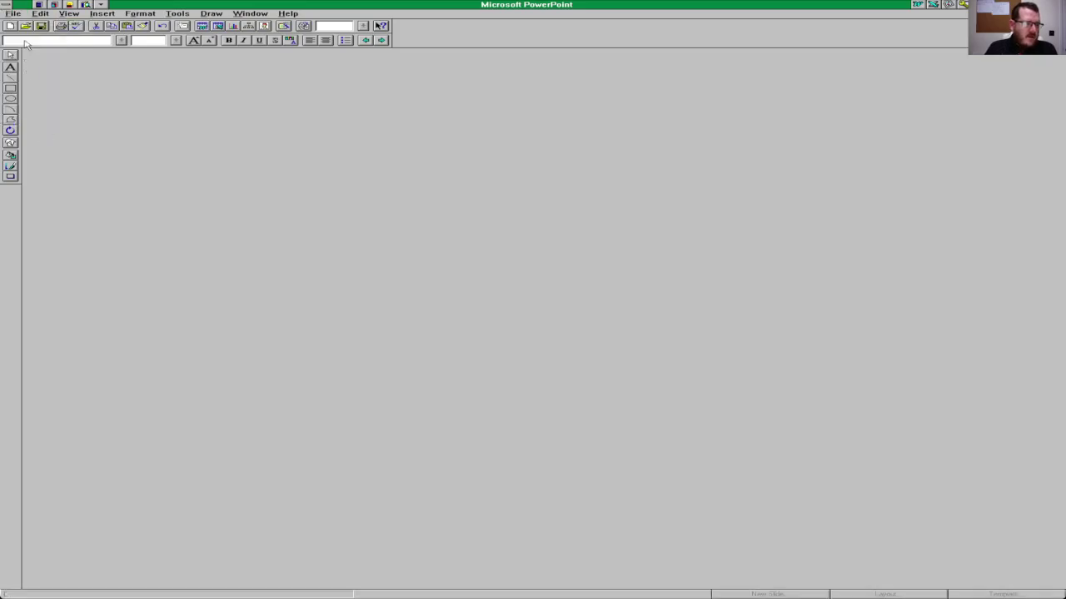
left_click(14, 15)
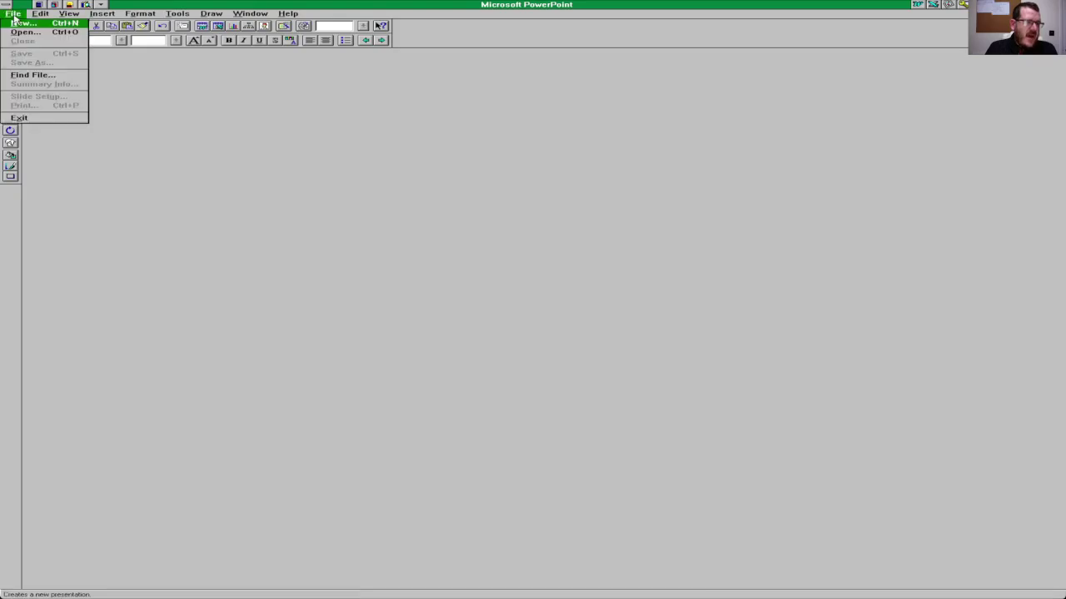
left_click(37, 123)
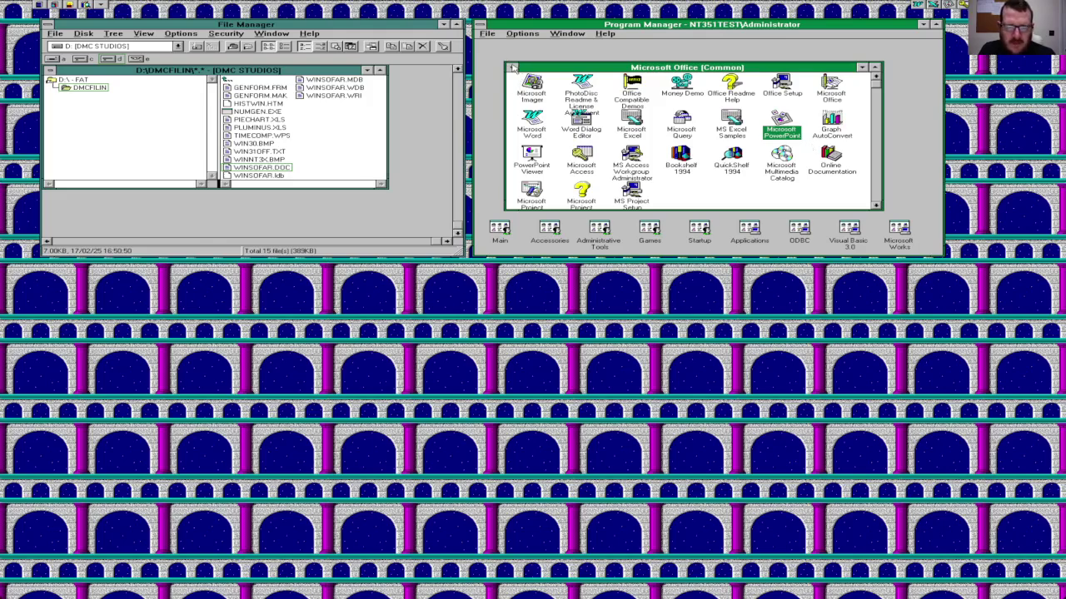
Step: Launch Microsoft Project past the PlanningWizard and welcome screen, and add the task 'Example Task'
double_click(529, 193)
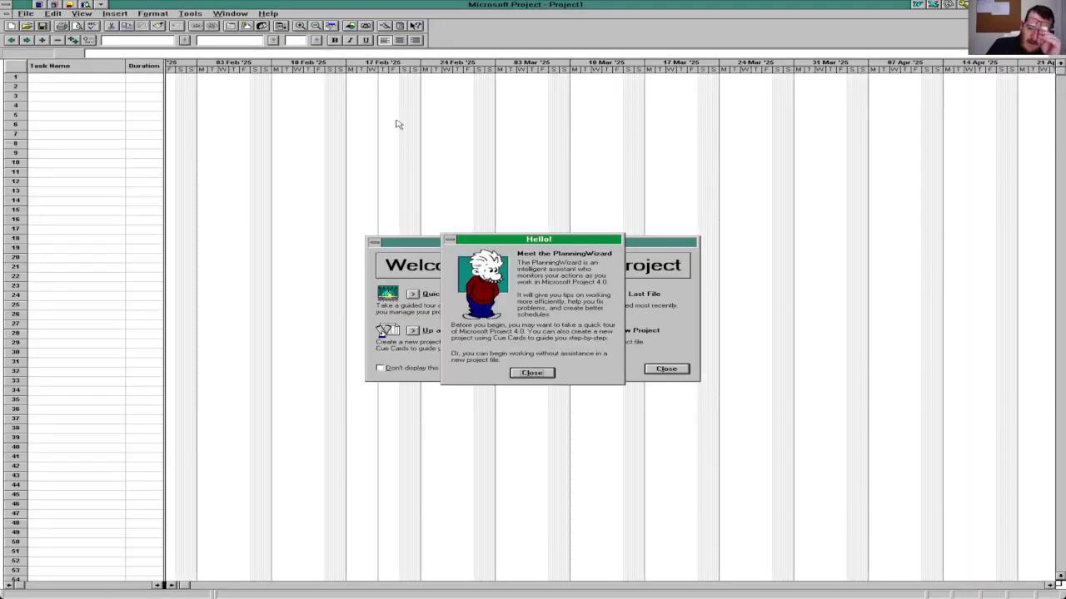
left_click(532, 373)
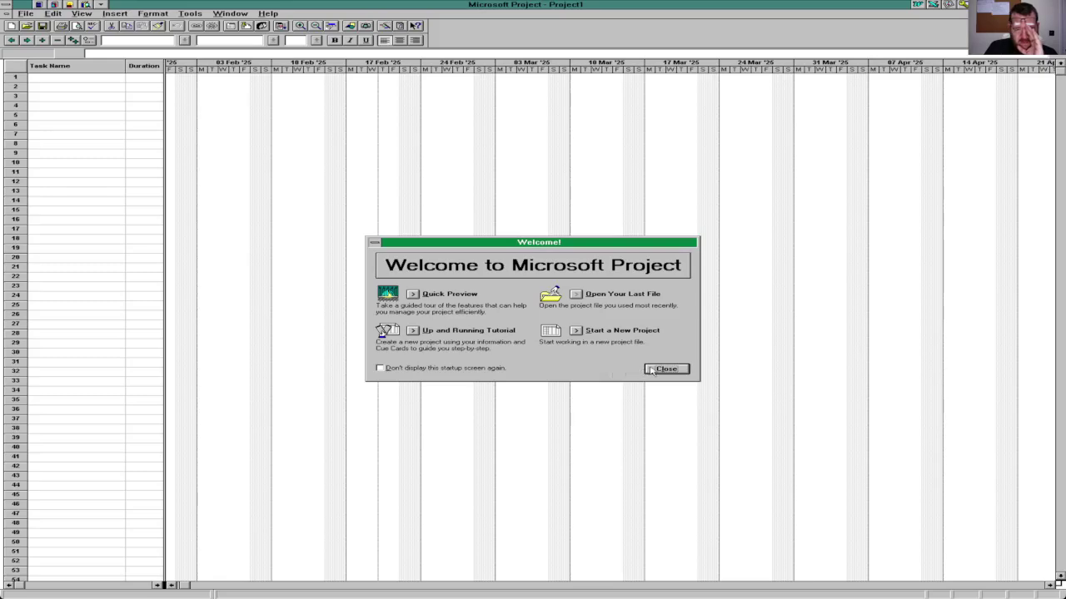
left_click(664, 369)
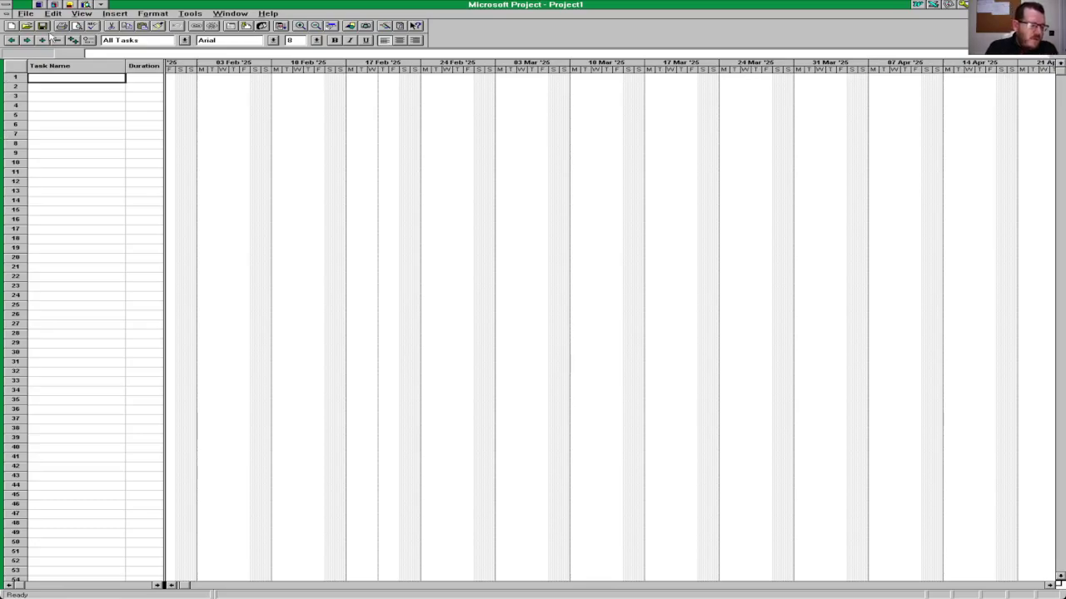
type("Example Task")
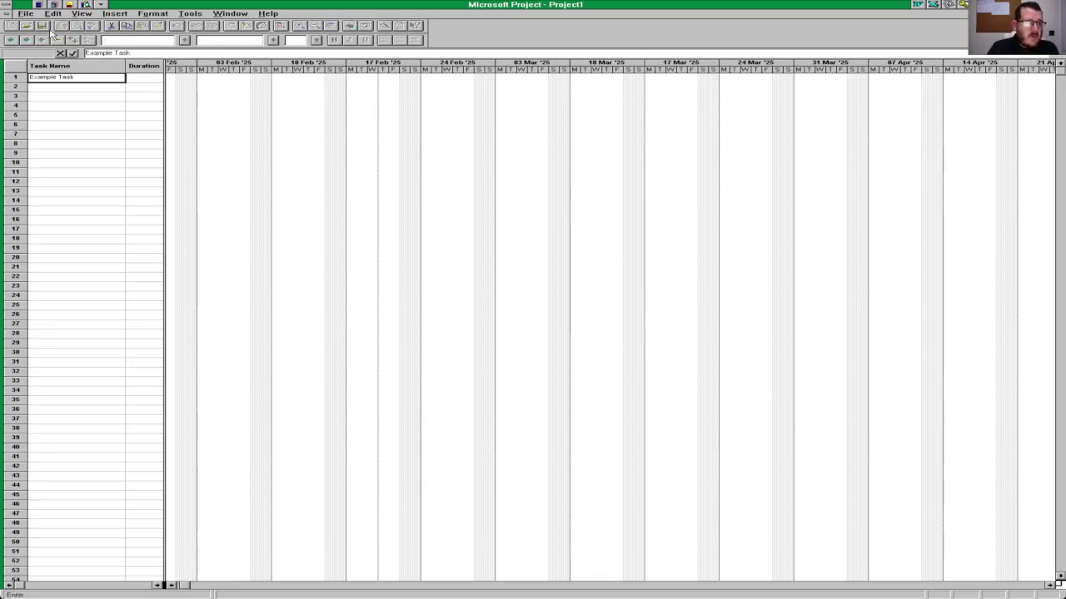
key("Return")
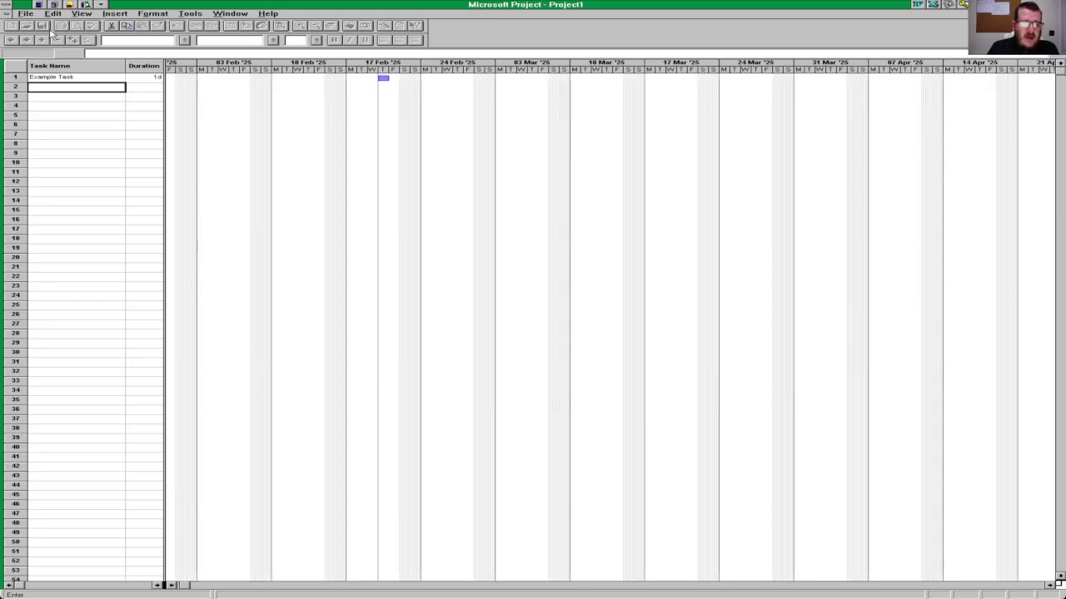
Step: Set Example Task's duration, trying 12h and 1d before settling on 3h
key("Up")
key("Right")
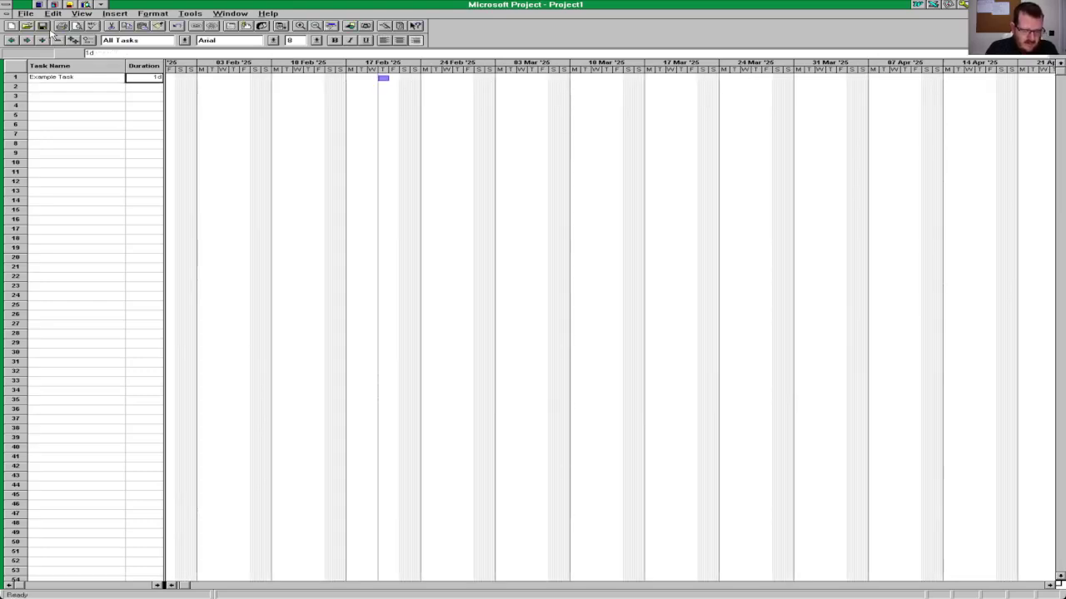
type("1")
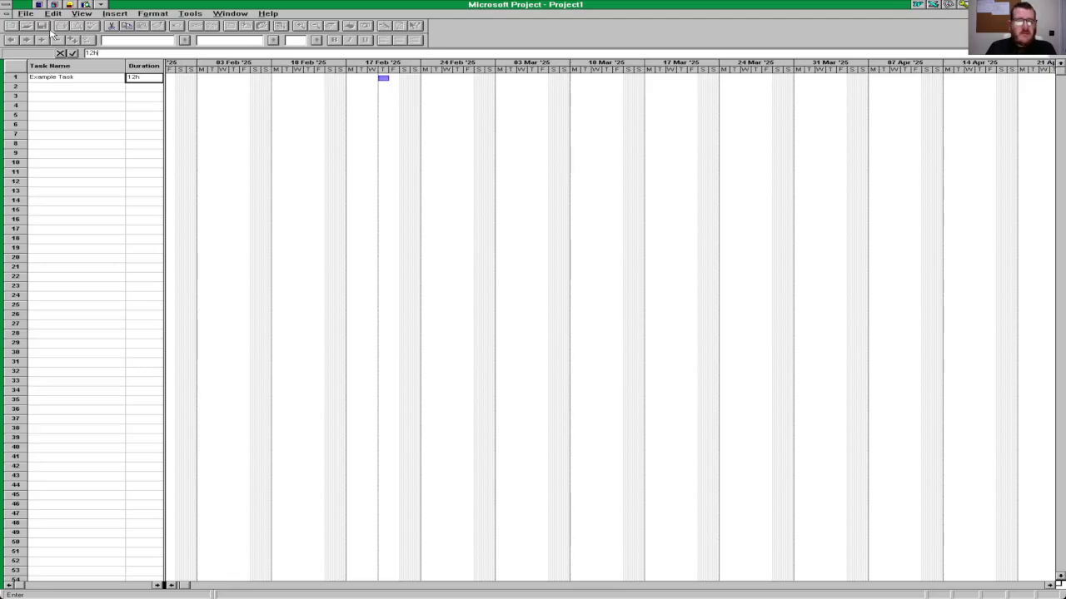
key("Return")
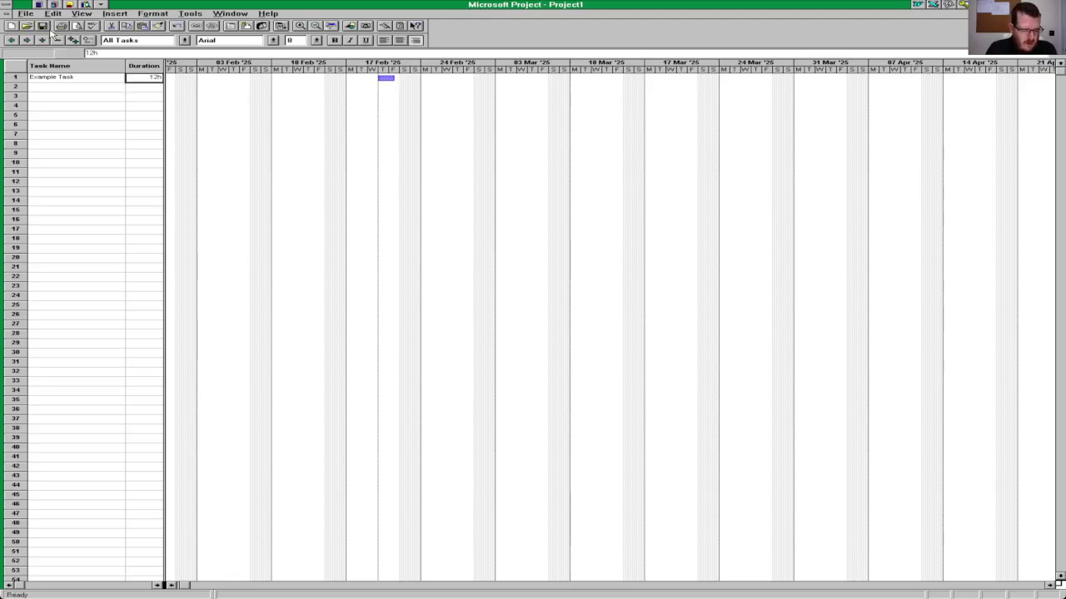
type("1d")
key("Return")
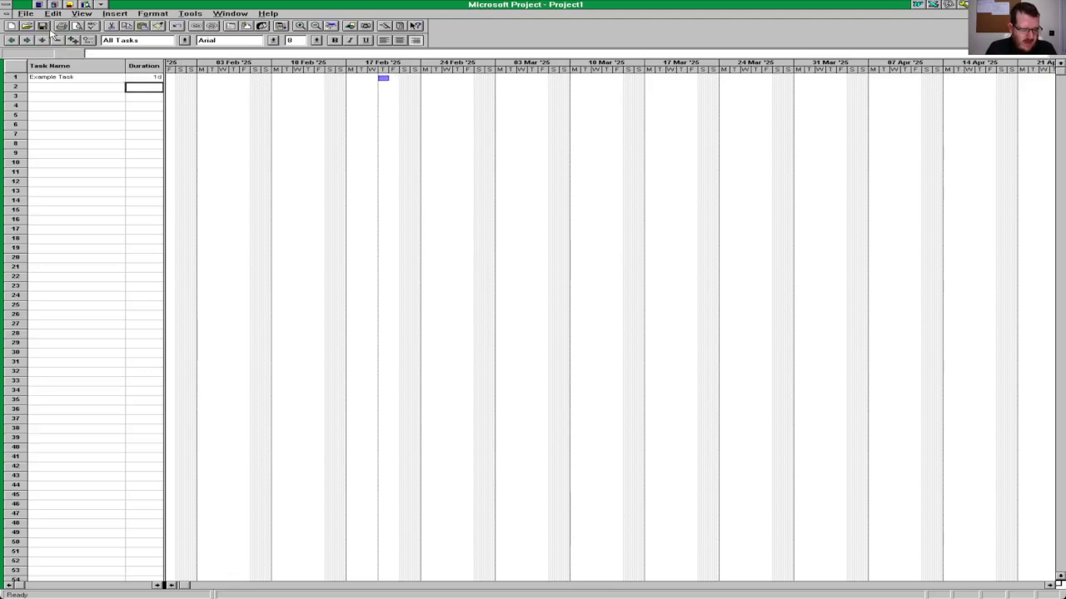
key("Up")
type("12h")
key("Return")
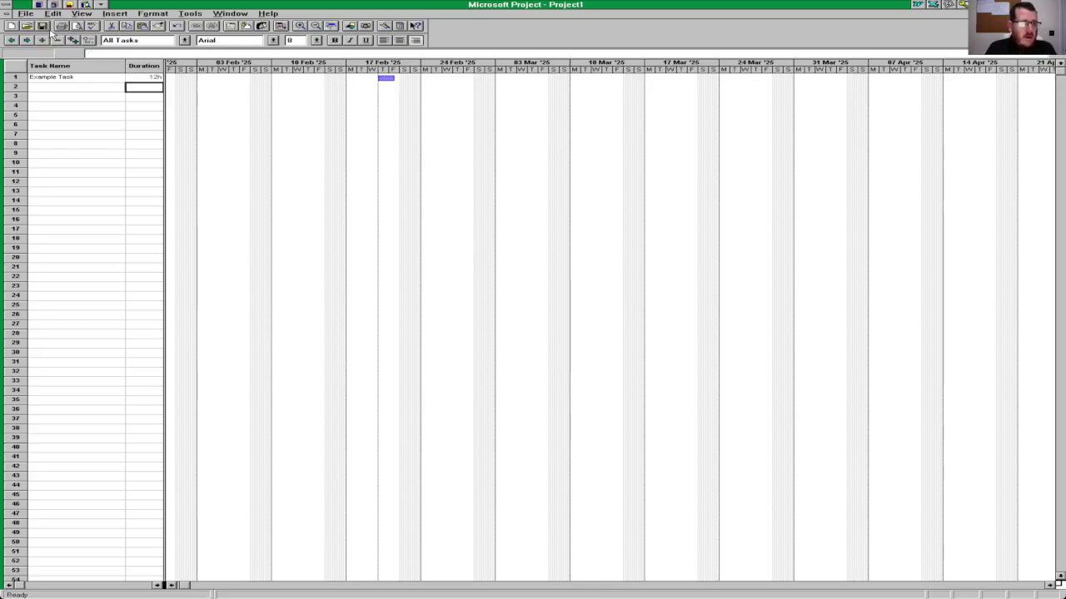
key("Up")
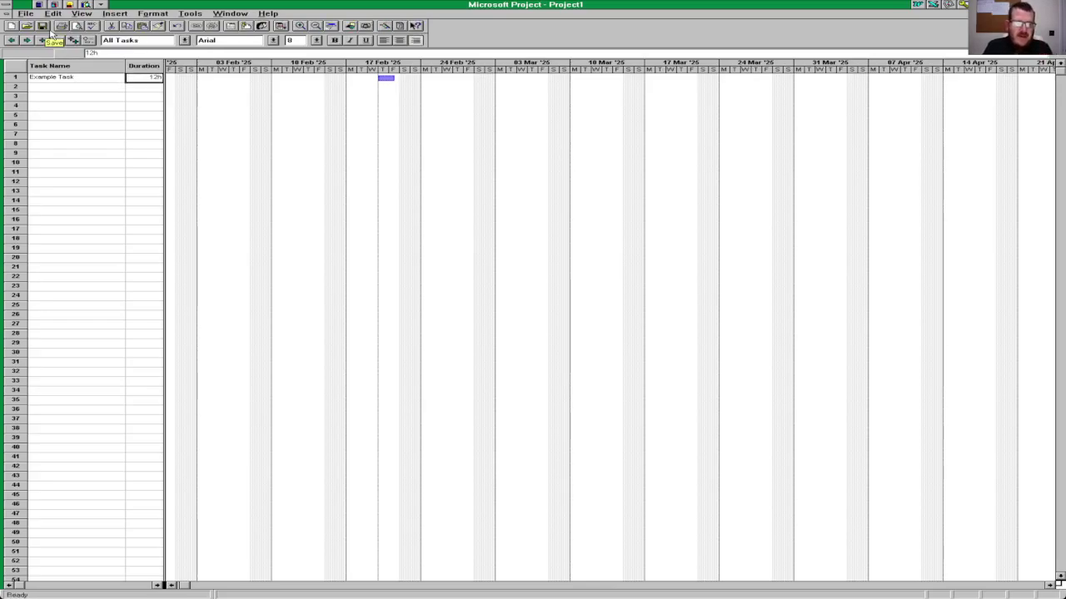
type("3h")
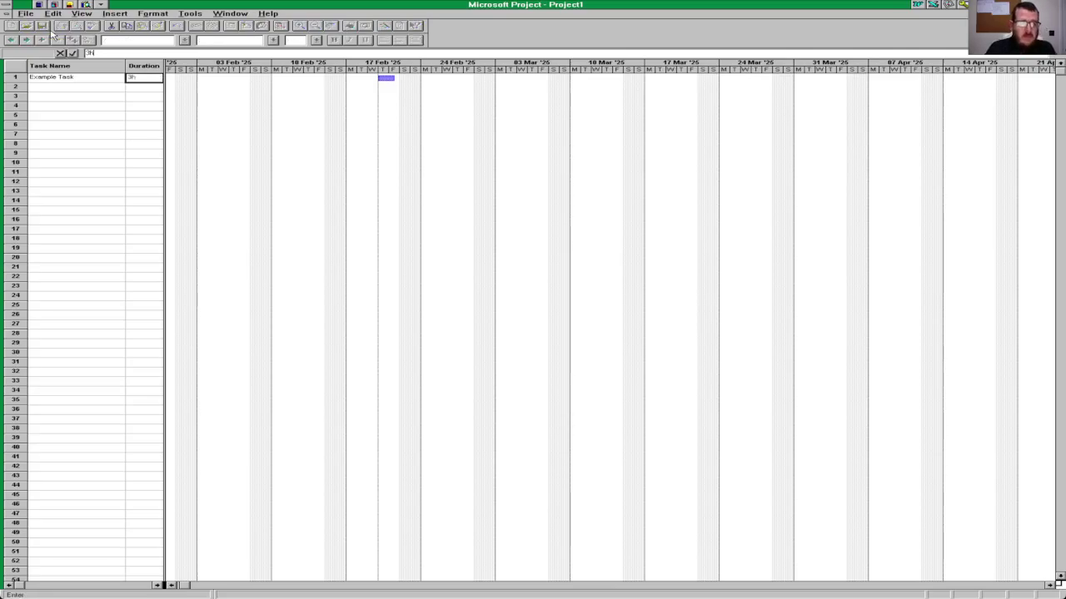
key("Return")
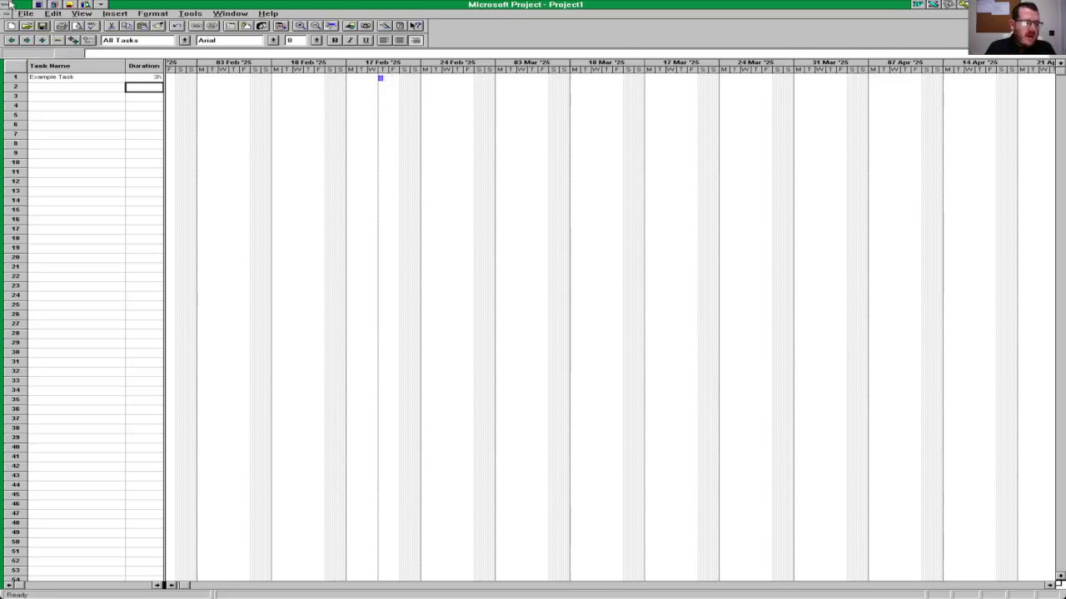
Step: Exit Microsoft Project without saving the project
left_click(23, 14)
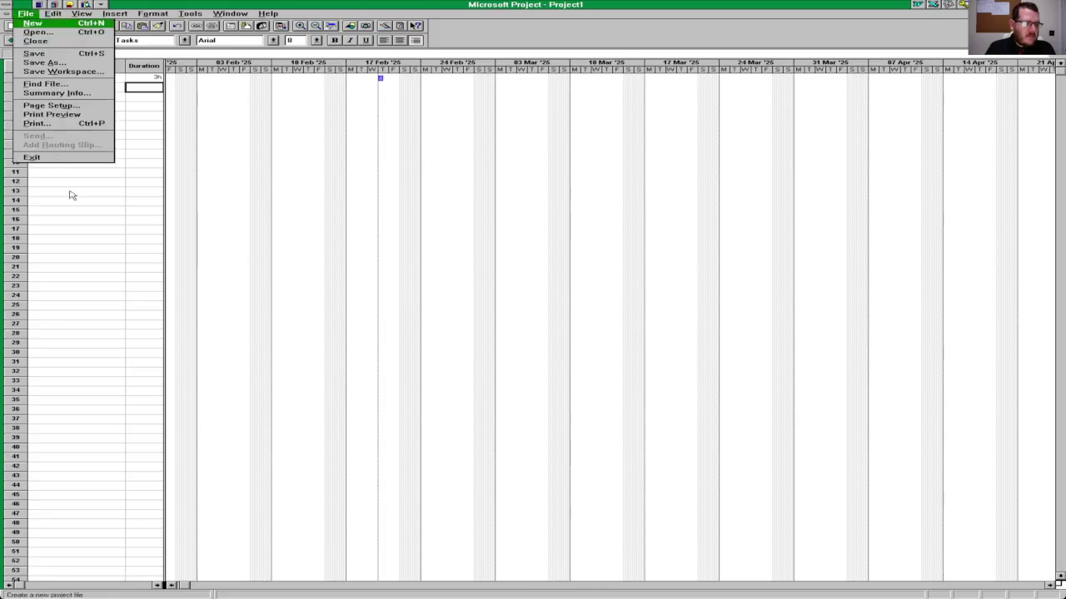
left_click(72, 158)
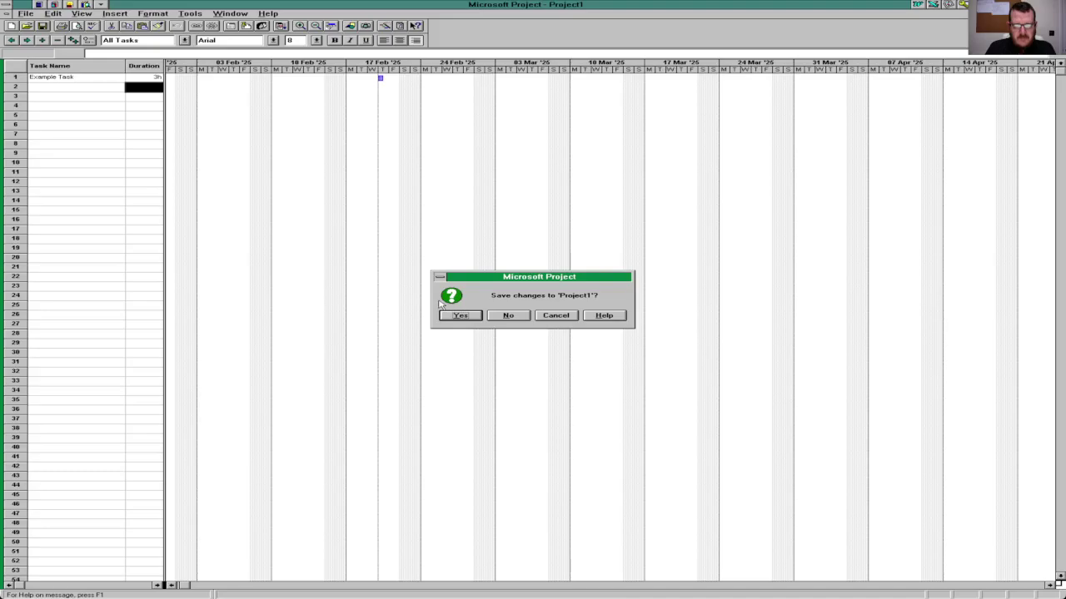
left_click(507, 316)
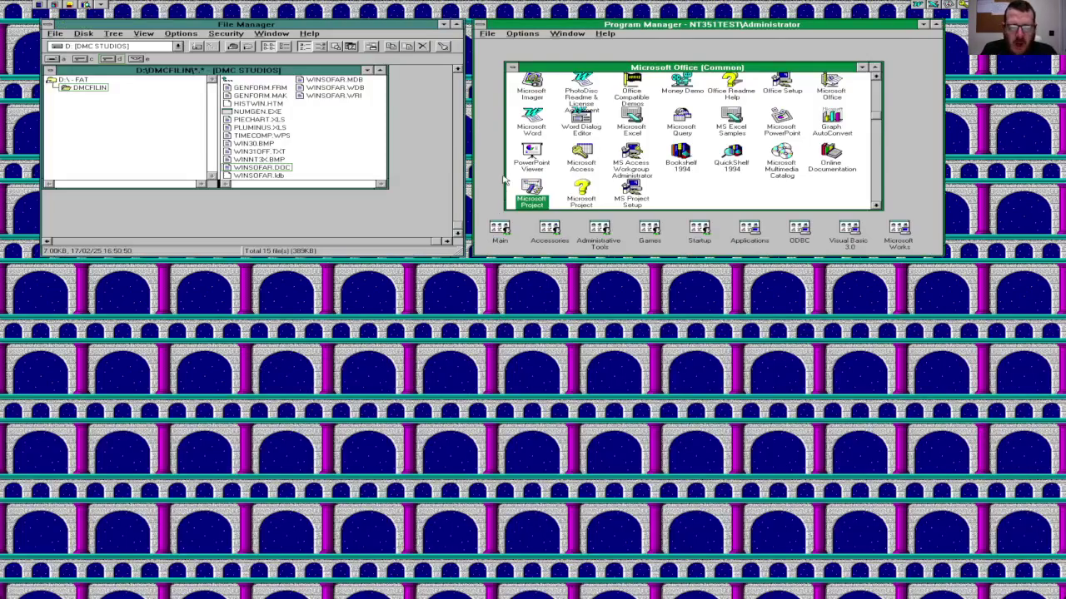
Step: Minimize the Microsoft Office group and launch FrontPage Editor from the FTP Software group
left_click(513, 68)
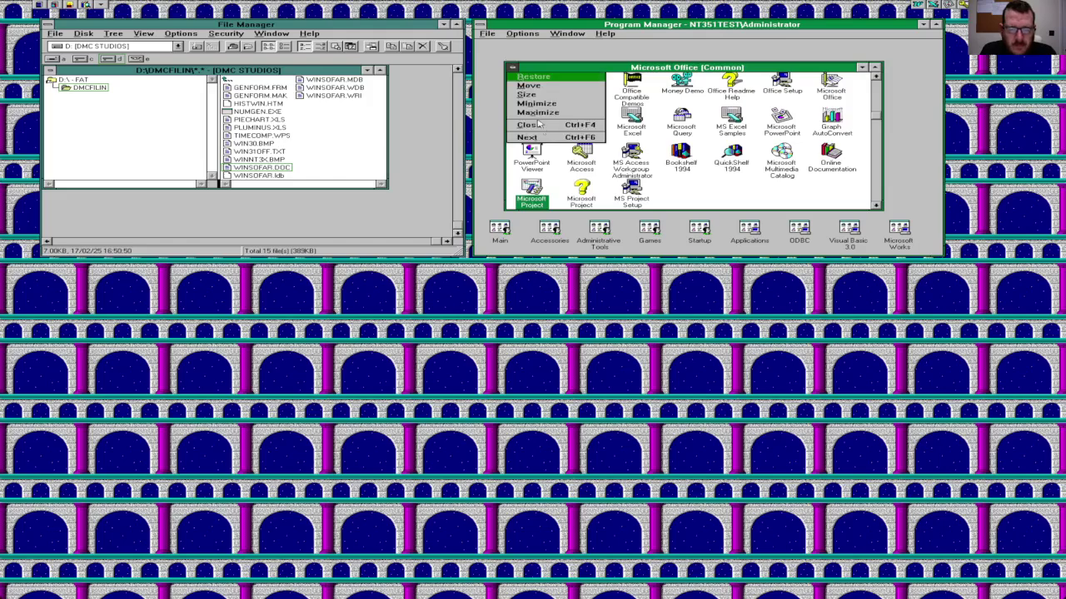
left_click(542, 127)
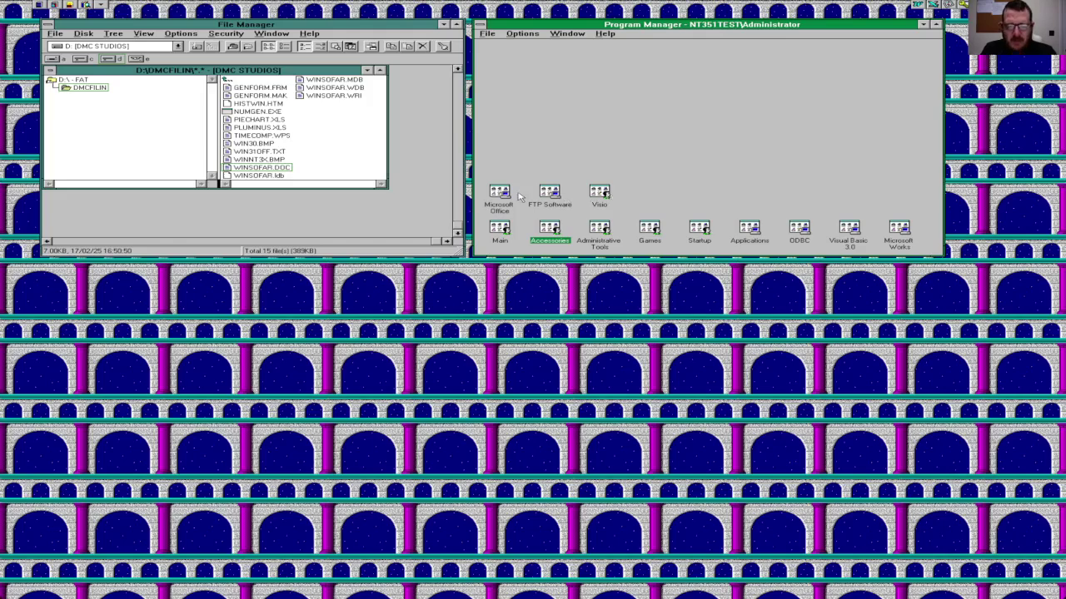
left_click(546, 194)
double_click(547, 194)
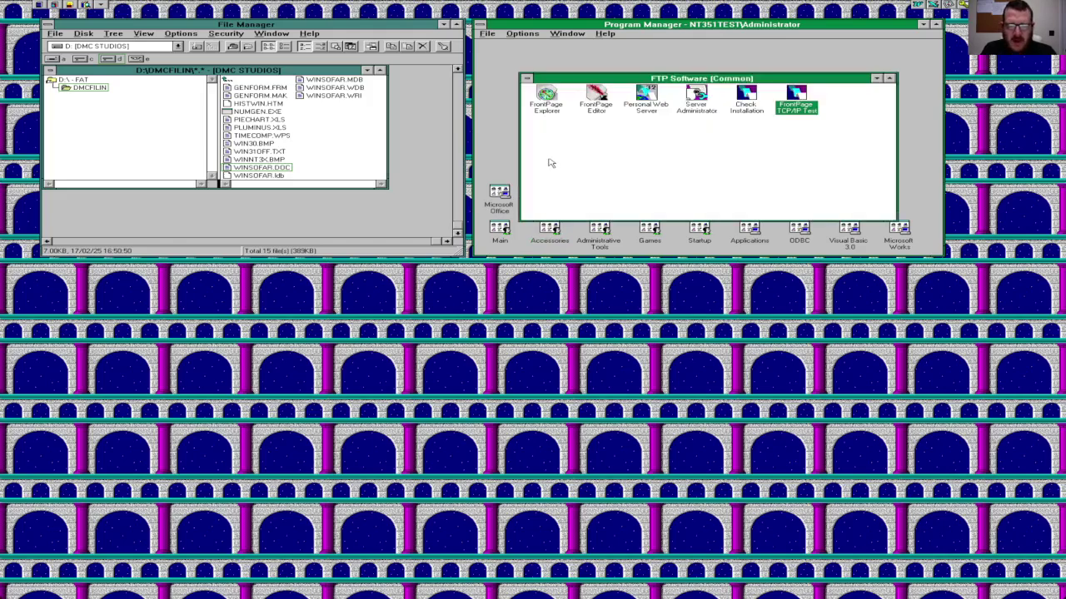
double_click(596, 98)
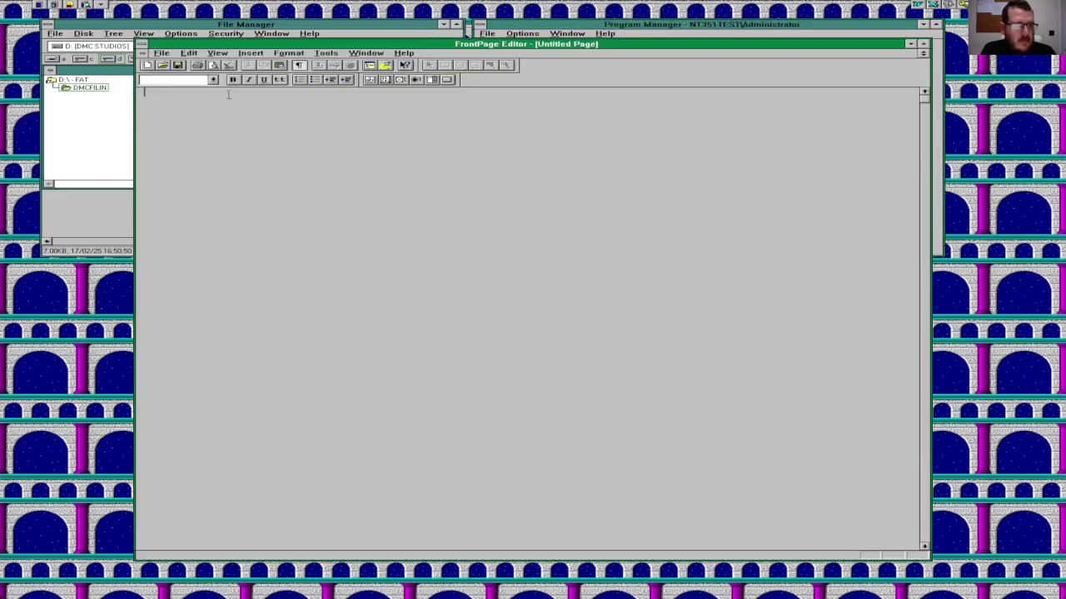
Step: Use Normal style and finish the sentence about Office 95 being installed
left_click(213, 80)
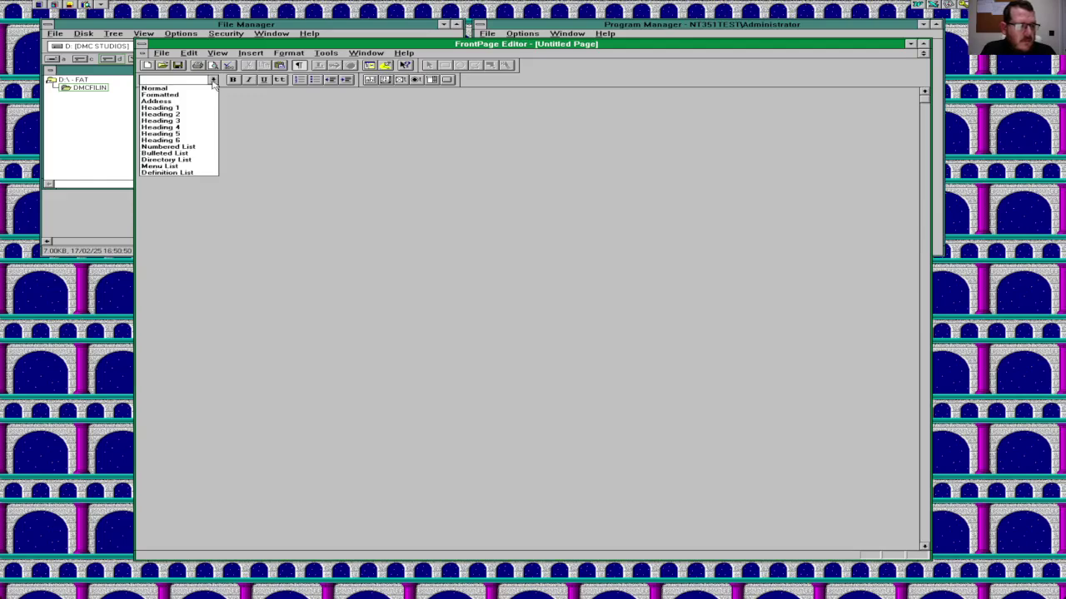
left_click(199, 88)
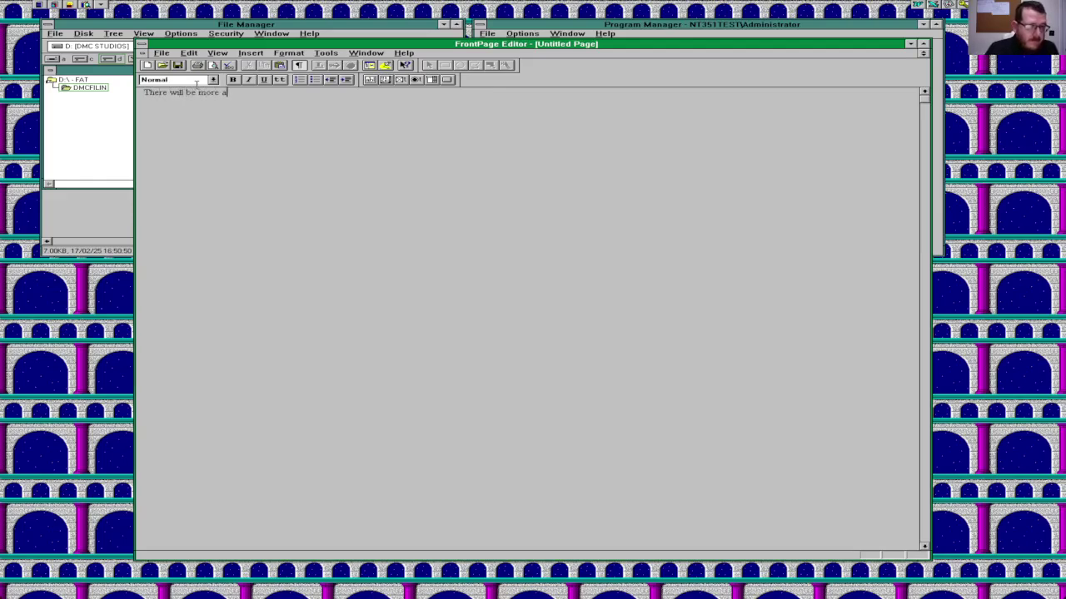
type("dded")
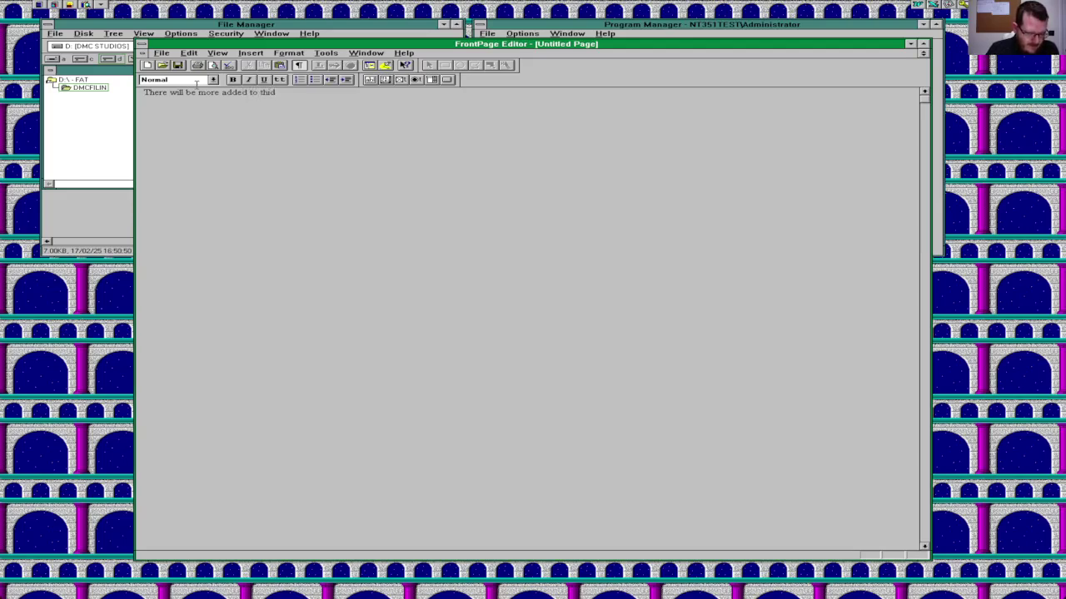
type(" to this webpage")
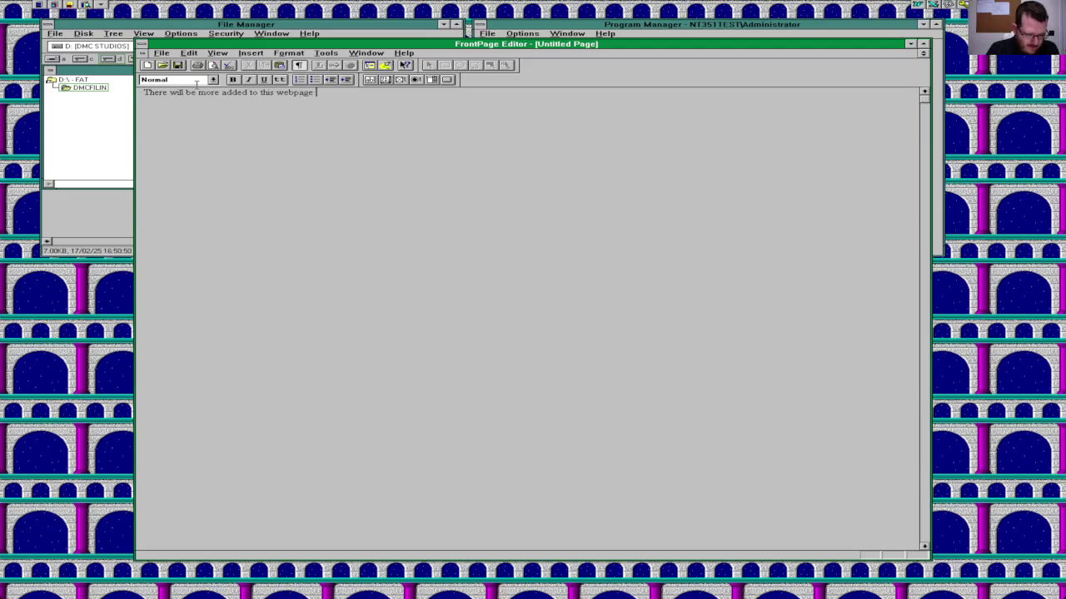
type(" when Office 95 gets")
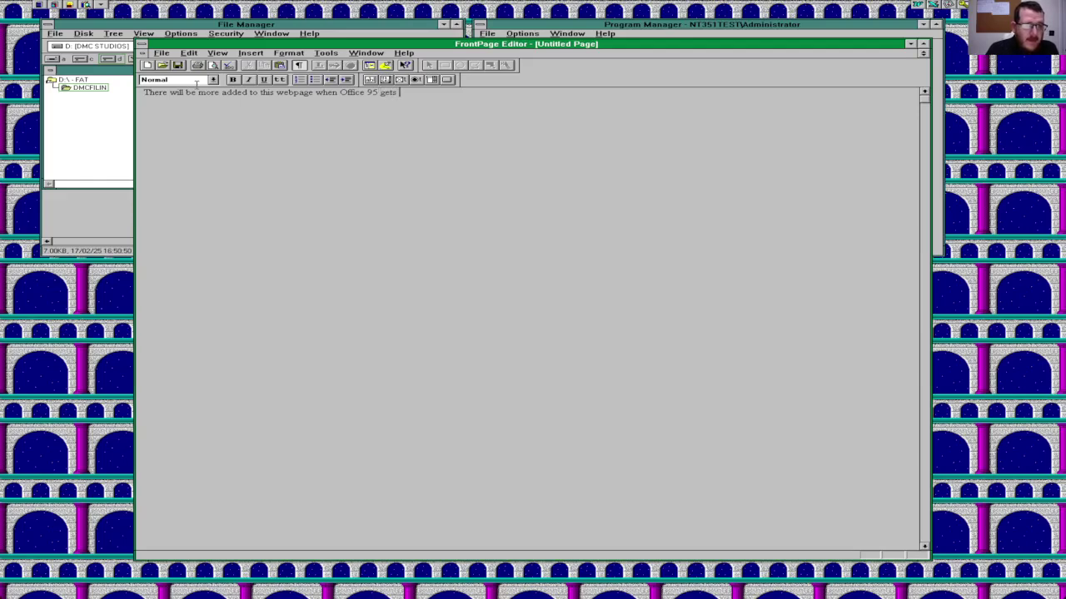
type("lled")
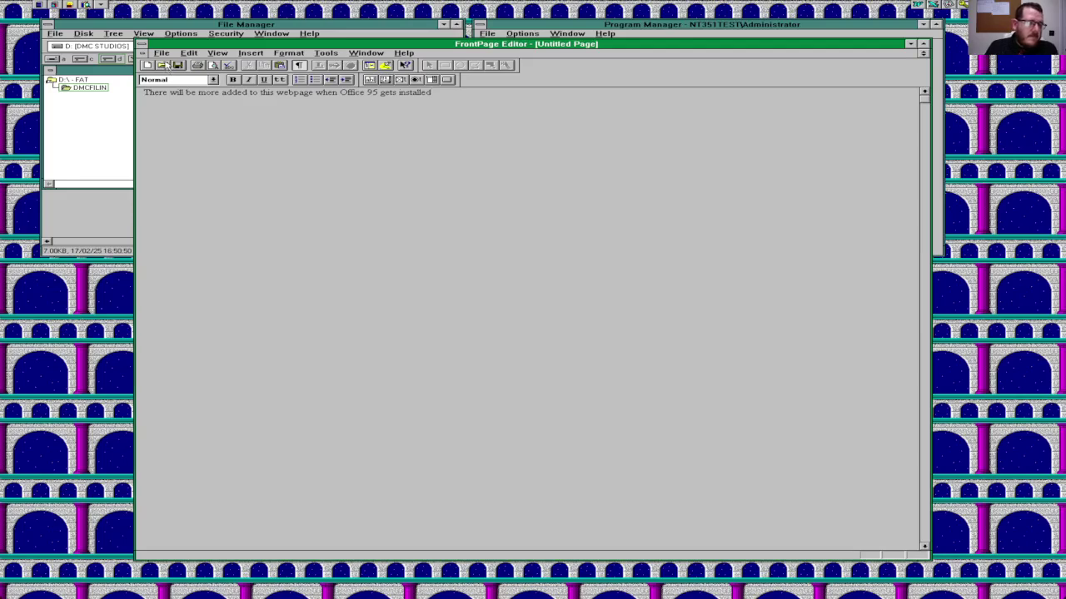
Step: Cancel Save As, then close FrontPage Editor without saving the untitled page
left_click(165, 55)
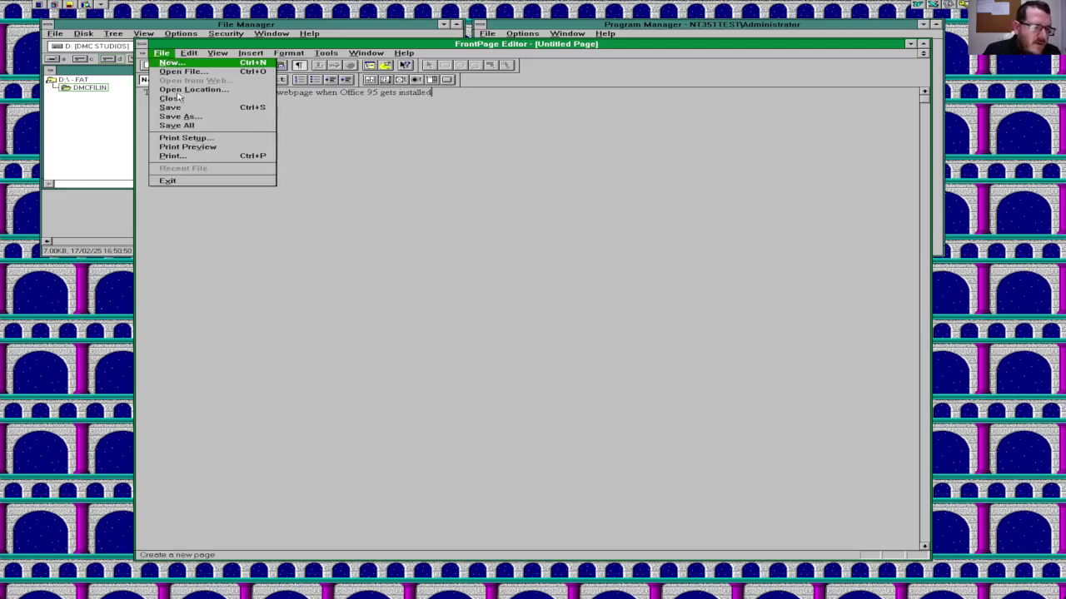
left_click(180, 117)
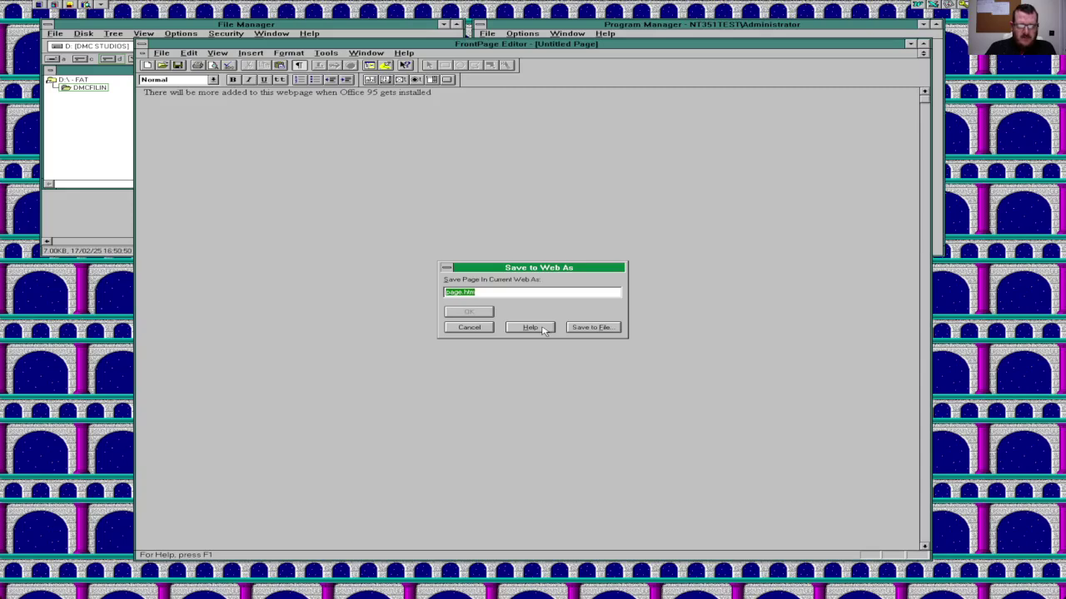
left_click(489, 331)
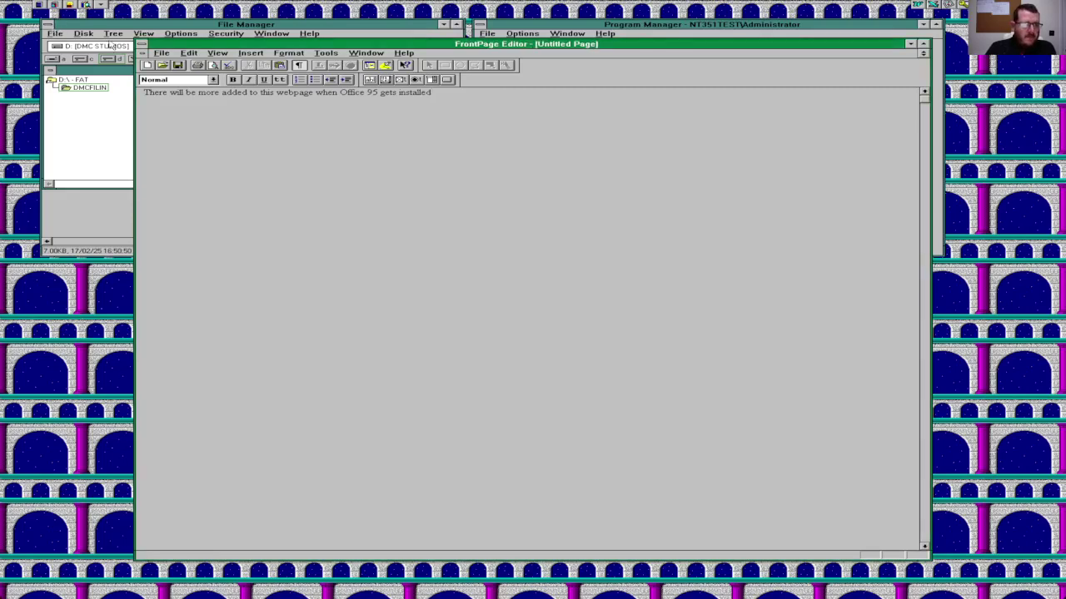
left_click(141, 43)
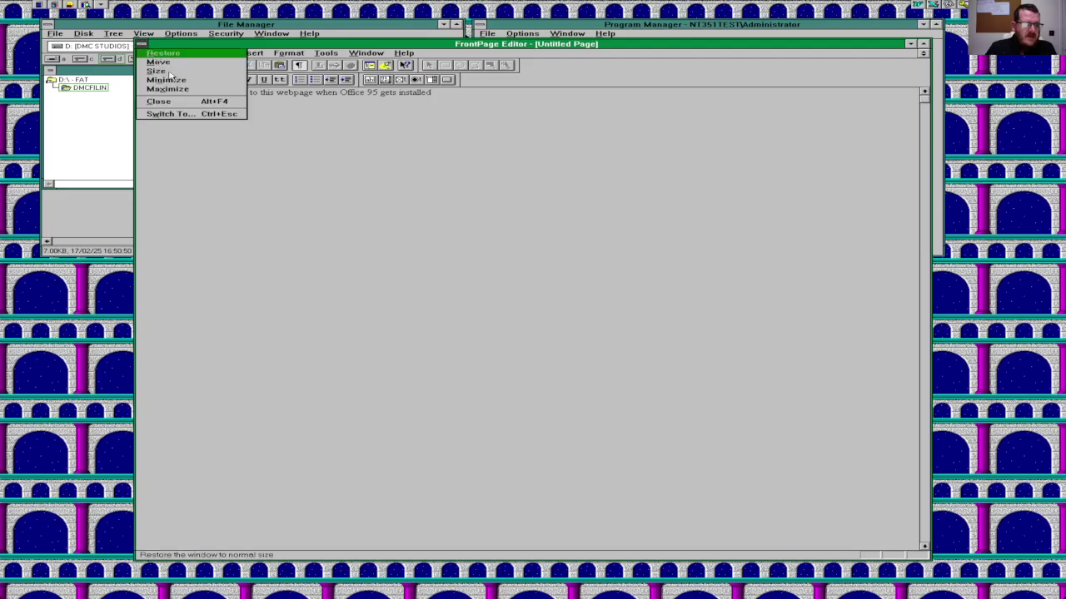
left_click(182, 101)
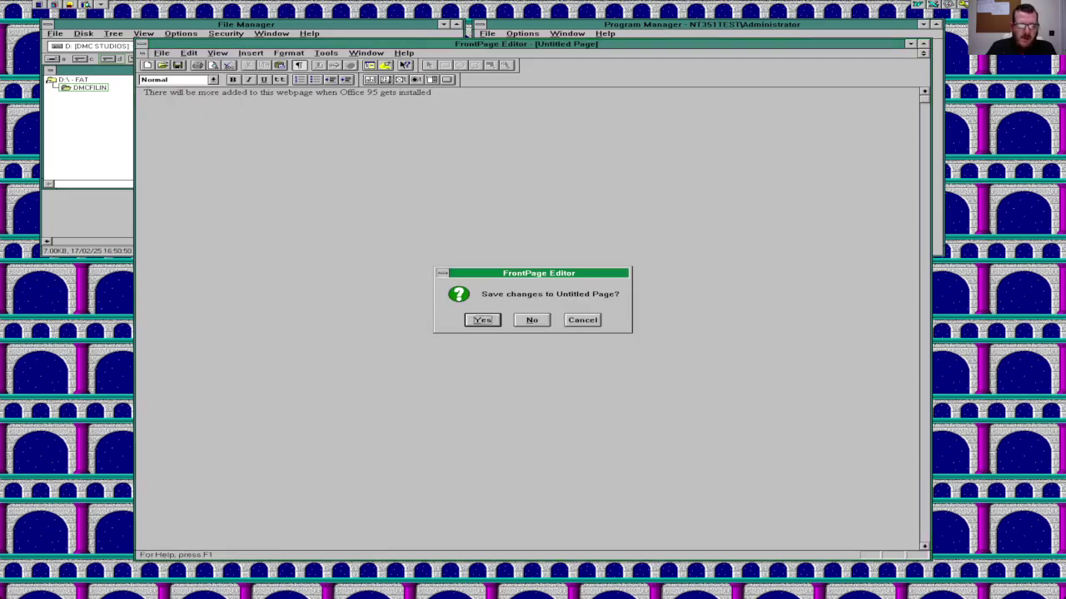
left_click(532, 320)
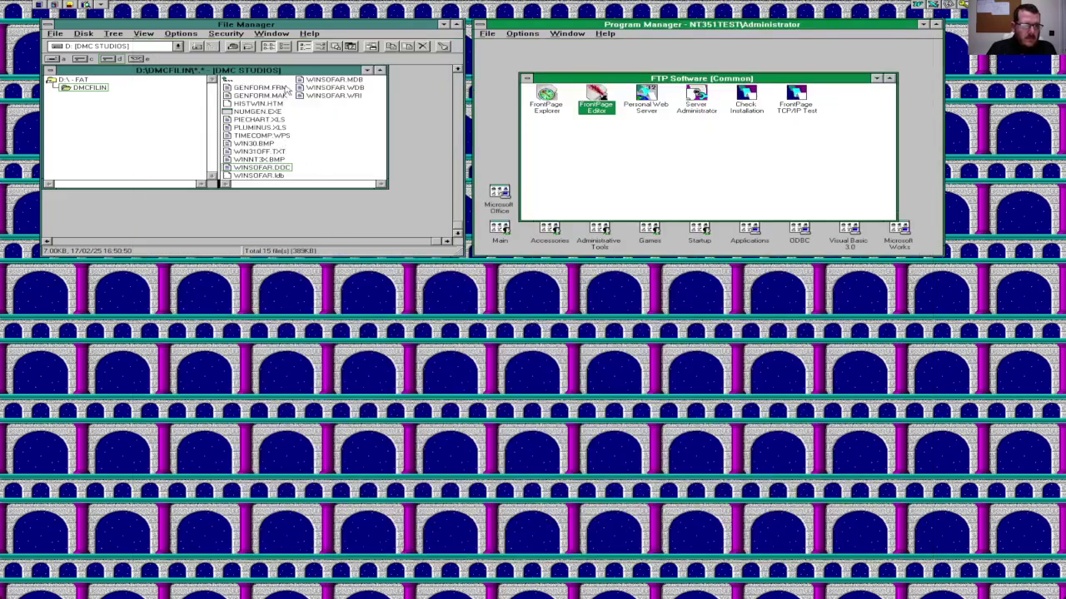
Step: Try opening HISTWIN.HTM, dismiss the cannot-run error, and start File > Associate
double_click(260, 103)
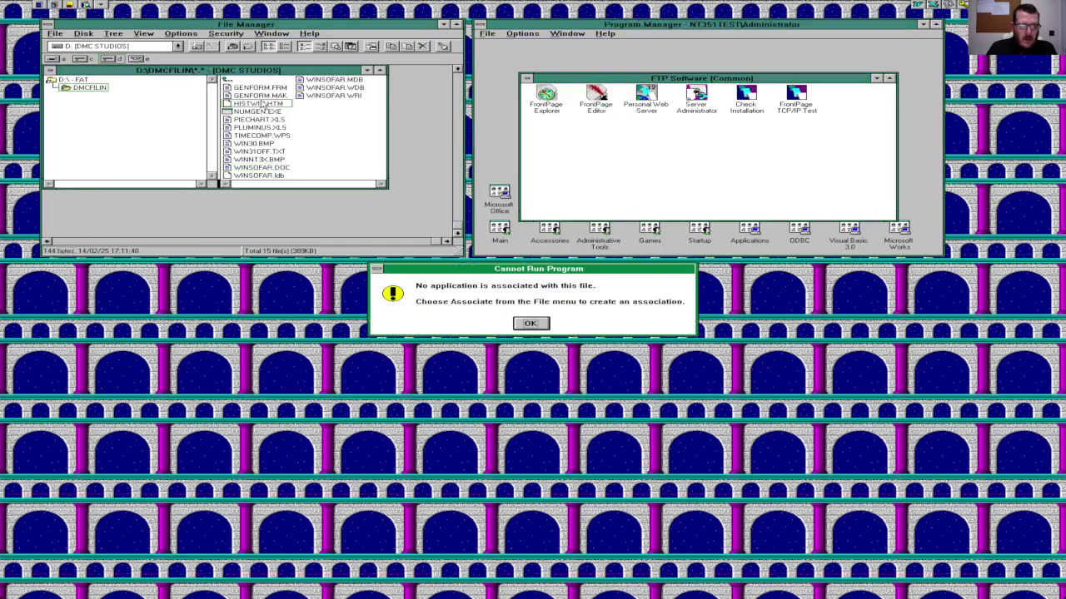
left_click(530, 324)
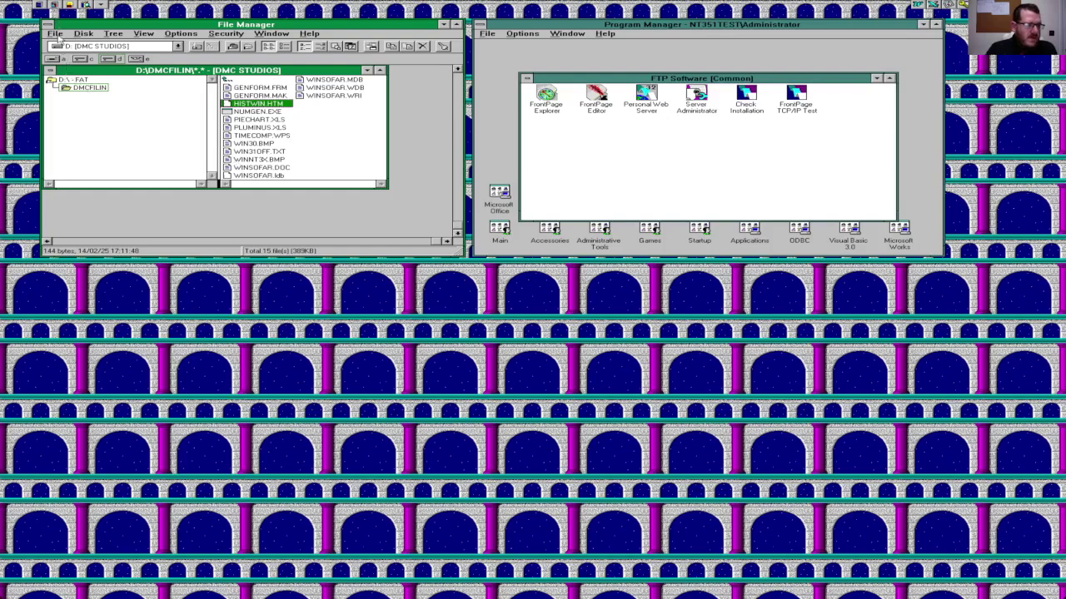
left_click(56, 34)
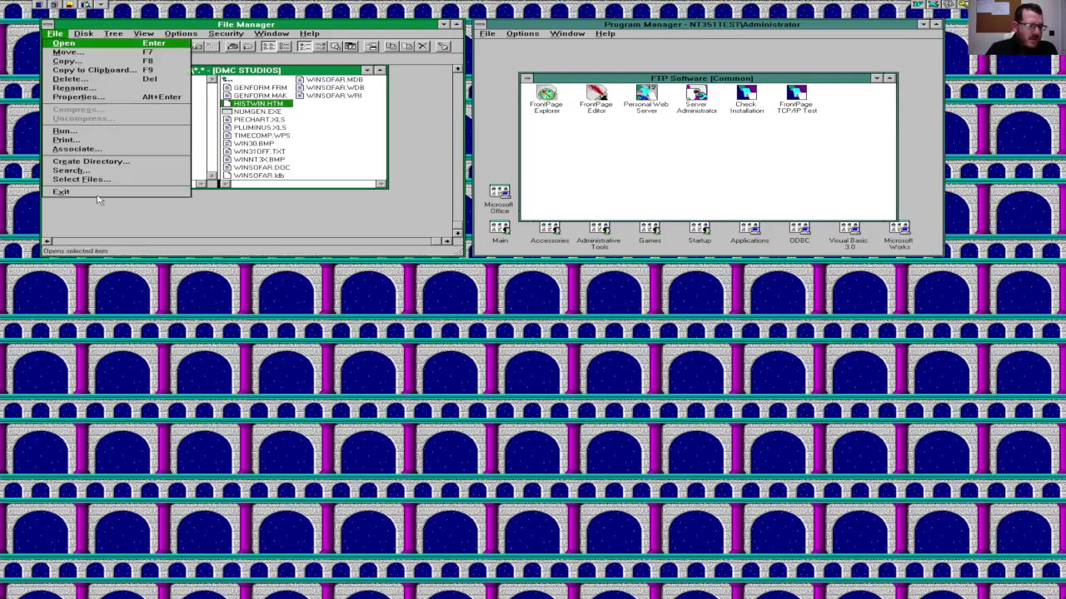
left_click(93, 151)
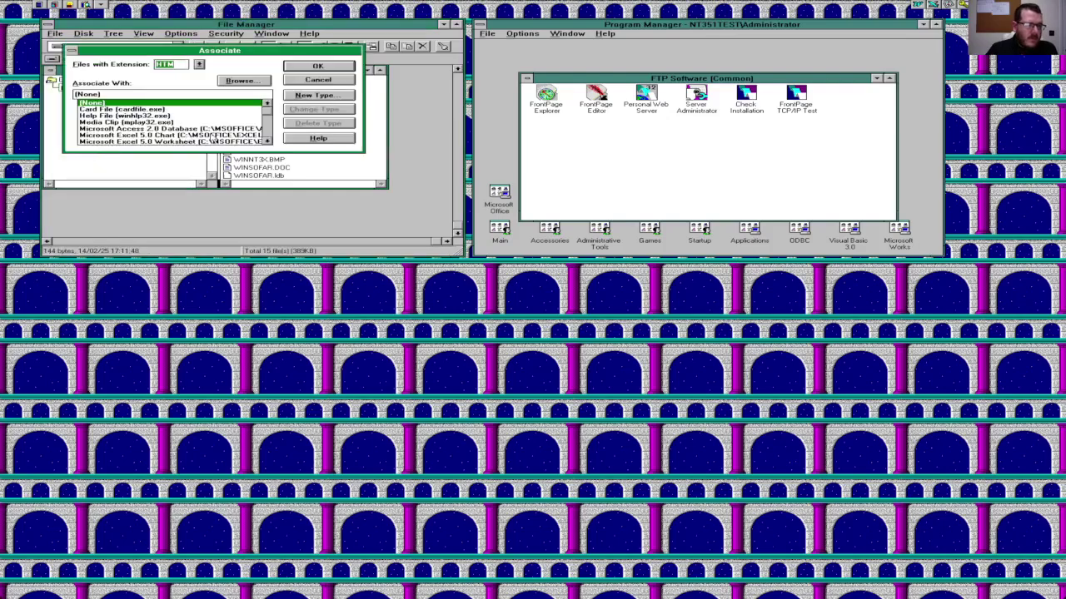
Step: Associate HTM files with FrontPage
left_click(268, 134)
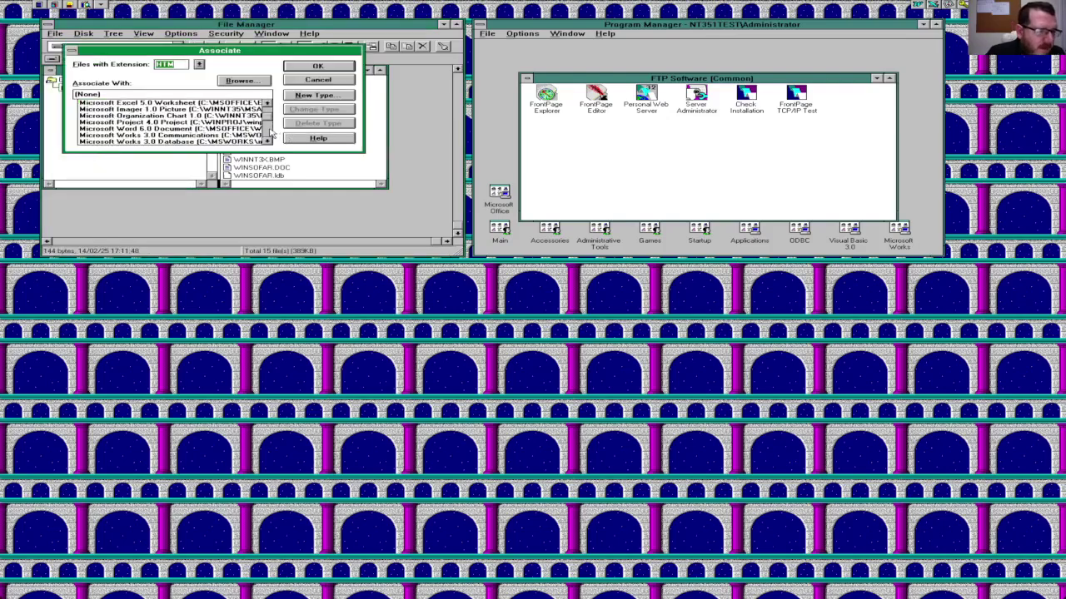
left_click(267, 133)
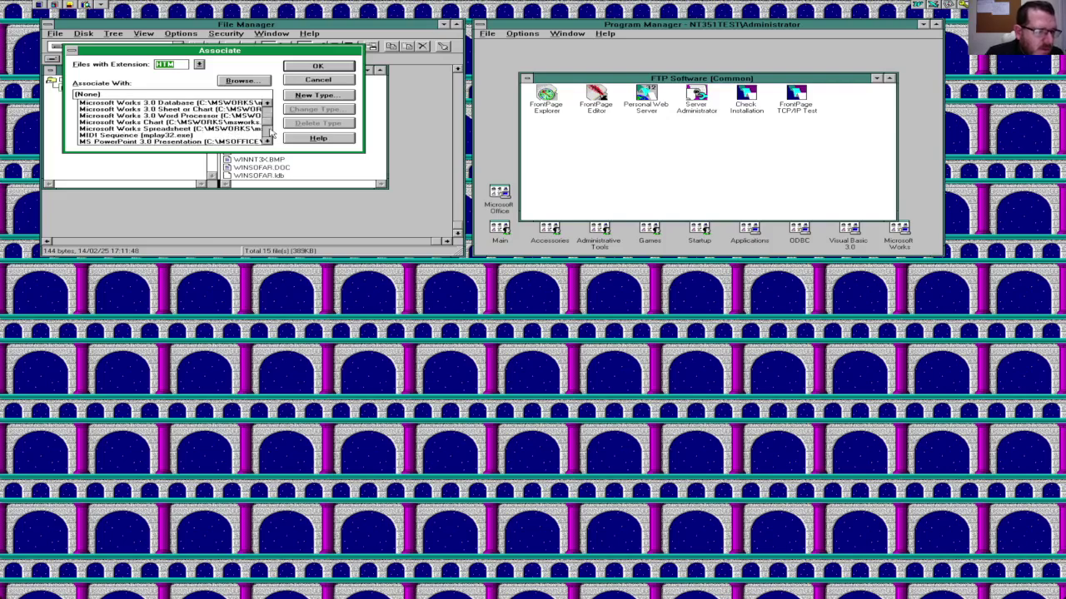
left_click(267, 133)
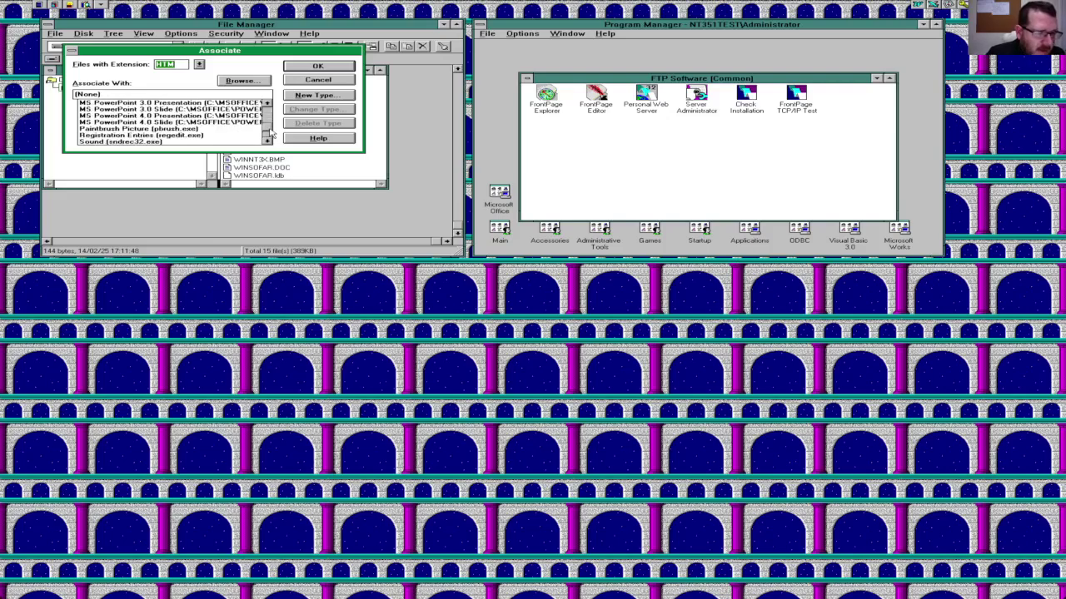
left_click(267, 133)
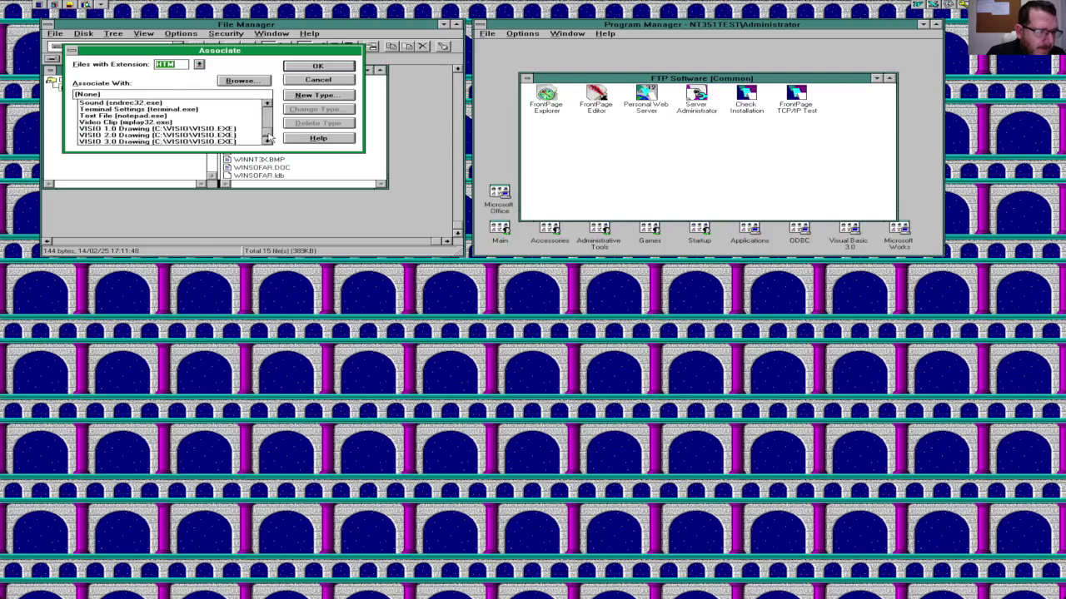
left_click(270, 125)
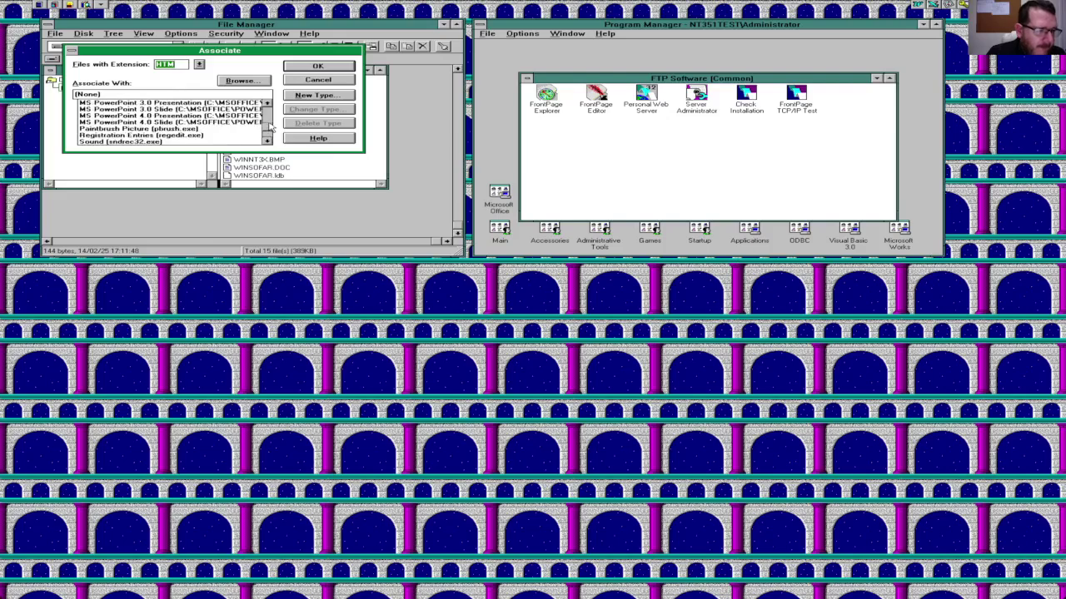
left_click(270, 121)
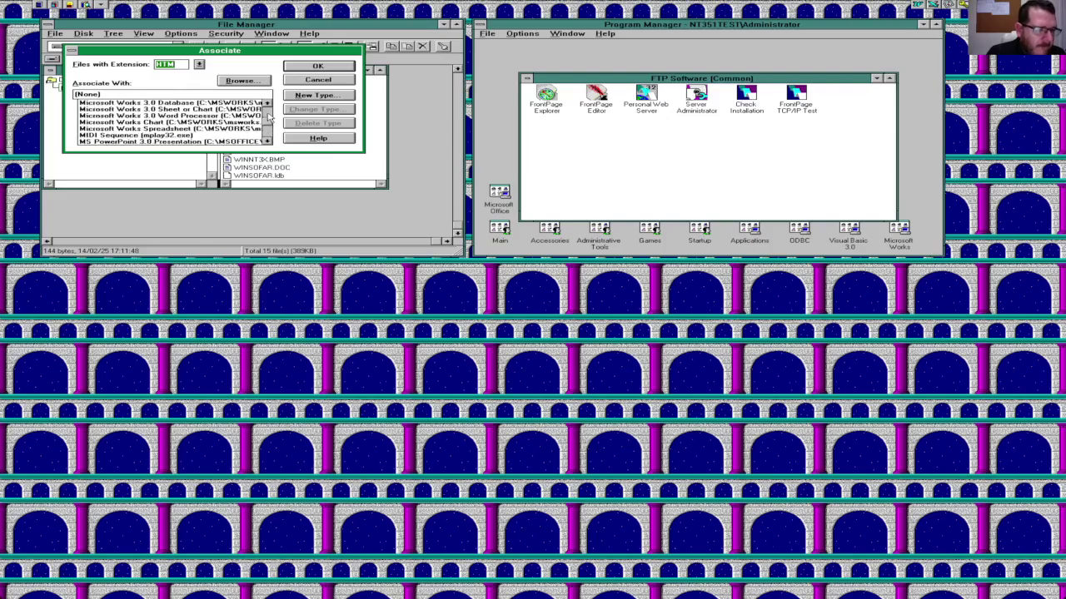
left_click(269, 117)
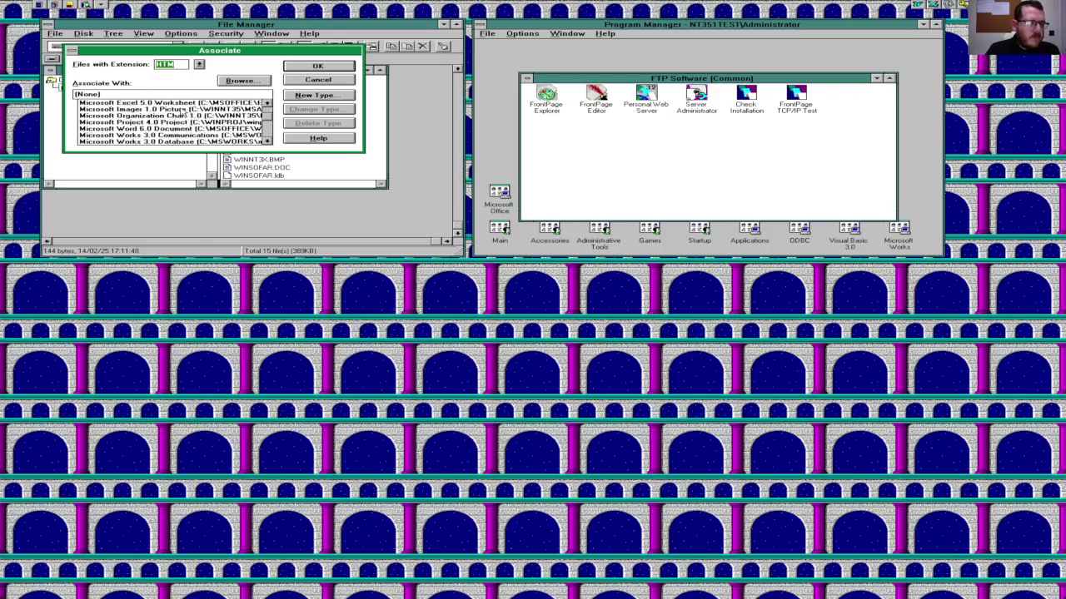
left_click(180, 95)
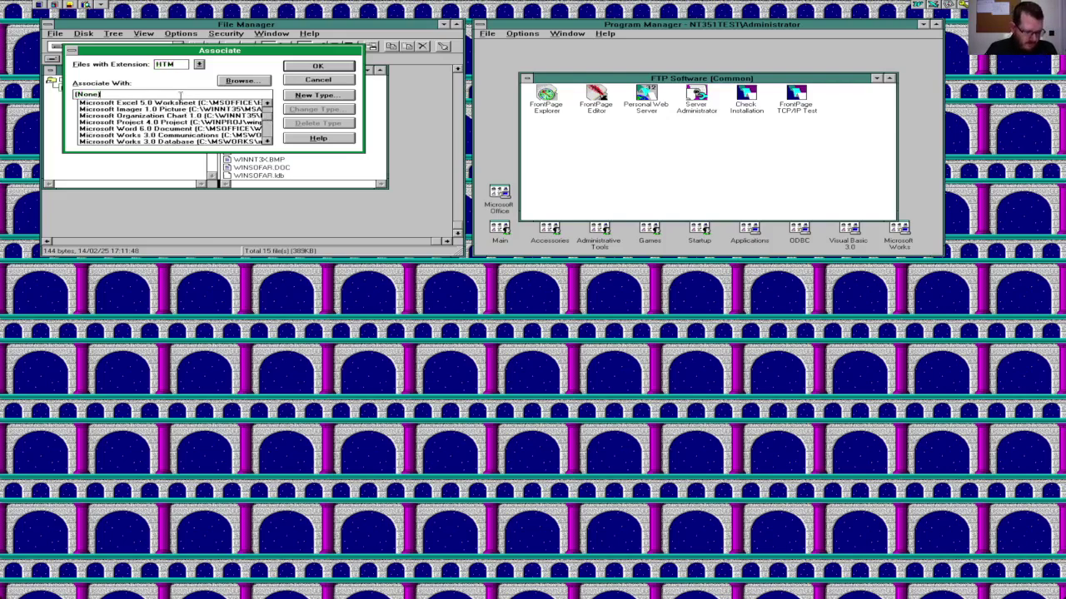
type("FrontPag")
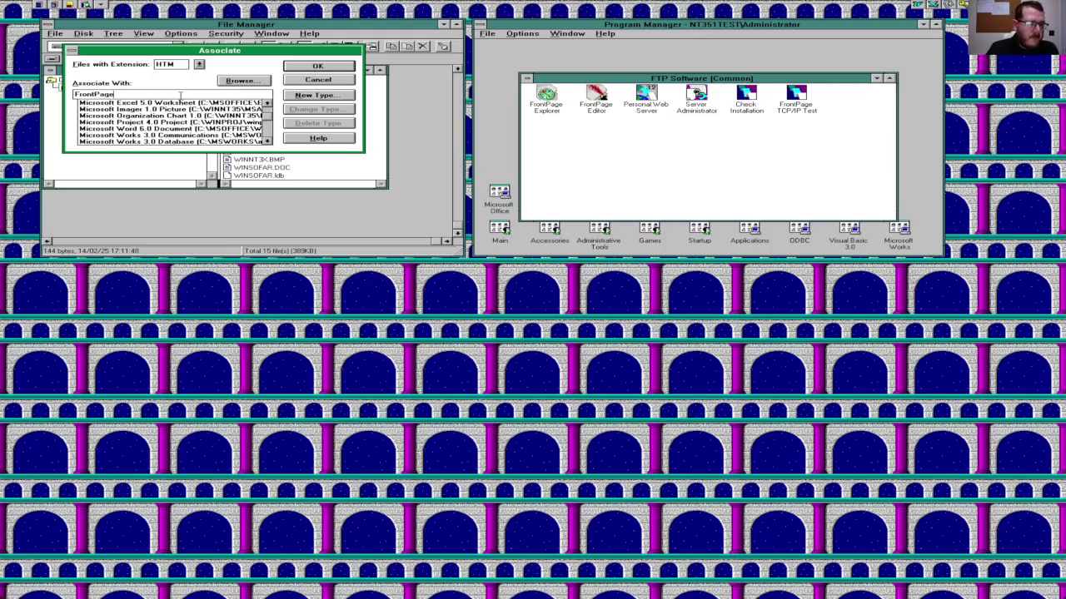
key("Return")
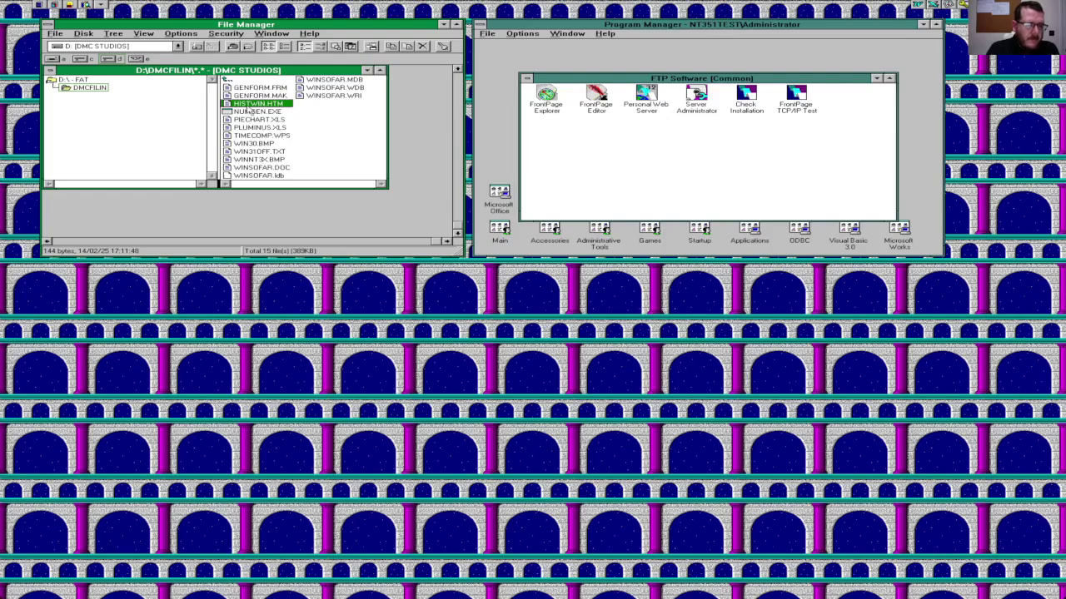
Step: Open HISTWIN.HTM and browse the C: drive FRONTPAG folder for FrontPage.exe
double_click(250, 107)
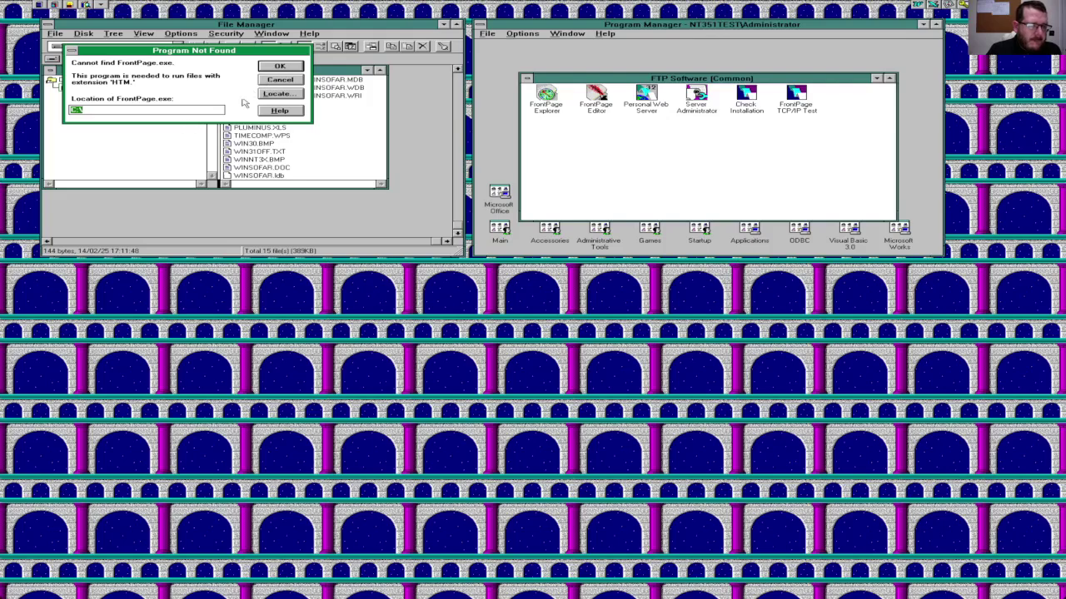
left_click(275, 96)
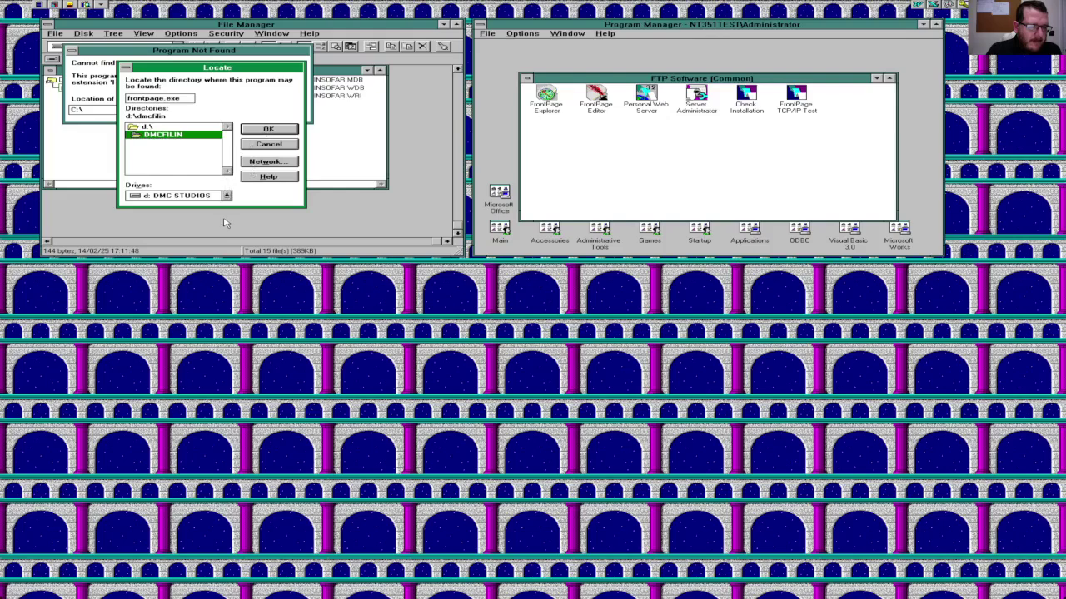
left_click(227, 196)
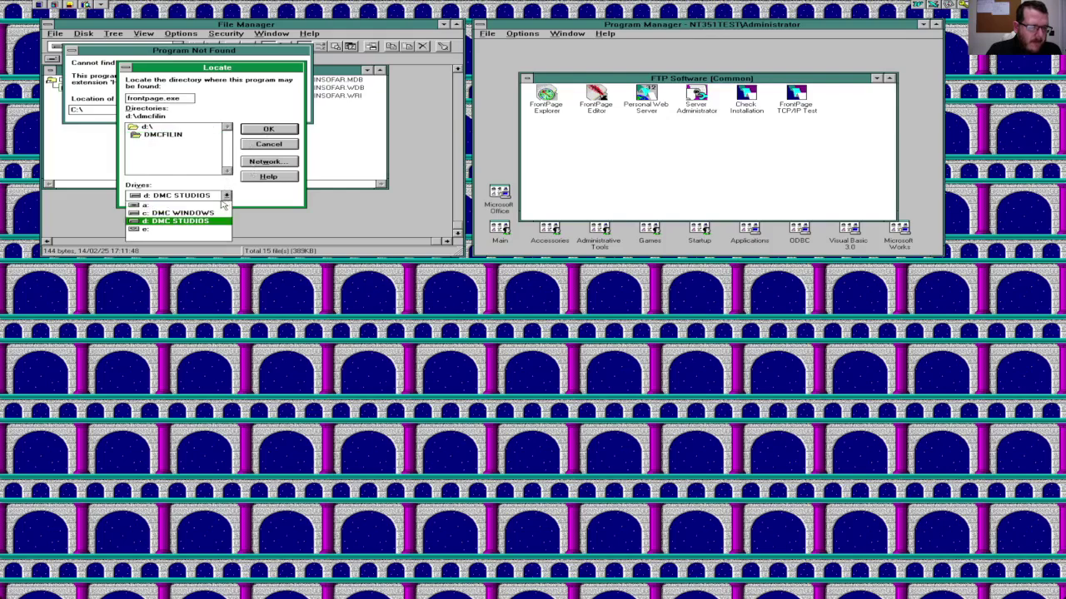
left_click(212, 211)
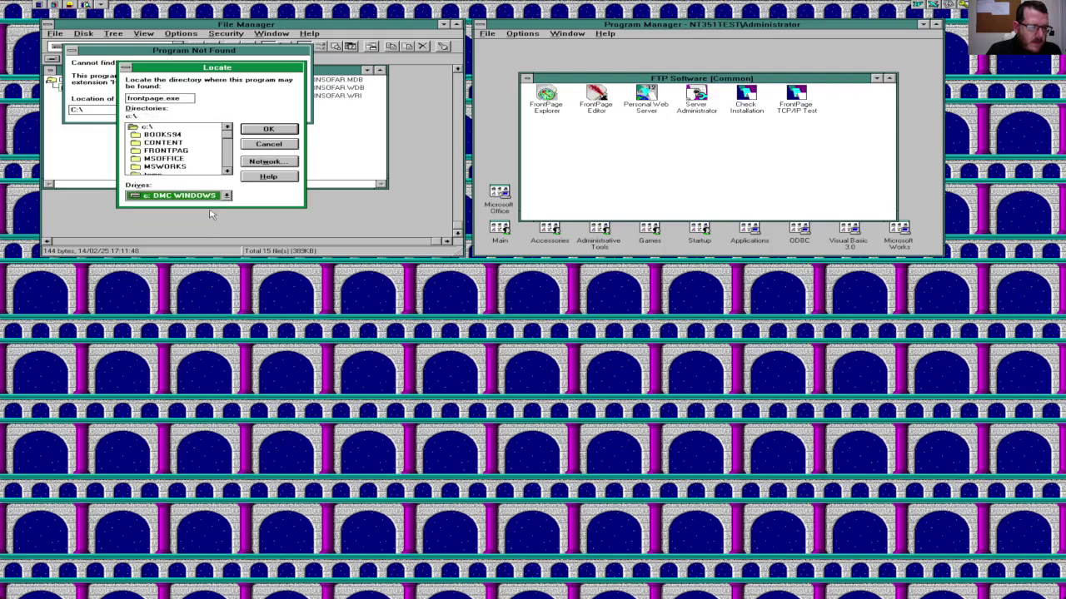
double_click(184, 154)
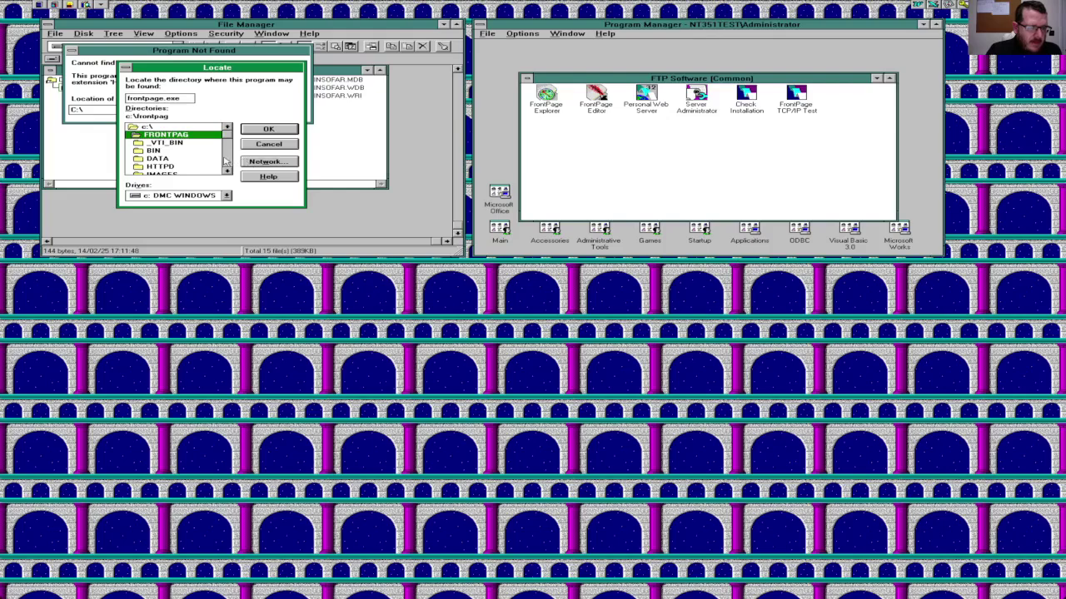
left_click(227, 160)
left_click(228, 160)
left_click(253, 131)
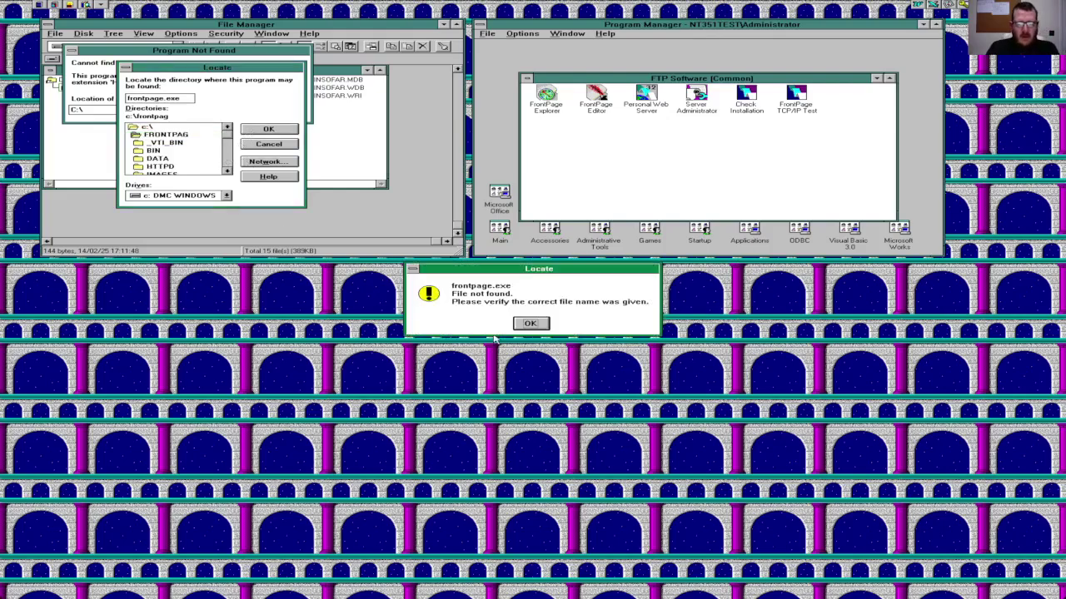
Step: Dismiss the file-not-found errors and give up locating FrontPage.exe
left_click(543, 324)
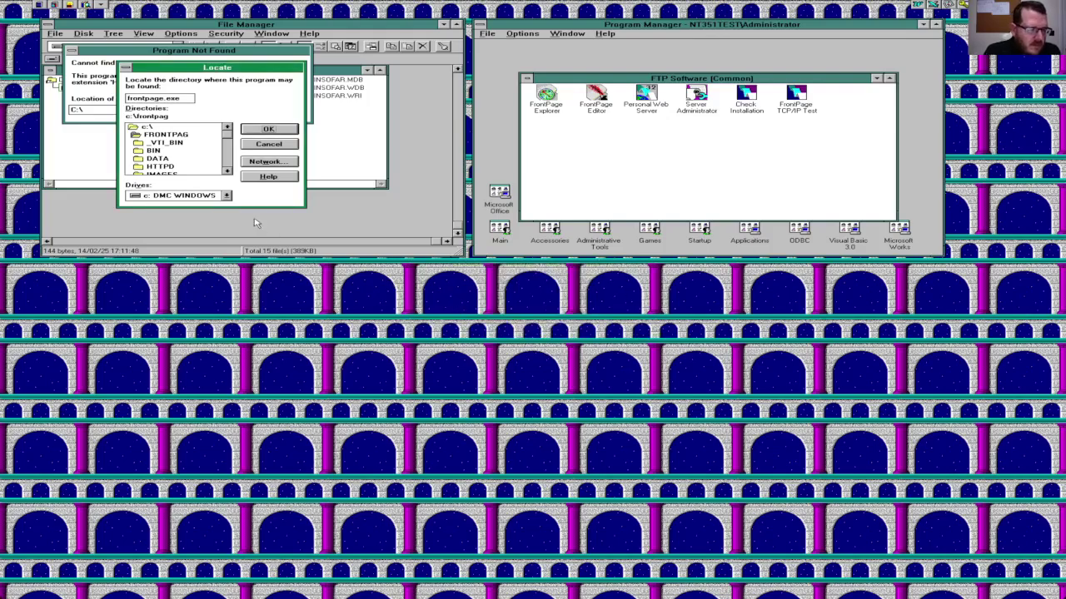
left_click(266, 144)
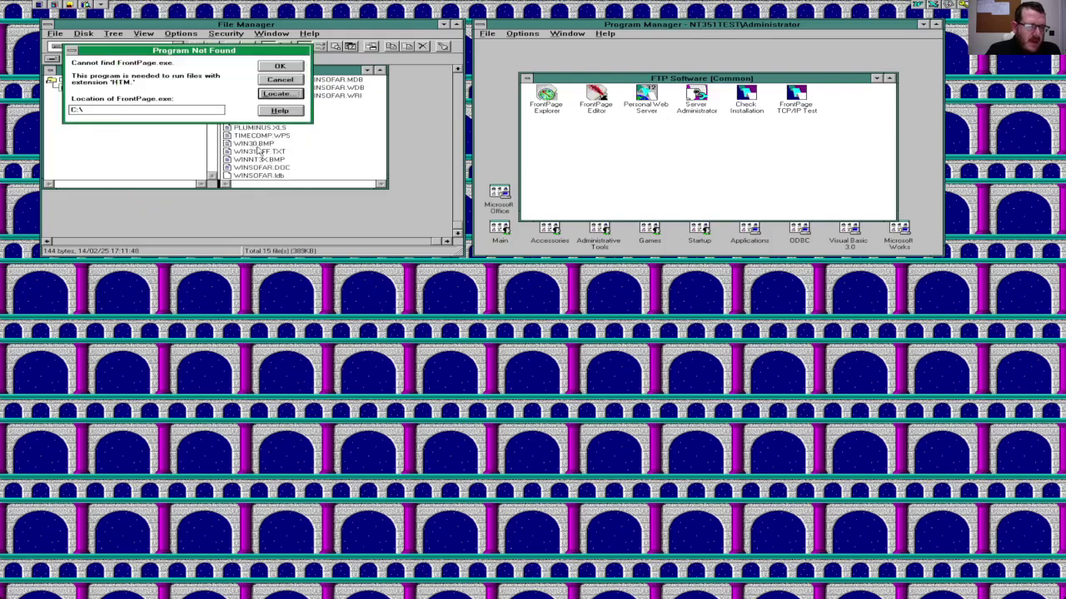
left_click(274, 80)
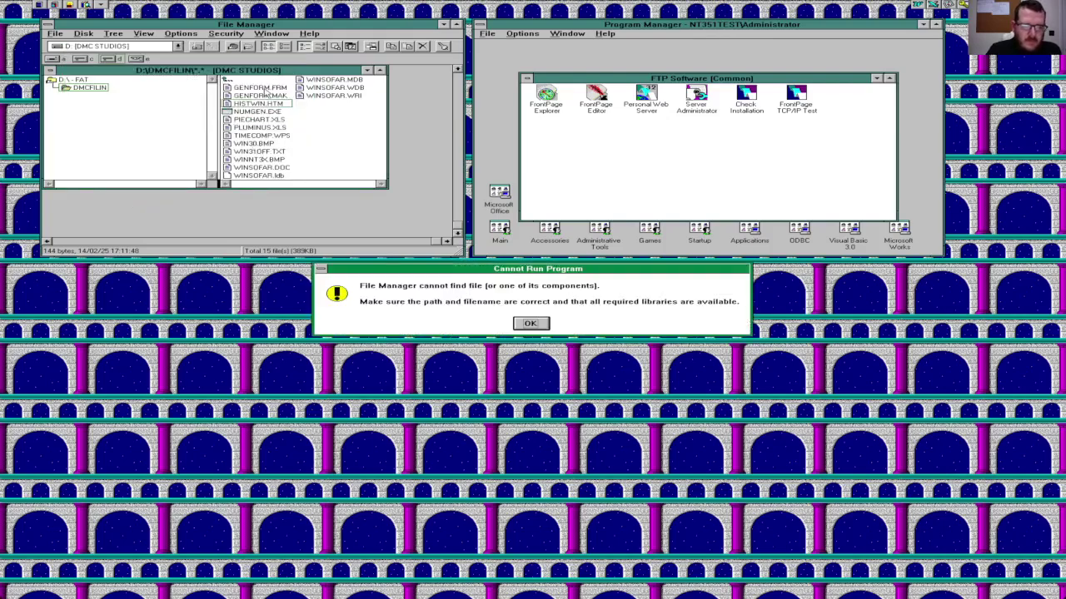
left_click(528, 323)
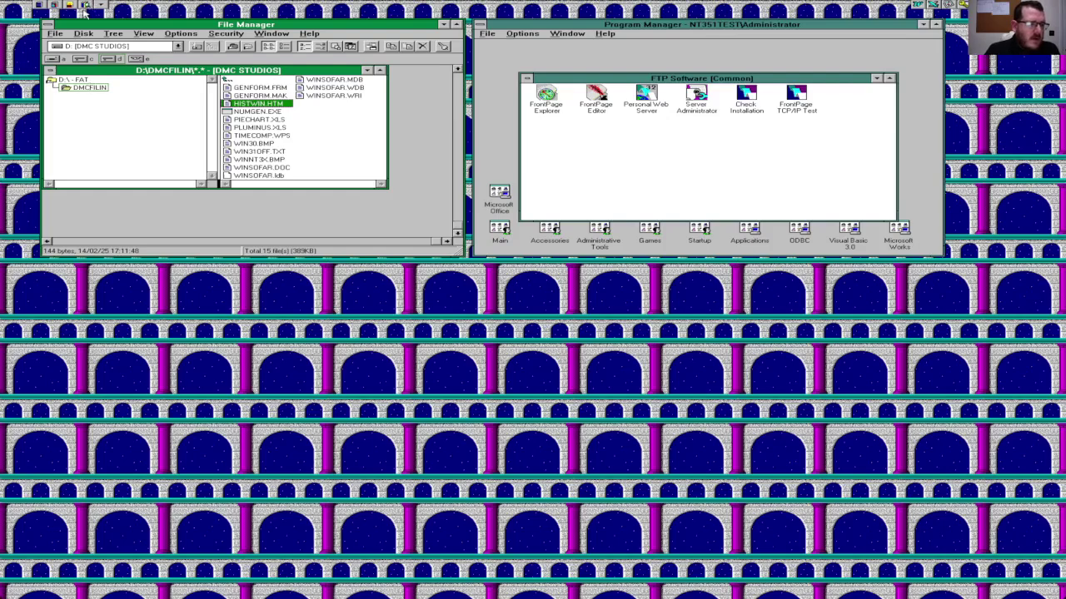
Step: Exit File Manager and close the FTP Software group
left_click(55, 33)
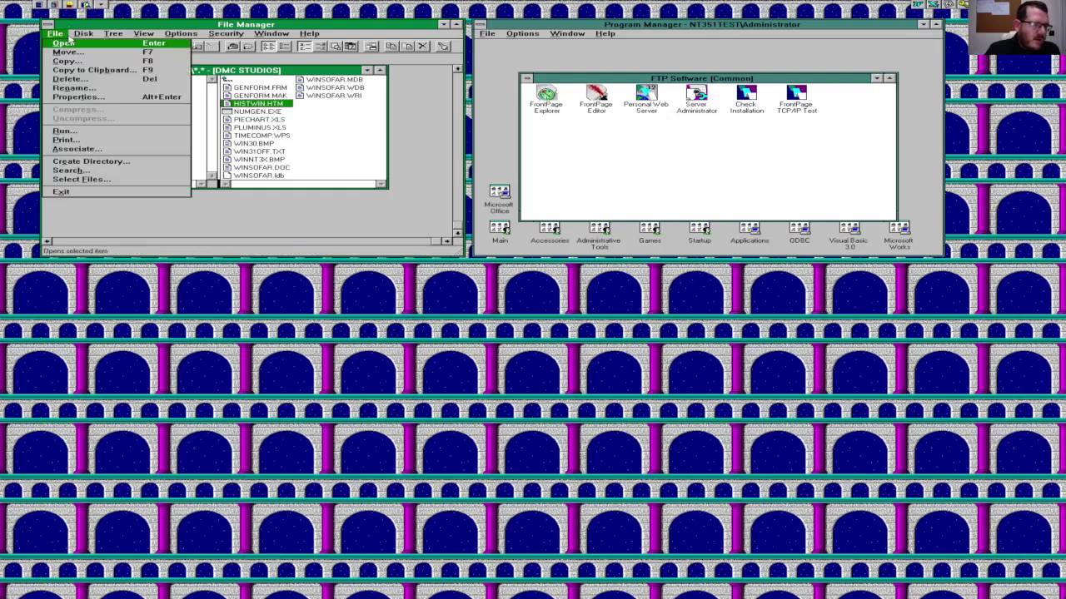
left_click(87, 192)
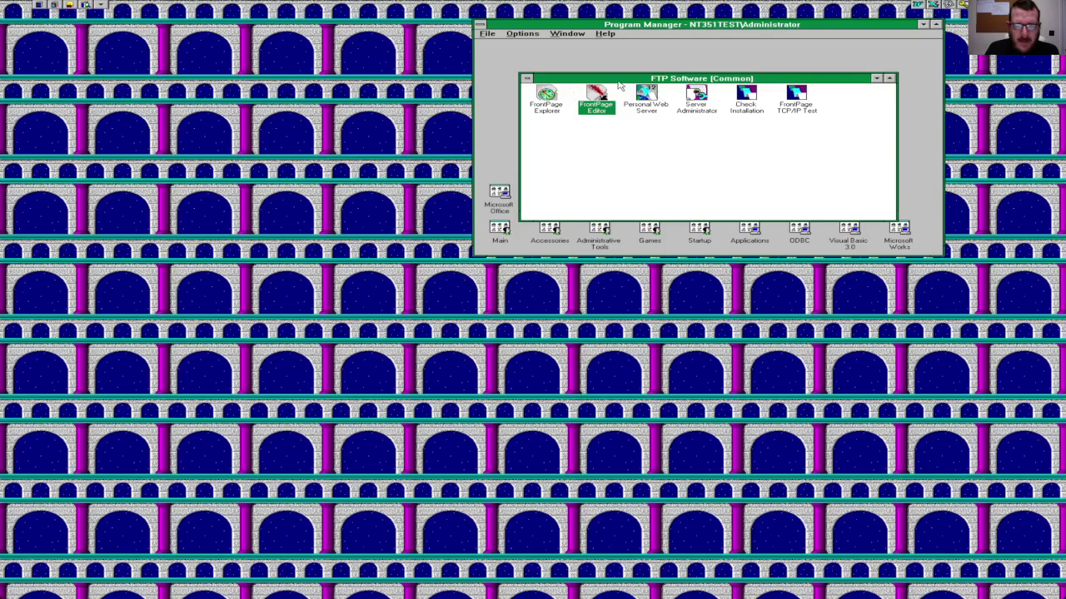
left_click(527, 78)
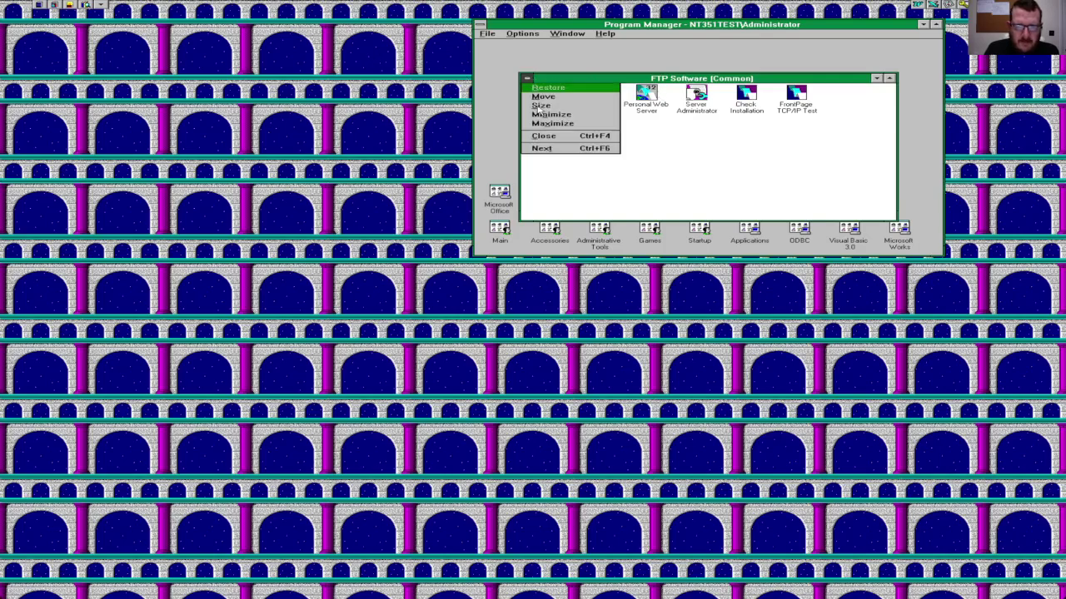
left_click(542, 148)
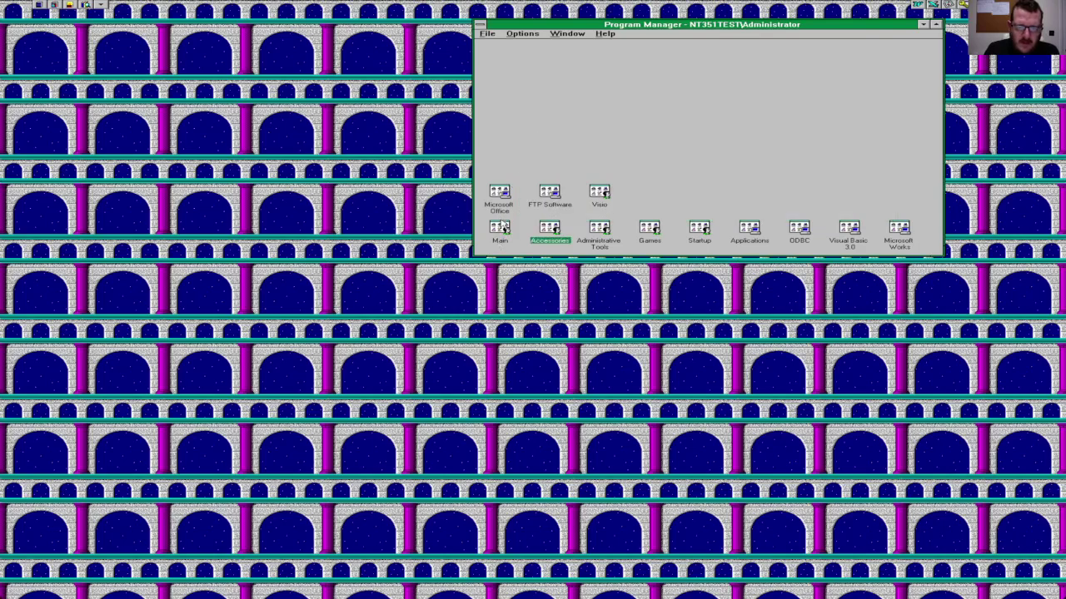
Step: Open the Main group, dismiss the Task List, and relaunch File Manager
double_click(502, 226)
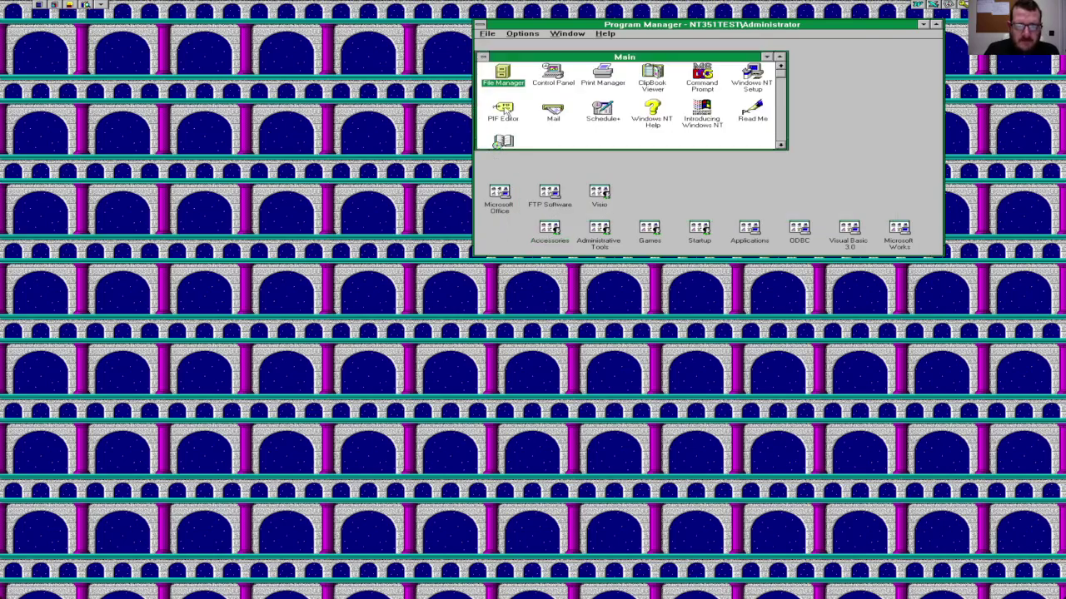
key("ctrl+Escape")
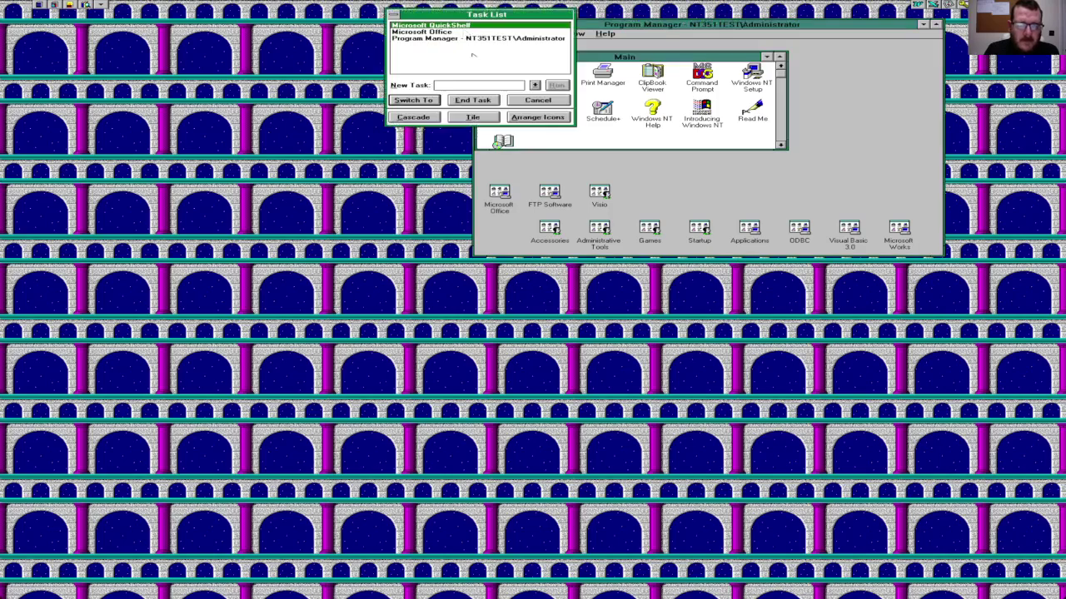
left_click(530, 101)
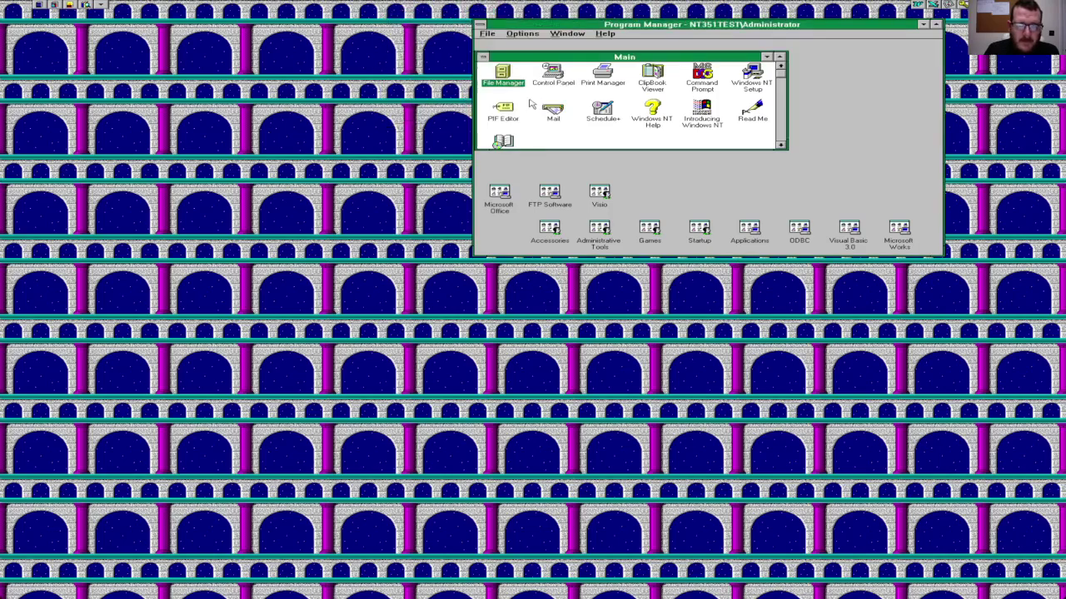
double_click(503, 75)
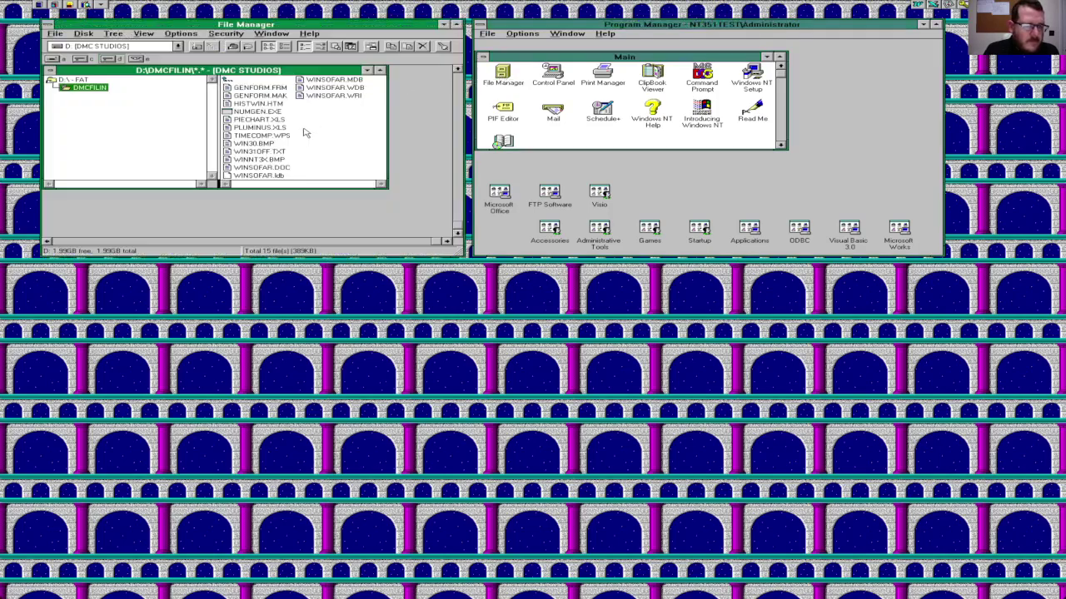
double_click(261, 159)
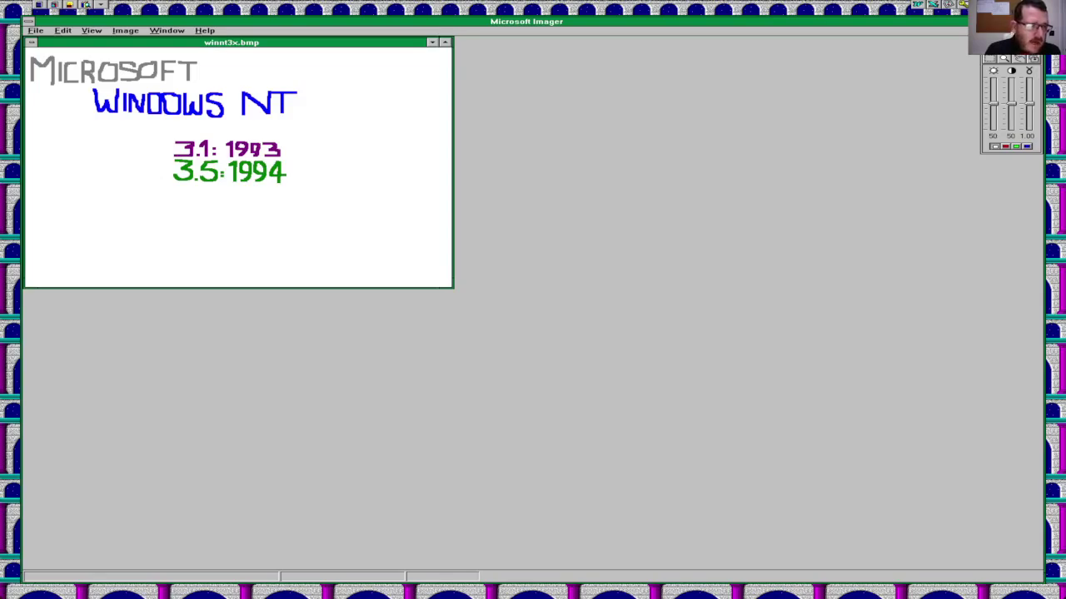
key("alt+F4")
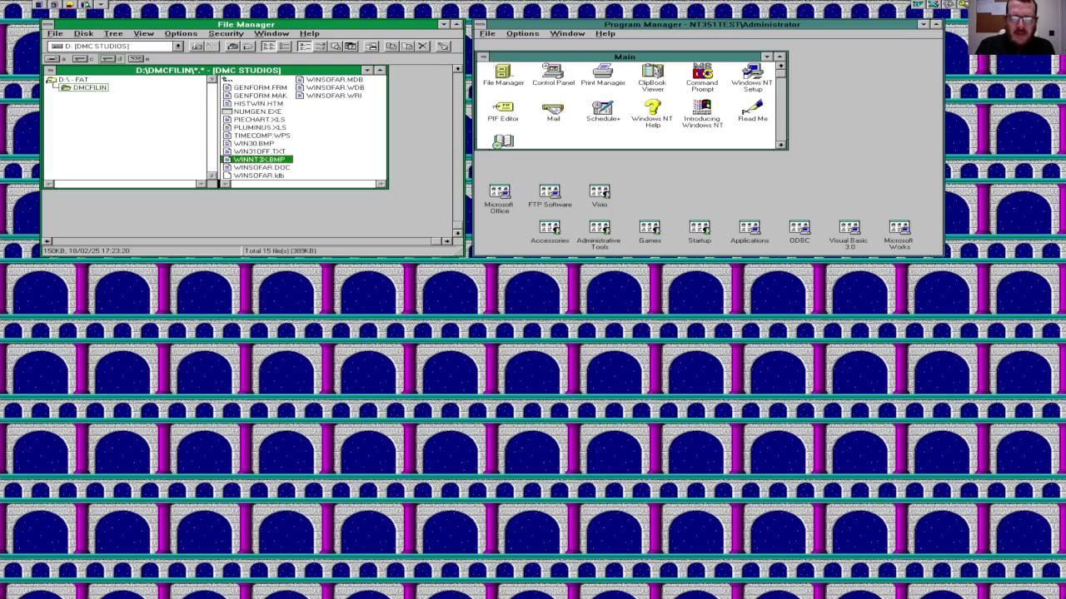
Step: Close the Main group window and open the Accessories group
left_click(483, 57)
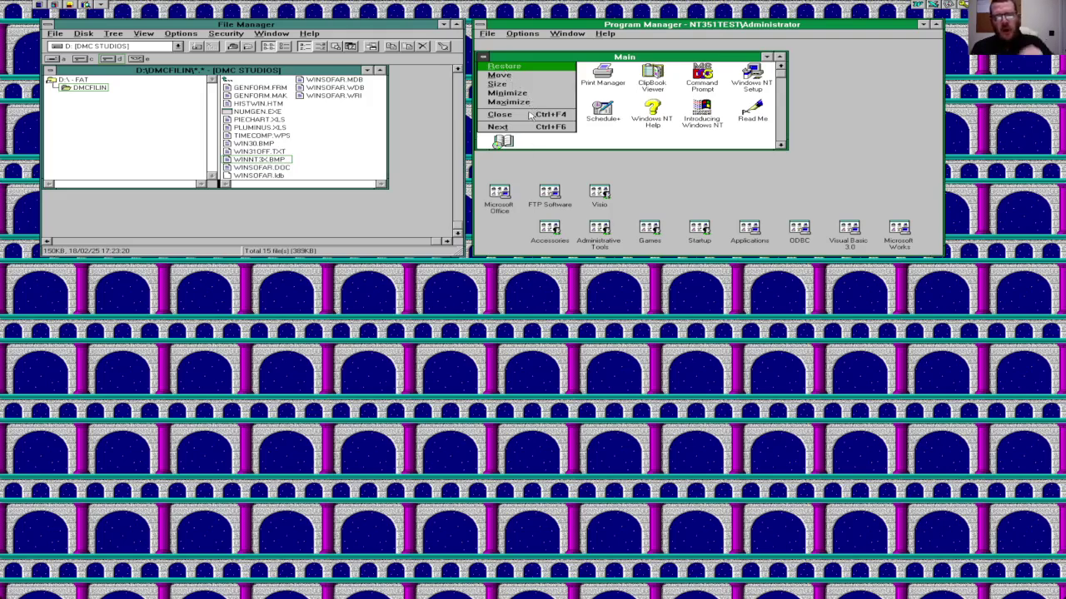
left_click(530, 115)
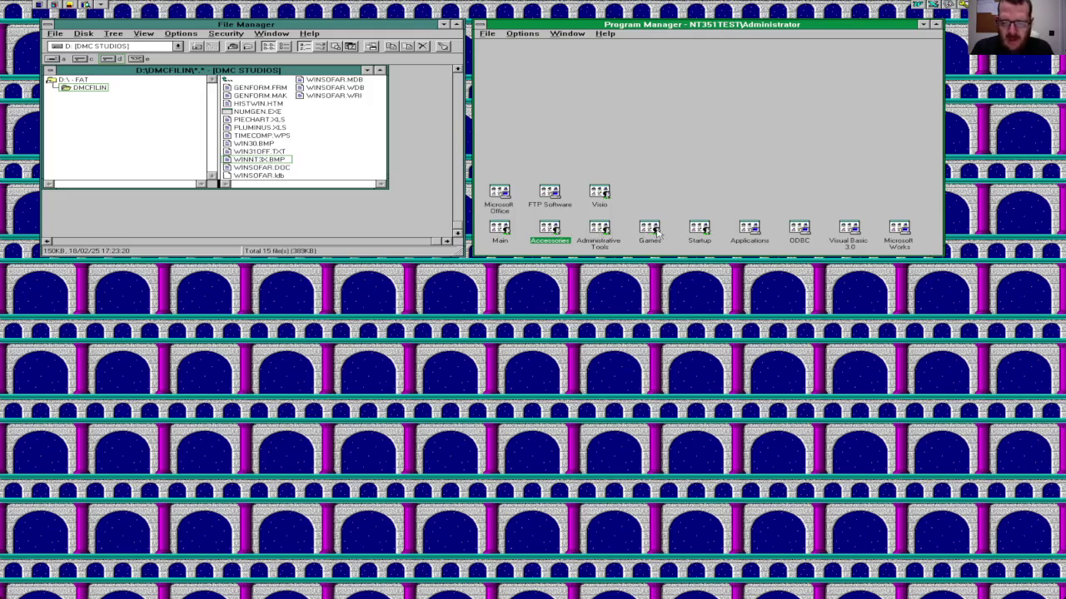
double_click(550, 230)
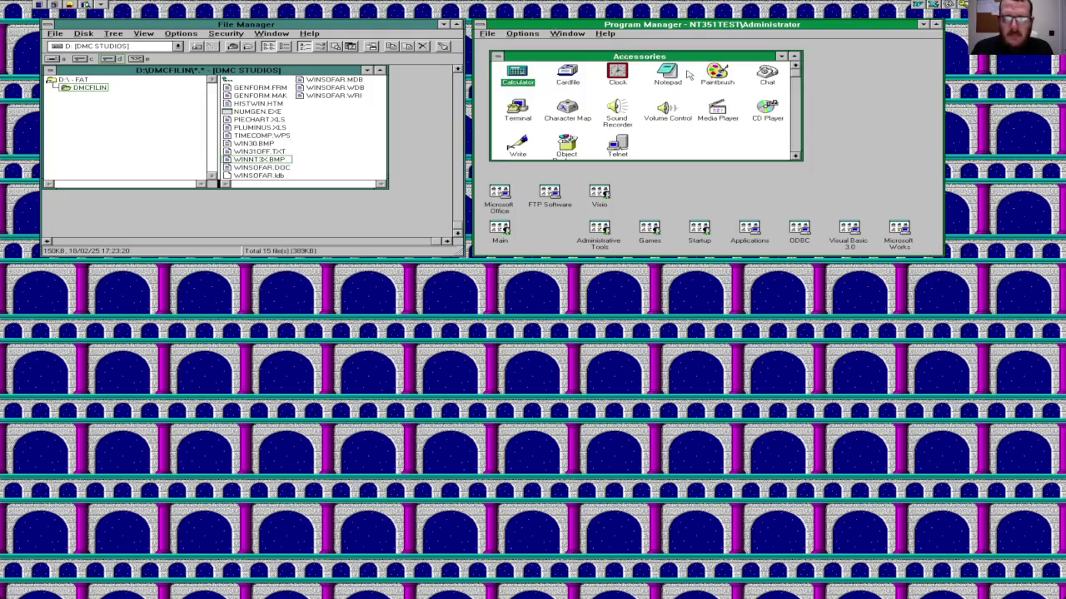
Step: Launch Paintbrush maximized and open D:\DMCFILIN\WINNT3X.BMP
double_click(715, 77)
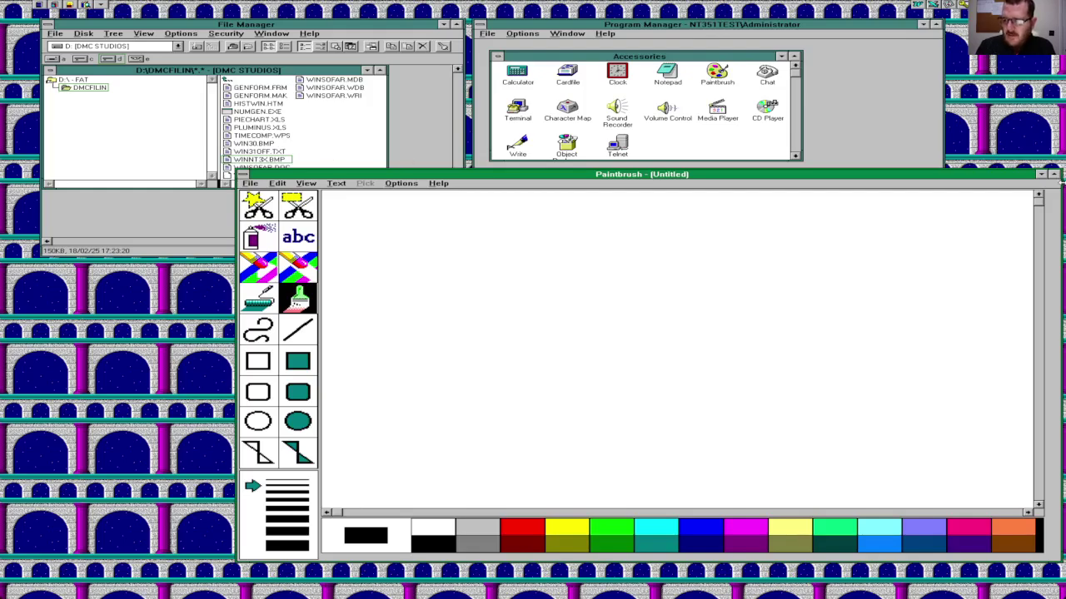
left_click(1055, 175)
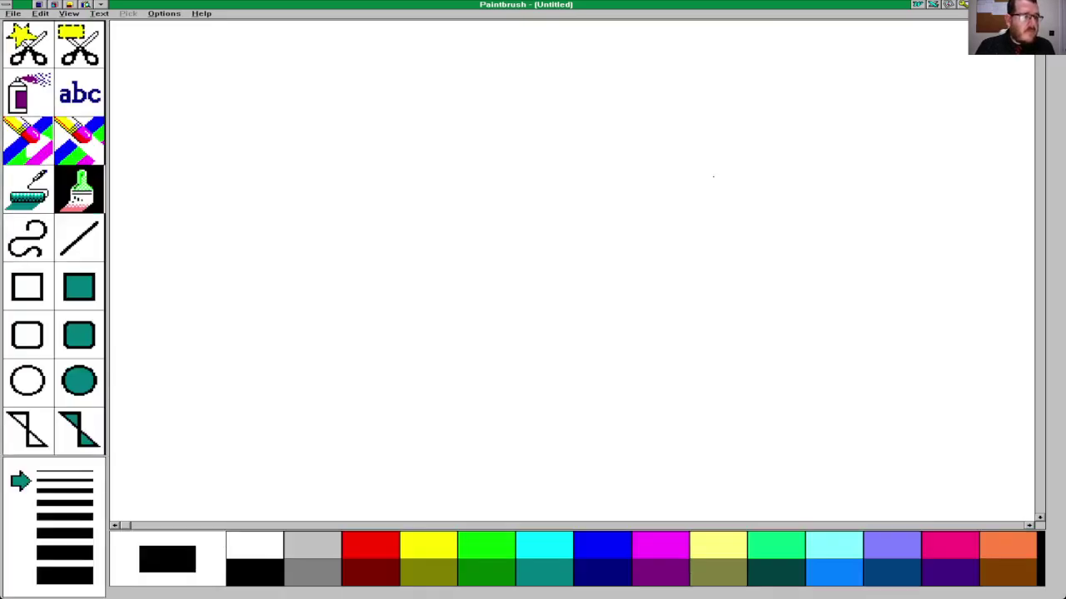
left_click(13, 16)
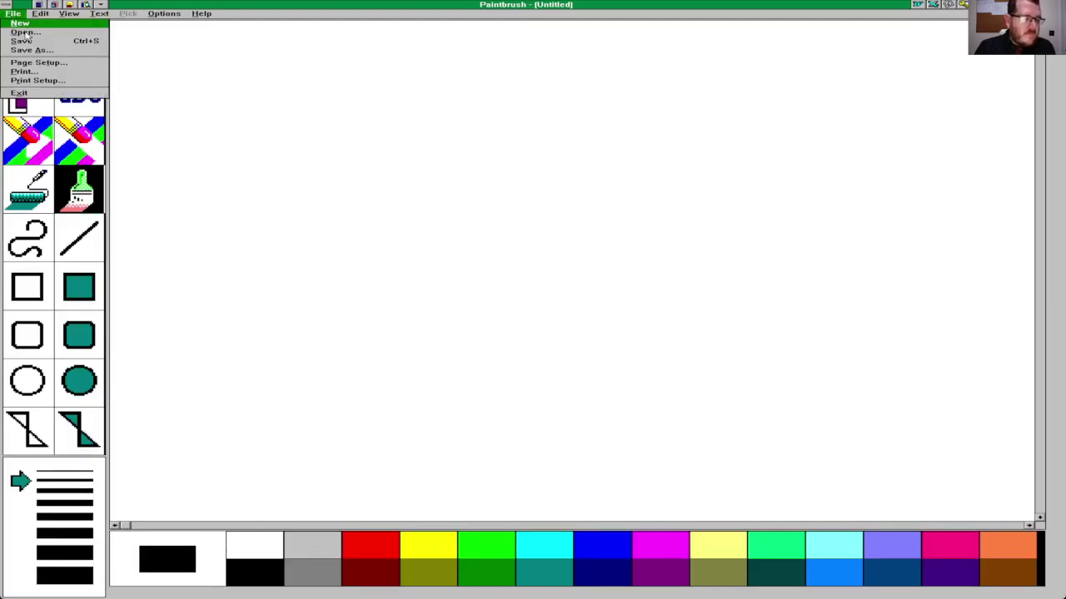
left_click(25, 32)
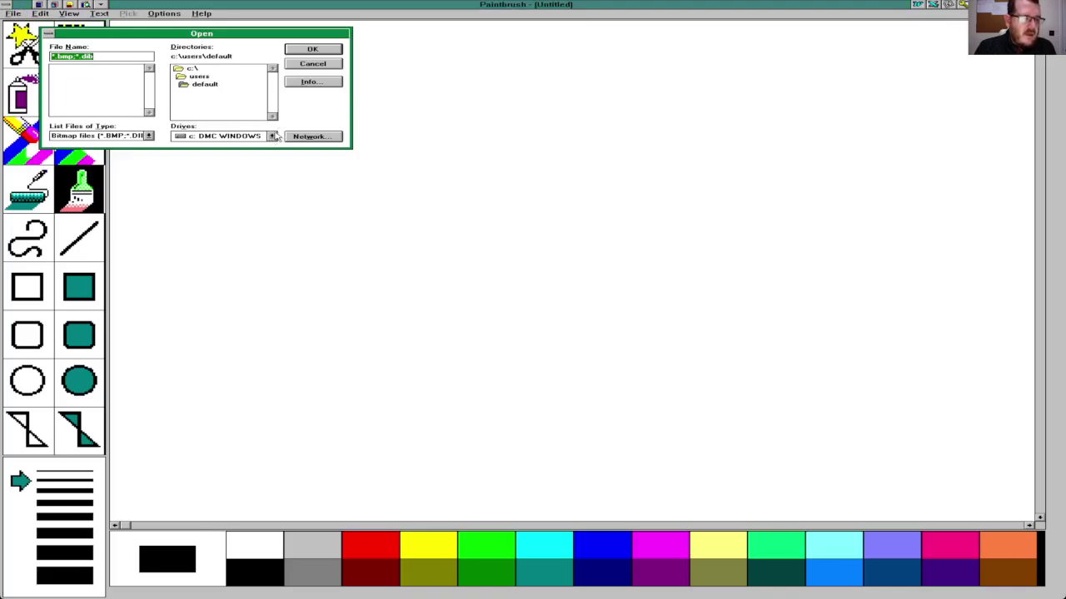
left_click(274, 137)
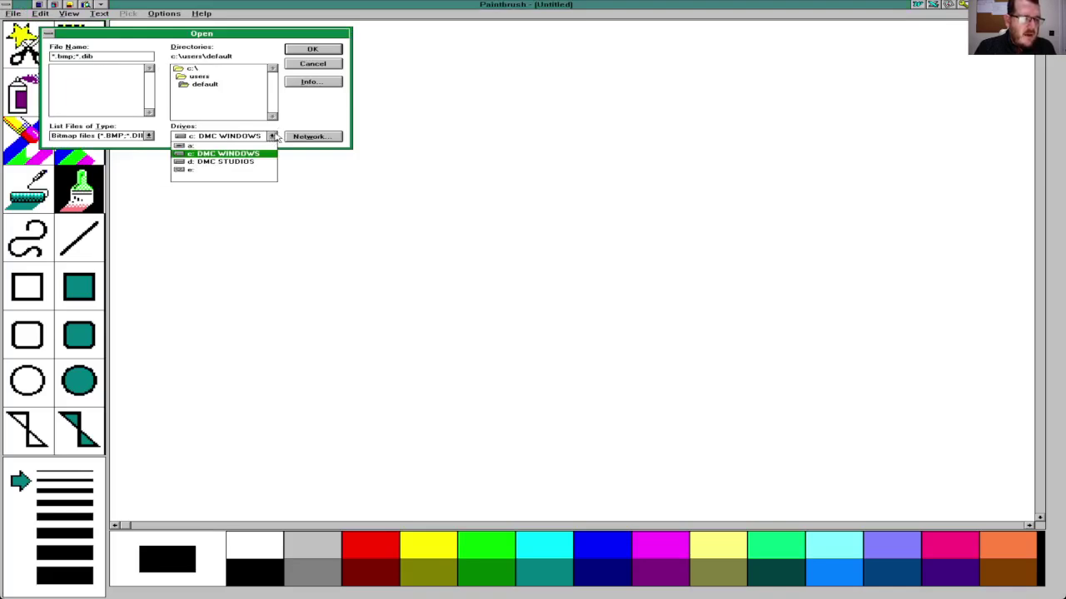
left_click(242, 163)
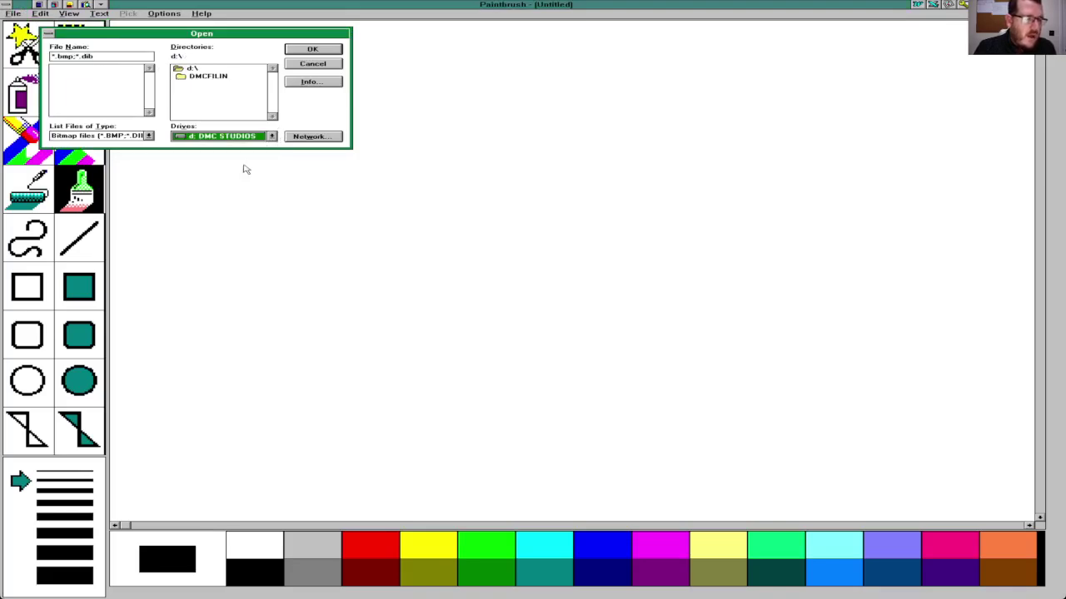
double_click(188, 76)
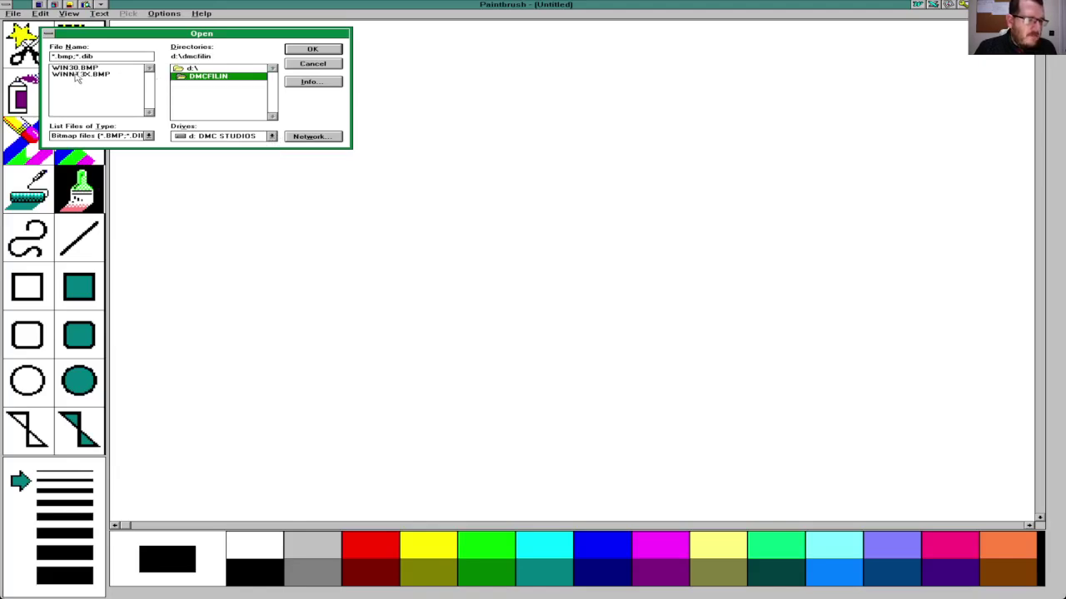
double_click(76, 74)
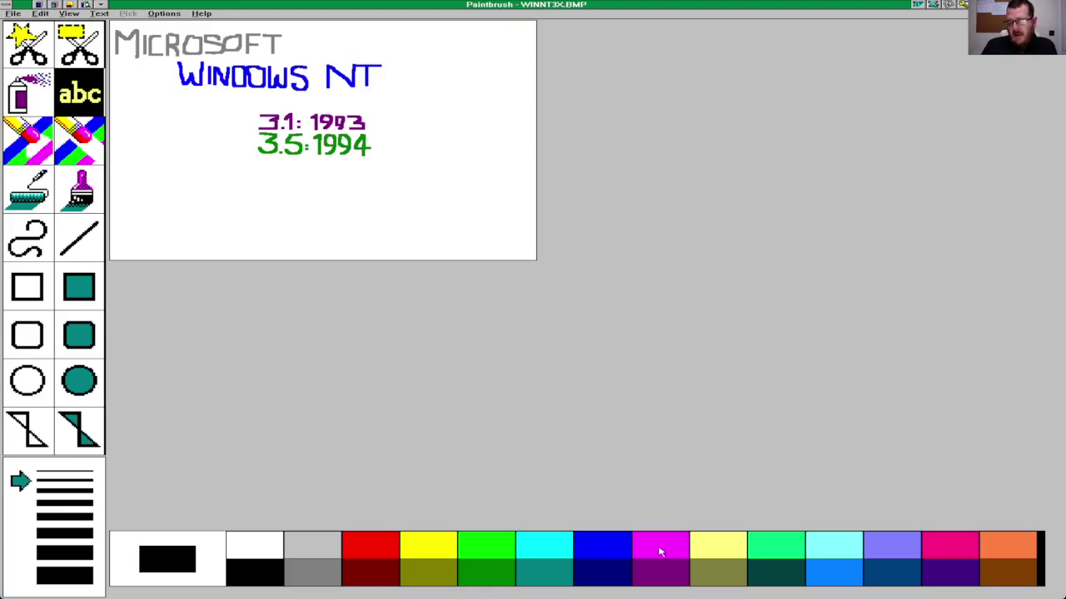
Step: Pick light green with a thicker brush and paint a 3.5 below 3.5: 1994, undoing the attempts
left_click(767, 552)
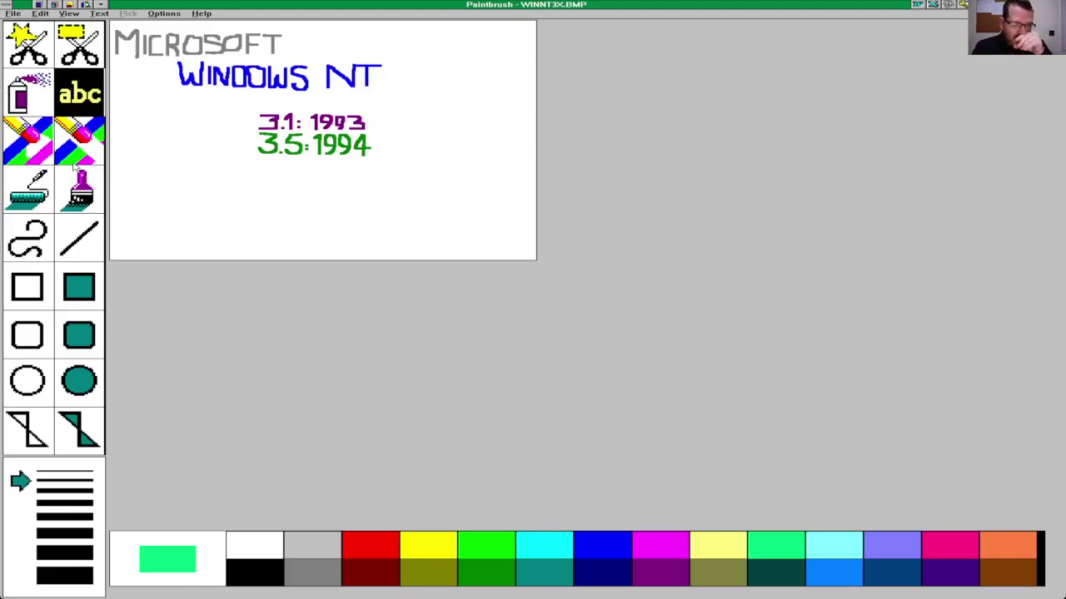
left_click(80, 188)
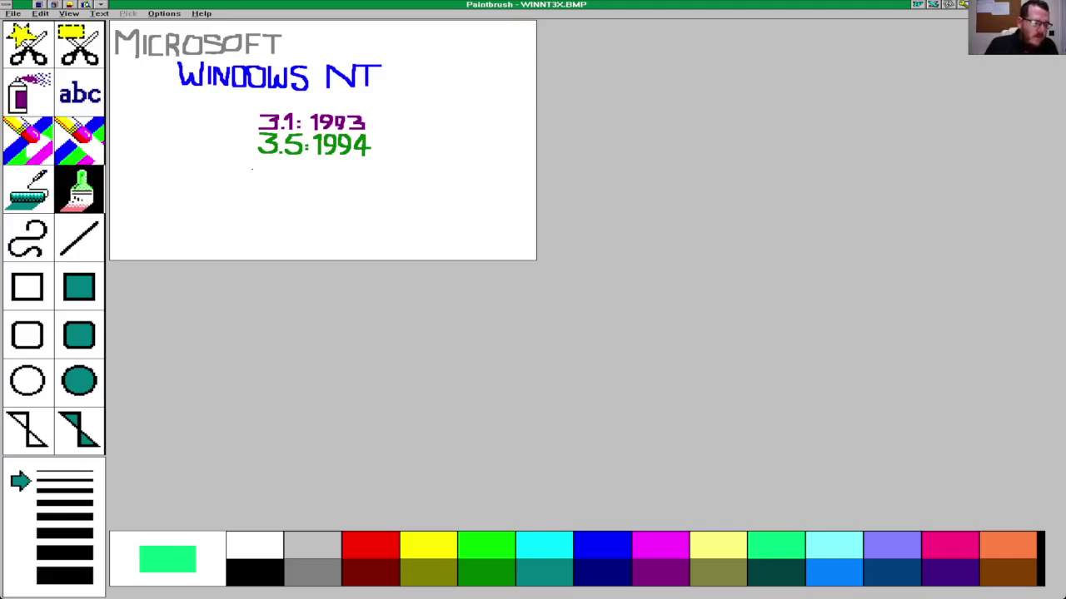
left_click(87, 516)
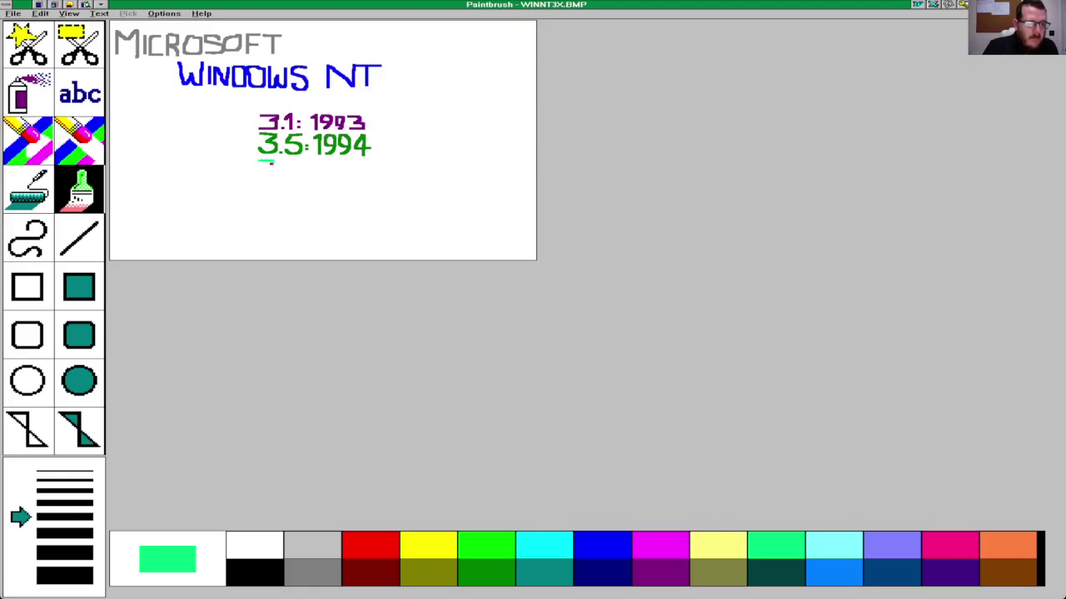
mouse_move(269, 168)
left_mouse_down()
mouse_move(274, 184)
mouse_move(259, 178)
left_mouse_up()
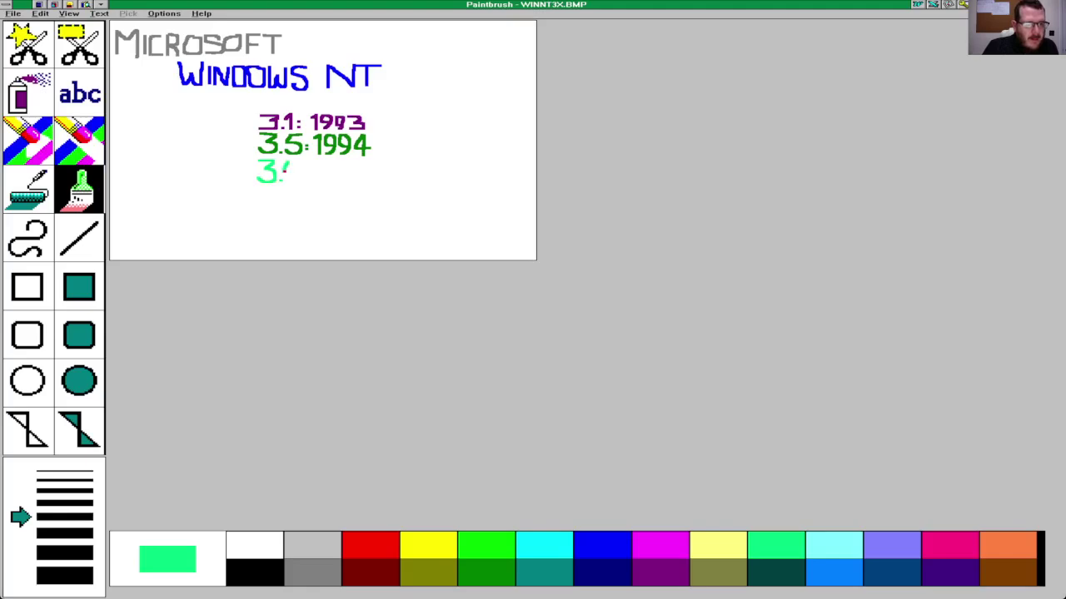
mouse_move(291, 170)
left_mouse_down()
mouse_move(301, 172)
mouse_move(291, 183)
left_mouse_up()
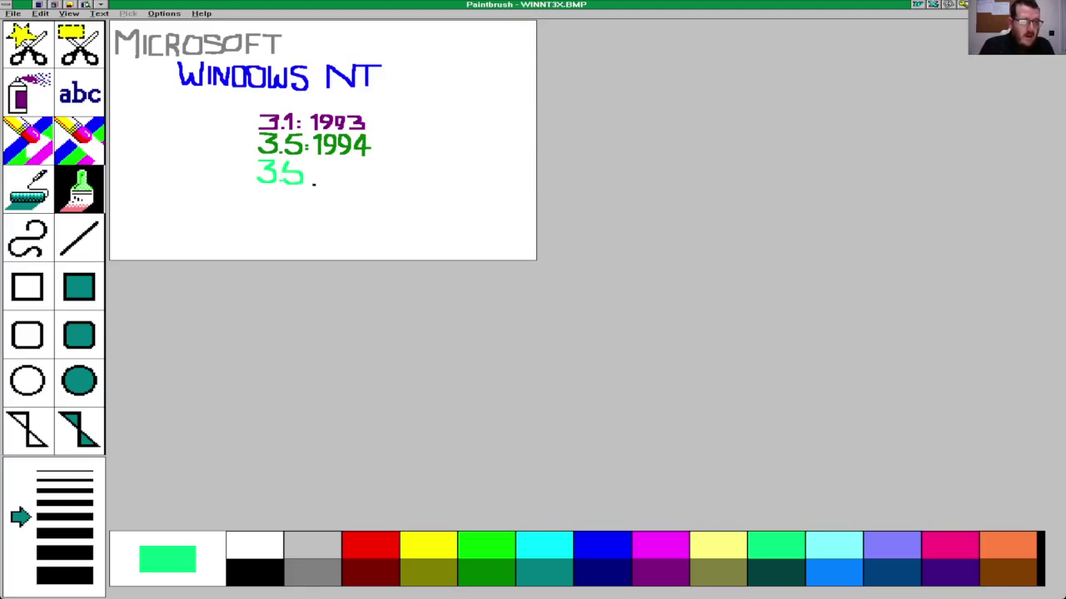
key("ctrl+z")
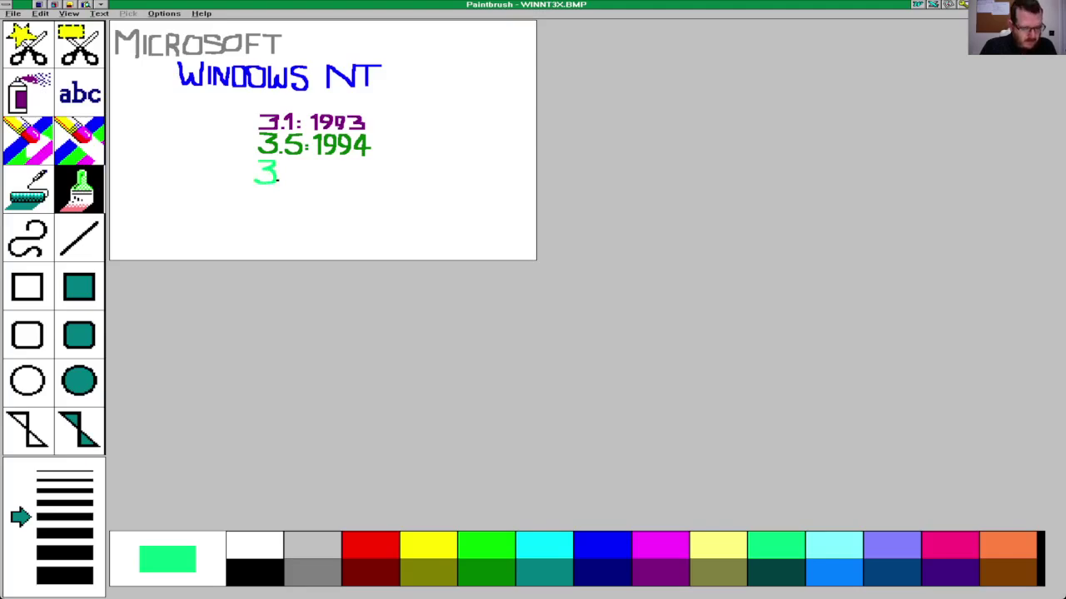
key("ctrl+z")
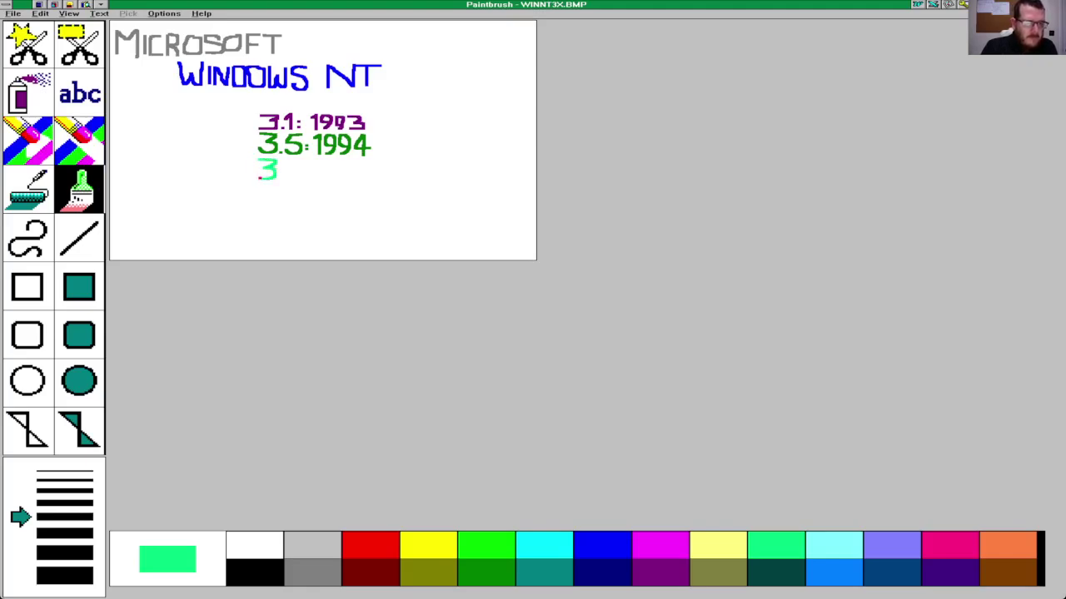
key("ctrl+z")
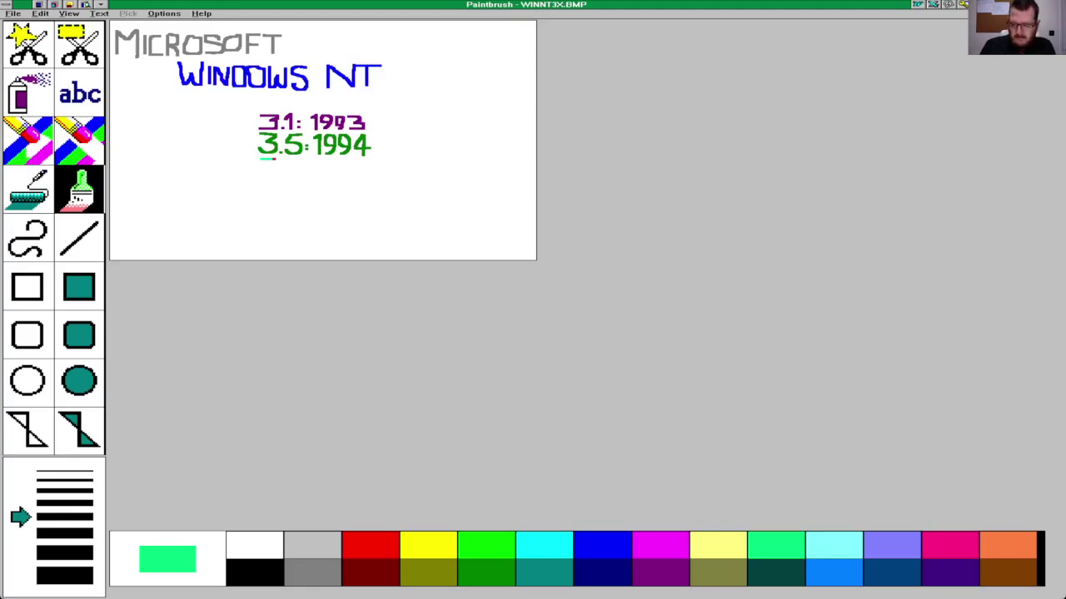
Step: Repaint the green 3.51 line, then undo the whole line
left_click_drag(261, 159, 276, 162)
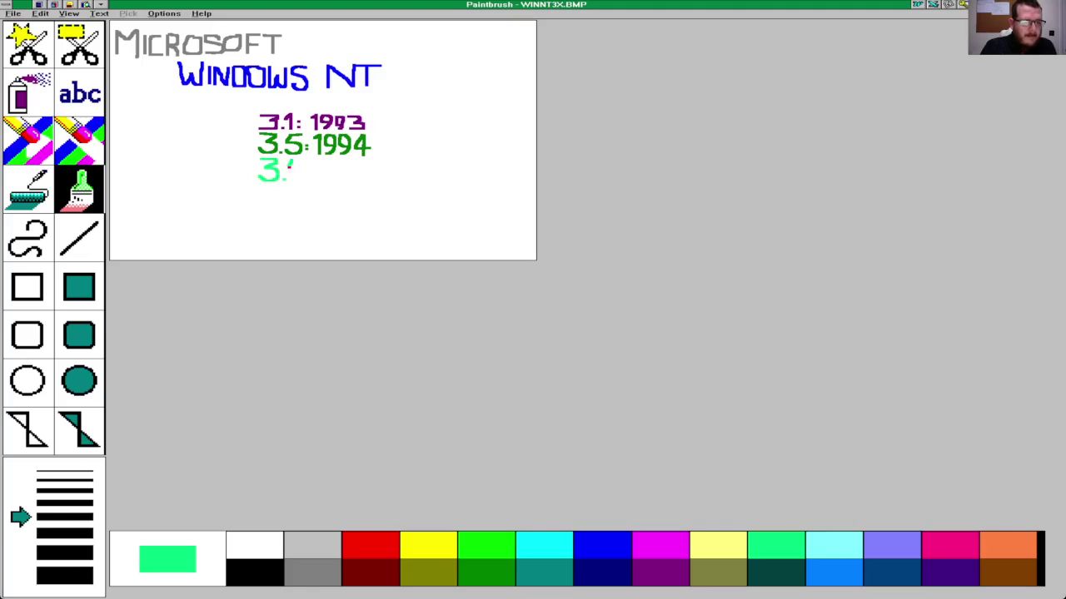
left_click_drag(301, 168, 291, 179)
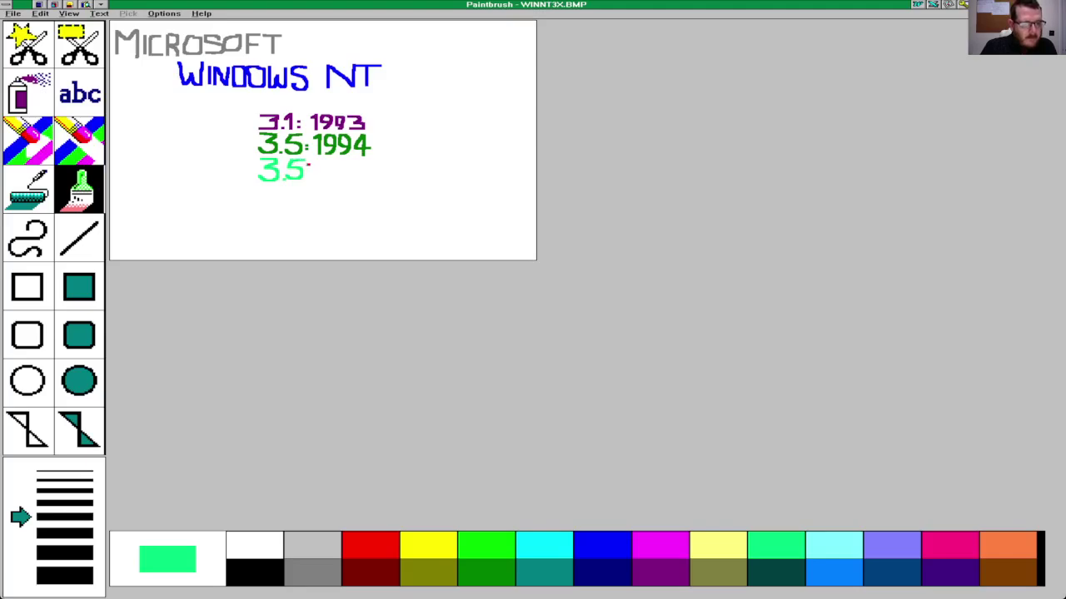
left_click_drag(309, 165, 314, 176)
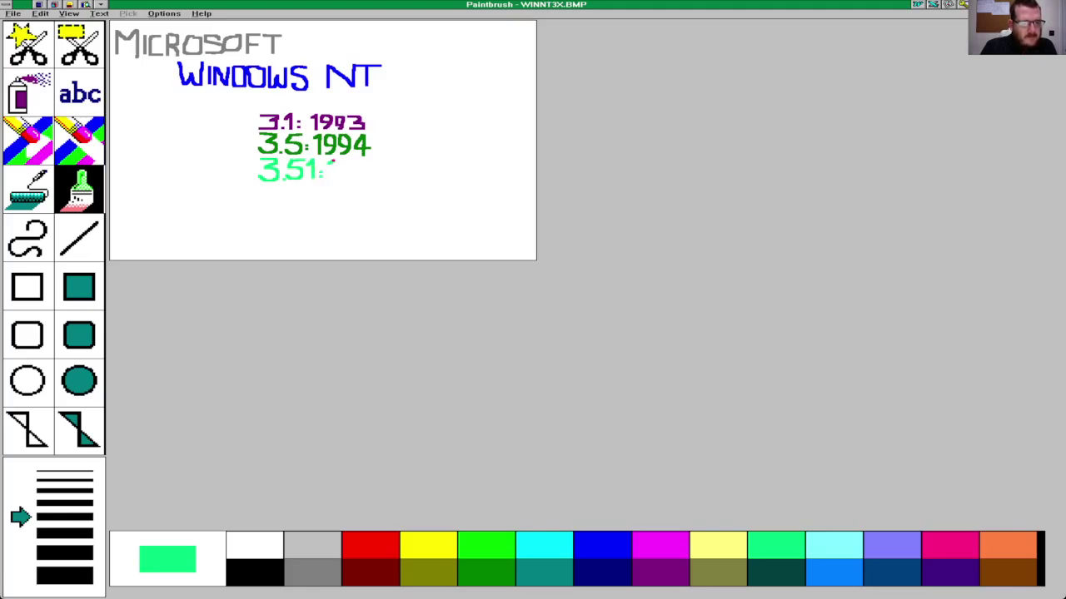
left_click_drag(332, 165, 336, 174)
key("ctrl+z")
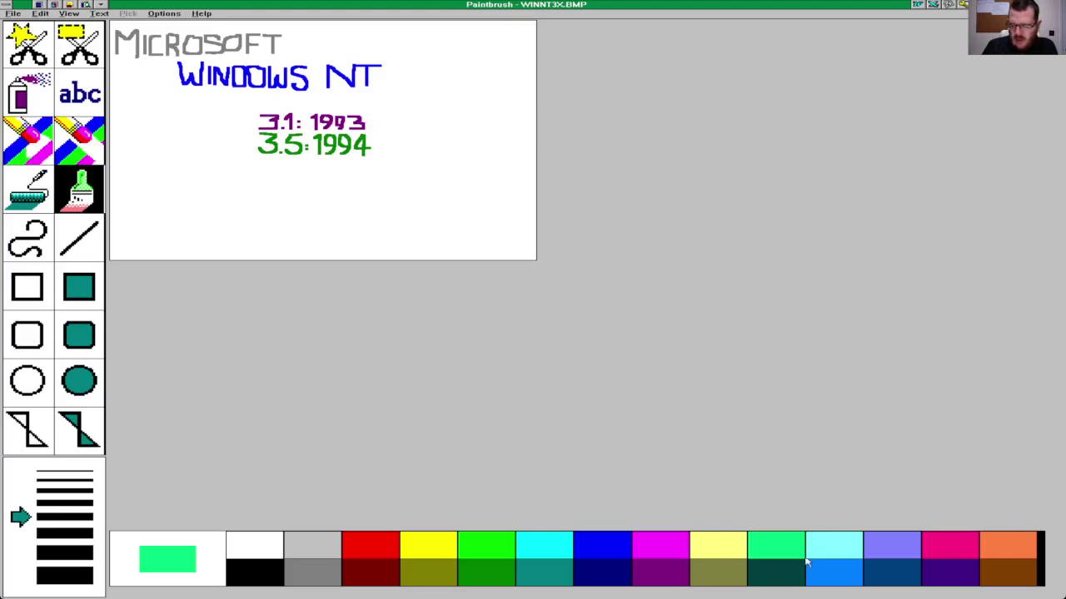
Step: Brush-paint 3.51:1995 in sky blue beneath the 3.5:1994 line
left_click(891, 574)
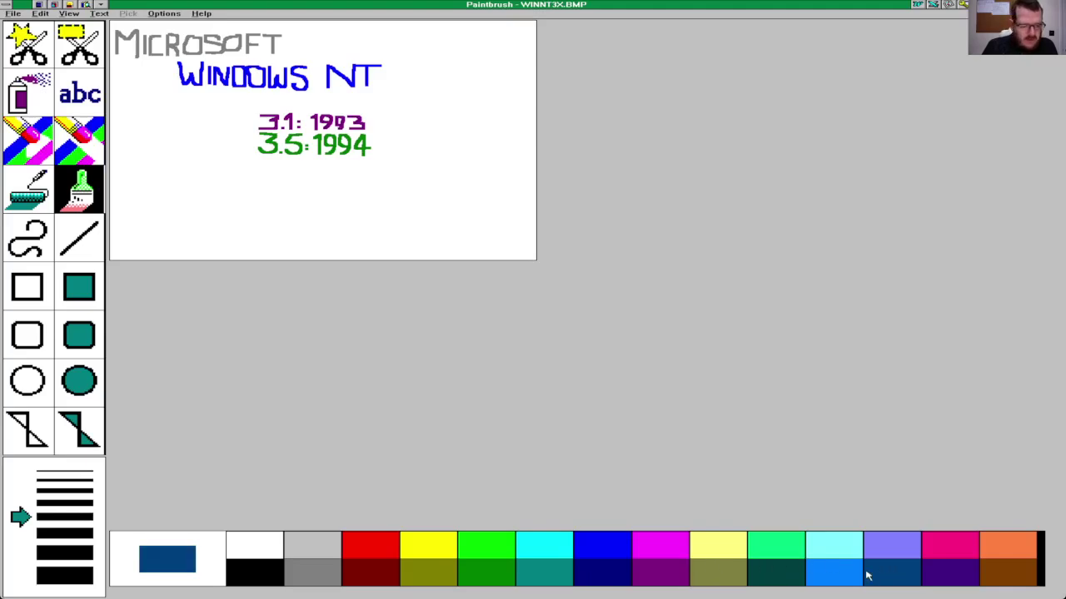
left_click(857, 576)
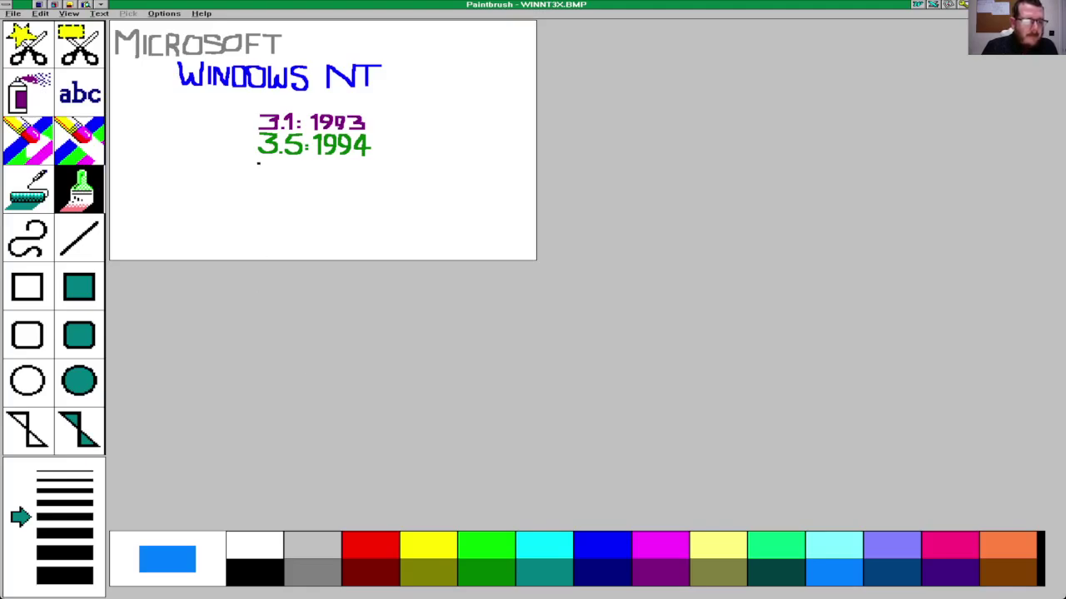
mouse_move(260, 160)
left_mouse_down()
mouse_move(272, 161)
mouse_move(278, 180)
mouse_move(258, 177)
left_mouse_up()
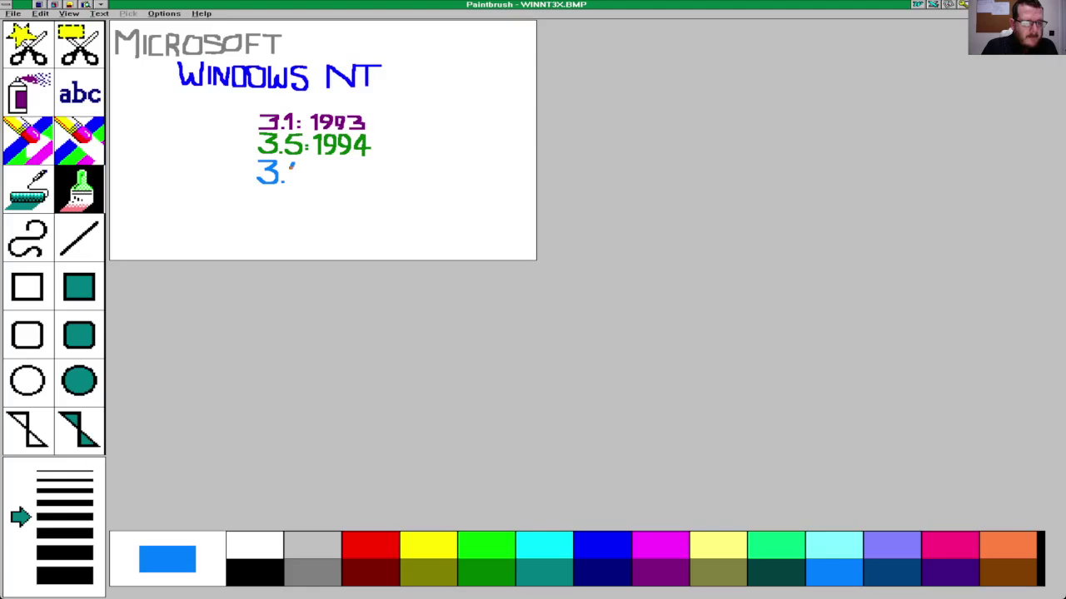
mouse_move(293, 171)
left_mouse_down()
mouse_move(303, 179)
mouse_move(287, 182)
left_mouse_up()
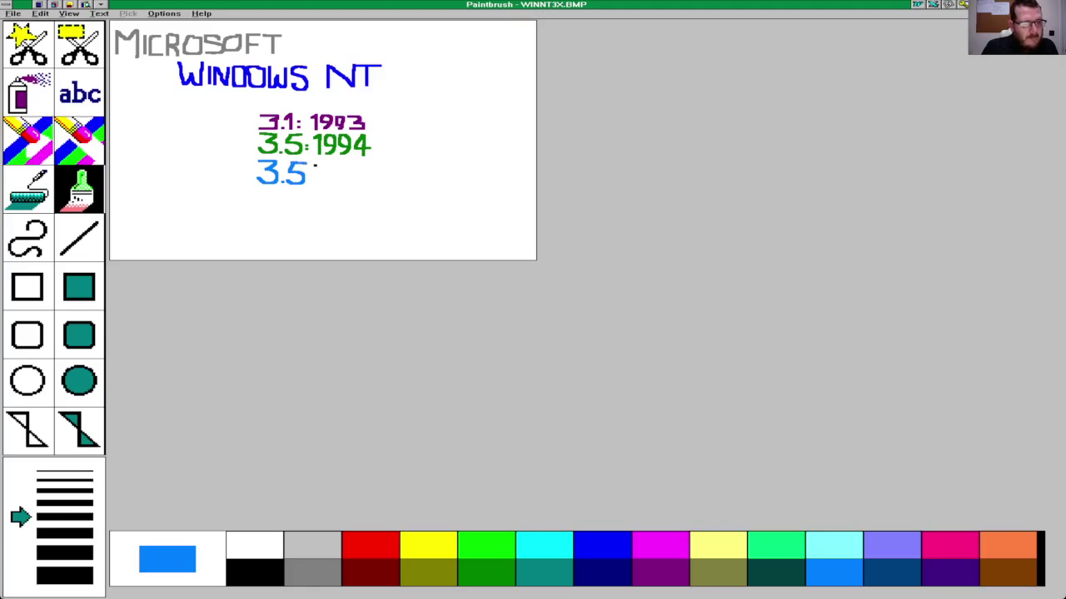
left_click(313, 165)
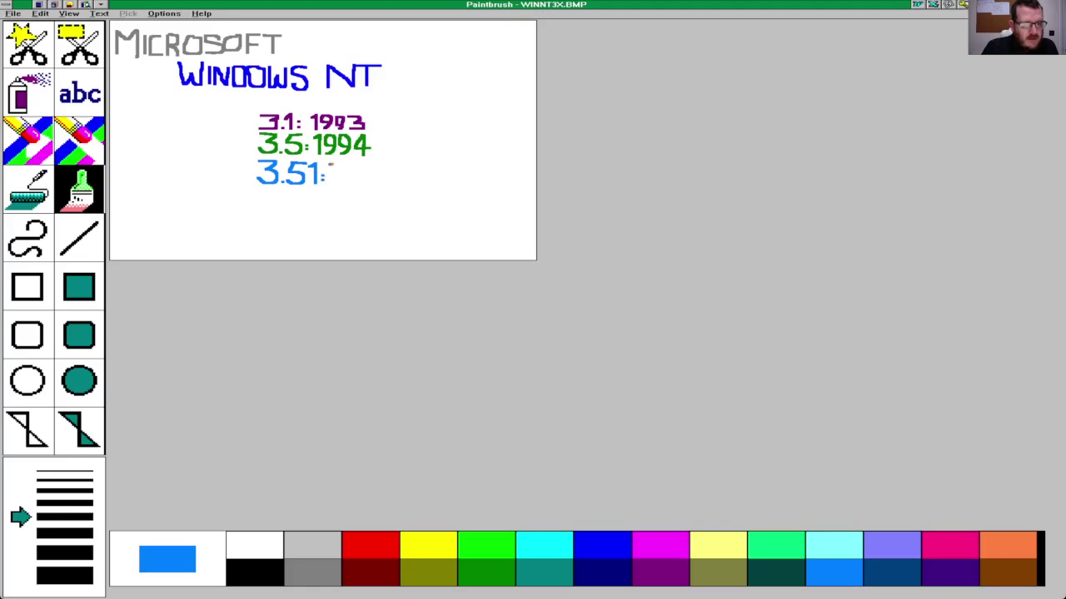
mouse_move(332, 164)
left_mouse_down()
mouse_move(336, 177)
mouse_move(351, 178)
mouse_move(348, 164)
mouse_move(353, 172)
left_mouse_up()
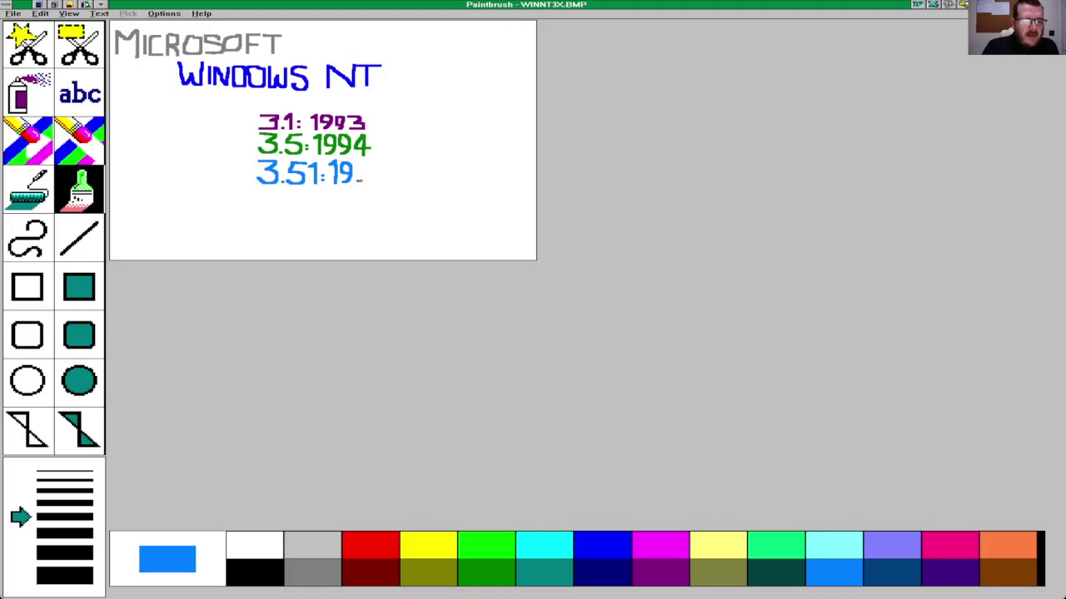
mouse_move(360, 179)
left_mouse_down()
mouse_move(358, 161)
mouse_move(360, 172)
left_mouse_up()
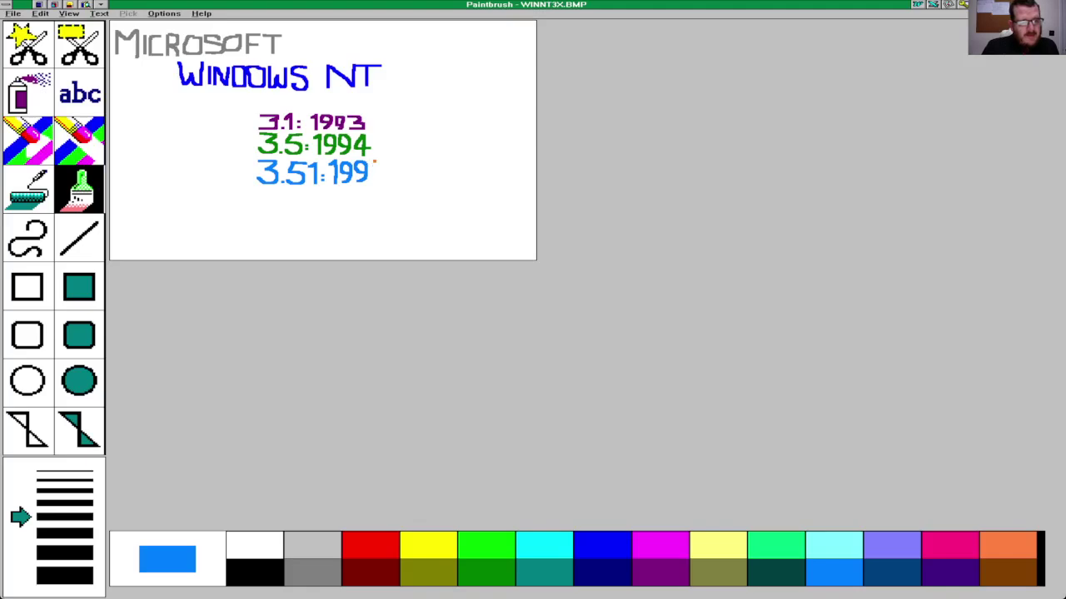
left_click_drag(374, 164, 373, 168)
left_click_drag(386, 175, 376, 181)
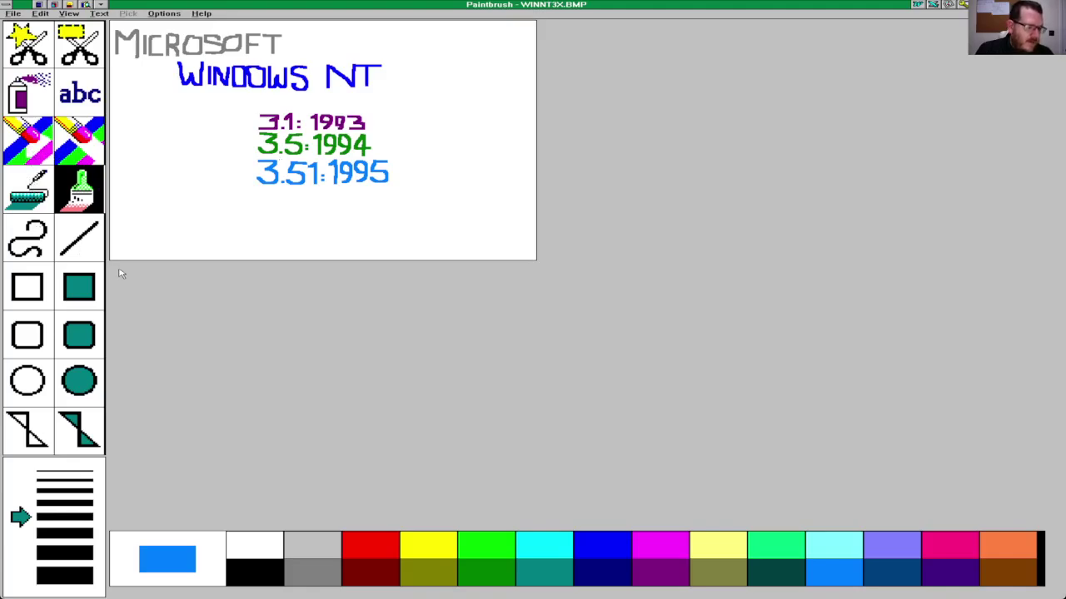
Step: Draw a filled blue square, a blue rounded outline behind it, and a black-filled rounded box inside
left_click(84, 284)
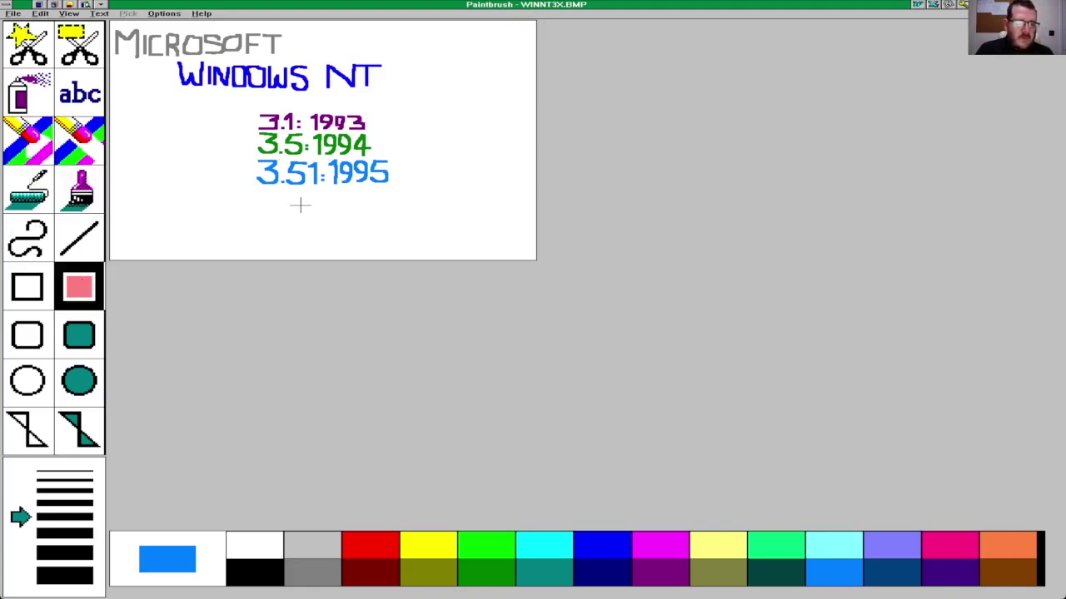
left_click_drag(419, 143, 524, 230)
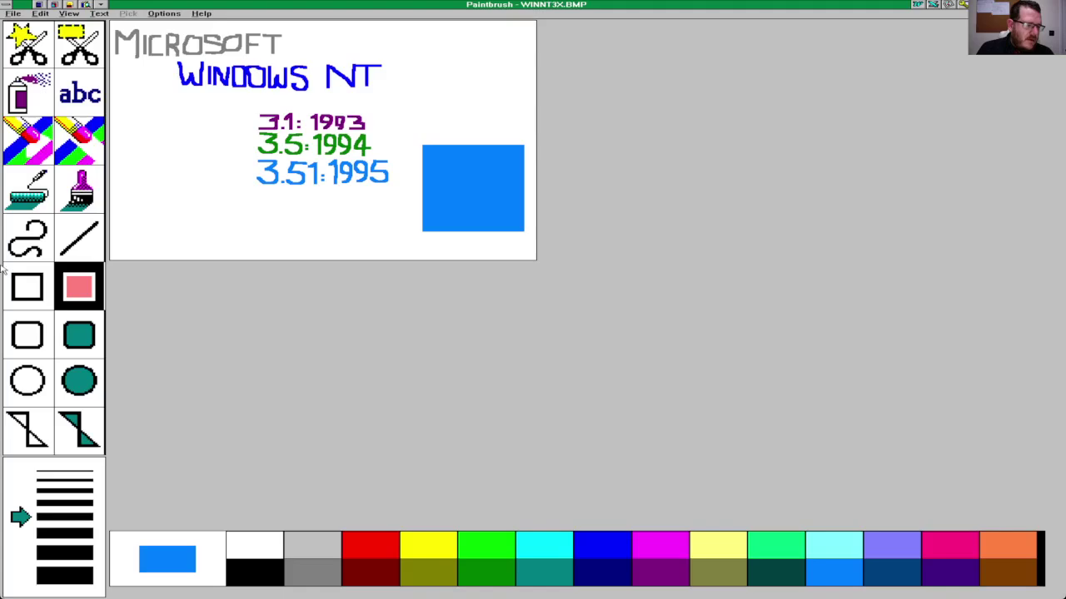
left_click(30, 323)
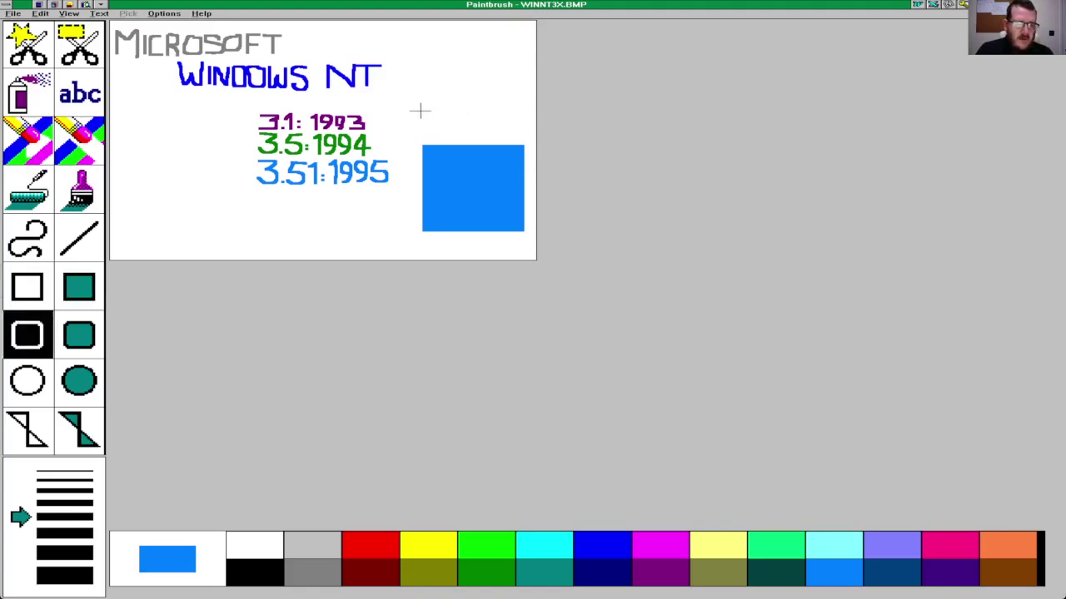
left_click_drag(405, 109, 483, 191)
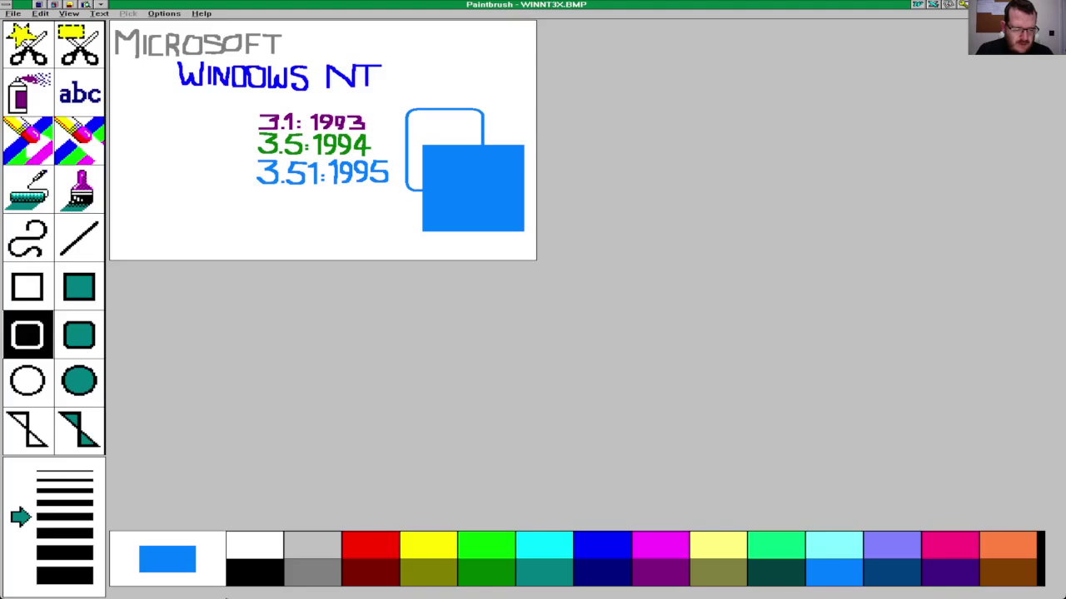
left_click(237, 580)
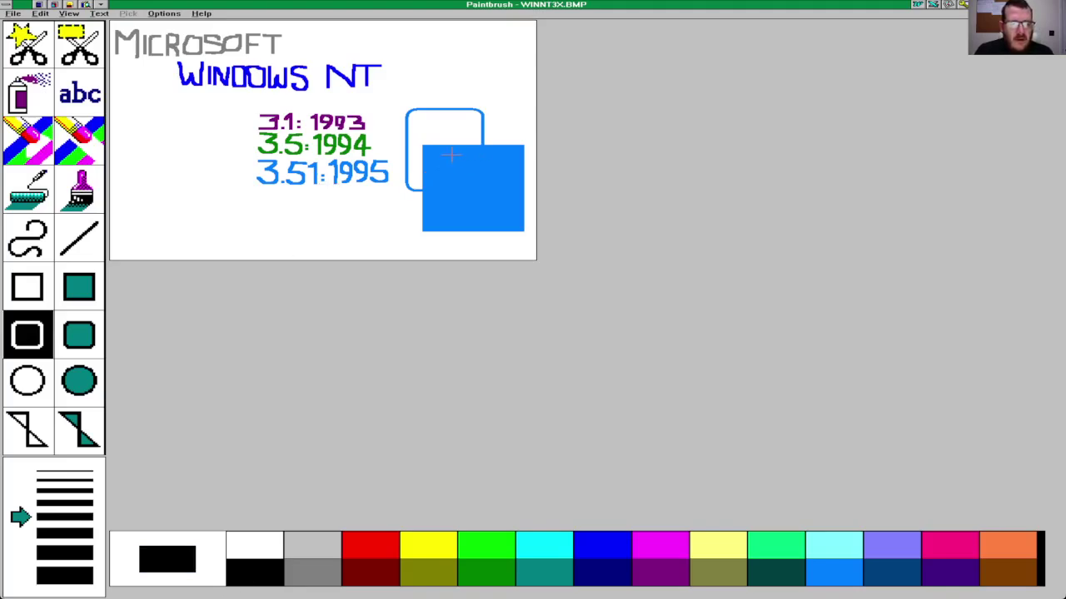
left_click_drag(433, 154, 515, 223)
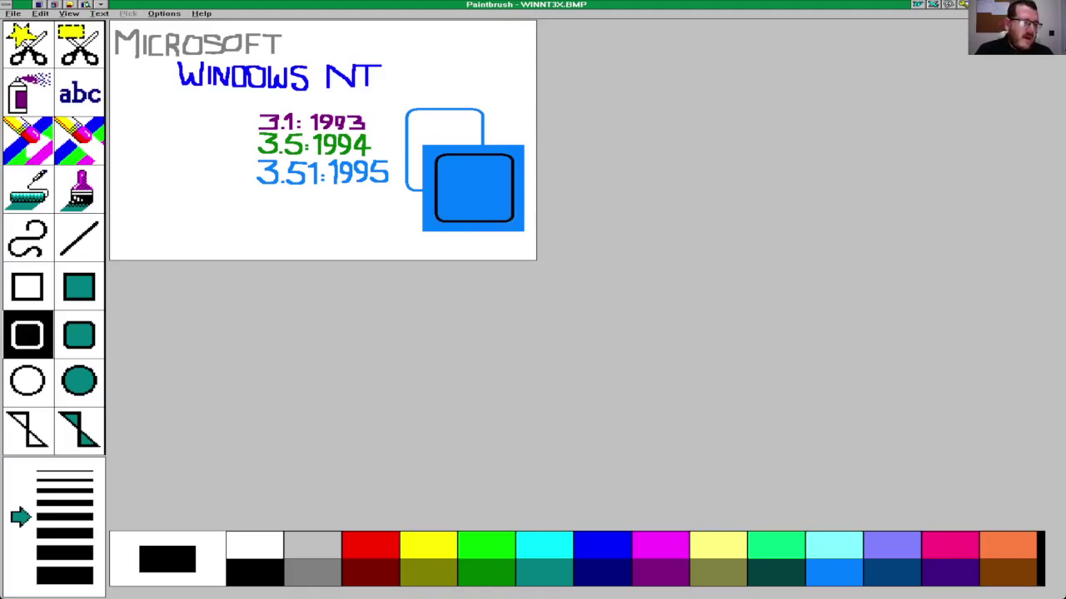
left_click(31, 208)
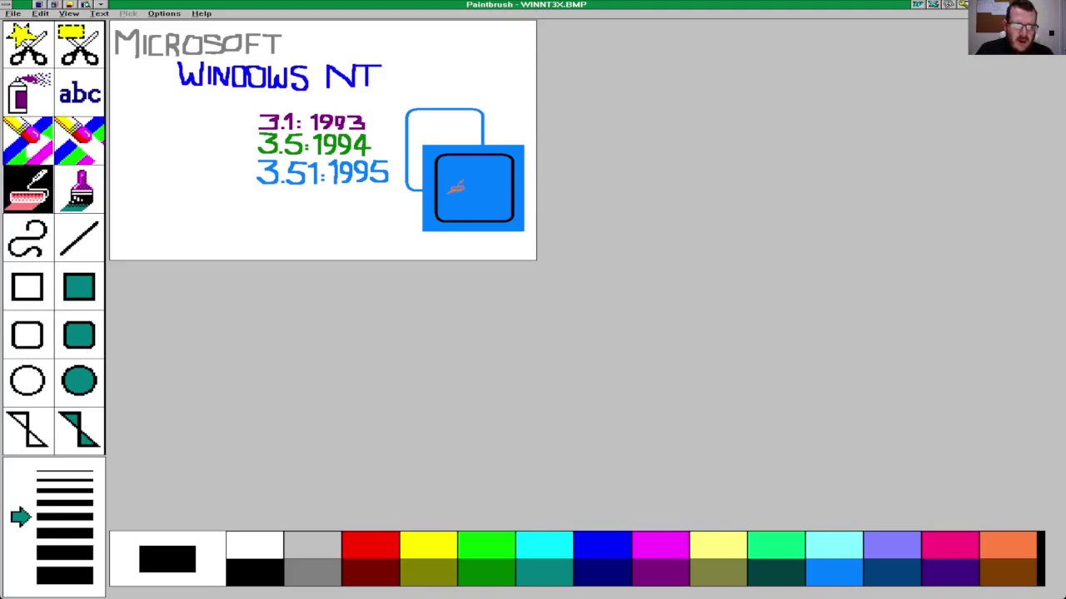
left_click(455, 188)
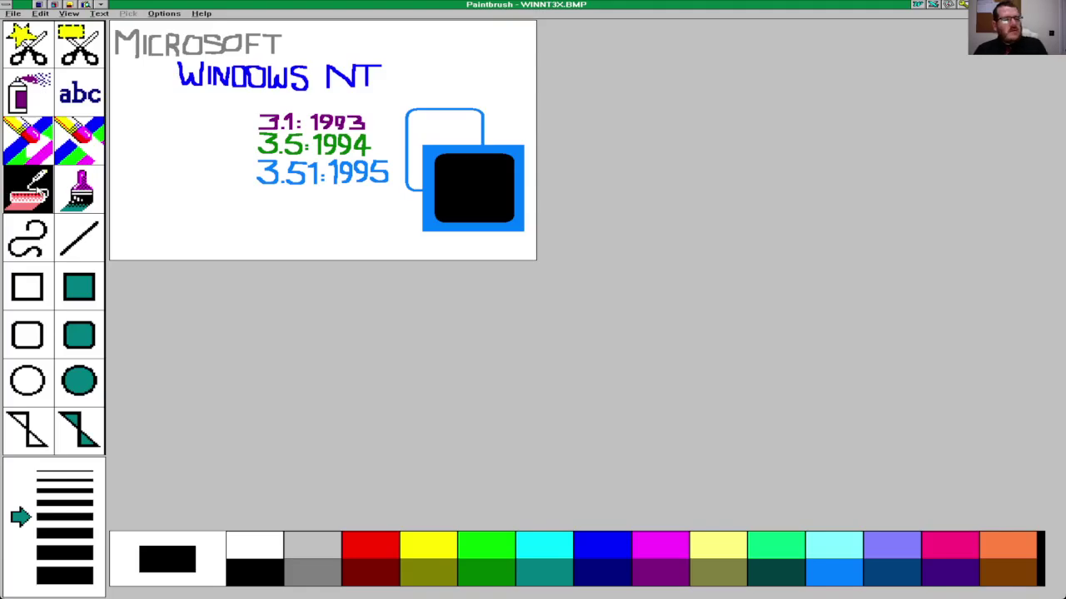
left_click(79, 197)
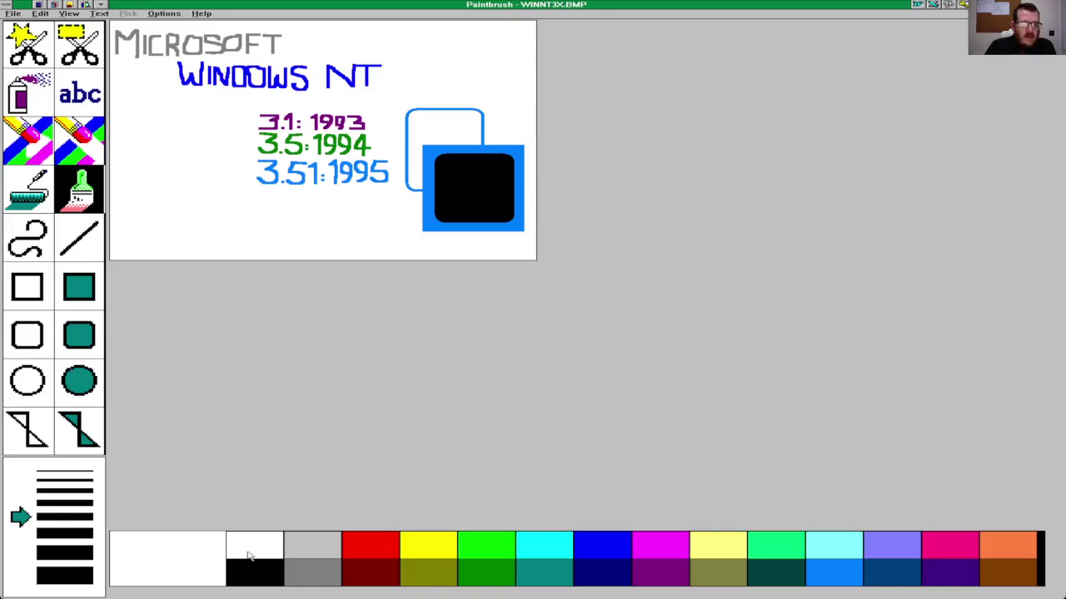
Step: Brush white '3.51' above 'NT' inside the black rounded square
left_click(248, 557)
left_click(438, 174)
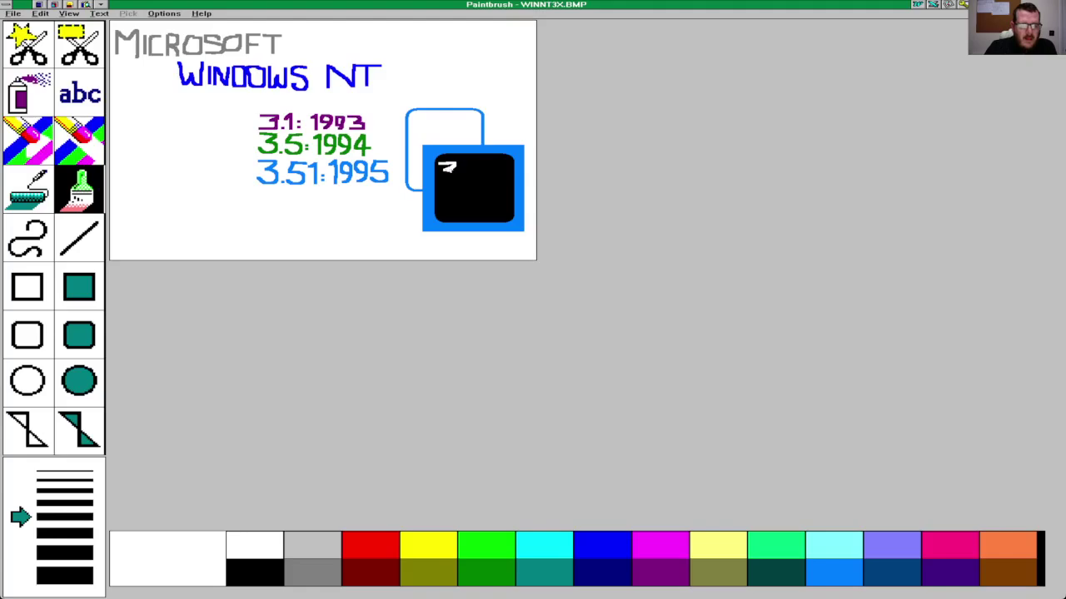
left_click_drag(456, 170, 449, 176)
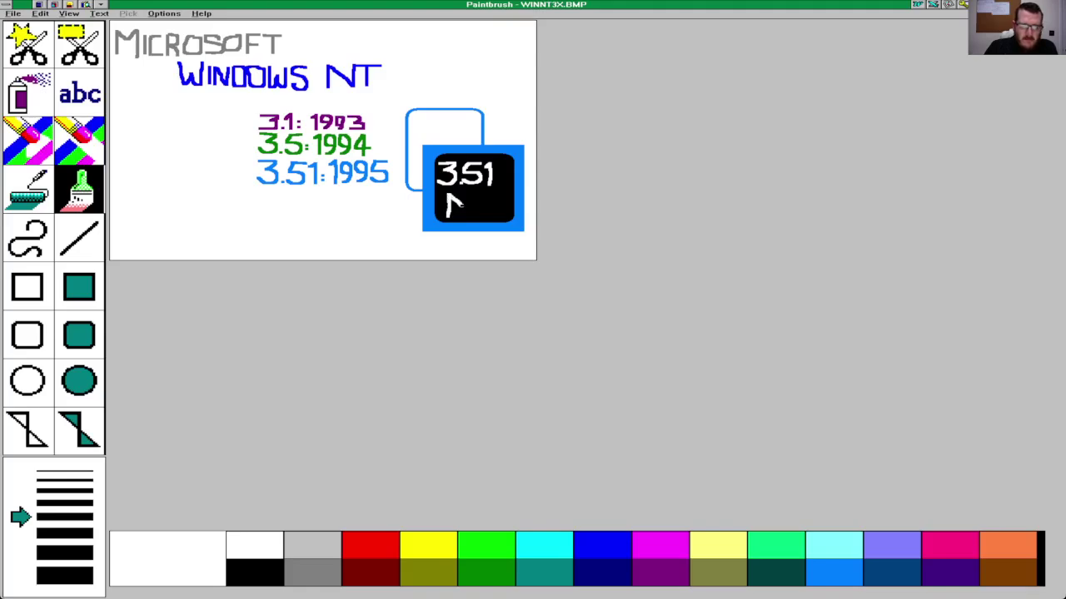
left_click_drag(468, 215, 468, 194)
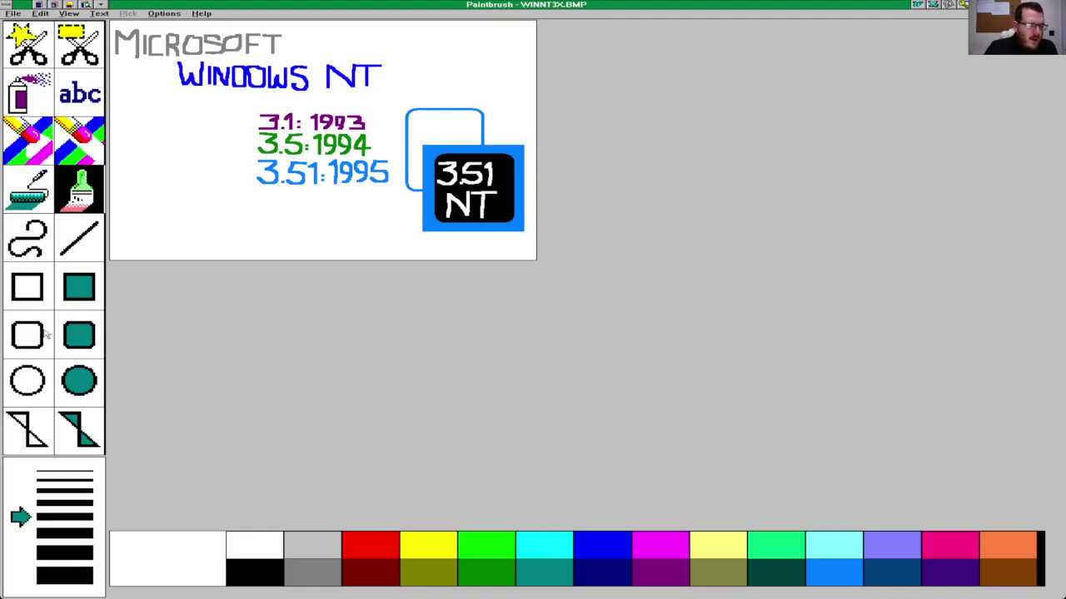
left_click(78, 369)
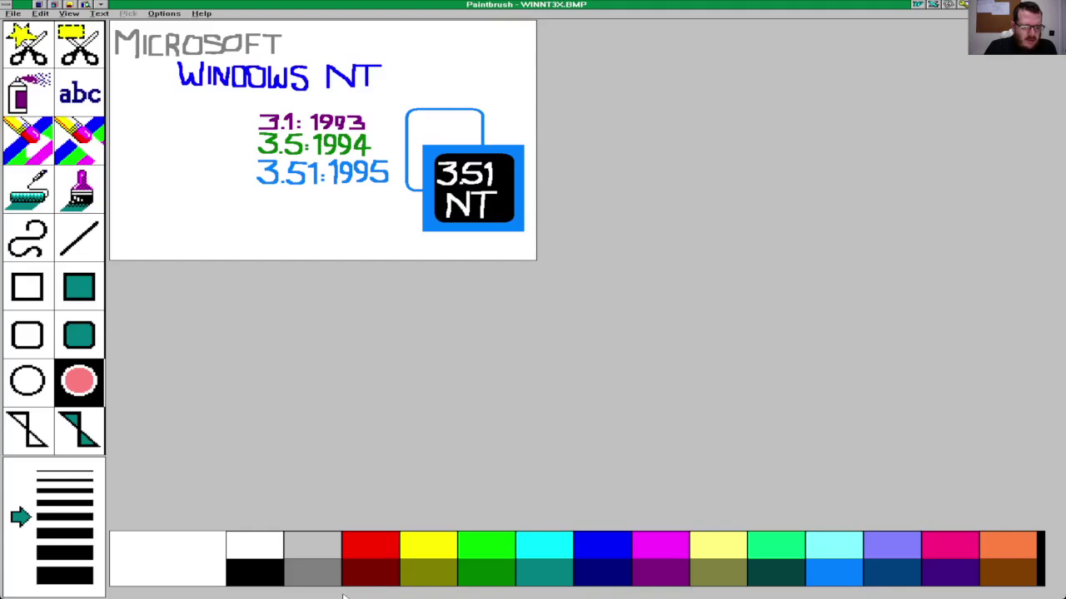
Step: Draw a filled dark red circle at the canvas left with a yellow circle inside it
left_click(287, 586)
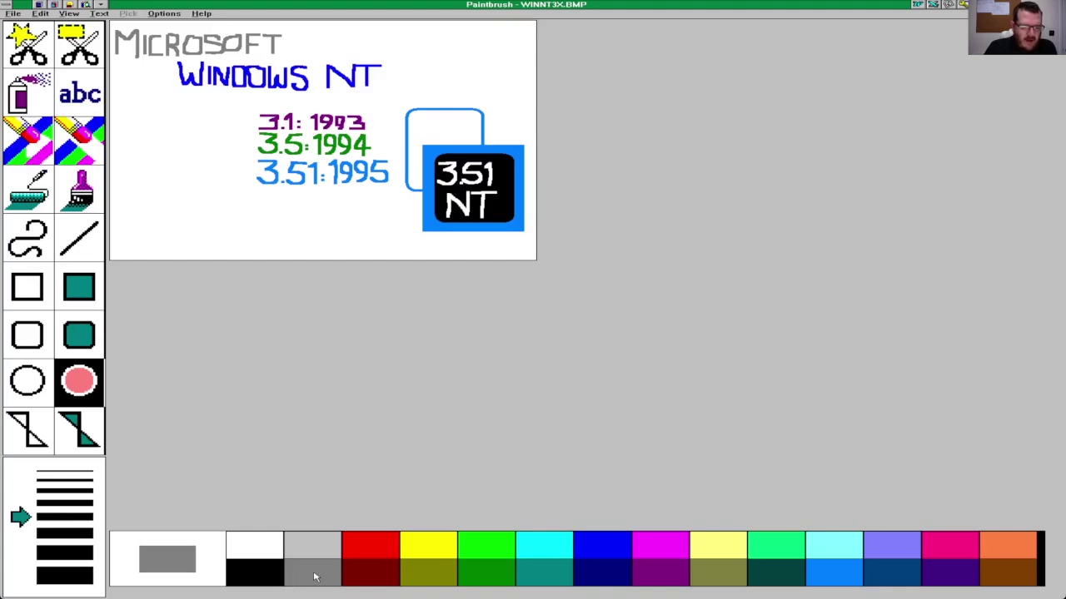
left_click(377, 577)
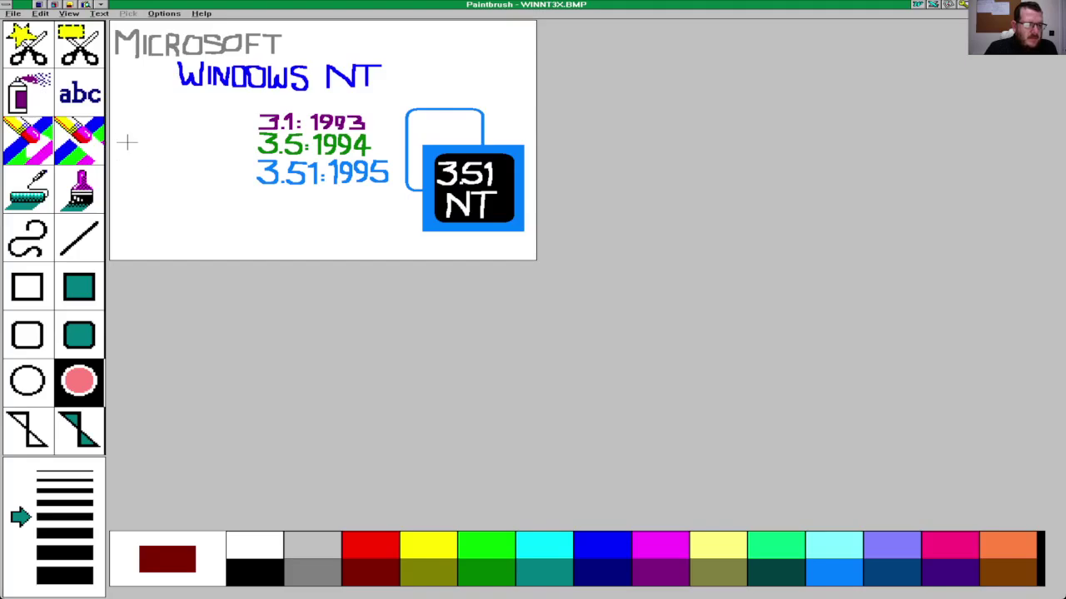
left_click_drag(129, 148, 237, 247)
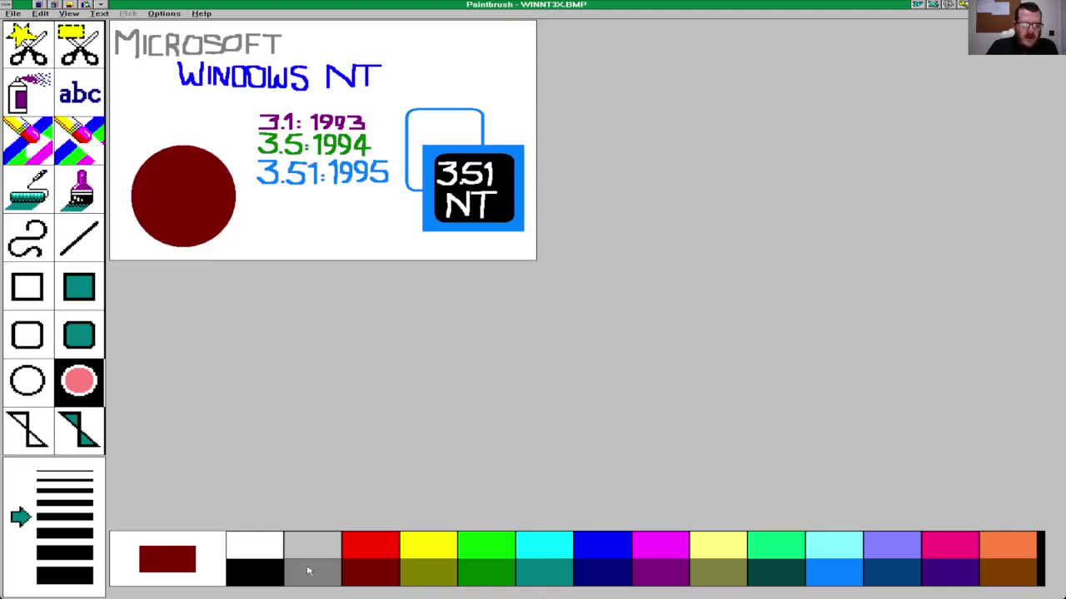
left_click(442, 547)
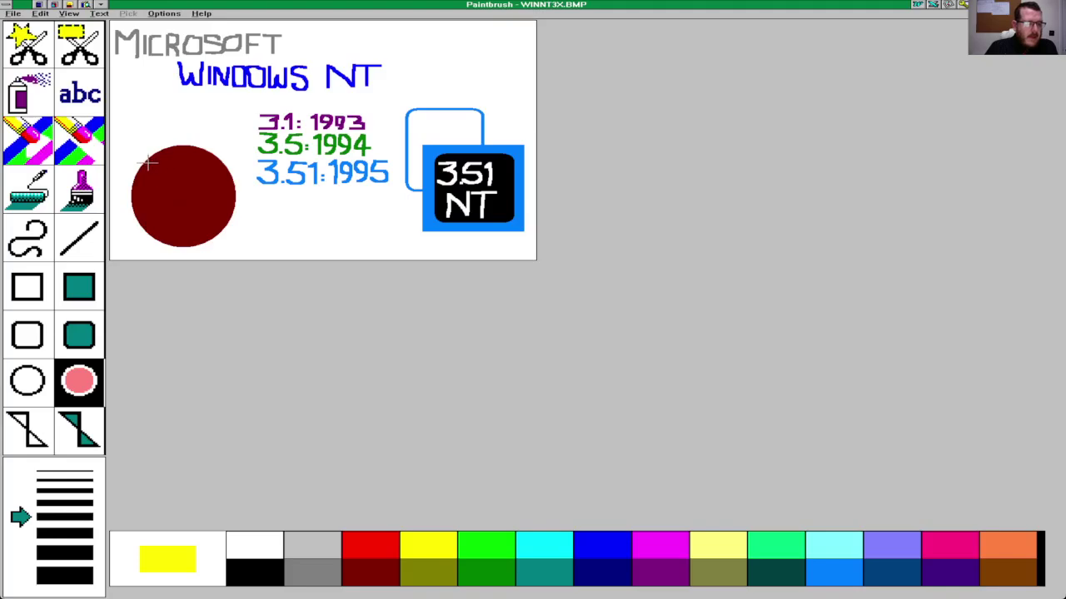
left_click_drag(153, 165, 231, 242)
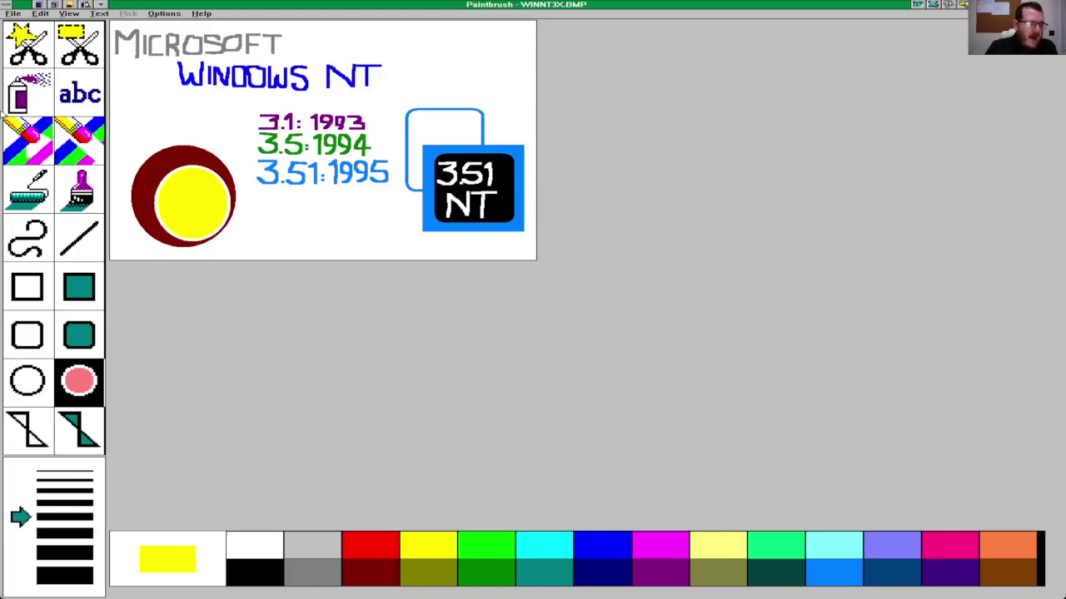
Step: Paint the smiley's face in black on the yellow circle, undoing and redrawing a curved mouth
left_click(98, 205)
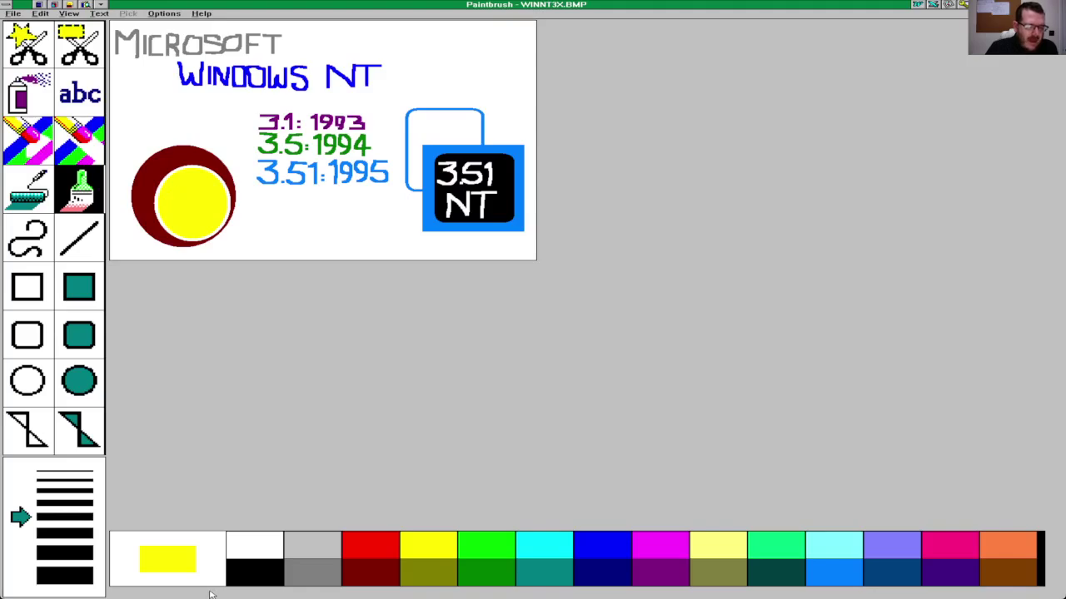
left_click(233, 581)
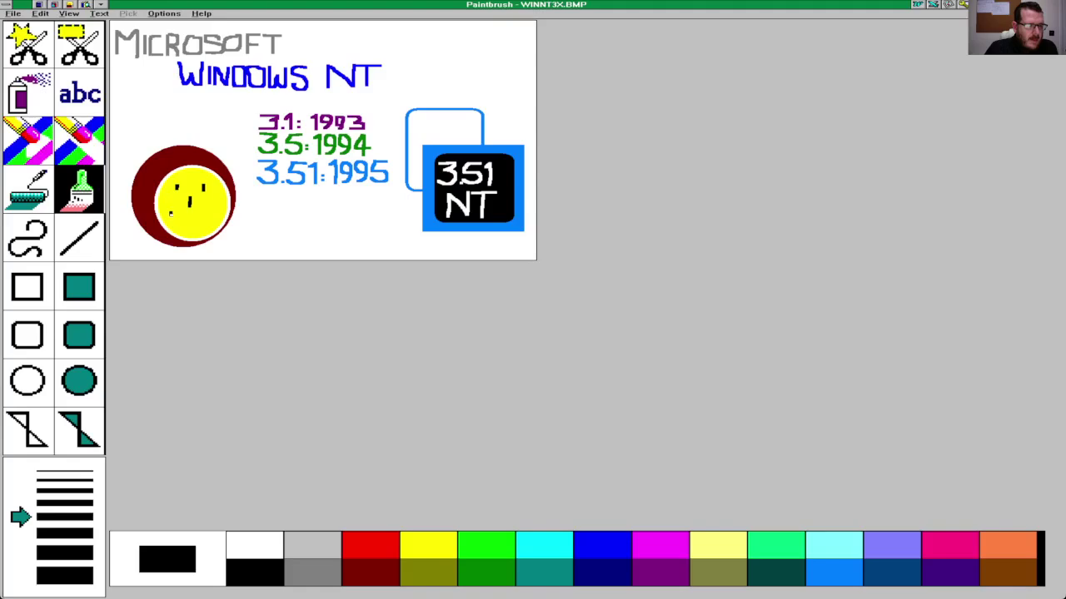
left_click_drag(173, 218, 223, 213)
key("ctrl+z")
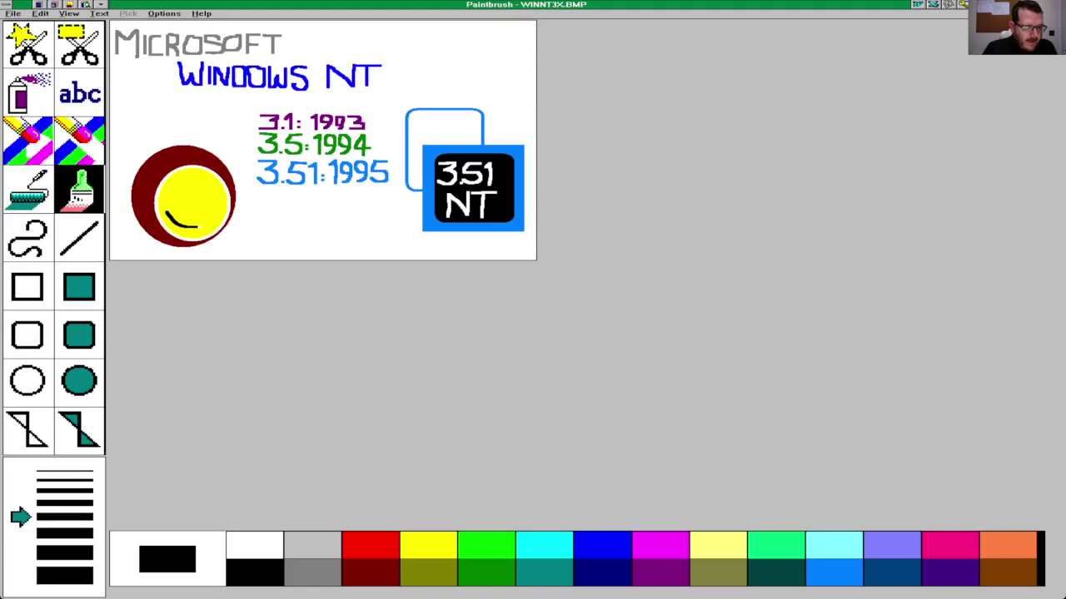
left_click_drag(204, 224, 218, 213)
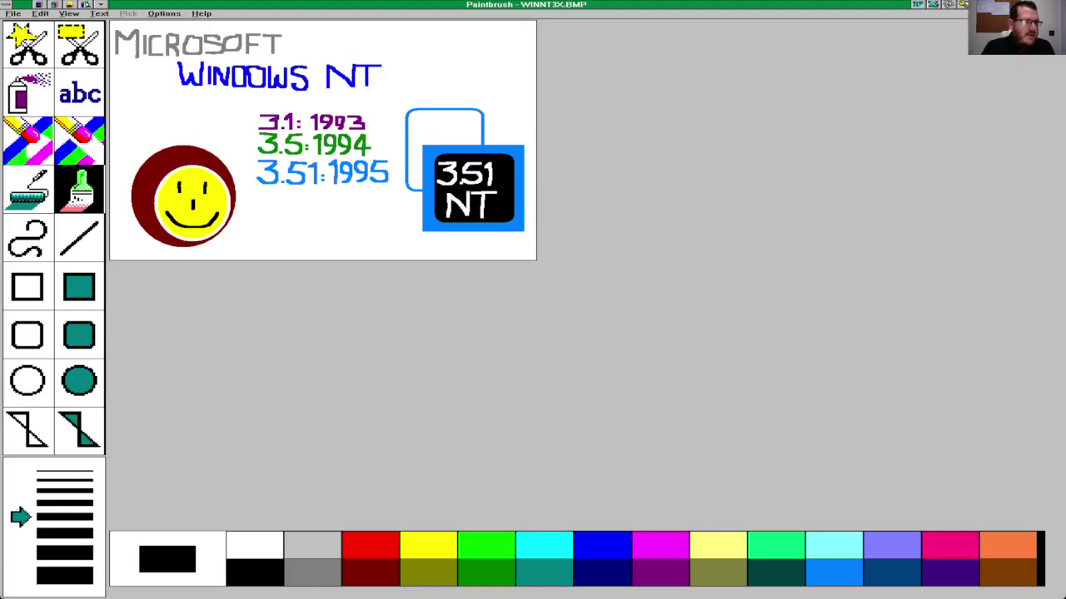
Step: Exit Paintbrush, then bring File Manager forward and exit it from its File menu
left_click(13, 14)
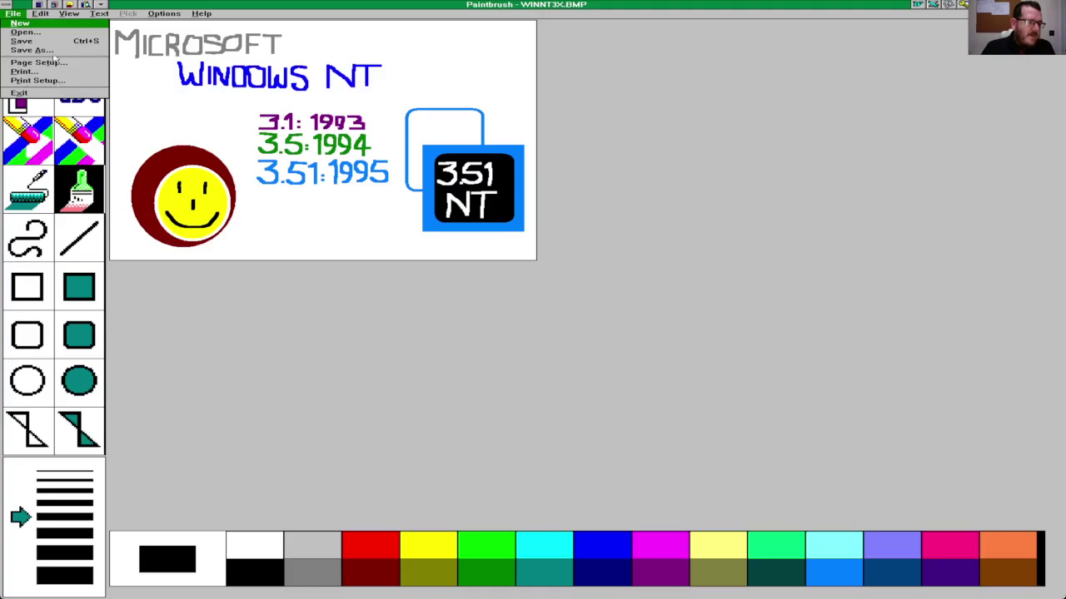
left_click(20, 94)
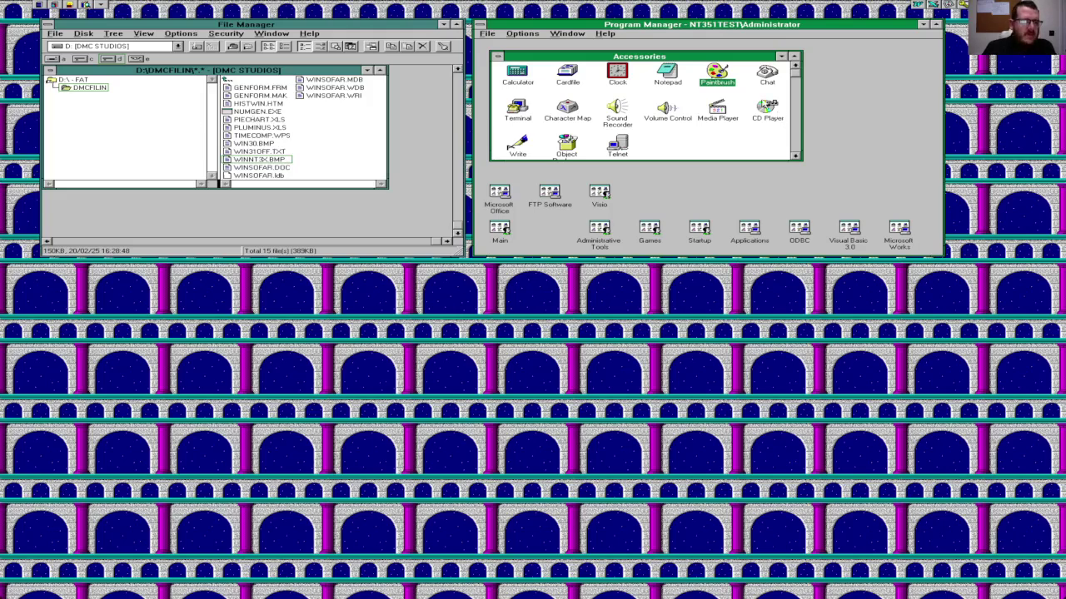
left_click(90, 45)
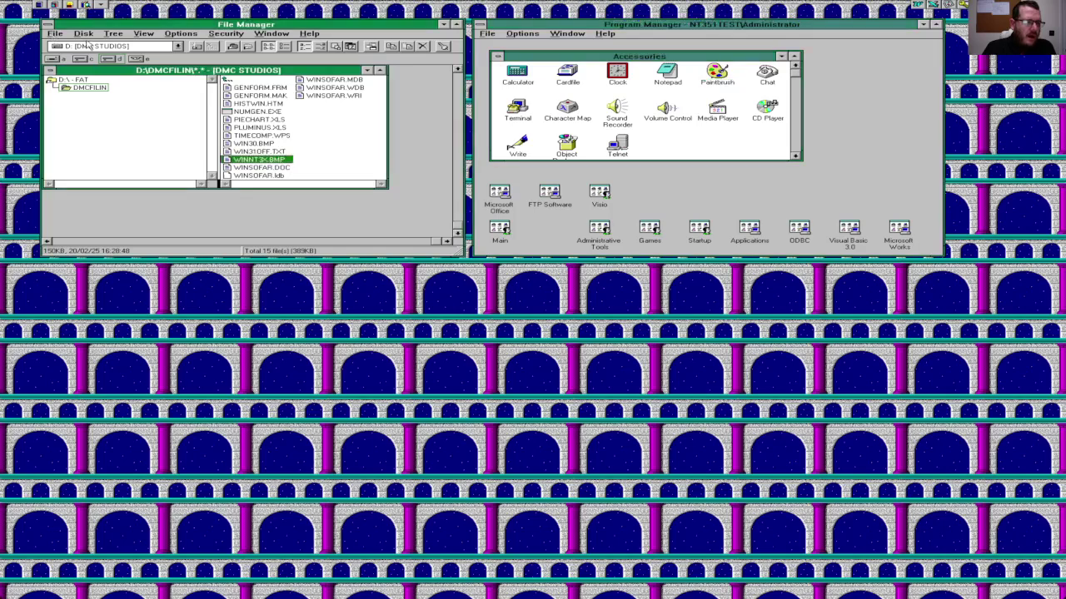
left_click(55, 33)
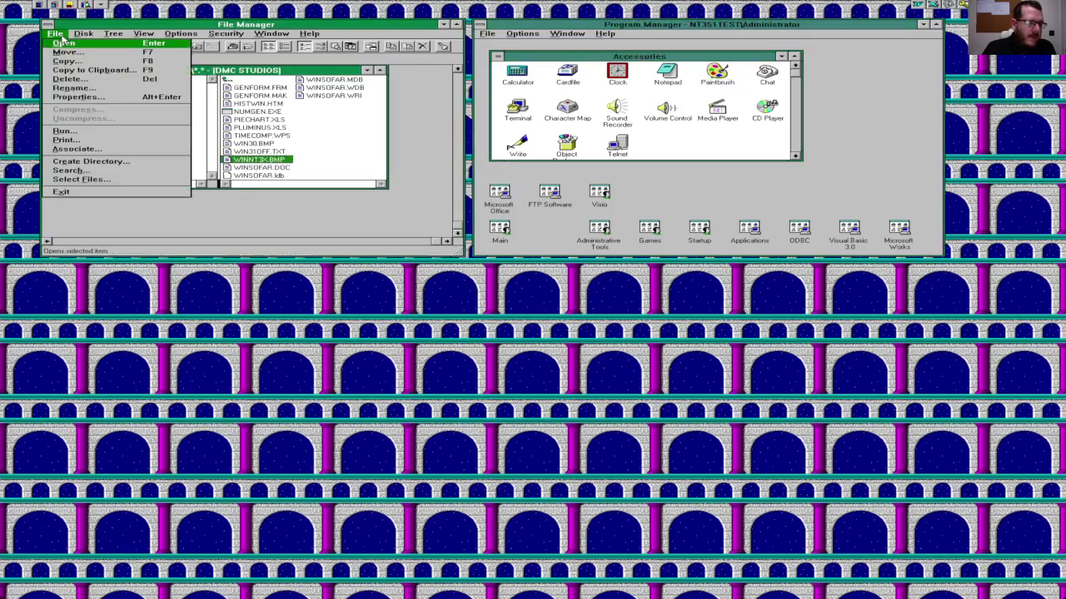
left_click(98, 193)
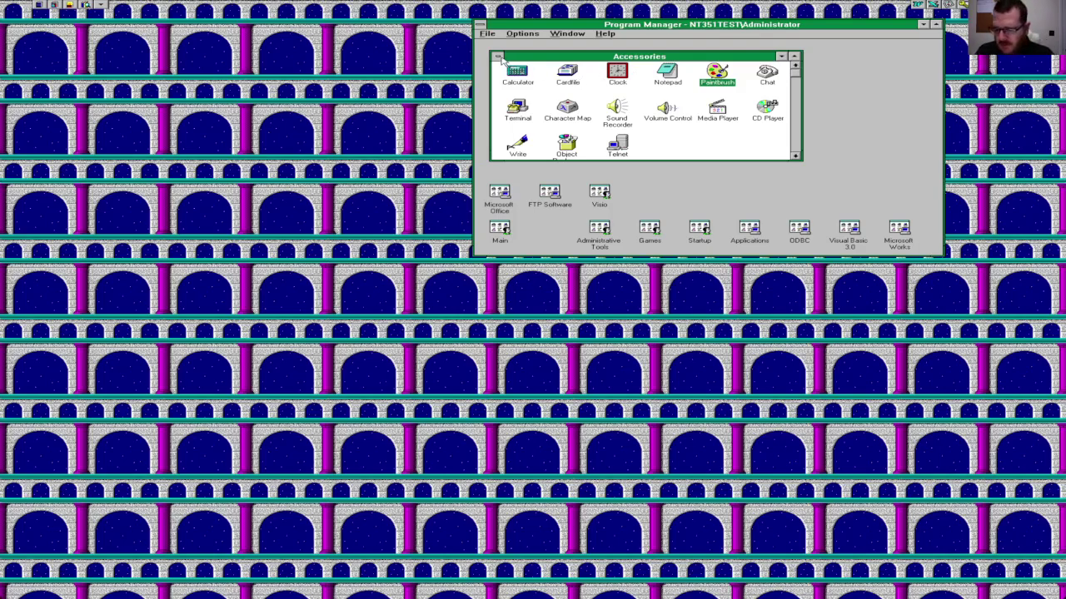
Step: Close the Accessories group, open the Games group and launch Minesweeper
left_click(500, 57)
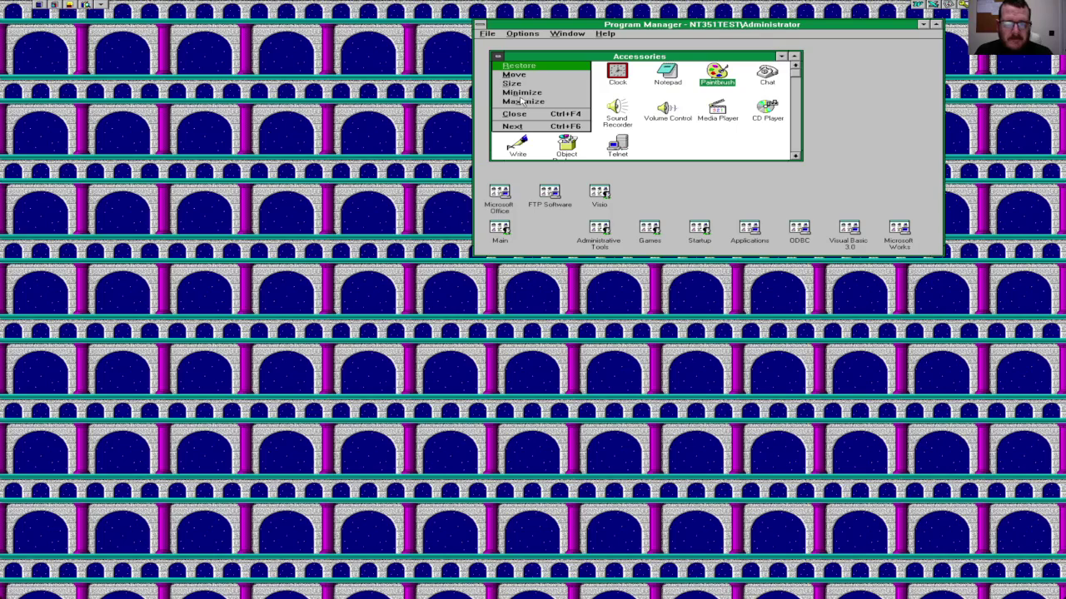
left_click(534, 128)
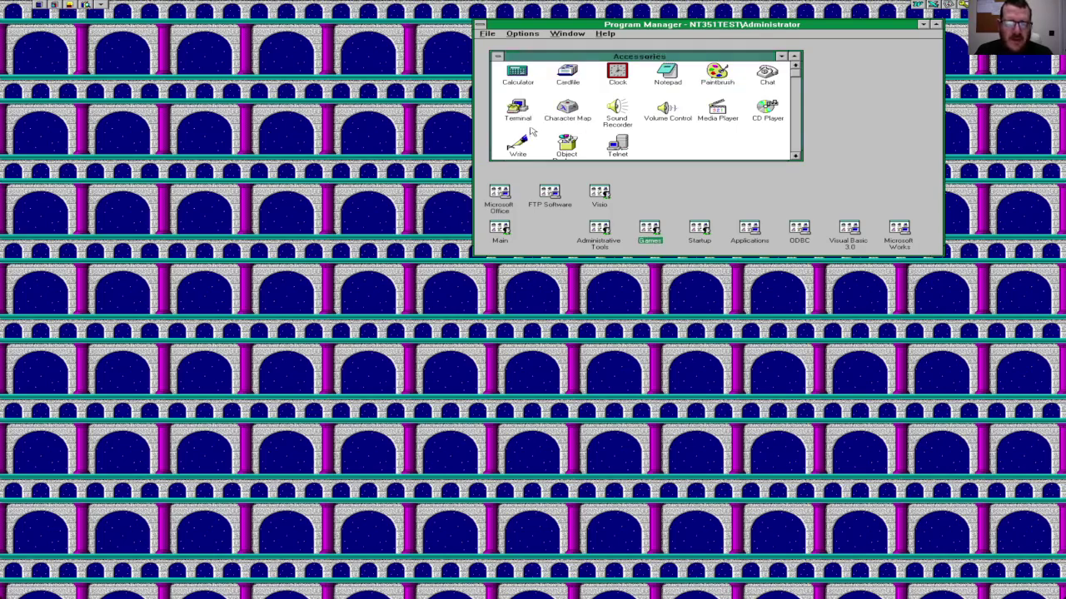
left_click(497, 57)
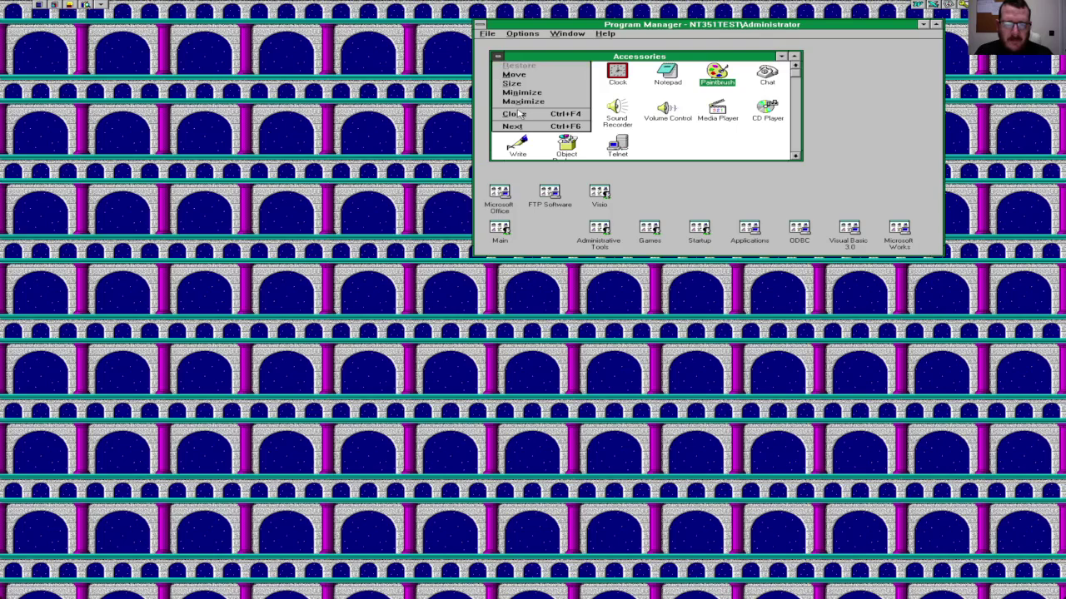
left_click(516, 113)
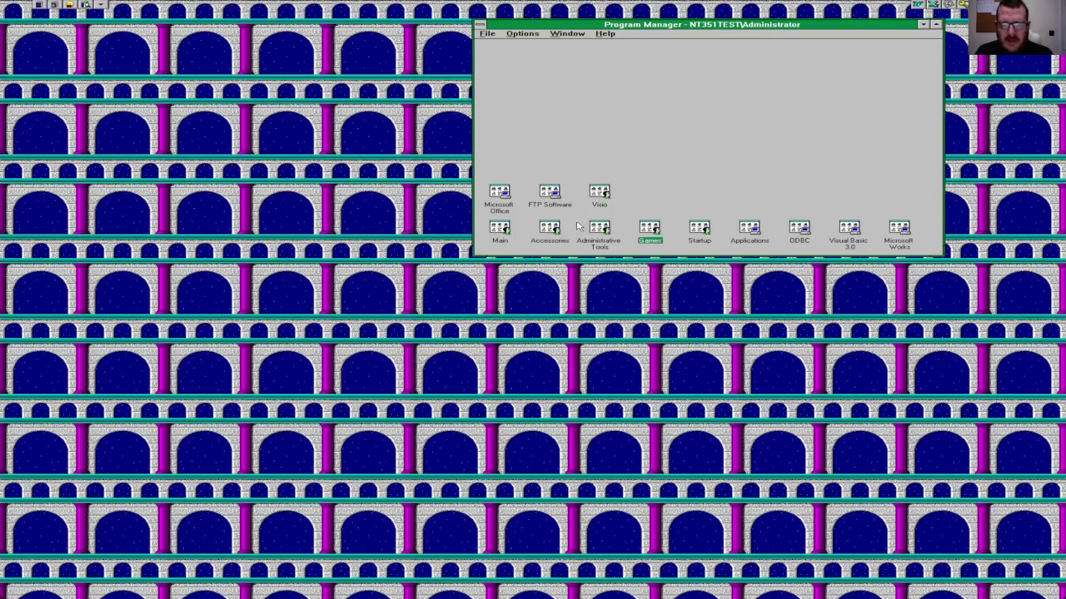
double_click(653, 230)
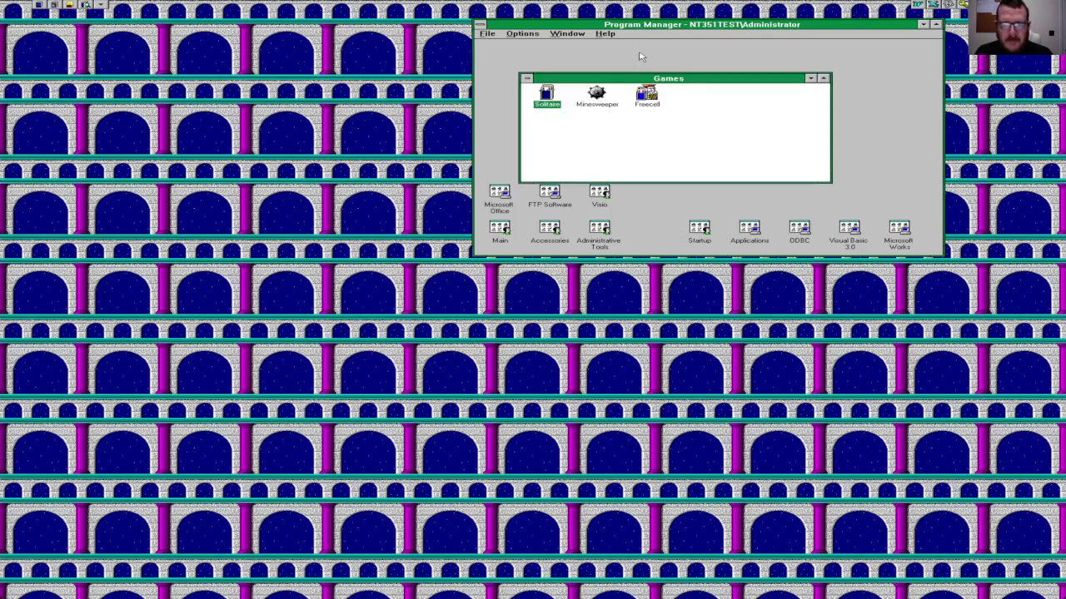
left_click(646, 97)
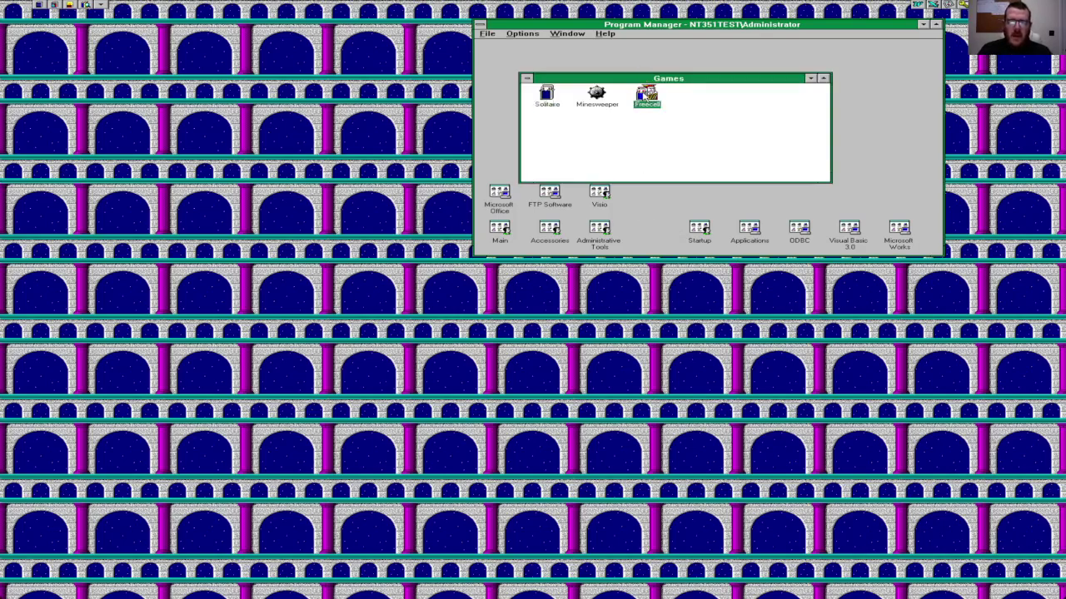
double_click(599, 95)
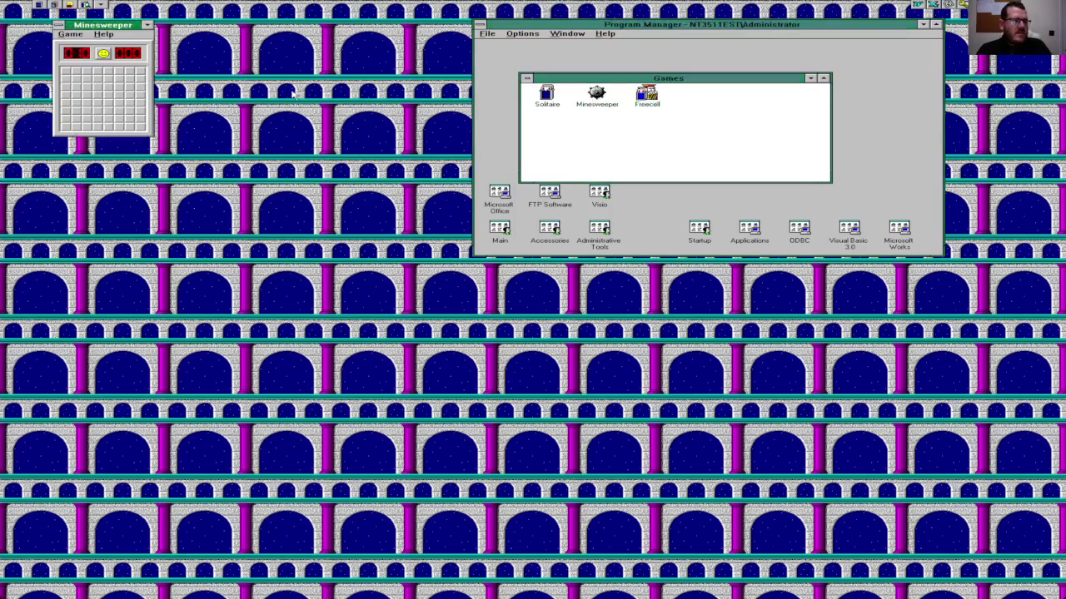
Step: Play two quick Minesweeper rounds from the corner squares, restarting after each loss
left_click(66, 75)
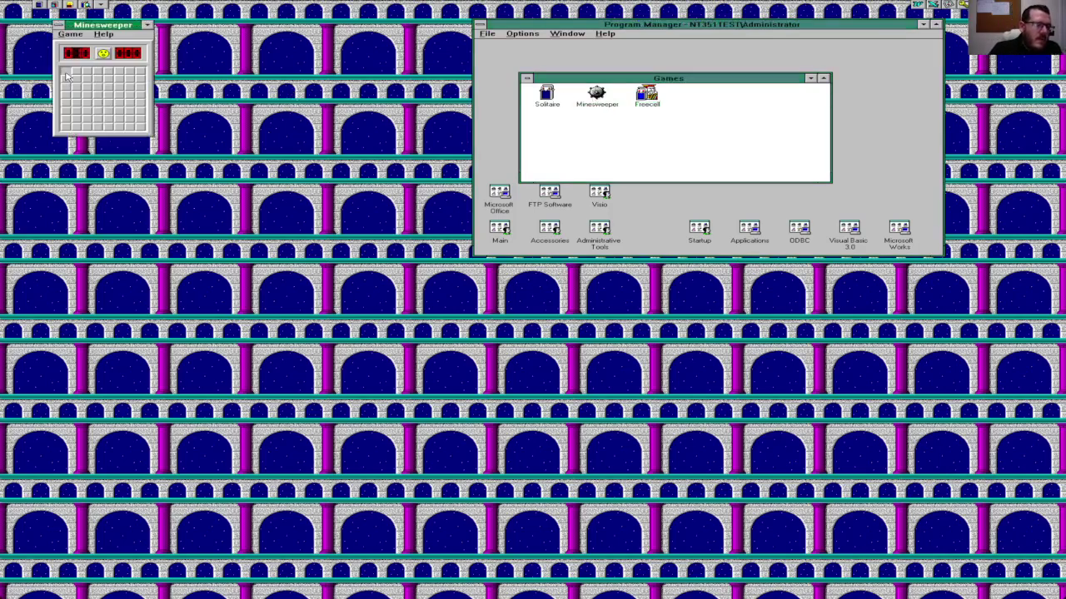
left_click(144, 72)
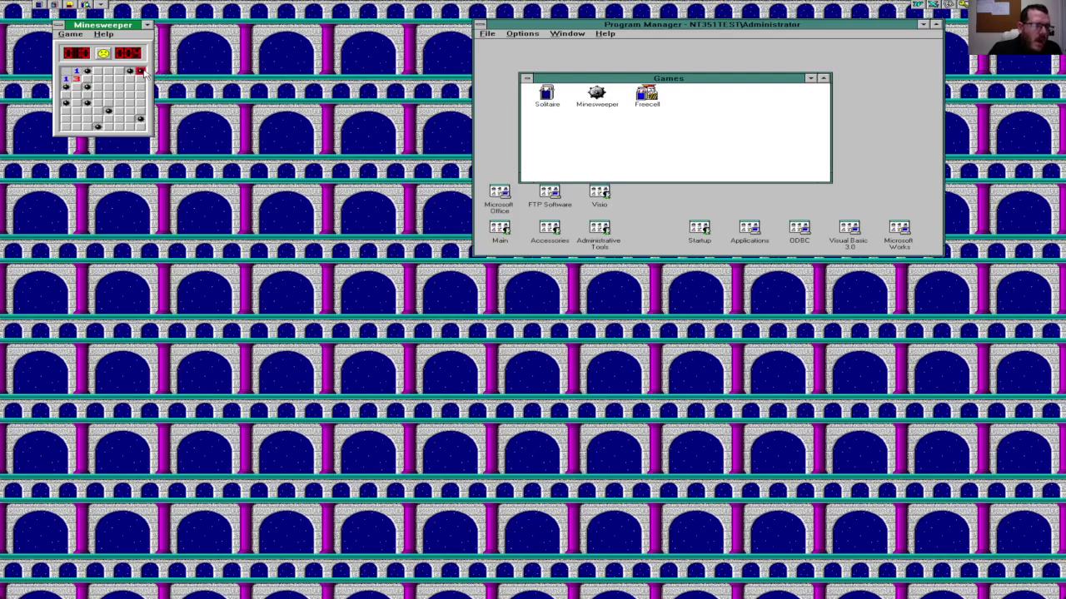
left_click(106, 55)
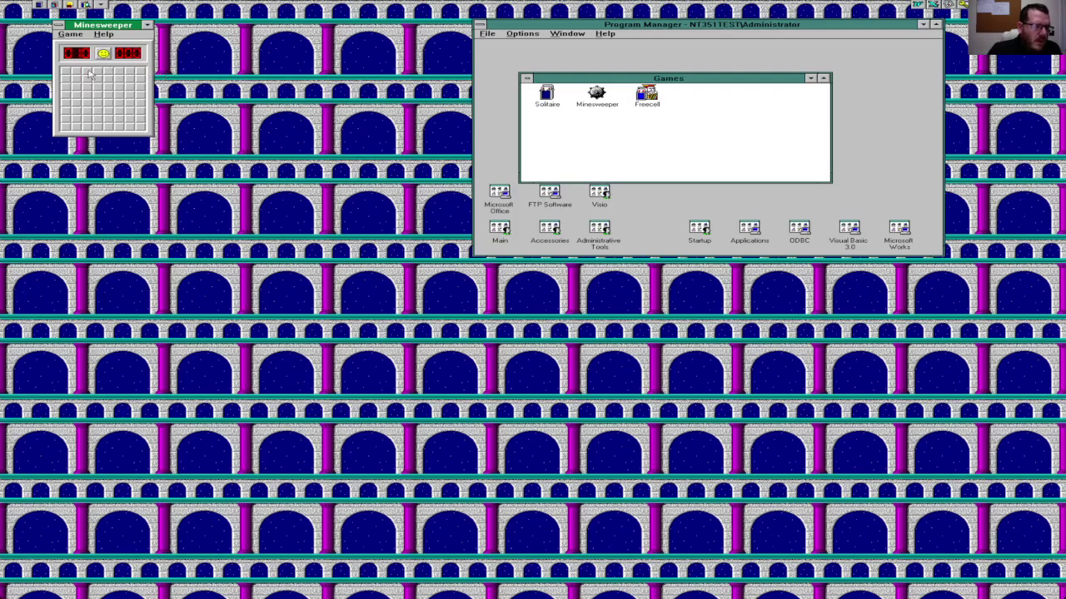
left_click(66, 126)
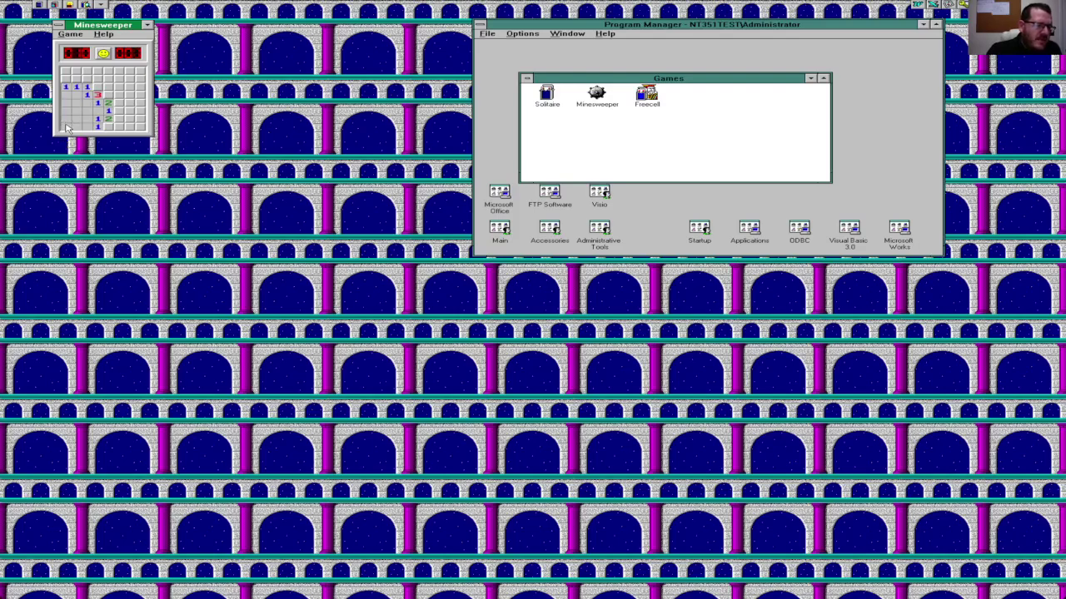
left_click(127, 122)
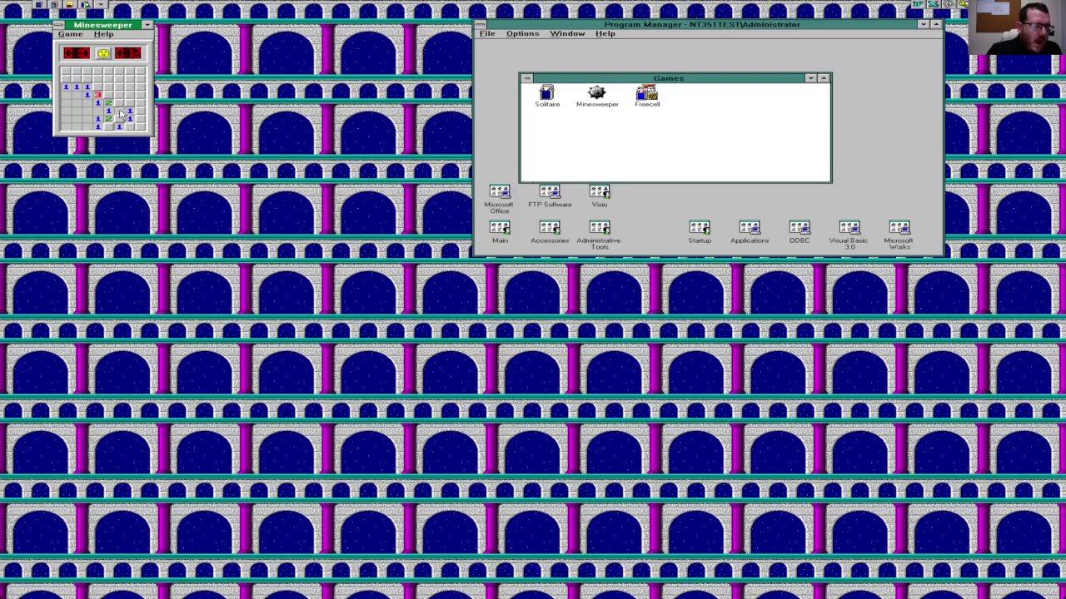
left_click(119, 112)
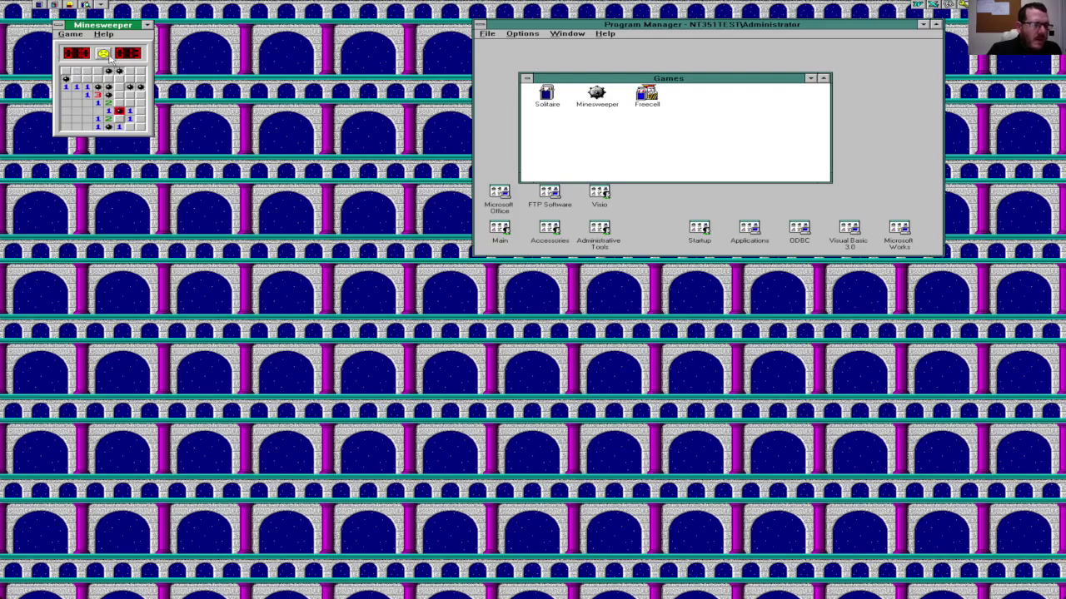
left_click(103, 53)
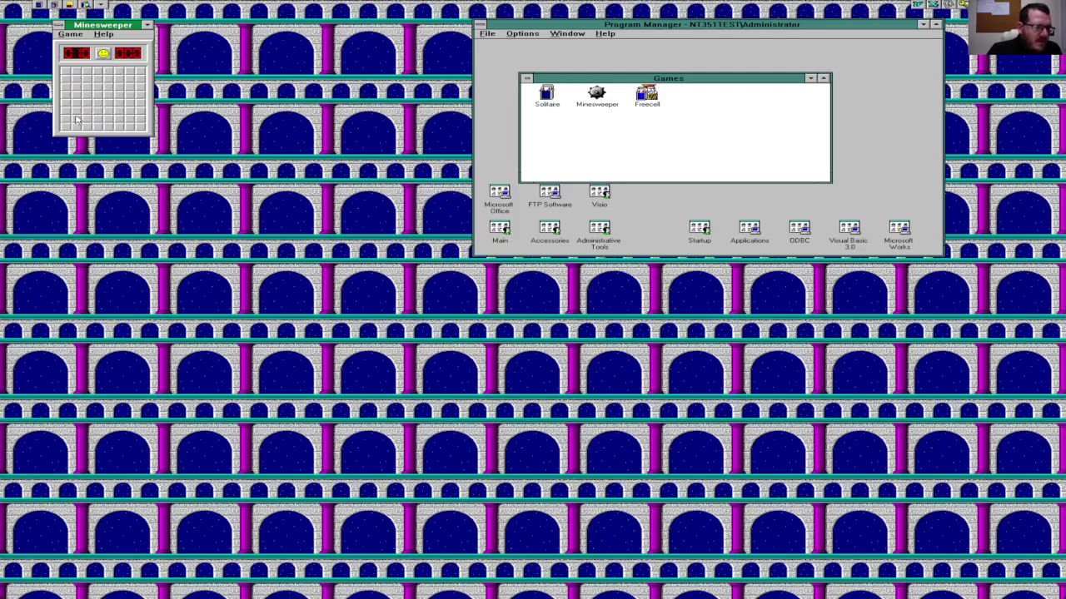
Step: Play two more rounds uncovering corner squares, starting a fresh board after the last loss
left_click(142, 127)
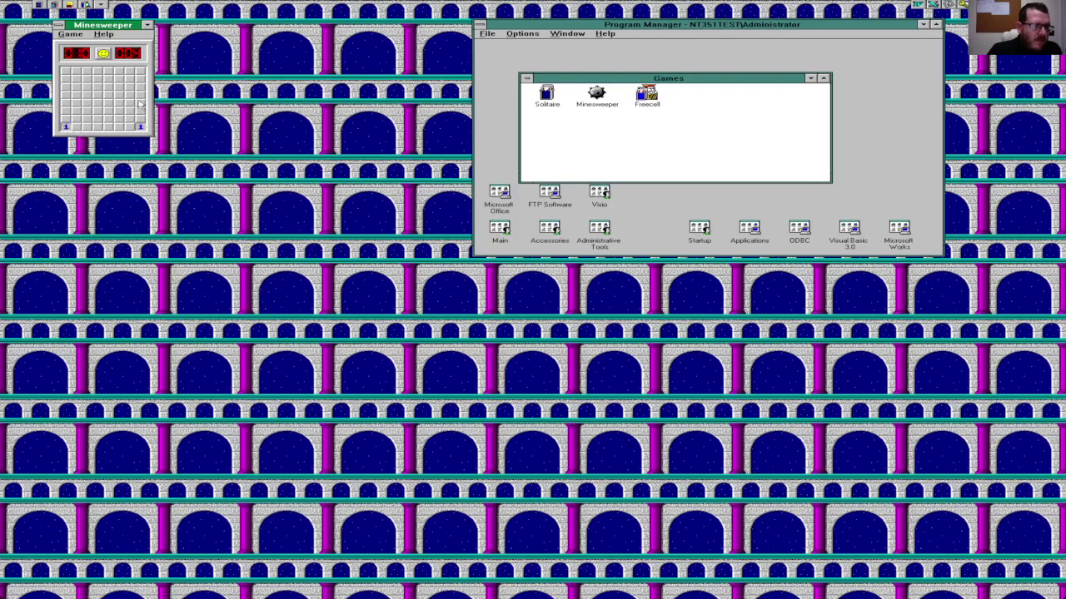
left_click(141, 73)
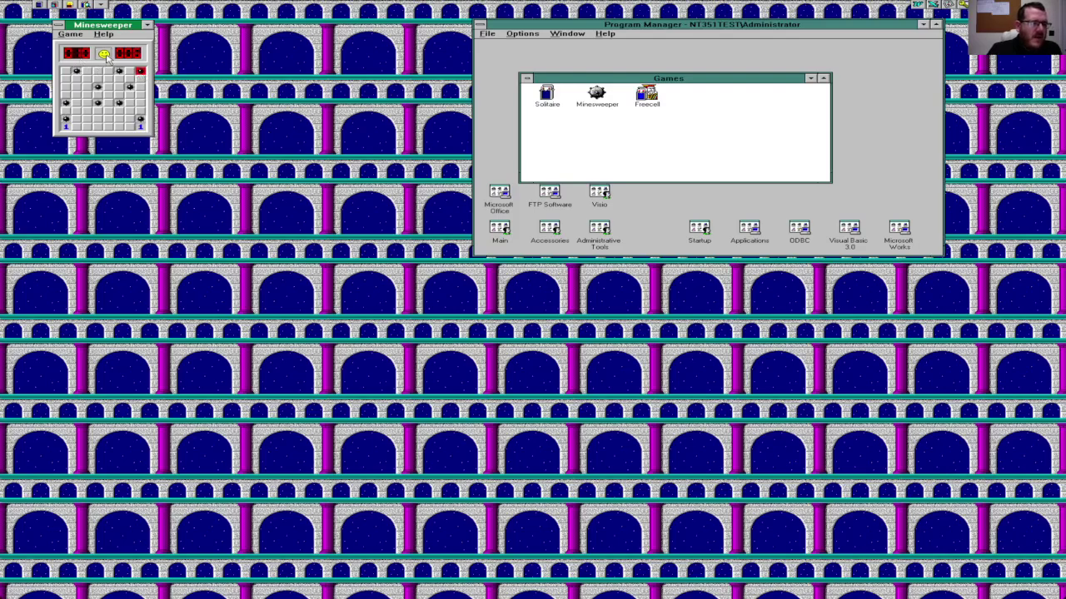
left_click(105, 57)
left_click(67, 70)
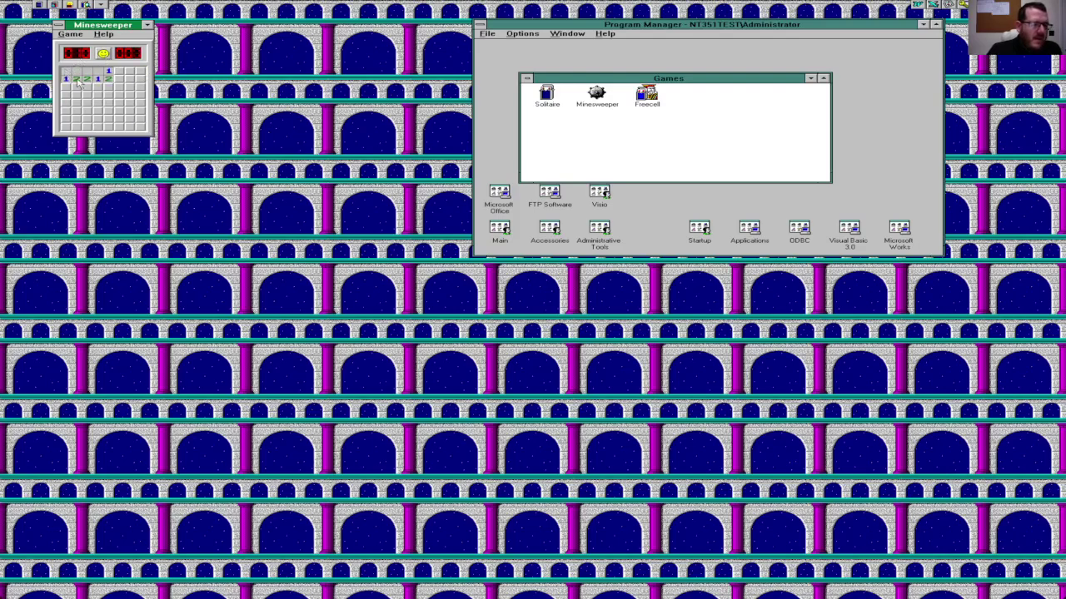
left_click(140, 127)
left_click(65, 129)
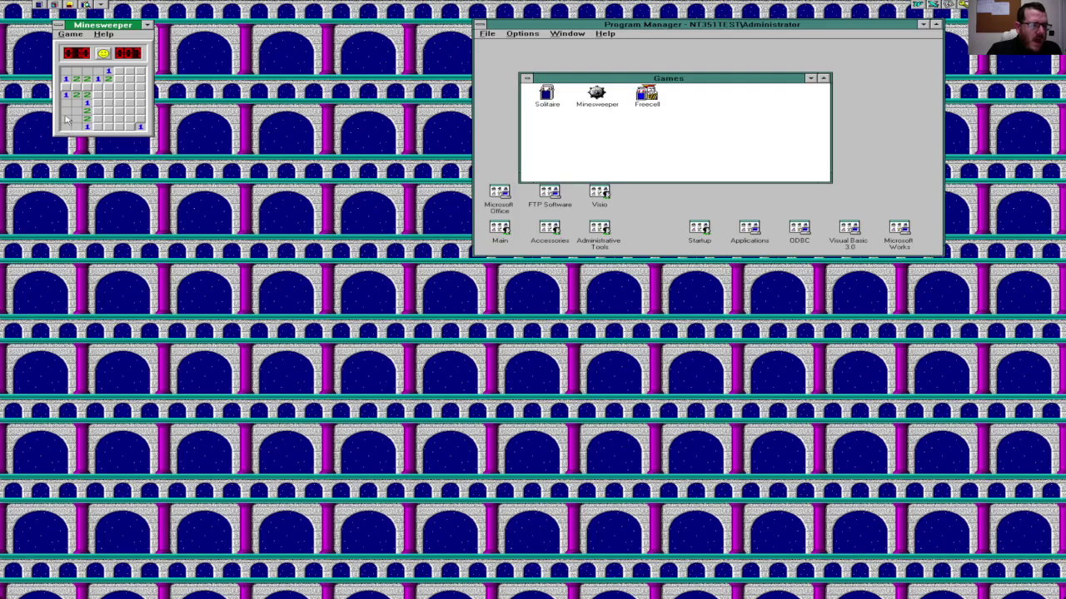
left_click(76, 86)
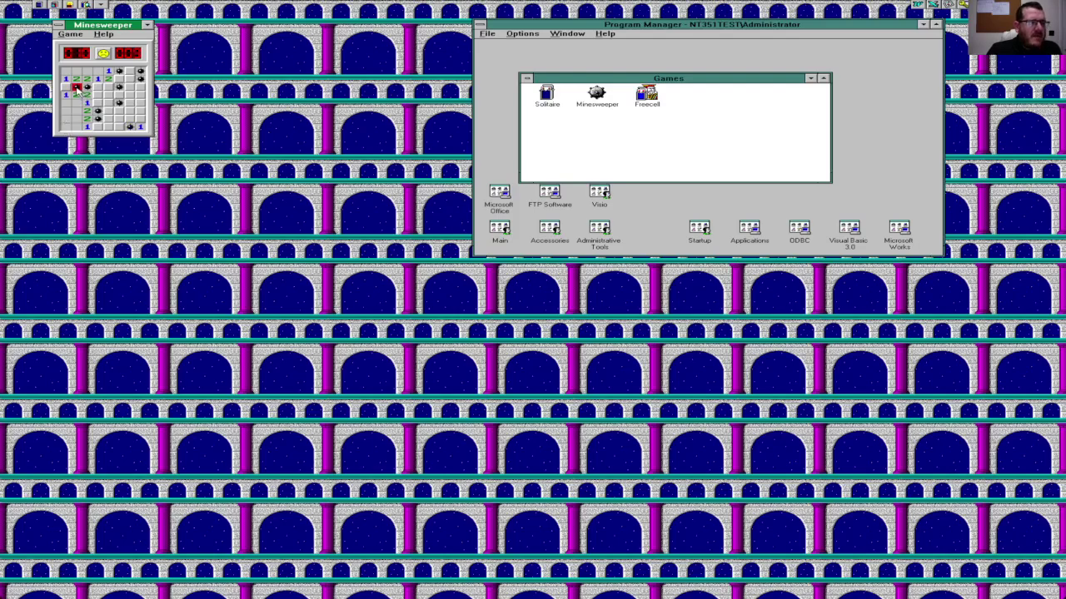
left_click(103, 55)
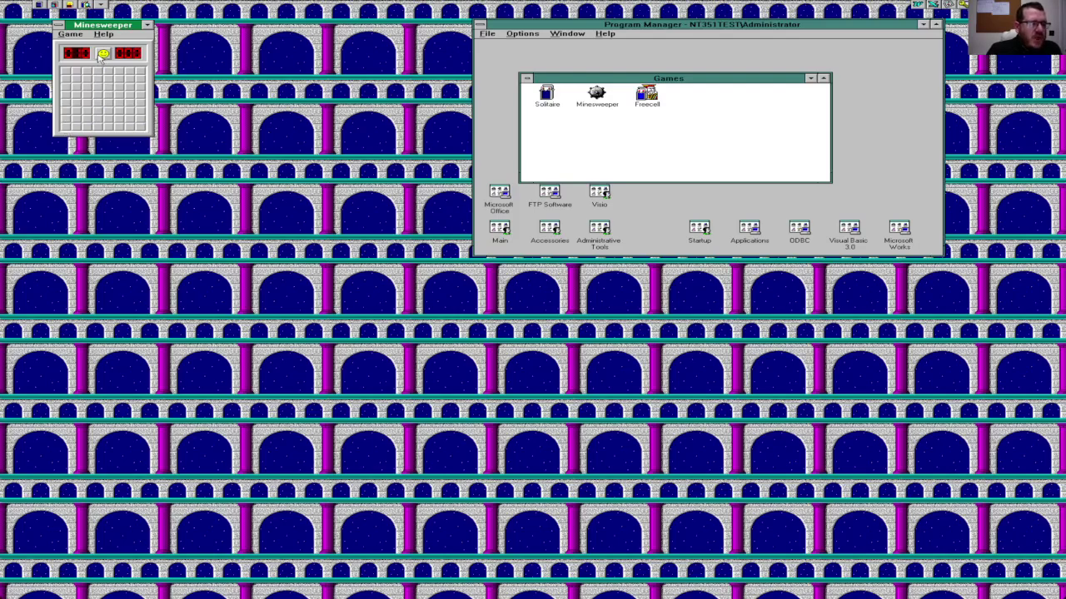
Step: Lose the current round after two squares and start a new game
left_click(144, 73)
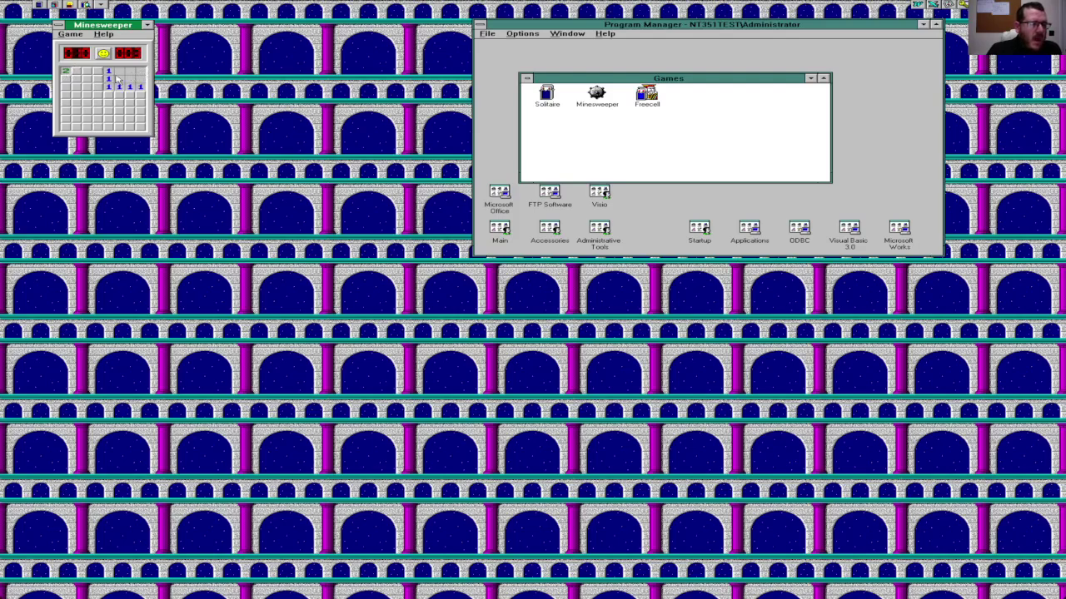
left_click(78, 79)
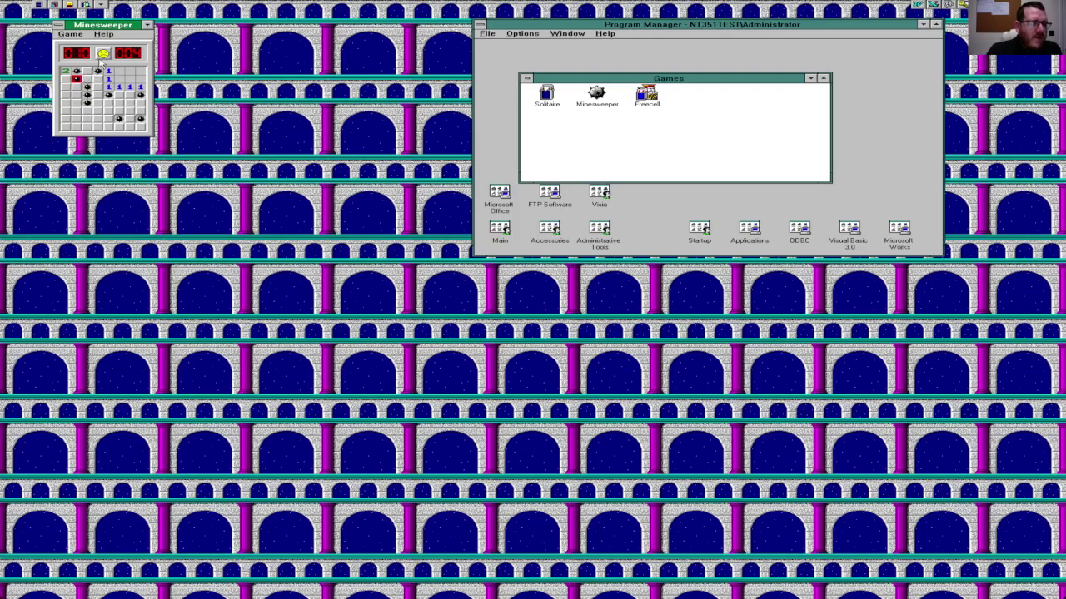
left_click(101, 55)
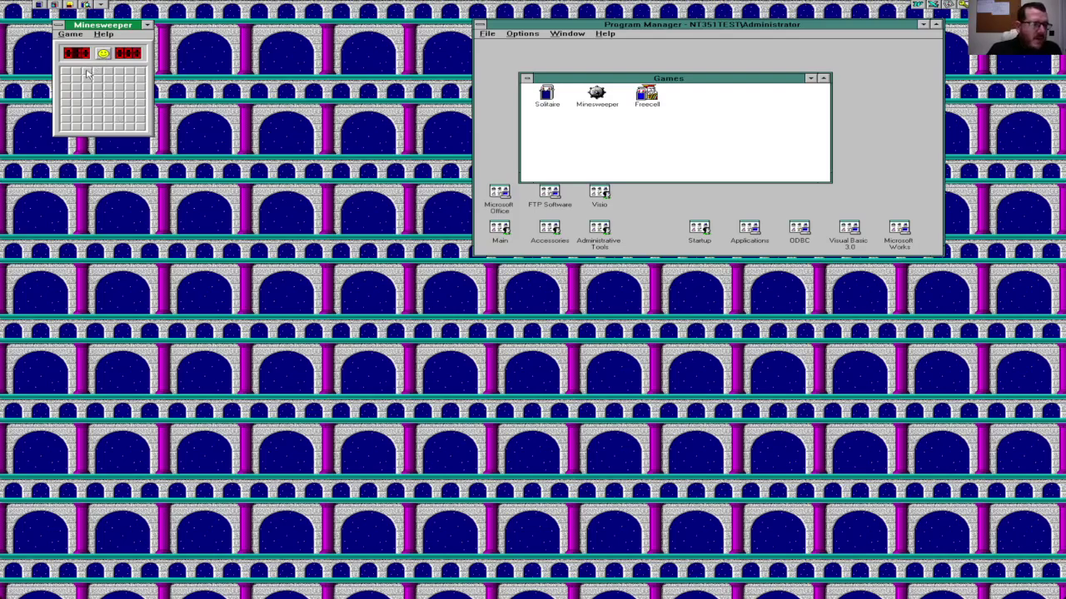
Step: Play a round that flags two suspected mines before hitting a mine, then restart
left_click(67, 73)
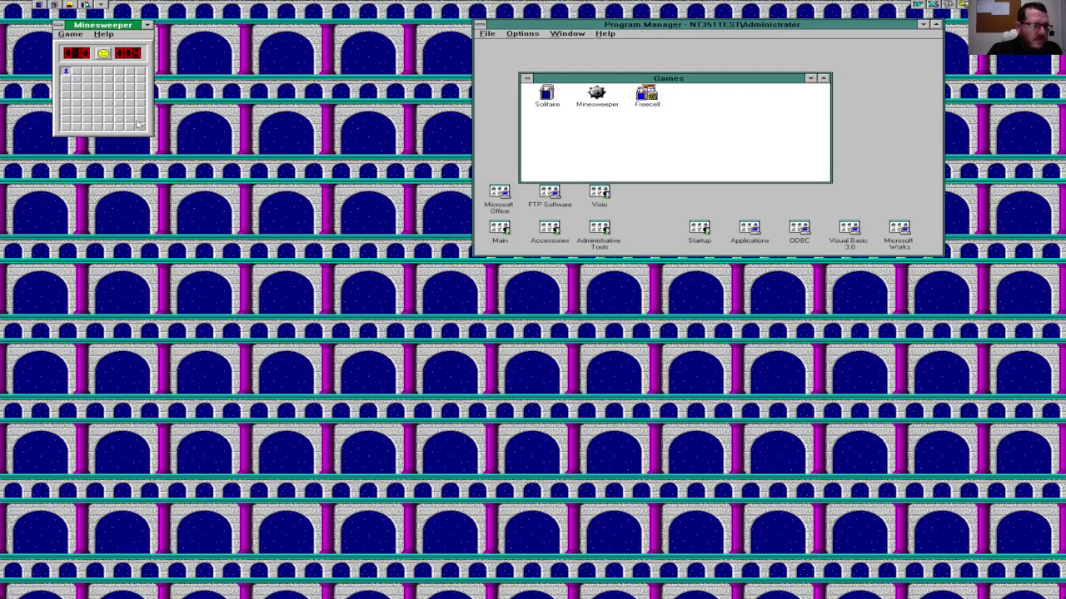
left_click(139, 124)
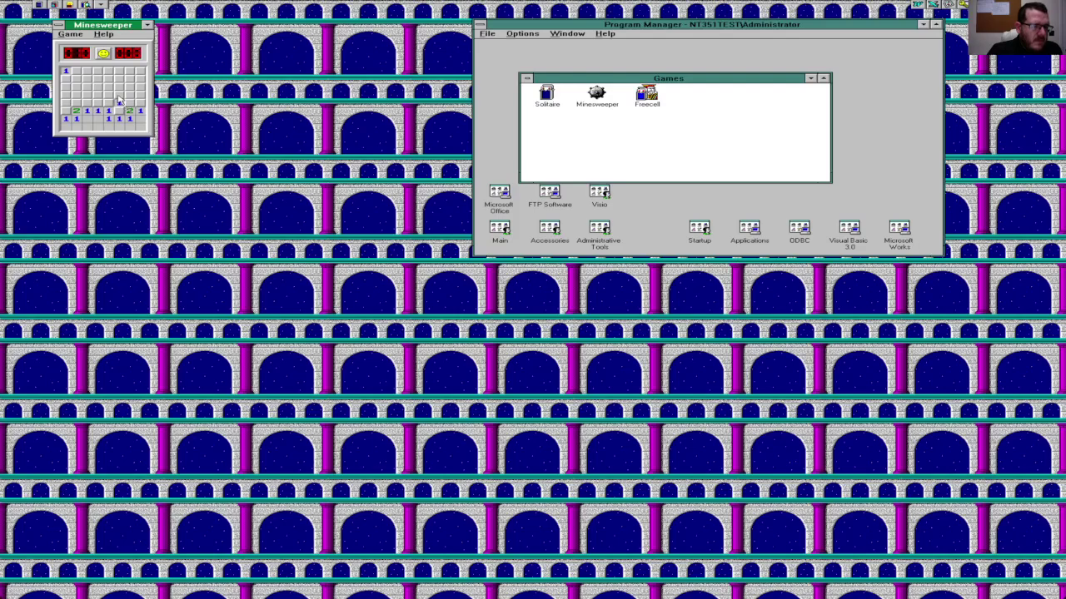
left_click(121, 102)
left_click(120, 110)
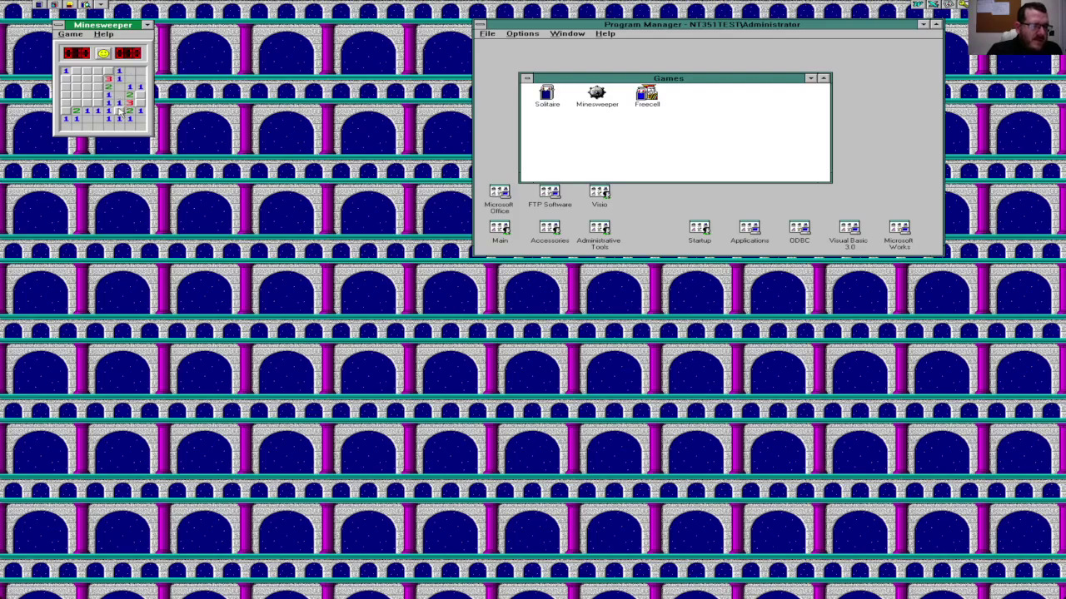
right_click(120, 109)
right_click(140, 103)
left_click(67, 96)
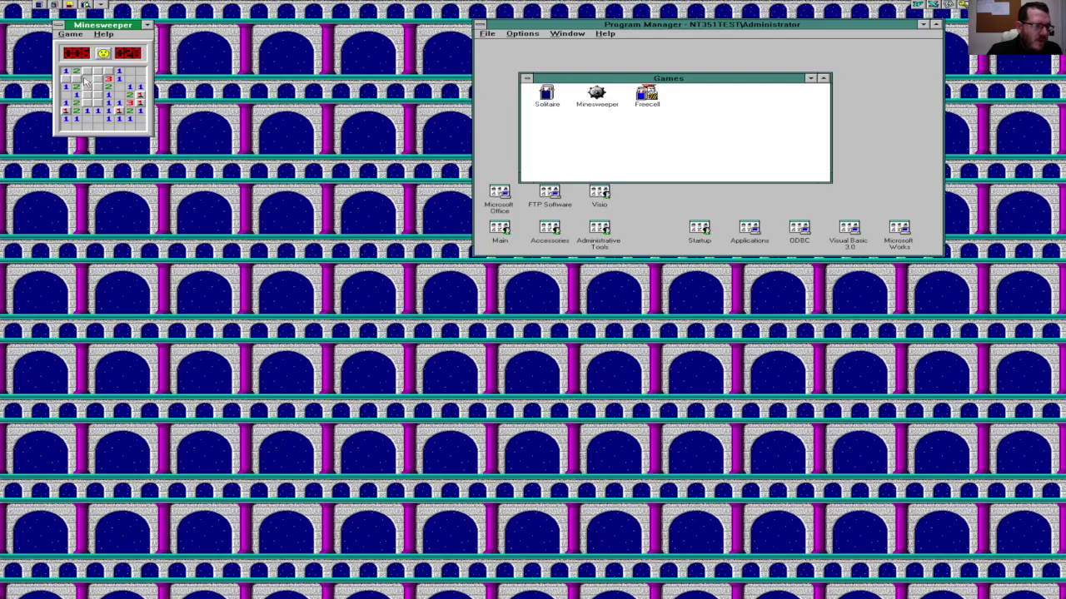
left_click(86, 79)
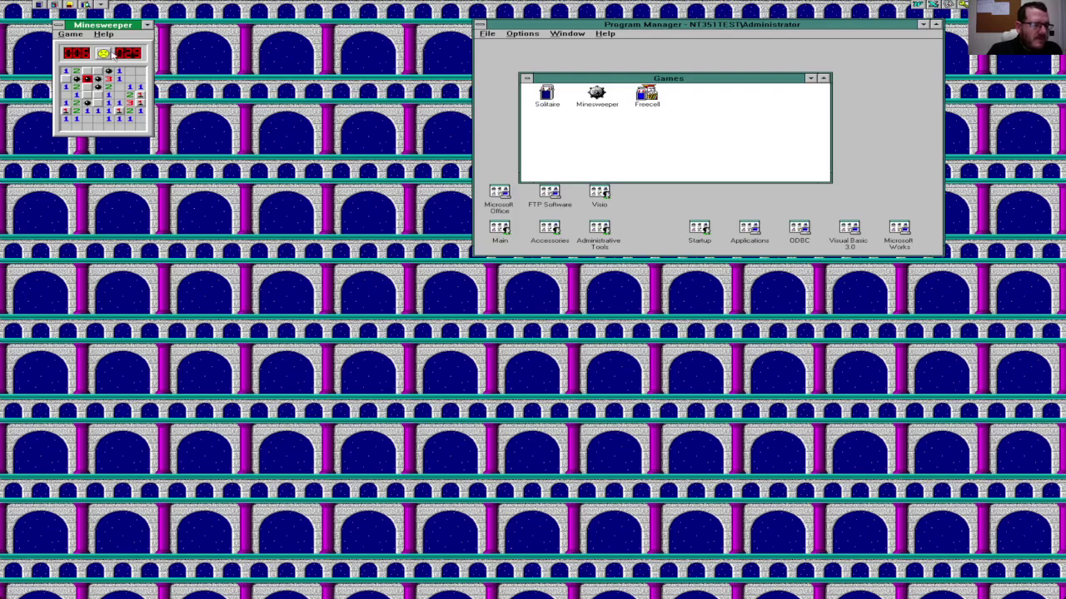
left_click(109, 53)
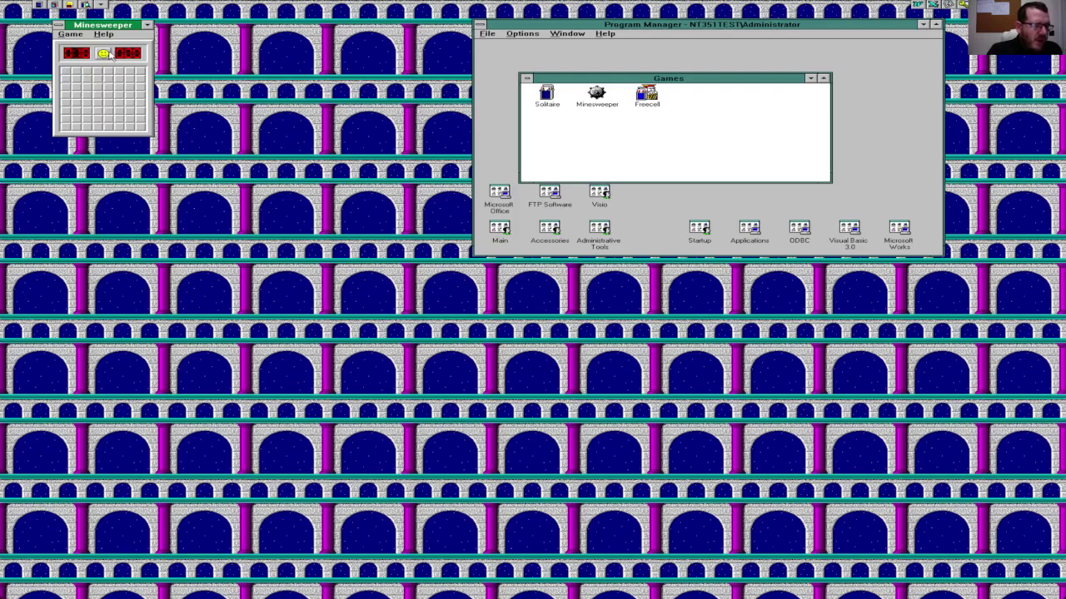
Step: Play two more quick rounds from the corner cells, losing the first to a mine
left_click(64, 73)
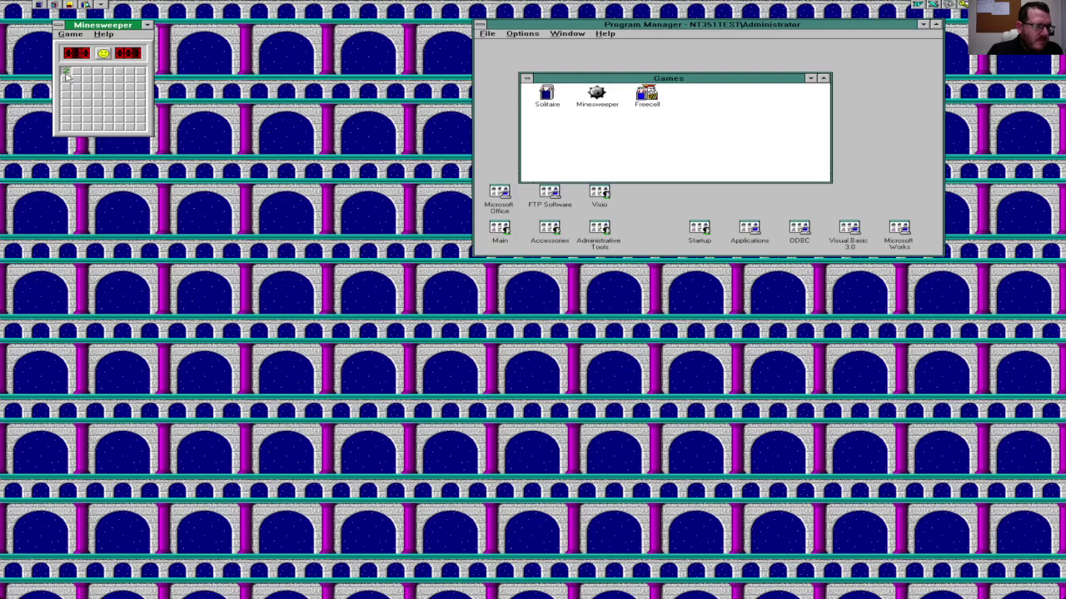
left_click(66, 127)
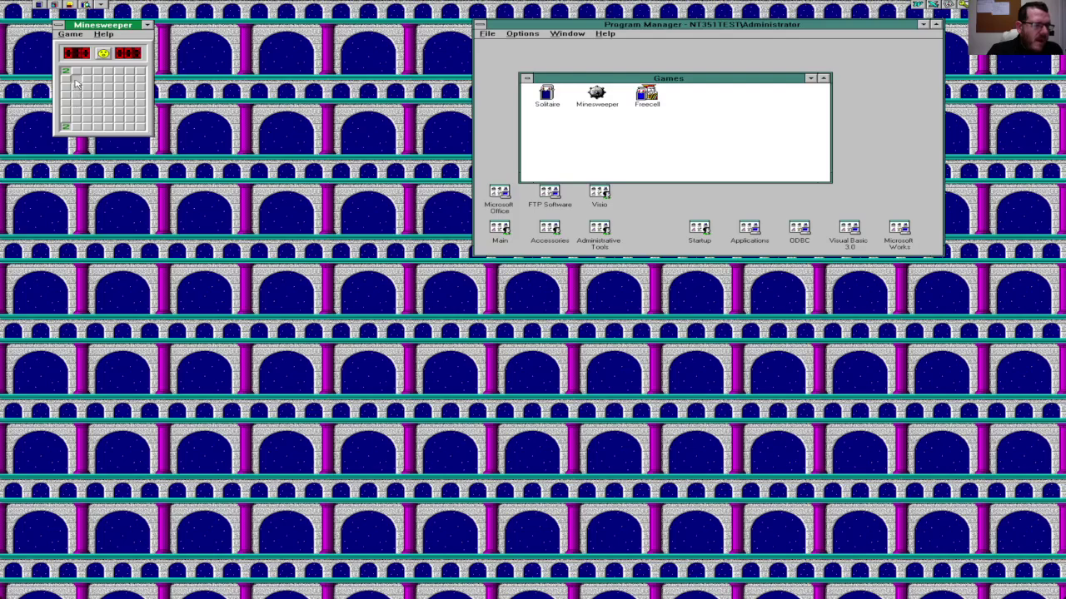
left_click(76, 83)
left_click(102, 52)
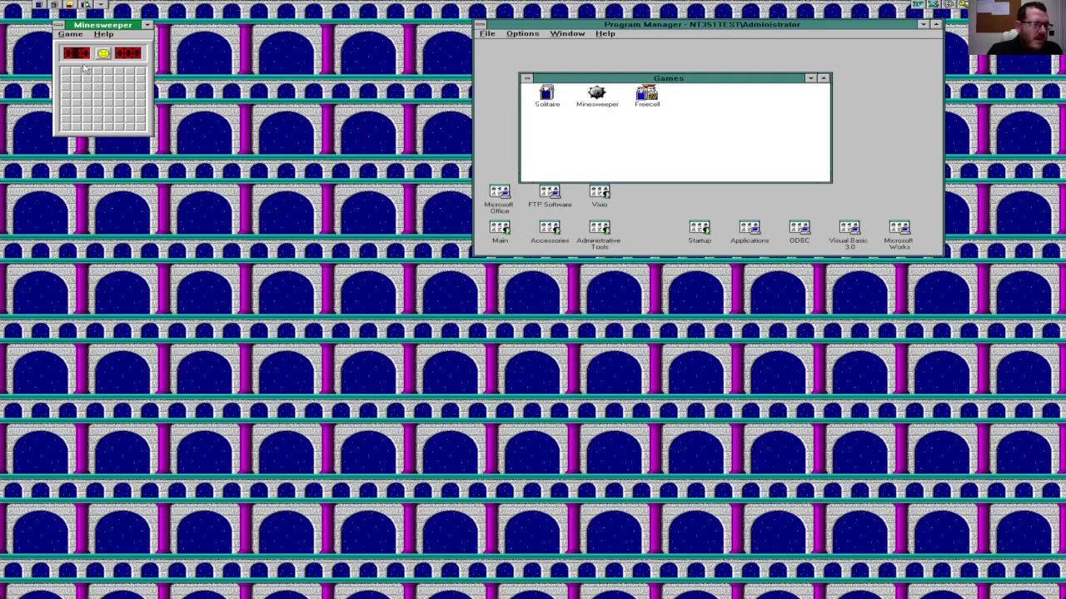
left_click(67, 72)
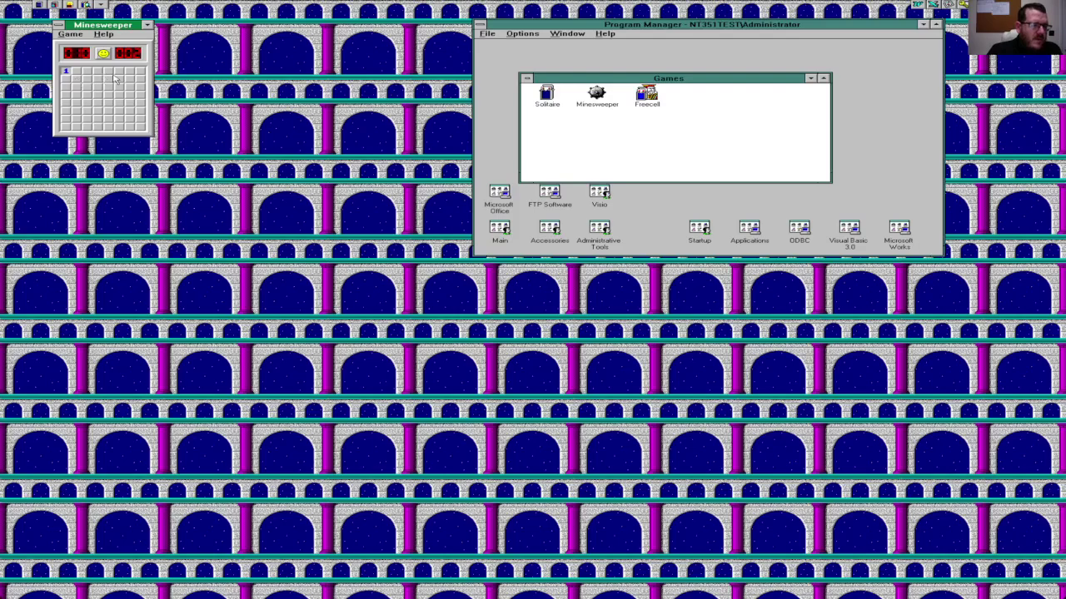
left_click(141, 71)
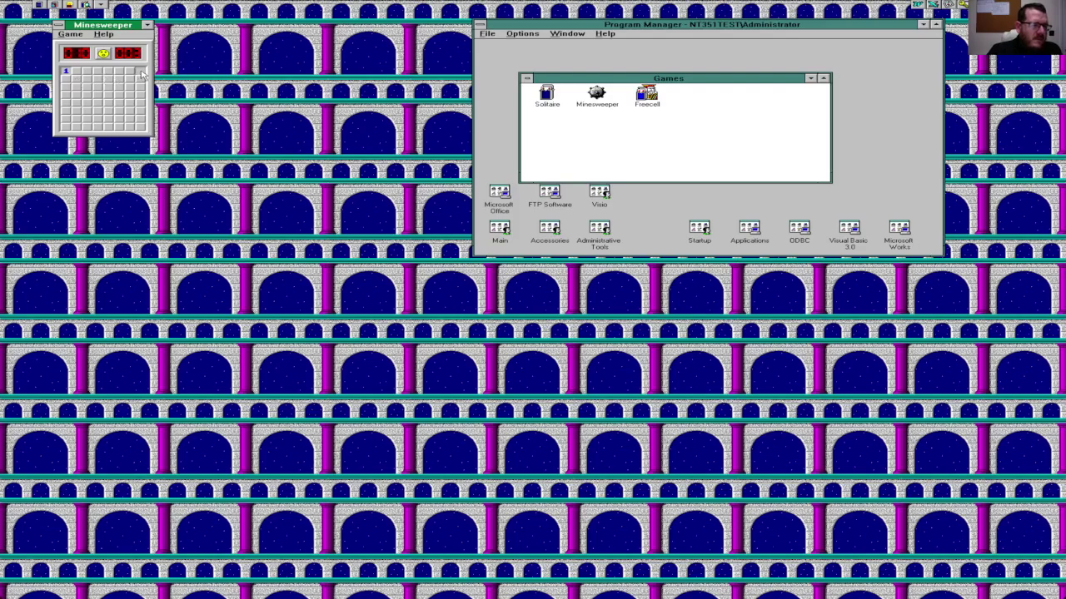
left_click(78, 36)
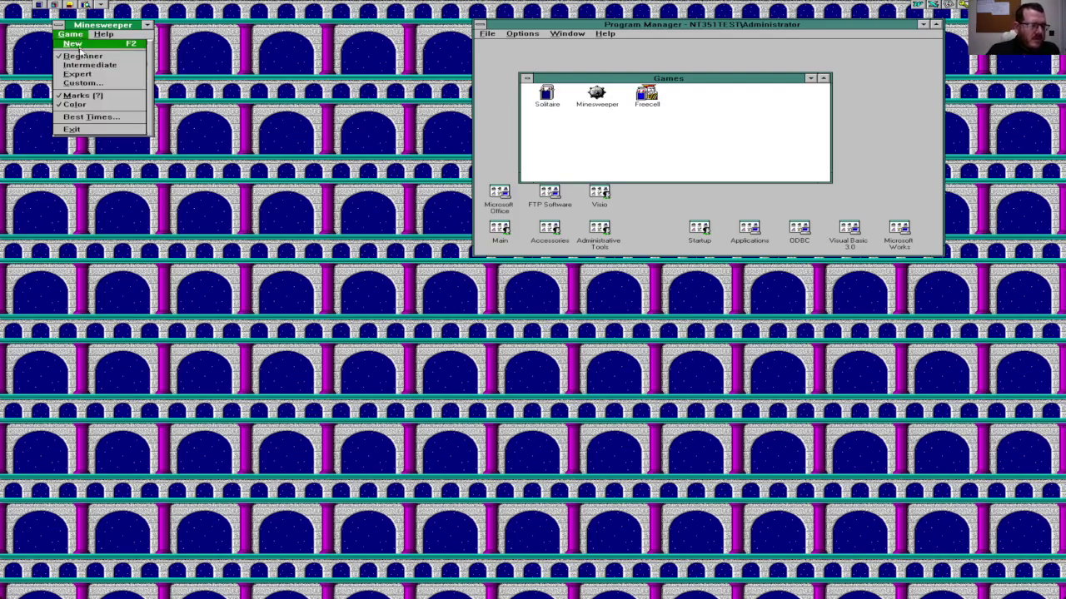
Step: Quit Minesweeper and close the Games group window
left_click(73, 130)
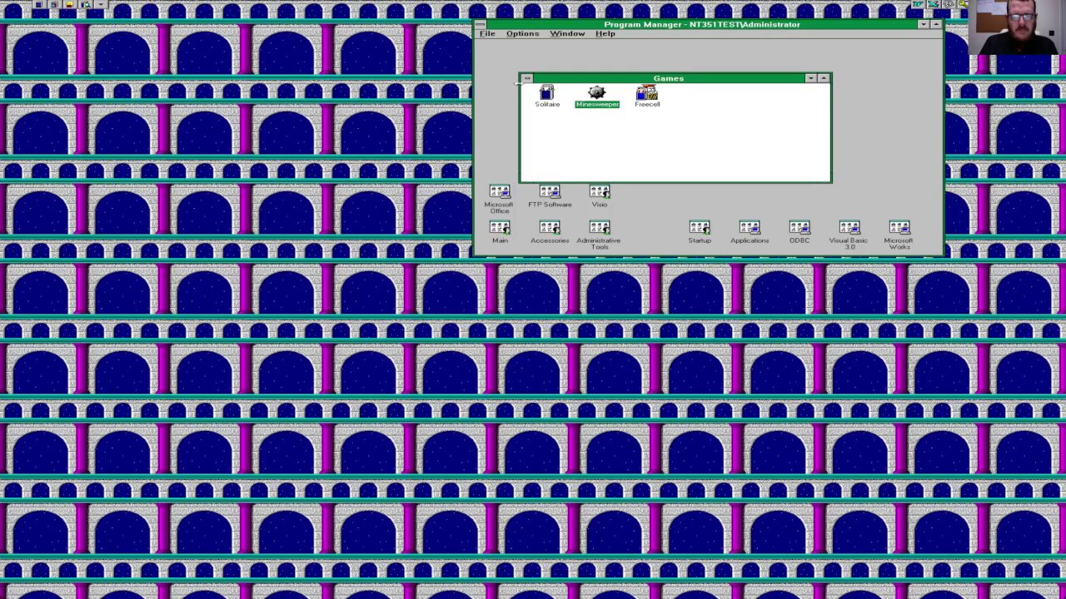
left_click(527, 79)
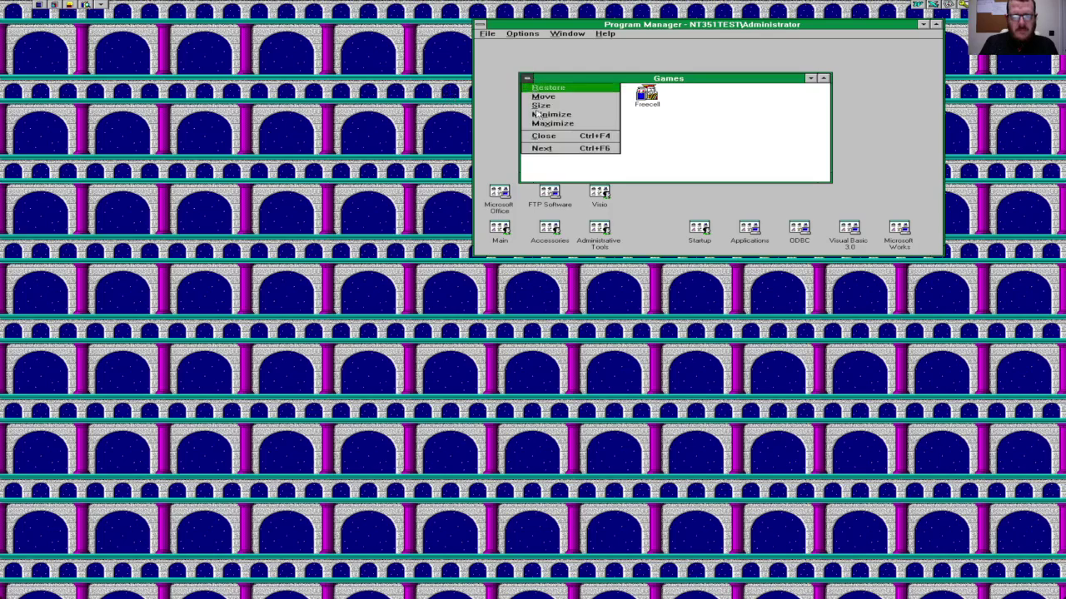
left_click(543, 137)
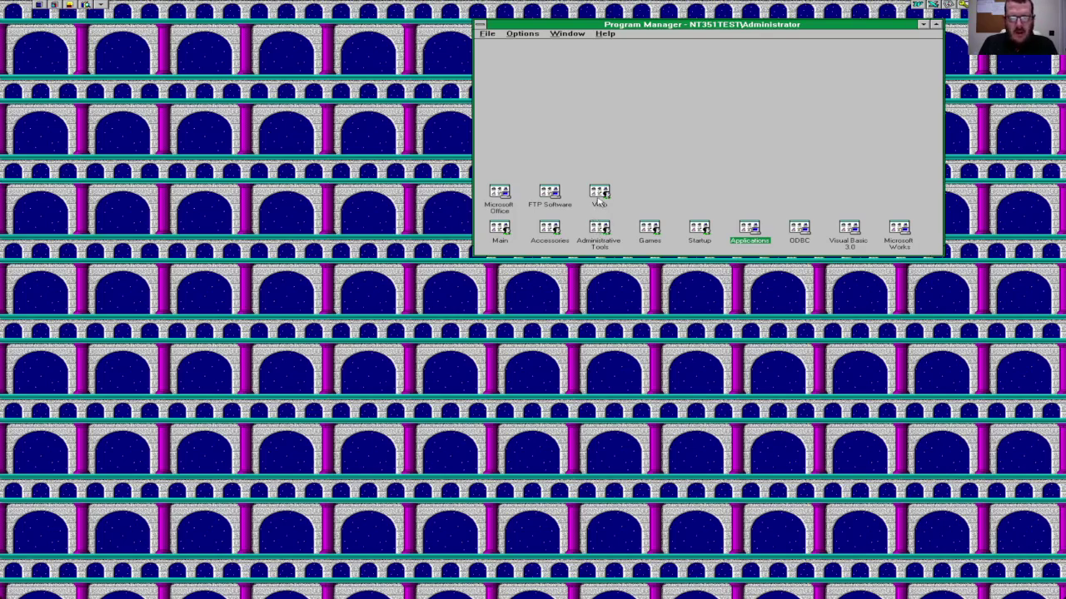
Step: Open the Visio group, launch Visio and skip the quick tour
double_click(599, 198)
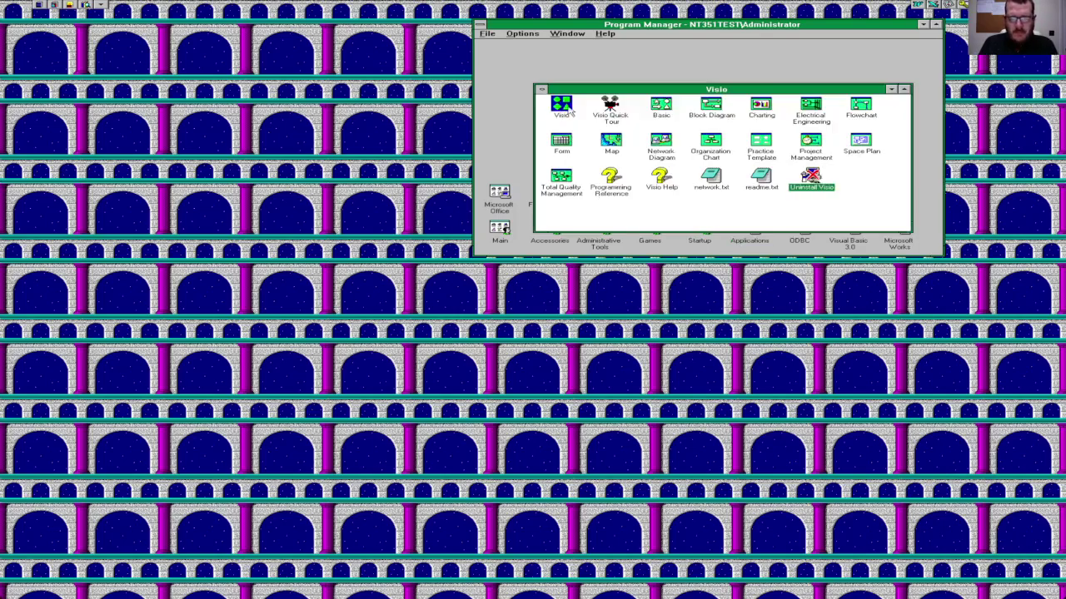
double_click(561, 105)
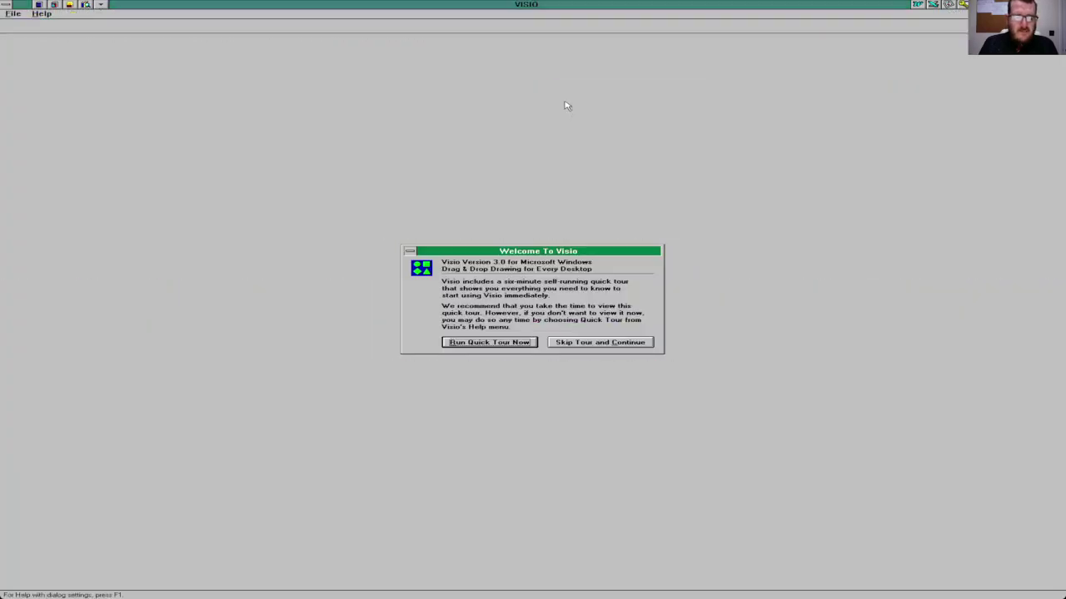
left_click(629, 347)
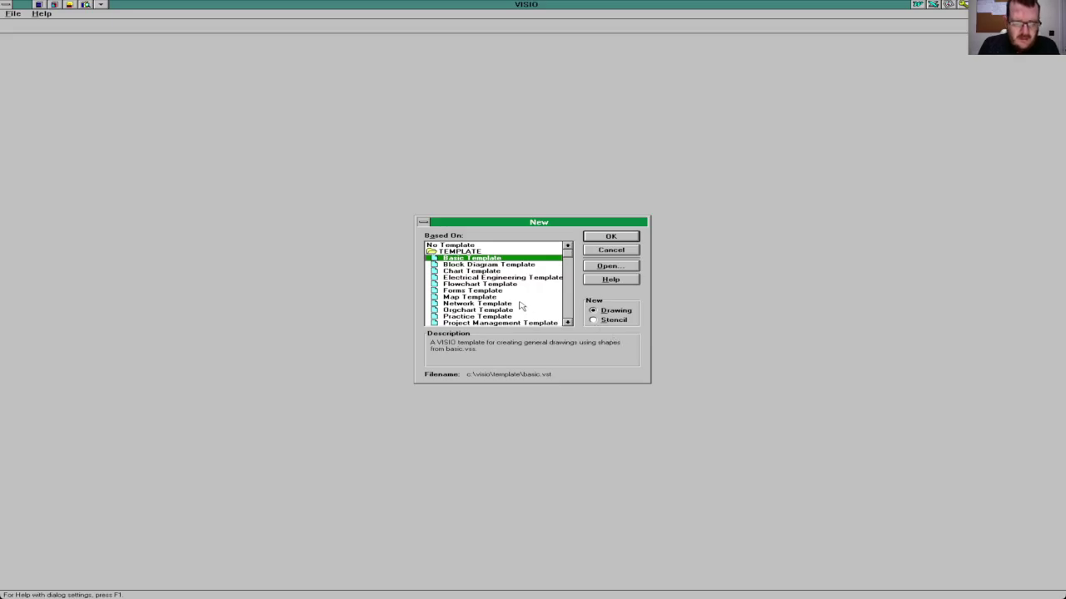
Step: Start a Forms Template drawing and place an Info box near the page's top-left
double_click(493, 290)
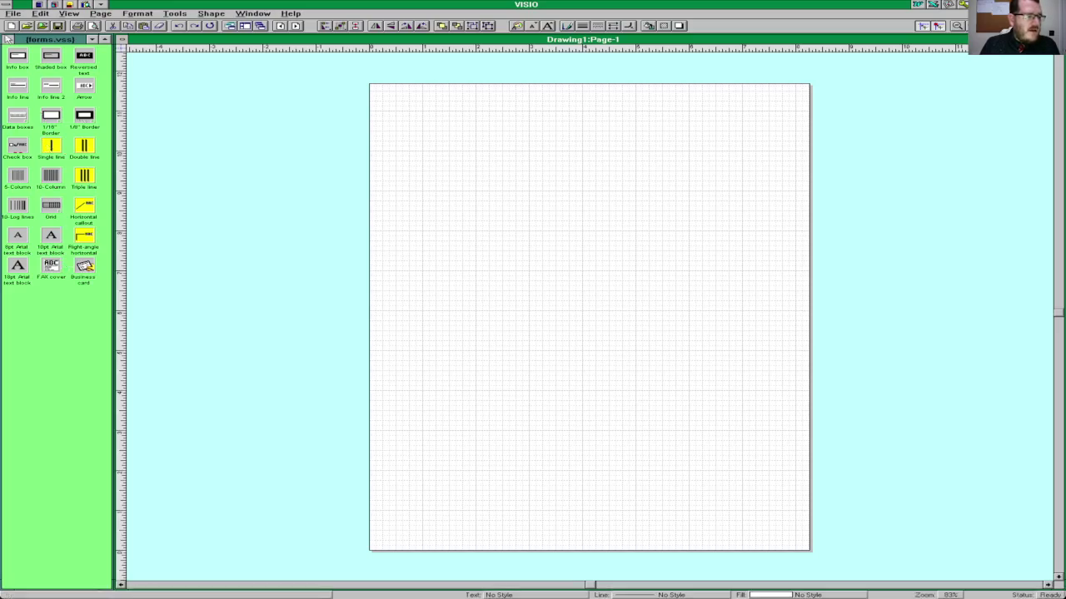
left_click(18, 58)
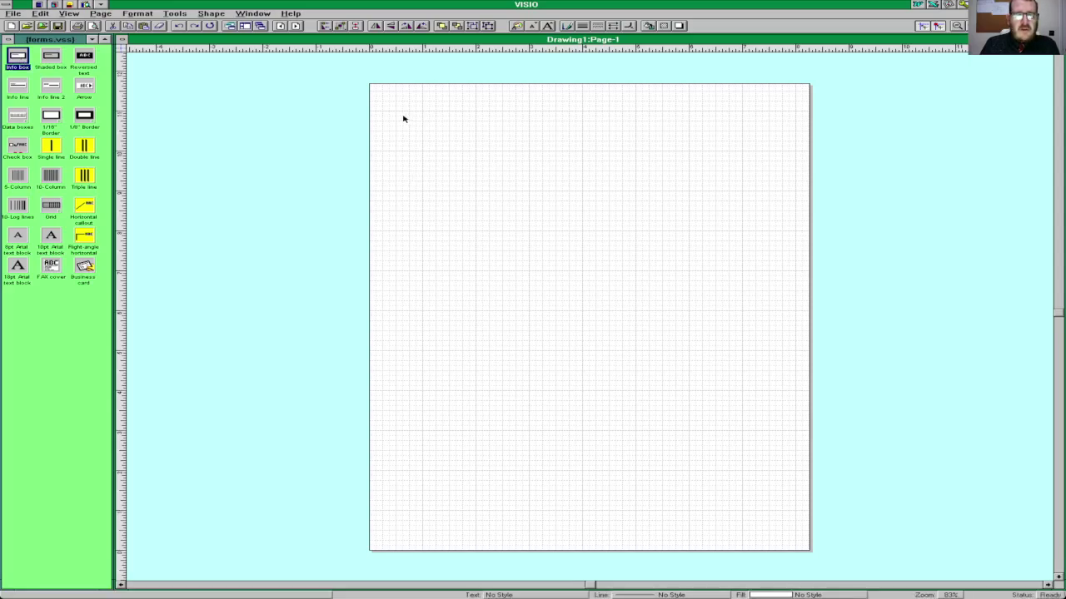
left_click_drag(403, 118, 594, 241)
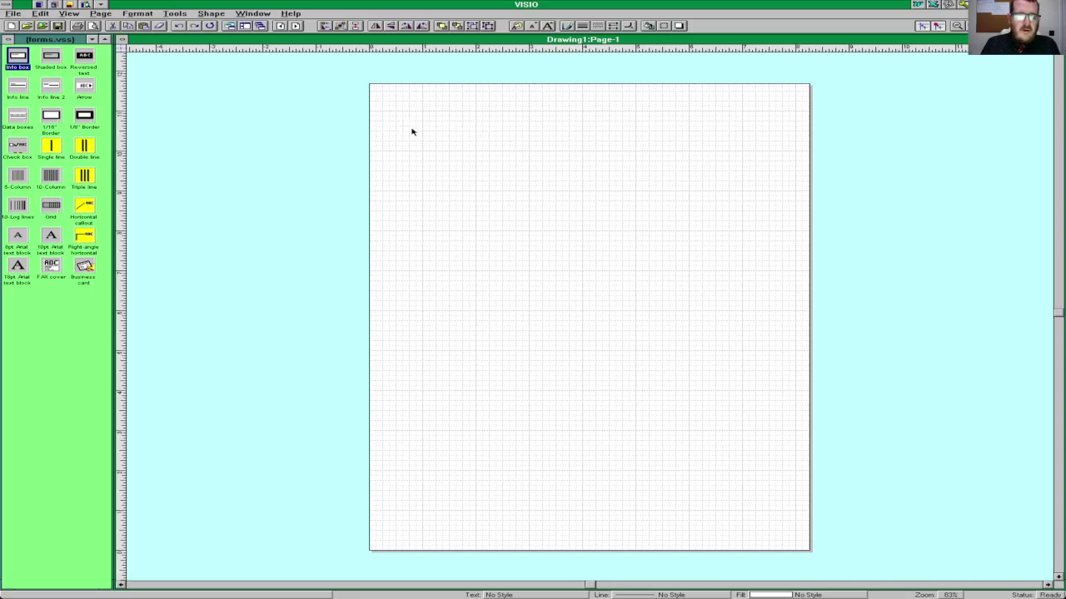
left_click_drag(411, 132, 547, 254)
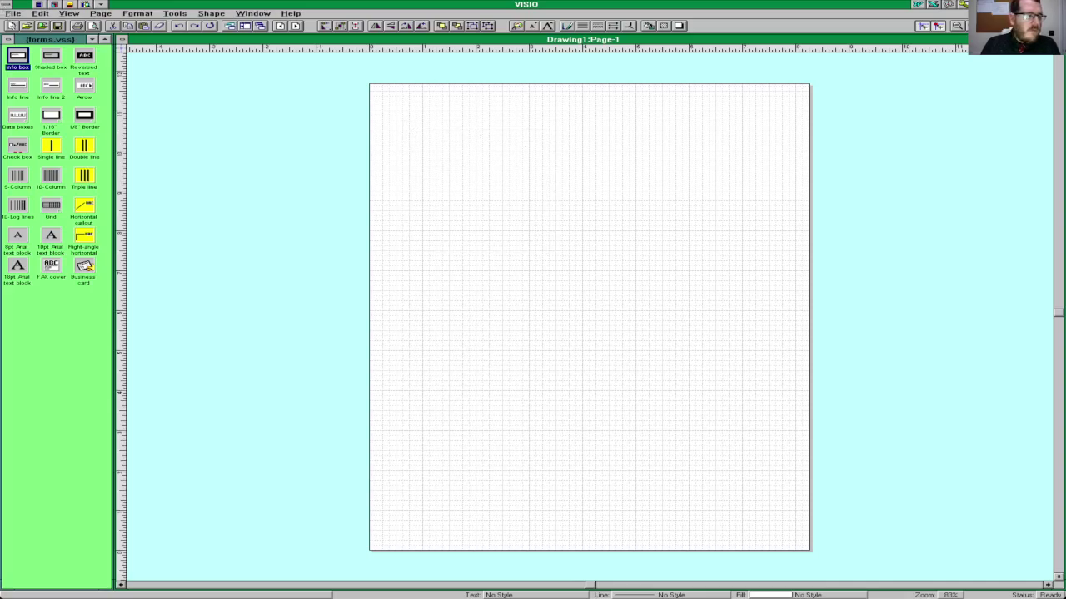
left_click_drag(17, 59, 463, 147)
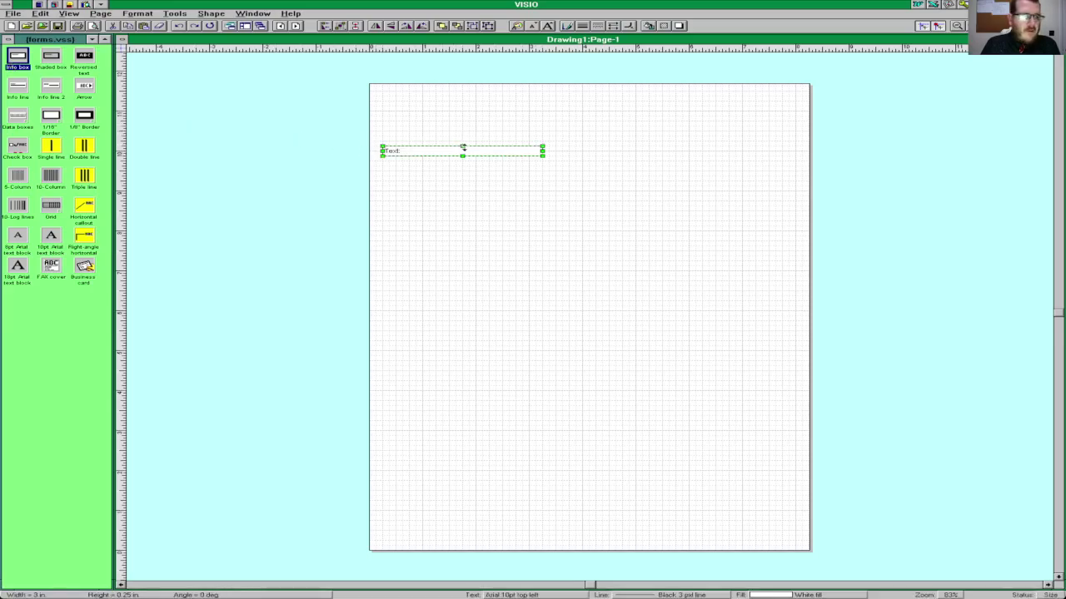
Step: Label the info box 'Windows NT 3.51'
double_click(464, 157)
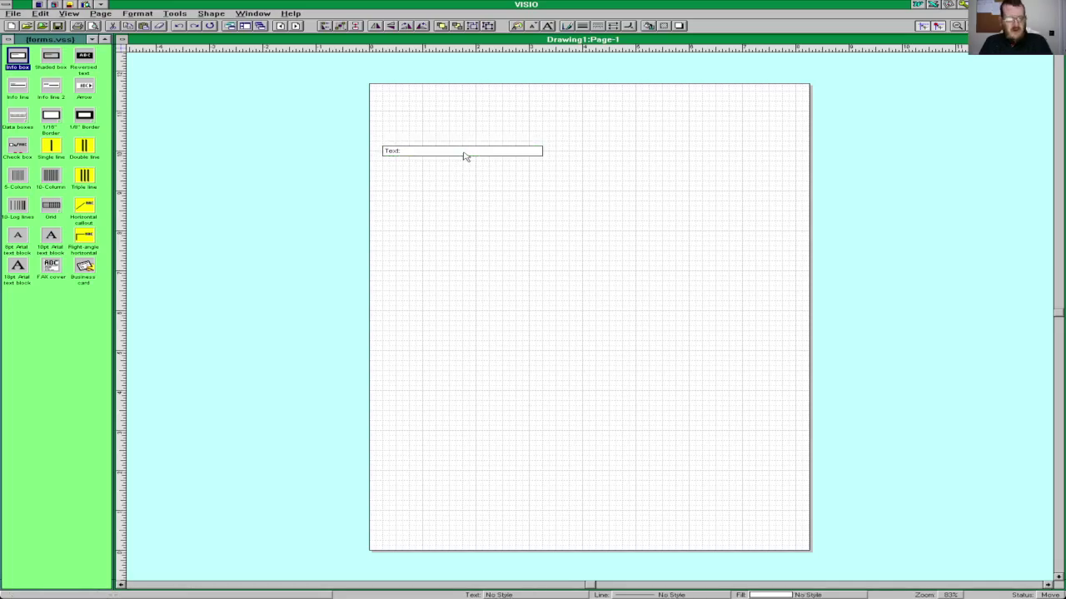
type("Win")
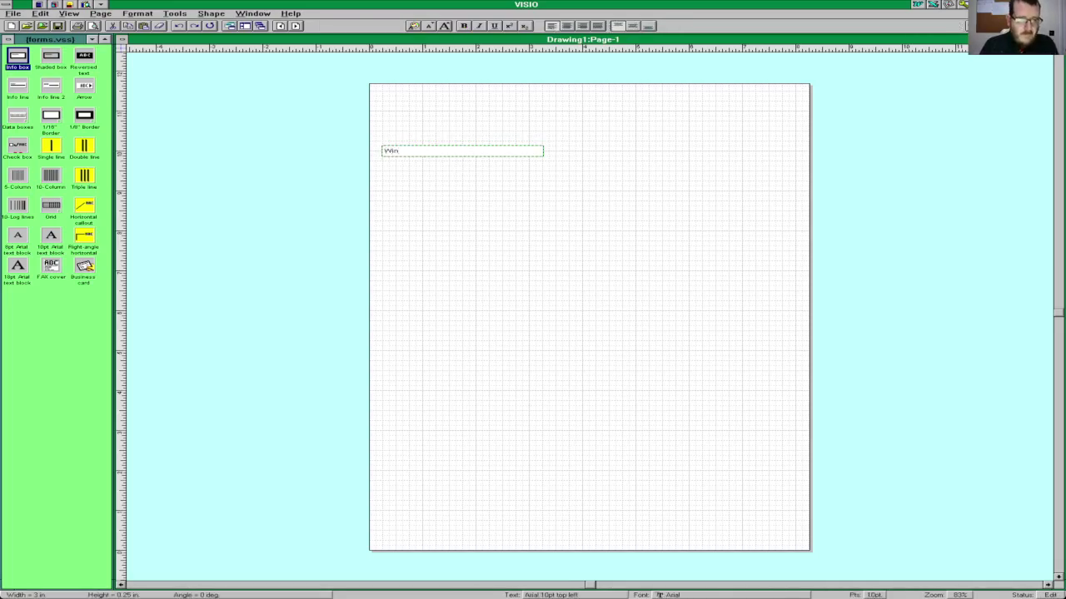
type("dows NT 3.51")
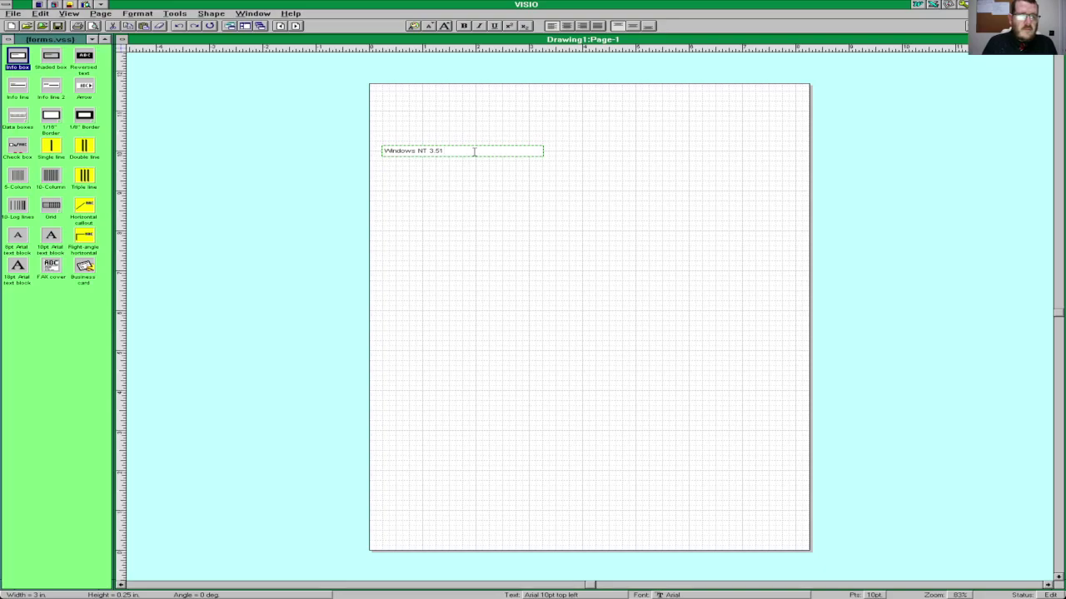
left_click(492, 231)
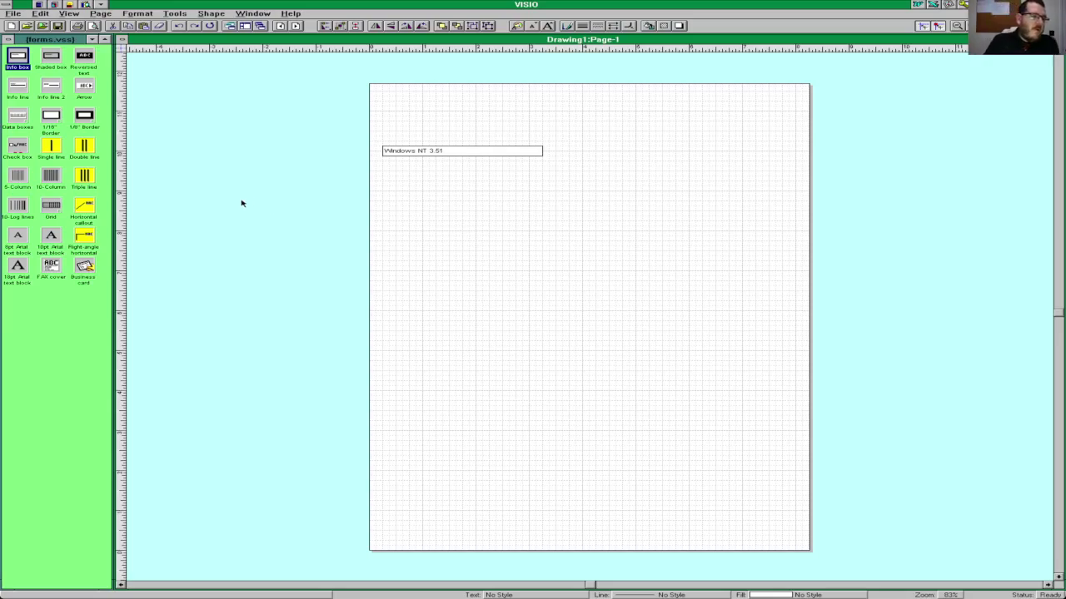
Step: Exit Visio, answer the Drawing1 save prompt, and close the Visio group window
left_click(14, 13)
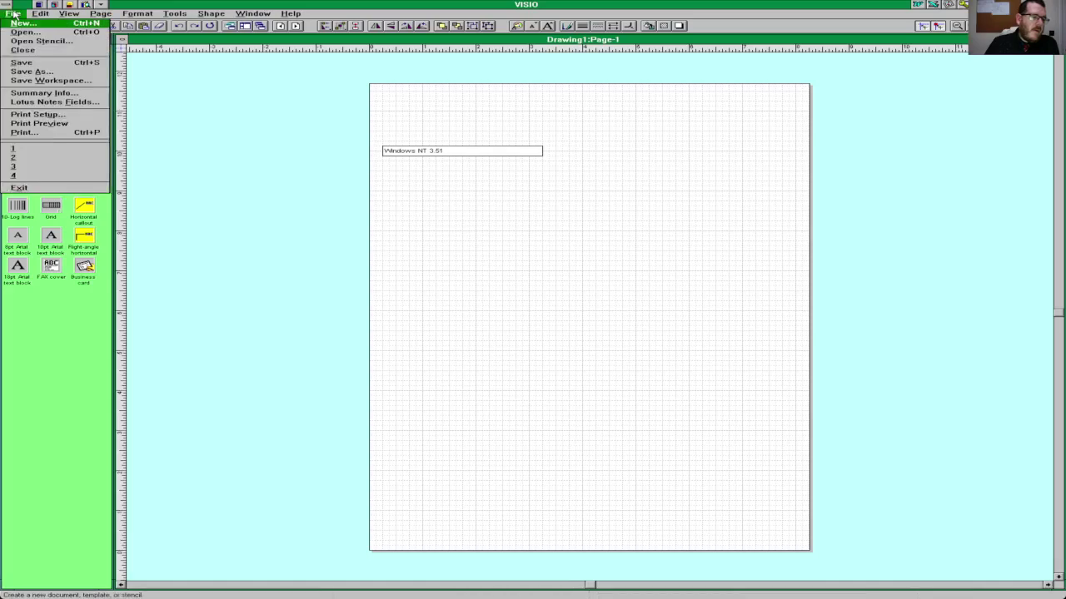
left_click(61, 189)
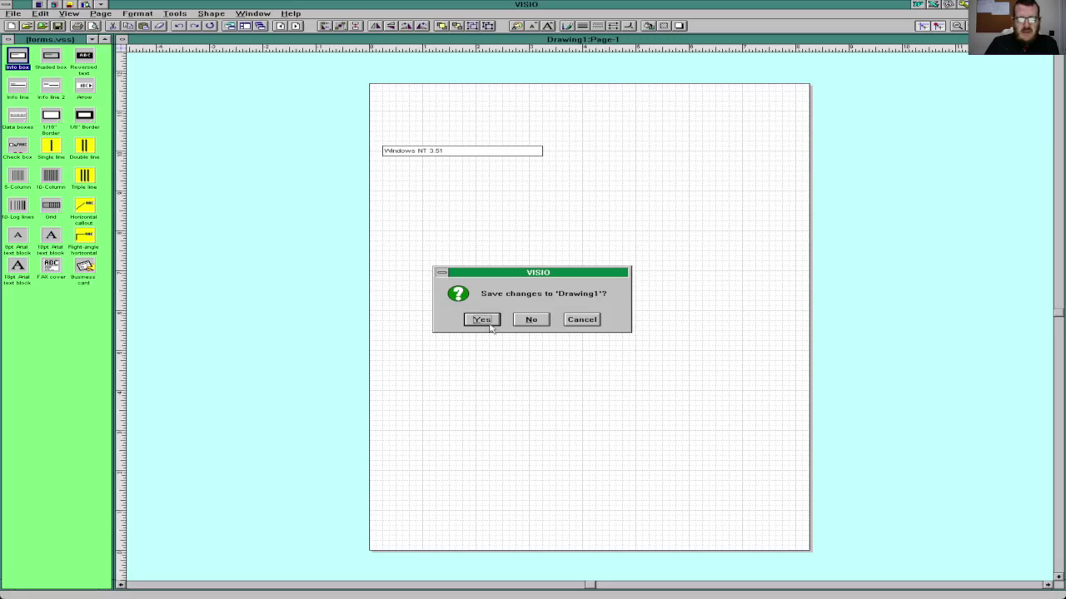
left_click(520, 324)
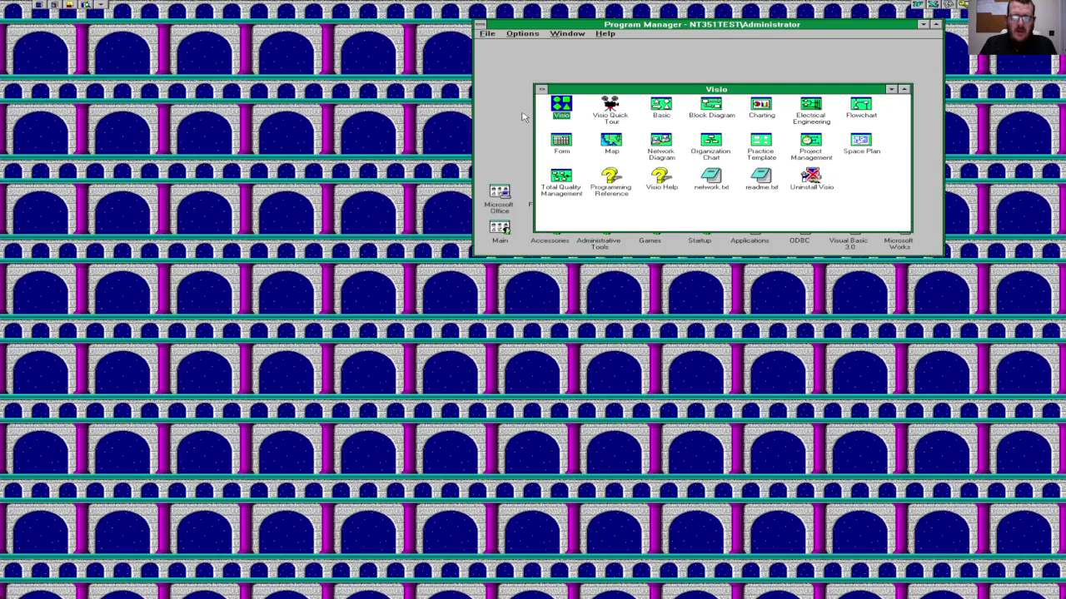
left_click(541, 89)
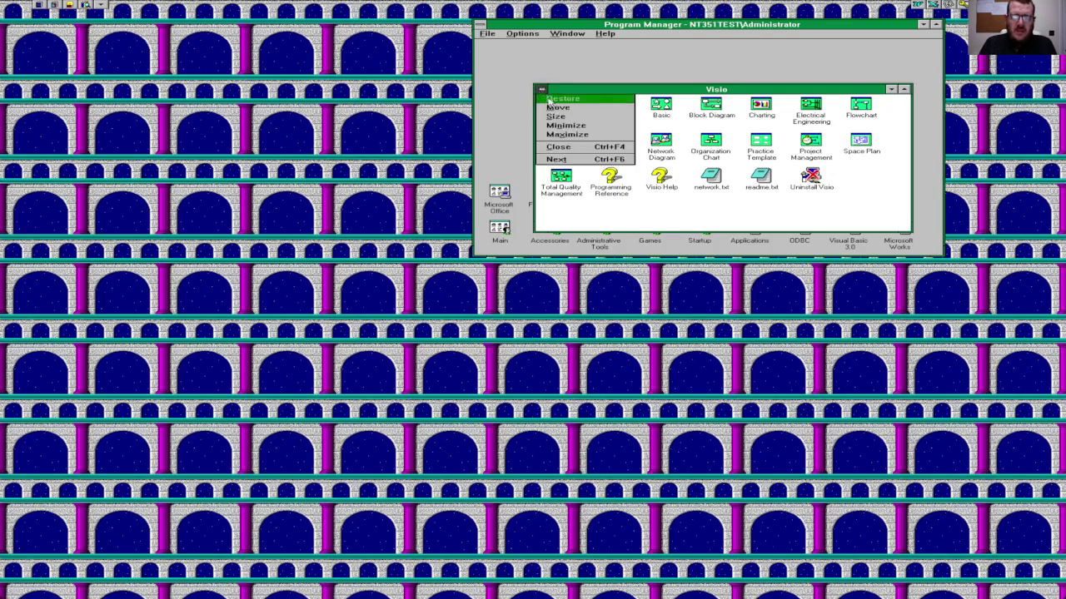
left_click(567, 157)
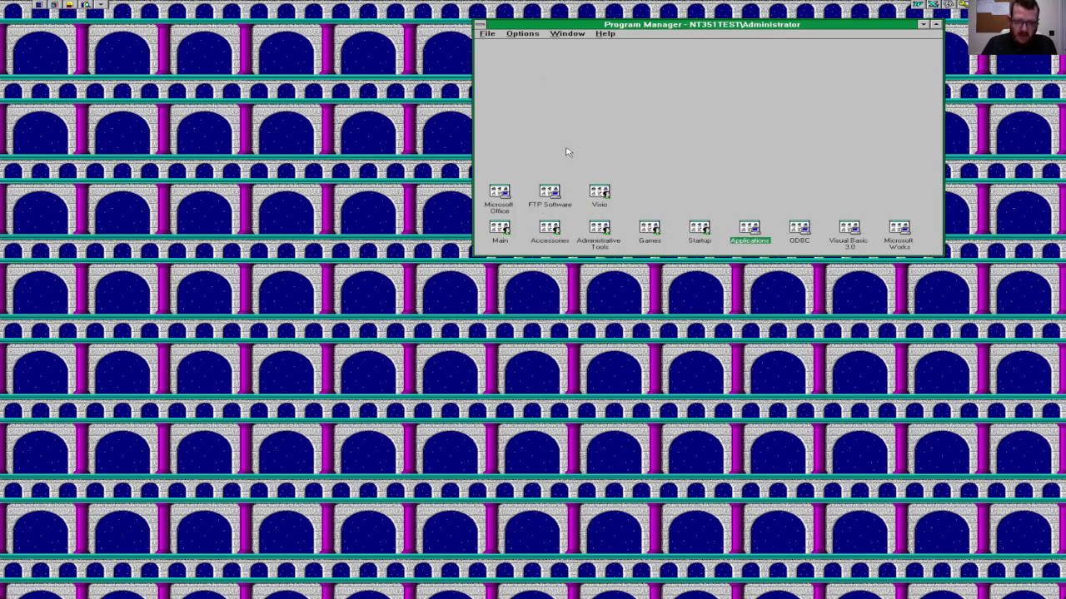